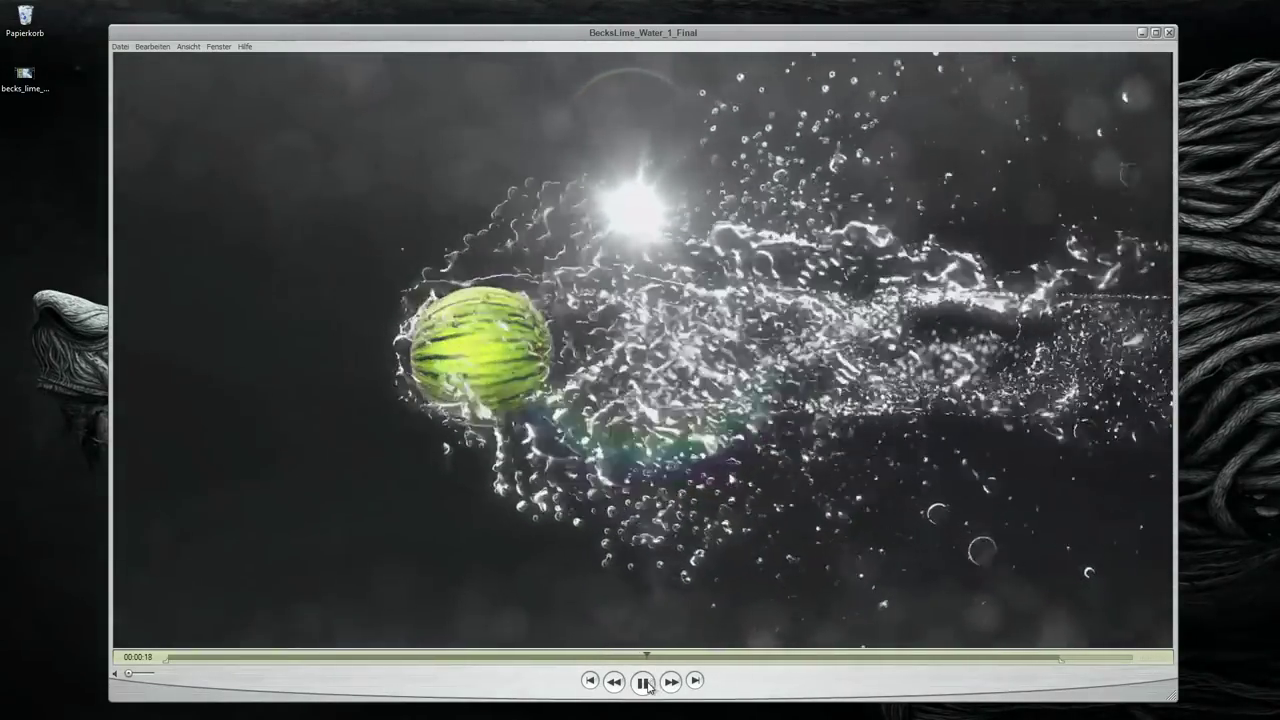
- Bring the becks_lime reference video window to the front in QuickTime Player
click(698, 719)
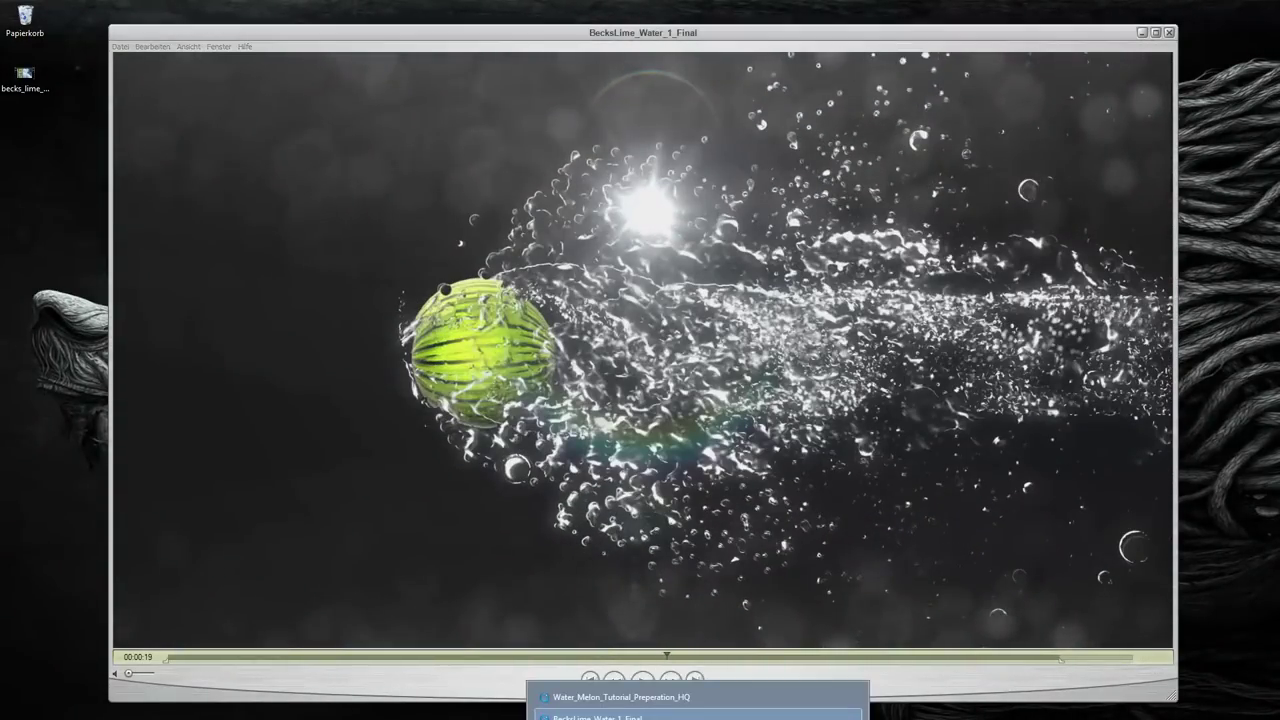
click(620, 717)
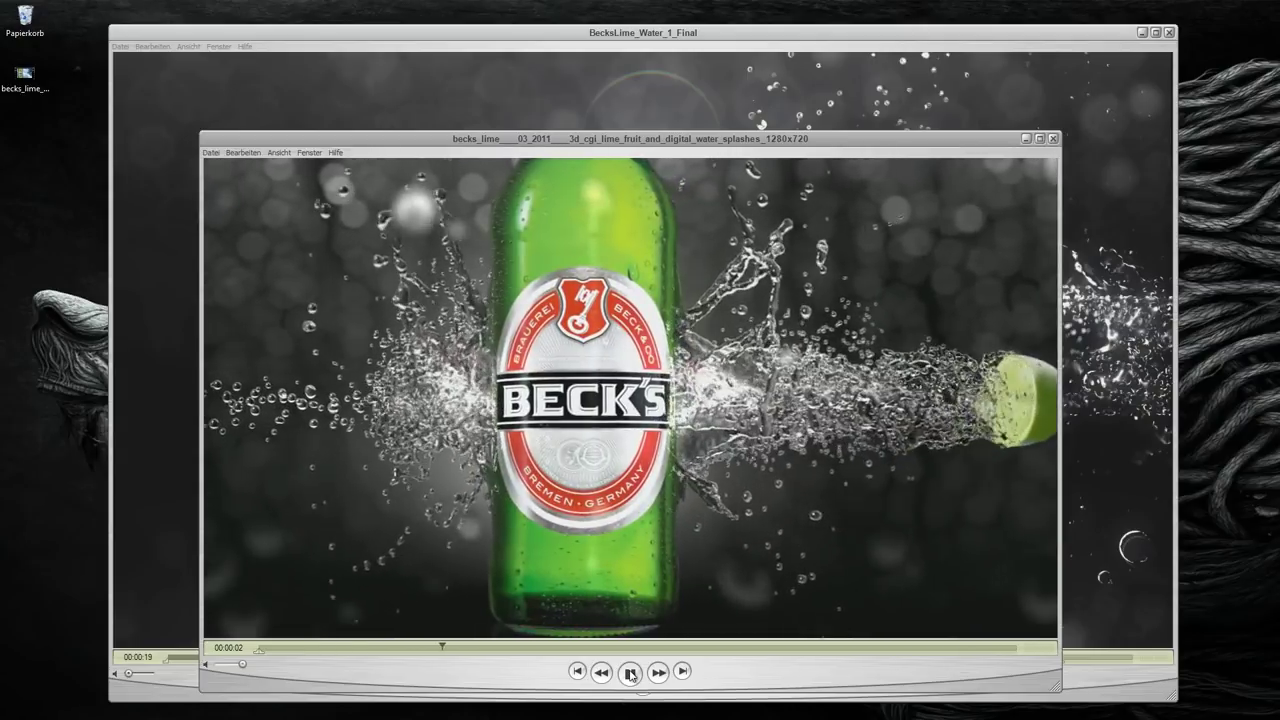
- Pause and rewind the Beck's reference clip, then scrub the final render to the bottle shot at 00:00:22
click(630, 675)
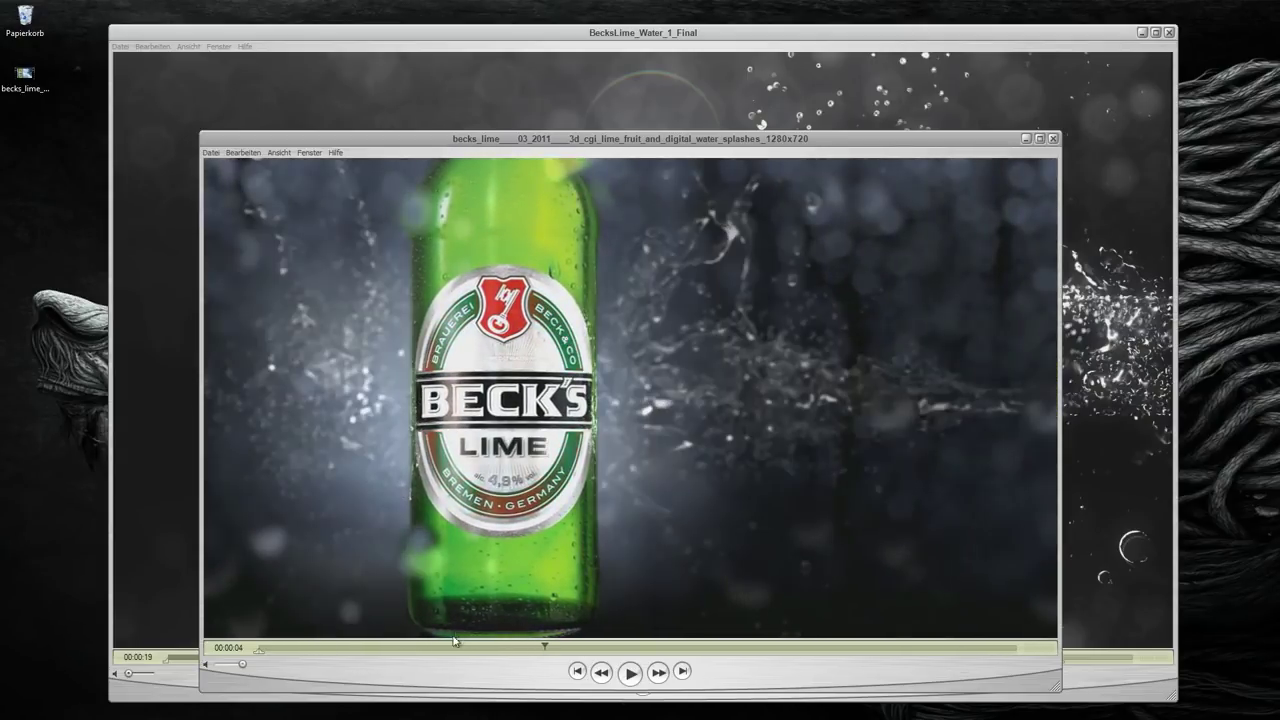
mouse_move(481, 651)
mouse_down()
mouse_move(409, 649)
mouse_move(492, 642)
mouse_up()
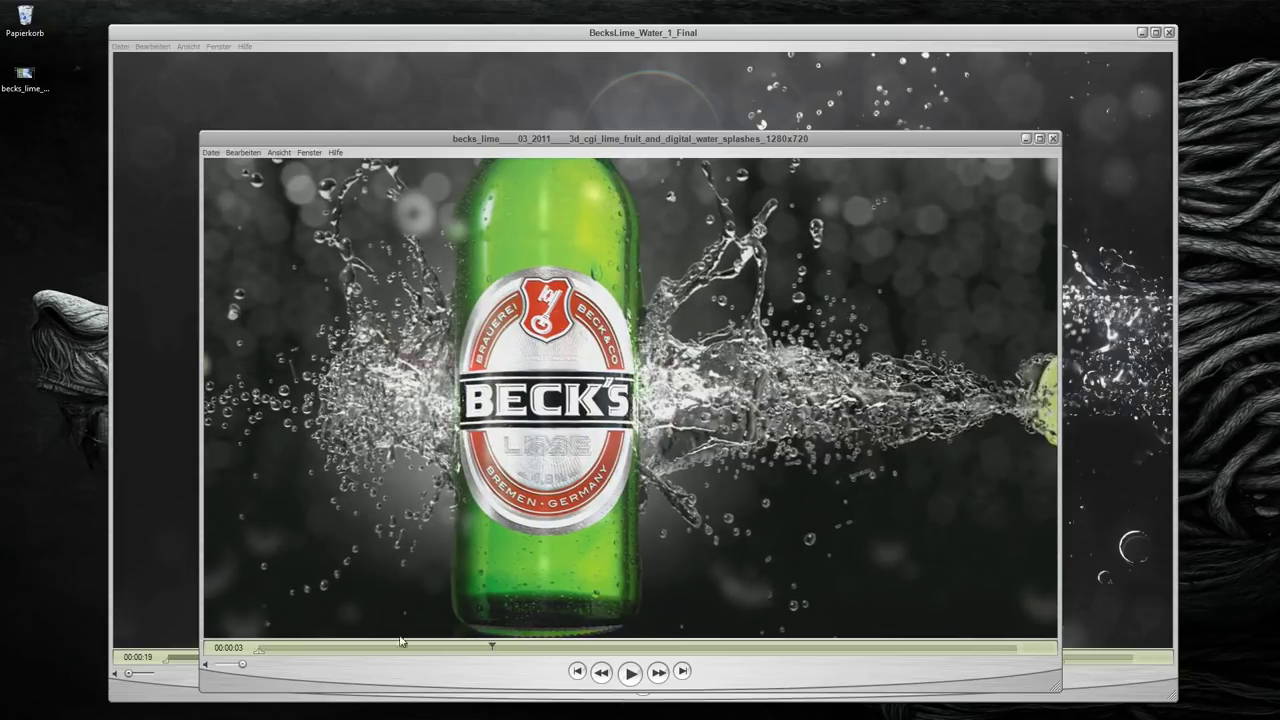
click(186, 680)
drag(241, 656, 740, 655)
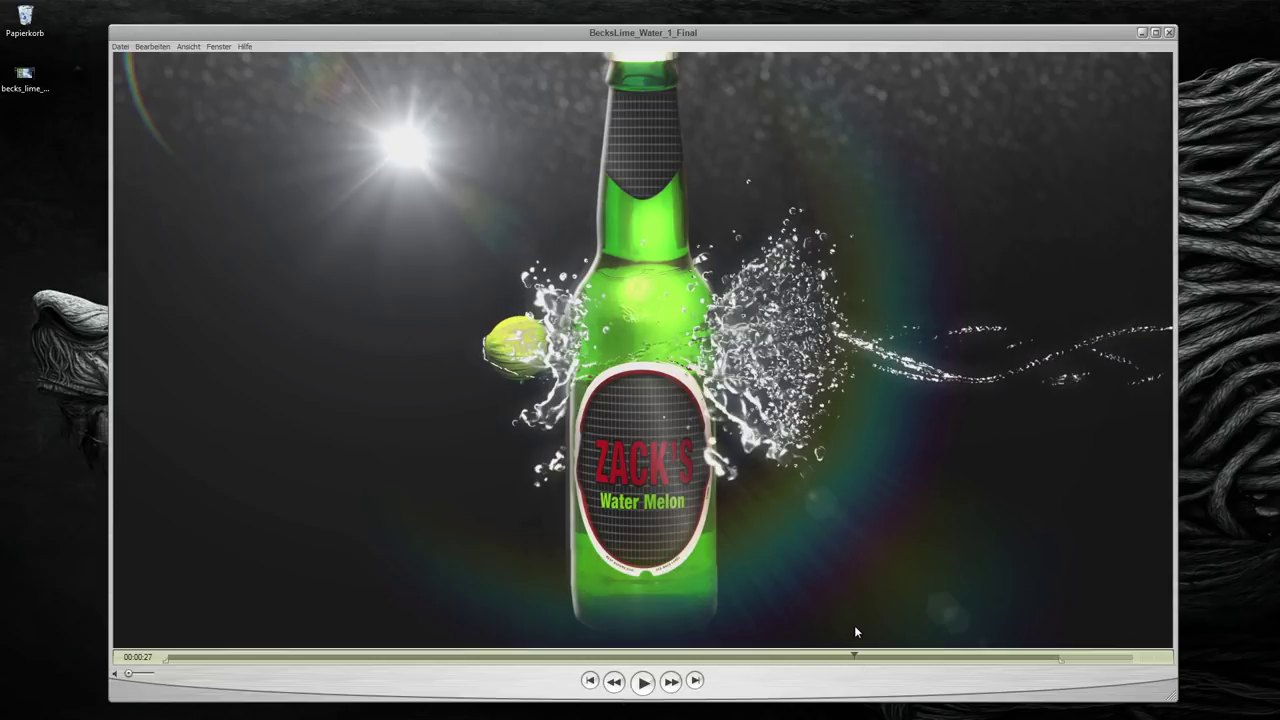
- Scrub the final render through the bottle splash, then bring the Szene_1_BecksLime_Water render forward
drag(871, 621, 623, 655)
mouse_move(698, 718)
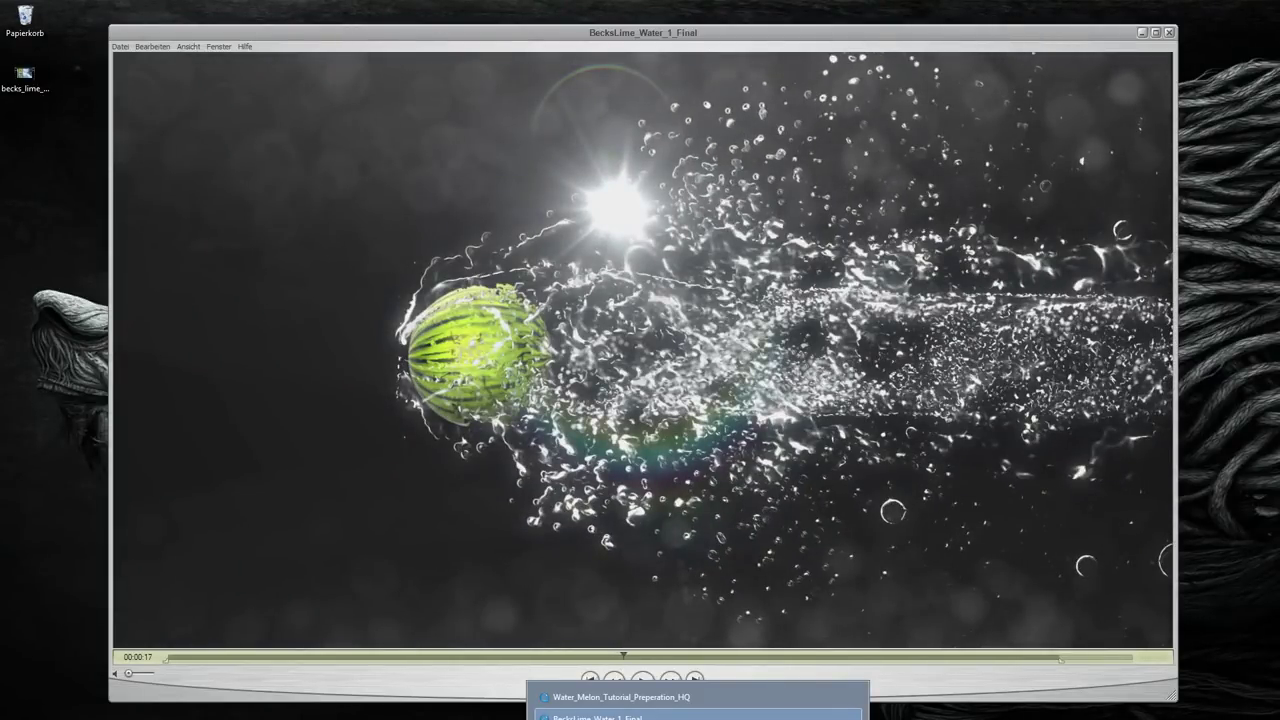
click(698, 716)
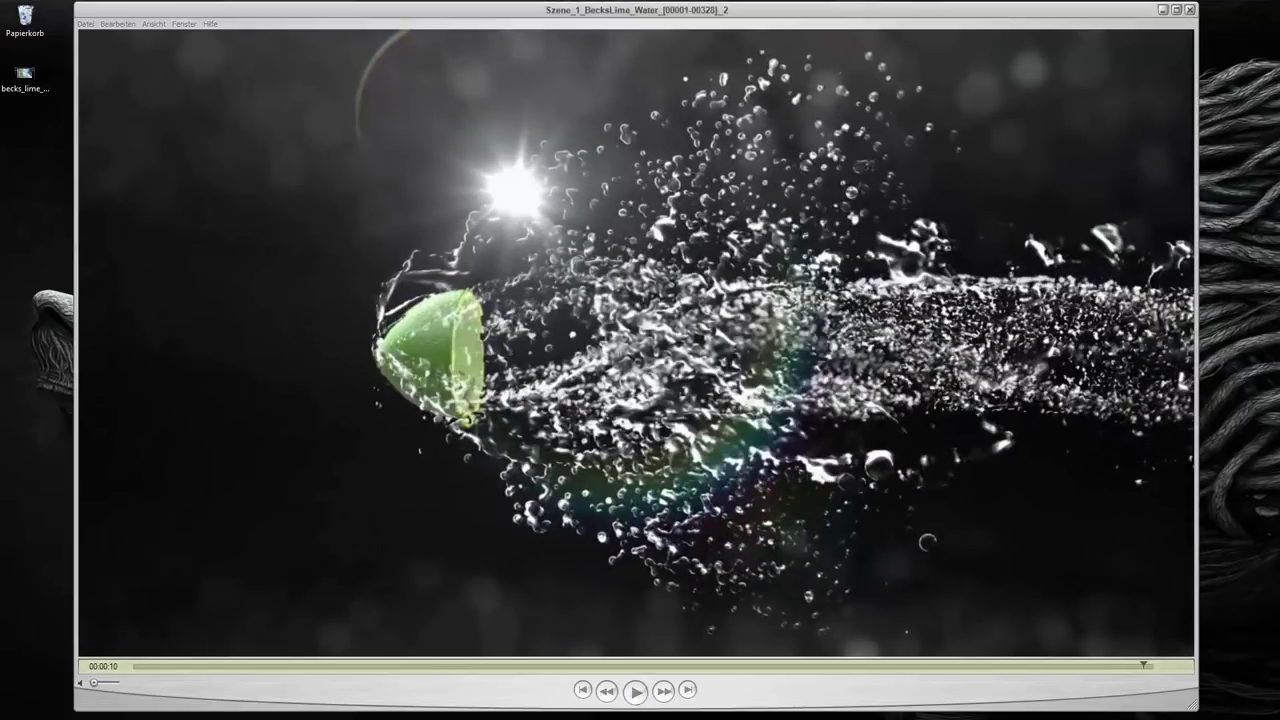
- Advance the Water_Melon_Tutorial_Preperation_HQ render briefly, then rewind the Szene_1 lime render near its start
click(707, 697)
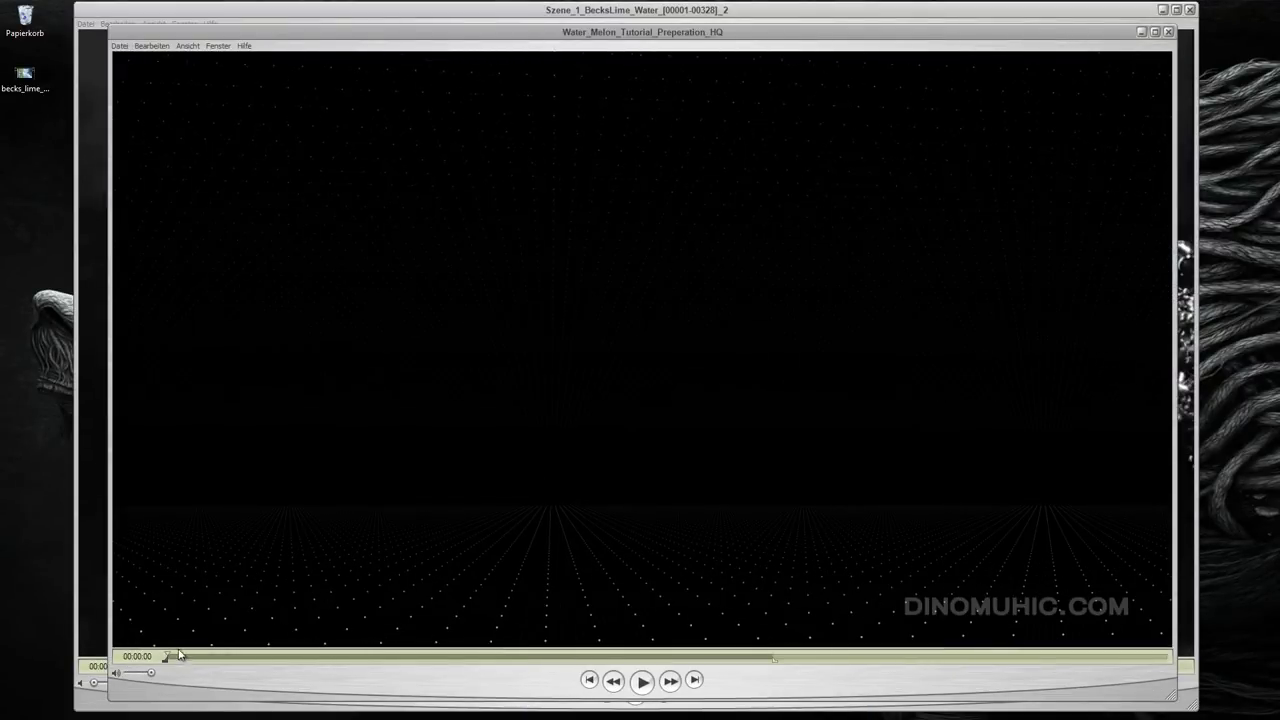
drag(178, 655, 418, 655)
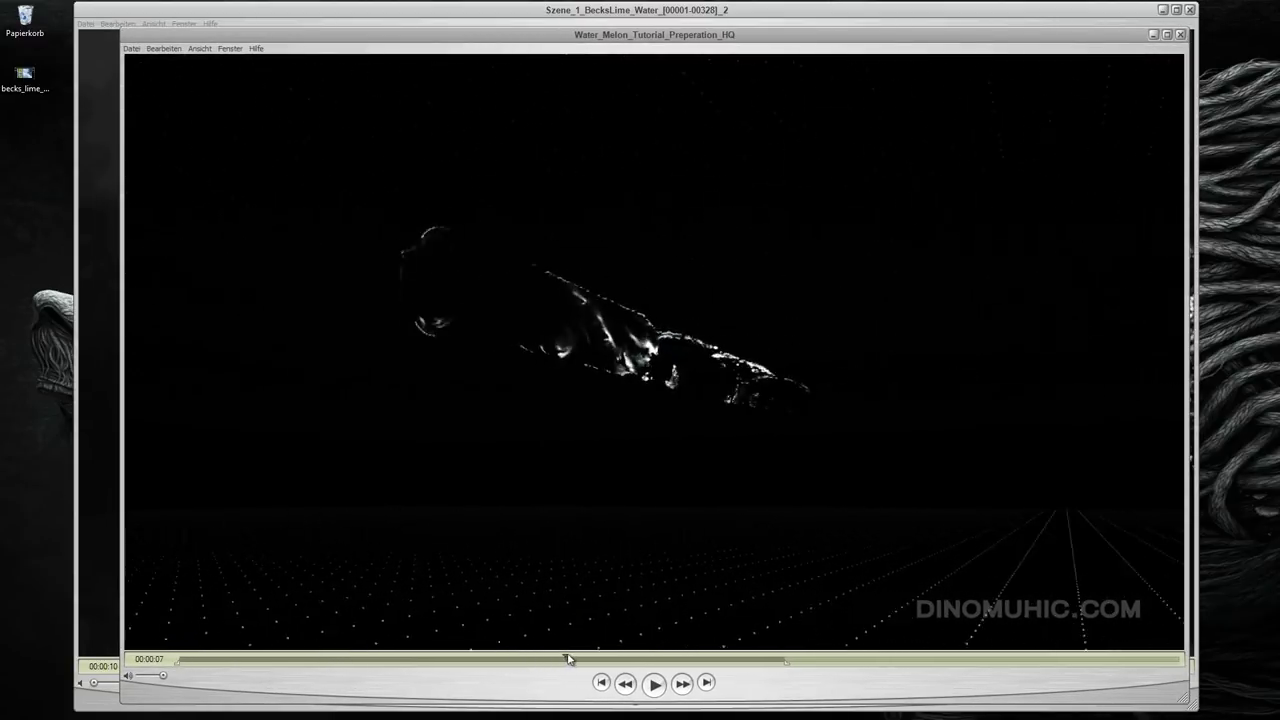
drag(568, 658, 428, 656)
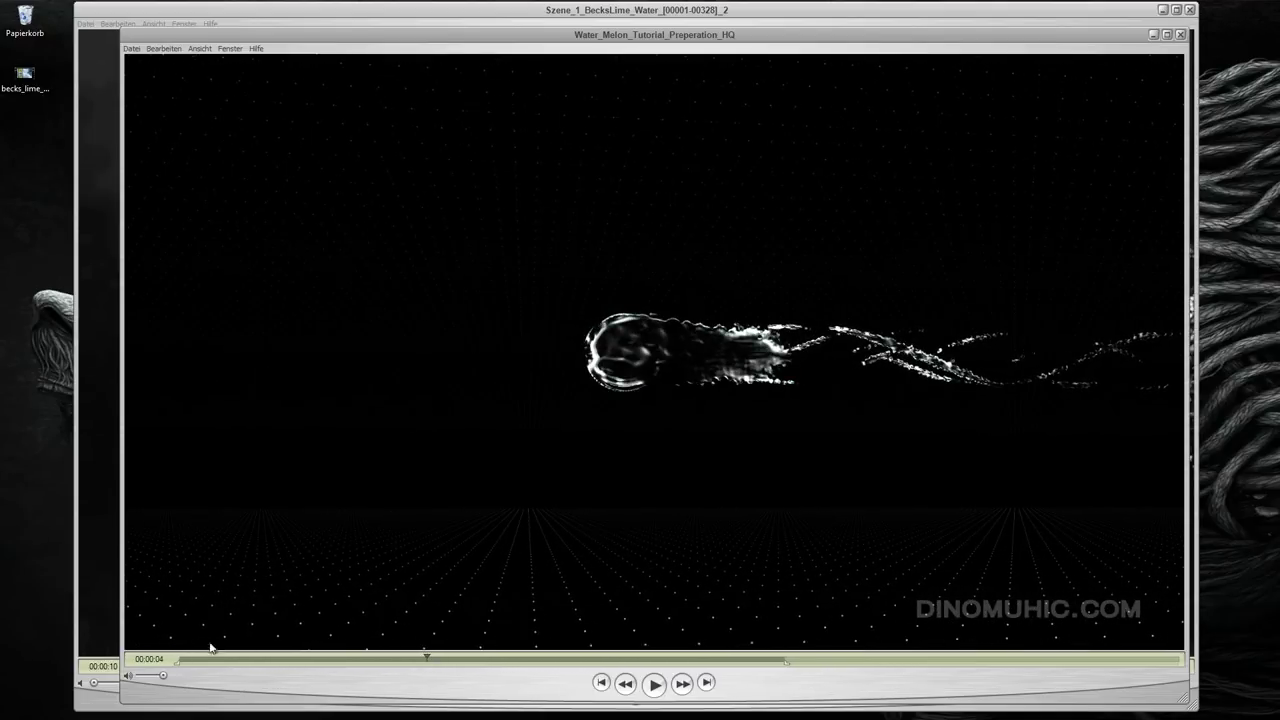
click(112, 702)
drag(175, 666, 489, 657)
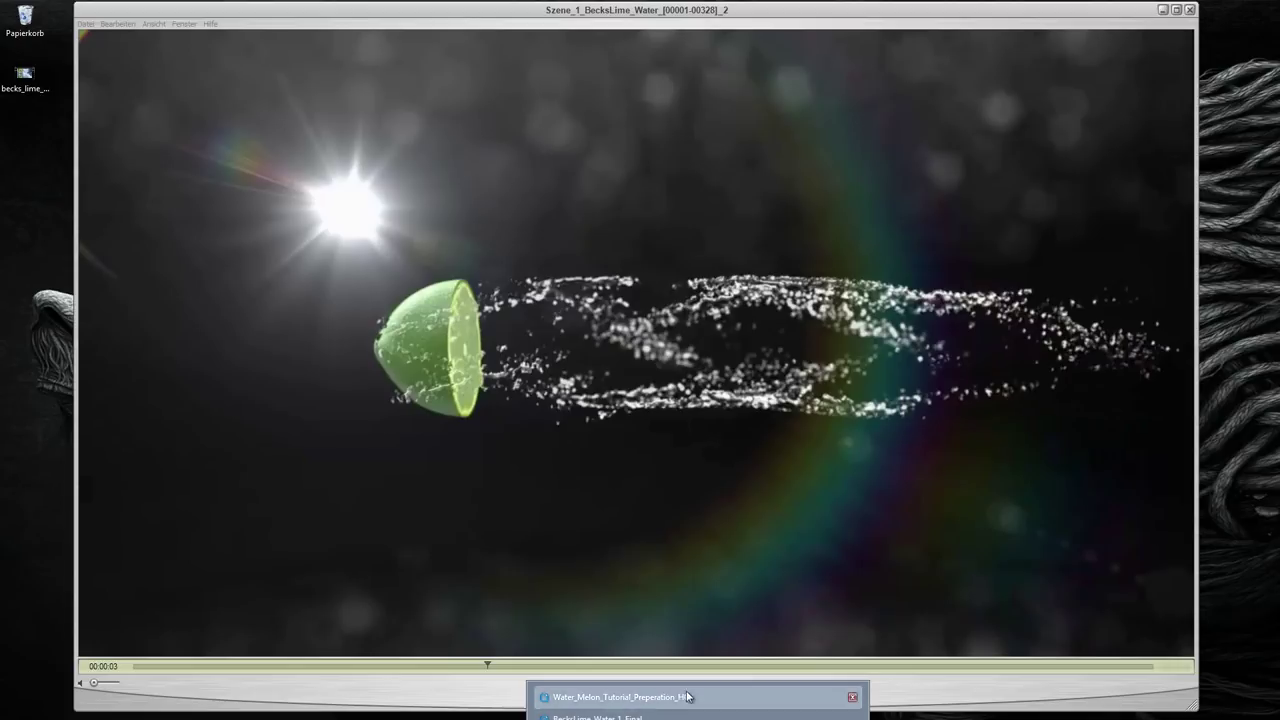
- Step the preparation render's melon frames to 00:00:04, then return to the Szene_1 lime render
click(610, 694)
drag(430, 662, 574, 631)
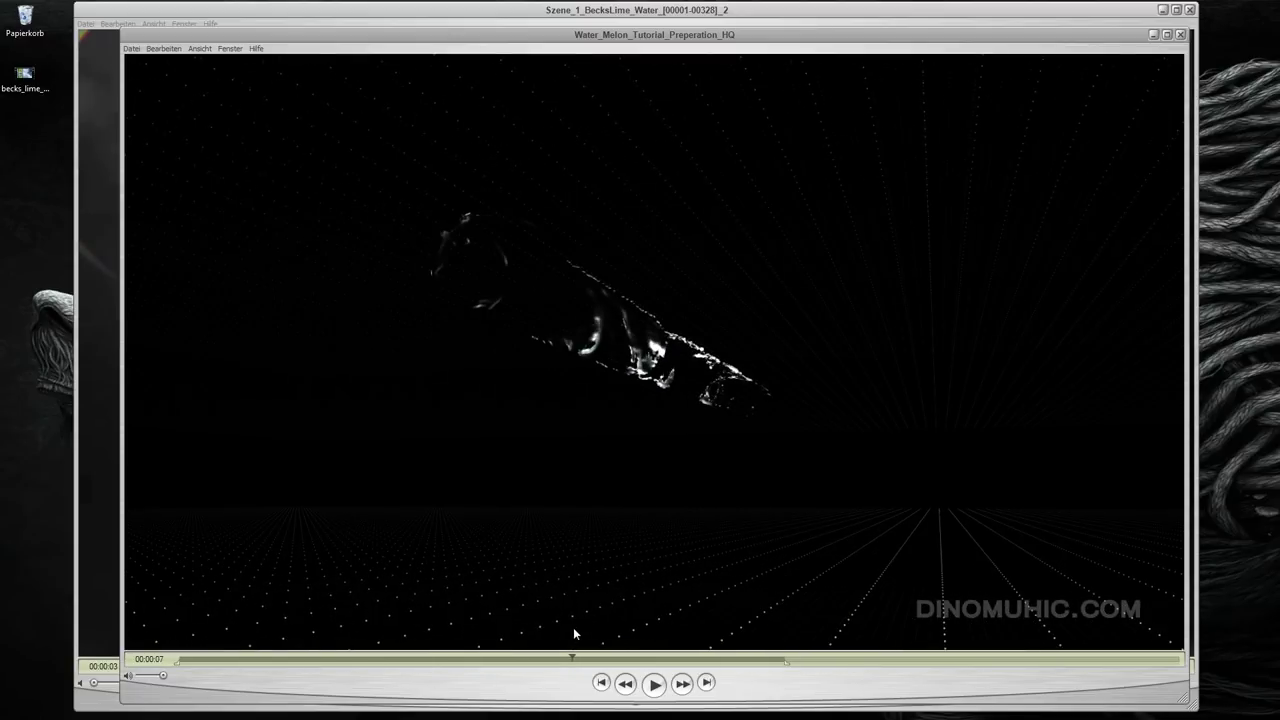
mouse_move(571, 631)
mouse_down()
mouse_move(534, 650)
mouse_move(405, 667)
mouse_move(503, 646)
mouse_move(573, 655)
mouse_up()
click(117, 707)
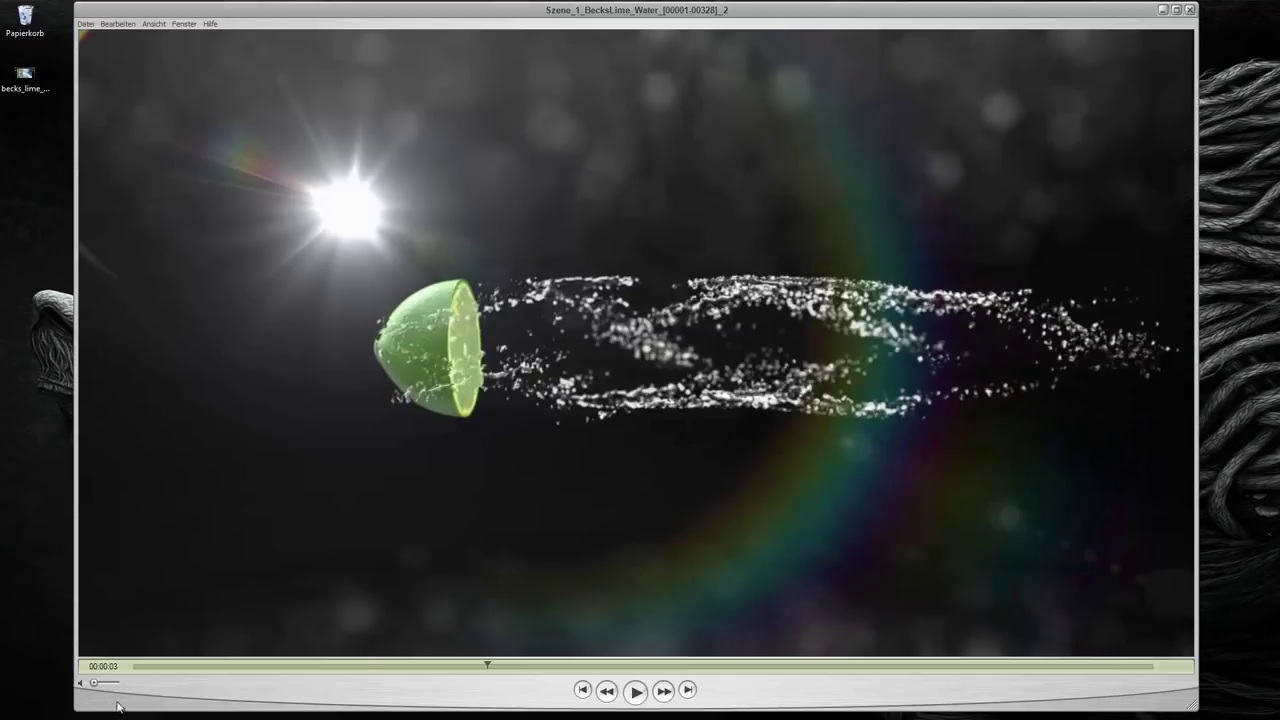
- Rewind the Szene_1 lime splash to 00:00:00 and scrub forward through the splash
drag(483, 667, 608, 675)
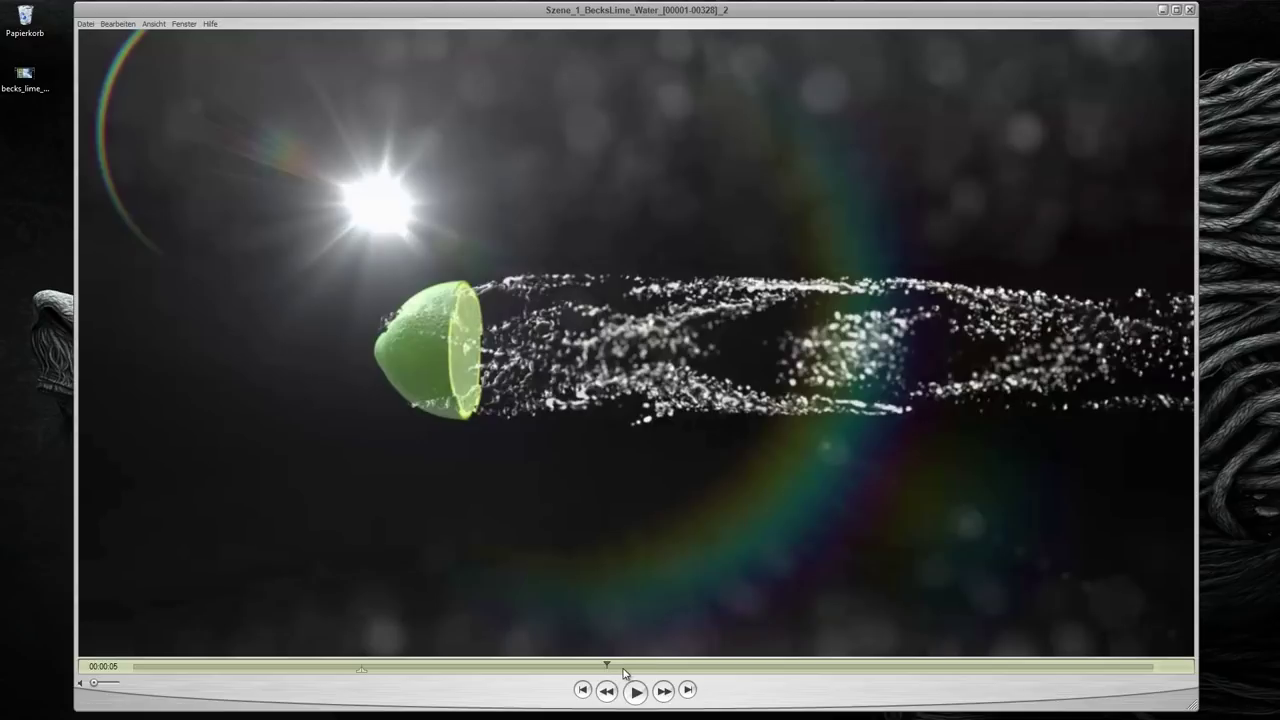
drag(612, 670, 650, 665)
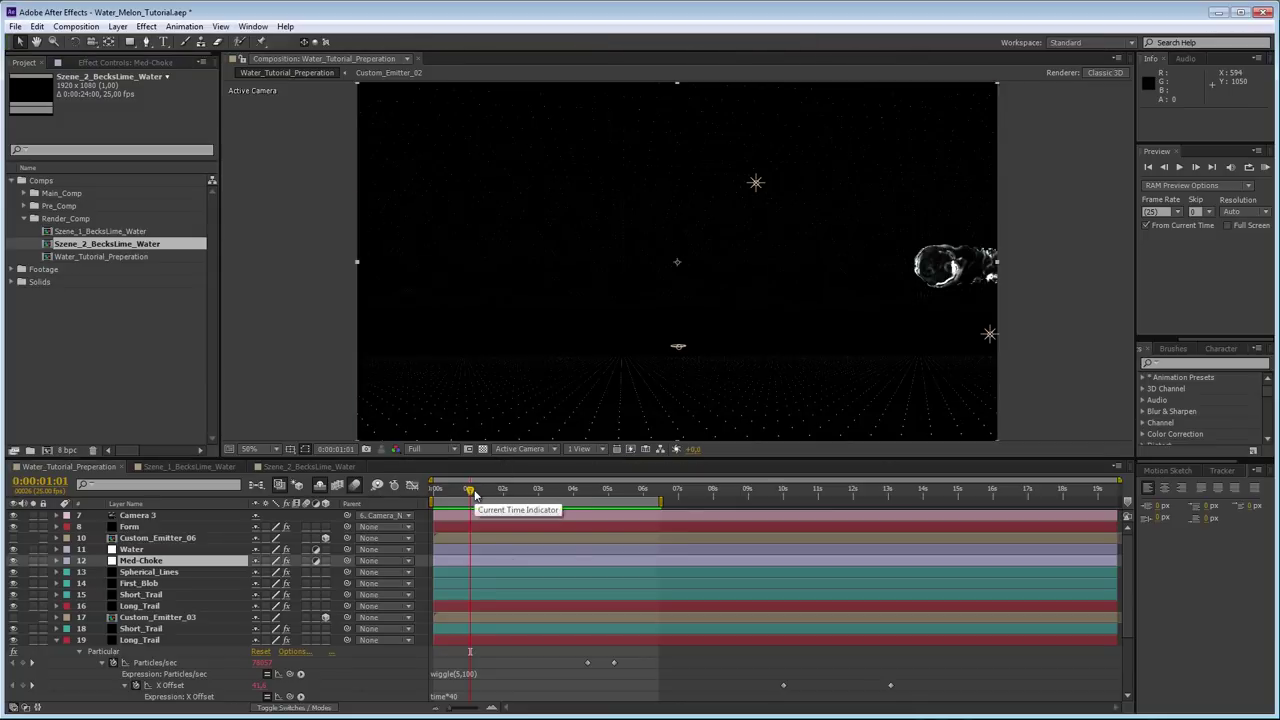
drag(474, 494, 599, 495)
- Preview the Water_Tutorial_Preperation splash at 100% zoom, centred, before starting a new composition
key(period)
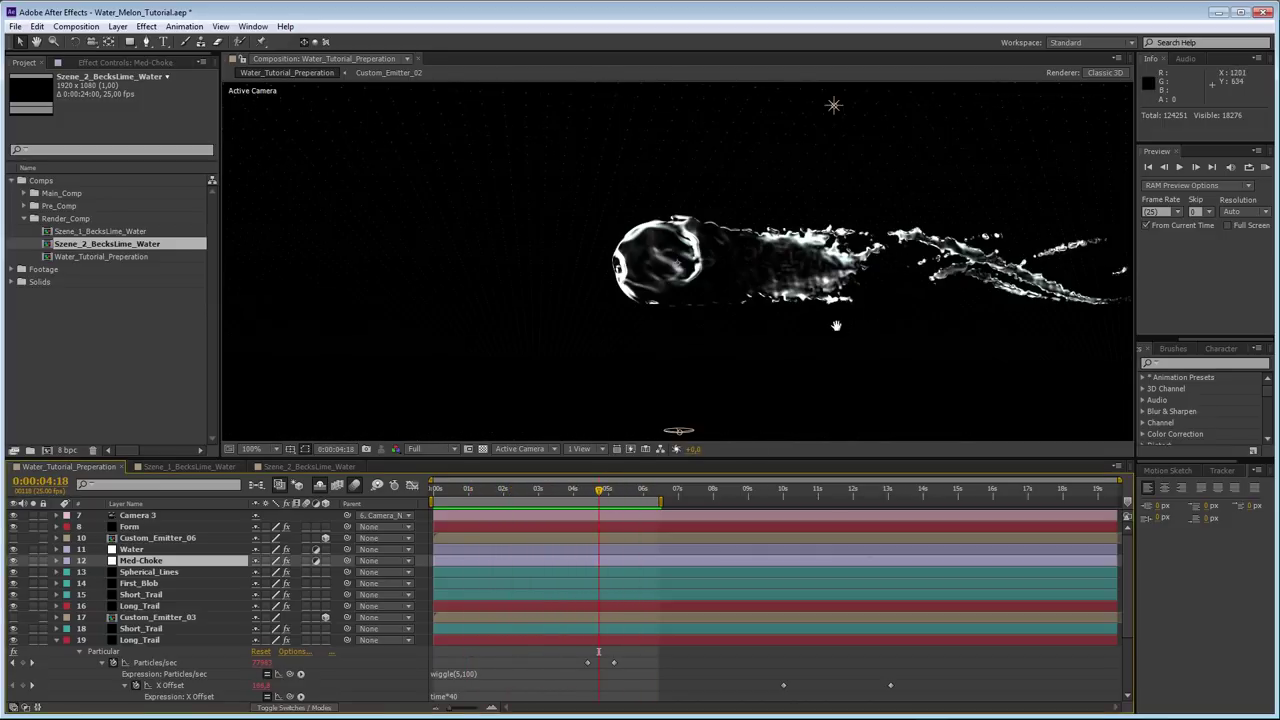
drag(836, 326, 686, 303)
click(469, 495)
key(space)
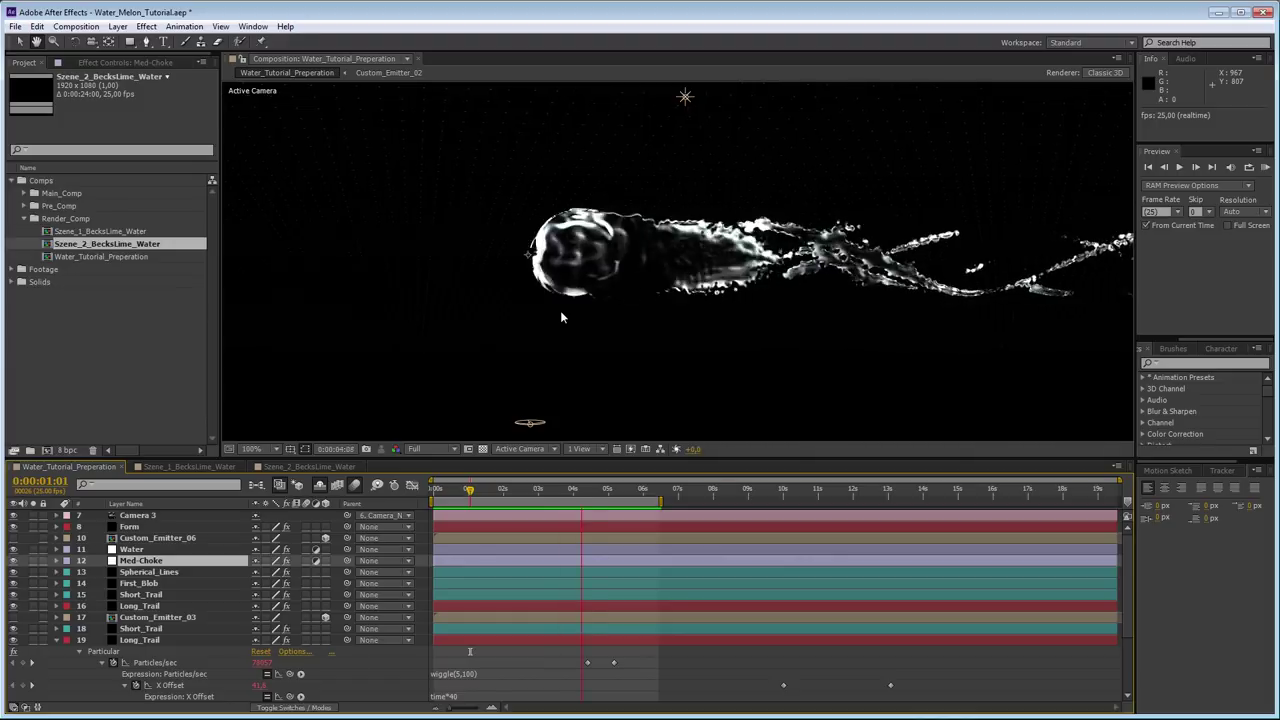
key(space)
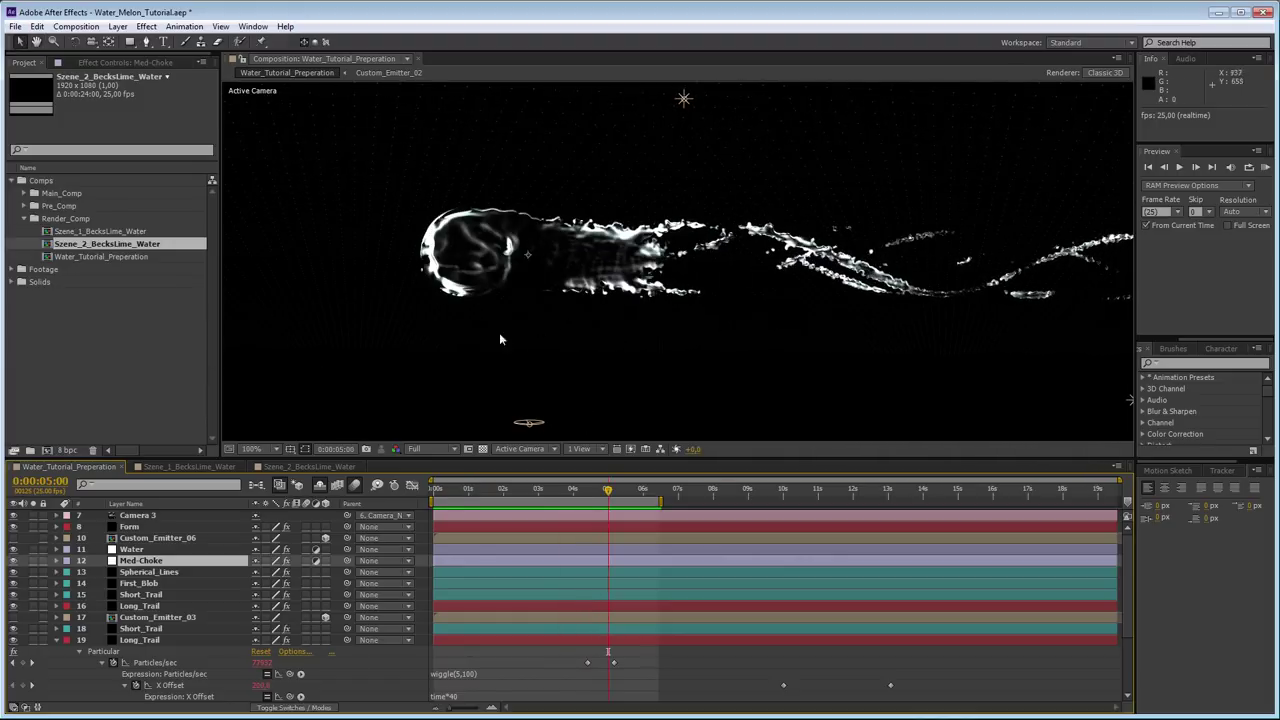
right_click(145, 353)
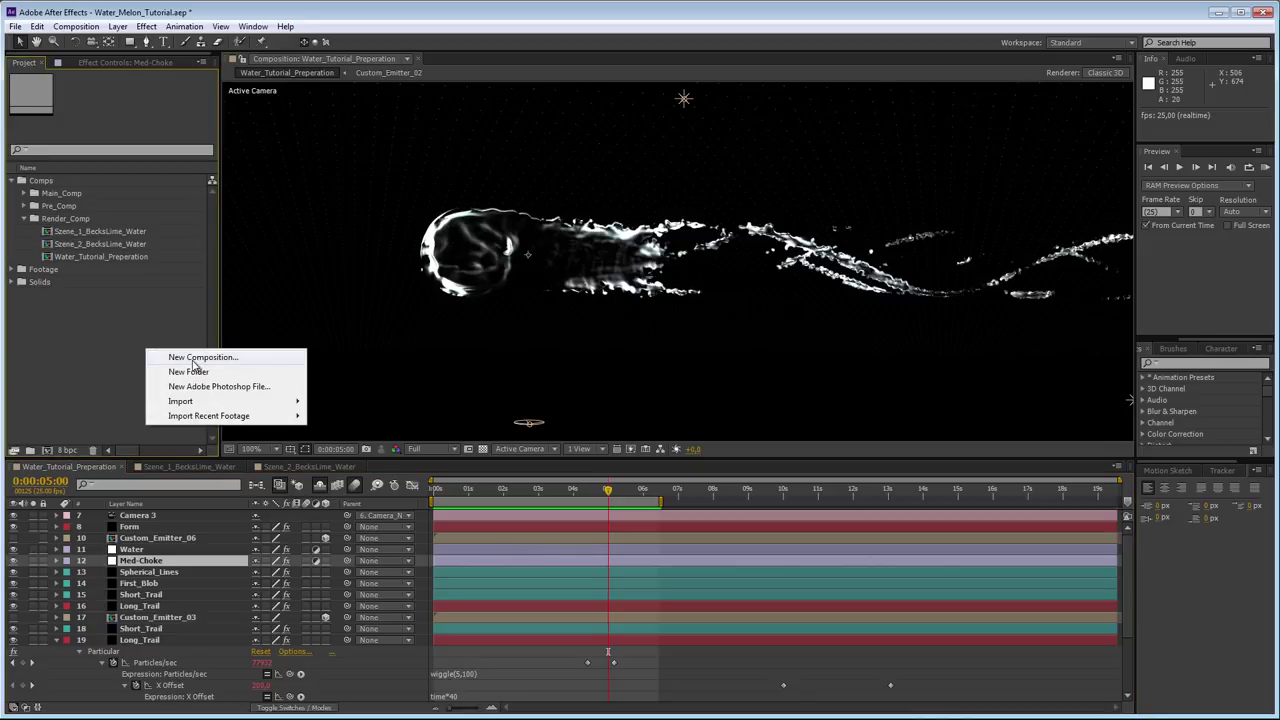
- Create Comp 1 with default settings and add a red solid named Particular
click(190, 356)
click(702, 528)
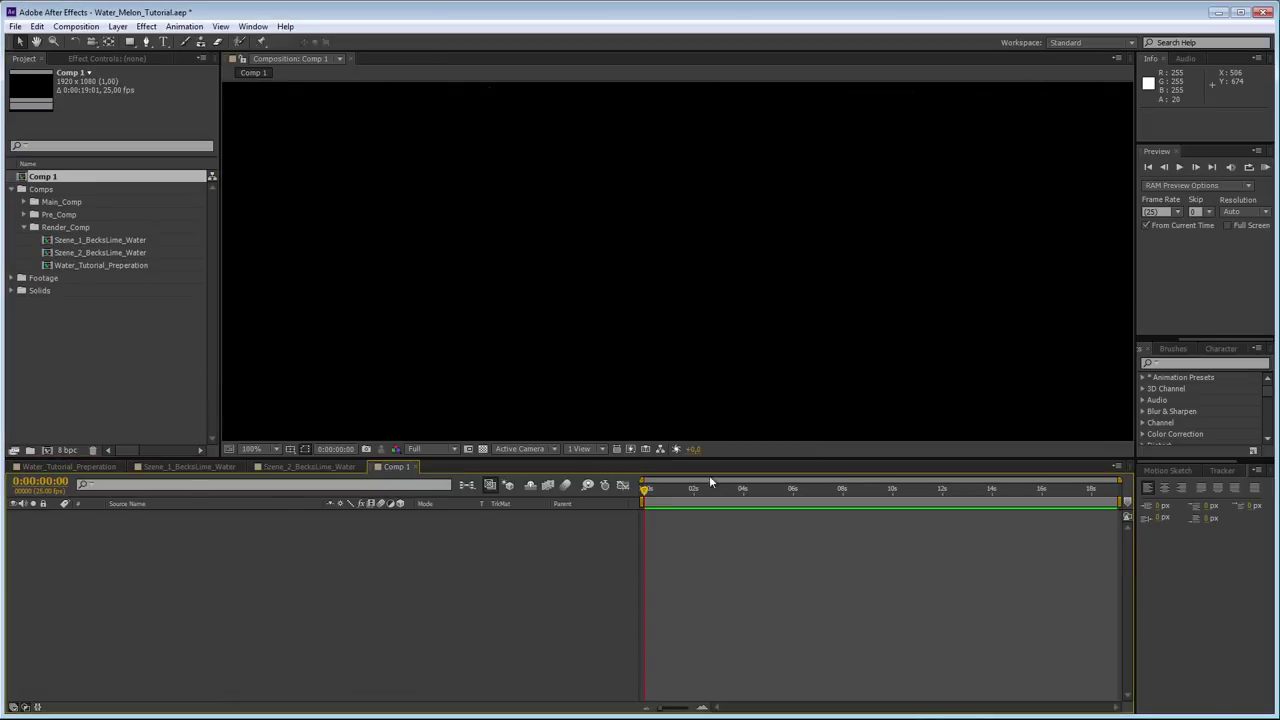
right_click(389, 561)
mouse_move(452, 570)
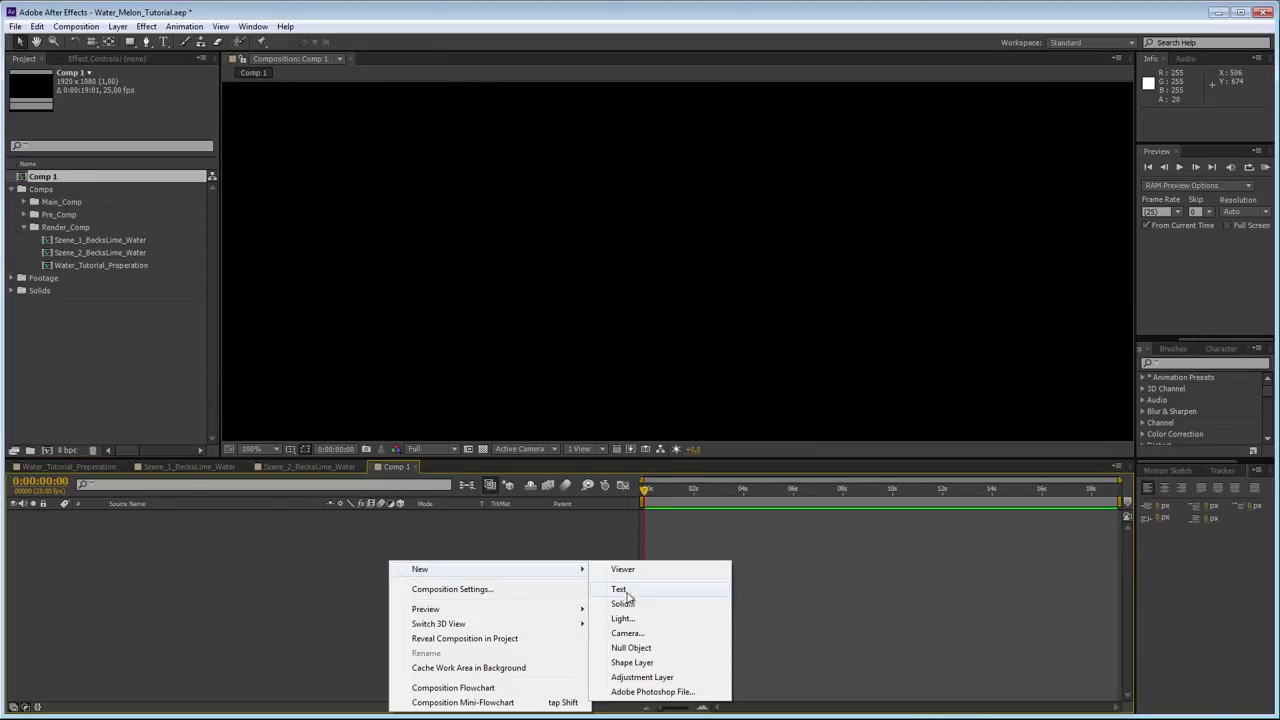
click(660, 606)
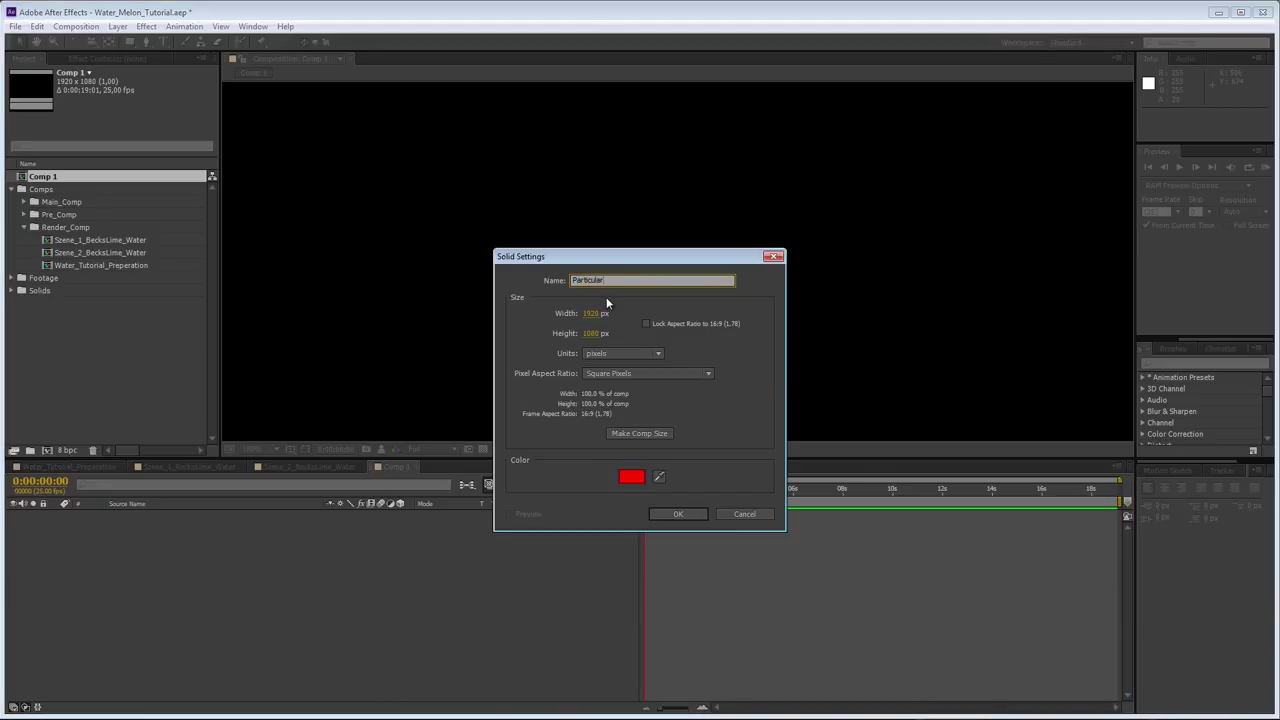
key(Return)
click(132, 58)
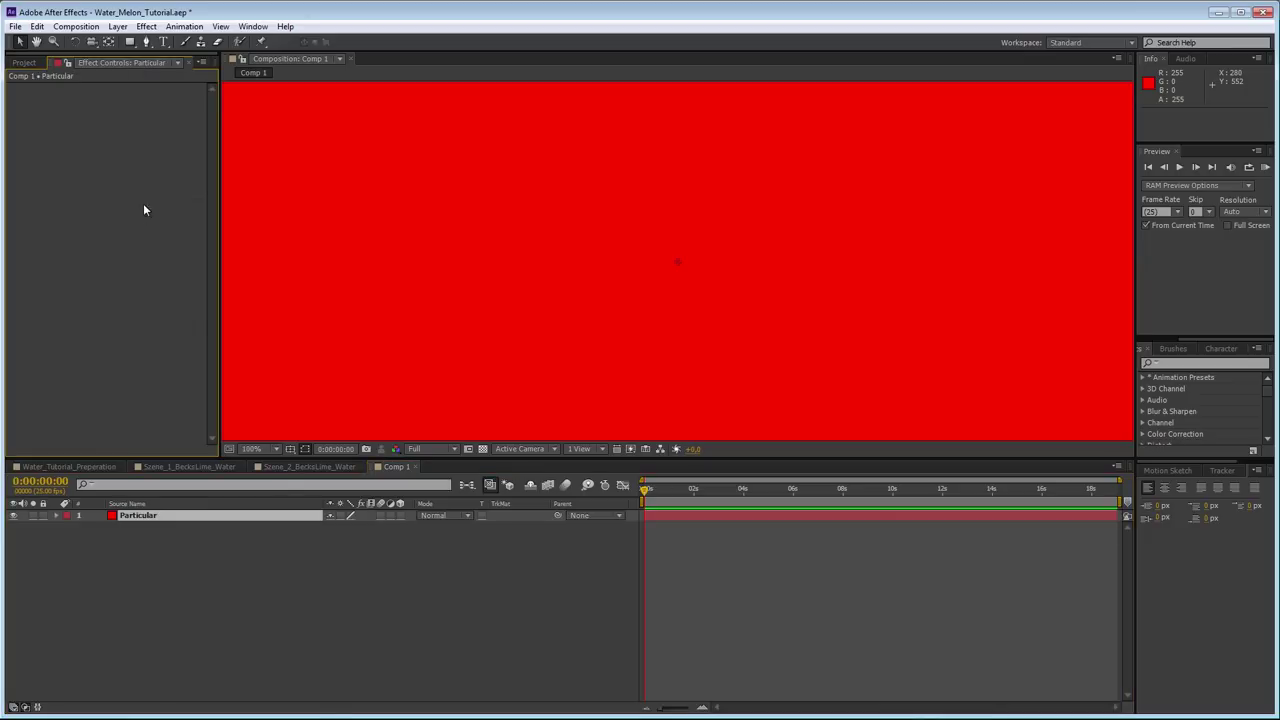
- Apply the Trapcode Particular effect to the Particular solid
right_click(143, 210)
mouse_move(260, 716)
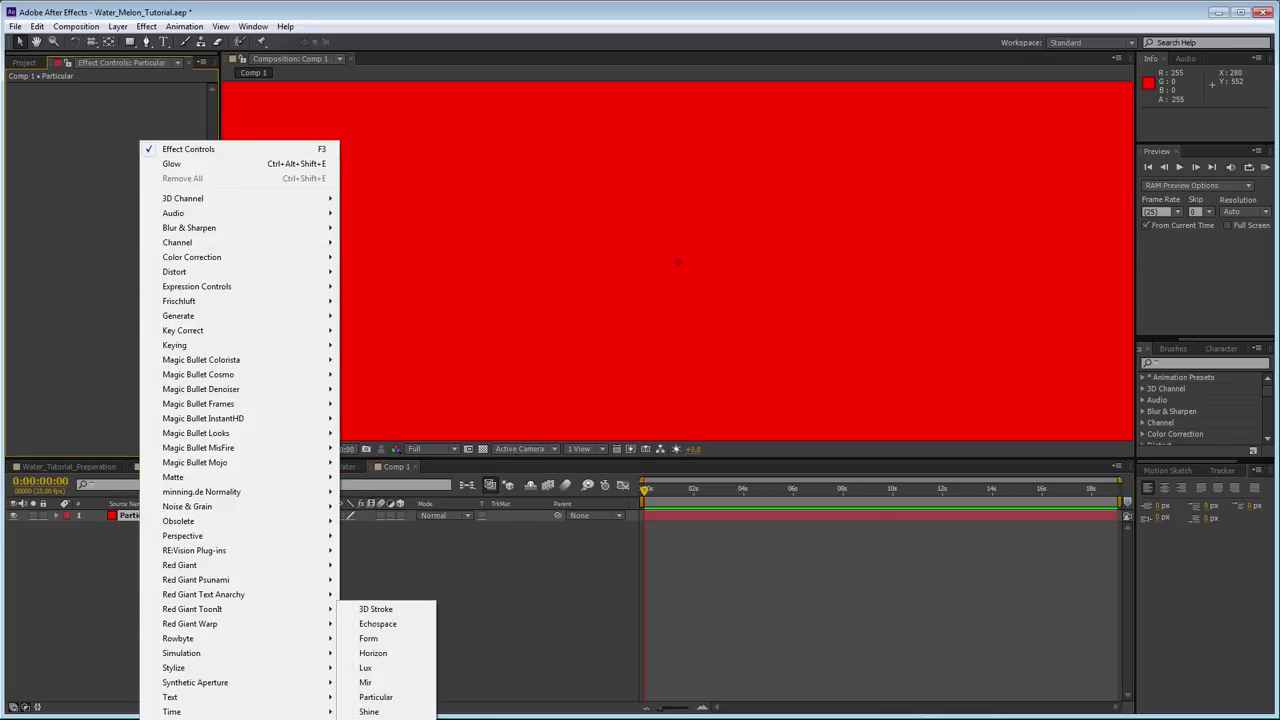
click(389, 697)
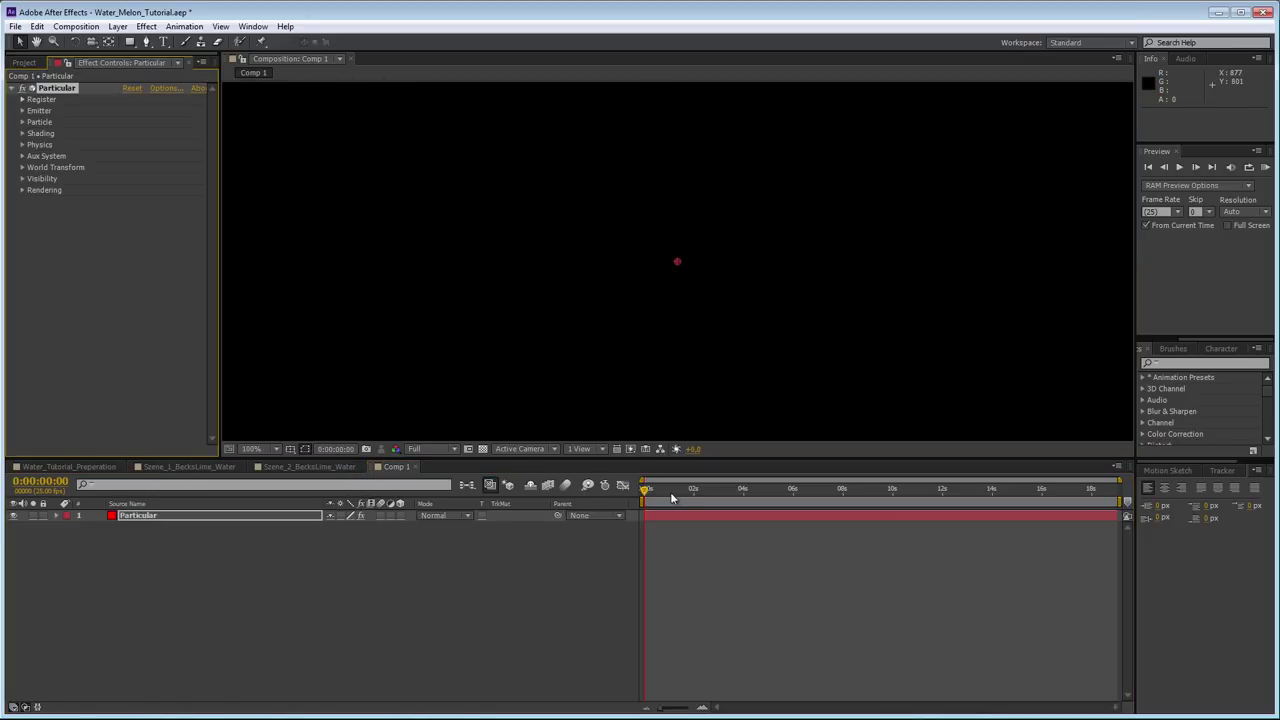
- Set the Particular emitter's Y Rotation to 90° and its direction to Directional
drag(670, 493, 741, 494)
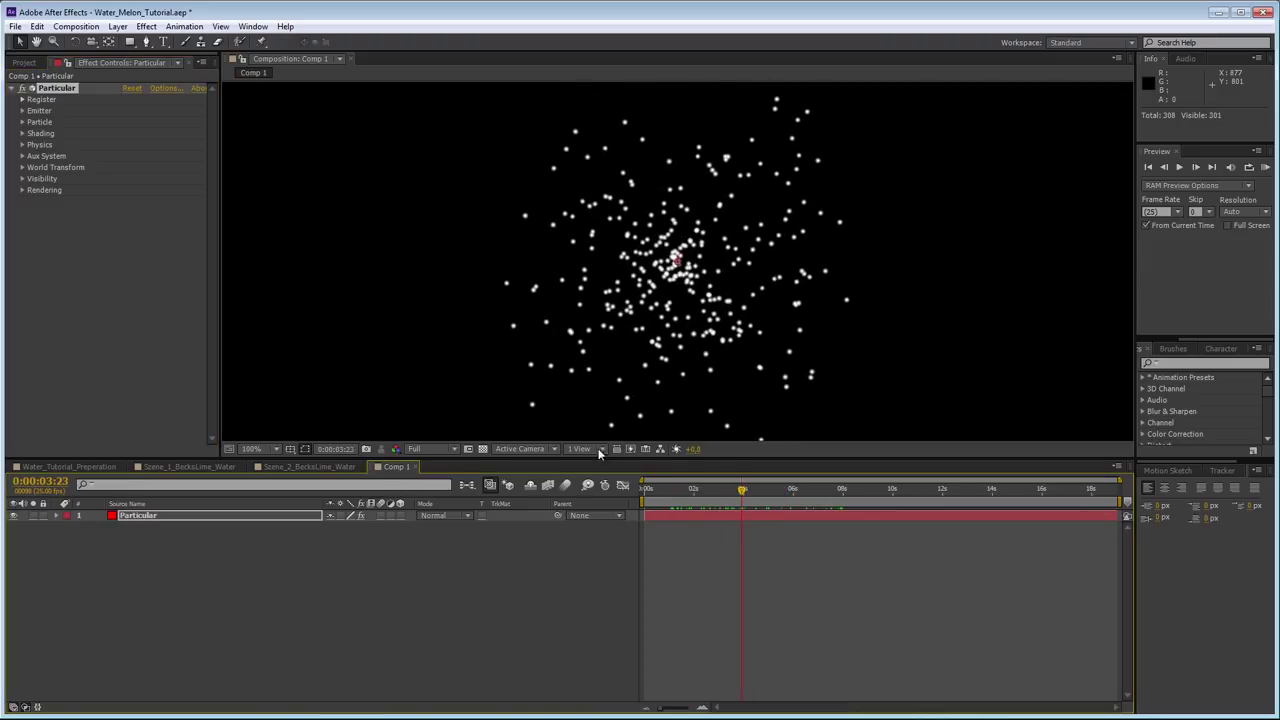
click(22, 111)
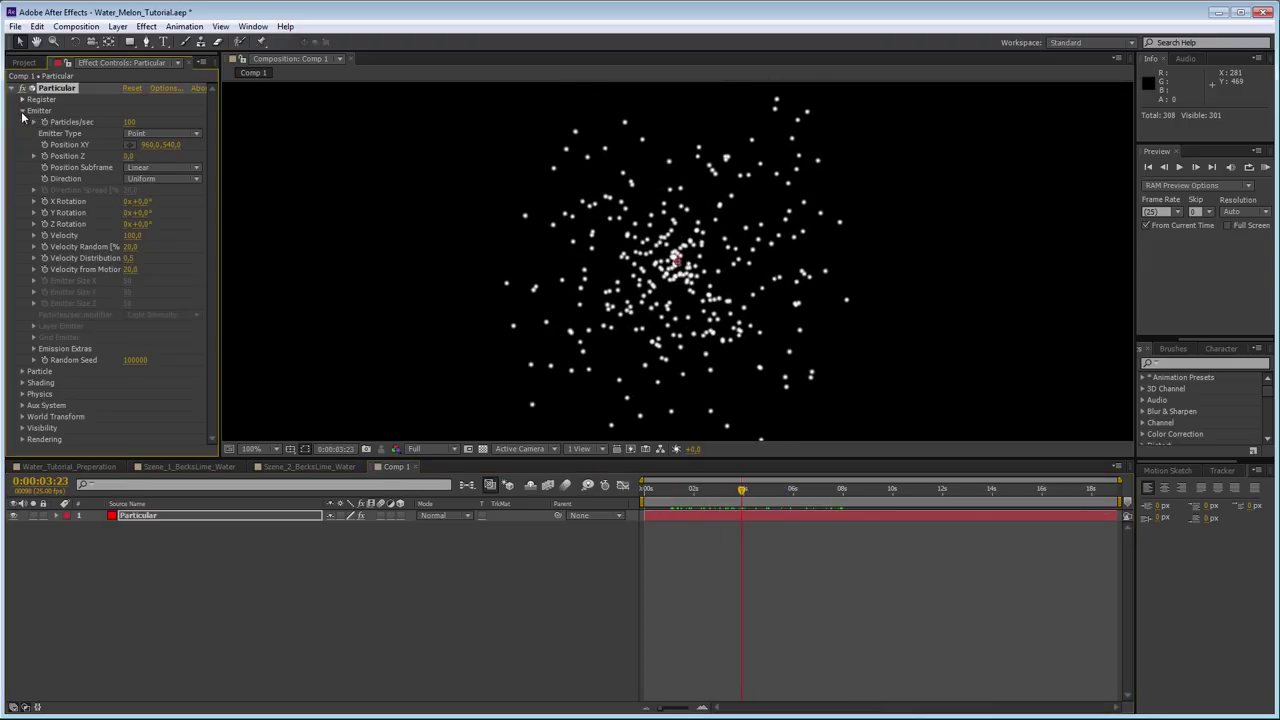
click(142, 213)
text(90)
key(Return)
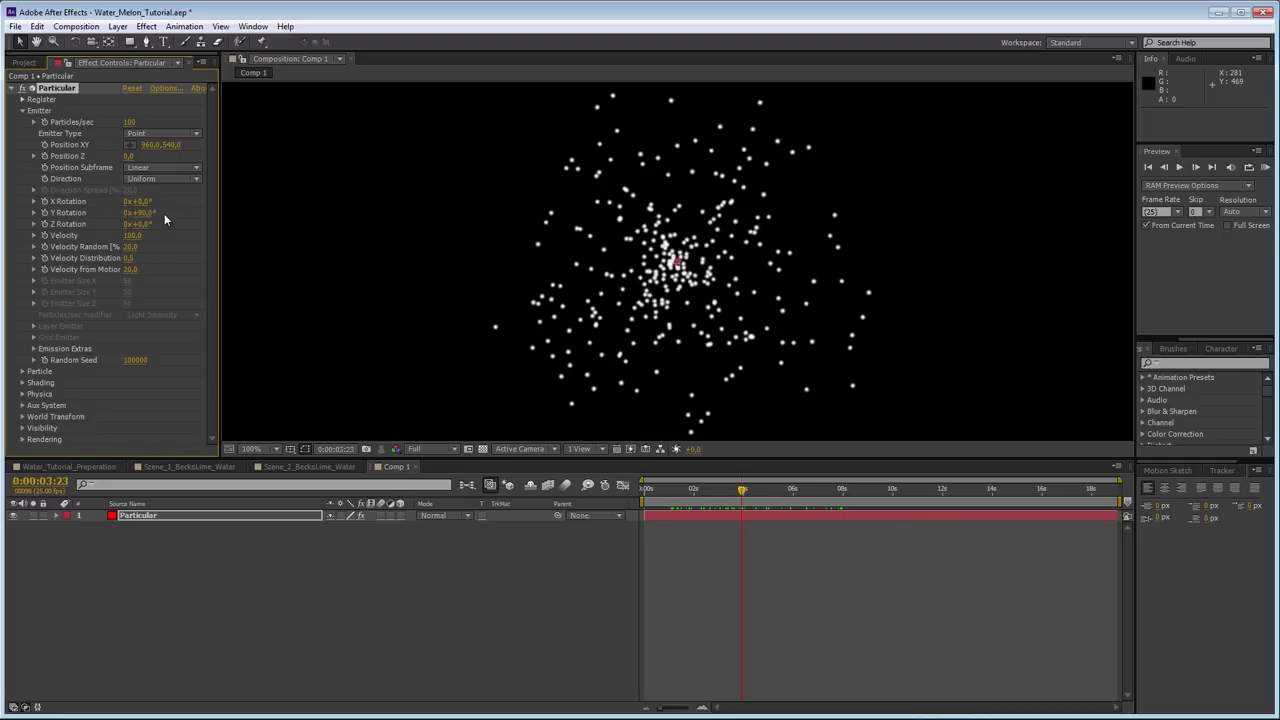
click(190, 180)
click(168, 207)
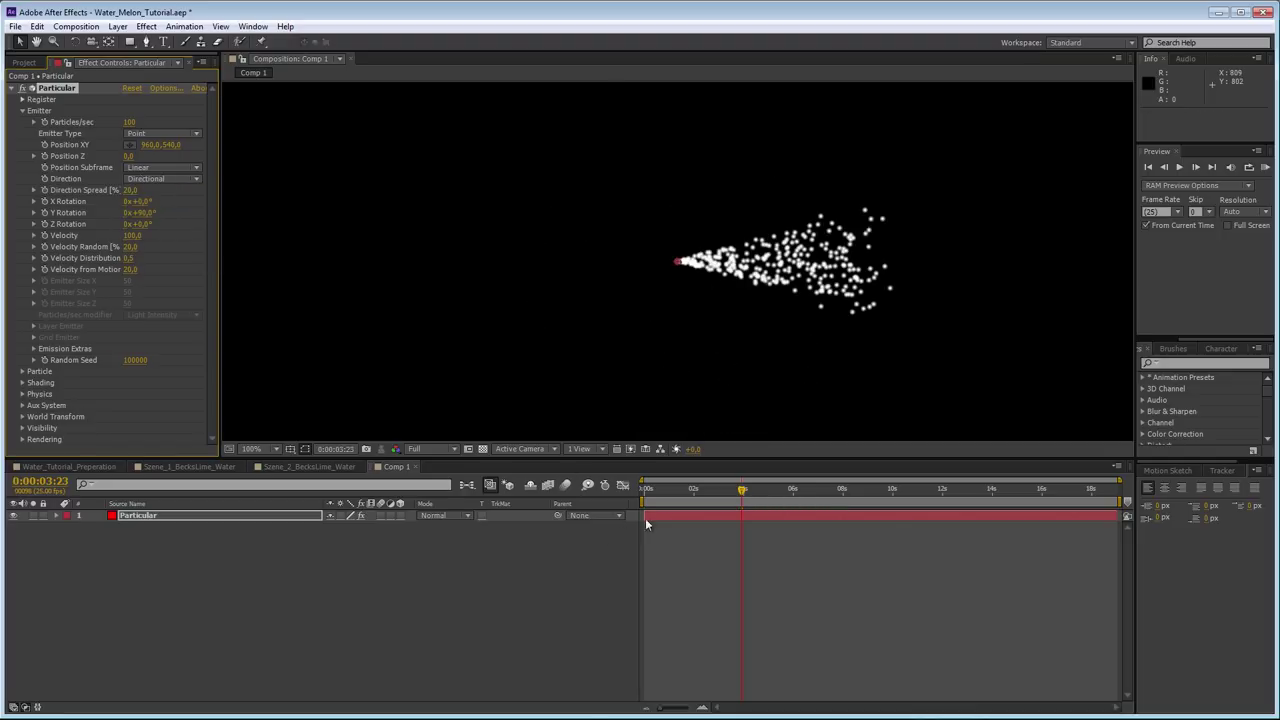
- Make the emitter a Sphere with Emitter Size Y 155 and 2240 particles per second
click(174, 134)
click(177, 178)
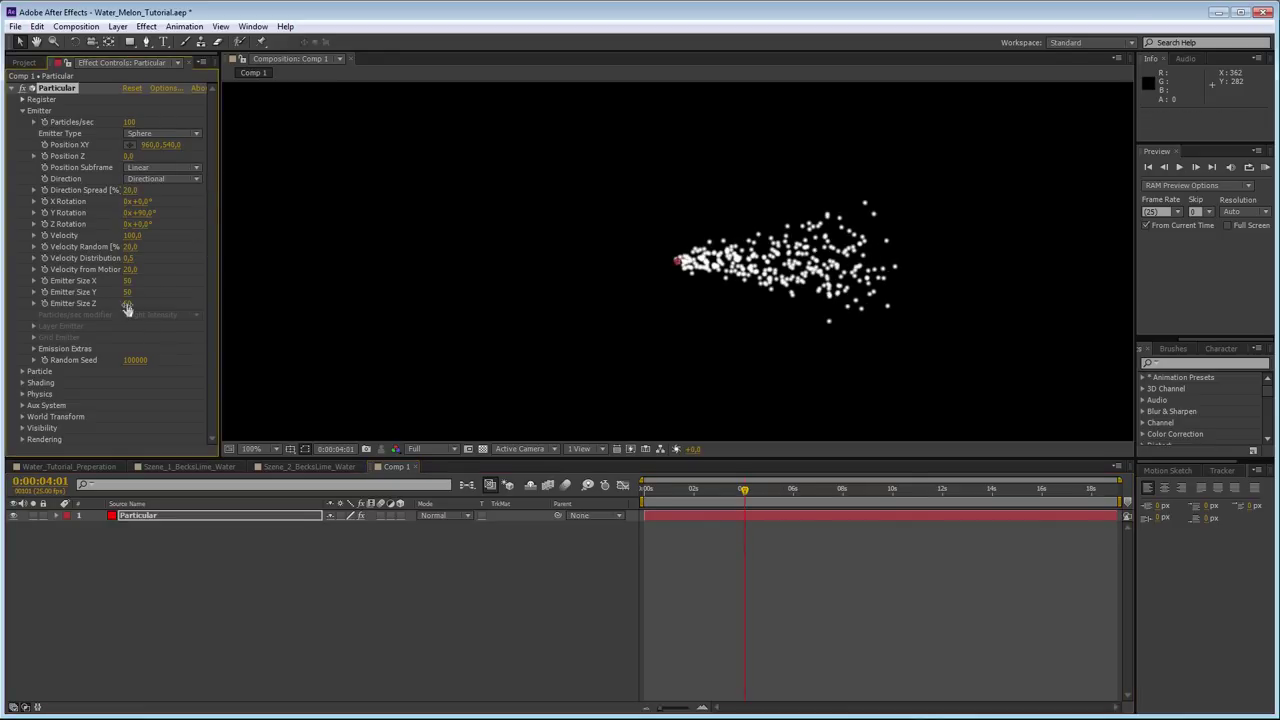
drag(127, 293, 653, 568)
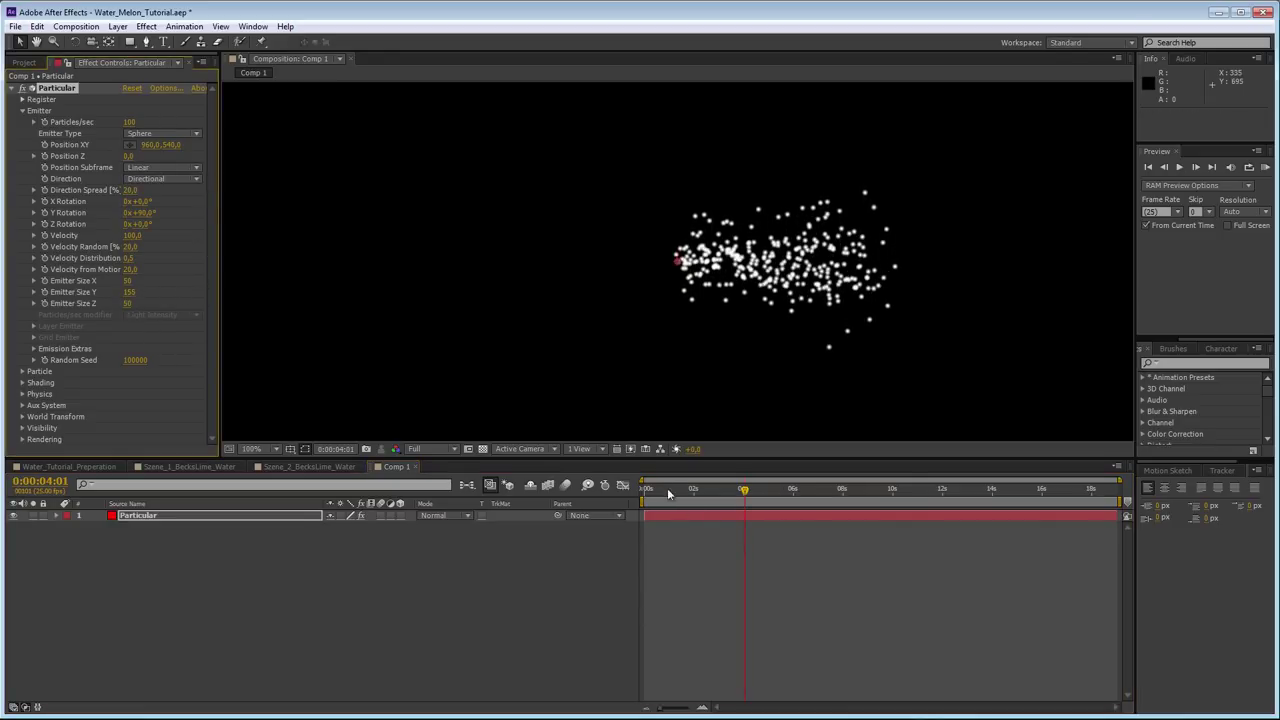
drag(744, 490, 781, 505)
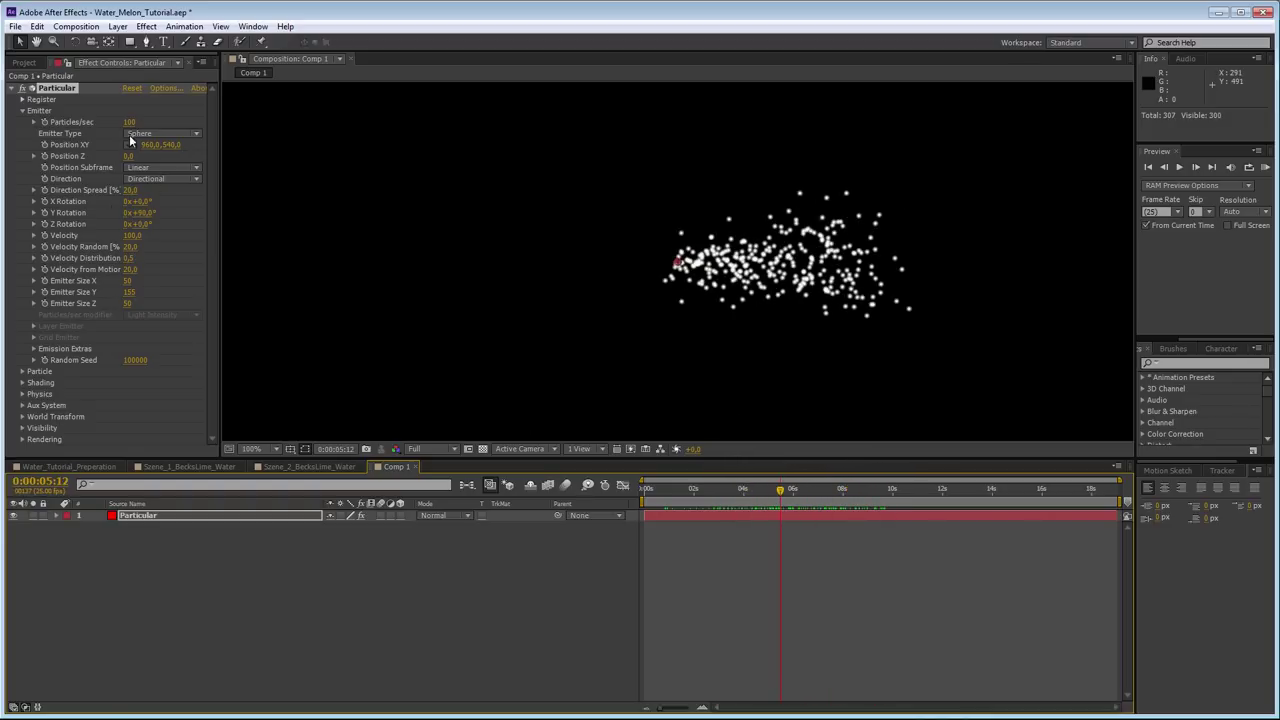
drag(129, 122, 287, 145)
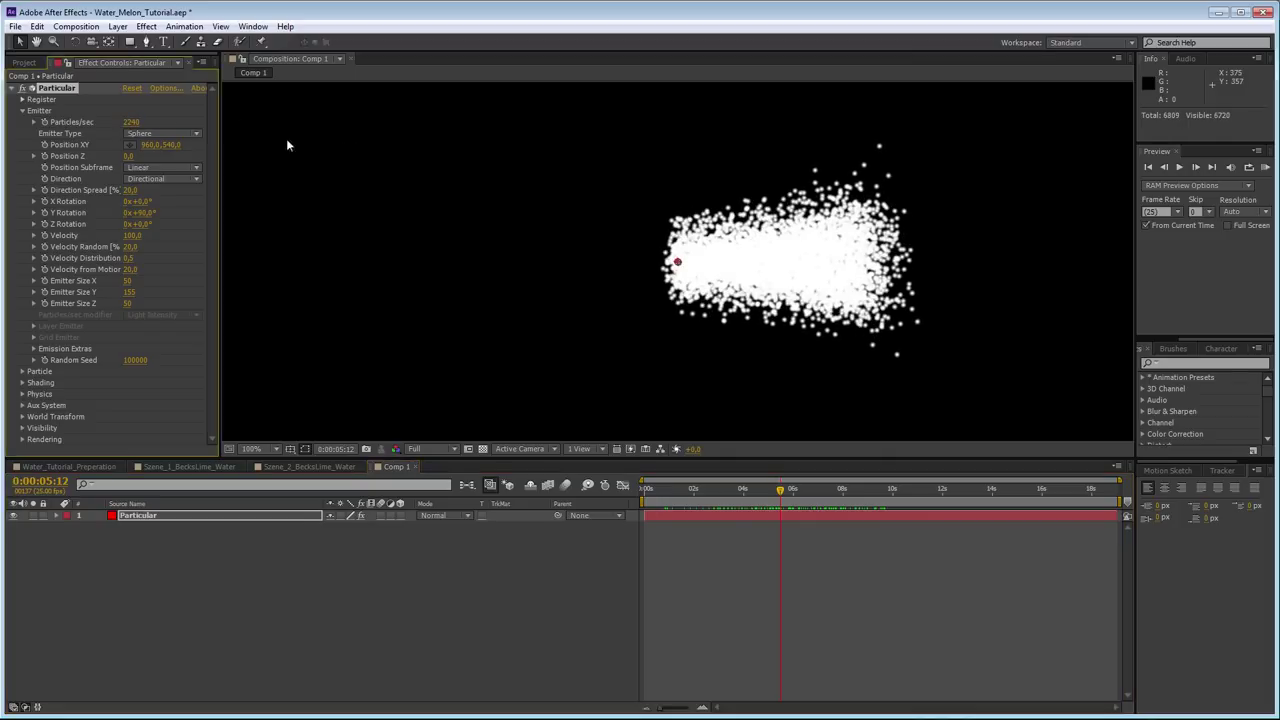
- Set particle Life to 10.3 seconds and Size to 3.5, then scrub to preview the spray
click(22, 371)
scroll(78, 428, down, 3)
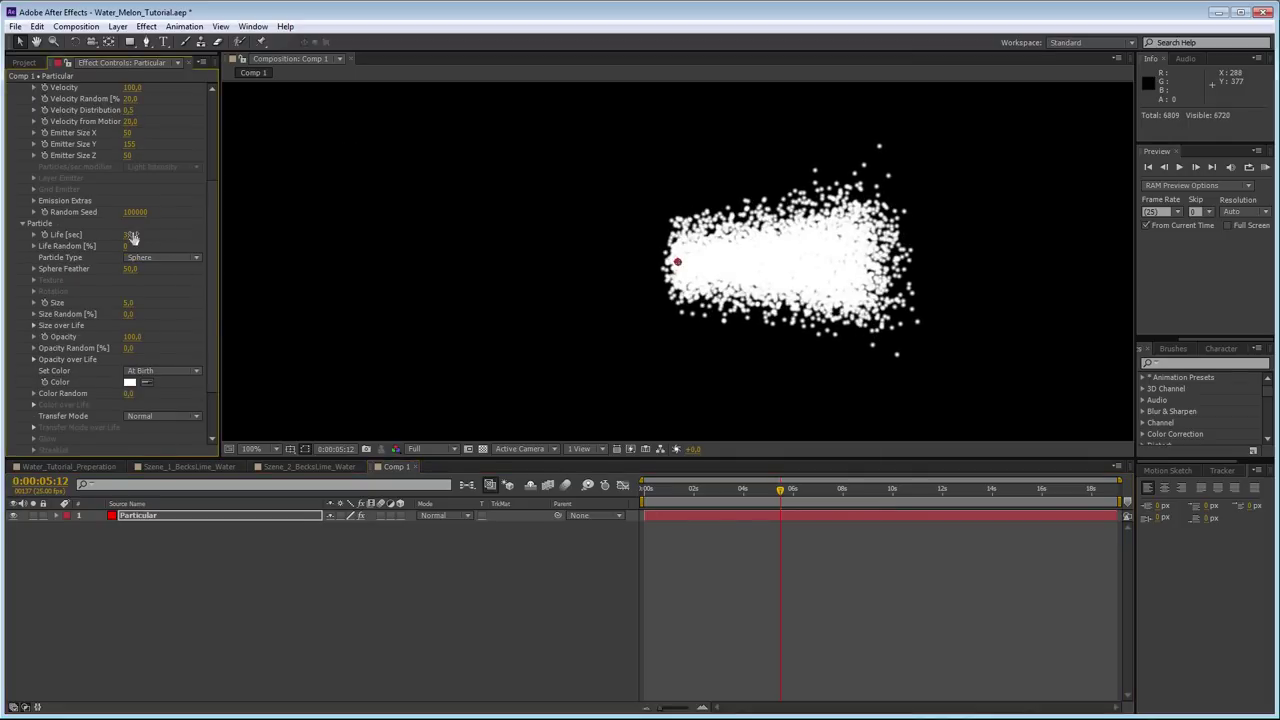
drag(131, 235, 169, 232)
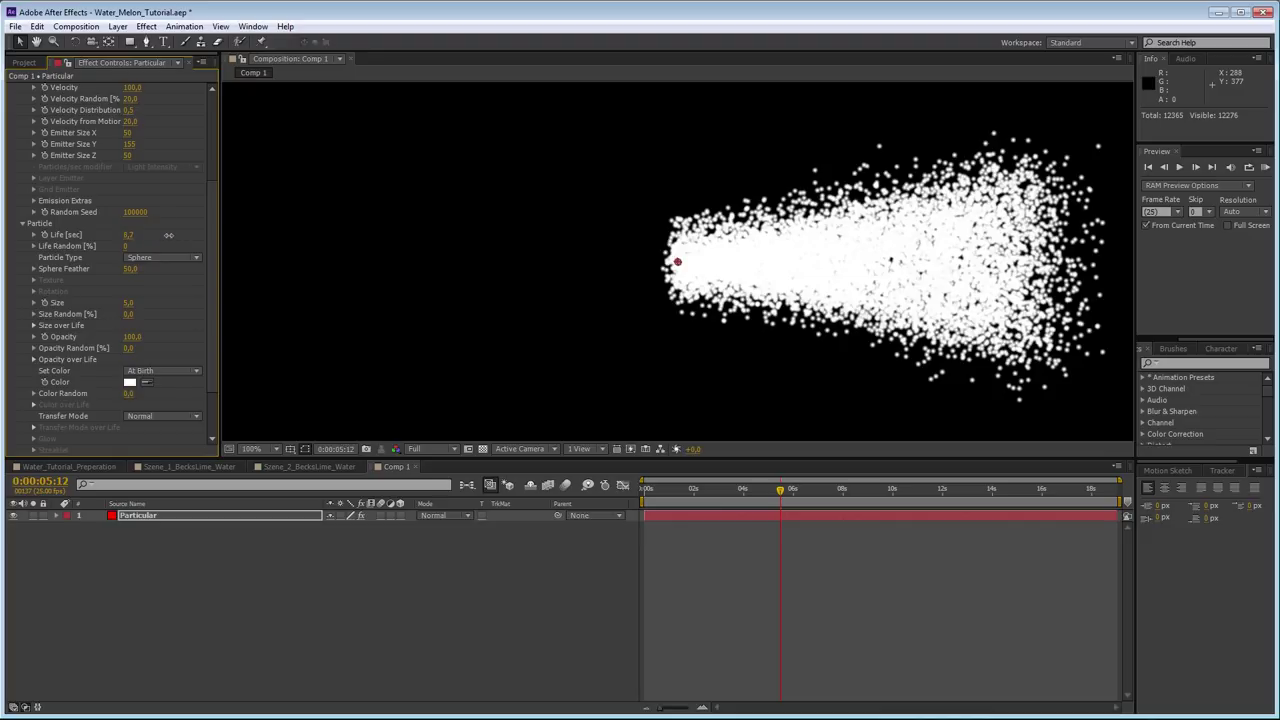
drag(129, 303, 137, 303)
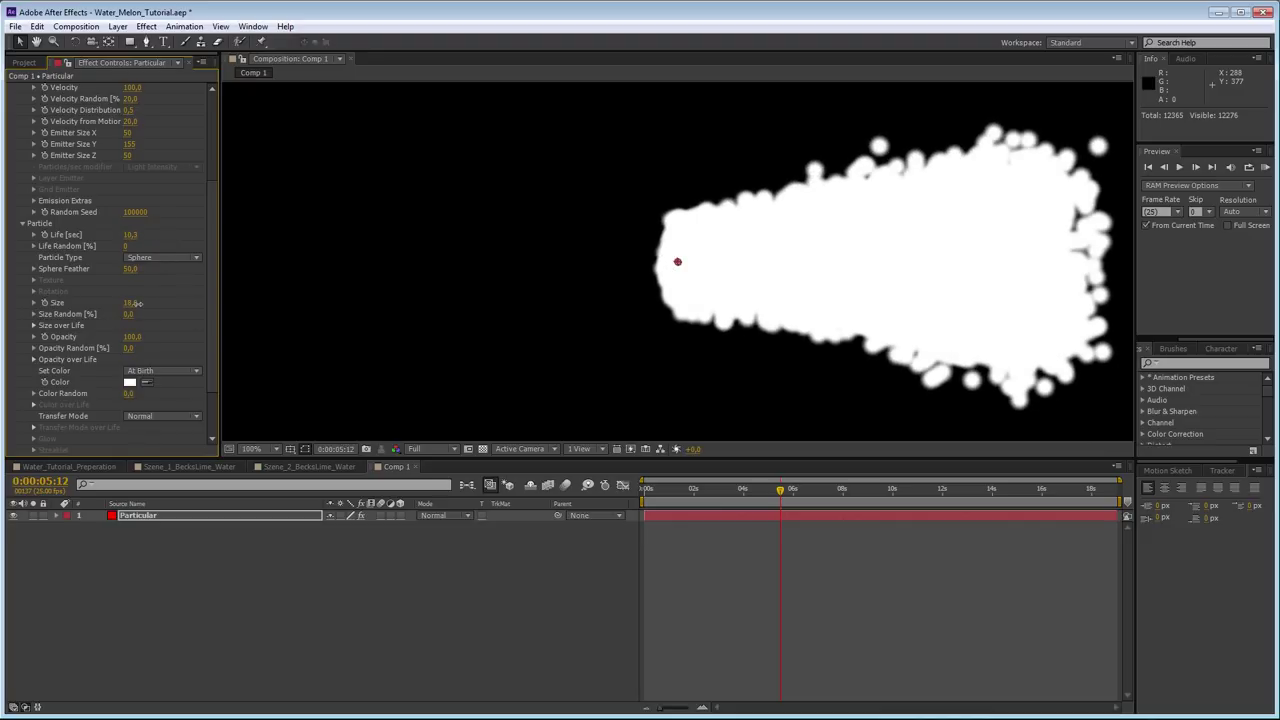
drag(136, 303, 129, 306)
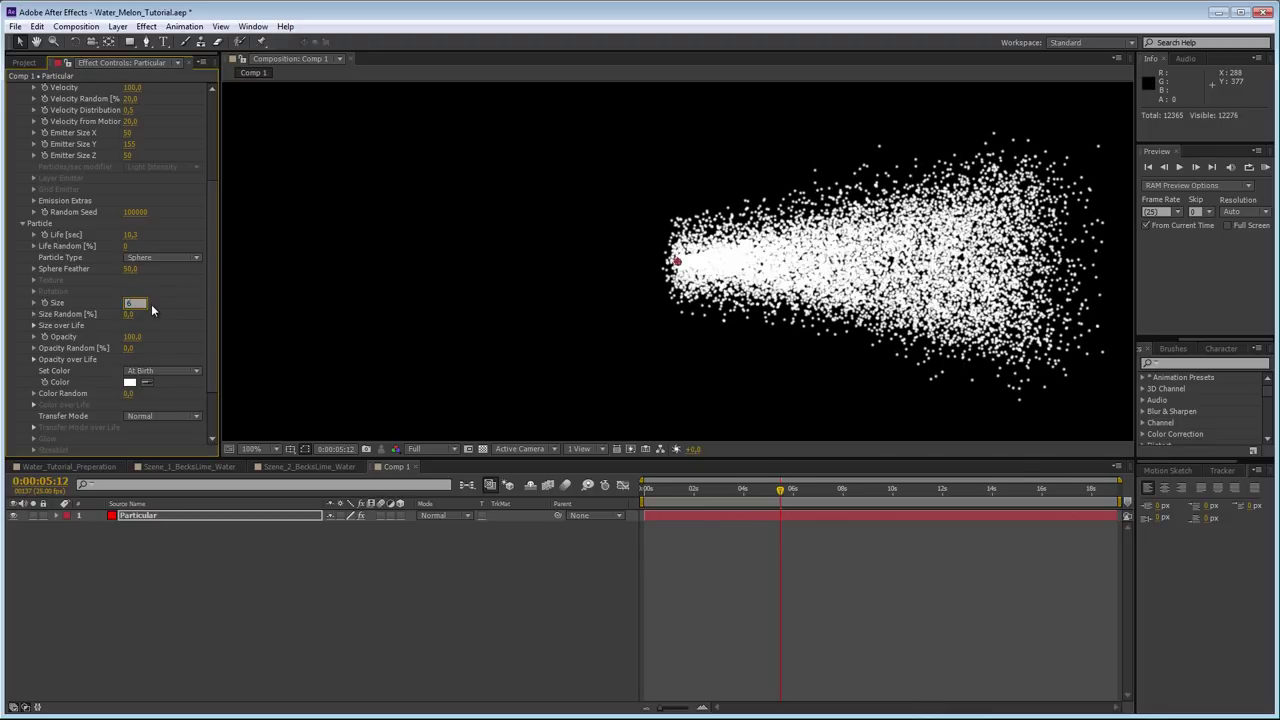
key(Return)
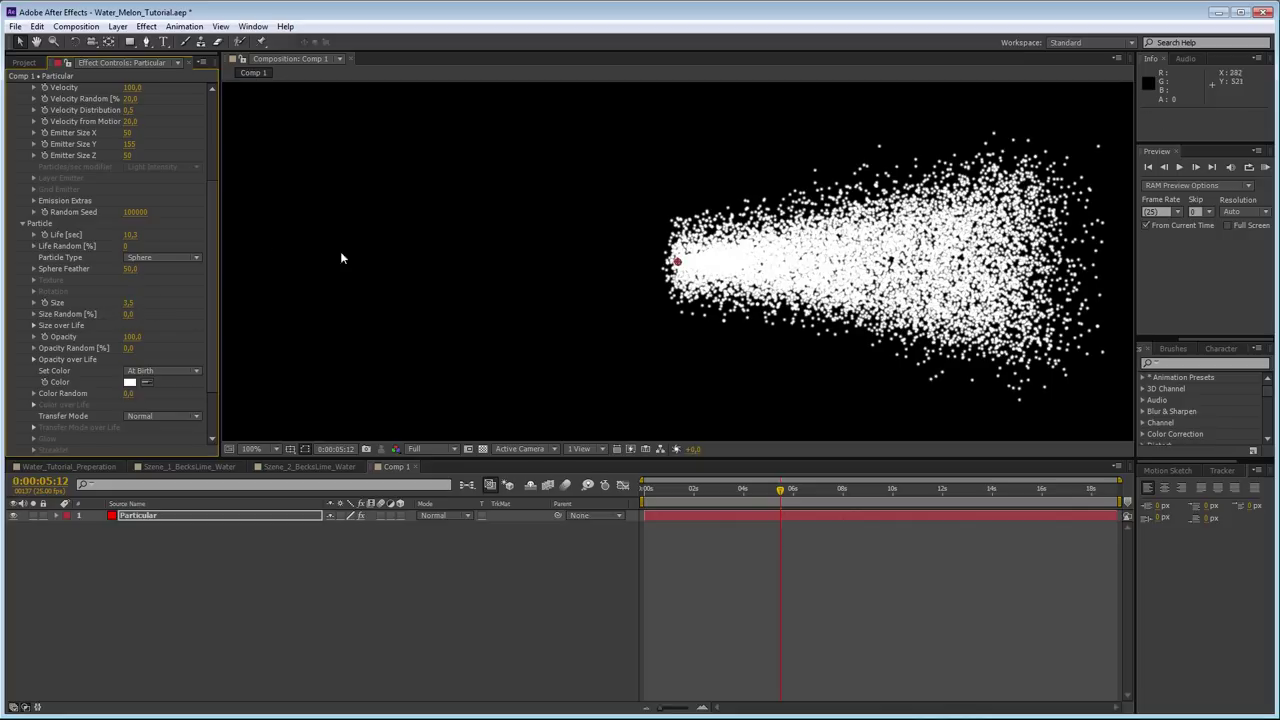
drag(692, 489, 766, 488)
- Add a Spot-type light layer named Light 1 above the Particular layer
right_click(232, 566)
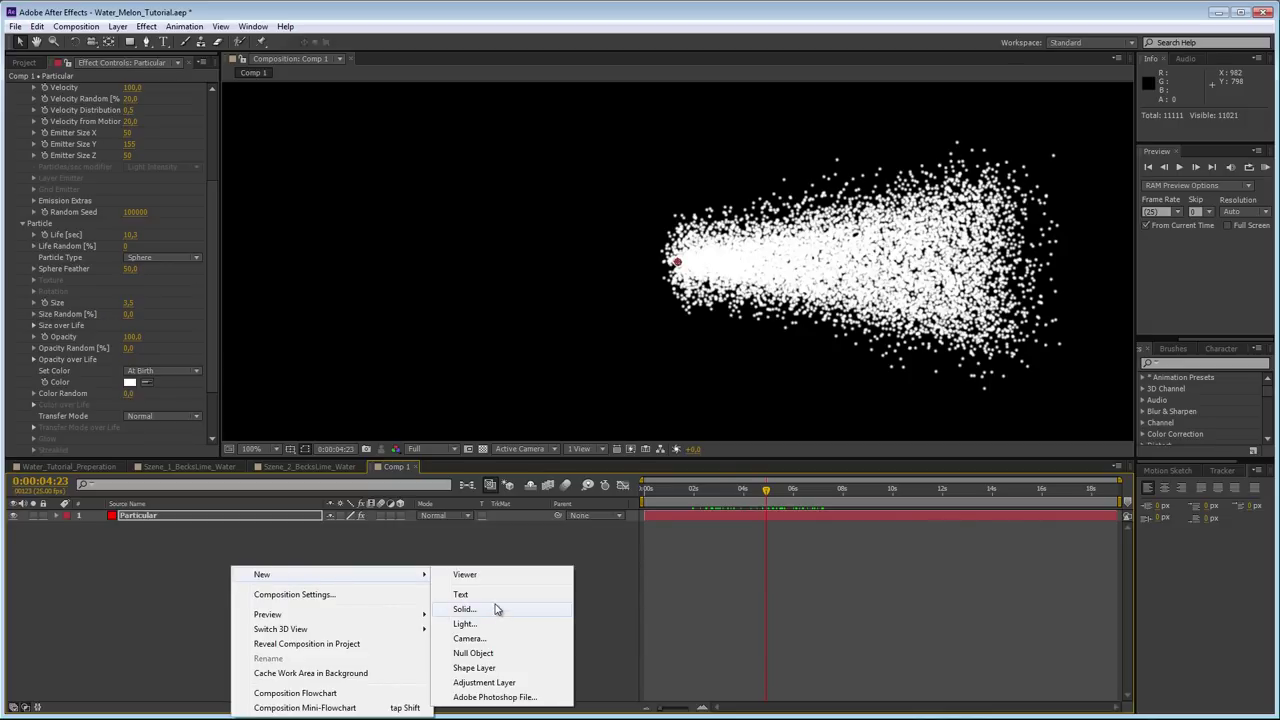
click(503, 626)
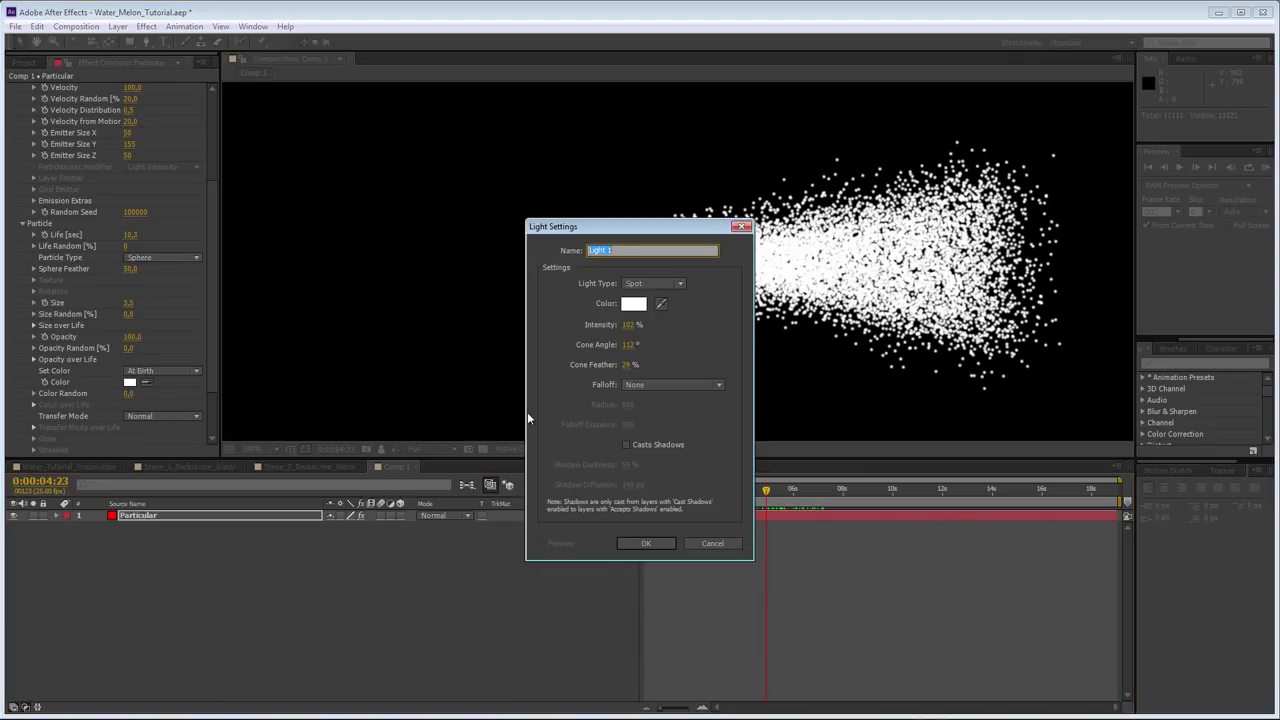
click(655, 285)
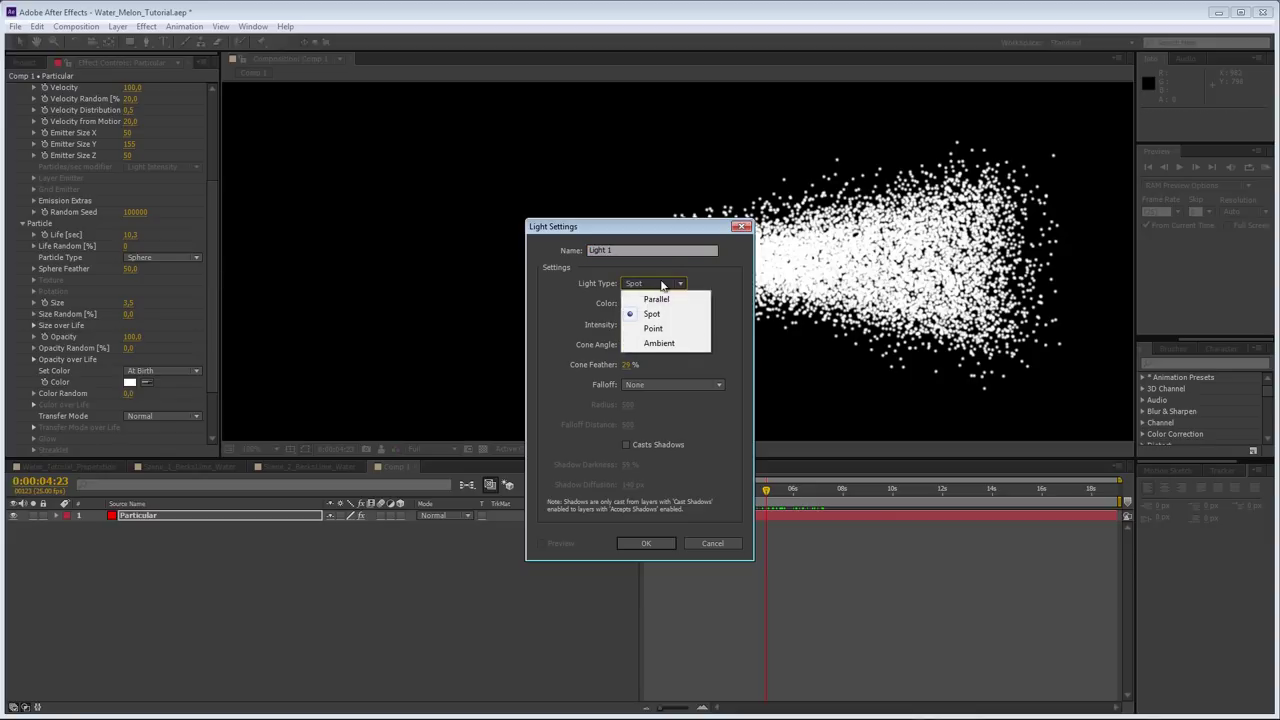
click(660, 285)
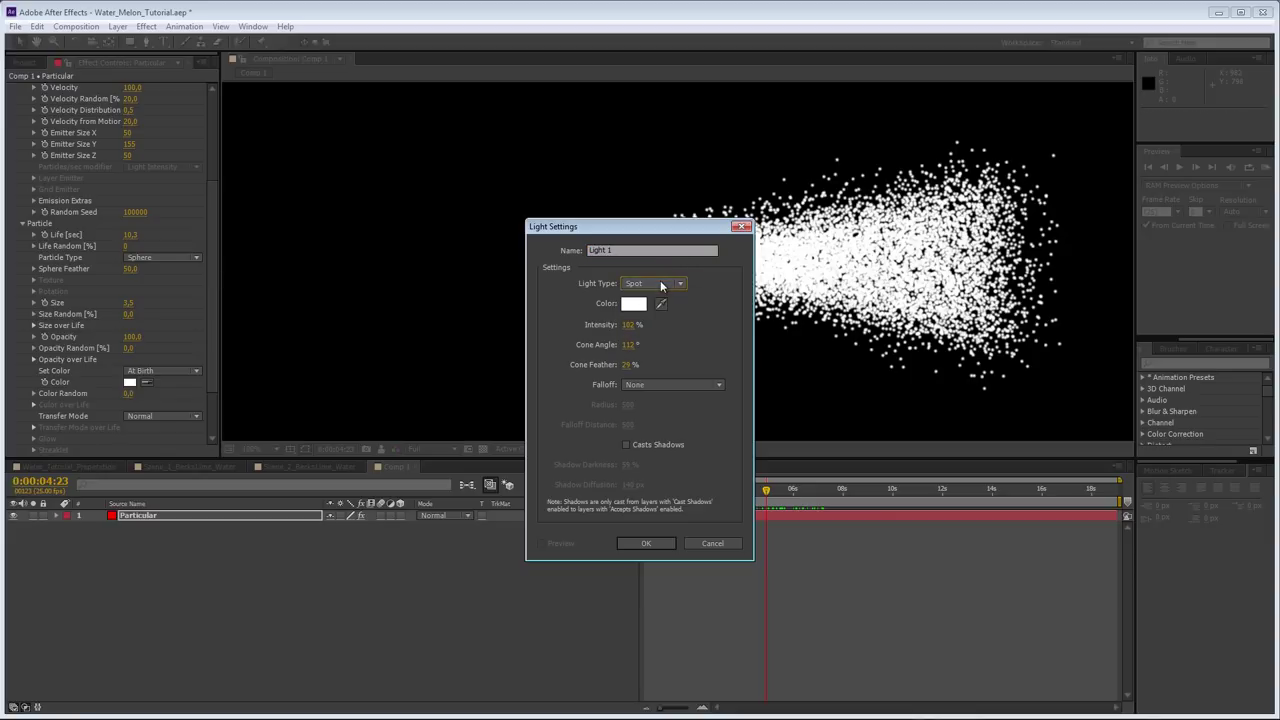
click(647, 543)
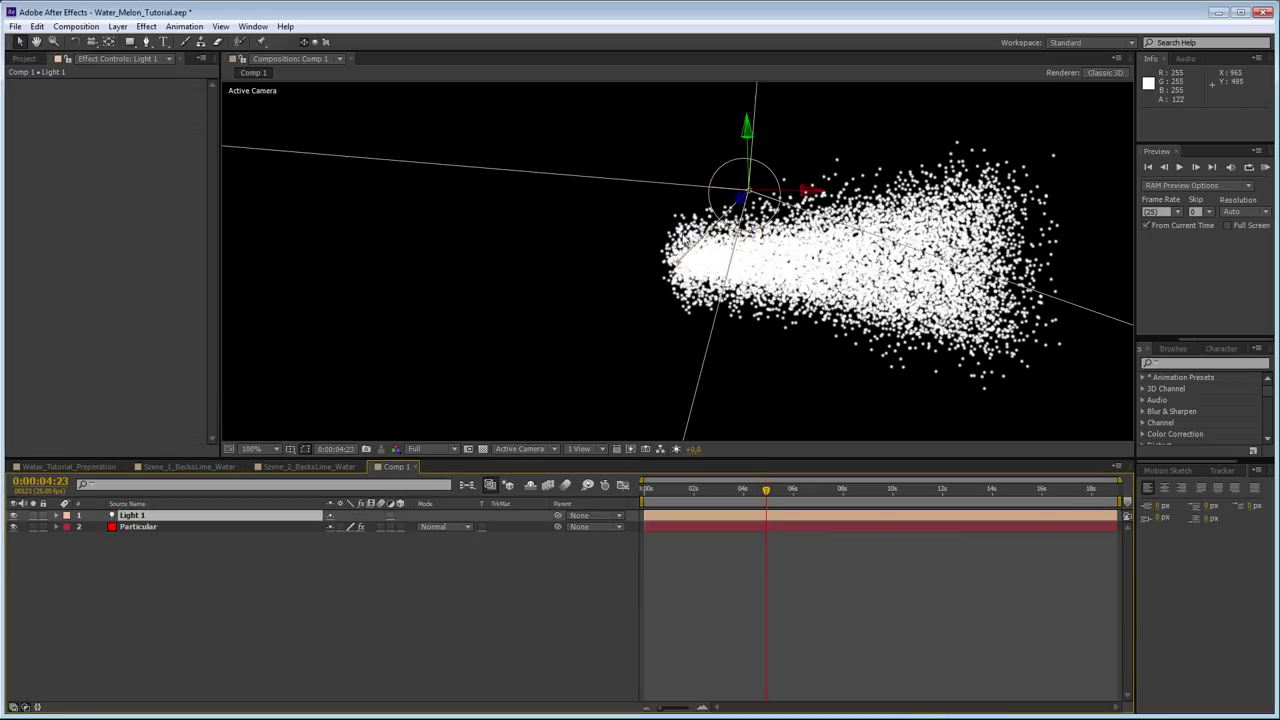
- Switch the viewer to 4 Views and raise Light 1 above the particle stream
click(550, 450)
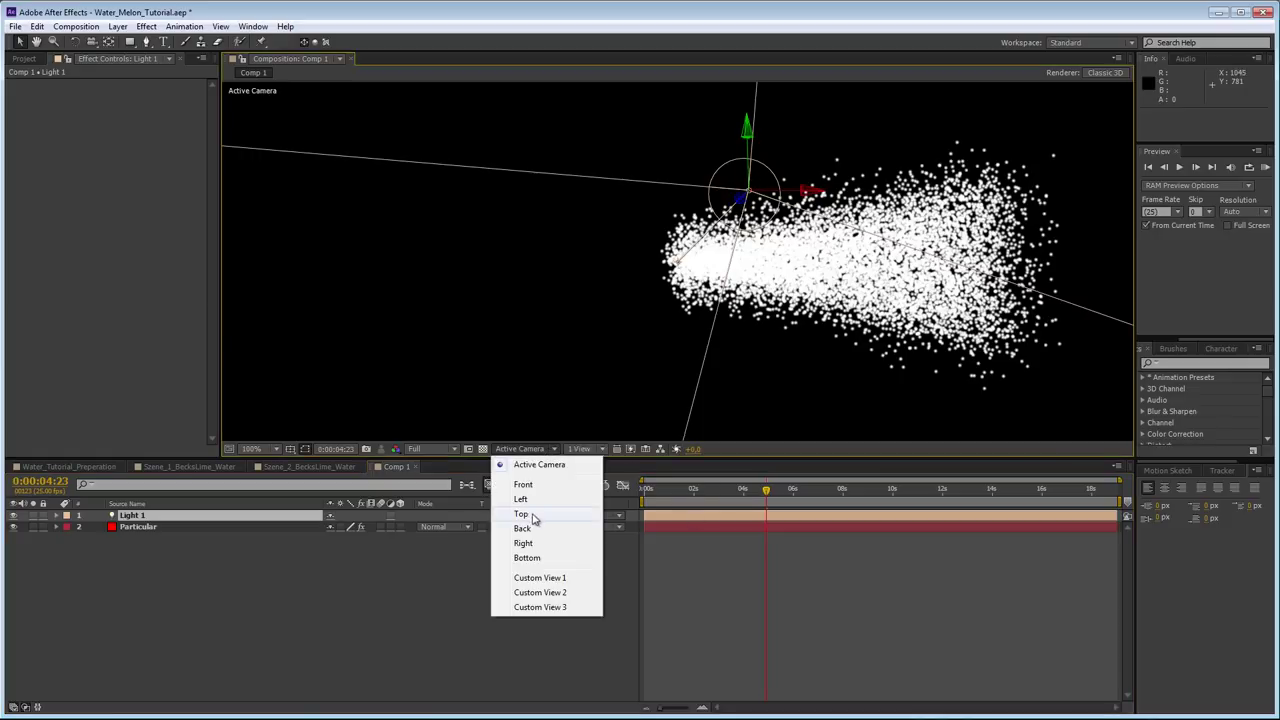
click(580, 449)
click(600, 512)
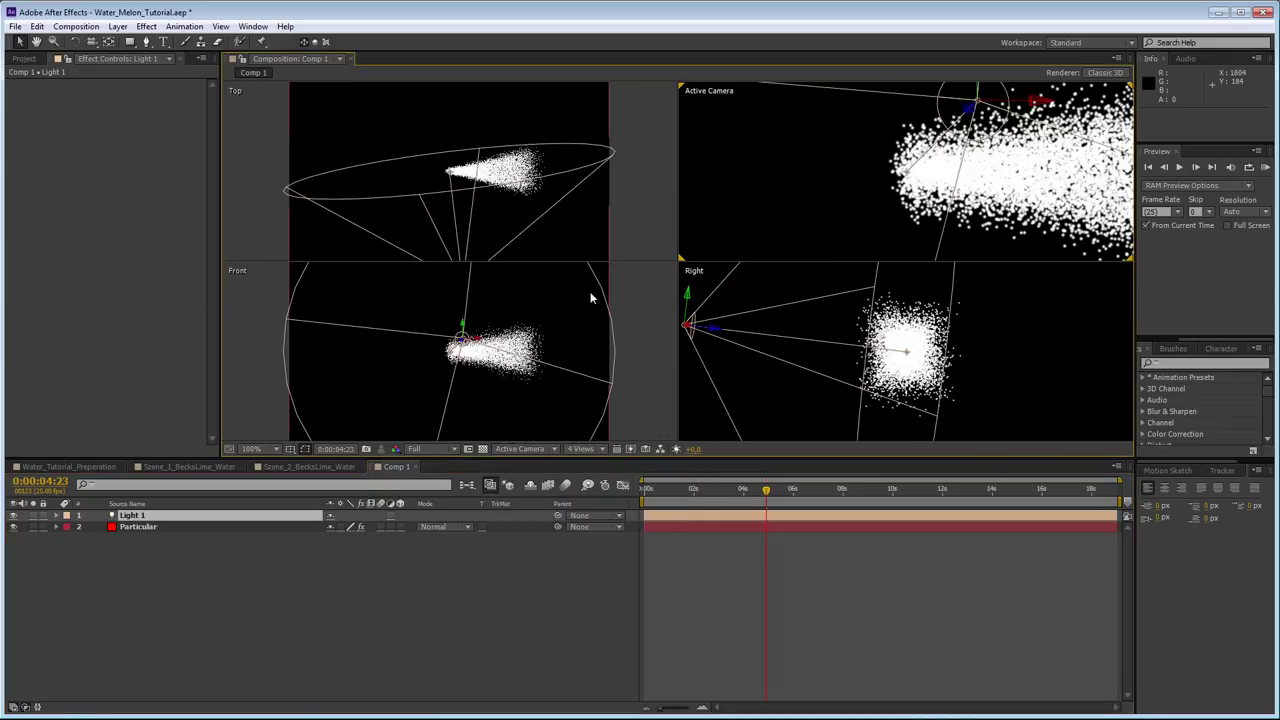
click(523, 240)
scroll(523, 240, down, 6)
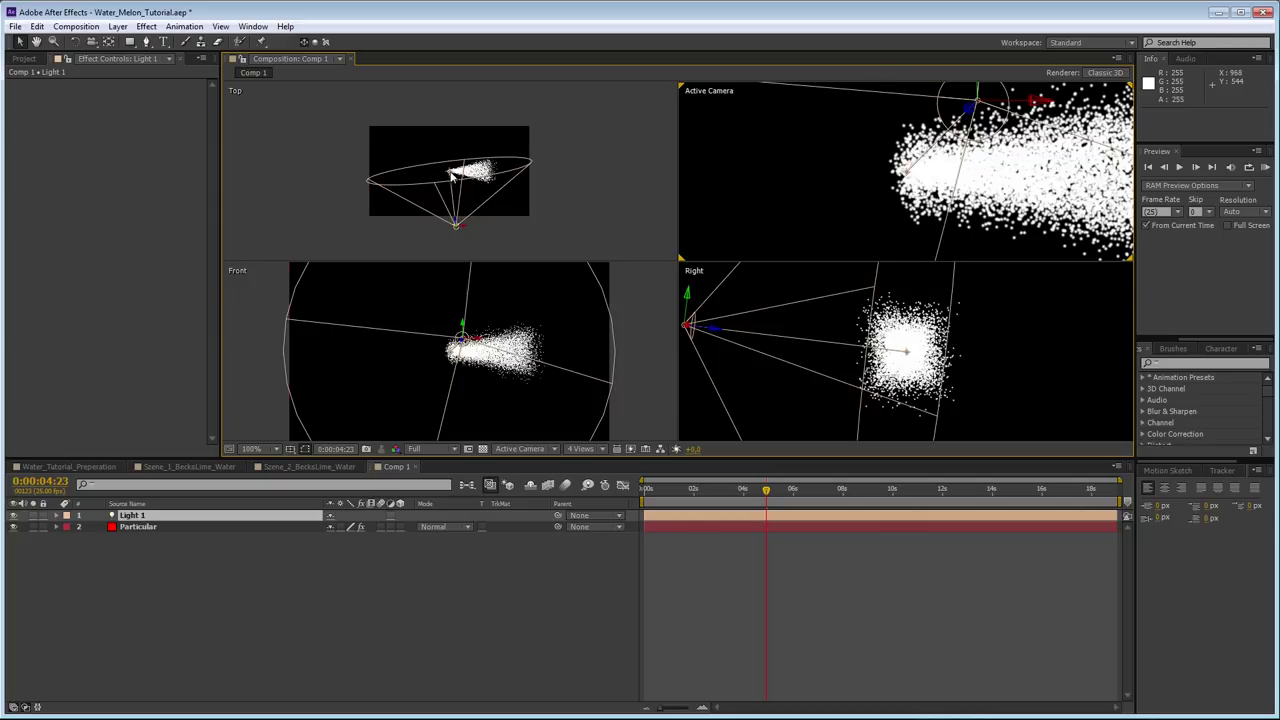
drag(456, 223, 455, 171)
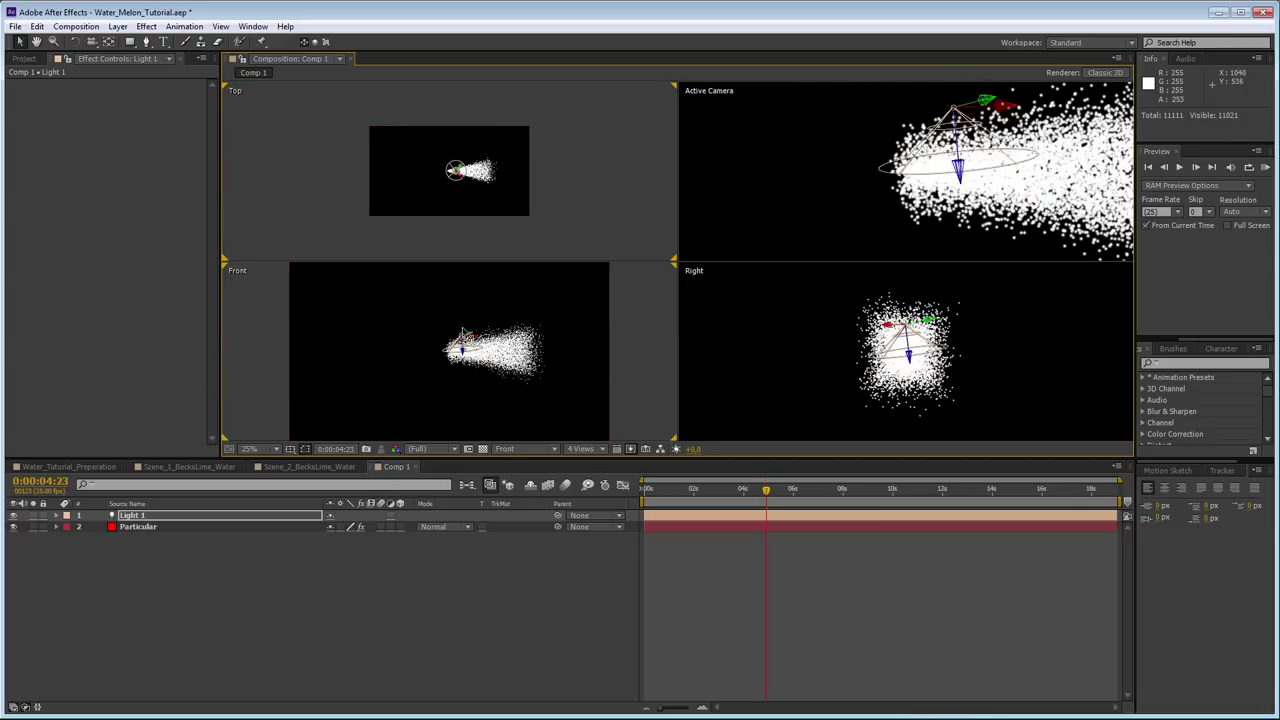
drag(461, 346, 456, 287)
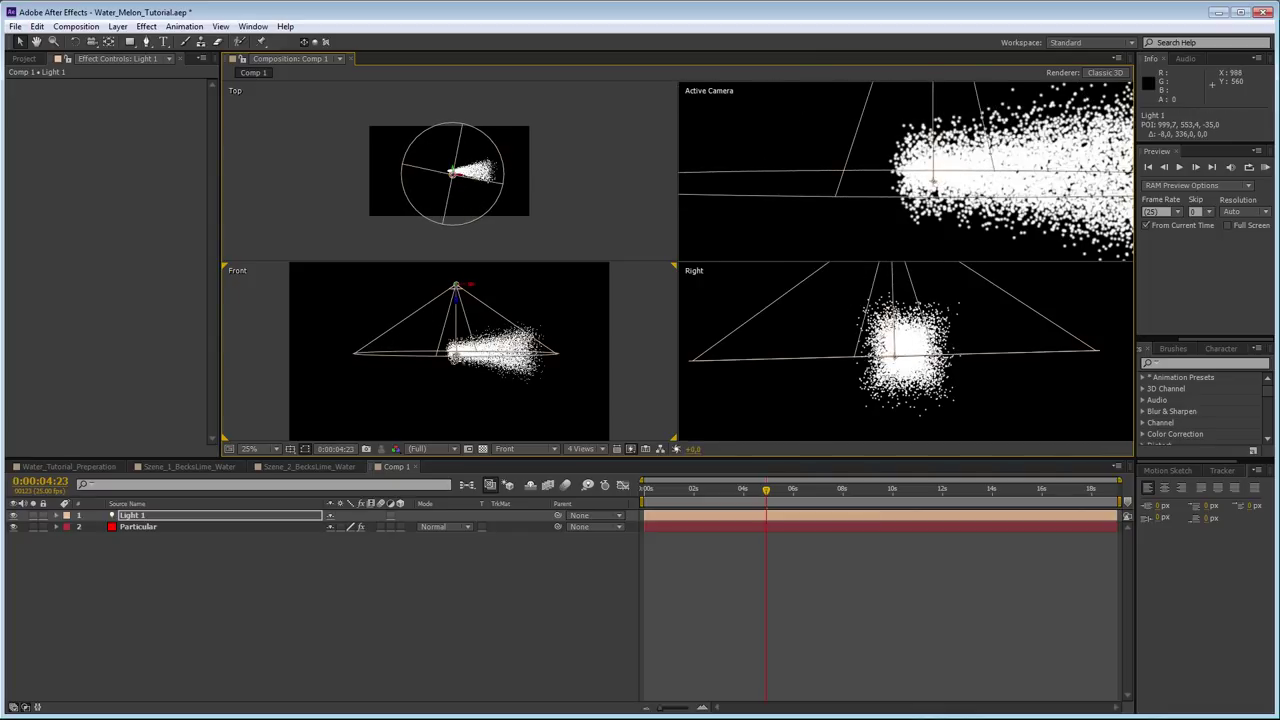
- Duplicate Light 1 as Light 2 and place it below the particles, aimed upward
click(252, 512)
key(ctrl+d)
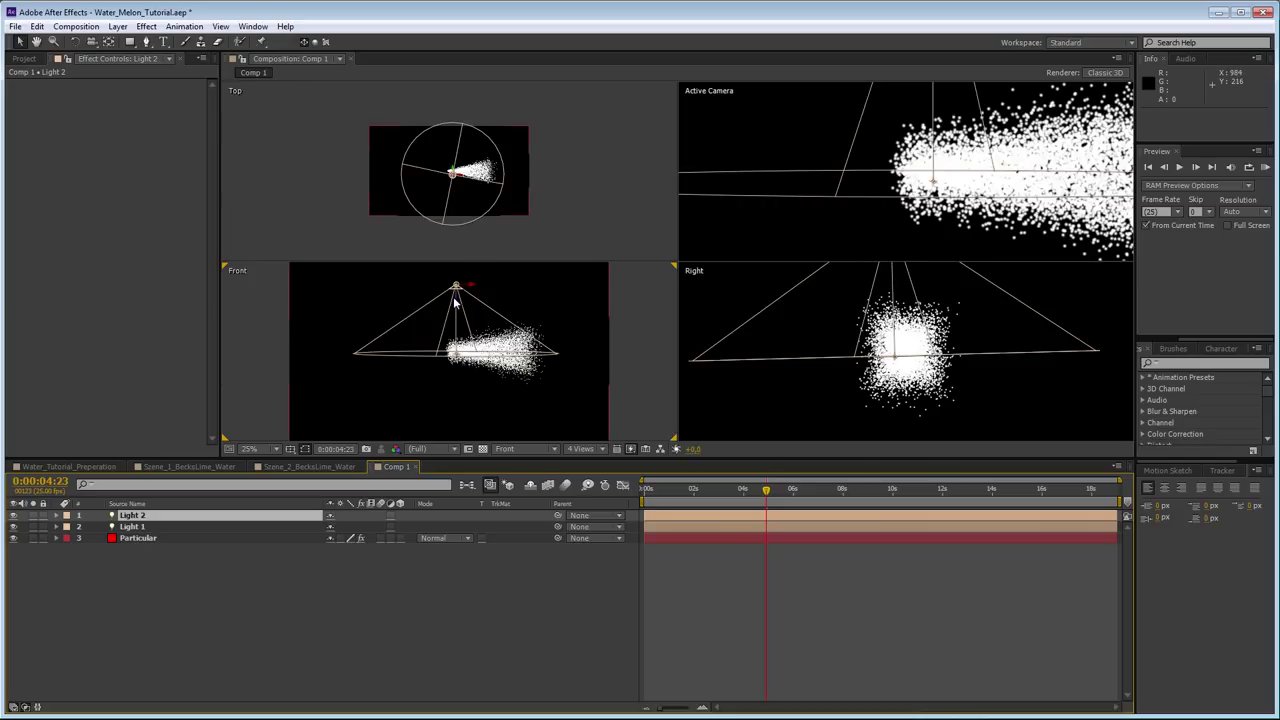
drag(458, 300, 456, 408)
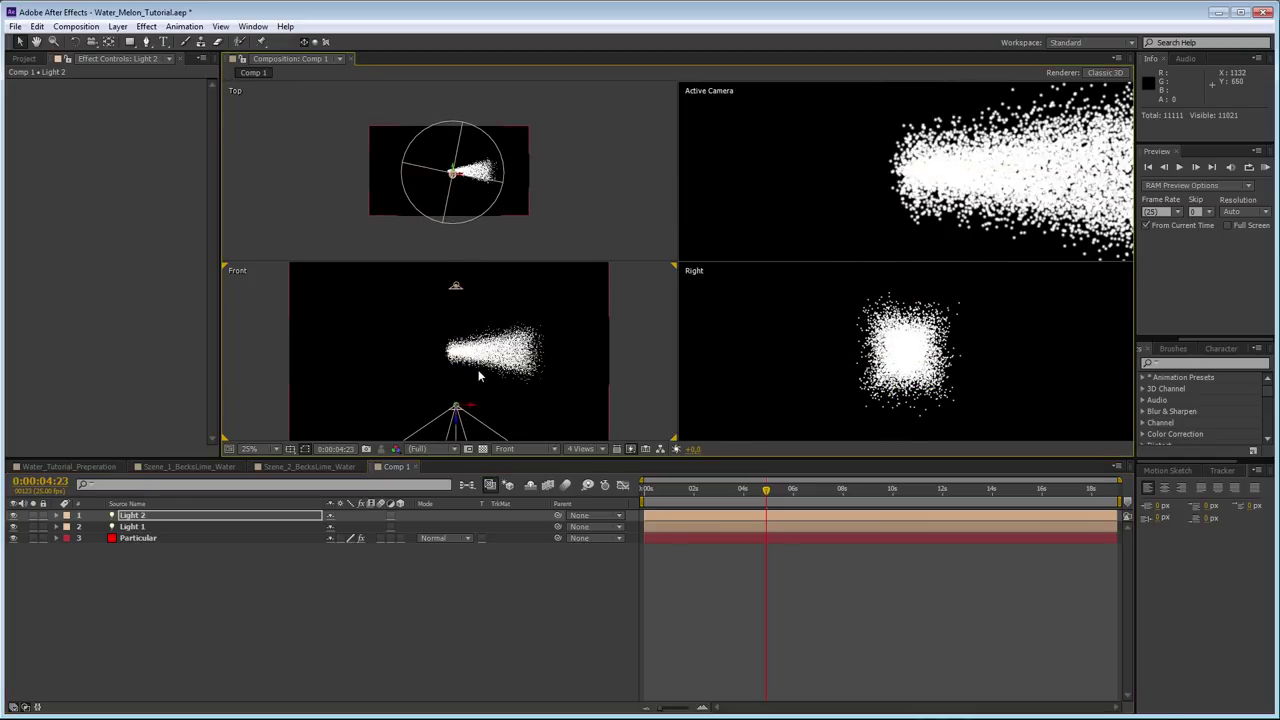
scroll(476, 368, down, 3)
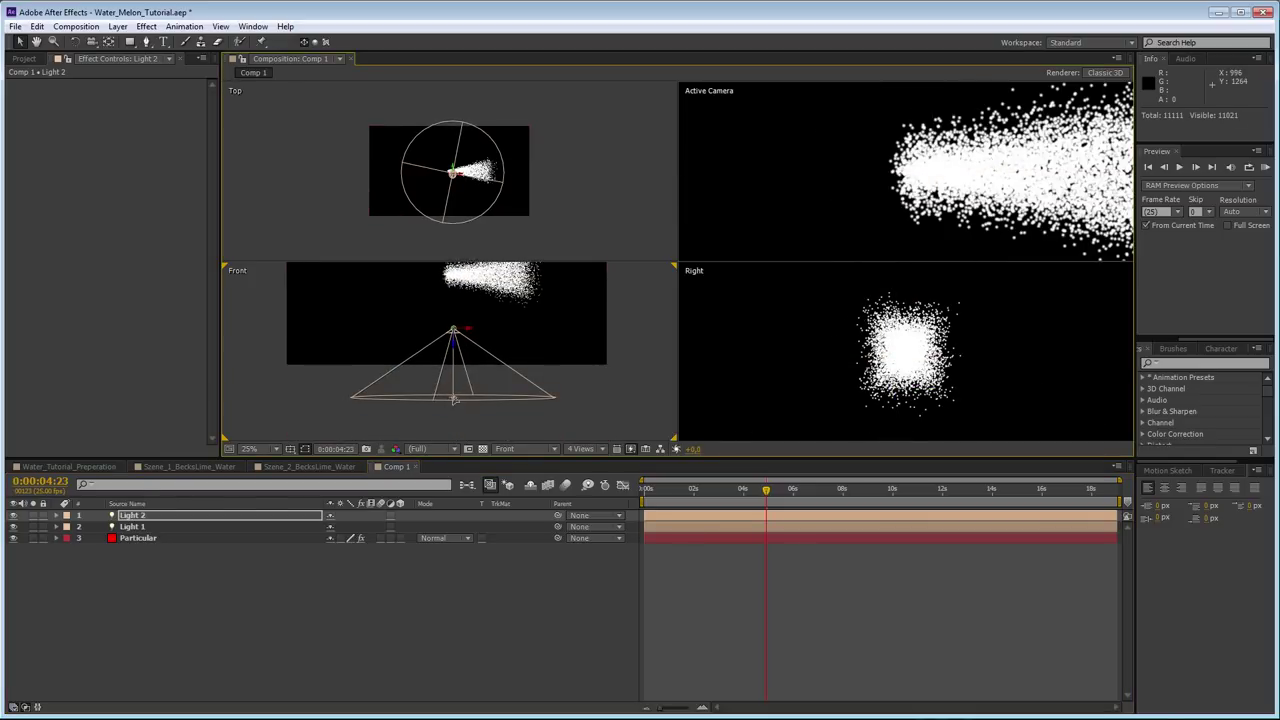
drag(453, 400, 449, 283)
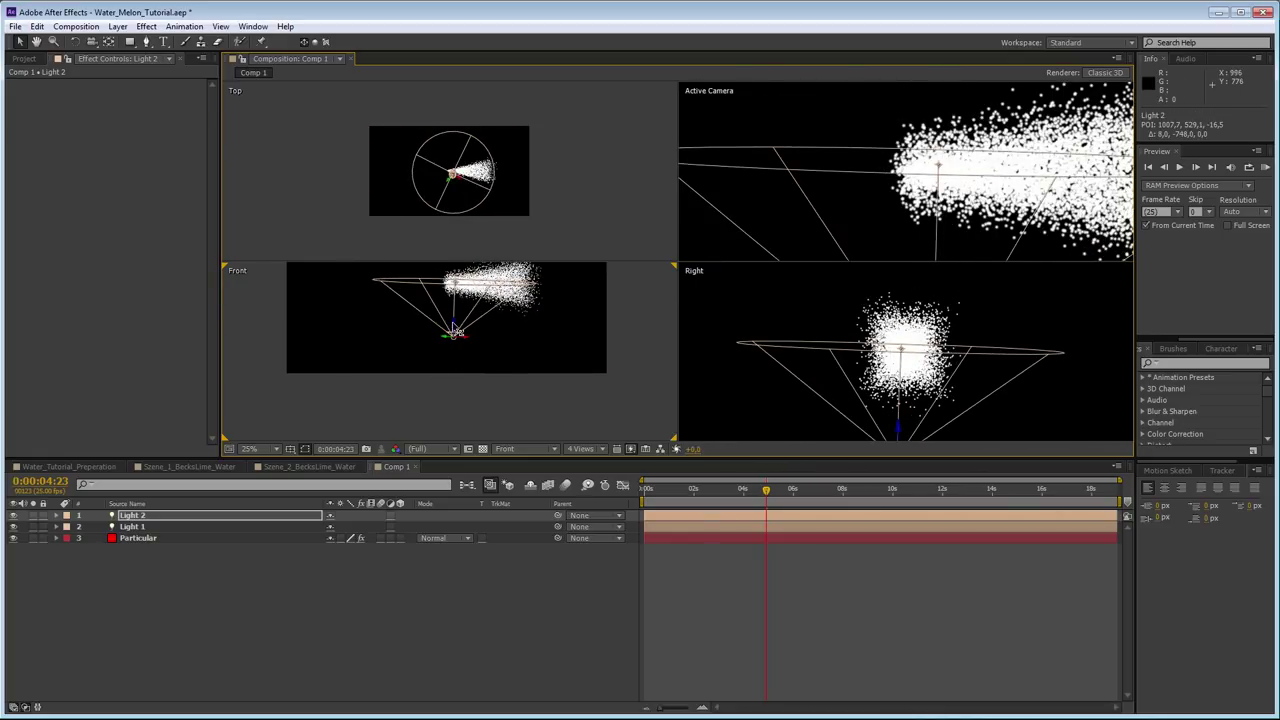
drag(455, 330, 452, 374)
click(191, 537)
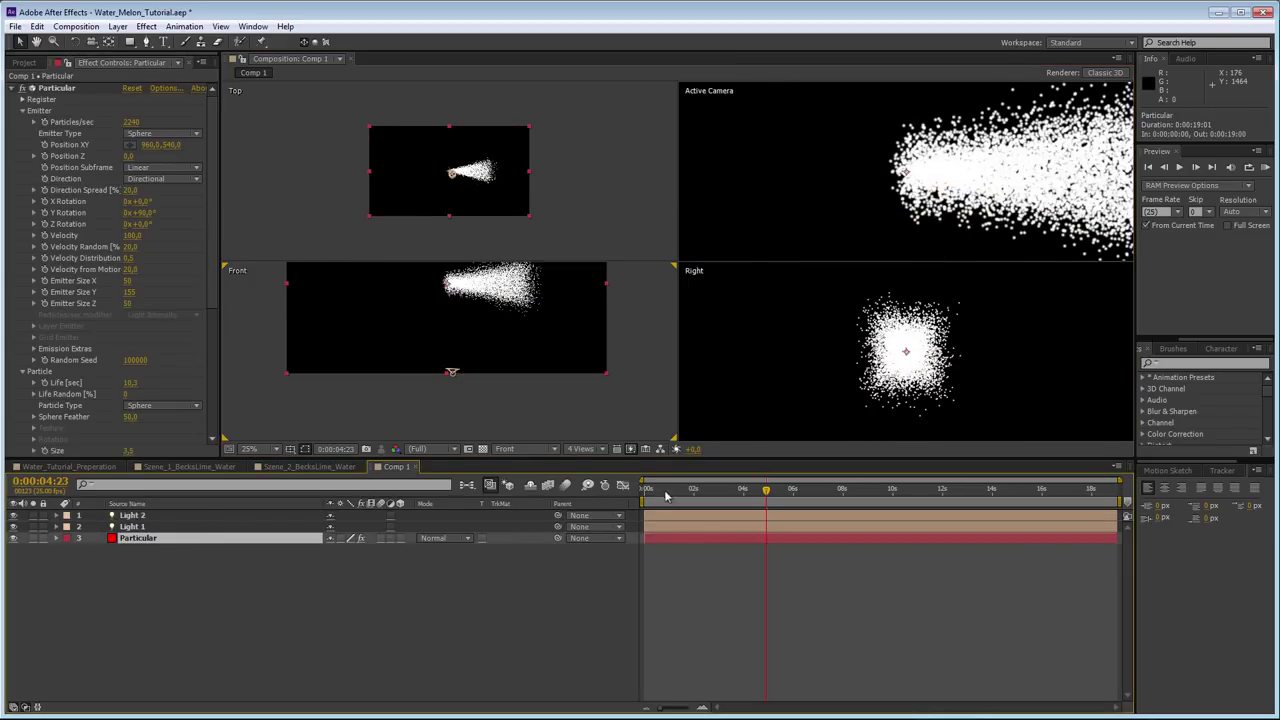
- Return to a single view, fully randomize particle size, and fade opacity out over life
click(583, 448)
click(600, 463)
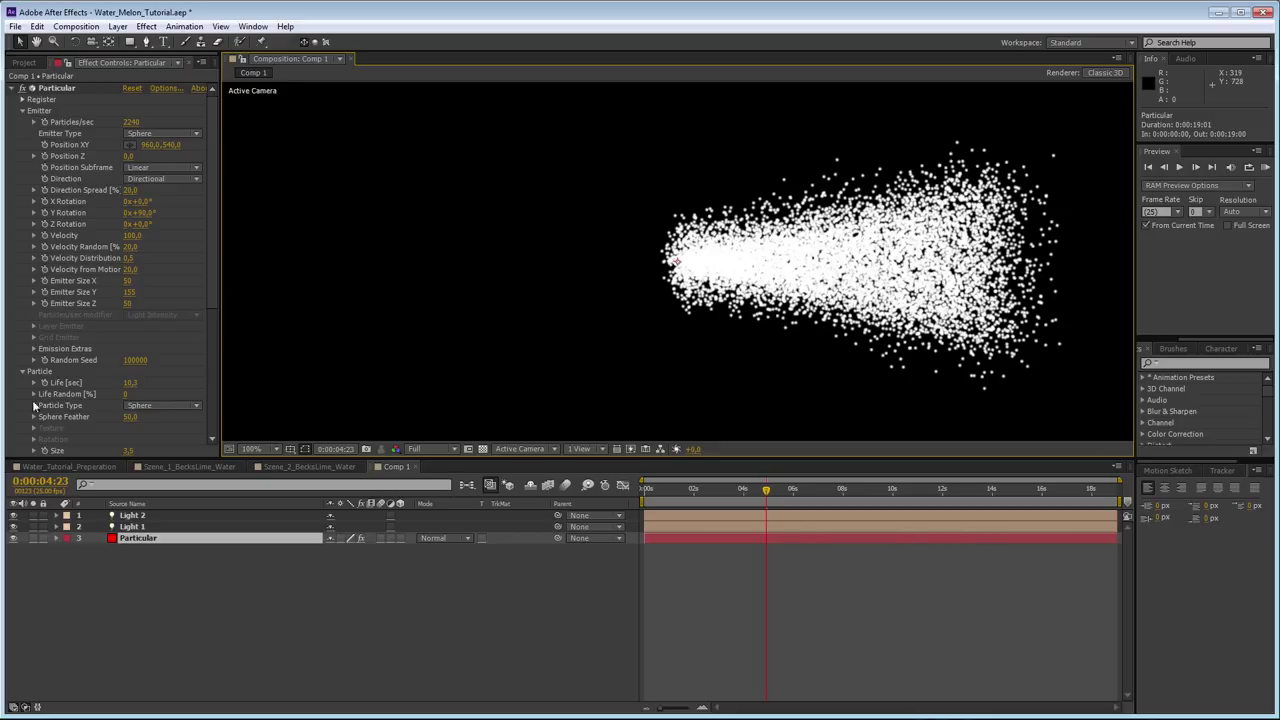
scroll(104, 270, down, 5)
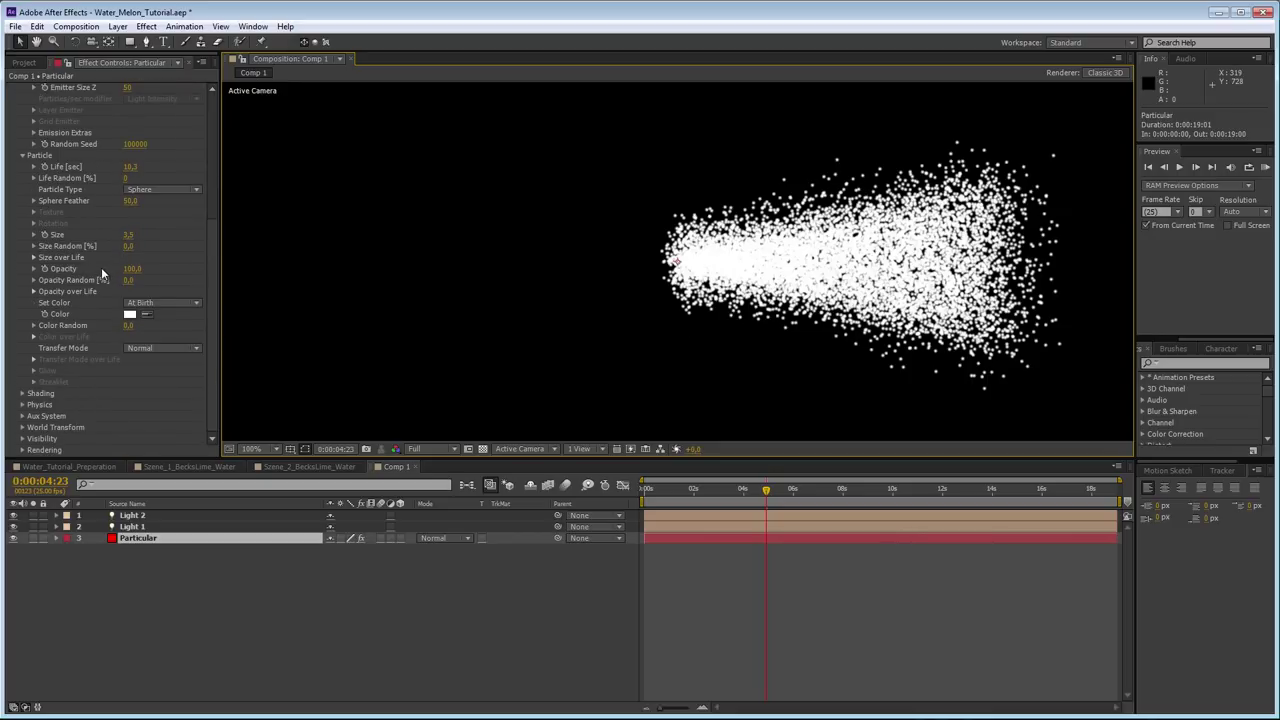
drag(128, 245, 197, 233)
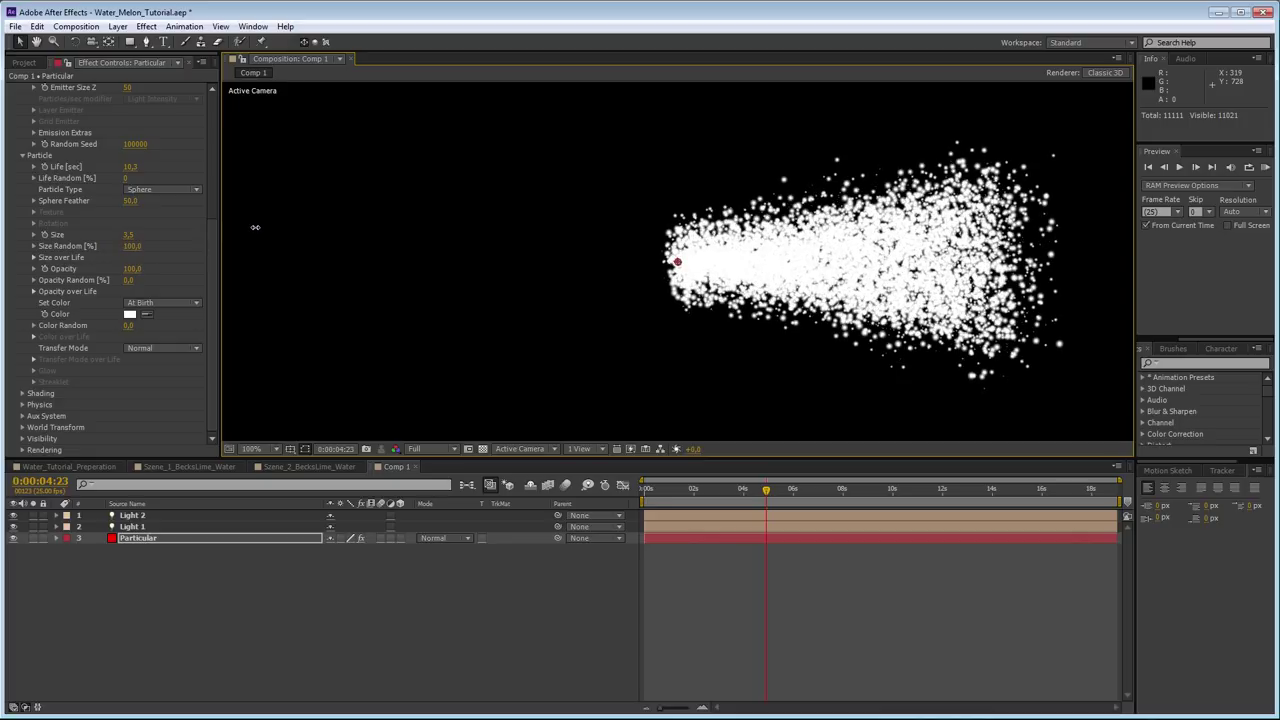
click(34, 291)
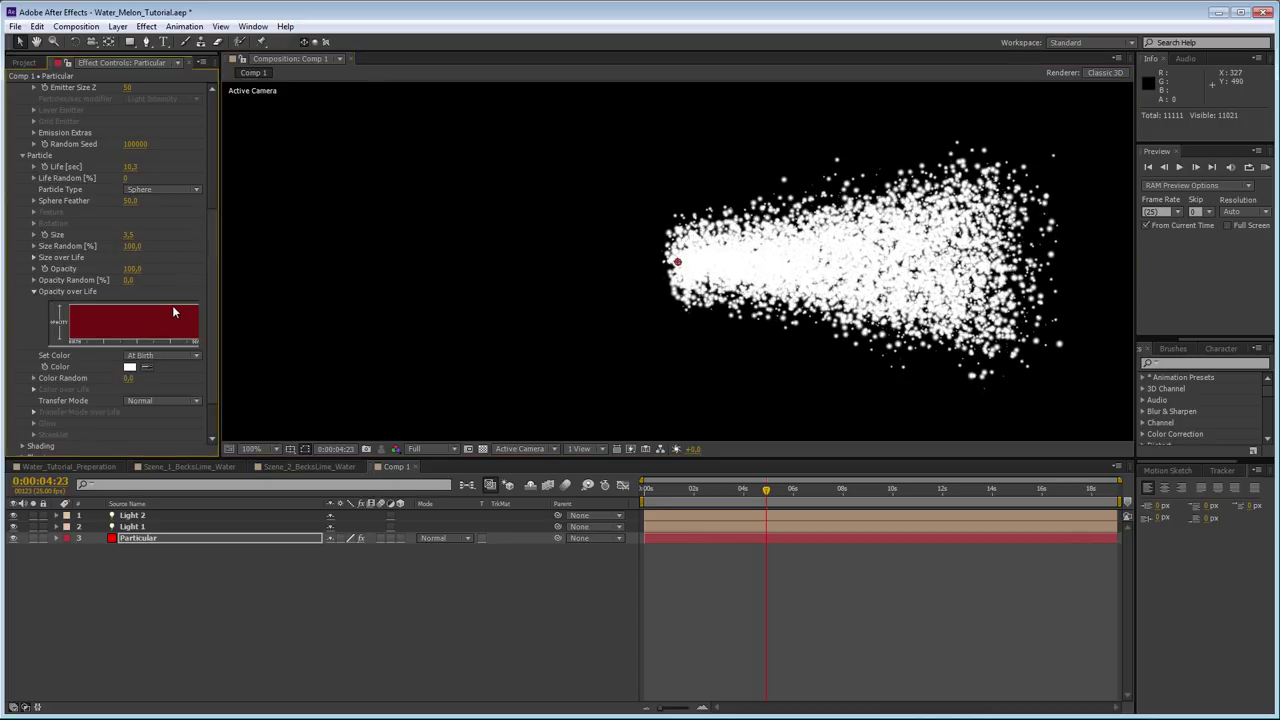
drag(173, 312, 203, 336)
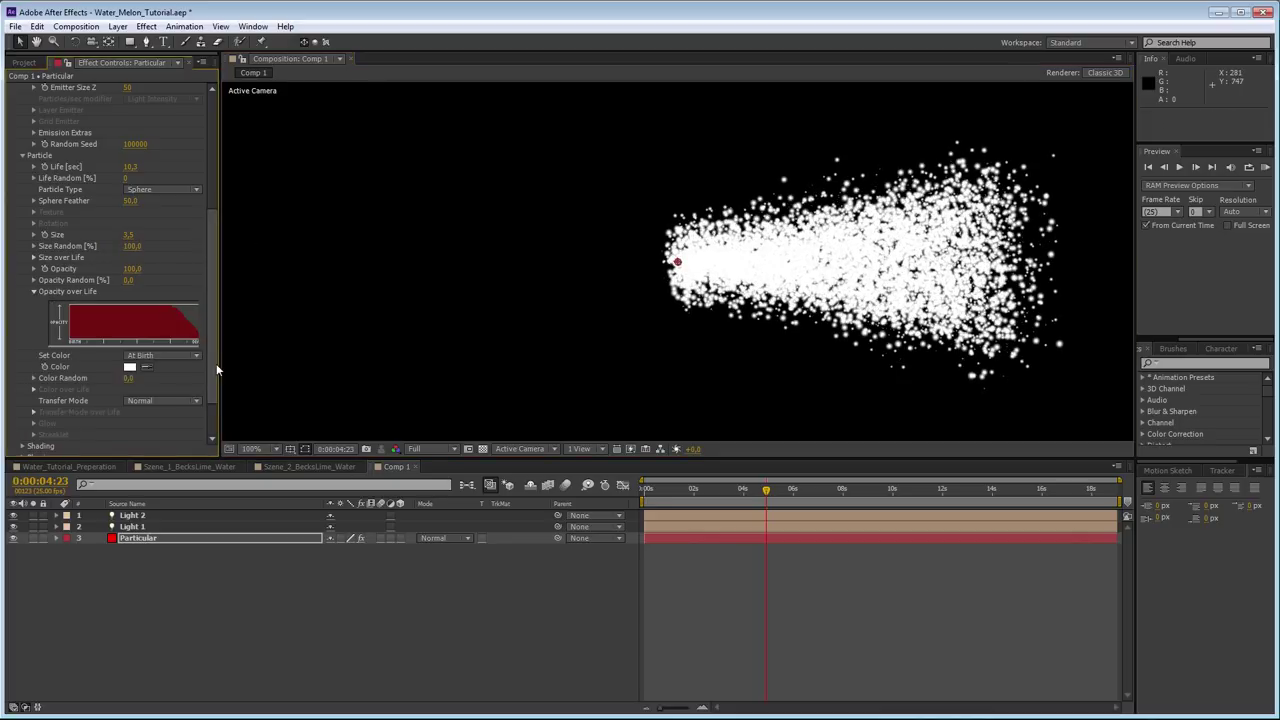
drag(217, 362, 318, 362)
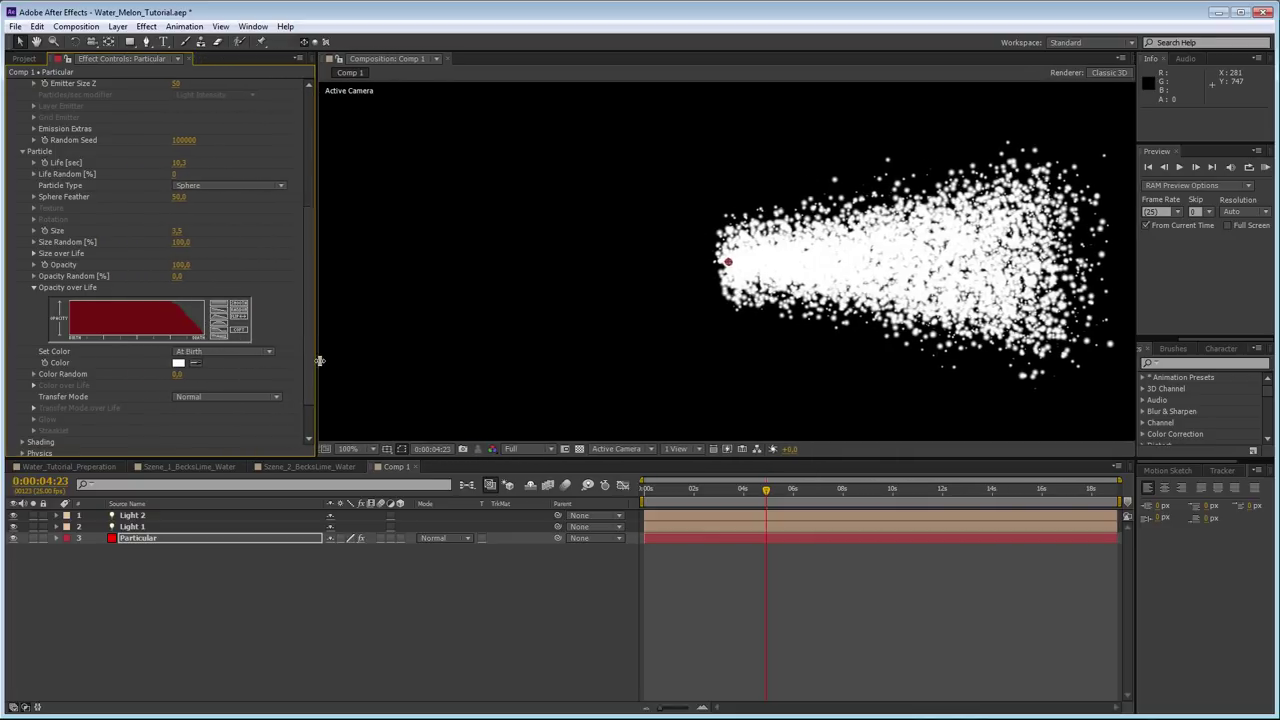
scroll(78, 384, down, 1)
scroll(80, 390, down, 1)
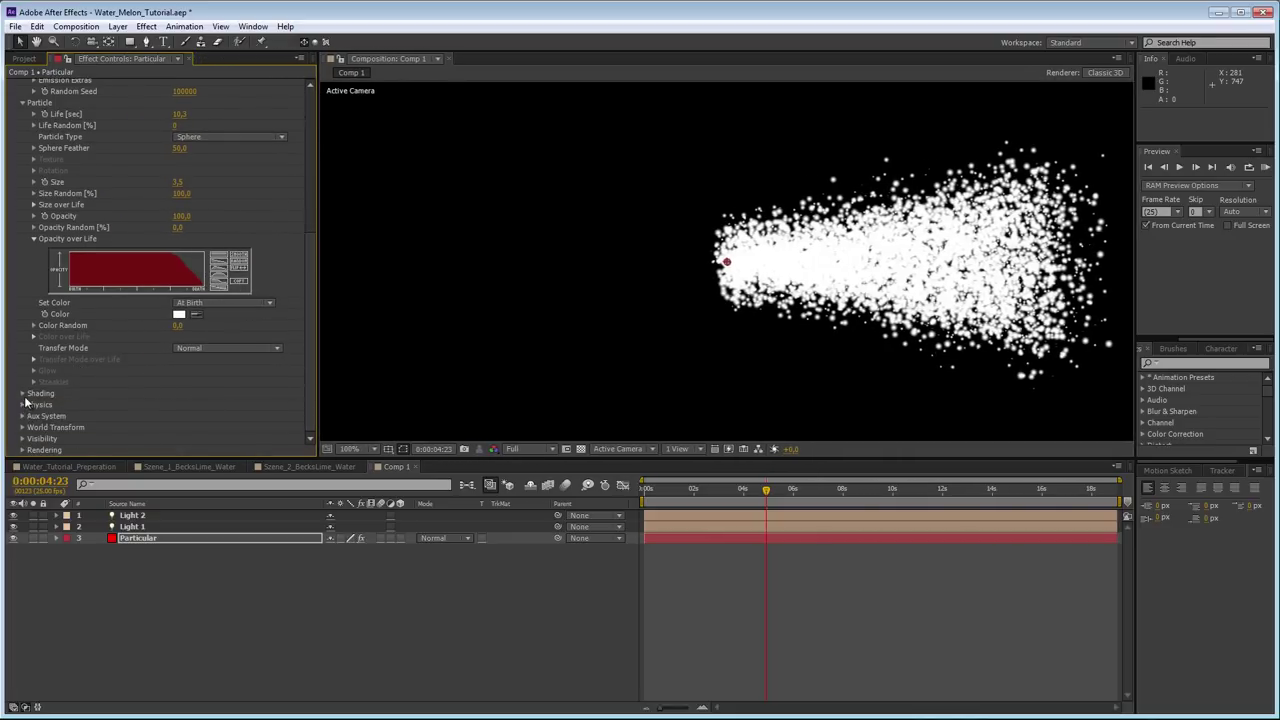
- Turn Particular Shading on, raising Nominal Distance and lowering Diffuse to 47
click(23, 394)
scroll(243, 348, down, 3)
click(229, 330)
click(219, 356)
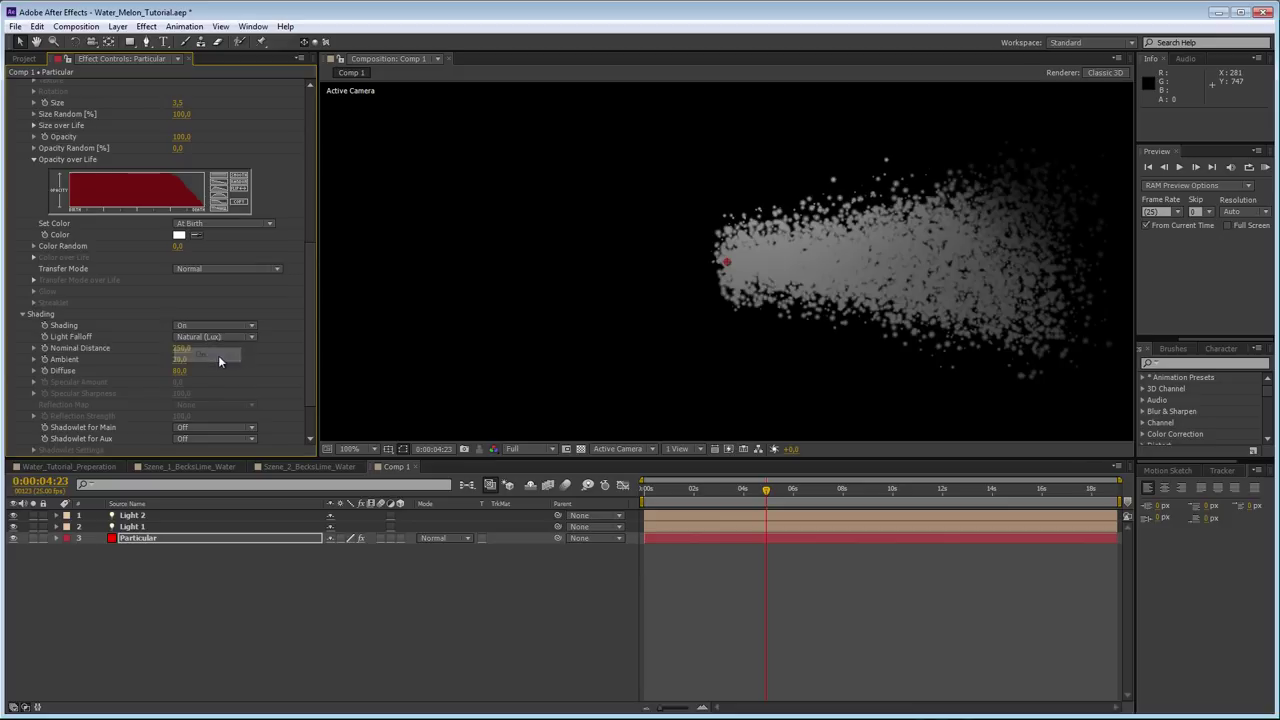
drag(181, 356, 199, 348)
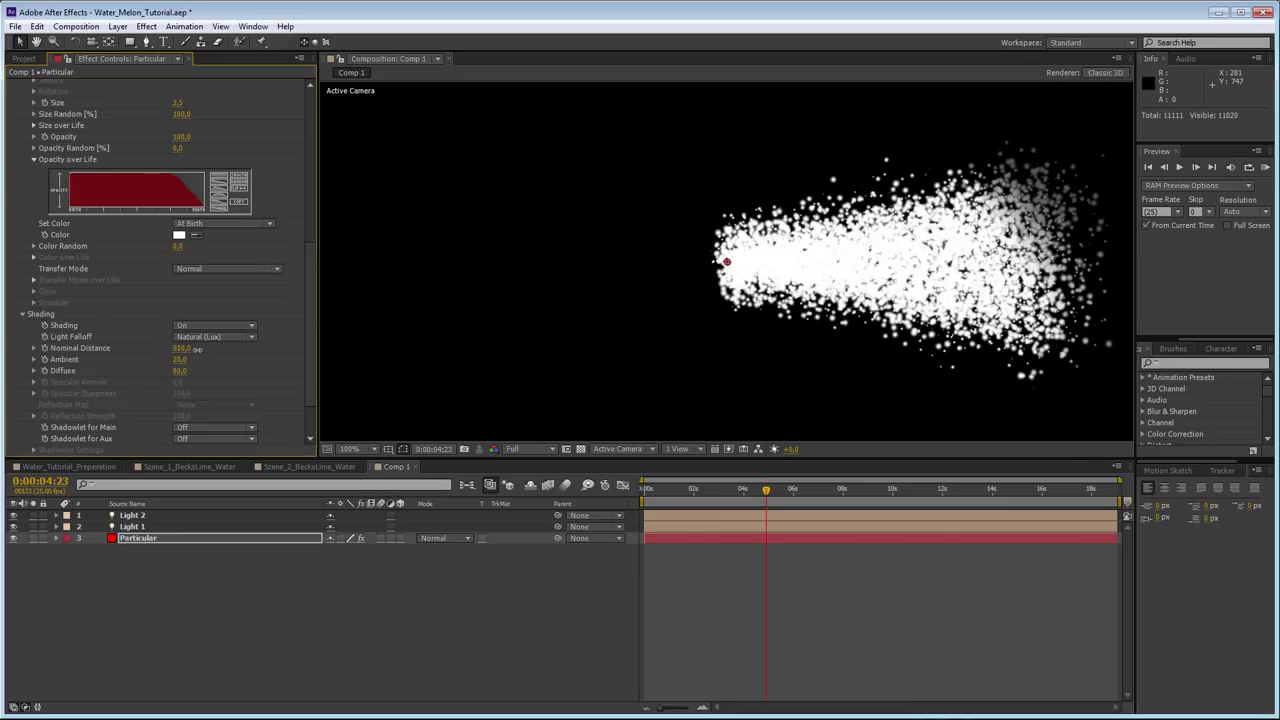
drag(199, 348, 204, 345)
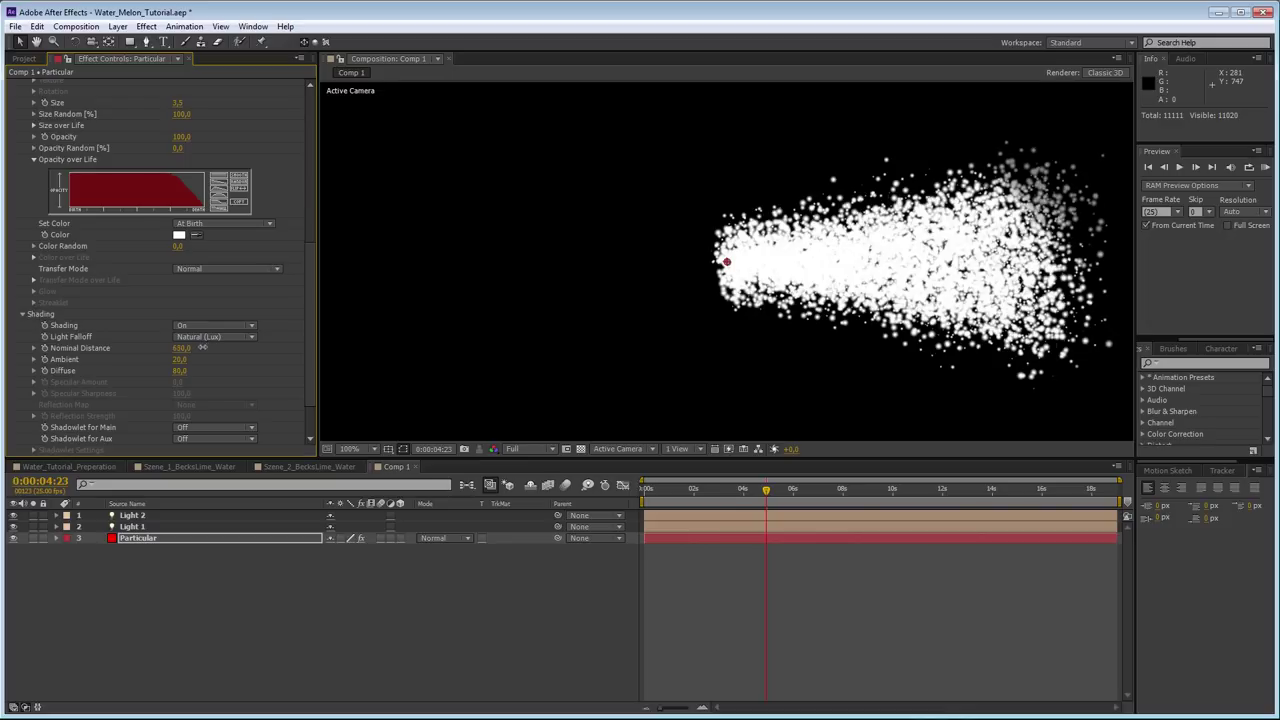
drag(179, 371, 165, 375)
- Enable Shadowlet for Main and expand the Shadowlet Settings
scroll(31, 440, down, 1)
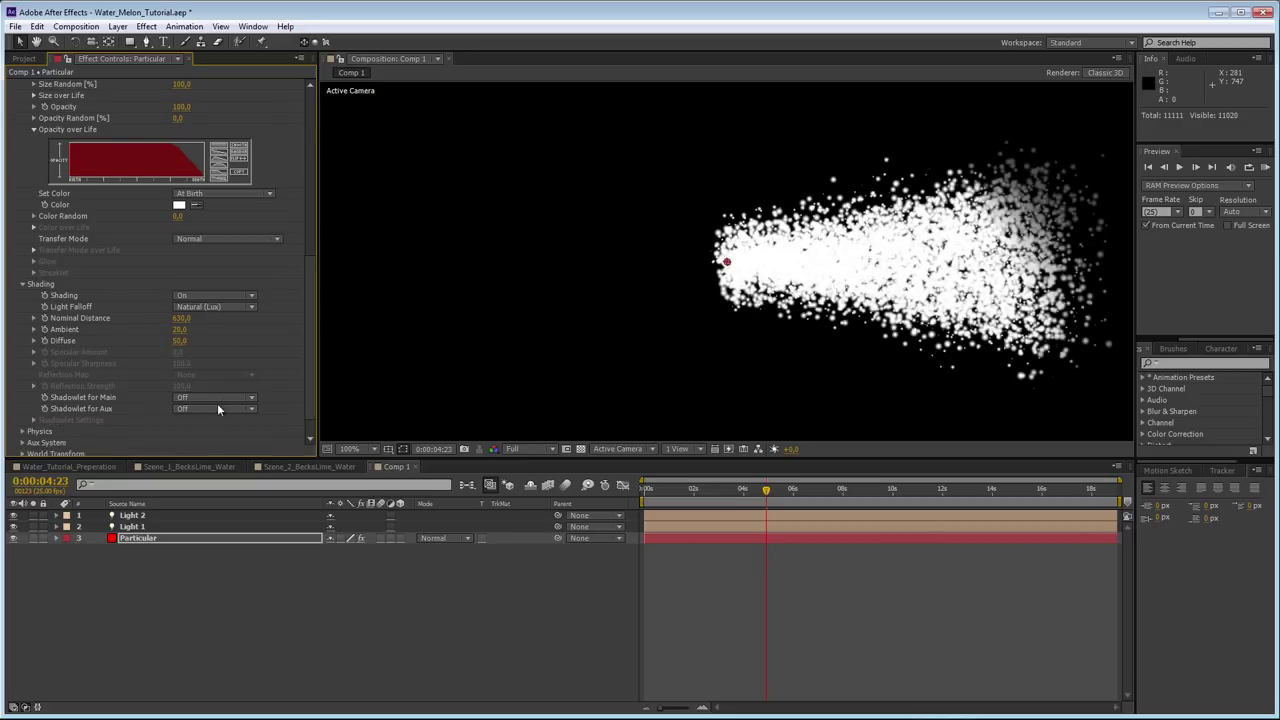
click(217, 399)
click(190, 421)
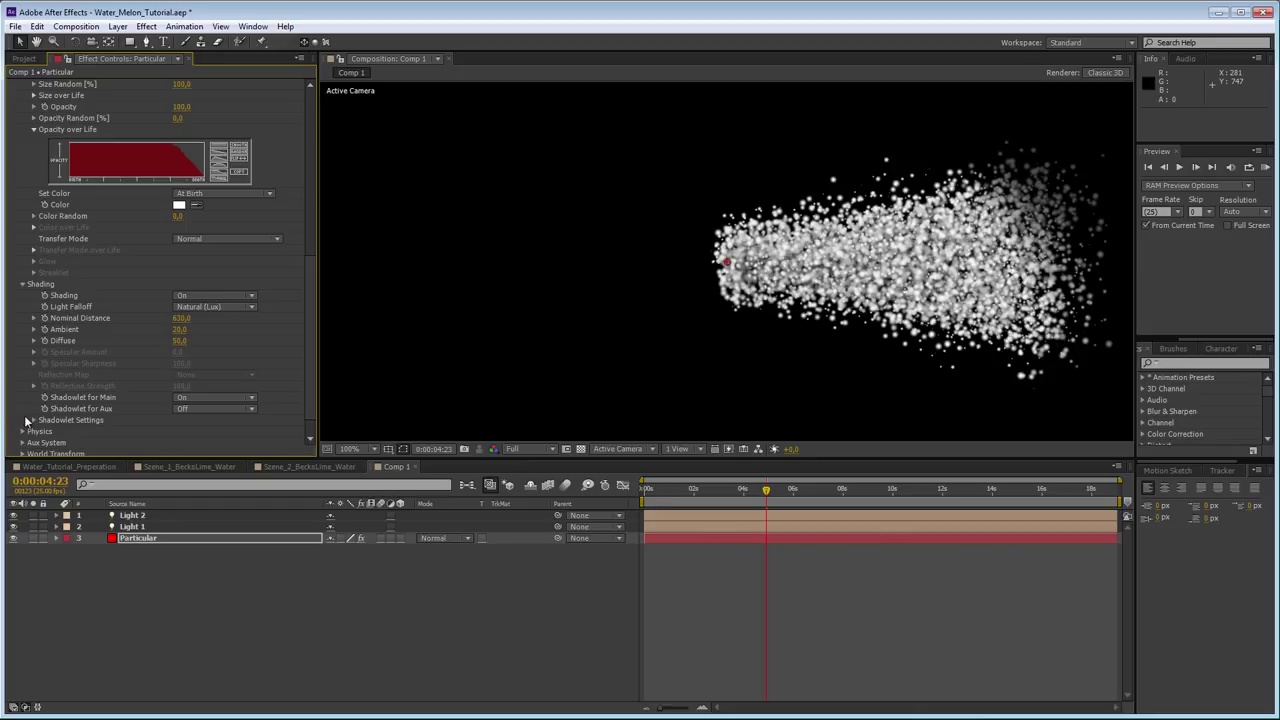
click(33, 419)
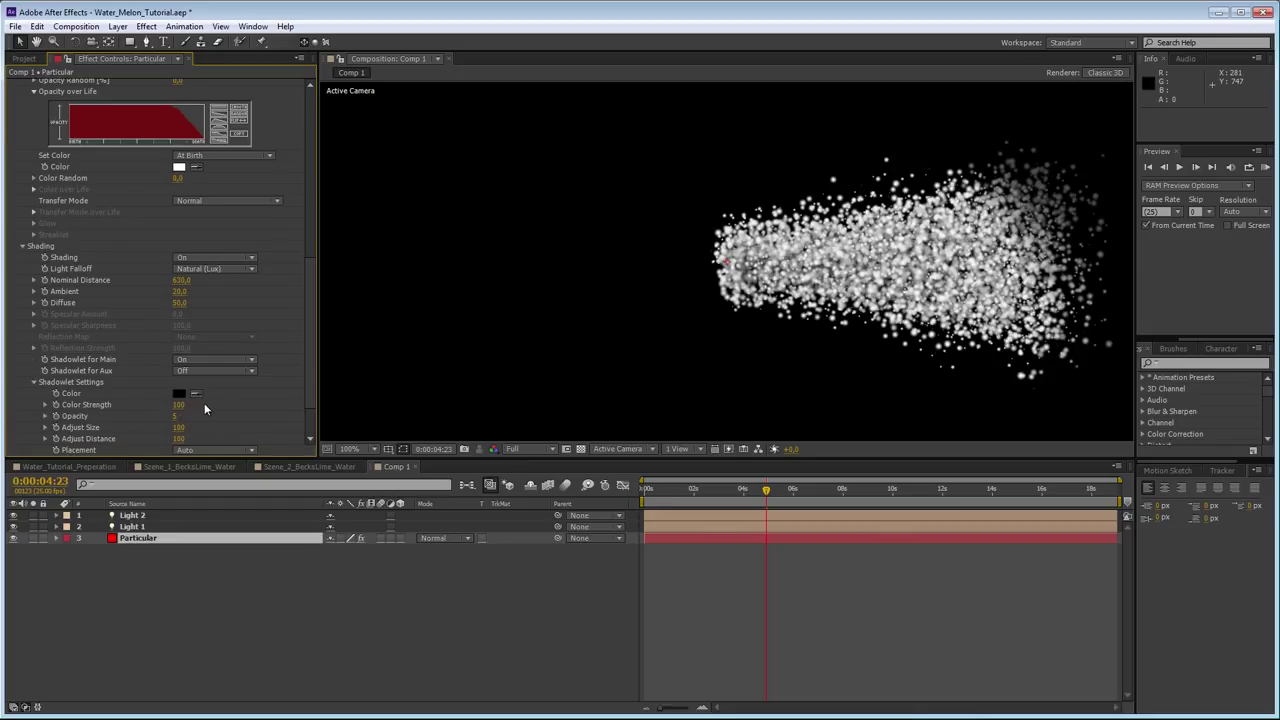
- Set Shadowlet Opacity to 40, reduce Adjust Size to 52, and raise the preview exposure
click(179, 420)
text(40)
key(Return)
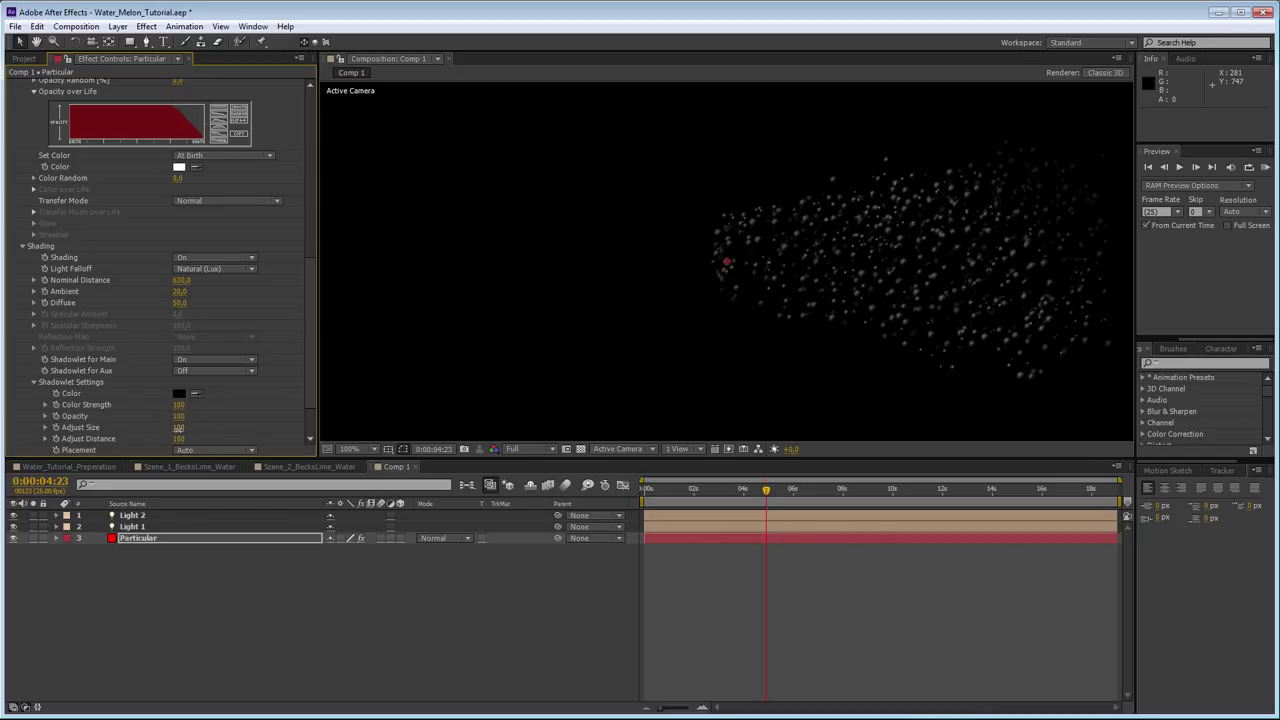
drag(179, 427, 139, 443)
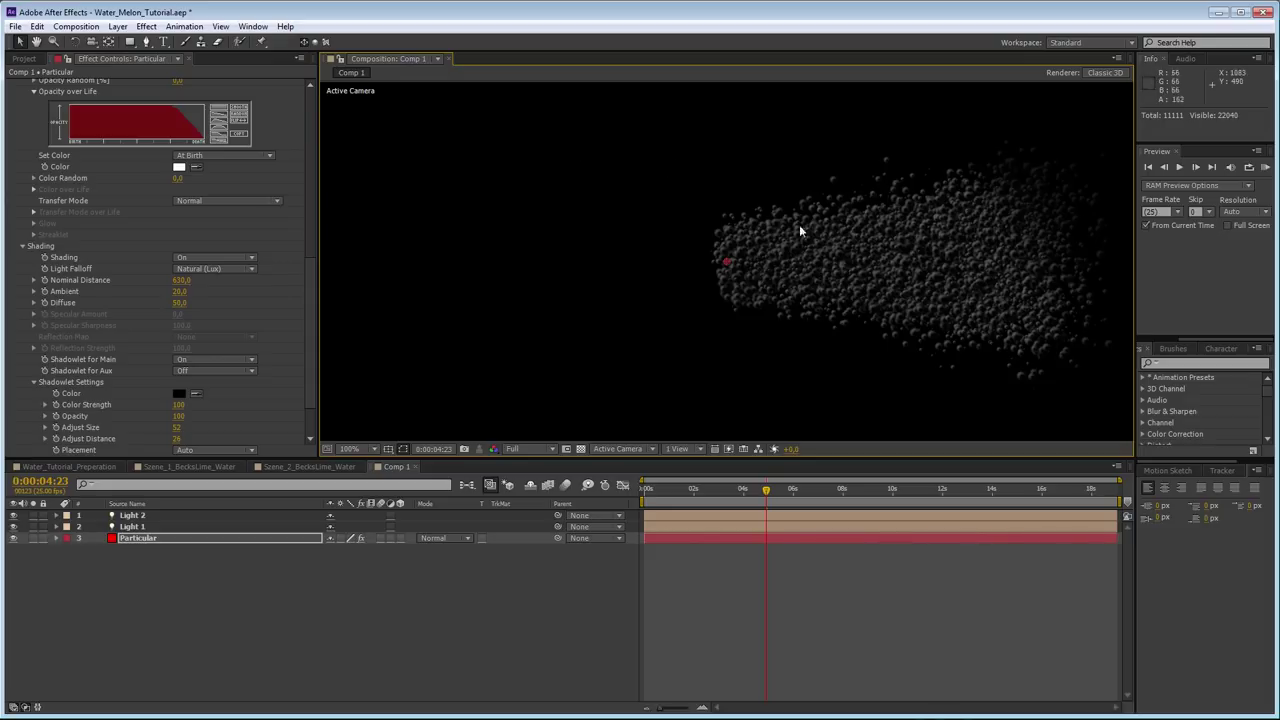
mouse_move(793, 452)
mouse_down()
mouse_move(838, 452)
mouse_move(815, 451)
mouse_up()
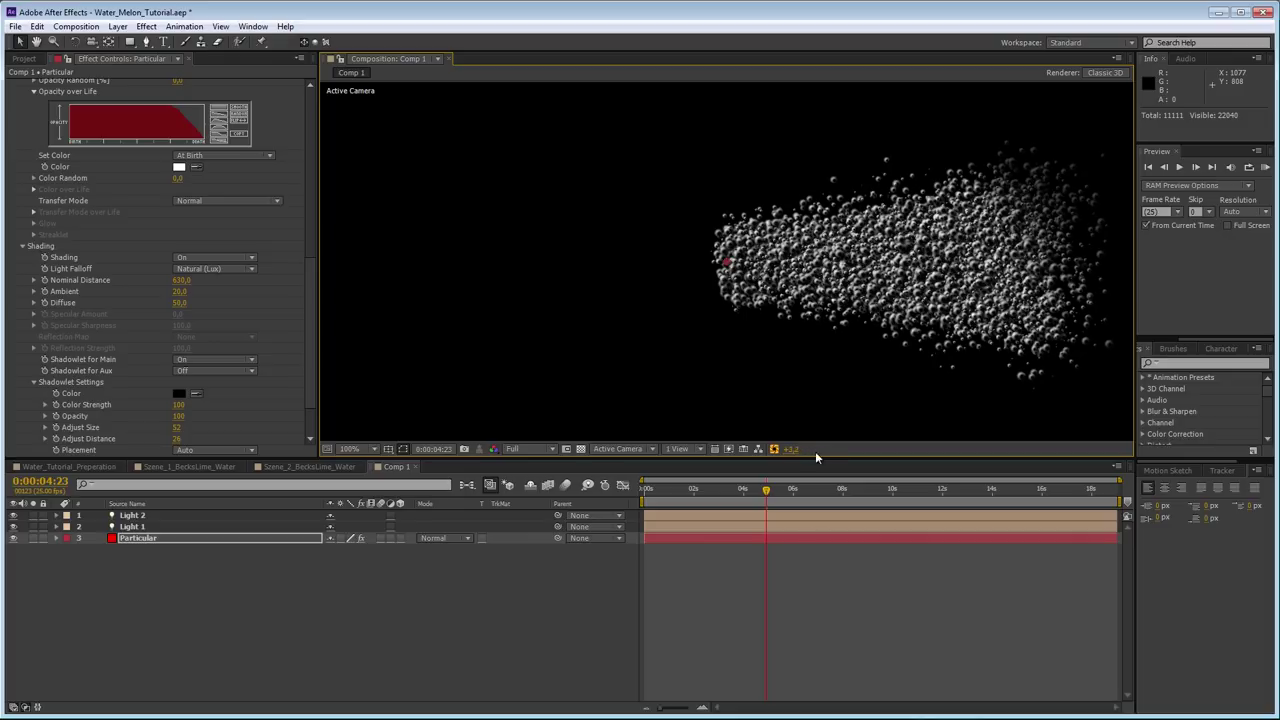
- Set shadowlet Placement to Always in front and review the splash around five seconds
click(241, 452)
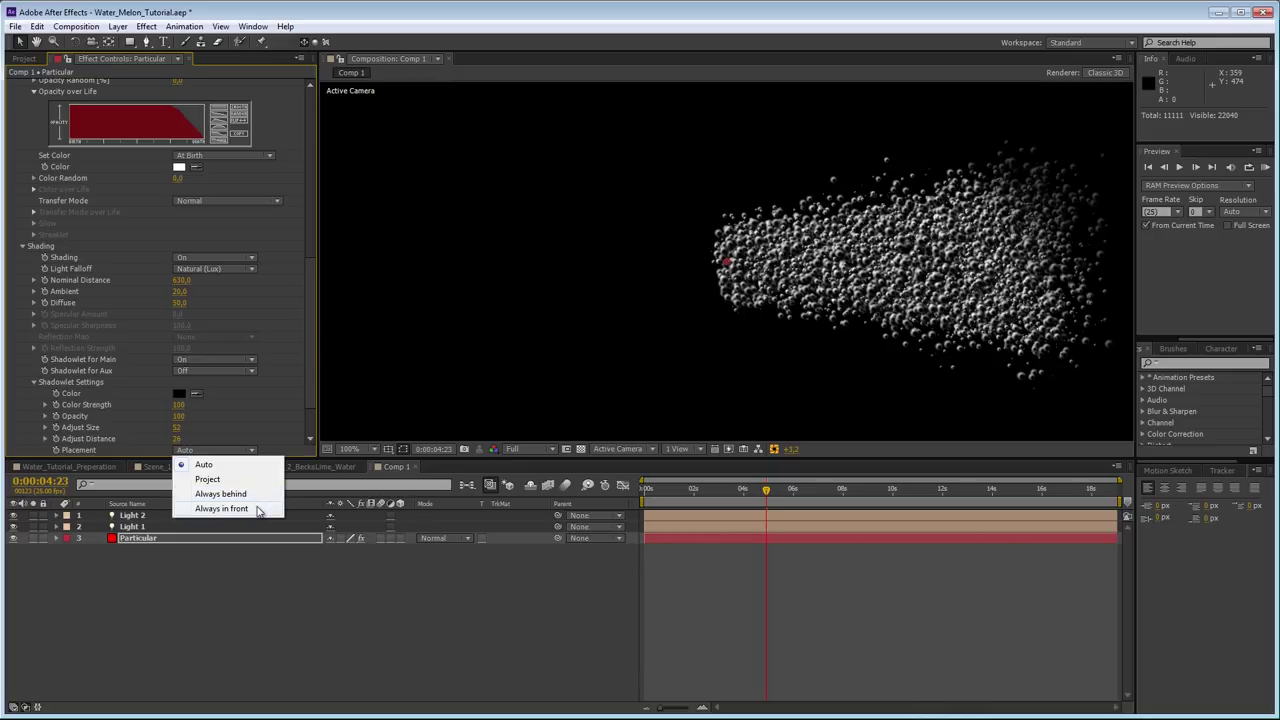
click(222, 509)
drag(698, 491, 806, 520)
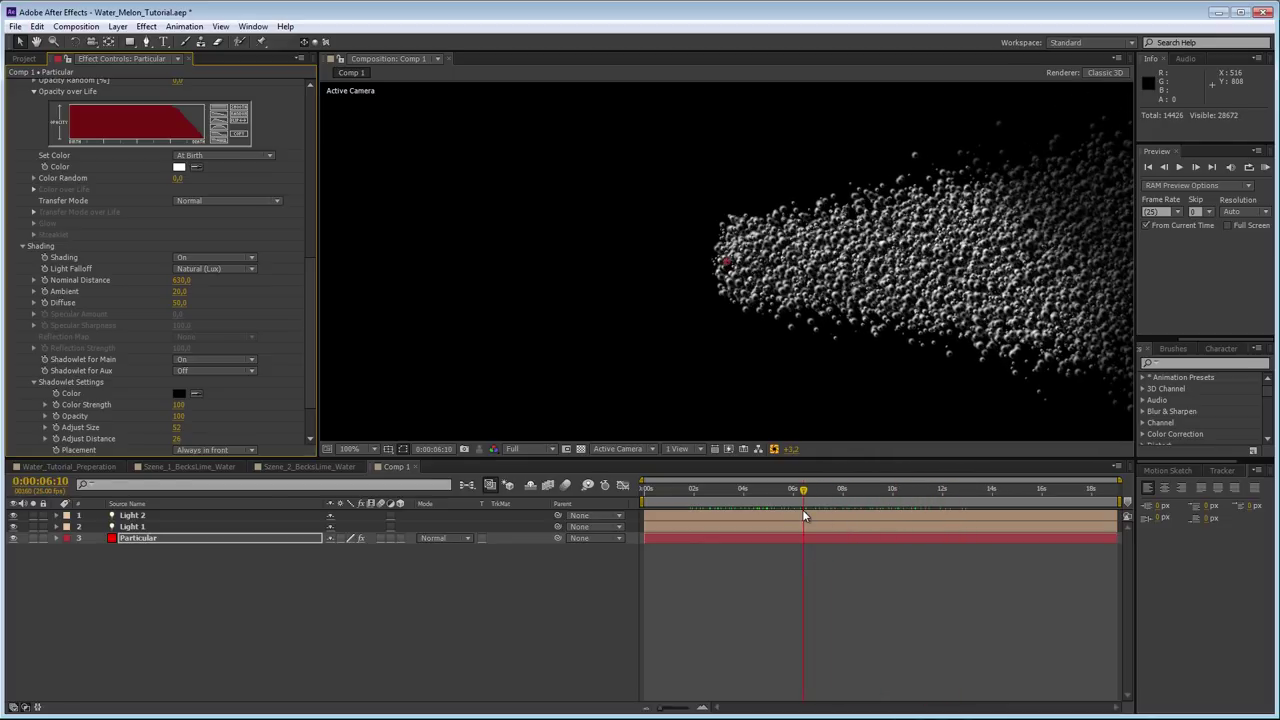
scroll(281, 344, down, 2)
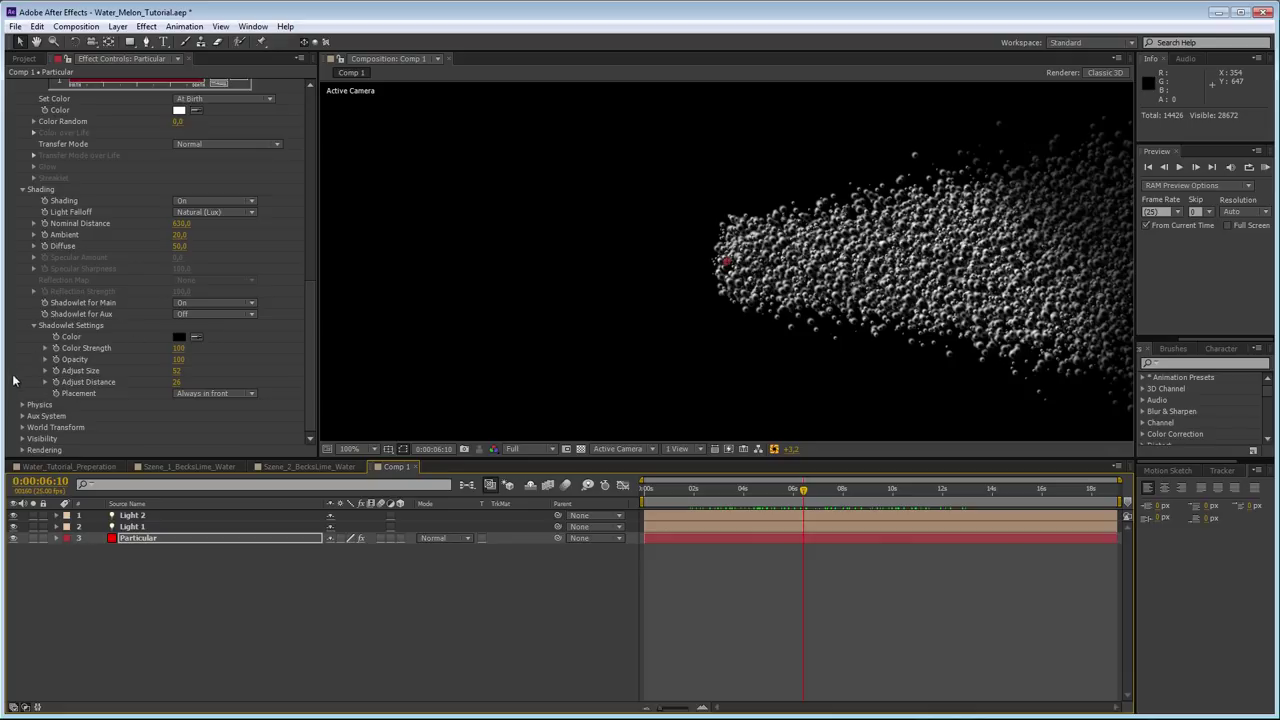
- Open Physics > Air > Turbulence Field, setting Affect Position 144 and Fade-in Time about 1,0
click(11, 383)
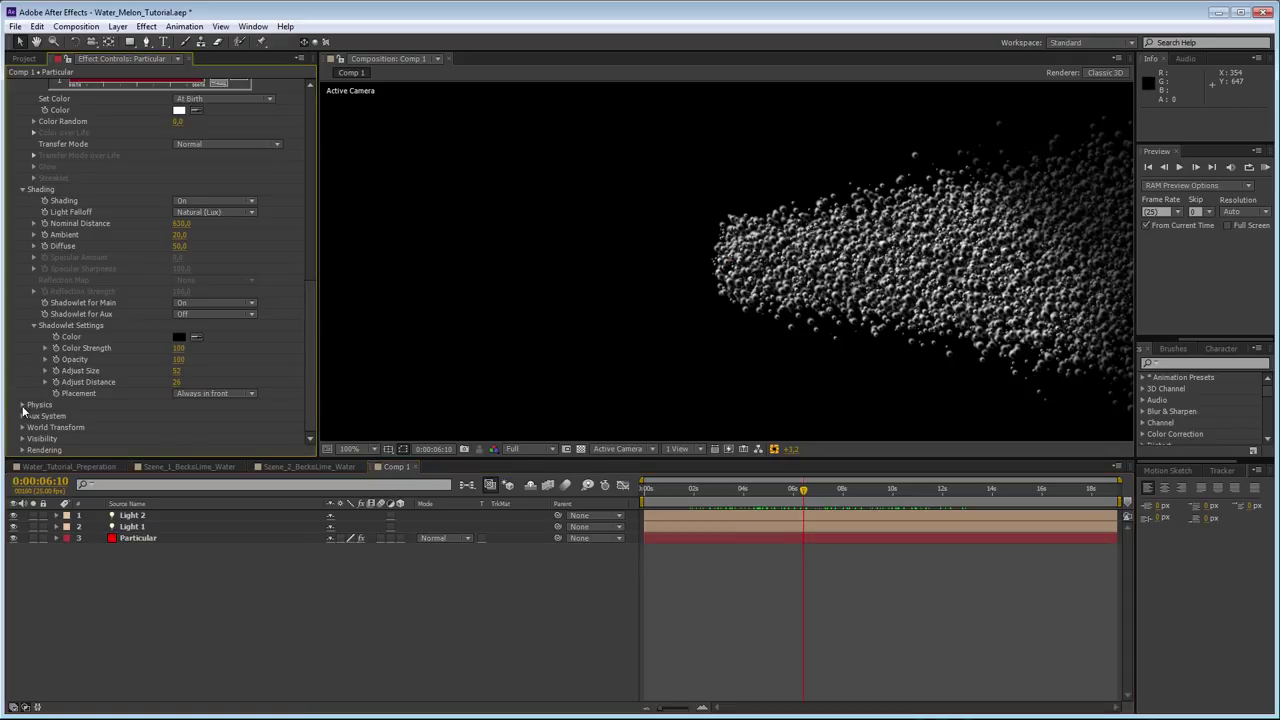
click(22, 405)
click(33, 439)
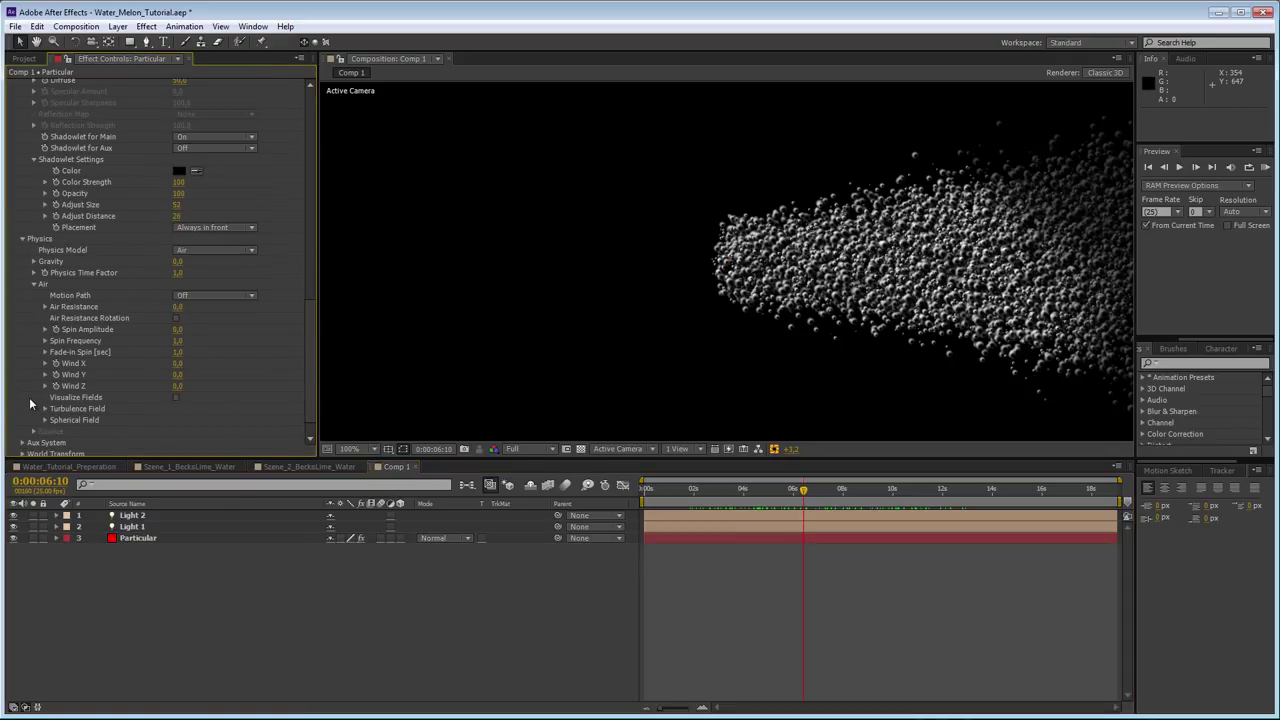
click(45, 409)
drag(178, 313, 262, 316)
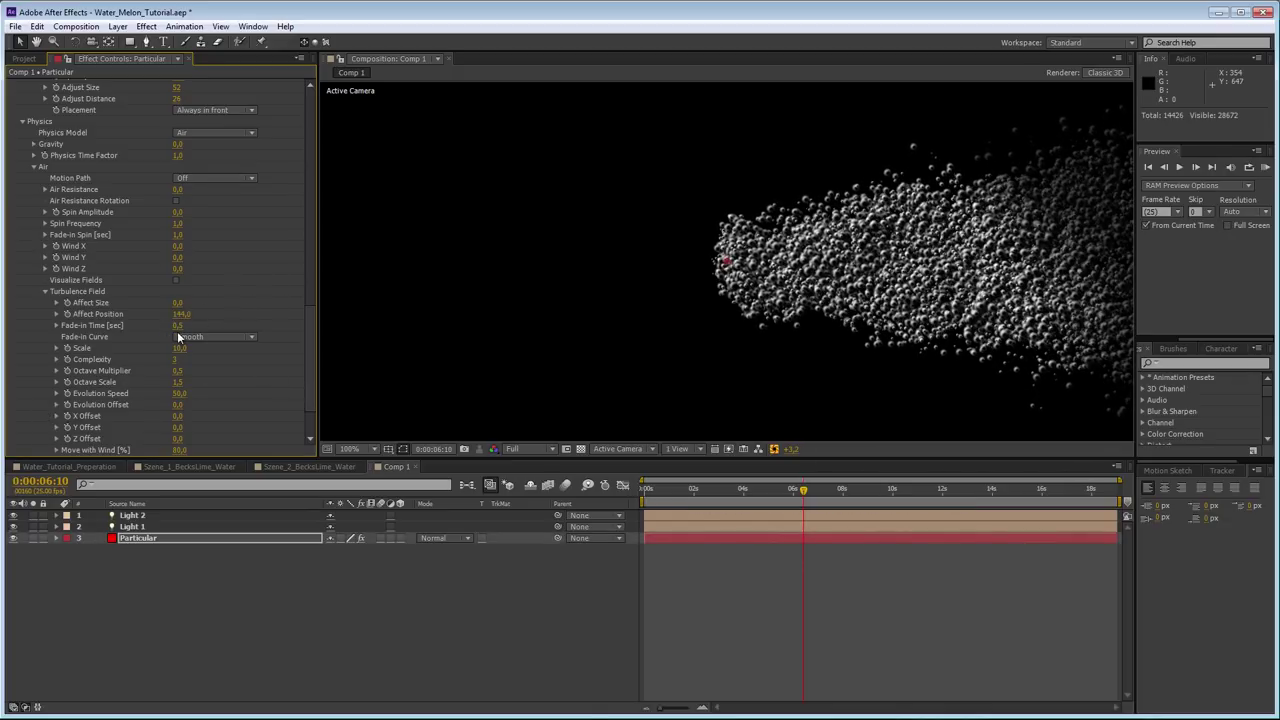
click(177, 337)
click(180, 325)
text(0,6)
key(Return)
drag(200, 325, 192, 320)
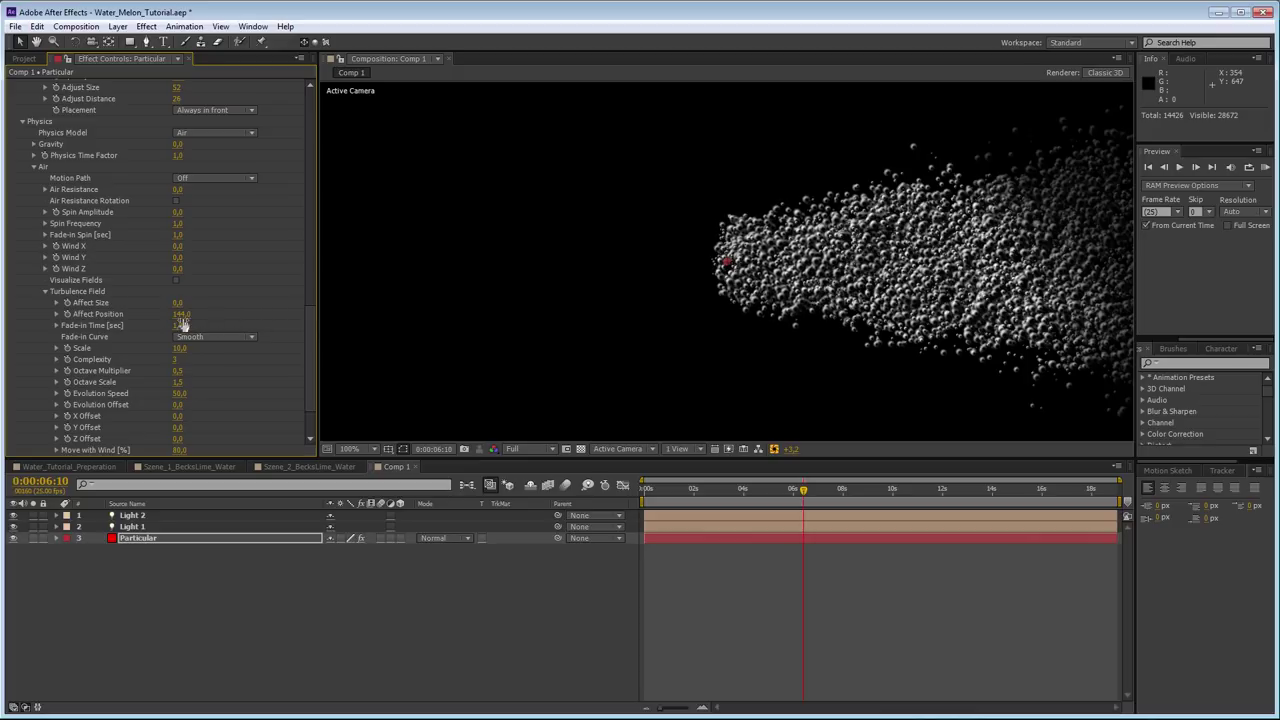
- Tweak emitter values, then set turbulence Affect Position to 185 and Evolution Speed to about 11,6
scroll(208, 312, up, 10)
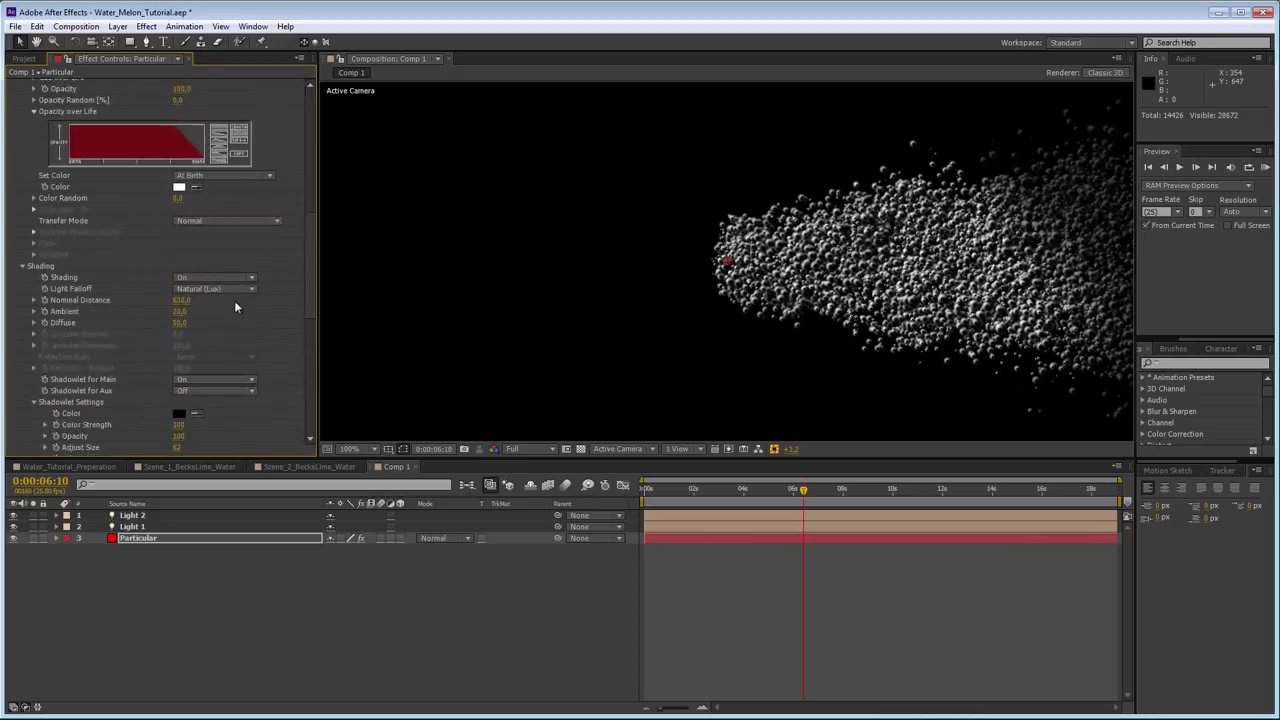
scroll(236, 300, up, 10)
drag(180, 186, 163, 190)
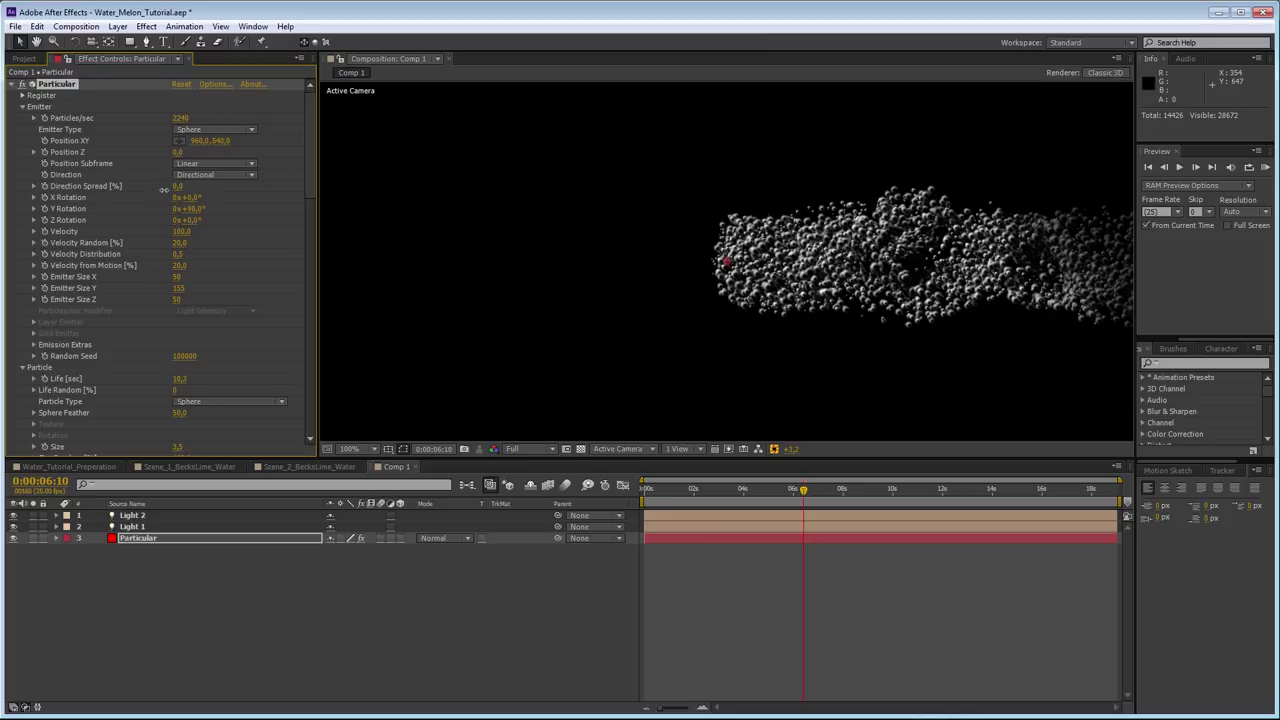
click(178, 243)
click(179, 277)
drag(705, 488, 865, 514)
scroll(217, 215, down, 10)
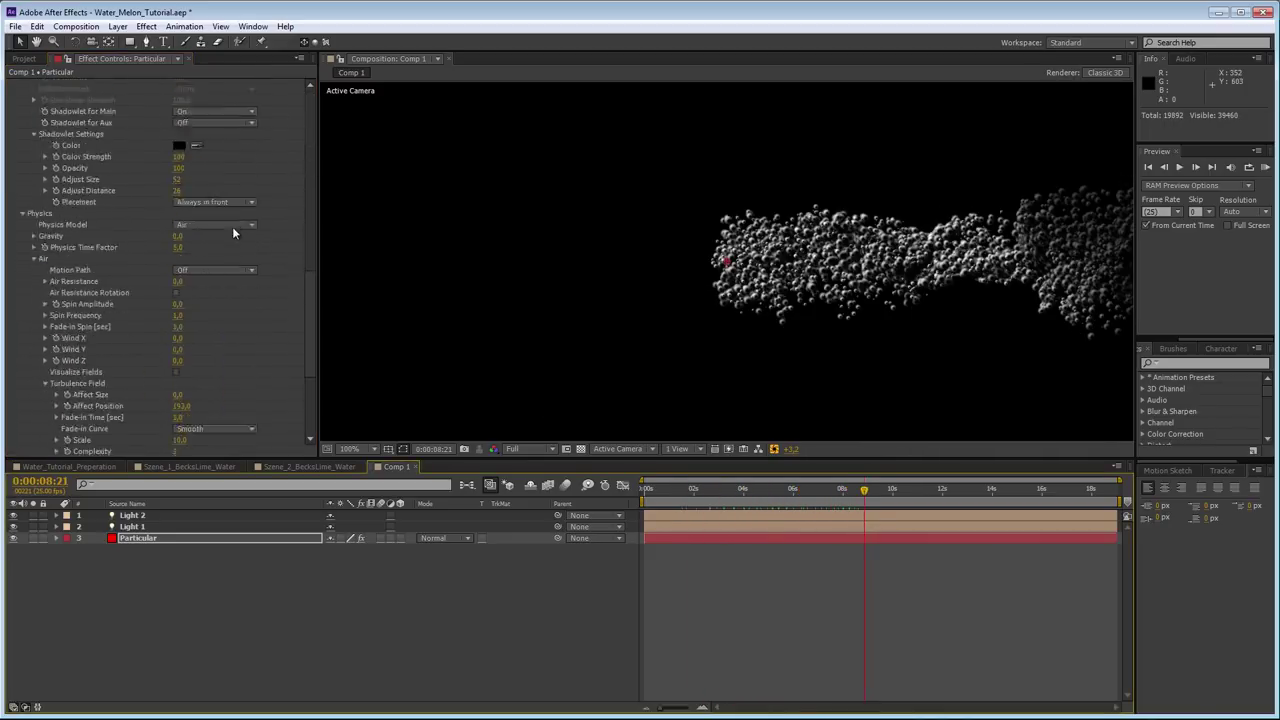
drag(182, 256, 174, 257)
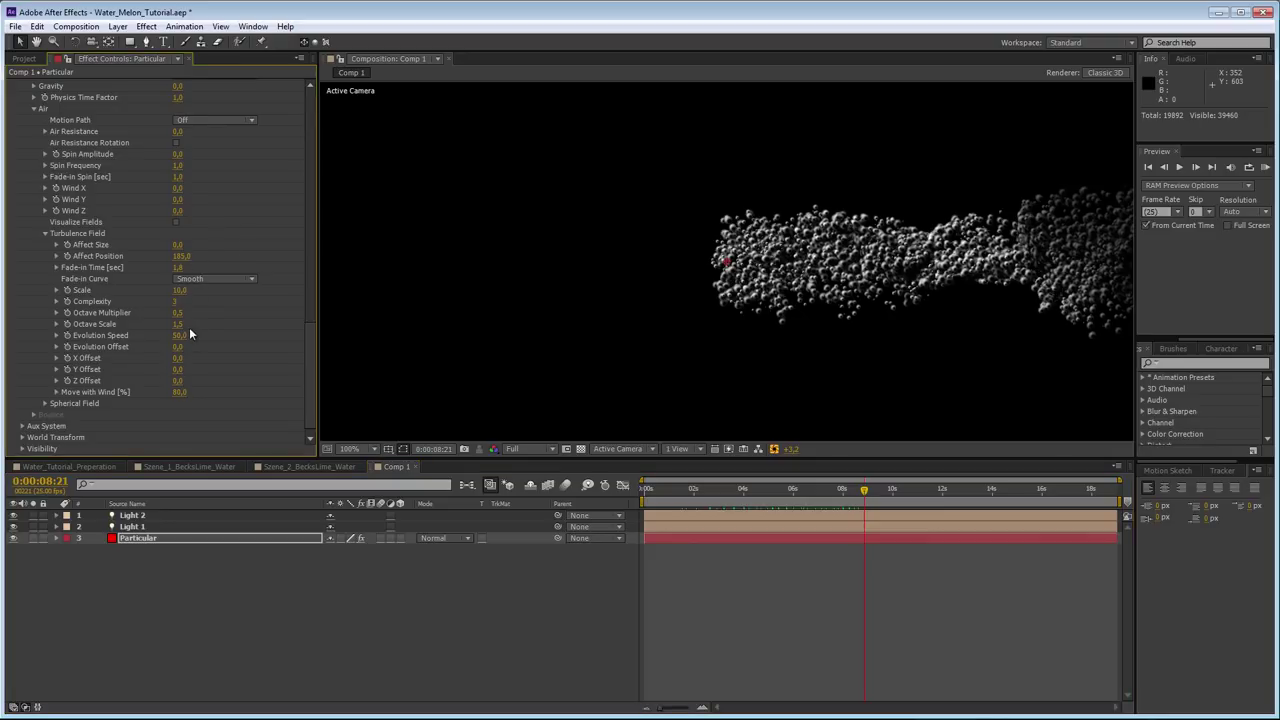
drag(180, 335, 161, 341)
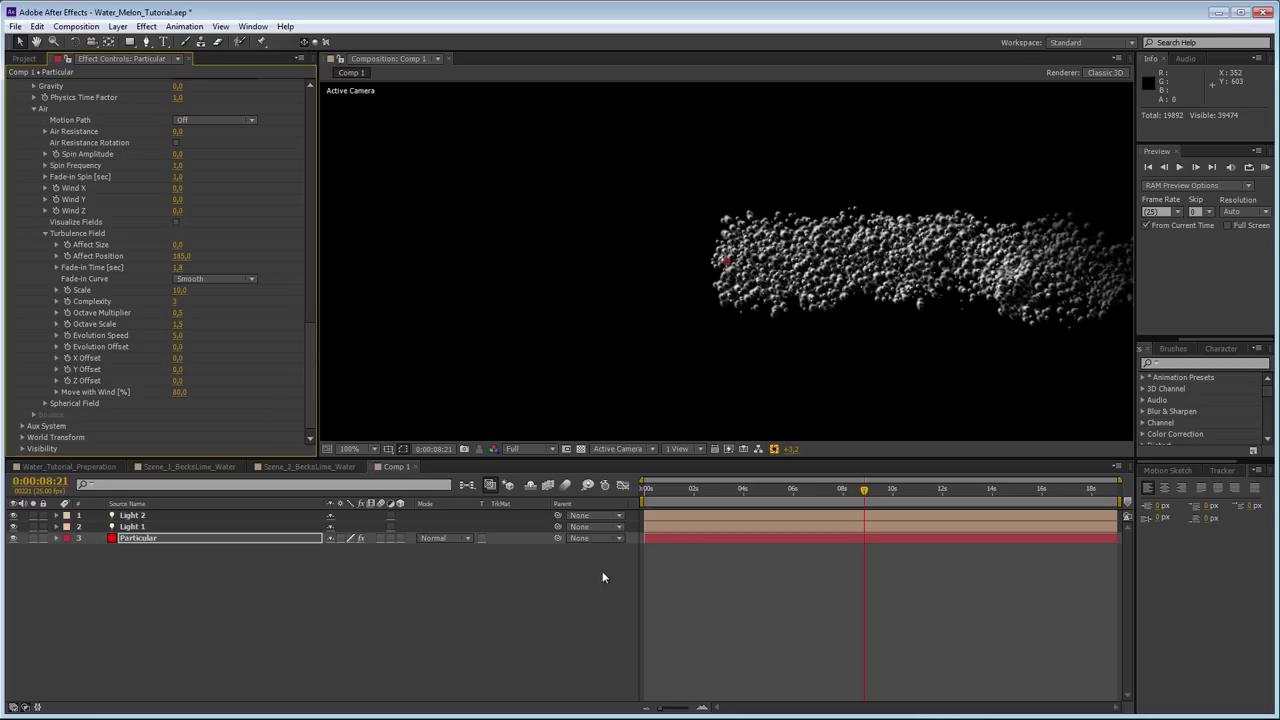
drag(695, 489, 830, 489)
drag(180, 345, 198, 346)
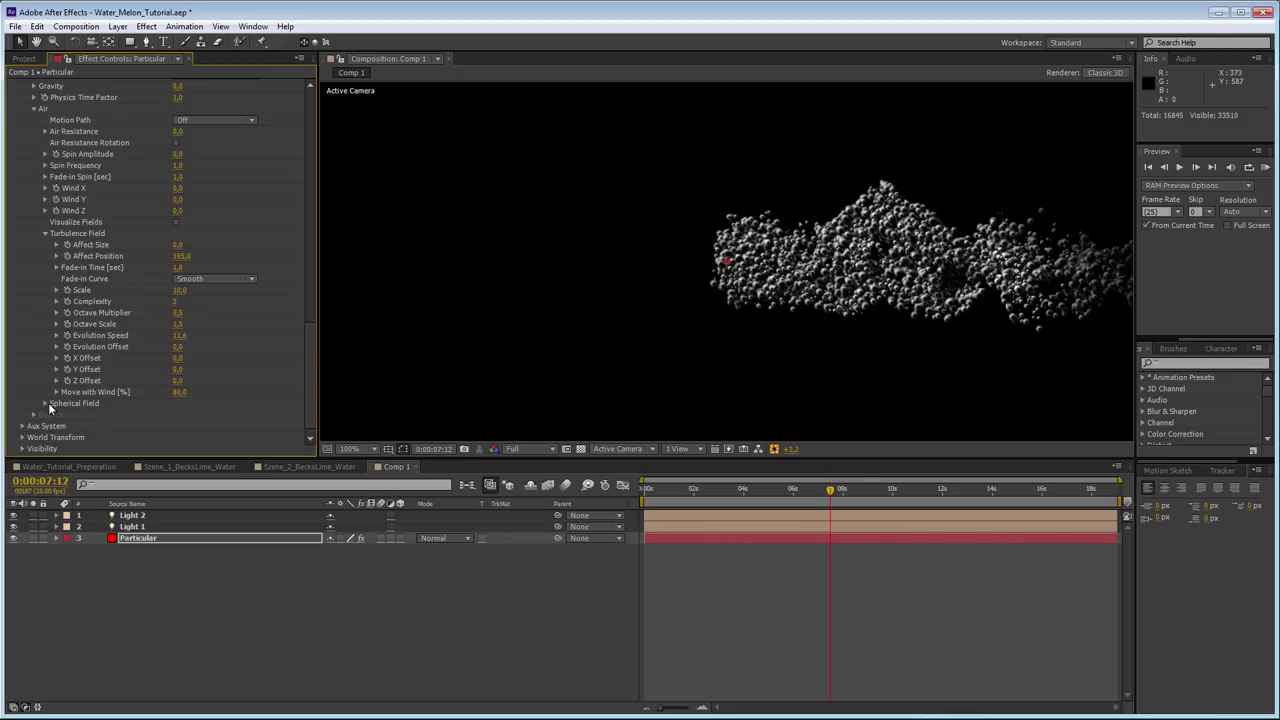
- Add two new adjustment layers to Comp 1
right_click(223, 595)
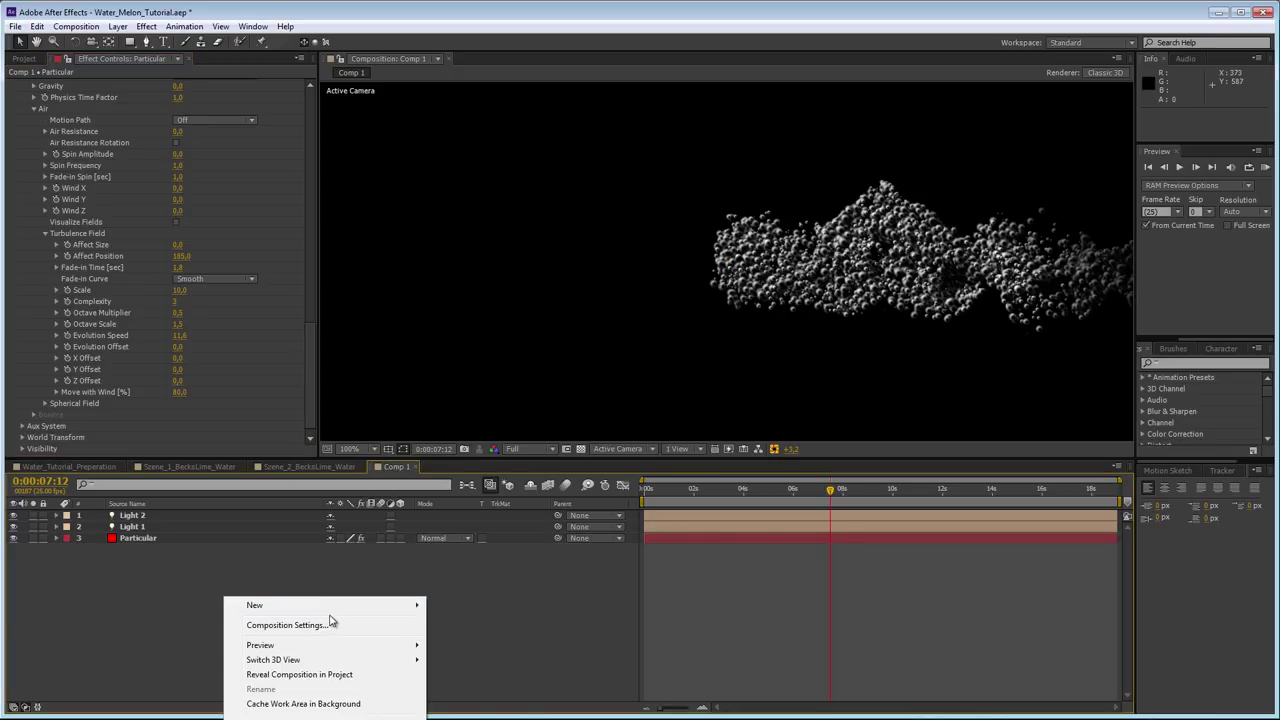
mouse_move(320, 606)
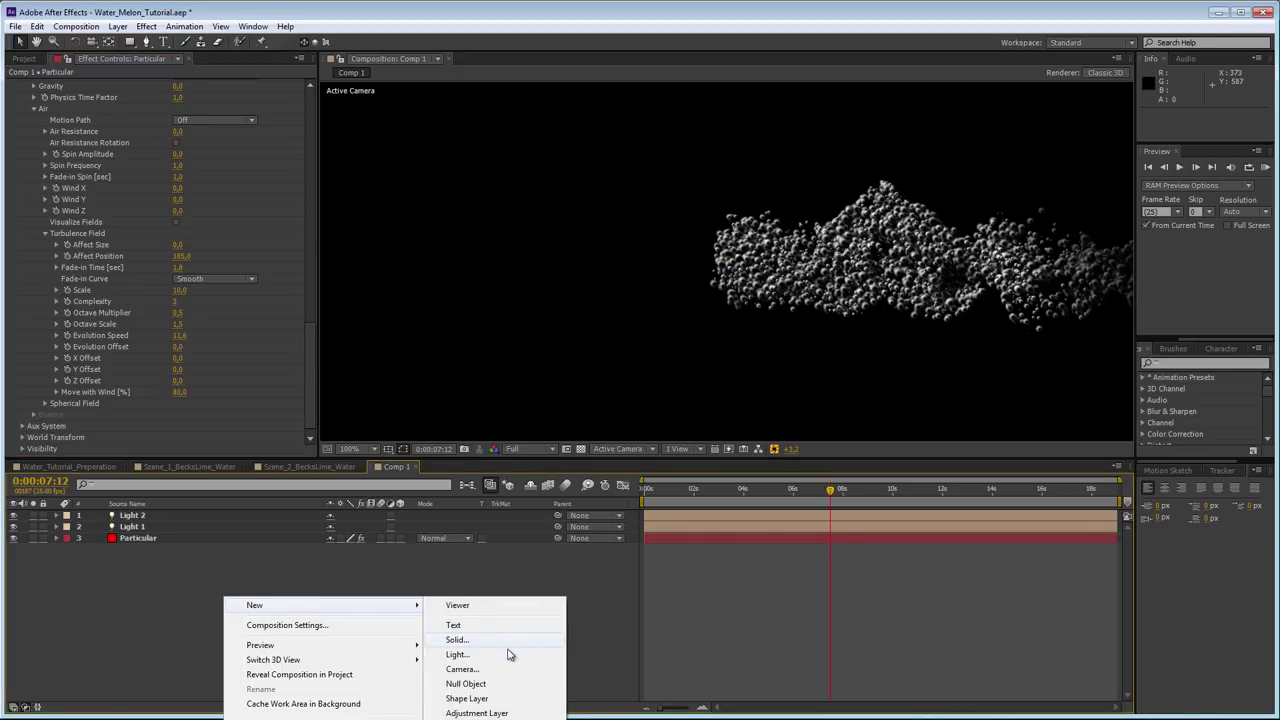
click(520, 705)
right_click(224, 607)
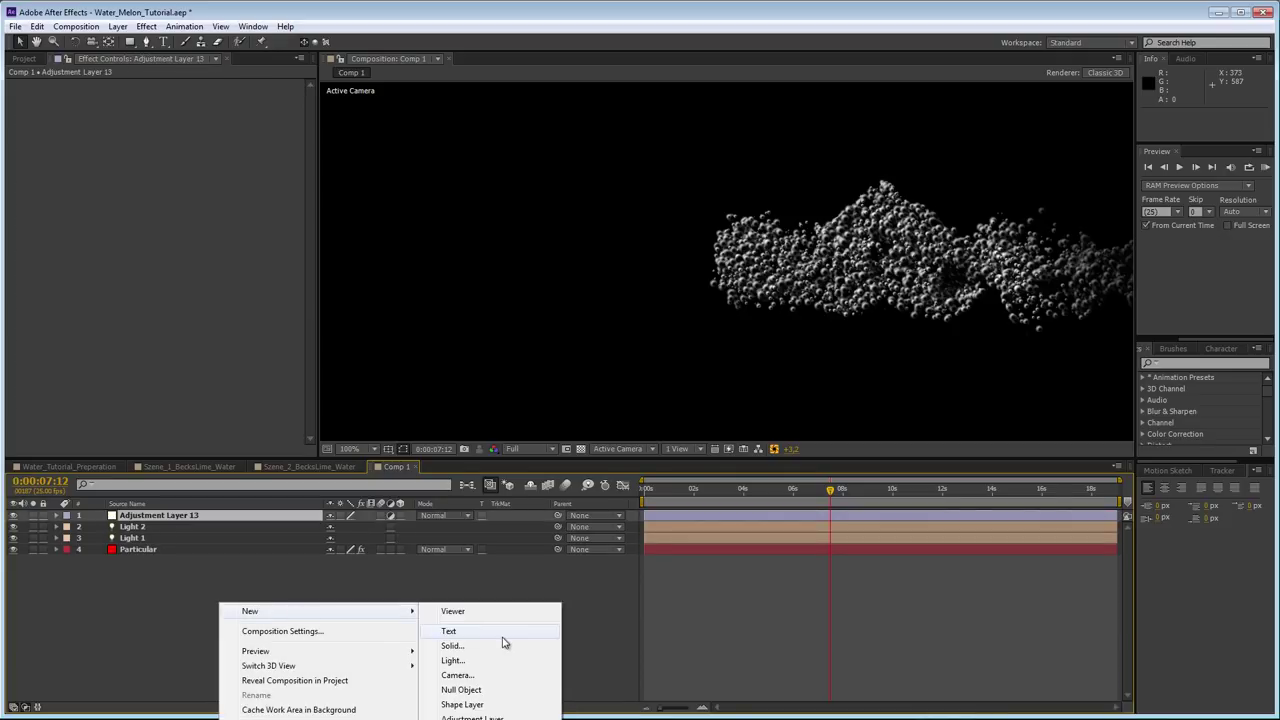
click(525, 707)
- Apply Median to Adjustment Layer 13, increase its Radius, and review the splash around five seconds
click(193, 524)
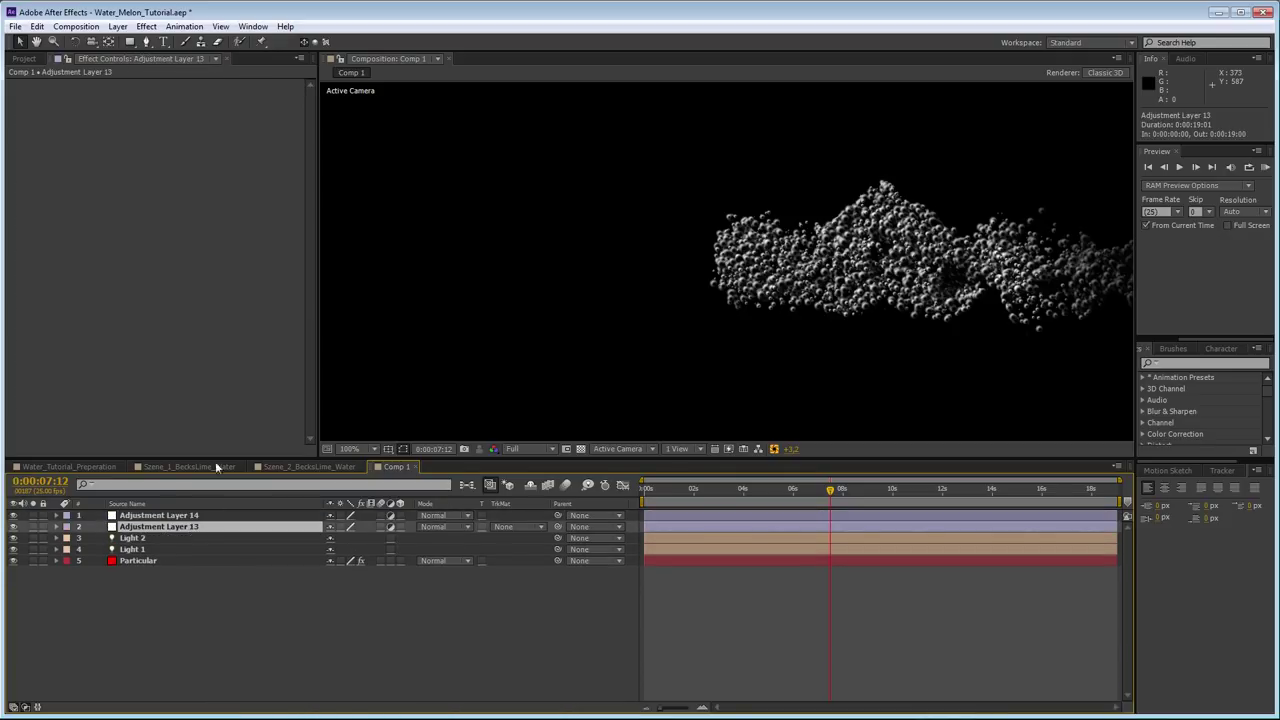
right_click(167, 142)
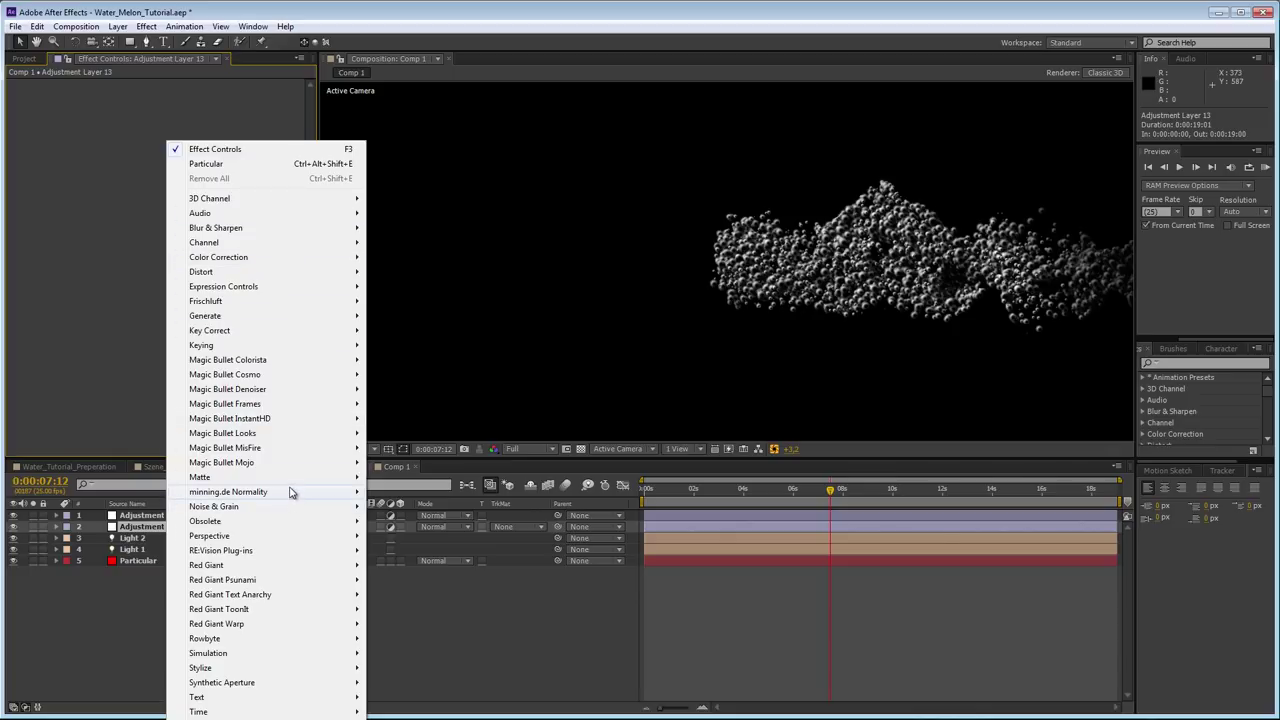
mouse_move(352, 512)
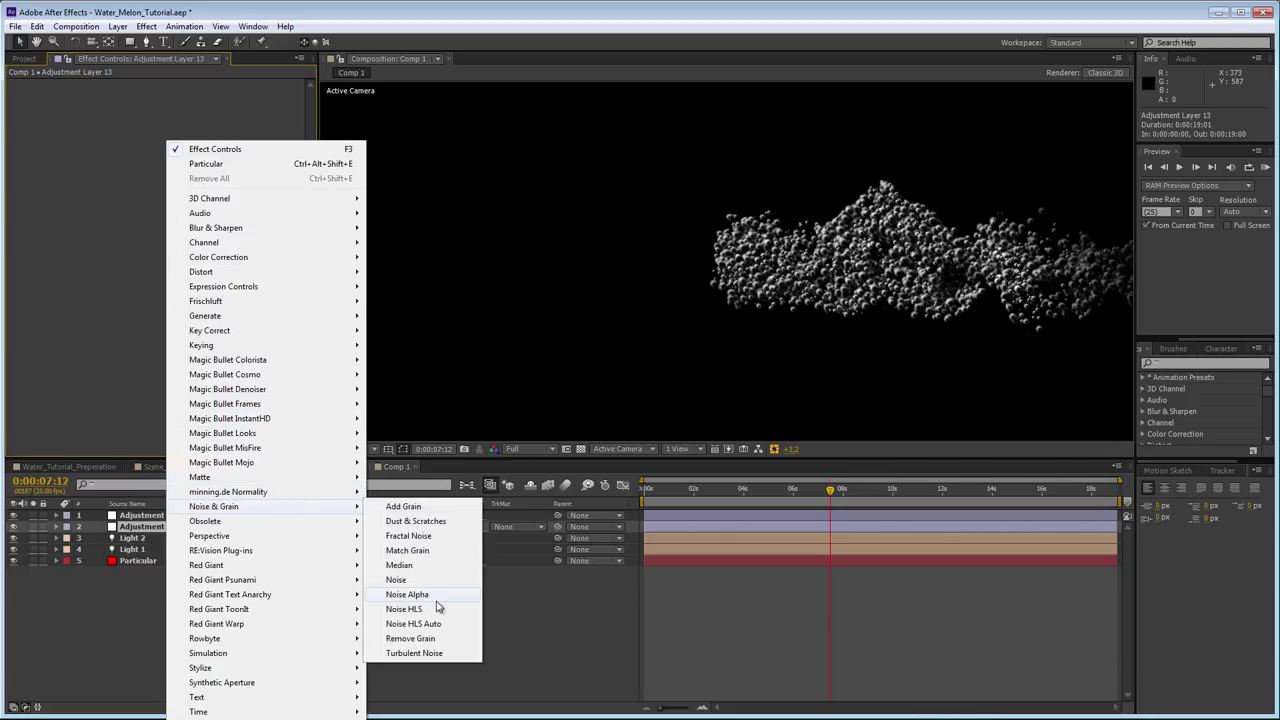
click(432, 566)
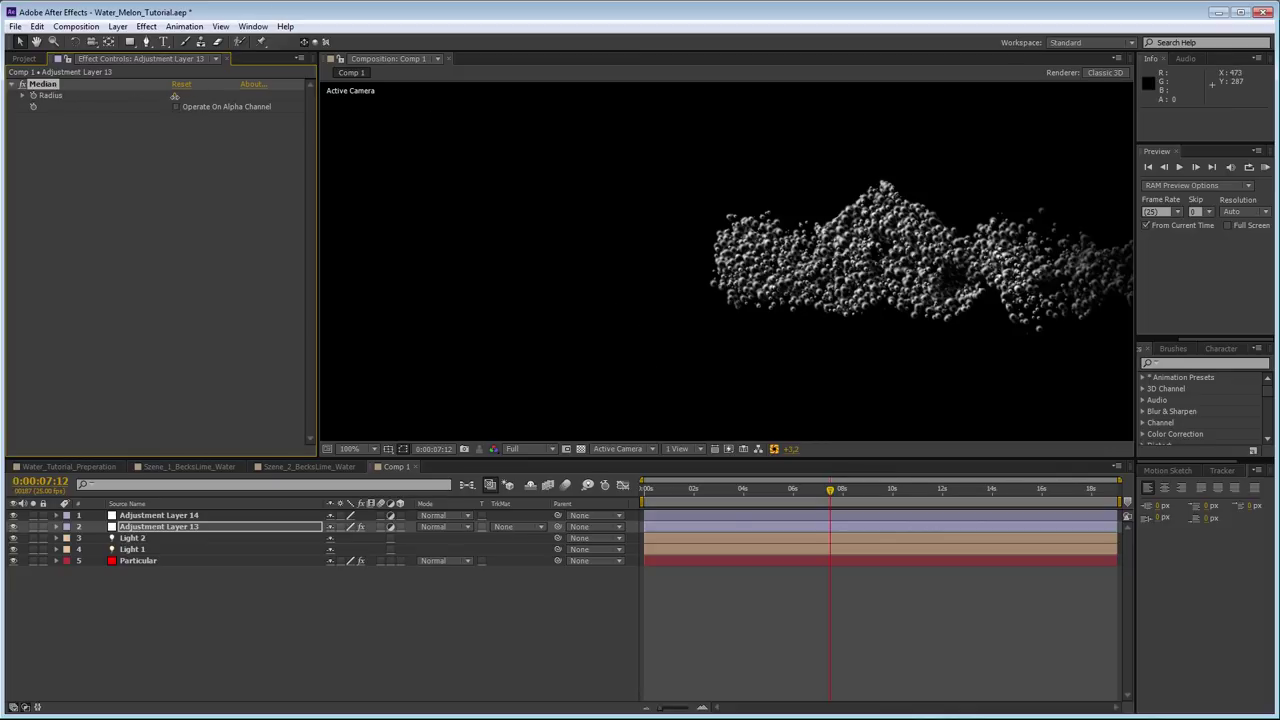
drag(172, 97, 188, 97)
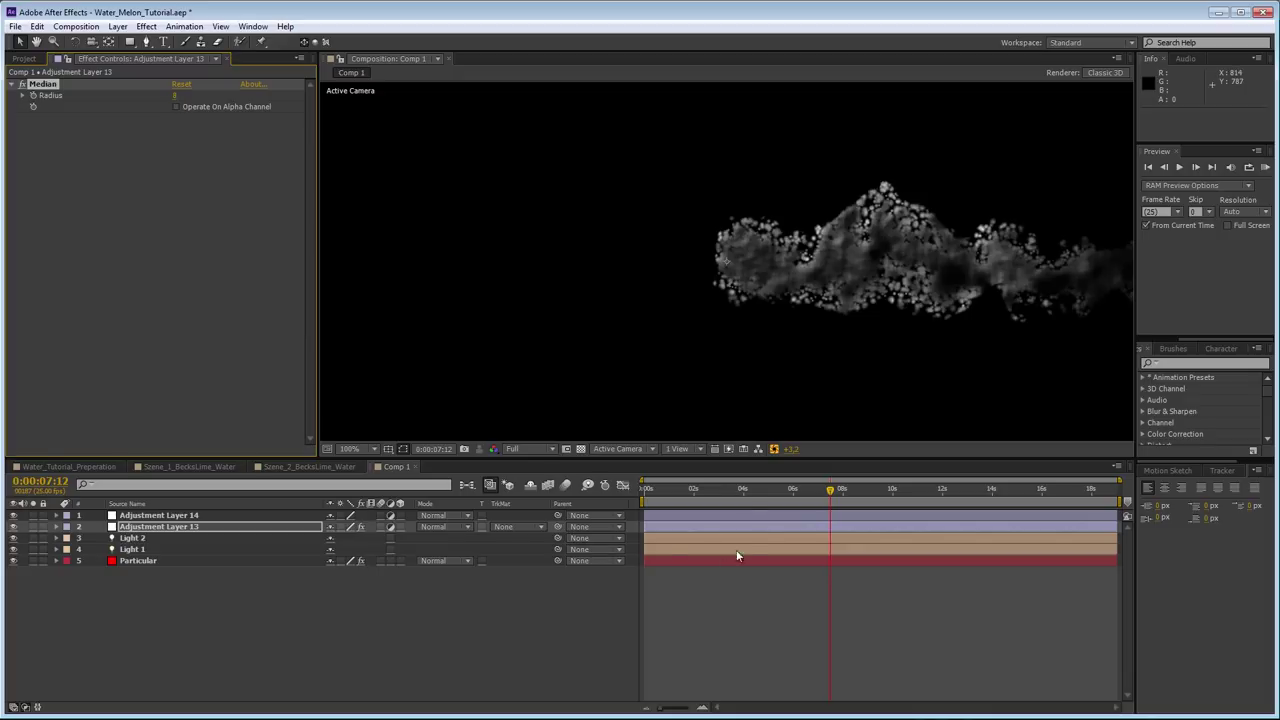
click(697, 489)
drag(713, 489, 779, 487)
- Add a Matte Choker to Adjustment Layer 13, adjusting Geometric Softness 1 and lowering Choke 1 to -58
right_click(127, 184)
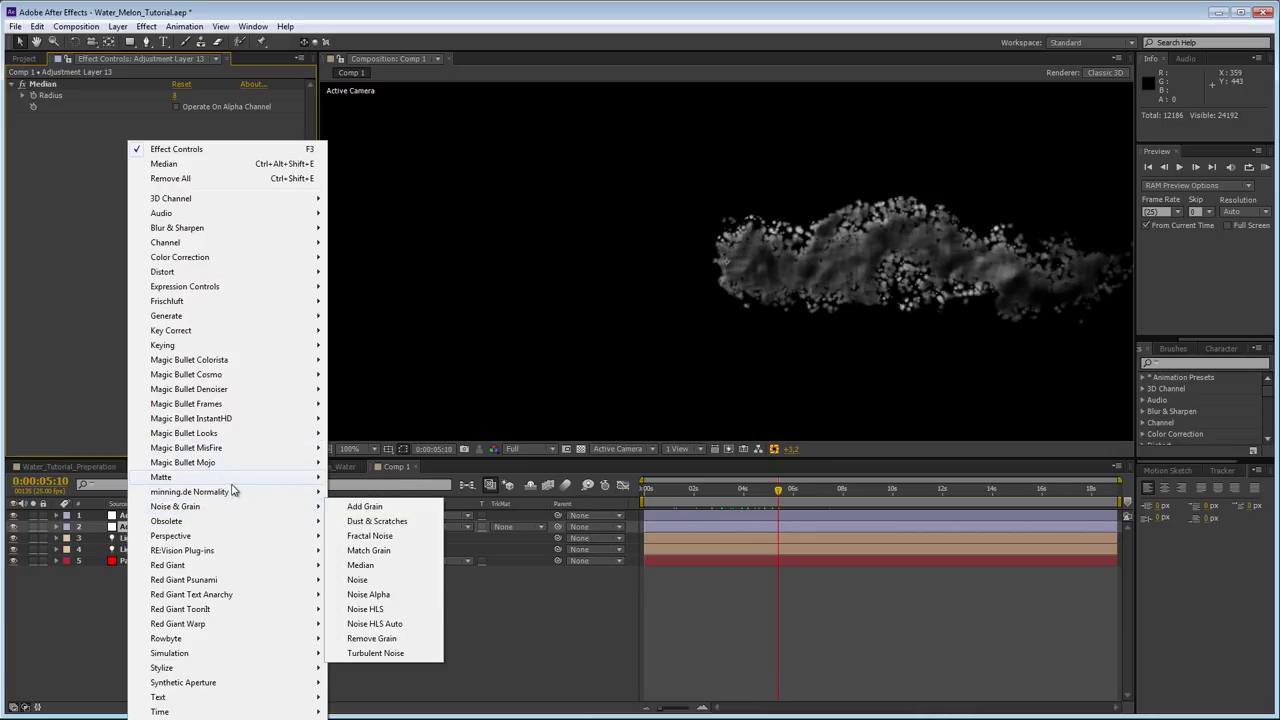
mouse_move(236, 478)
click(372, 478)
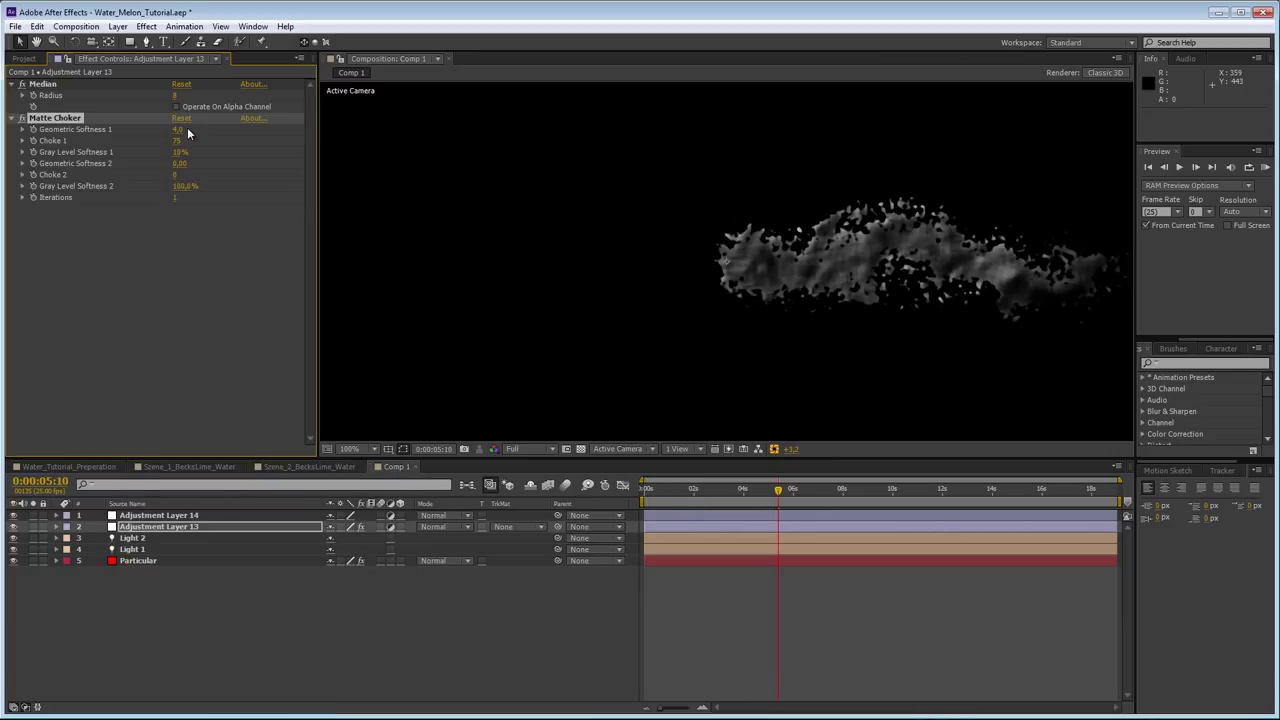
drag(187, 129, 164, 132)
key(period)
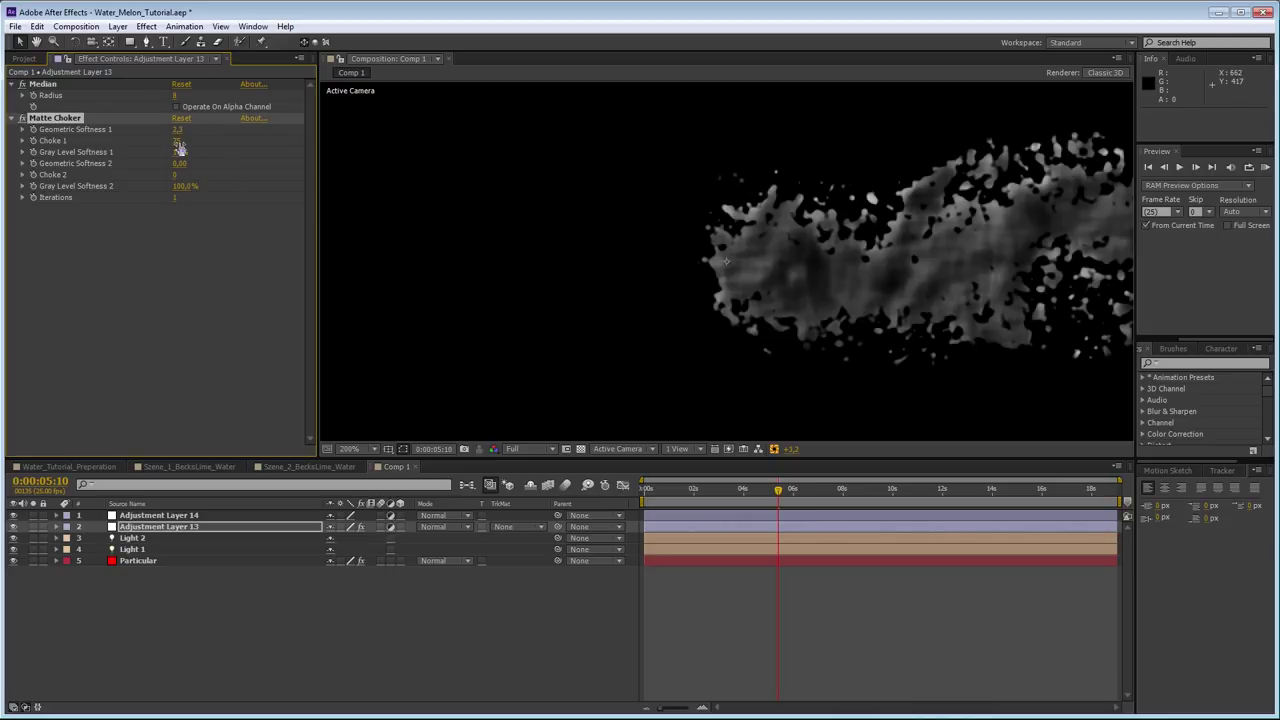
drag(179, 141, 102, 156)
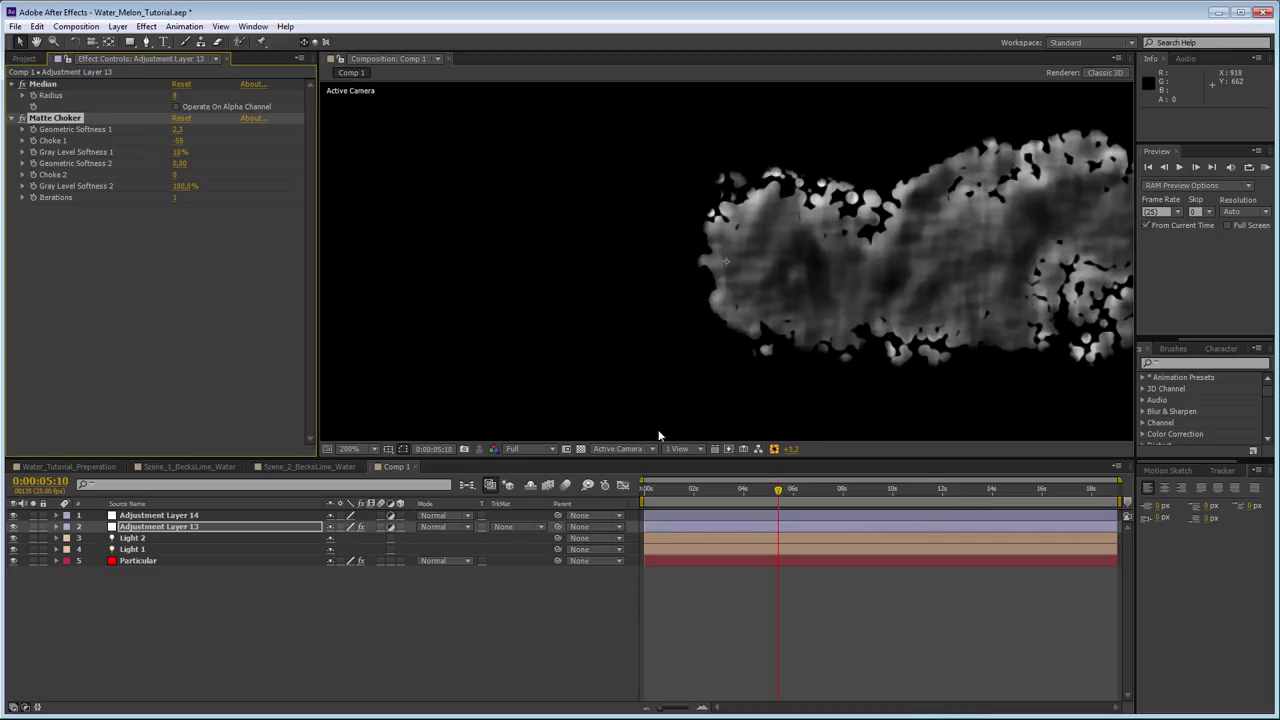
click(713, 488)
drag(715, 487, 766, 484)
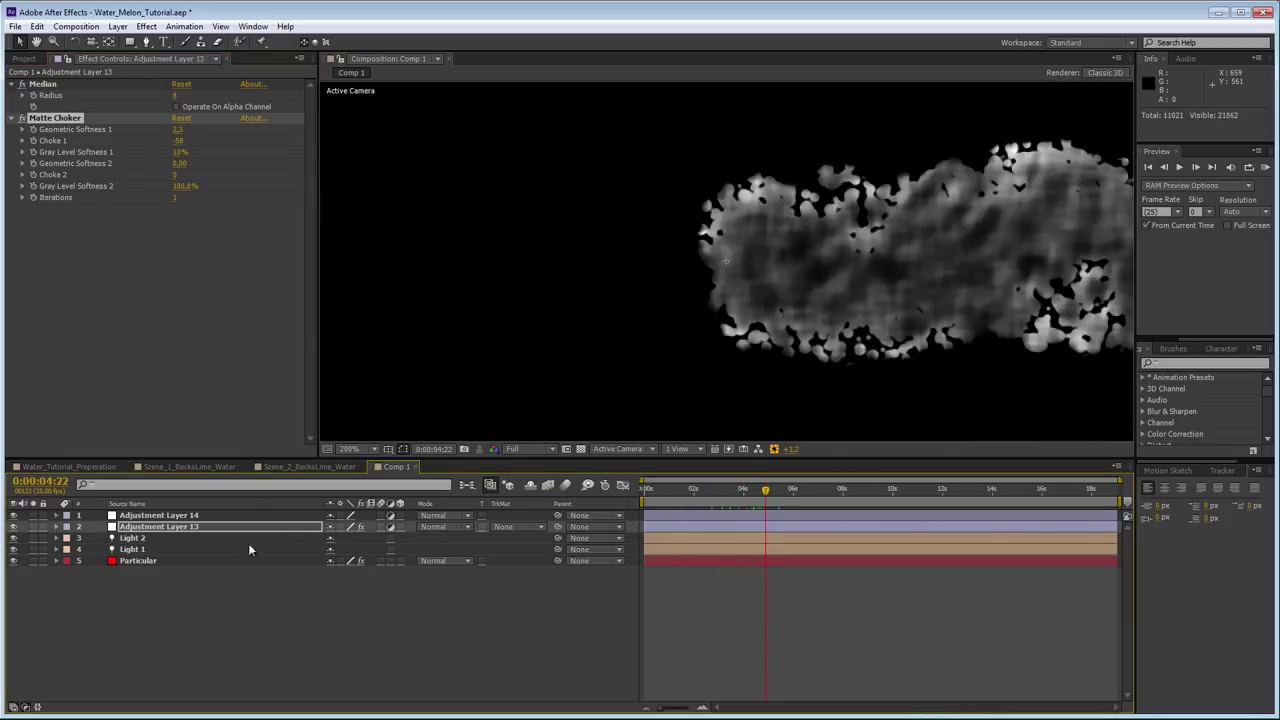
- Rename the Median and Matte Choker adjustment layer to Median_Choker
click(216, 524)
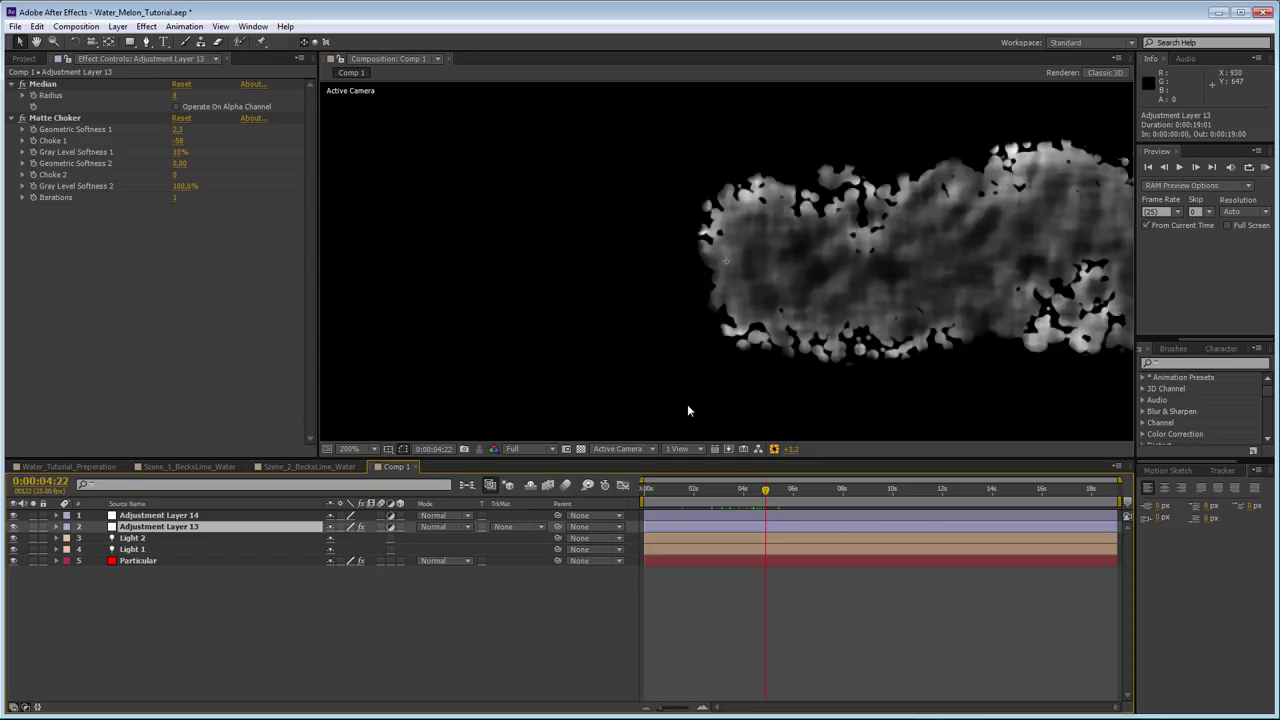
click(188, 516)
click(188, 533)
key(Return)
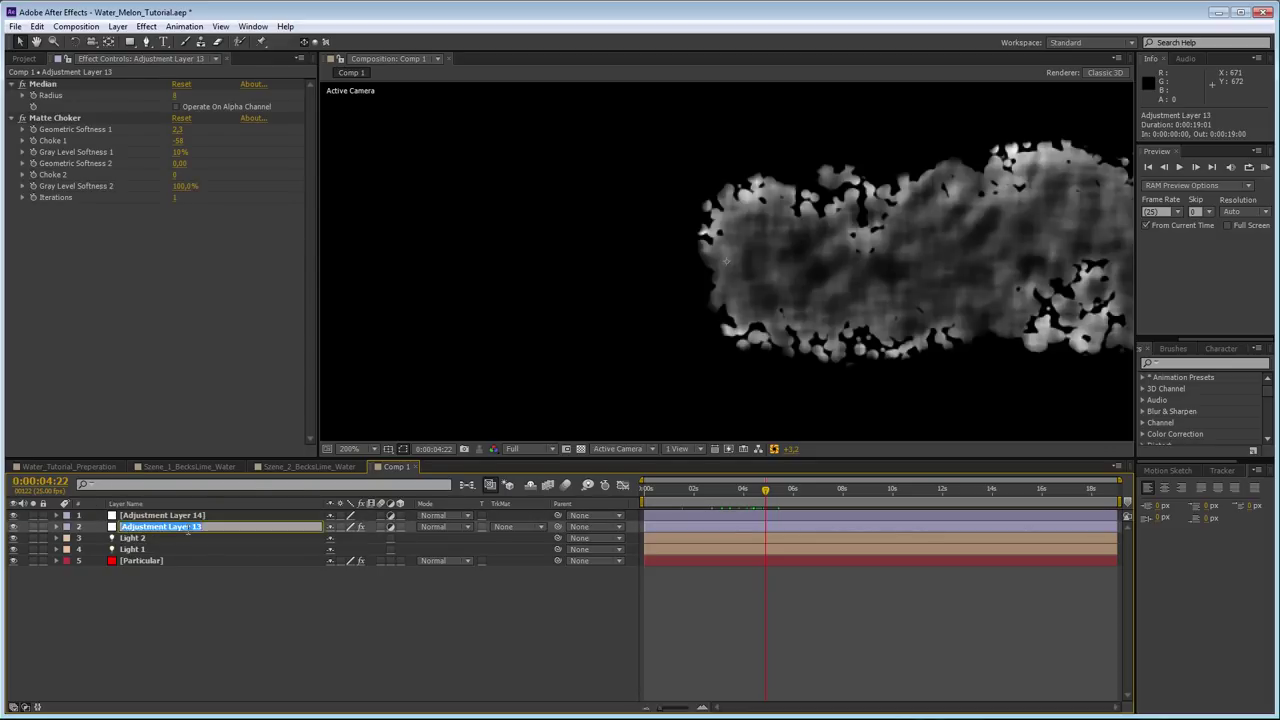
text(Median_Choker)
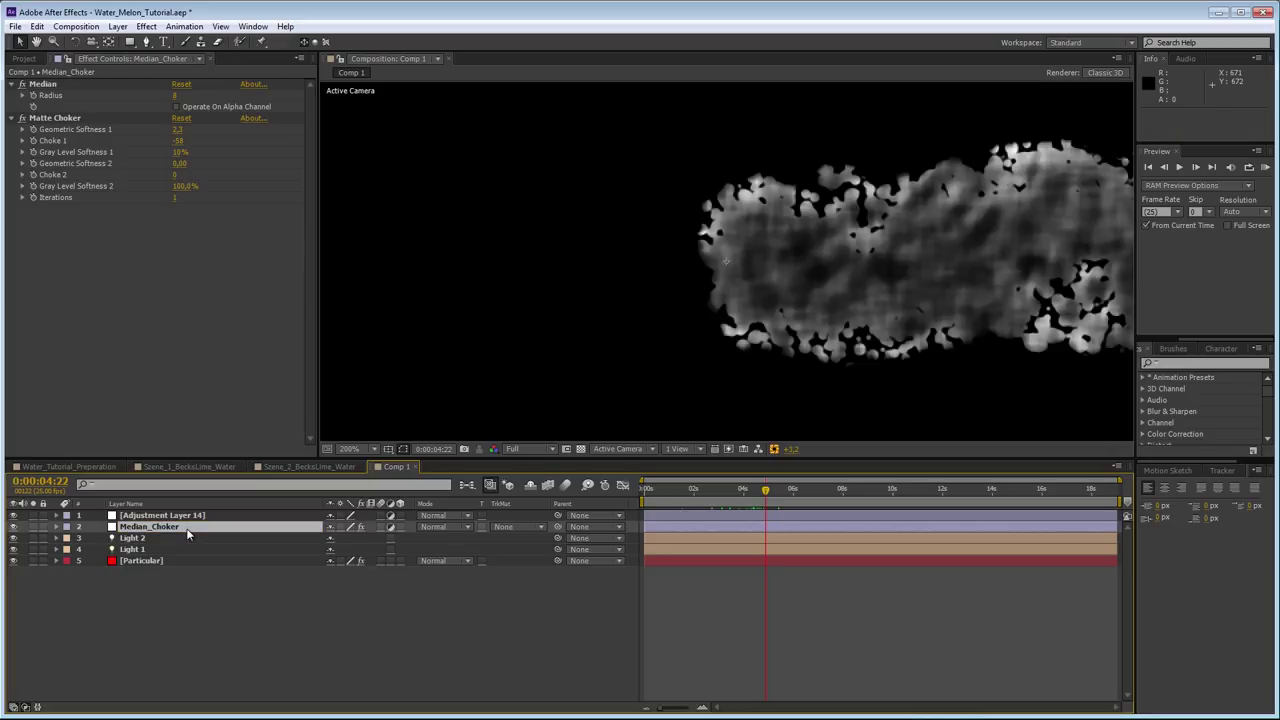
click(190, 517)
- Apply CC Glass to Adjustment Layer 14 with Softness 2,9, Displacement 0 and Height 33,0
right_click(135, 326)
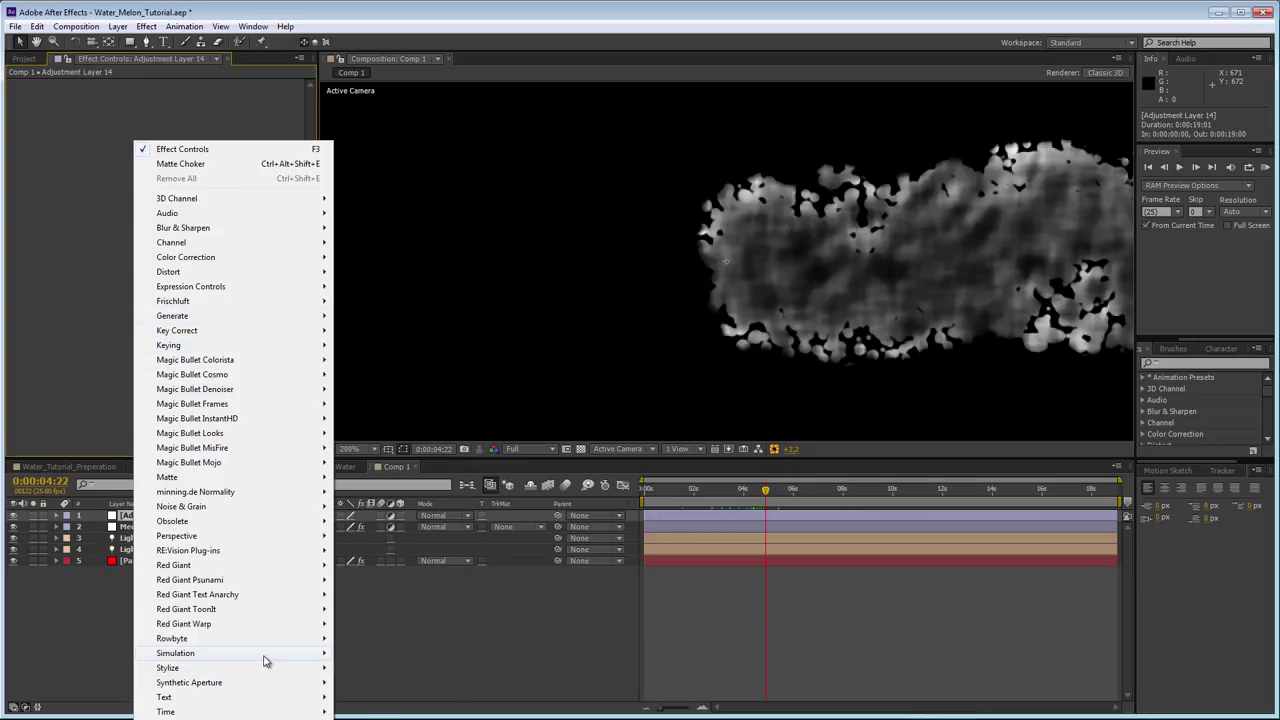
mouse_move(263, 668)
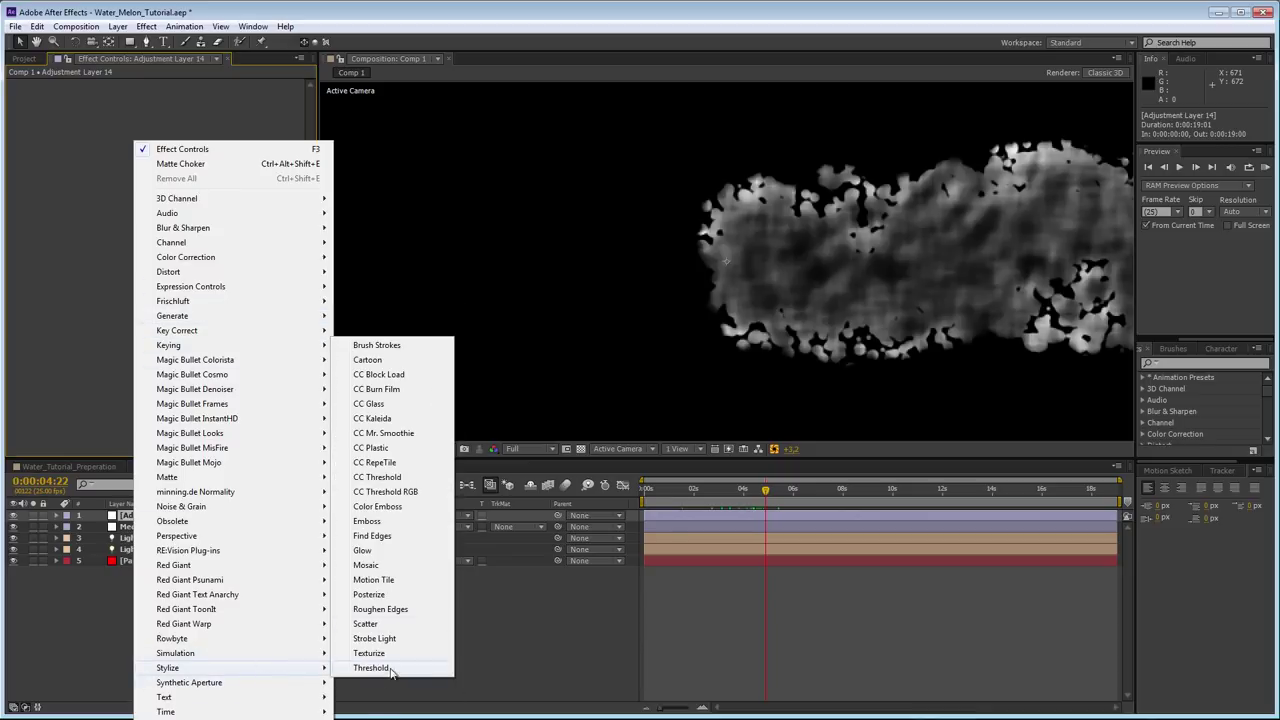
click(386, 405)
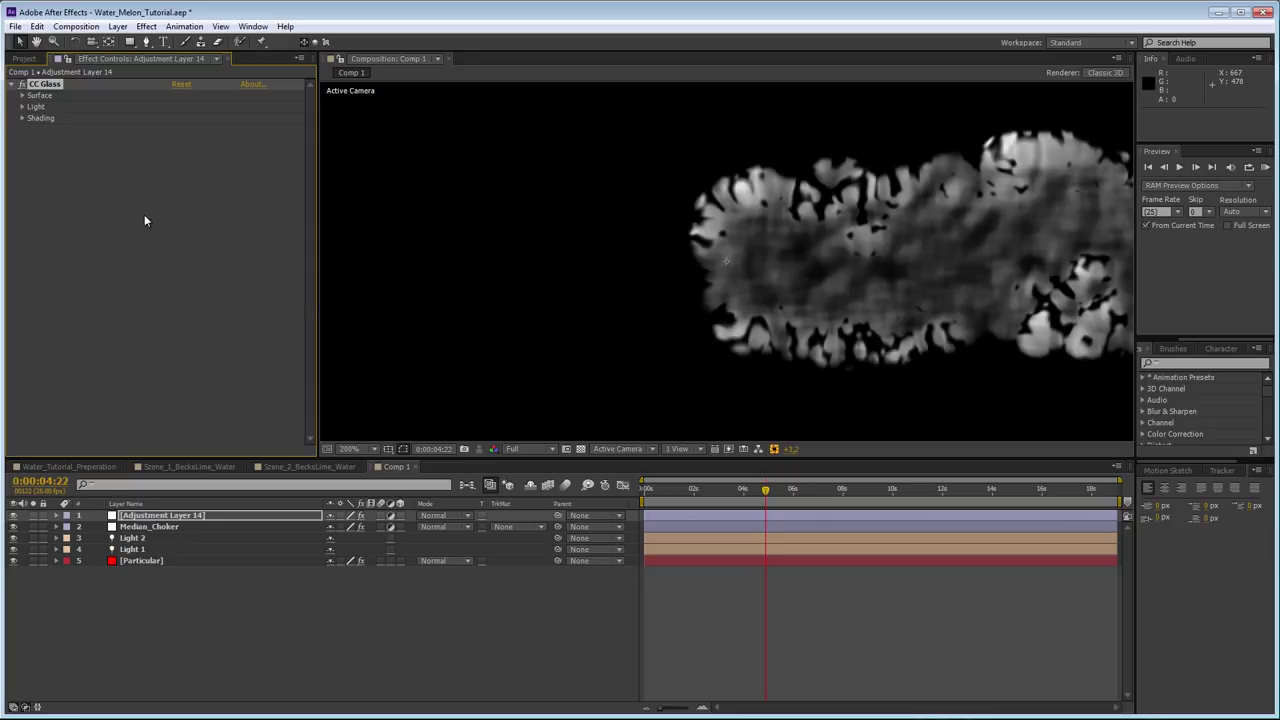
click(22, 95)
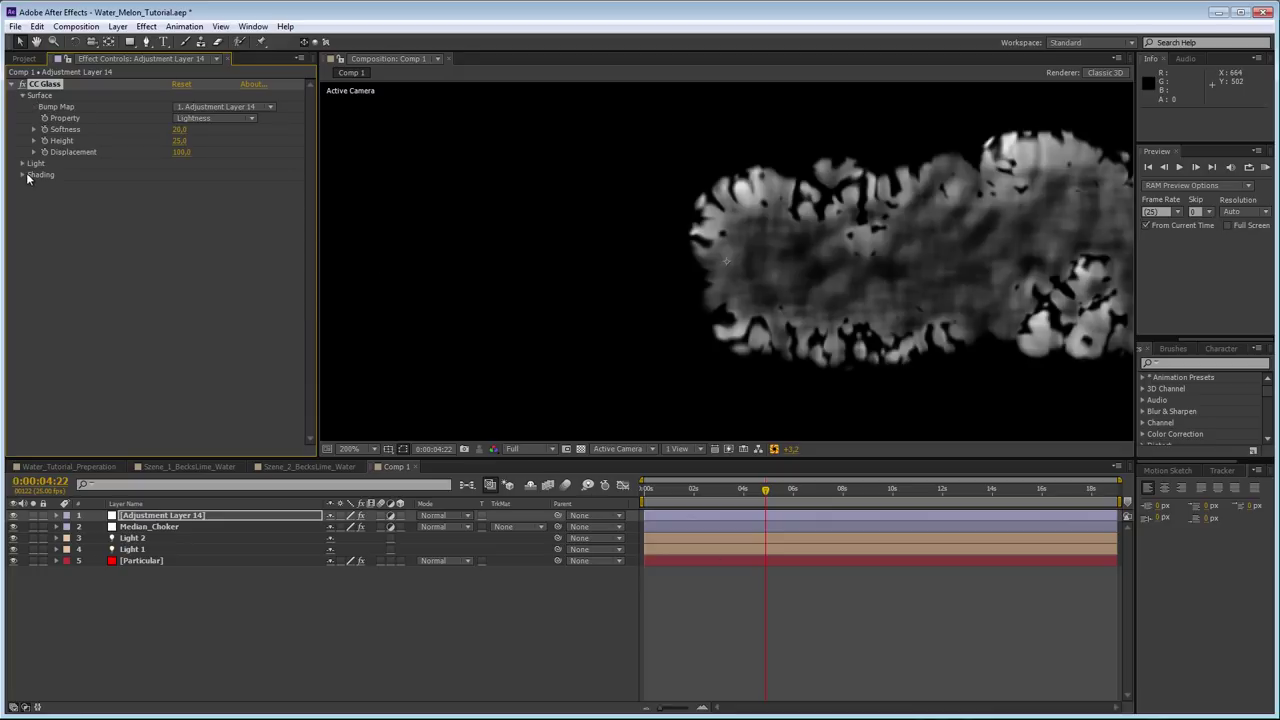
click(22, 163)
click(23, 255)
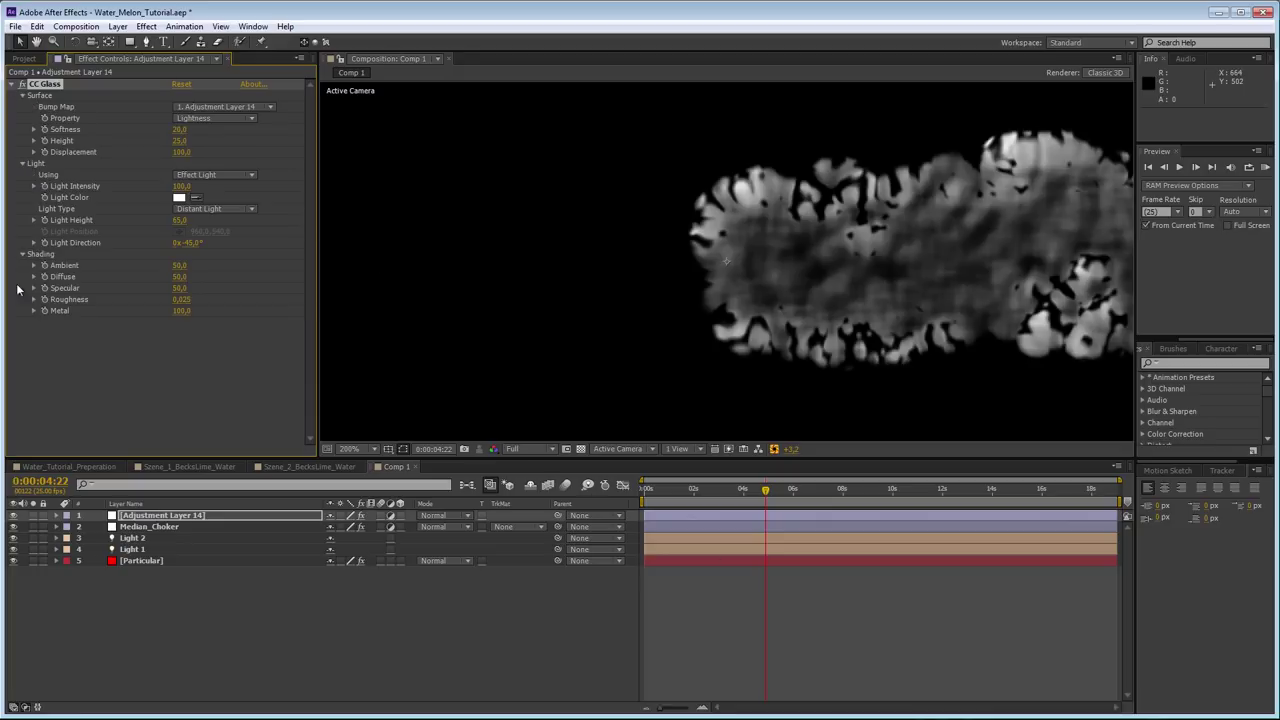
drag(178, 130, 84, 151)
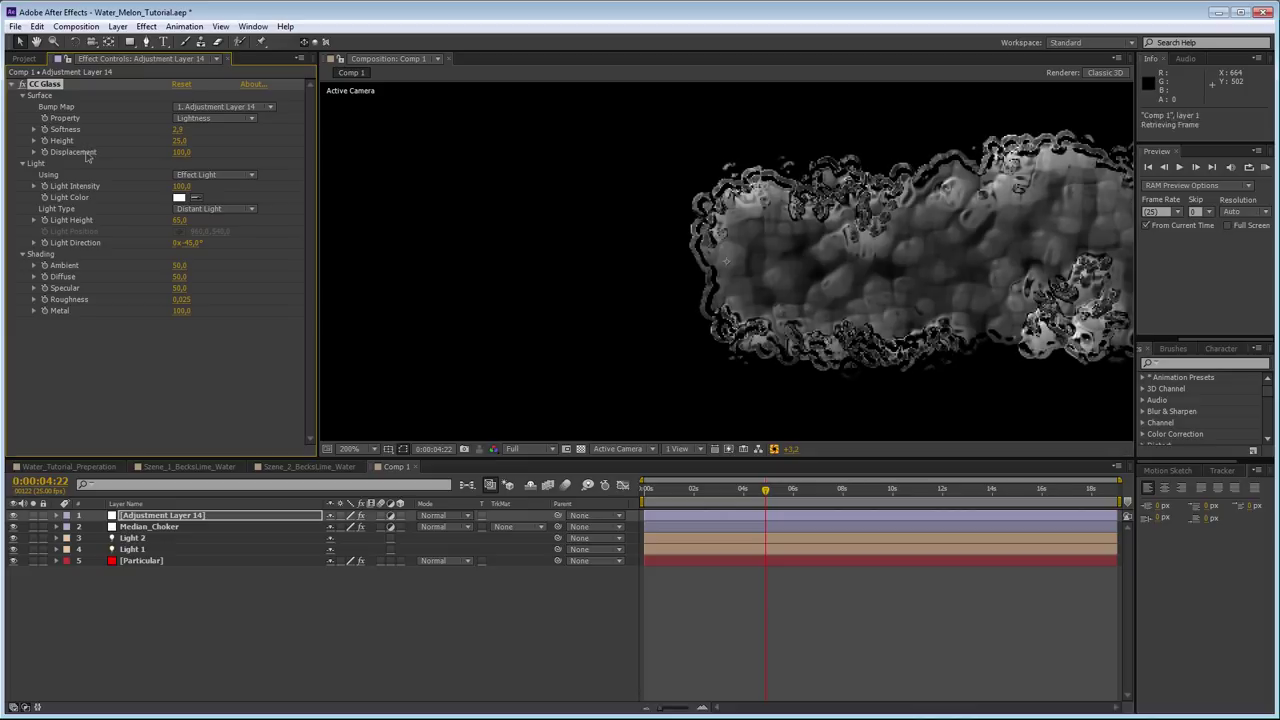
click(181, 153)
text(0)
key(Return)
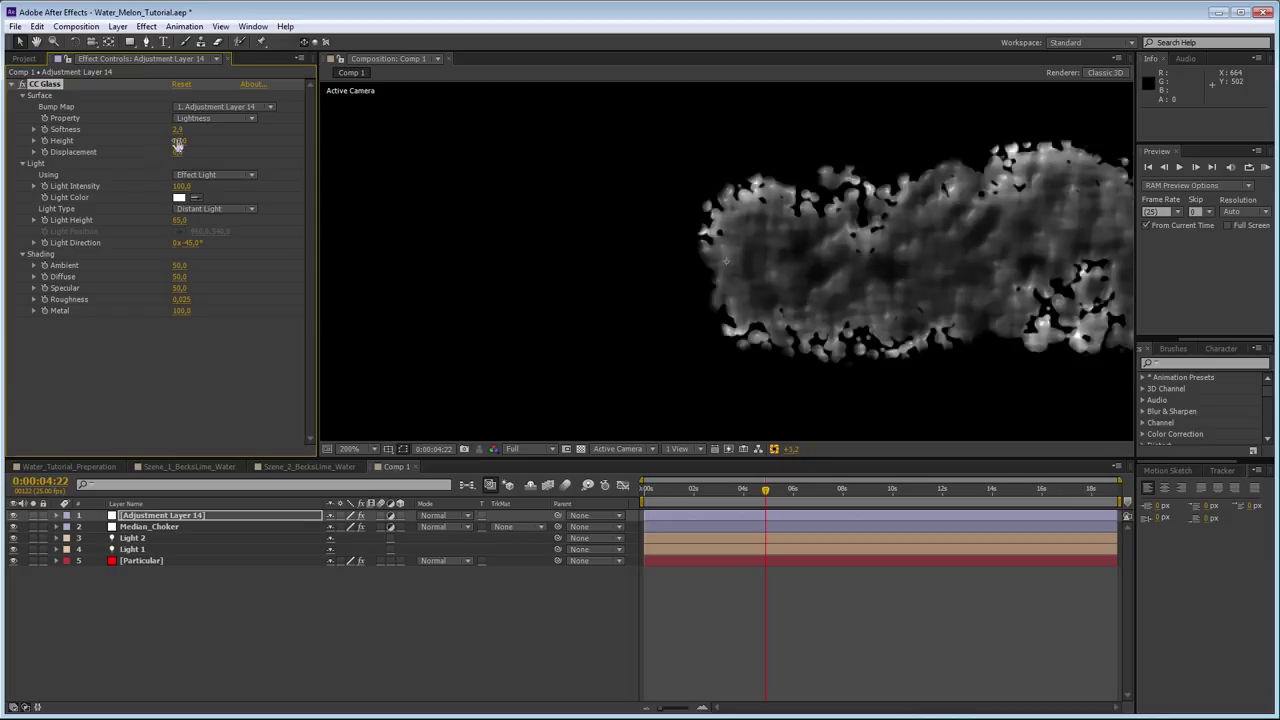
mouse_move(177, 143)
mouse_down()
mouse_move(193, 139)
mouse_move(180, 142)
mouse_up()
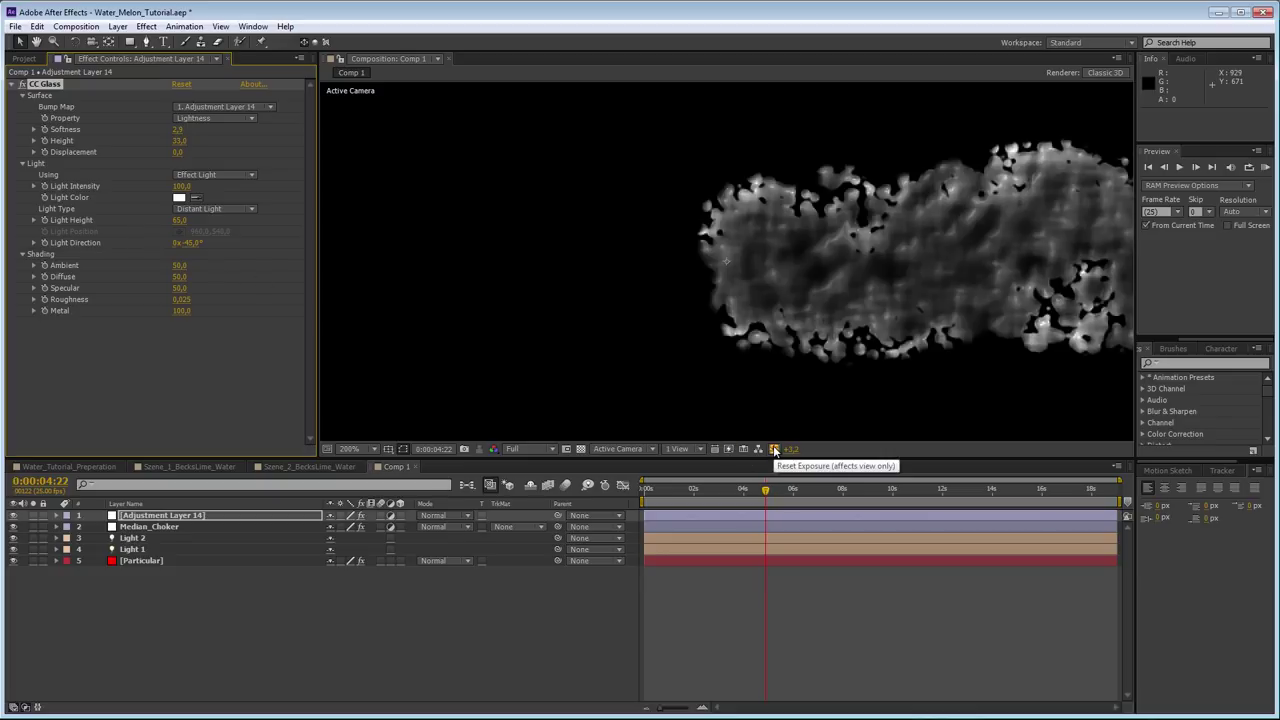
- Set CC Glass Light Using to AE Lights and raise the viewer exposure to about +6,9
click(239, 179)
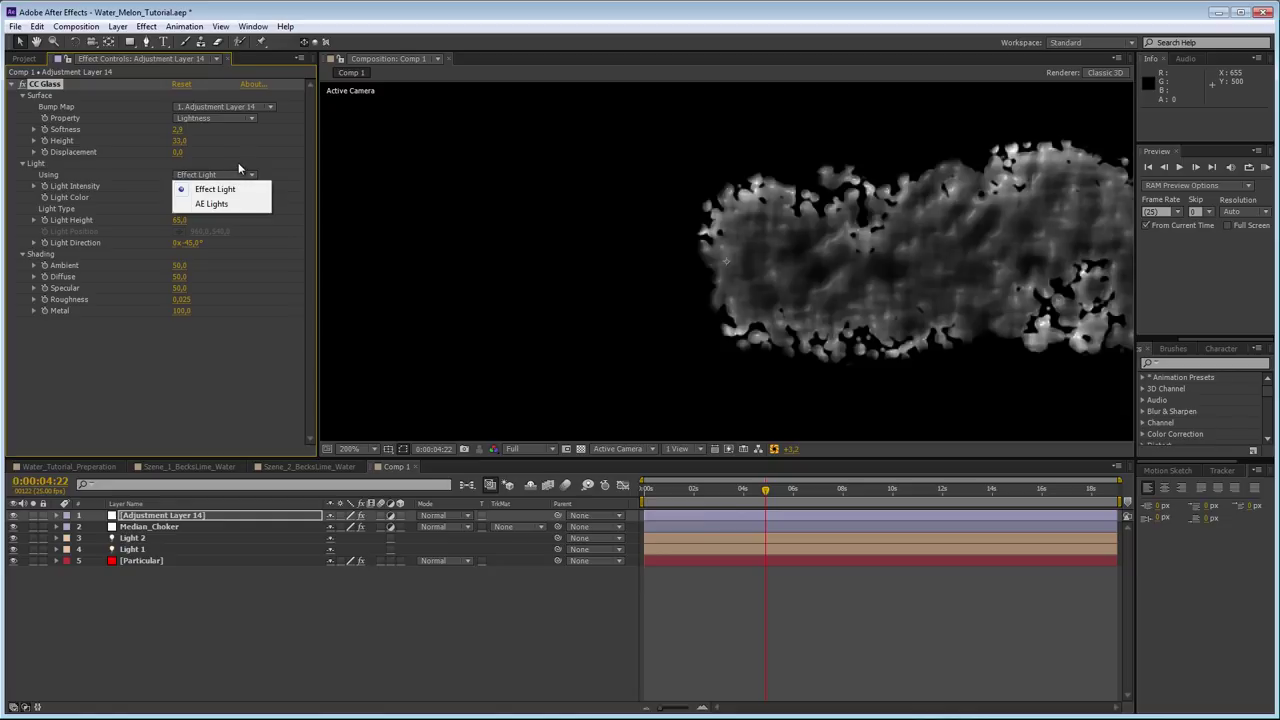
click(57, 184)
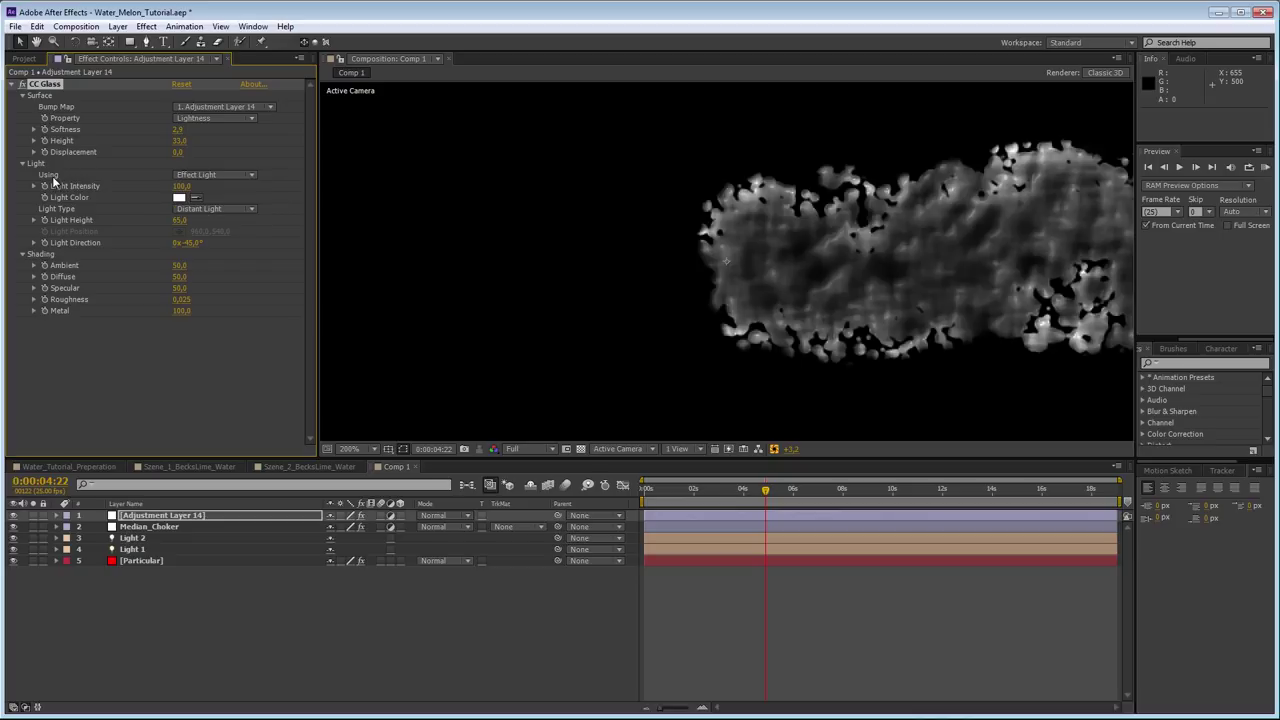
click(240, 176)
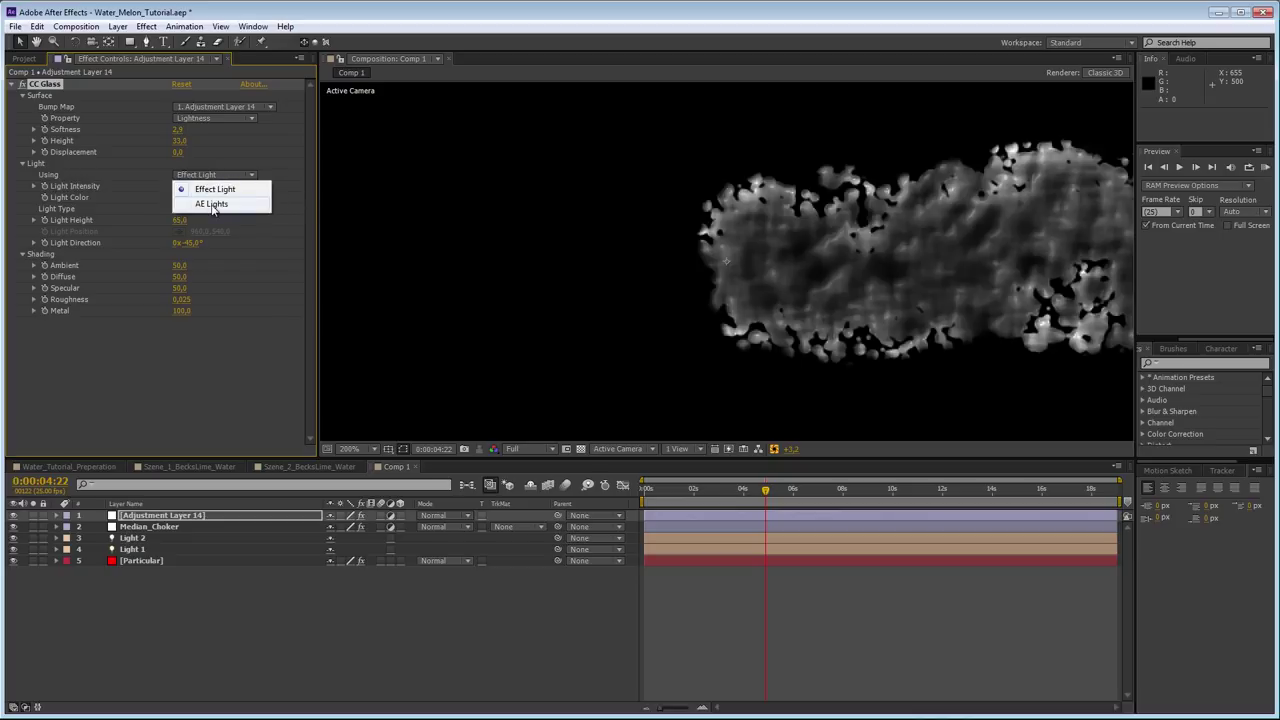
click(212, 205)
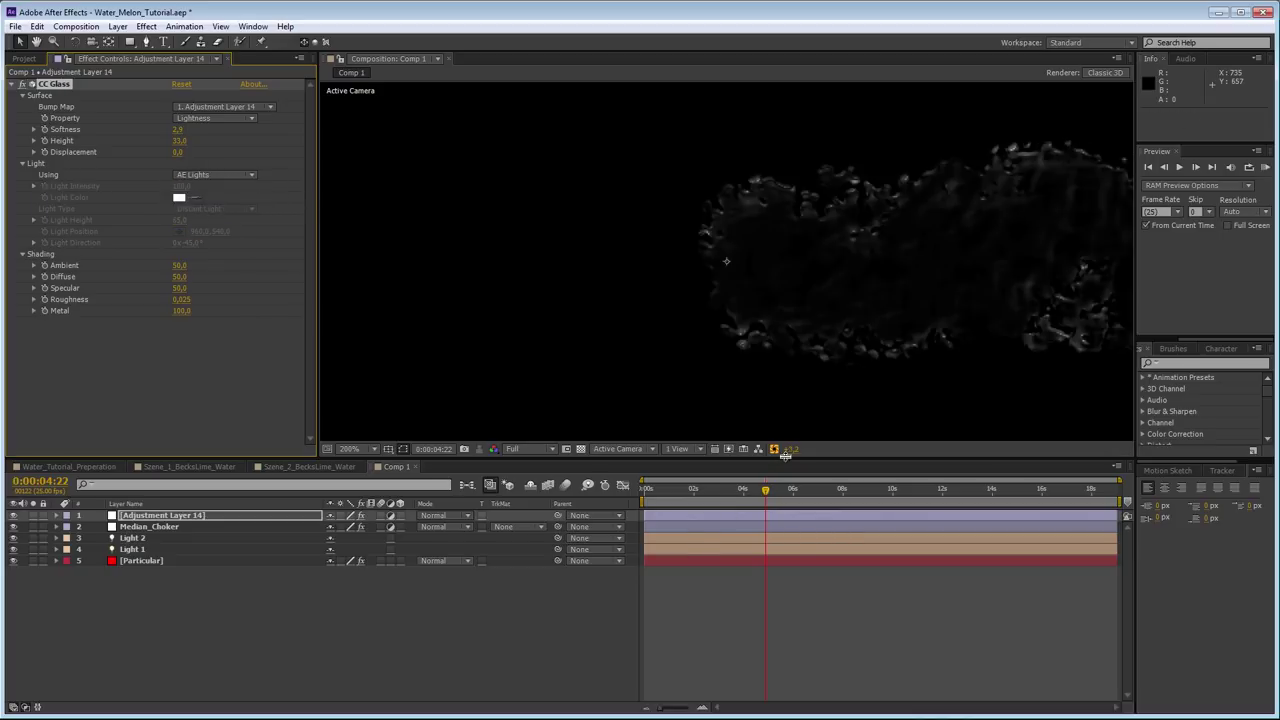
drag(785, 455, 811, 448)
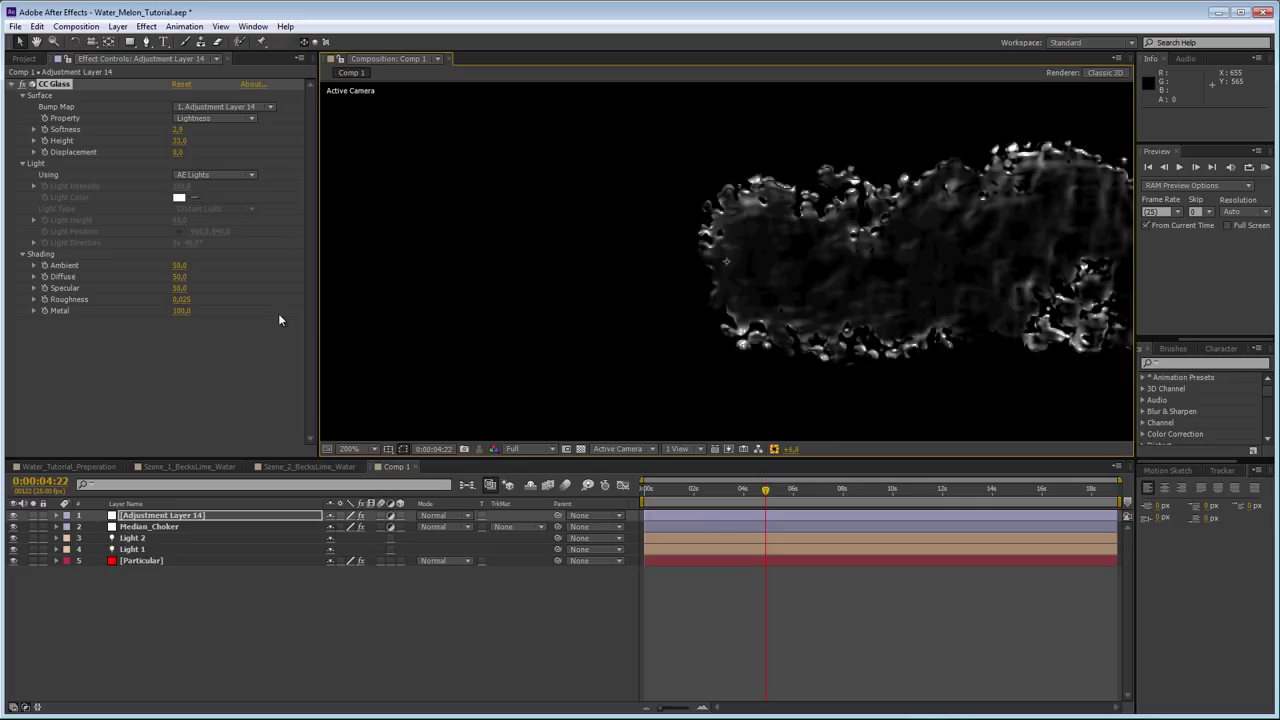
click(243, 176)
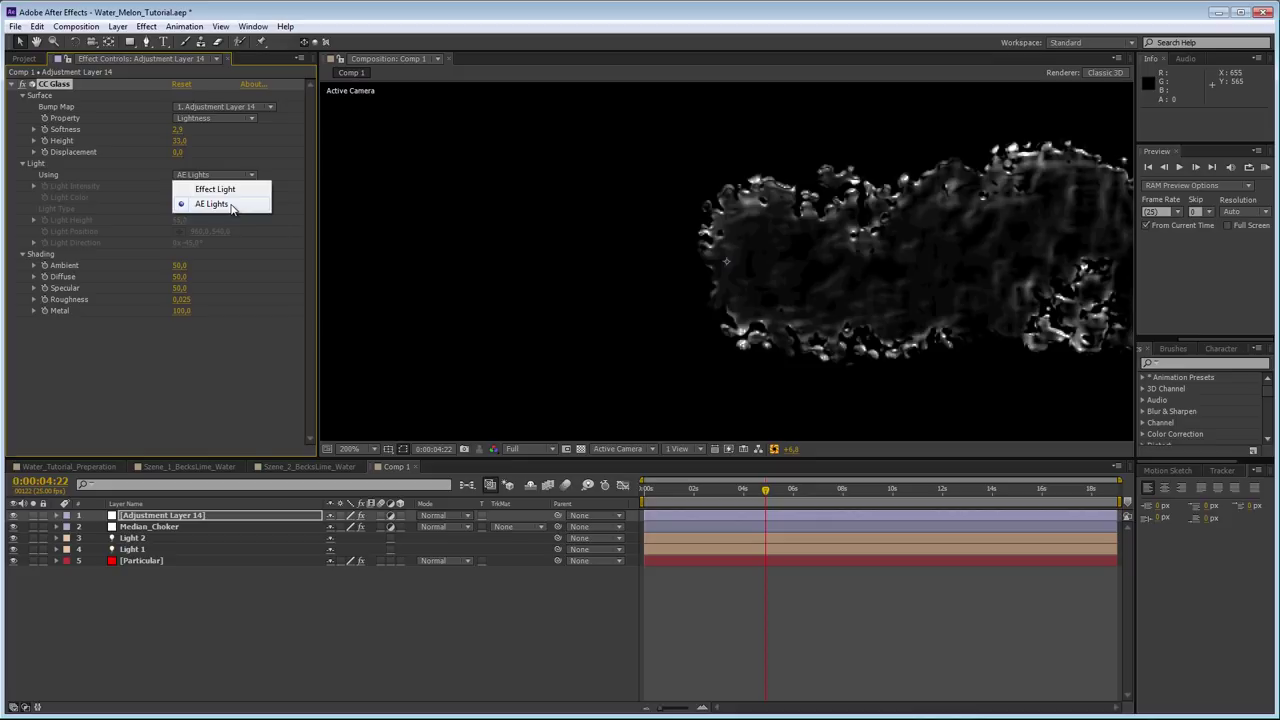
click(248, 153)
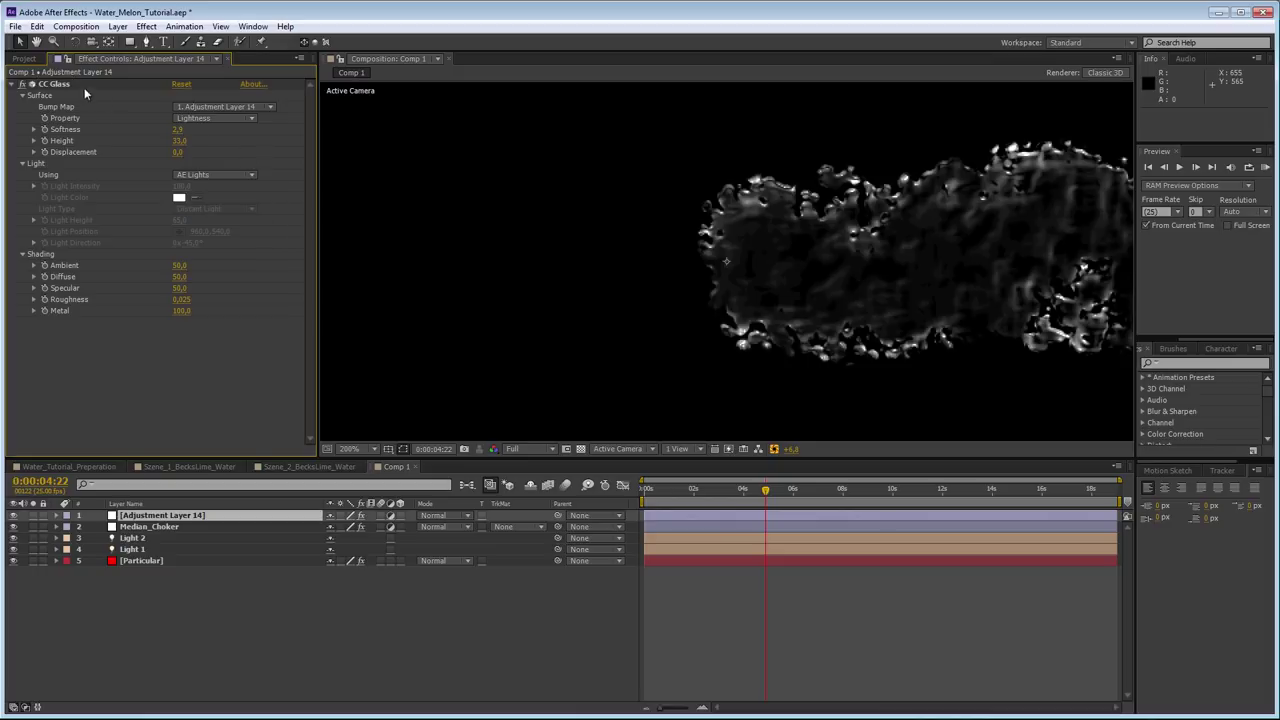
click(255, 86)
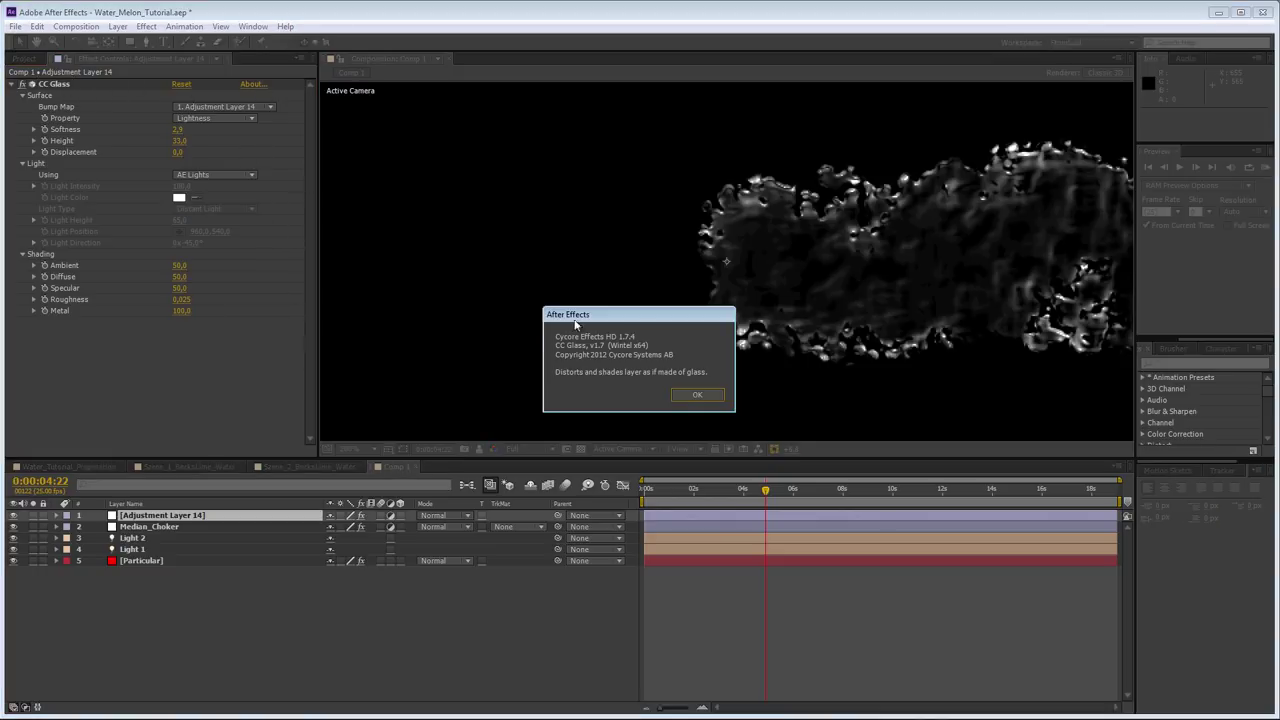
click(697, 395)
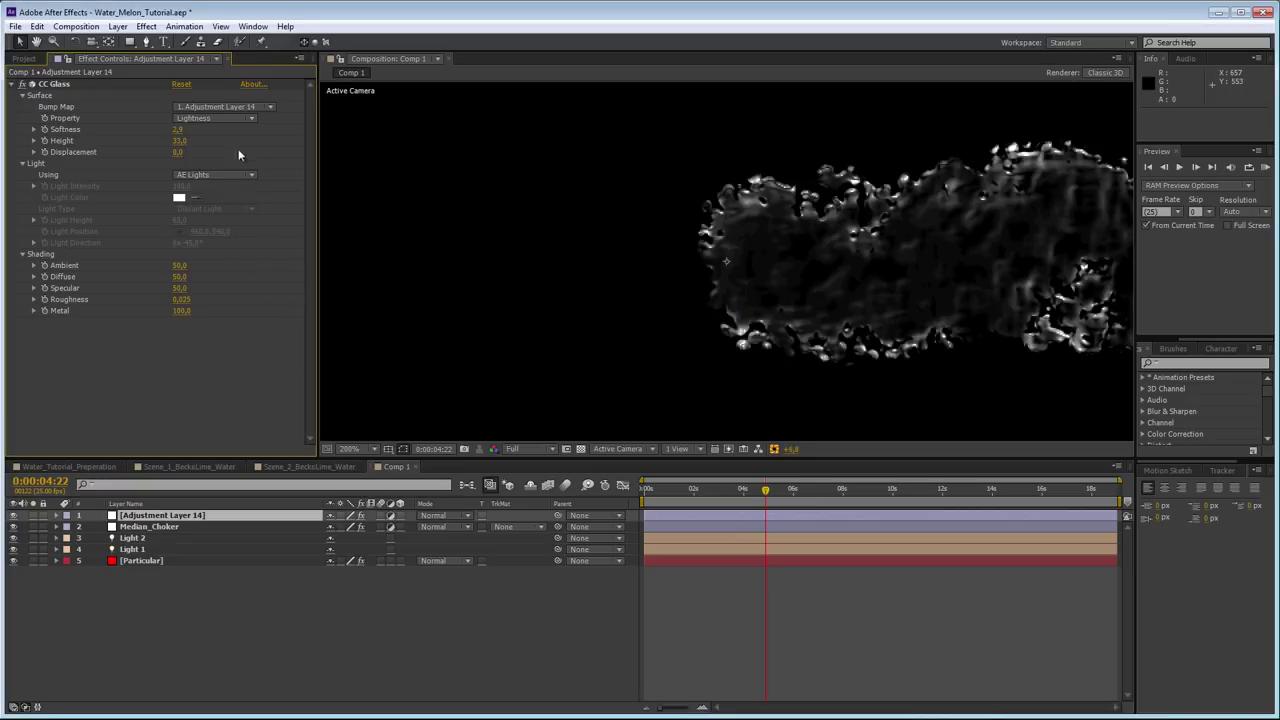
click(257, 85)
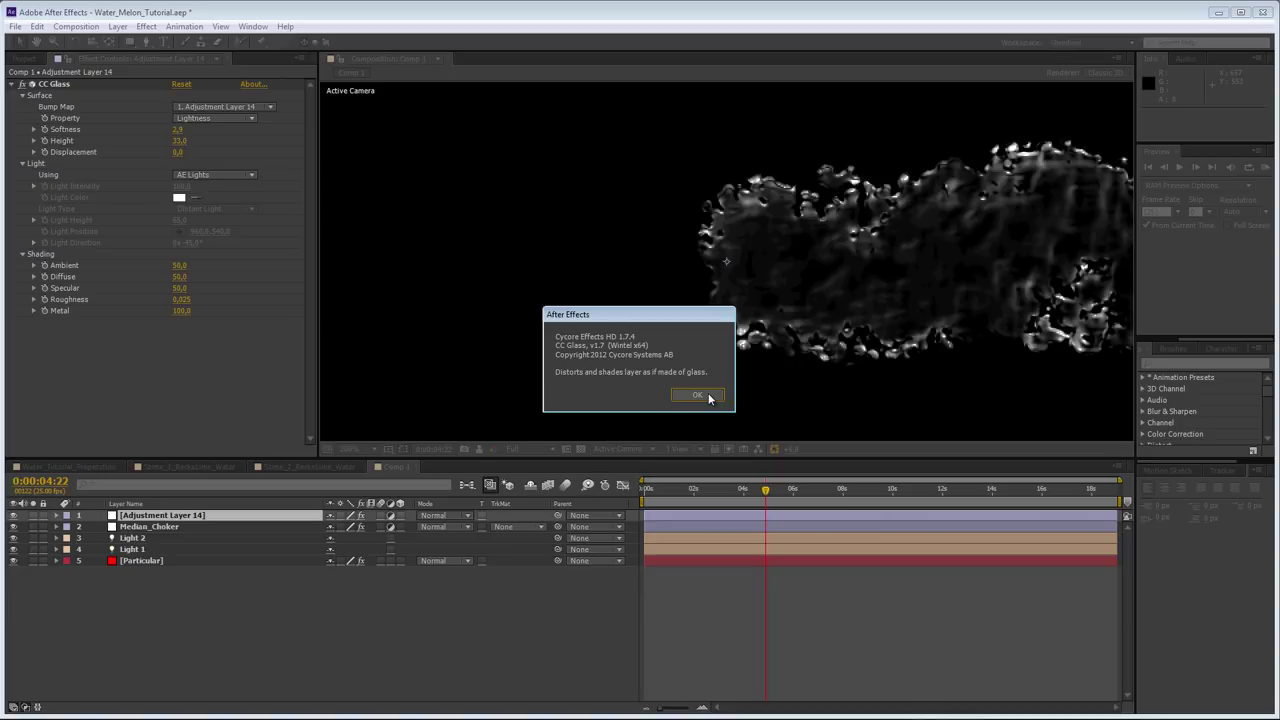
click(697, 395)
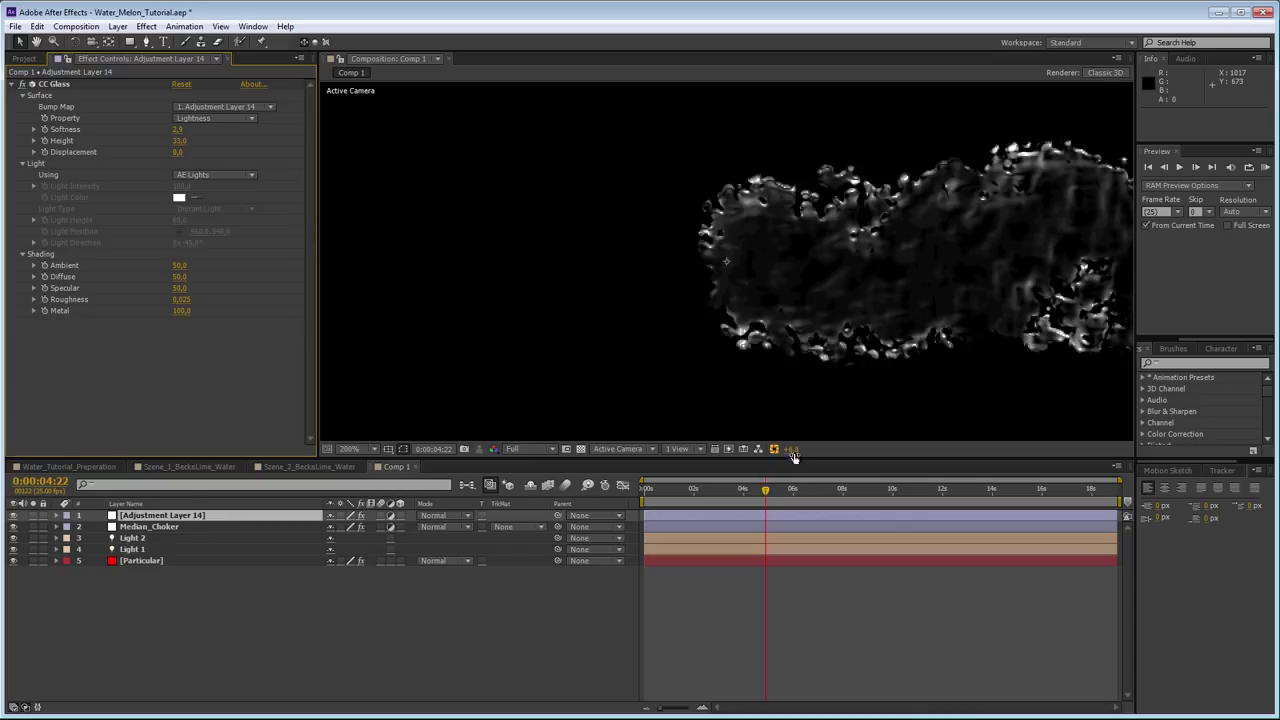
- Widen the viewer, confirm CC Glass stays on AE Lights, and step the selection to Light 2
drag(791, 451, 791, 450)
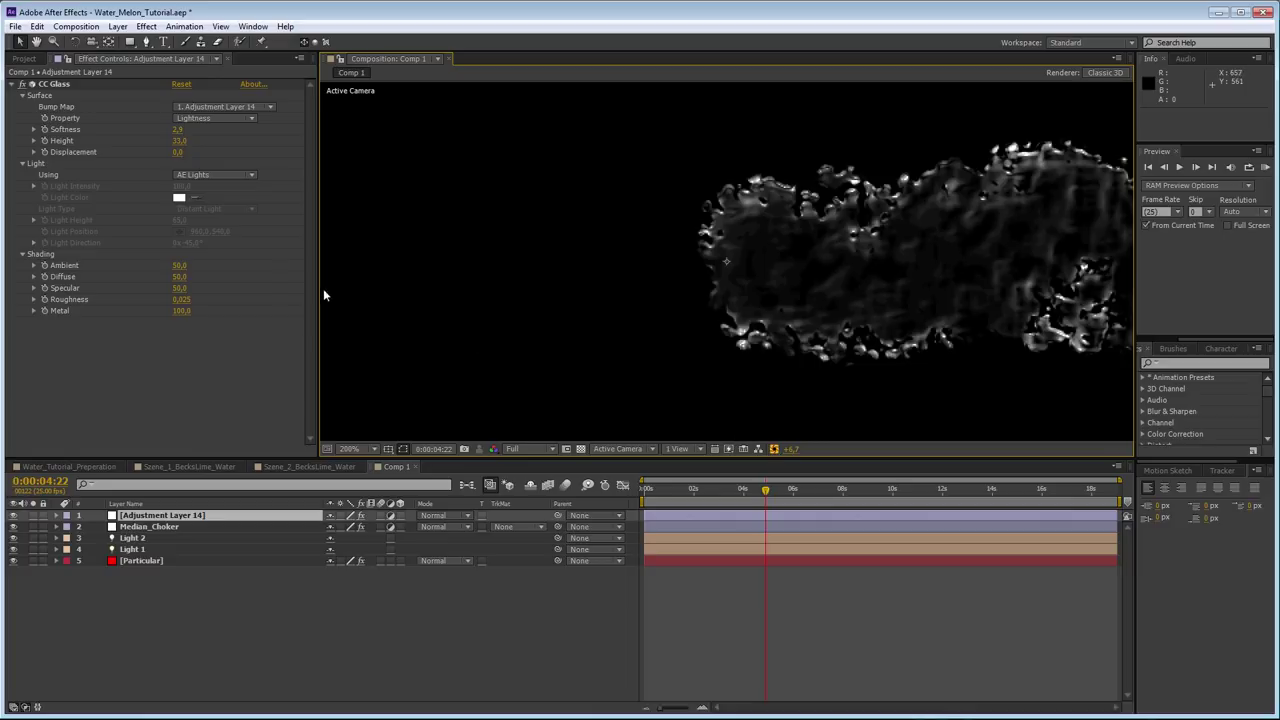
drag(318, 266, 308, 266)
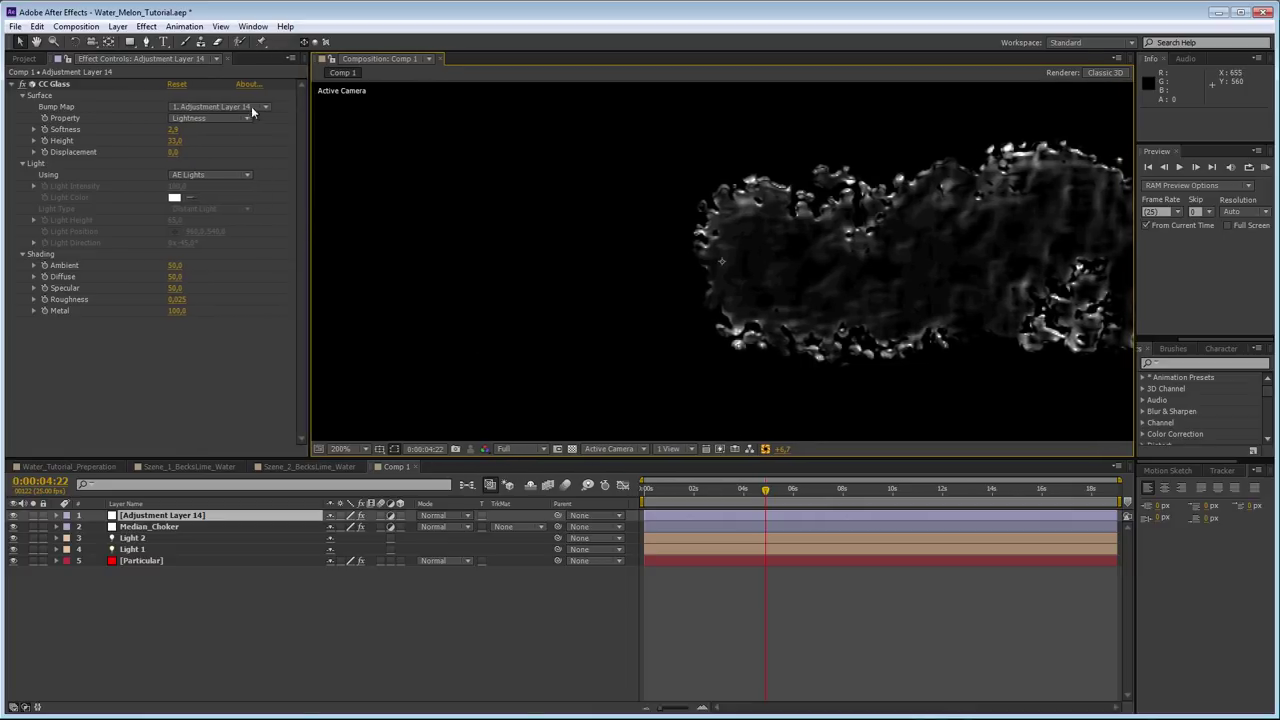
click(62, 82)
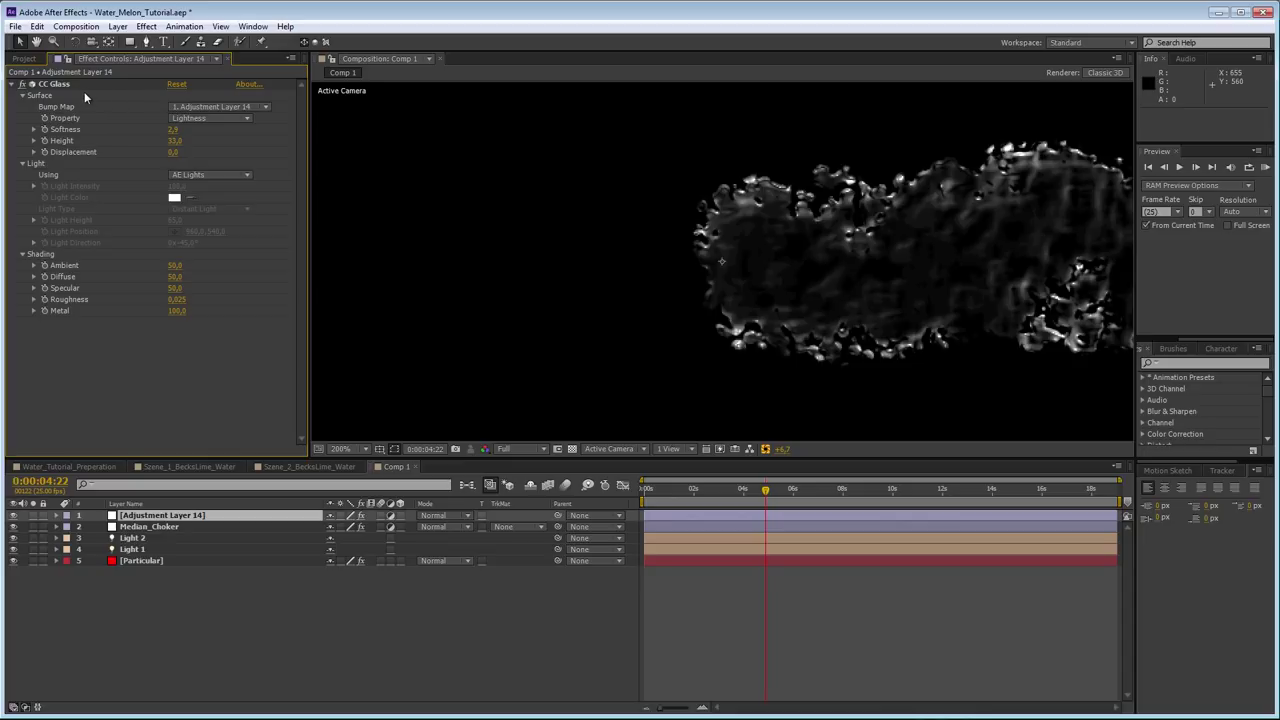
click(67, 83)
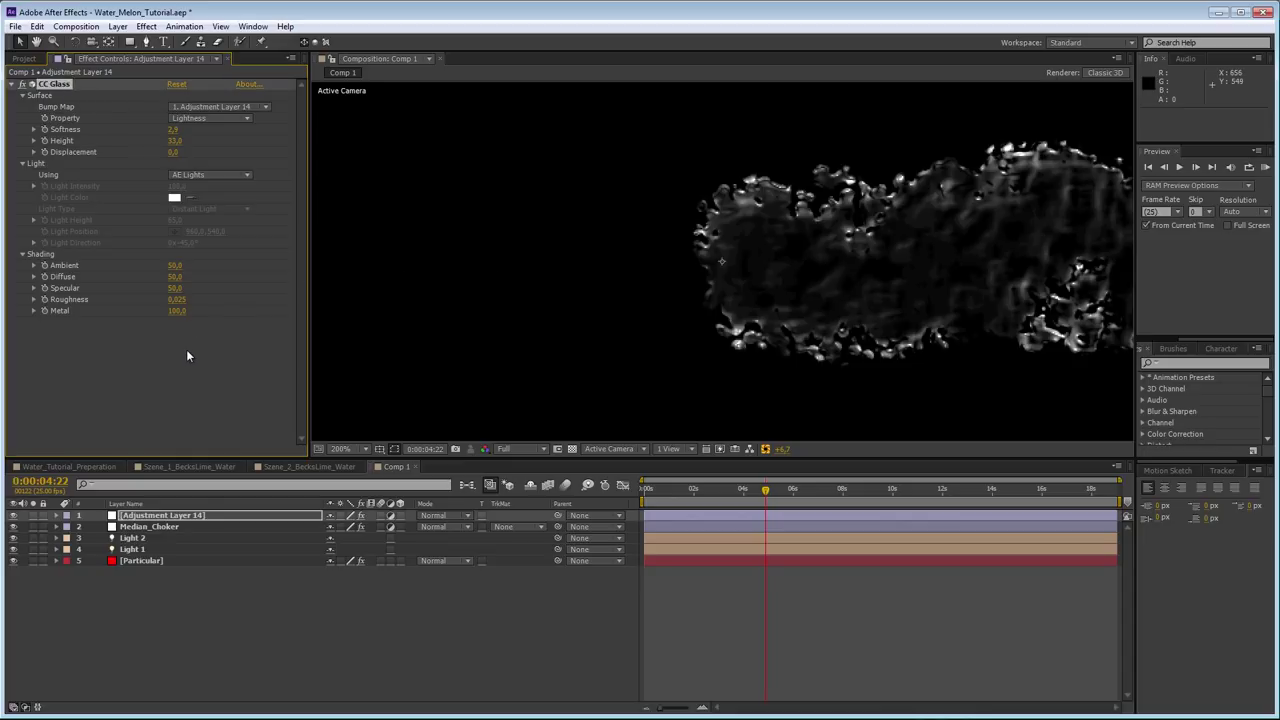
click(206, 174)
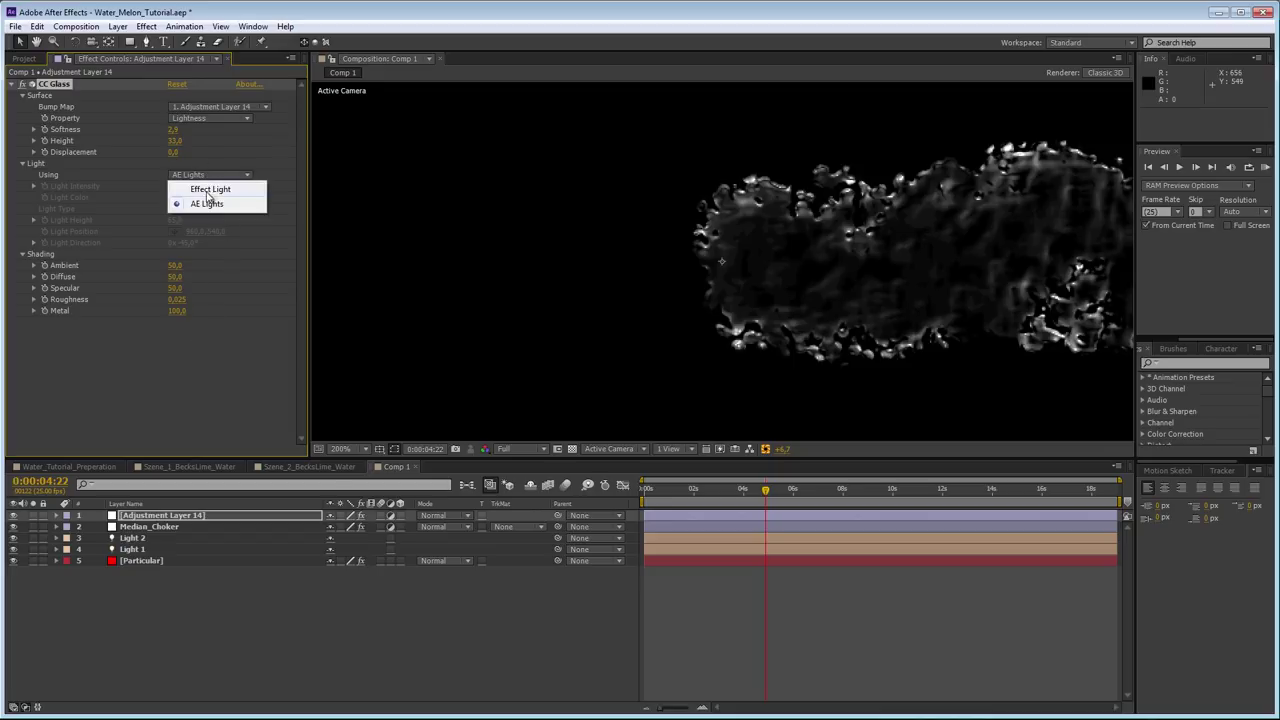
click(206, 204)
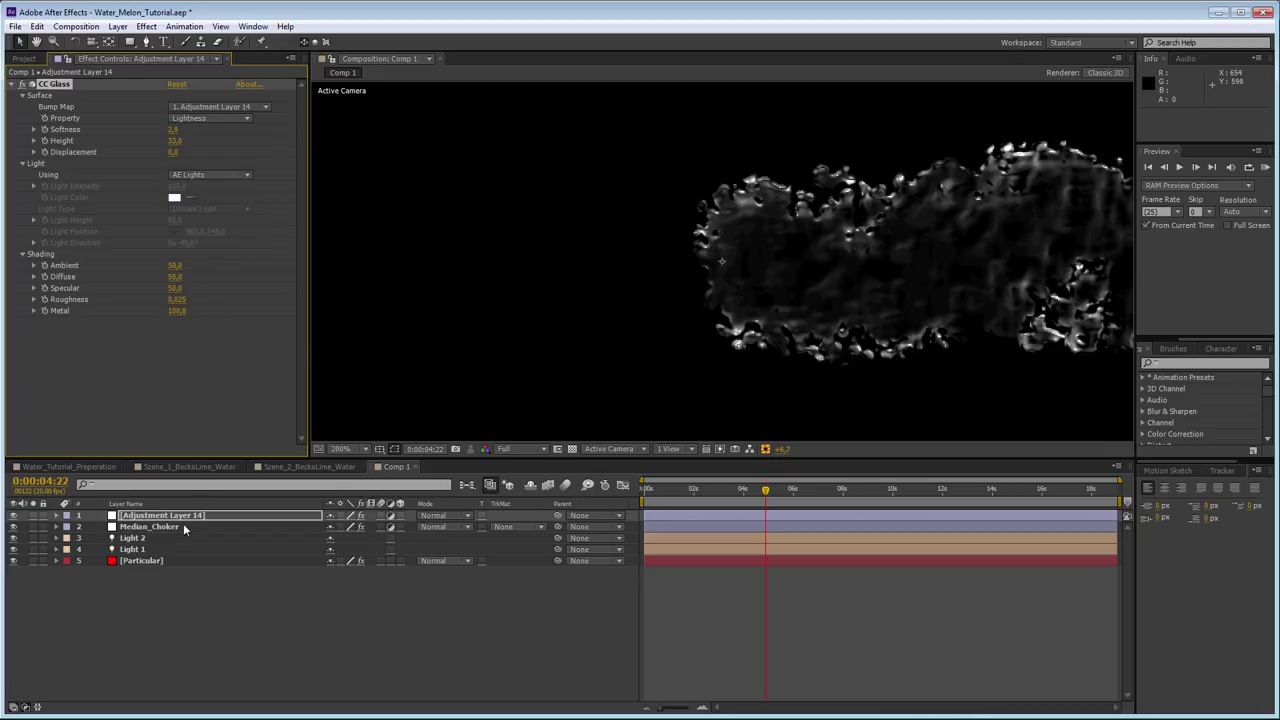
key(ctrl+Down)
key(ctrl+Down)
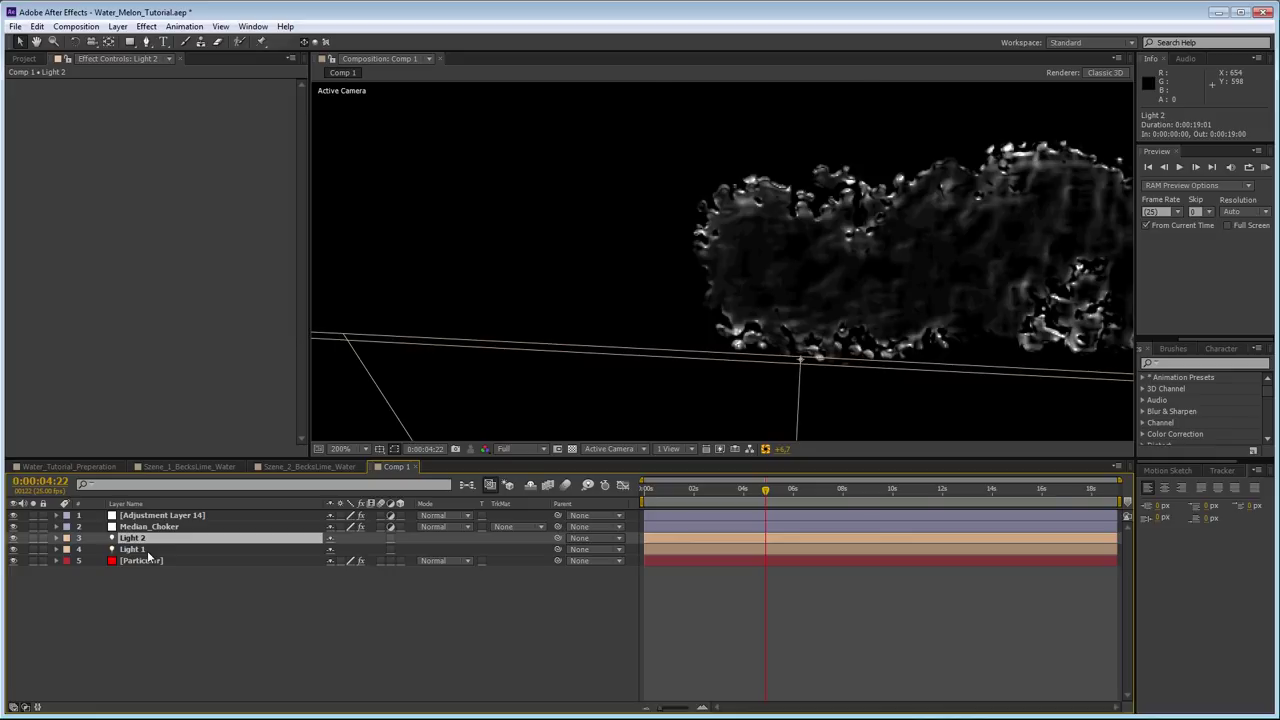
- Drag Light 2 to the right, then reselect Adjustment Layer 14 and return to 100% view
shift+click(148, 553)
click(304, 582)
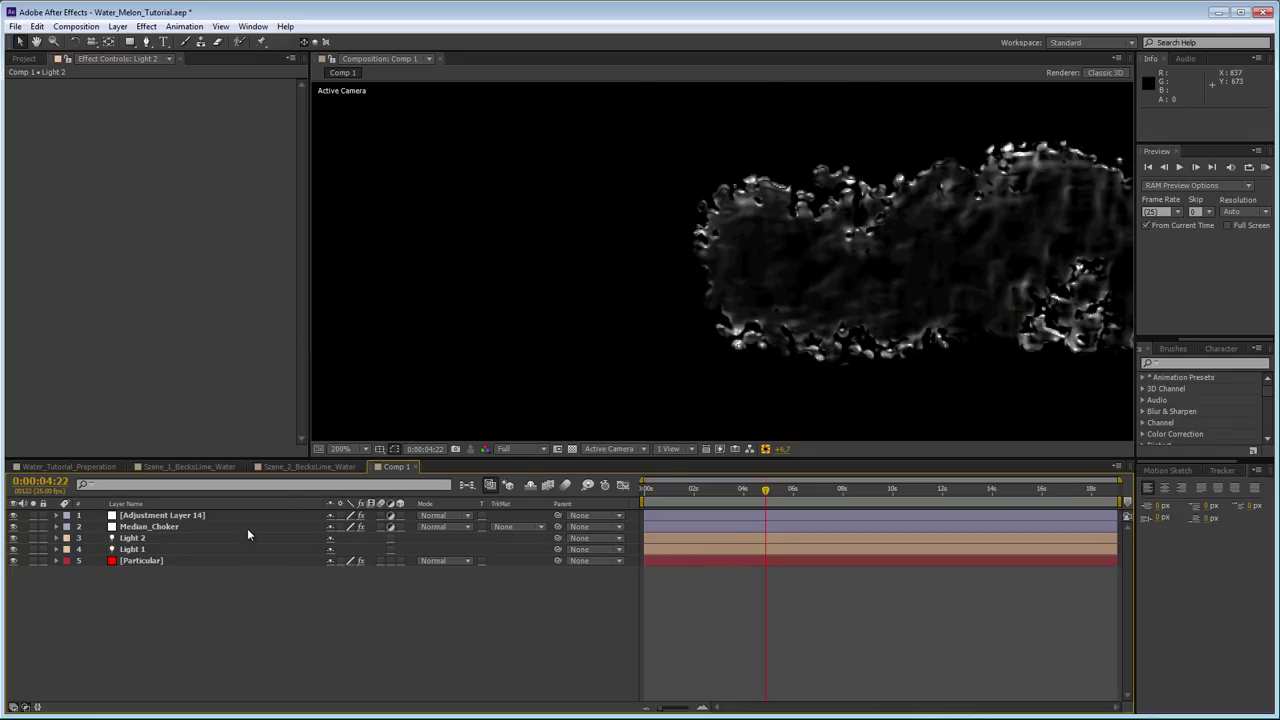
click(248, 537)
scroll(636, 409, down, 5)
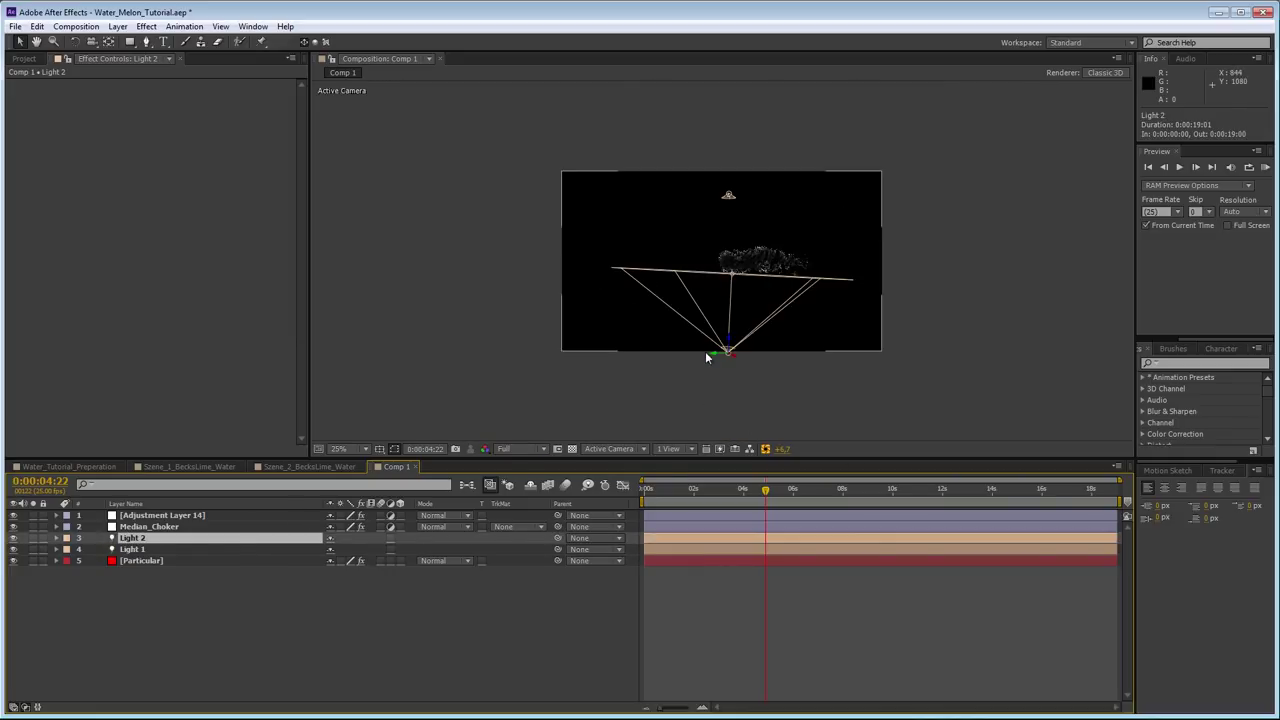
drag(717, 360, 719, 391)
scroll(826, 368, up, 1)
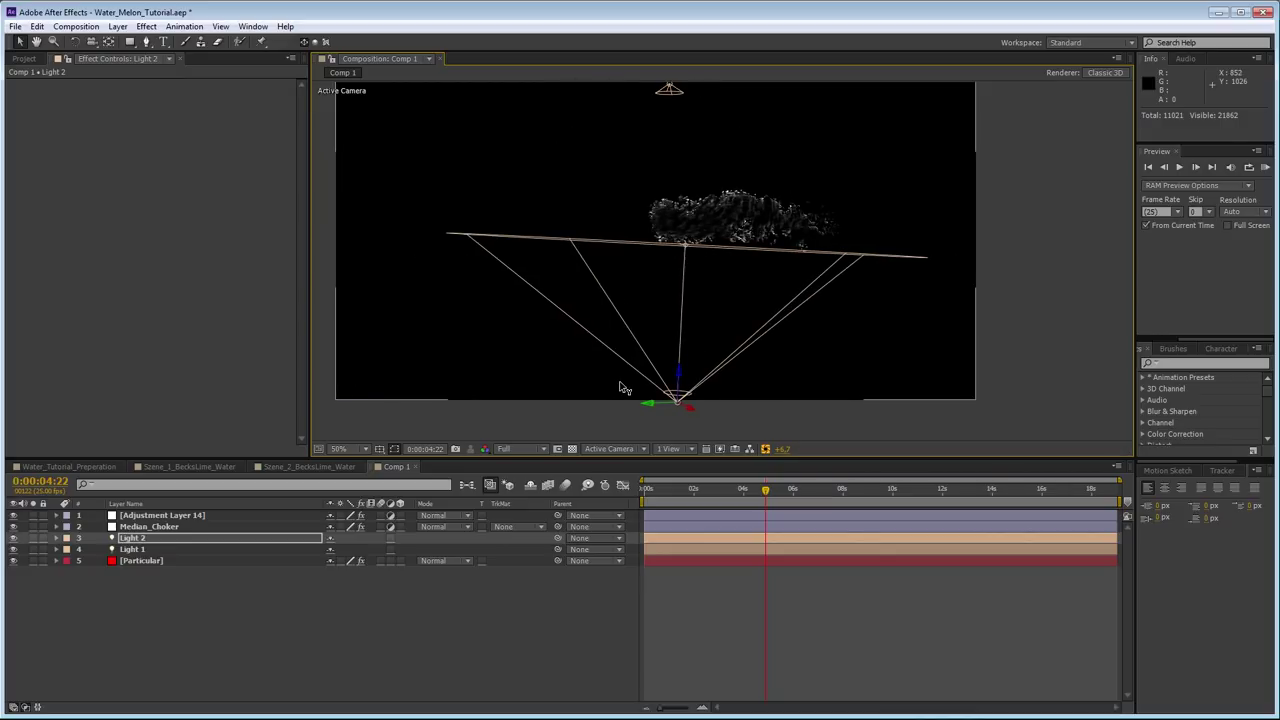
click(186, 516)
key(period)
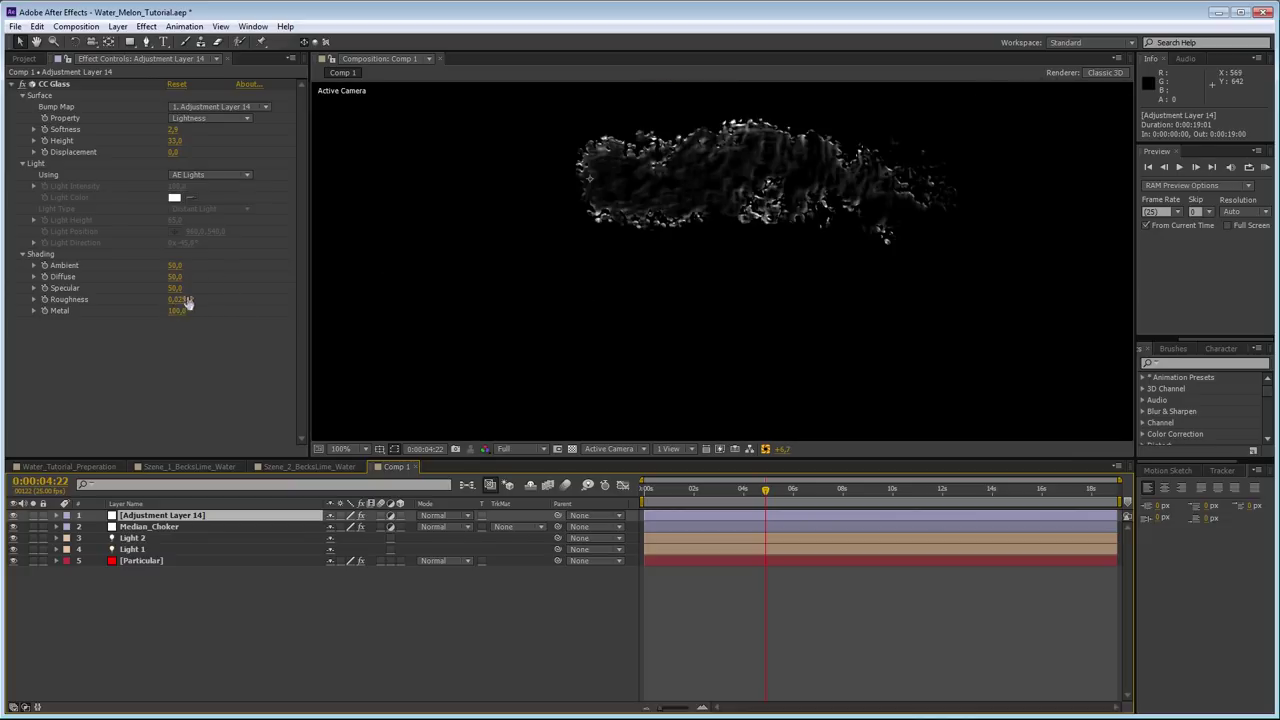
- Raise the CC Glass Roughness to about 0,052 and brighten the preview exposure to +1.0
drag(176, 299, 329, 300)
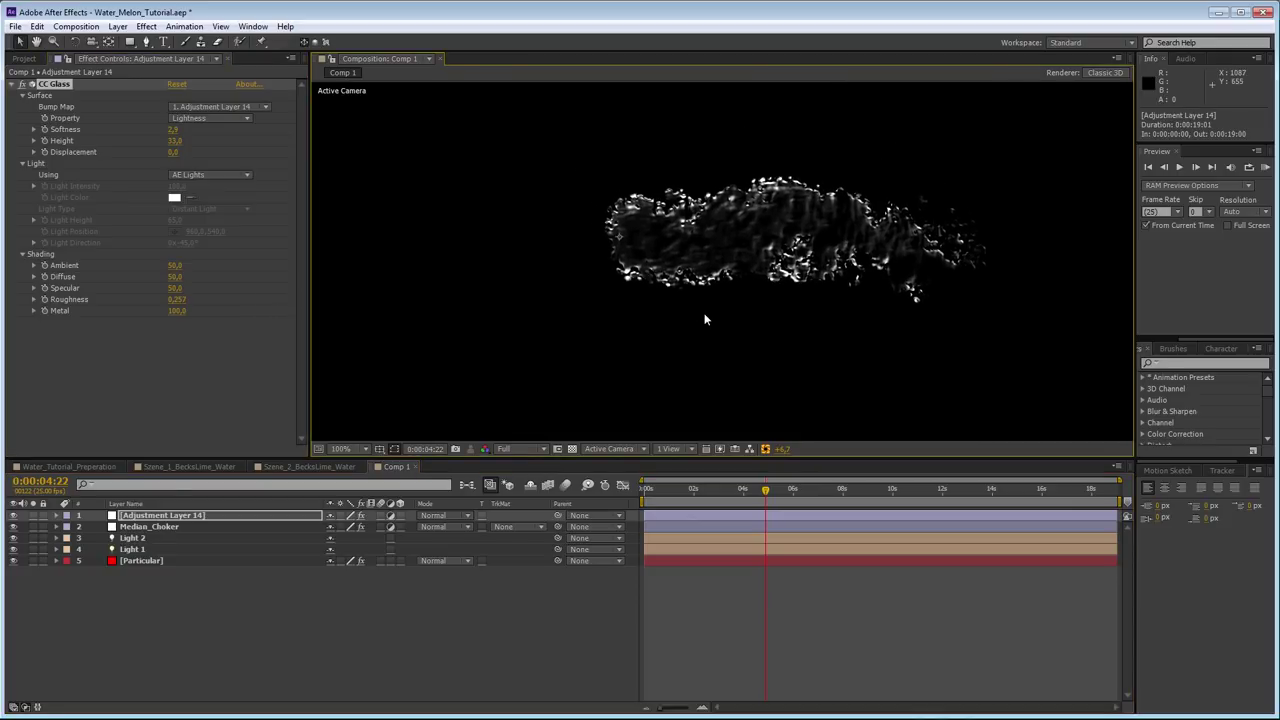
scroll(704, 319, up, 2)
drag(178, 300, 171, 410)
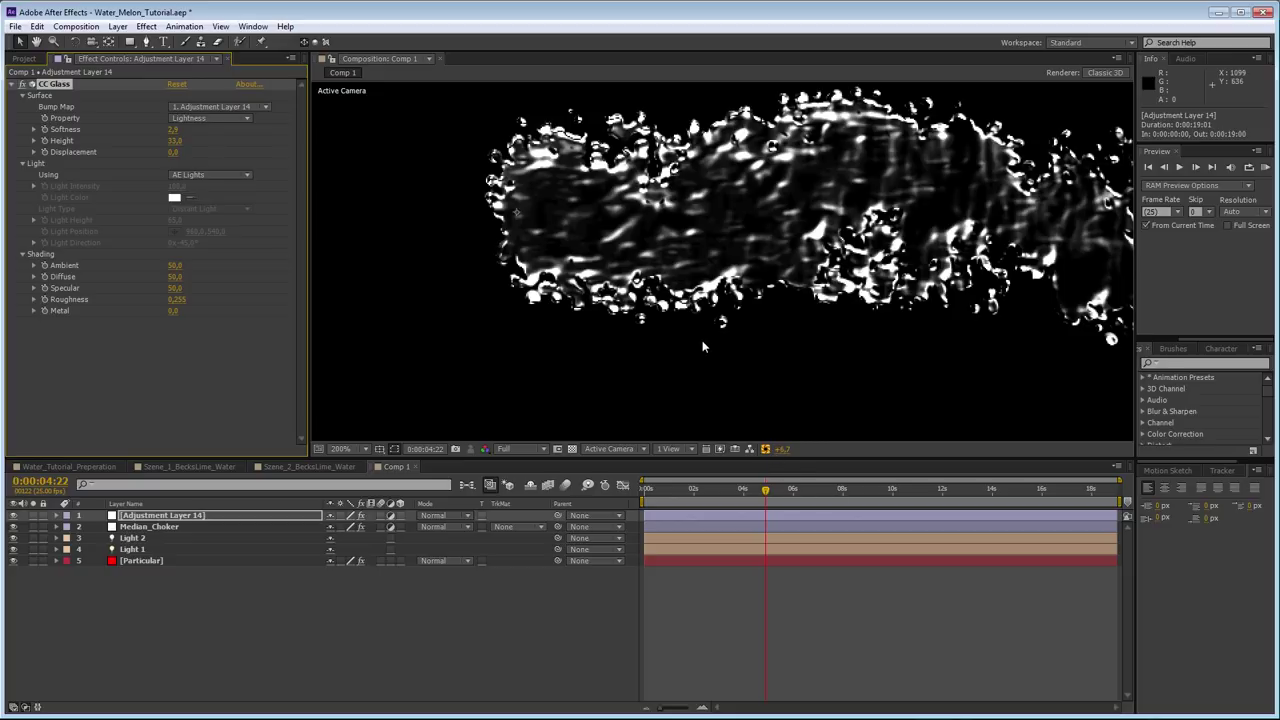
click(766, 448)
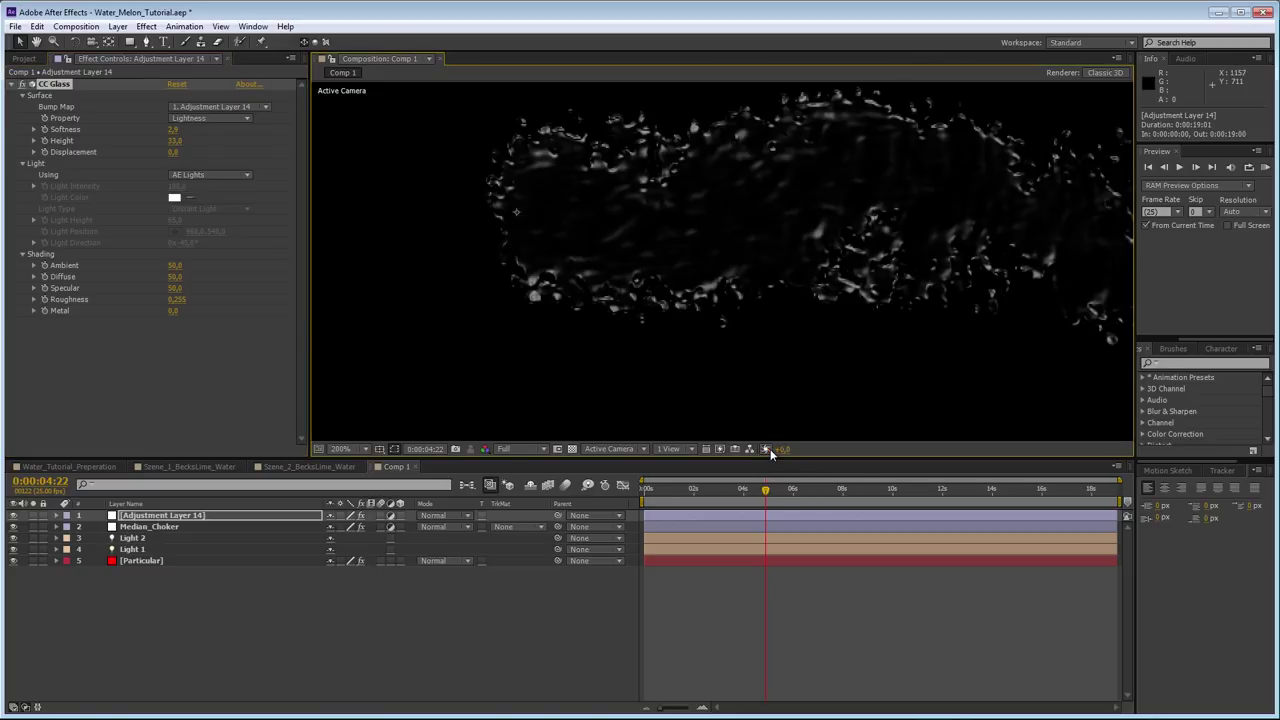
drag(657, 317, 687, 357)
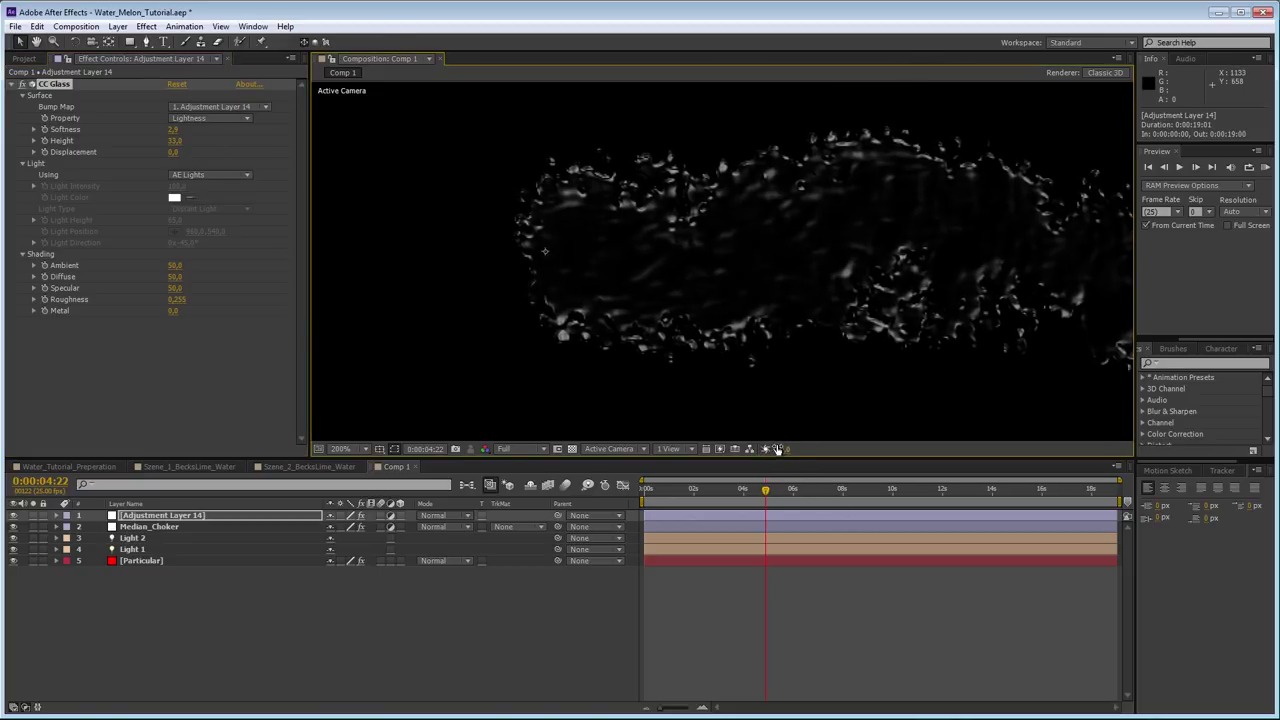
drag(783, 449, 796, 452)
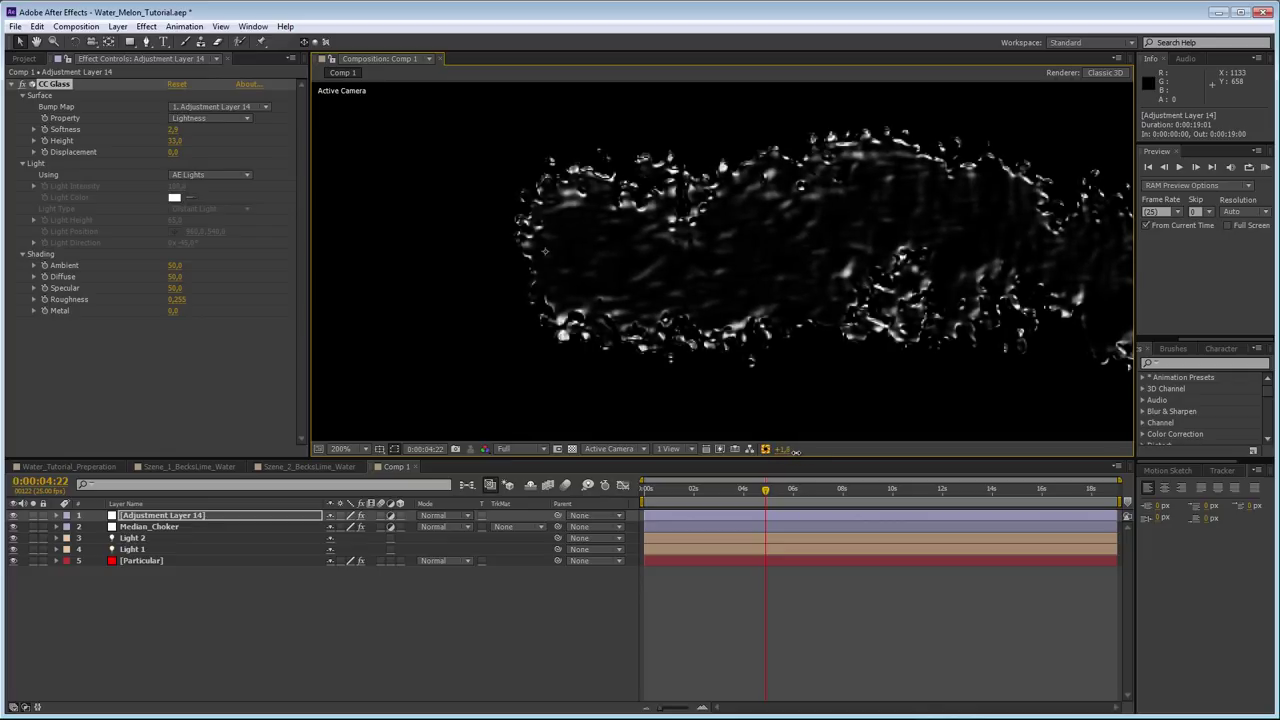
- Set CC Glass Specular to about 99 and Diffuse to 78 on the adjustment layer
drag(176, 288, 130, 281)
click(176, 287)
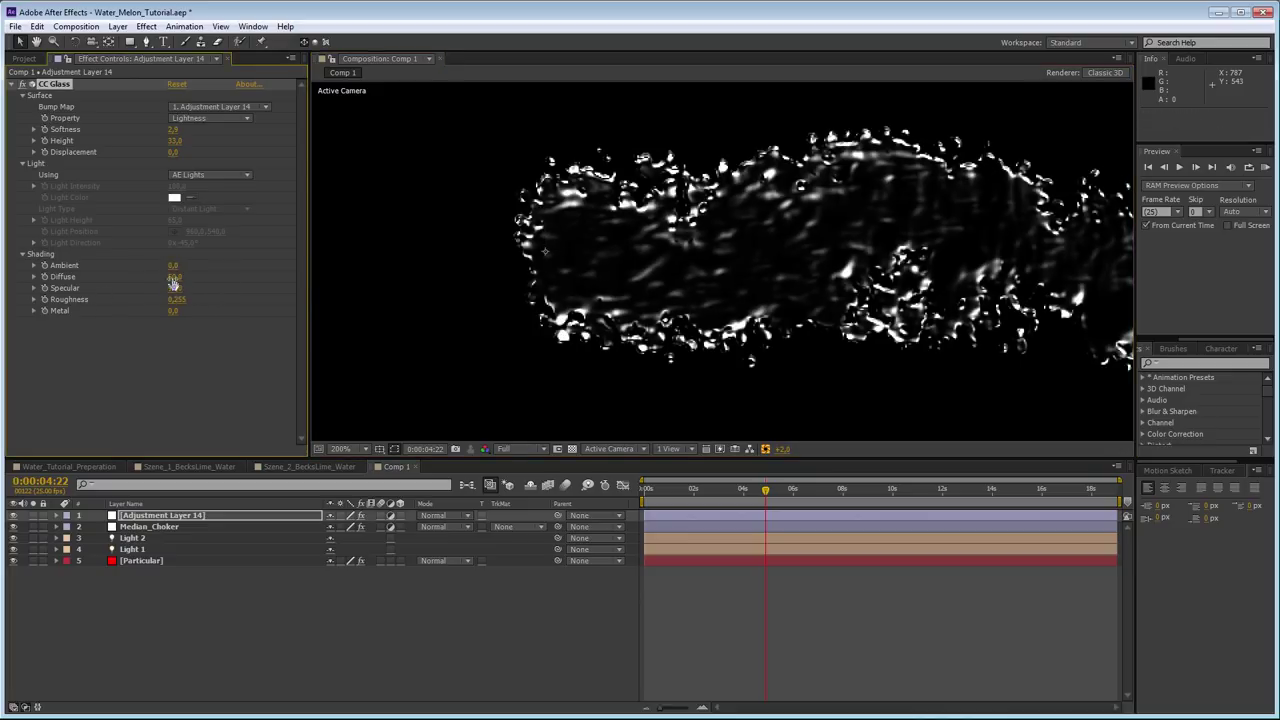
click(148, 538)
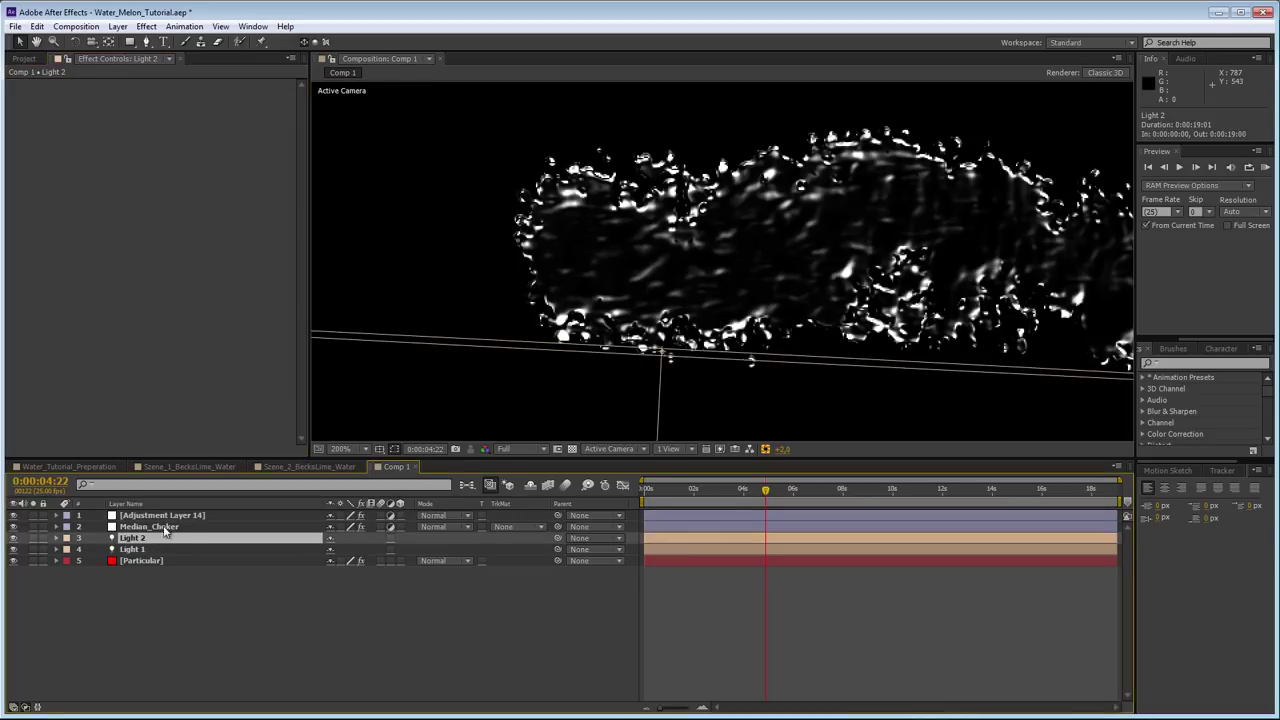
click(172, 516)
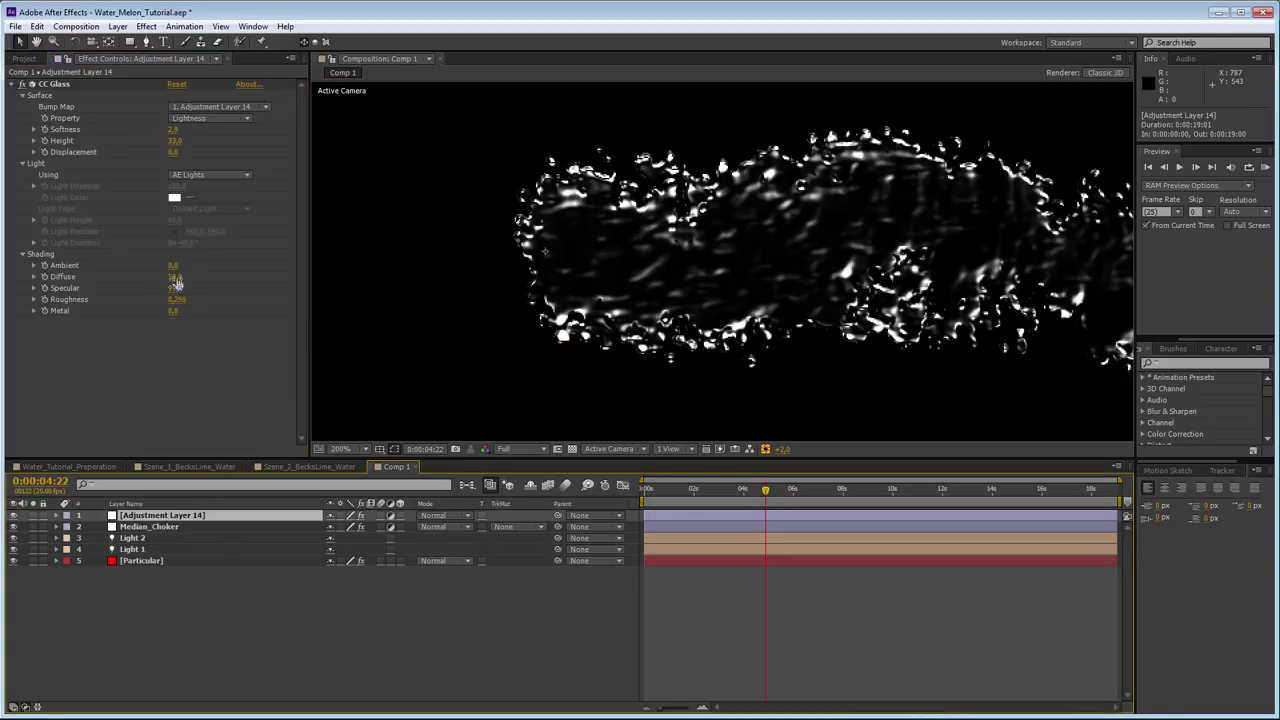
mouse_move(176, 278)
mouse_down()
mouse_move(126, 284)
mouse_move(198, 281)
mouse_move(181, 284)
mouse_up()
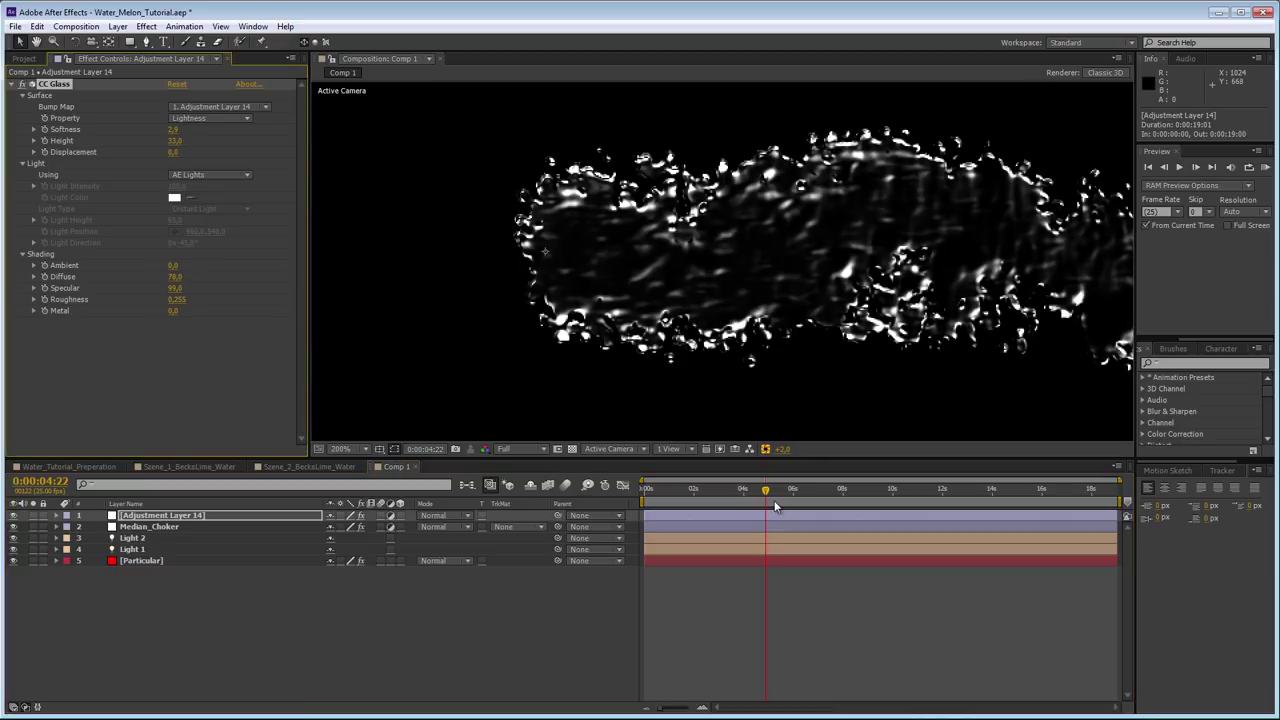
drag(766, 490, 737, 484)
- Scrub ahead past 0:00:07:07 to check the splash, then return to 0:00:06:22
scroll(651, 337, down, 1)
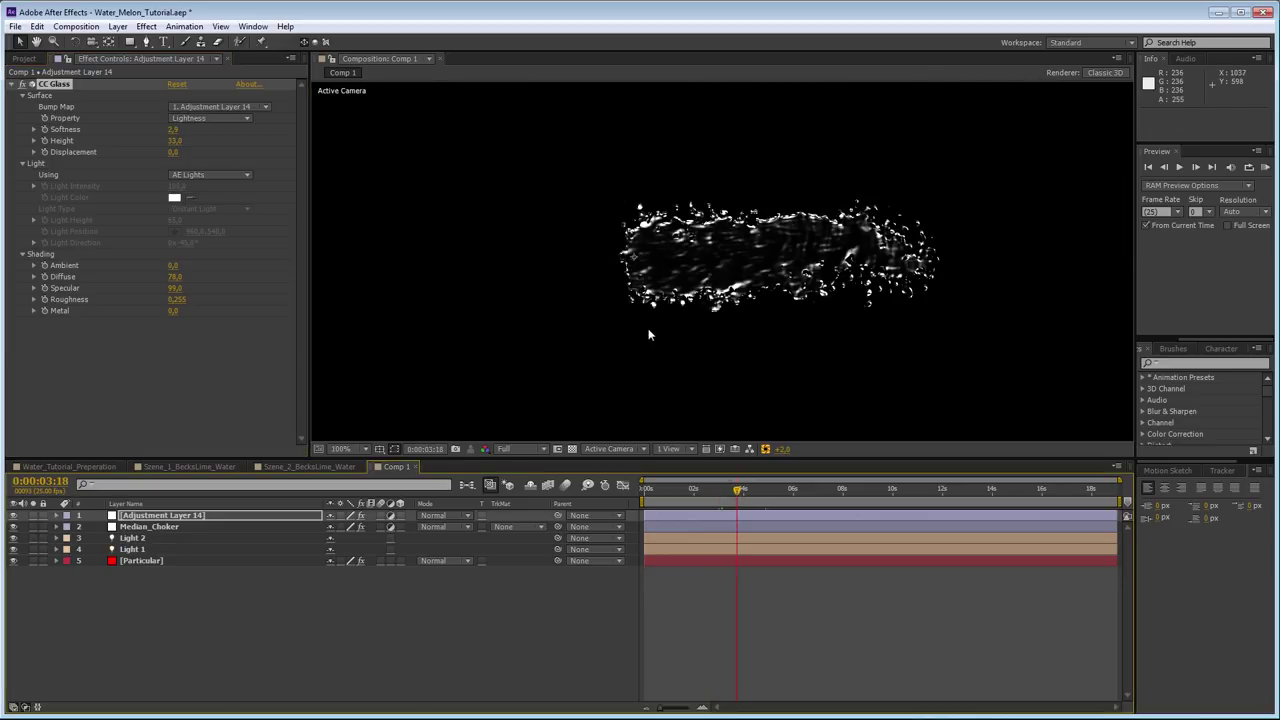
click(772, 495)
click(825, 495)
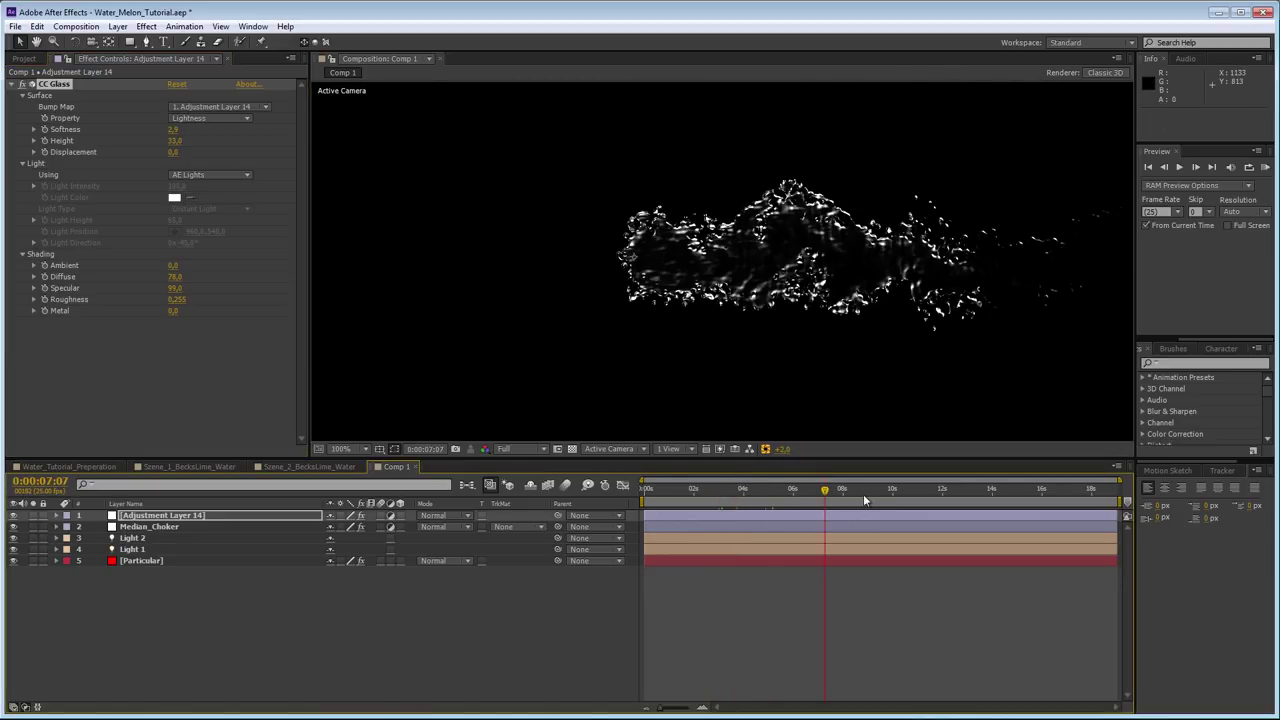
click(865, 494)
click(812, 490)
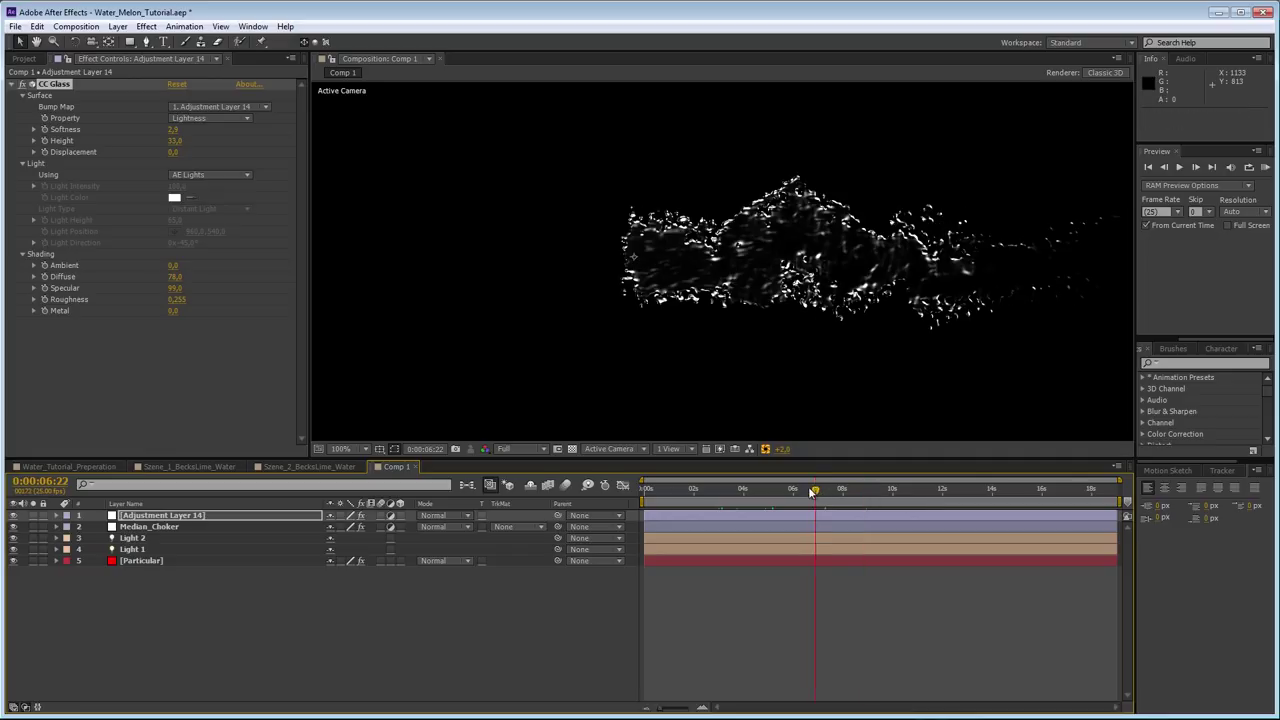
- Add Stylize > Glow to the adjustment layer with Glow Radius 14 and Glow Intensity 0.8
right_click(142, 376)
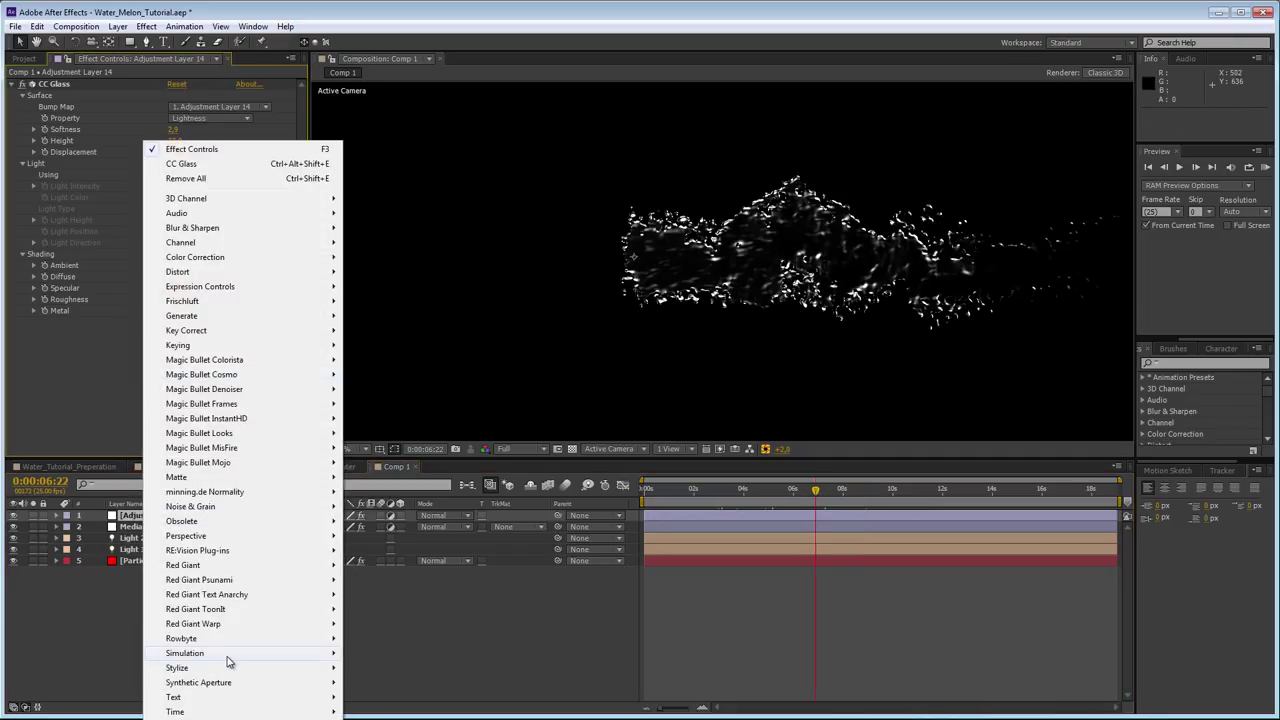
mouse_move(317, 664)
click(406, 569)
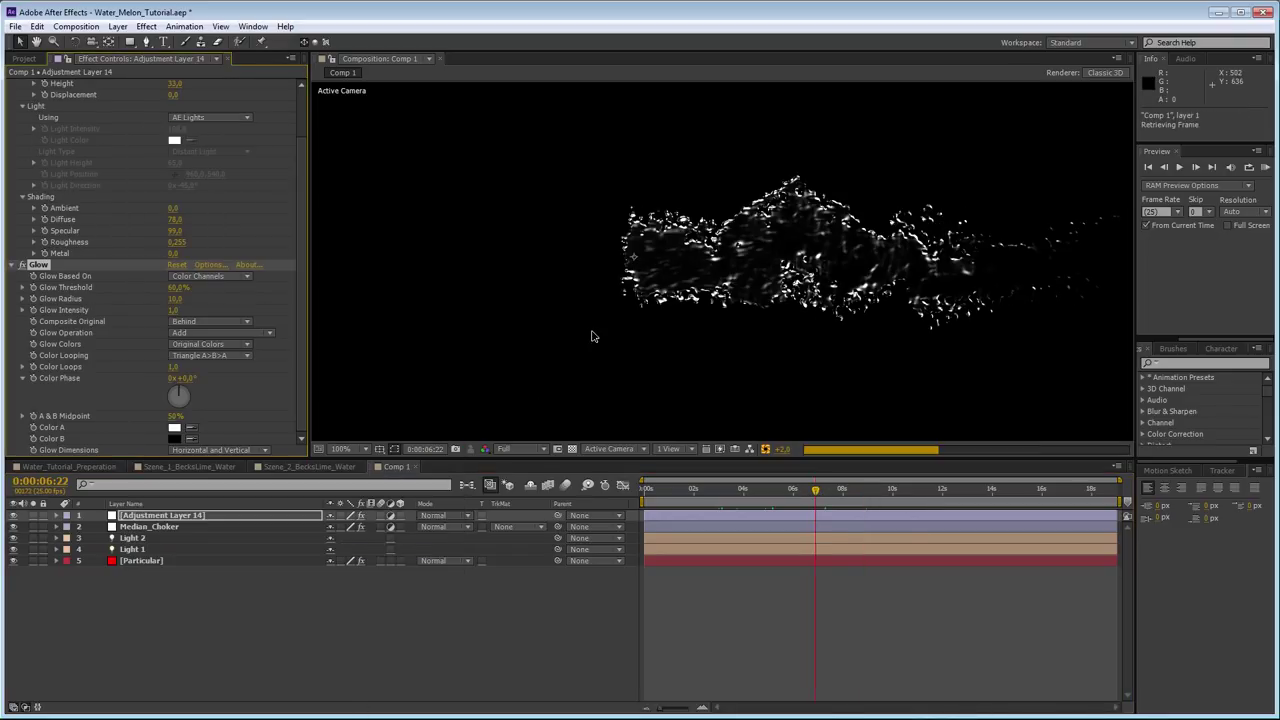
key(period)
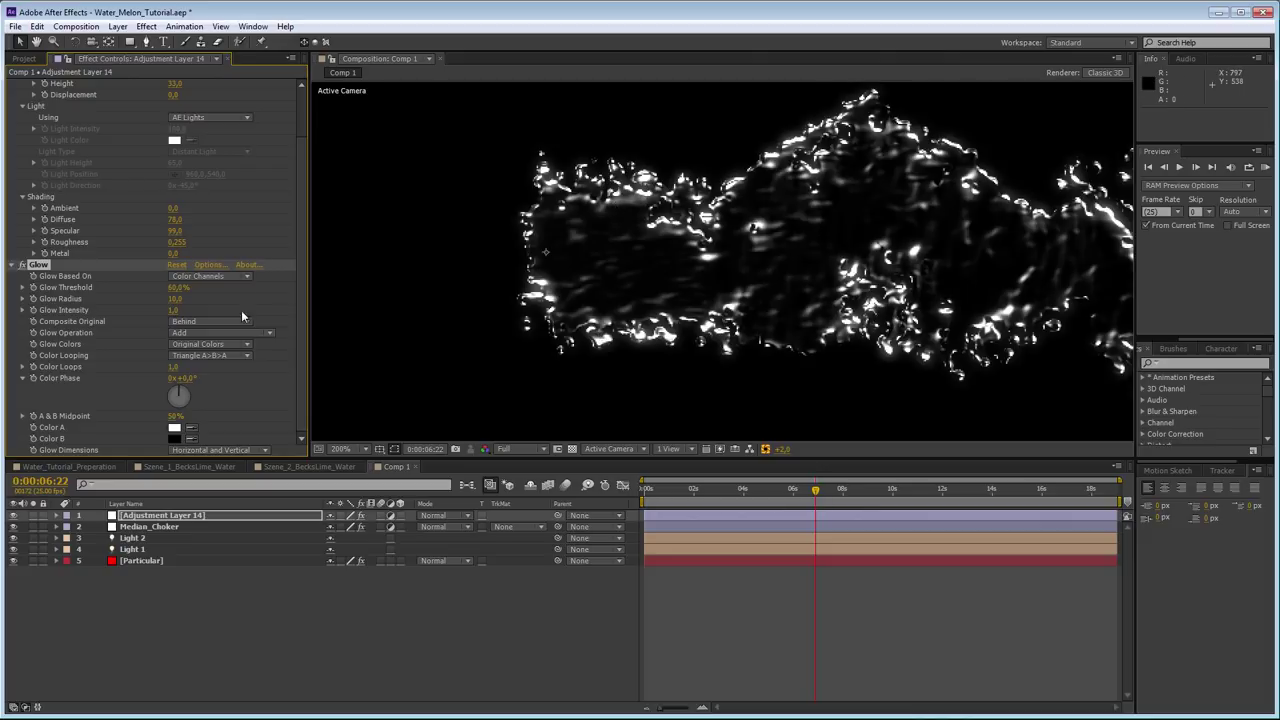
mouse_move(174, 298)
mouse_down()
mouse_move(186, 298)
mouse_move(156, 325)
mouse_move(182, 287)
mouse_move(170, 298)
mouse_up()
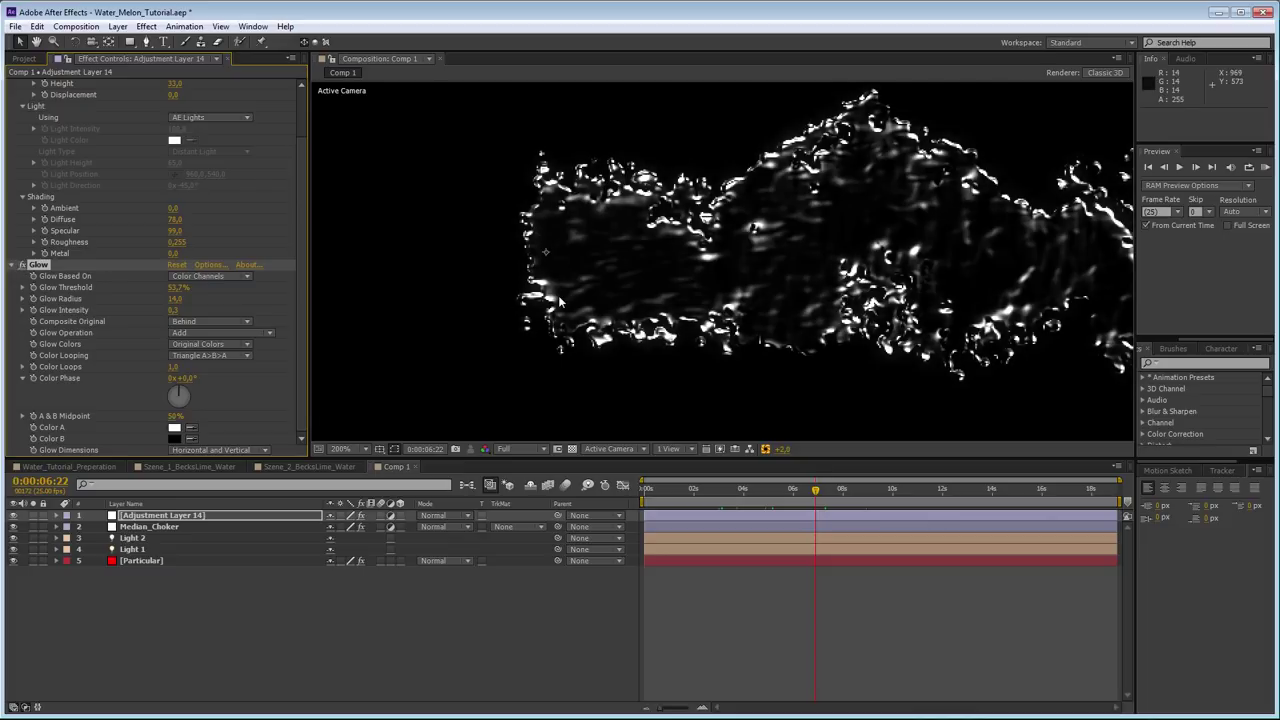
scroll(562, 397, down, 1)
click(157, 558)
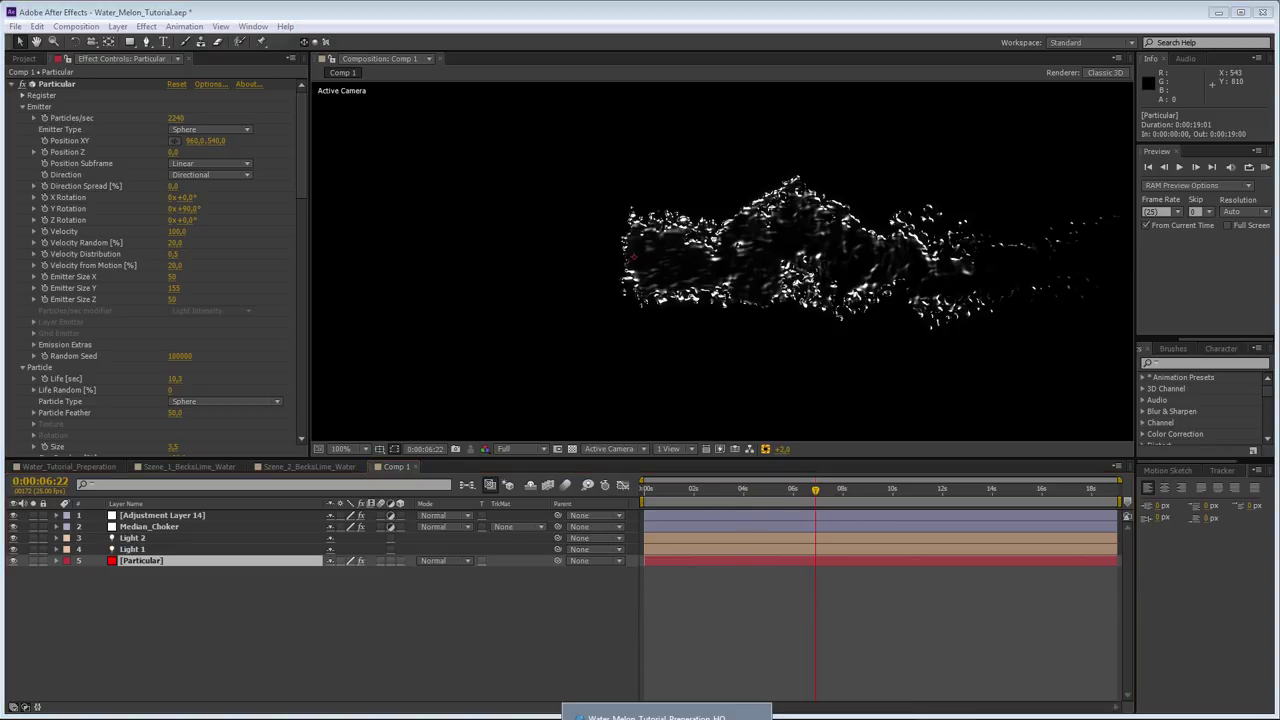
click(600, 714)
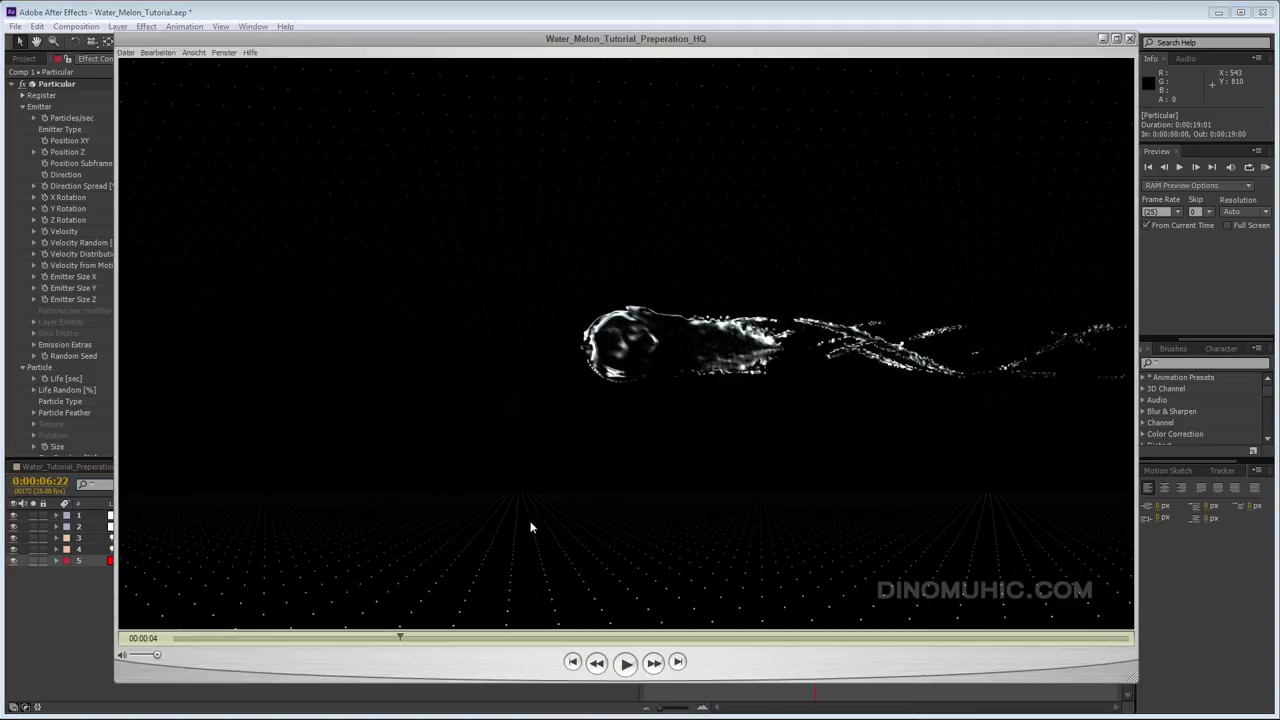
drag(410, 641, 495, 638)
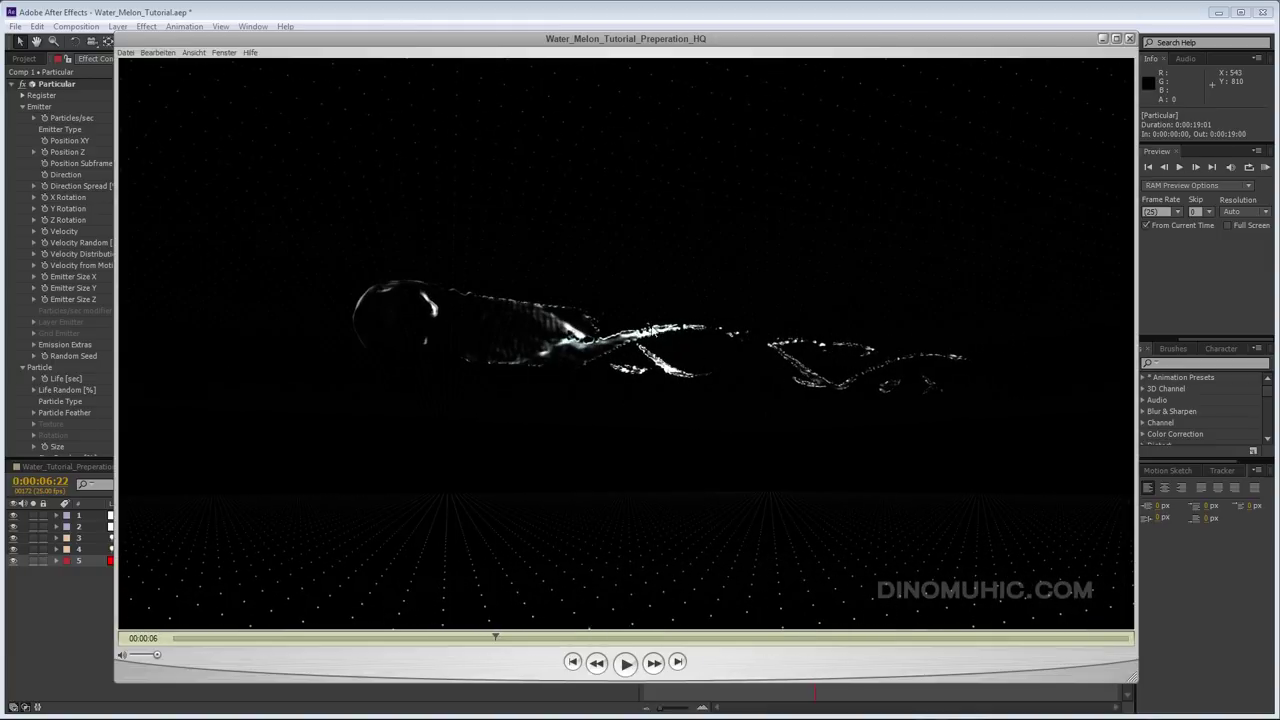
drag(500, 637, 600, 640)
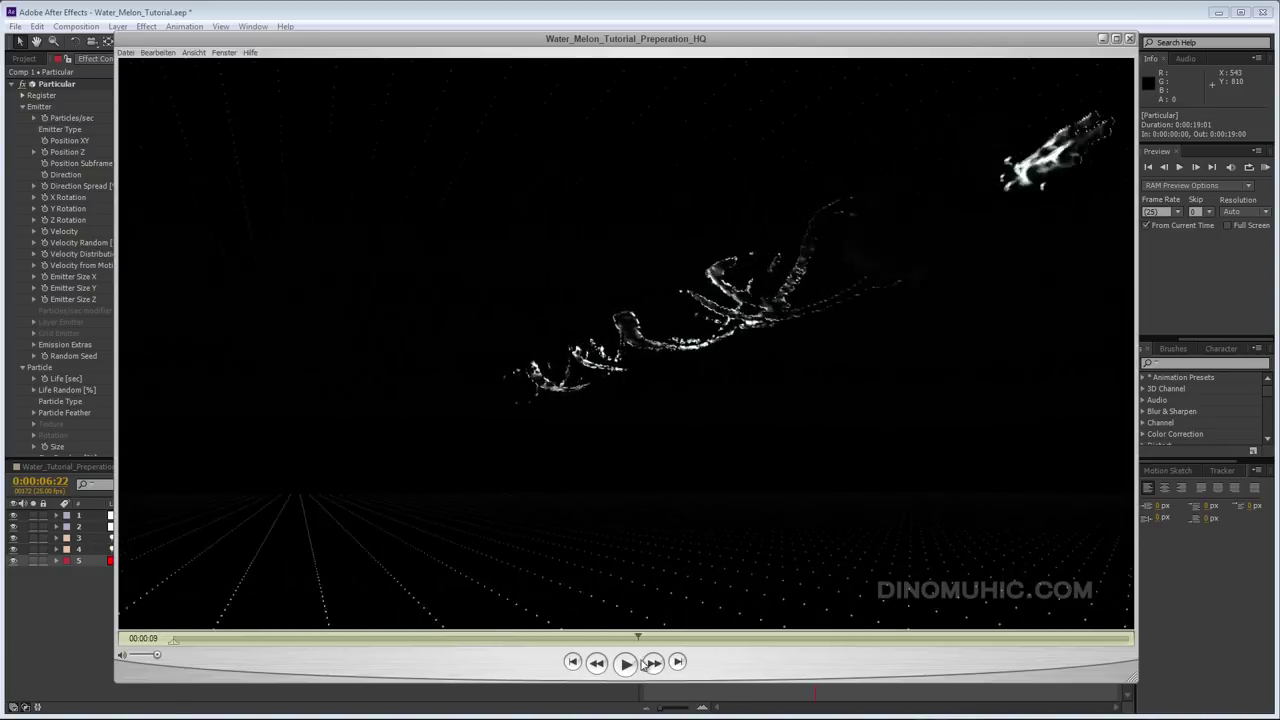
click(597, 662)
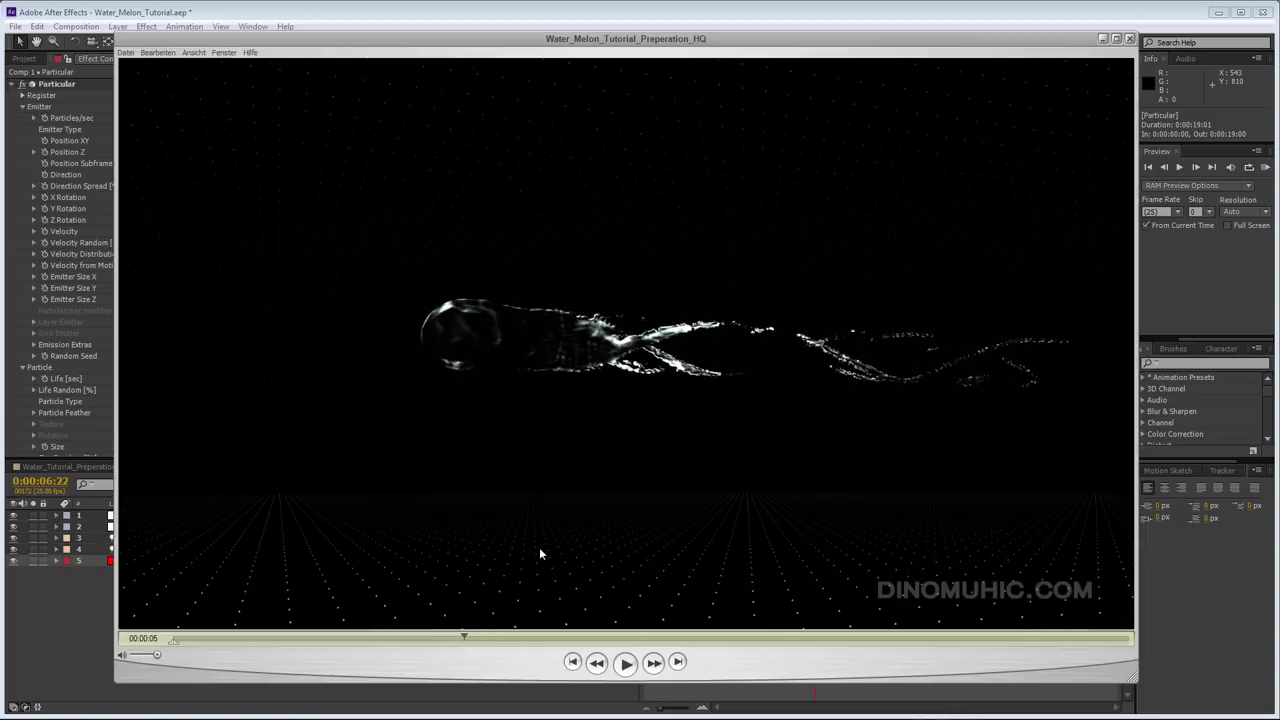
click(1105, 39)
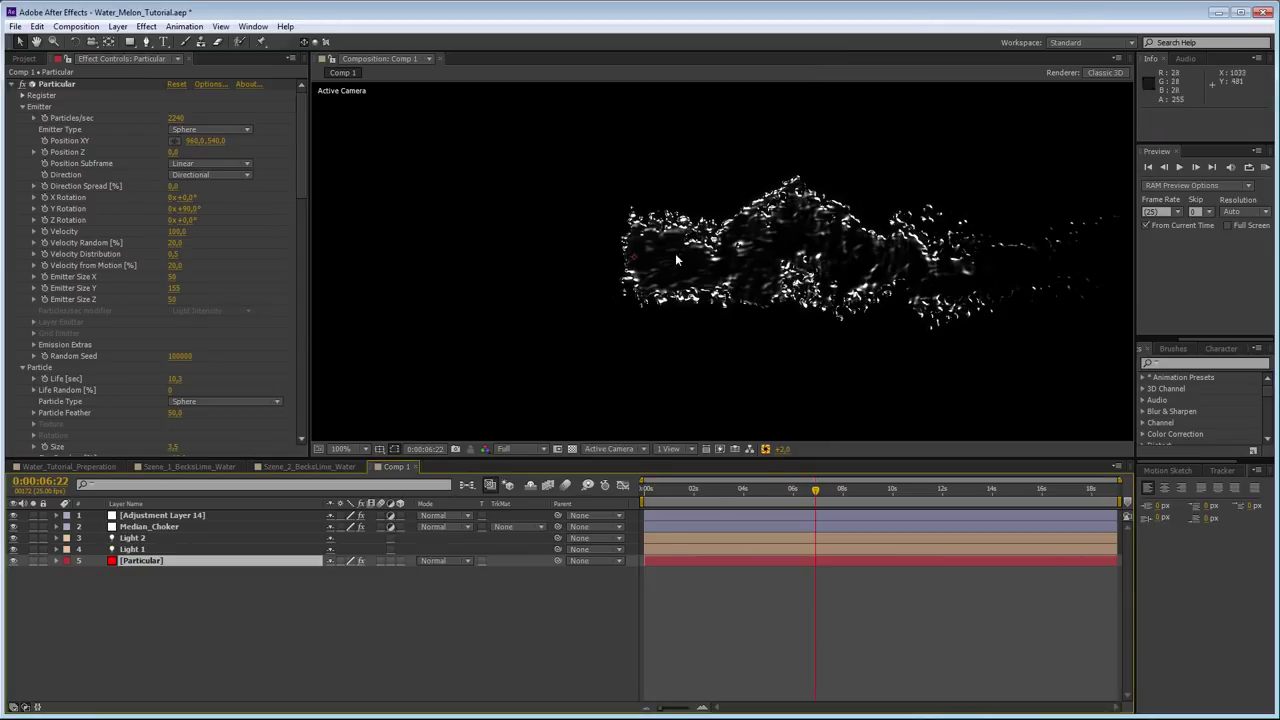
- Search the Project panel for 'emit' and select Custom_Emitter_05 among the emitter comps
click(383, 648)
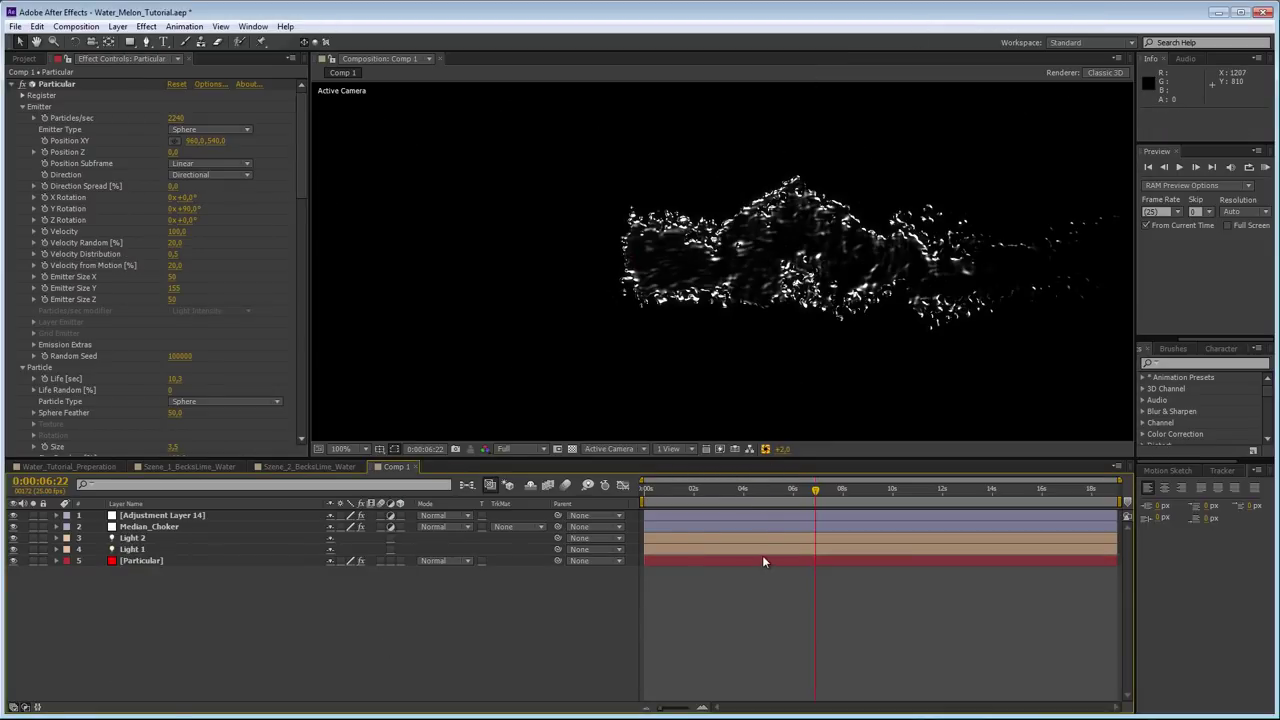
click(142, 562)
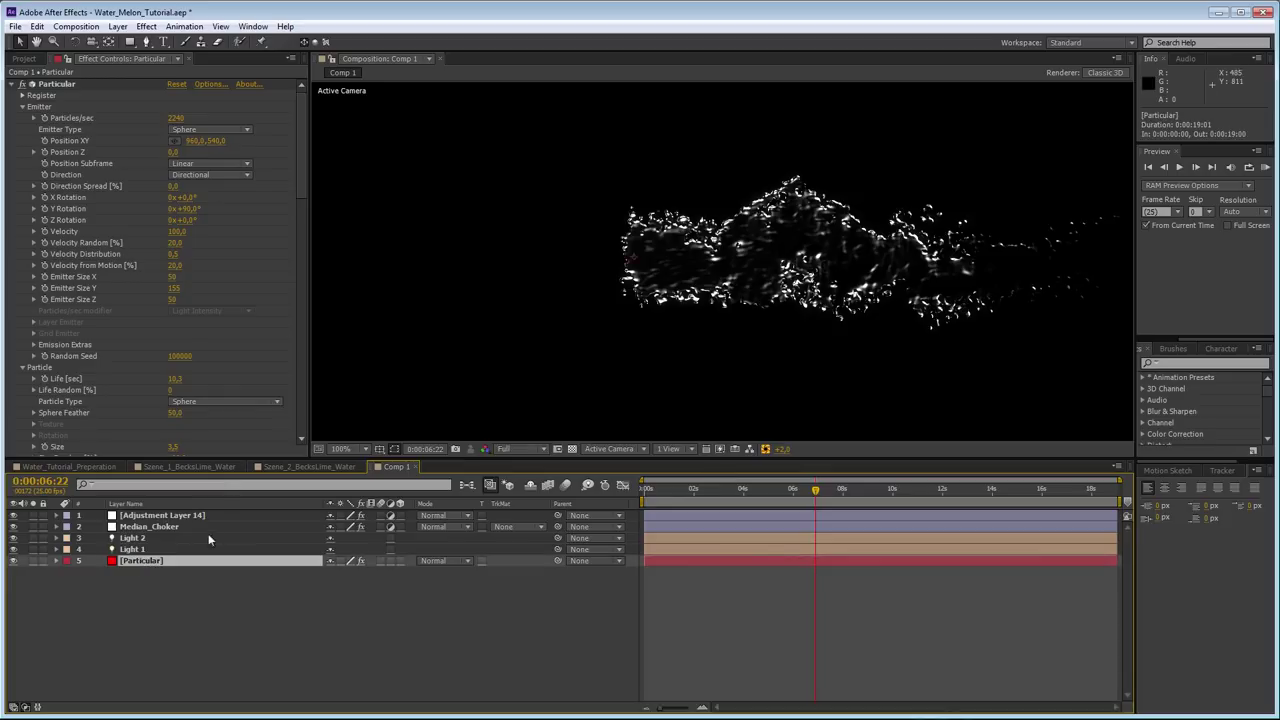
click(26, 58)
click(106, 147)
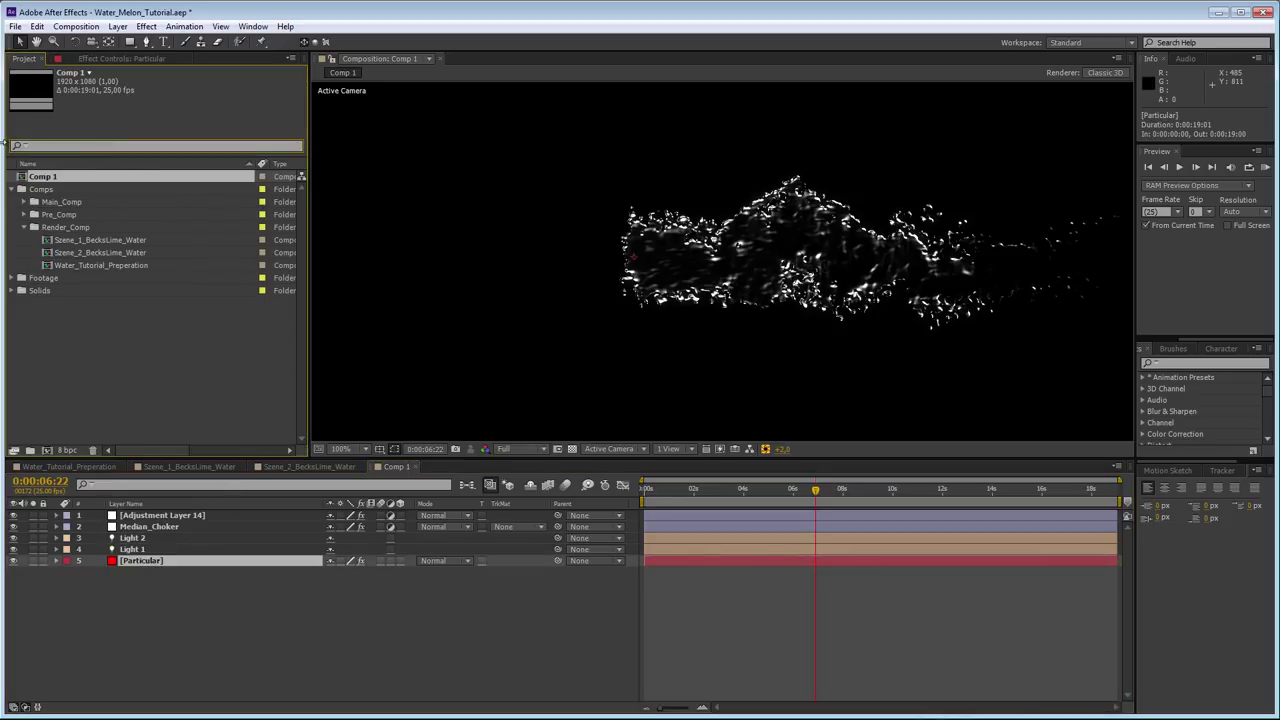
text(emit)
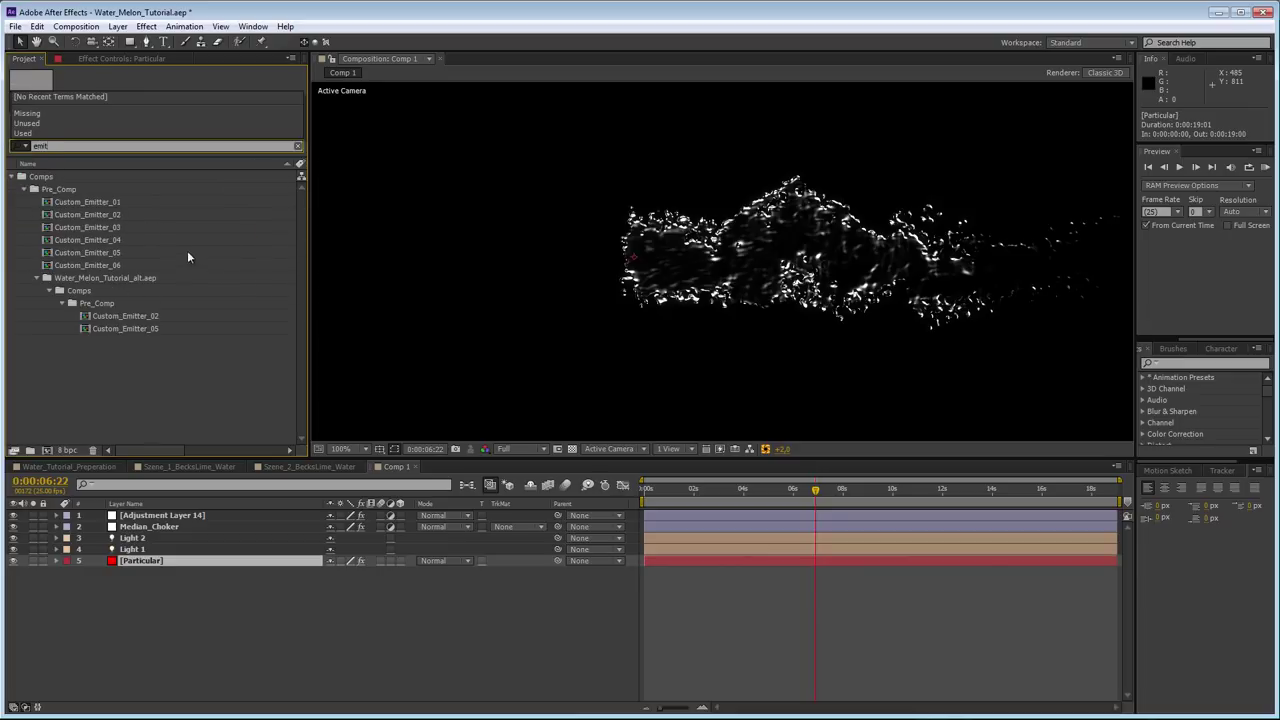
click(114, 252)
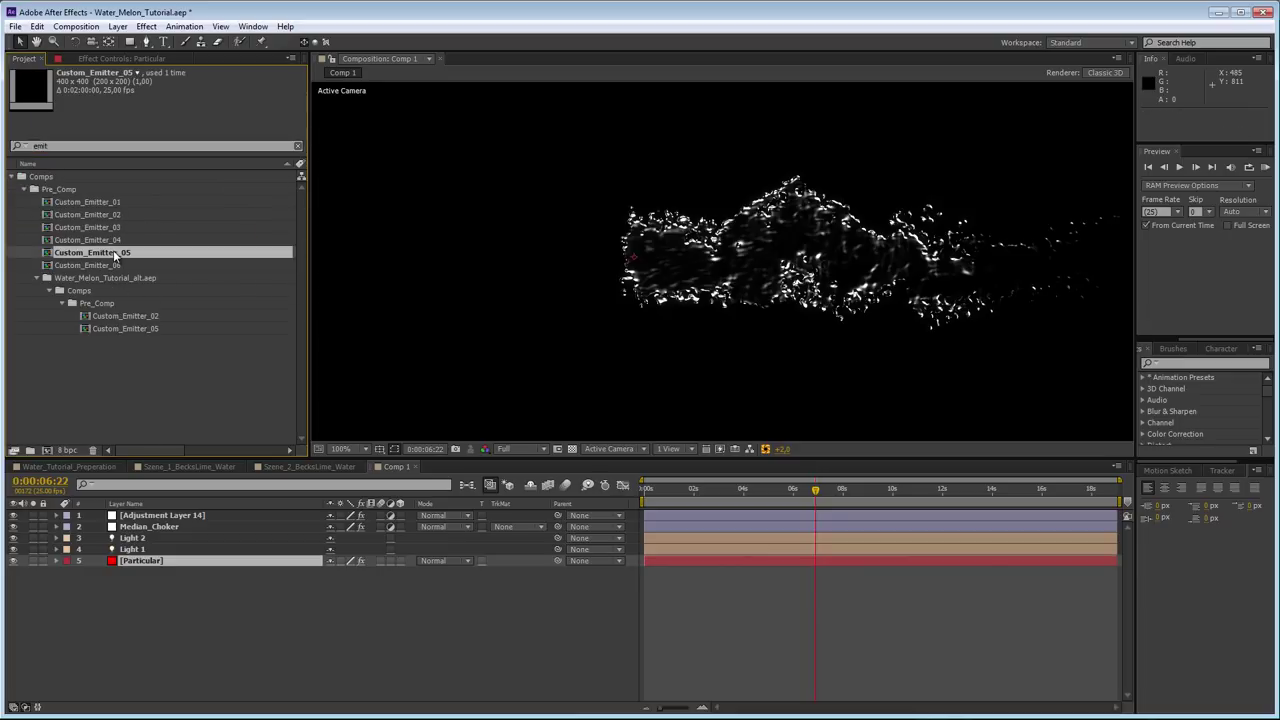
- Open Custom_Emitter_05, check its 400×400 25 fps settings, and select White Solid 2
double_click(113, 250)
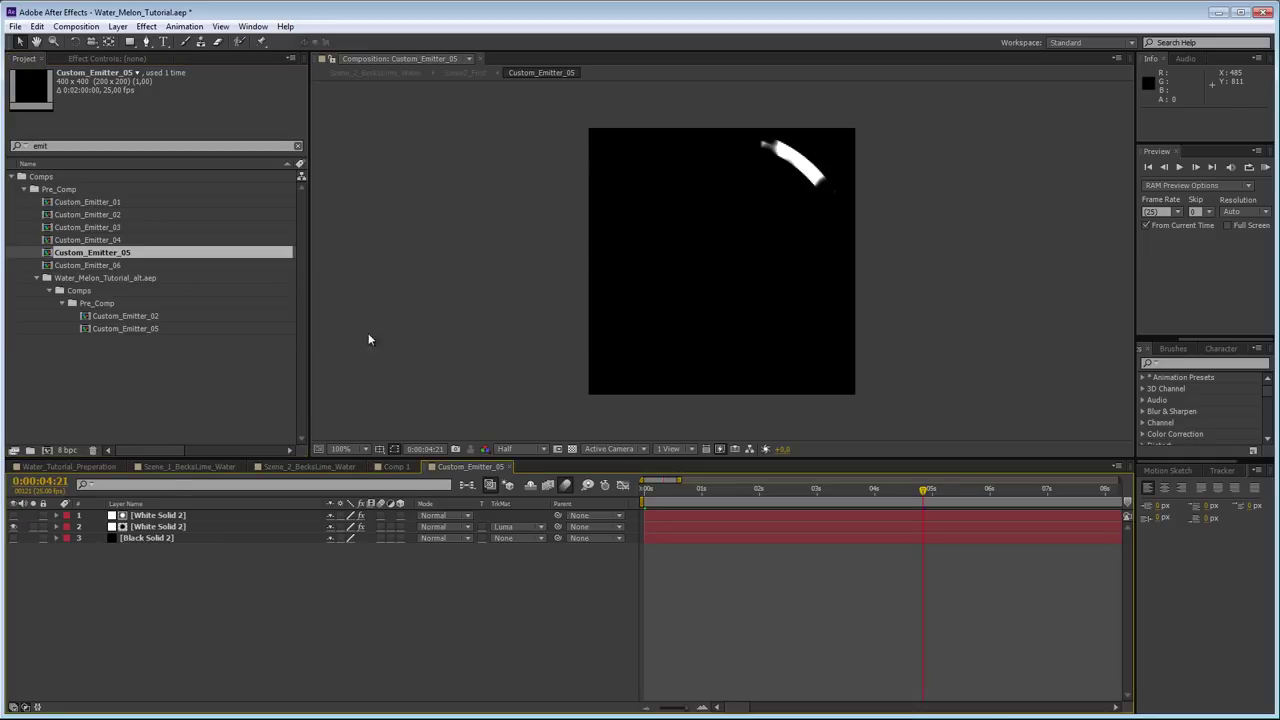
drag(737, 492, 704, 490)
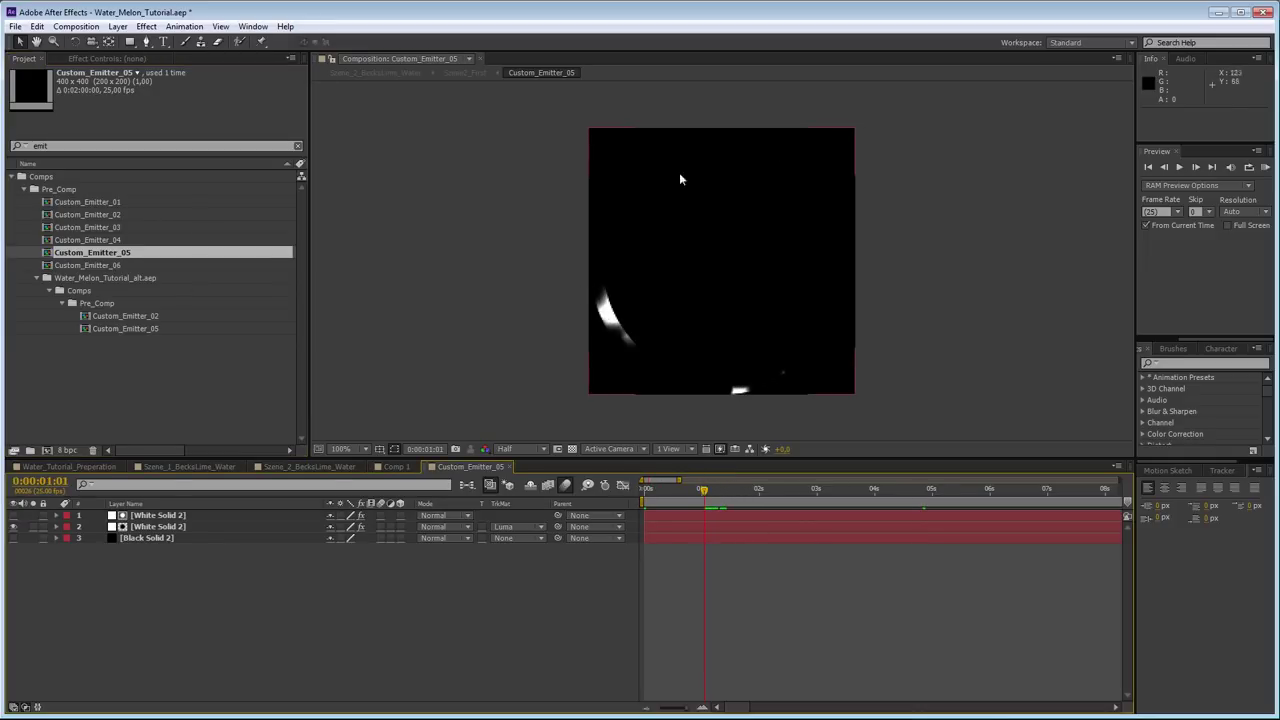
key(ctrl+k)
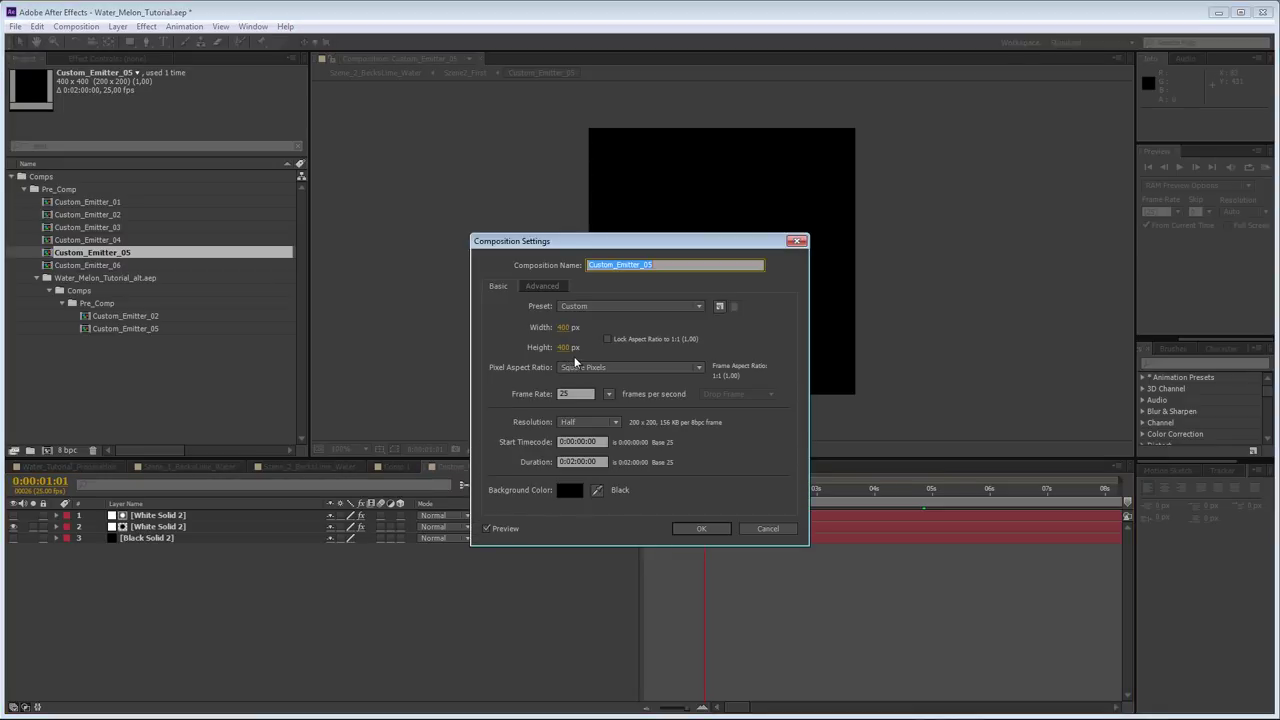
click(778, 532)
drag(708, 486, 776, 479)
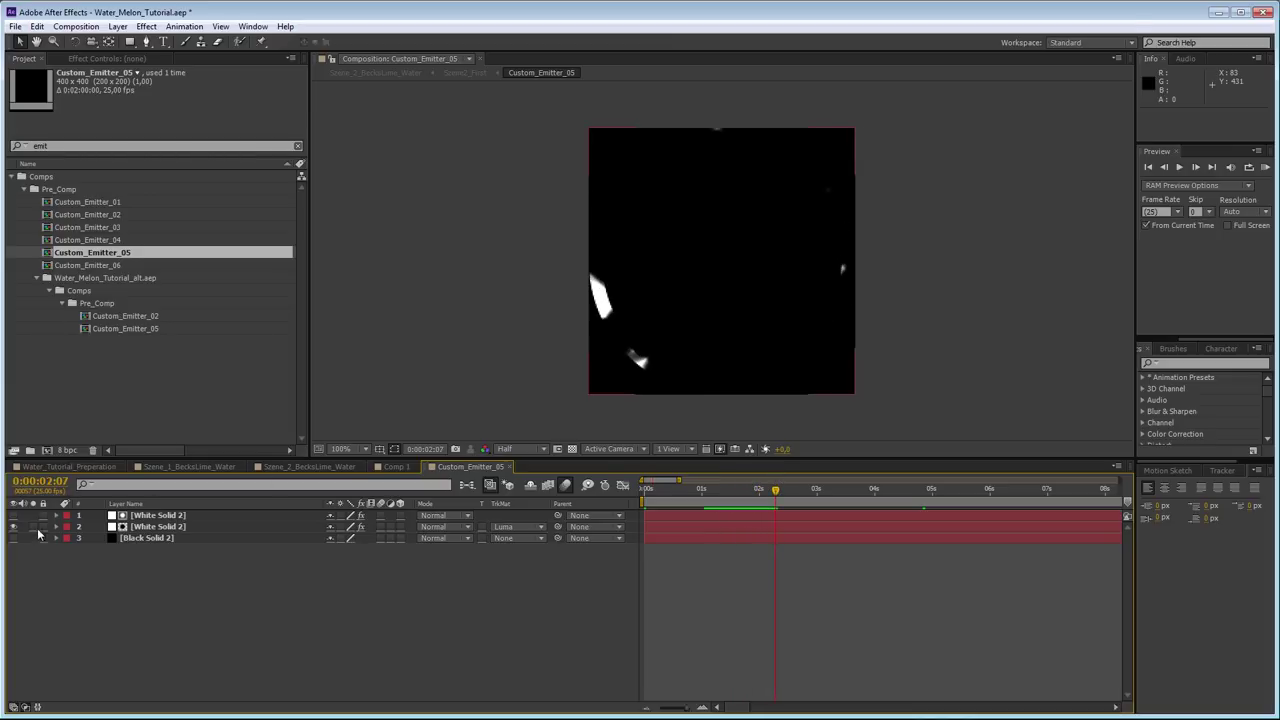
click(193, 529)
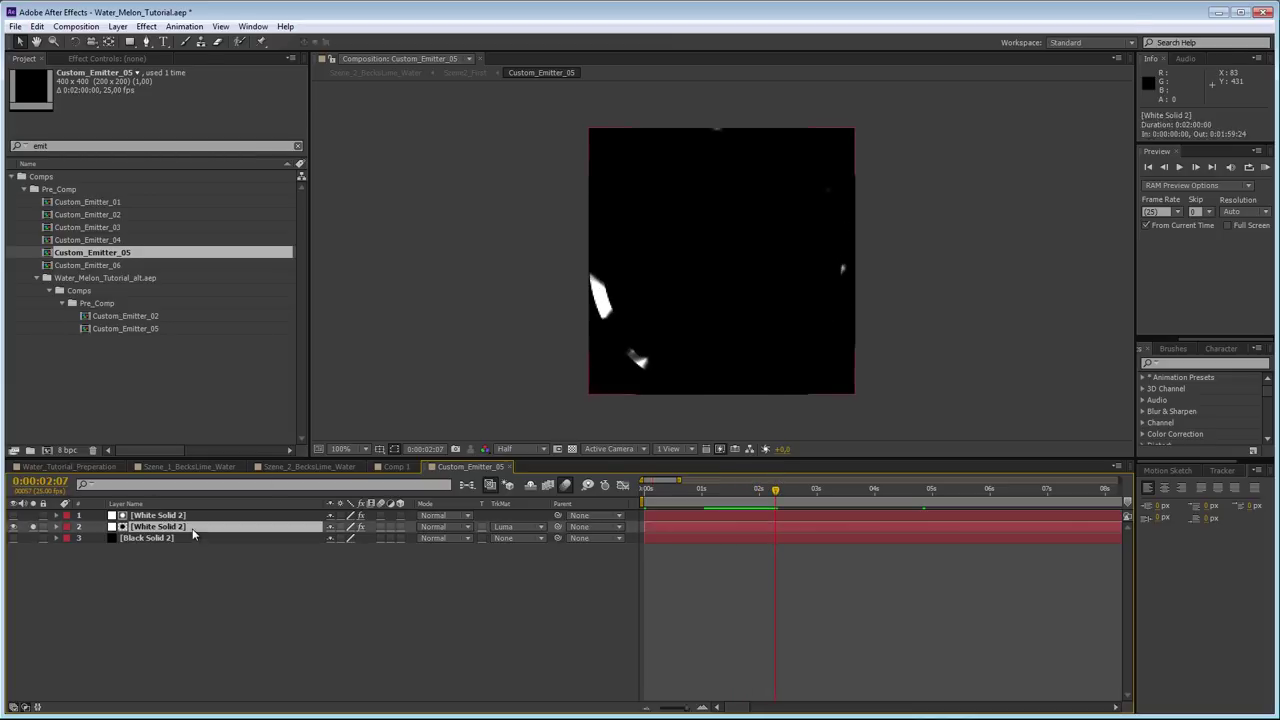
- Remove White Solid 2's luma matte, reveal its two masks, and turn on the transparency grid
click(515, 527)
click(518, 540)
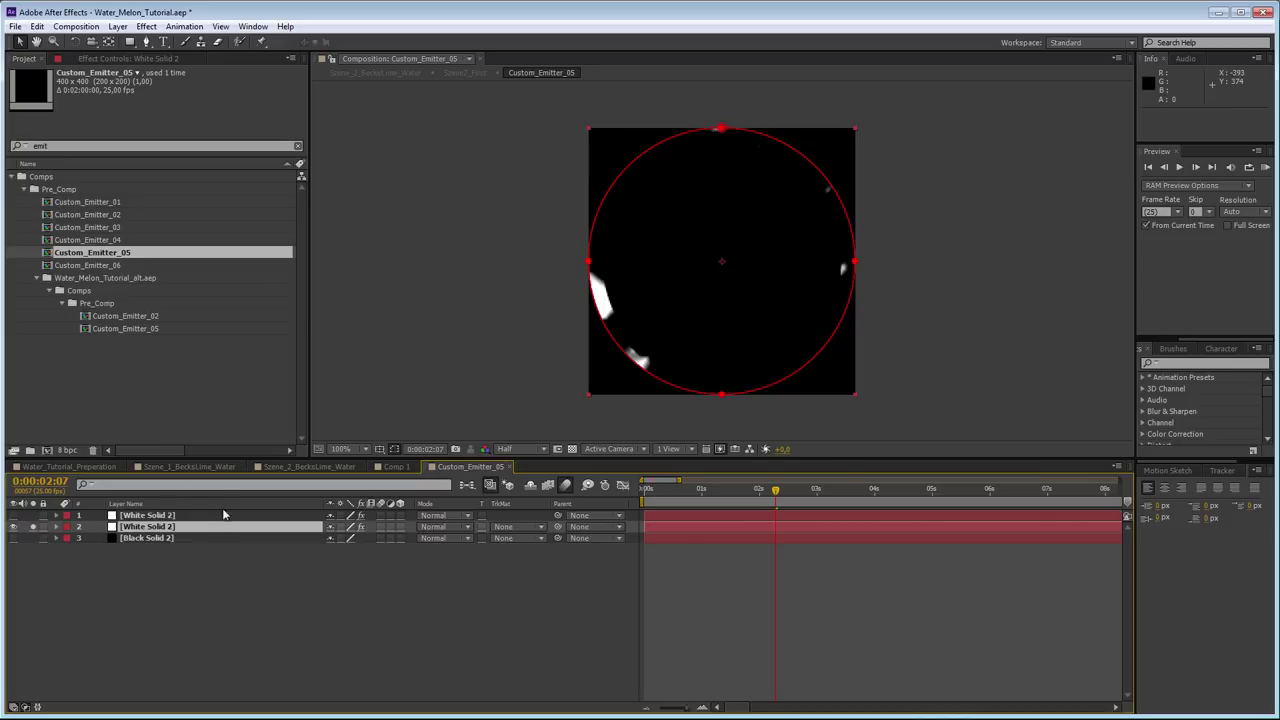
key(m)
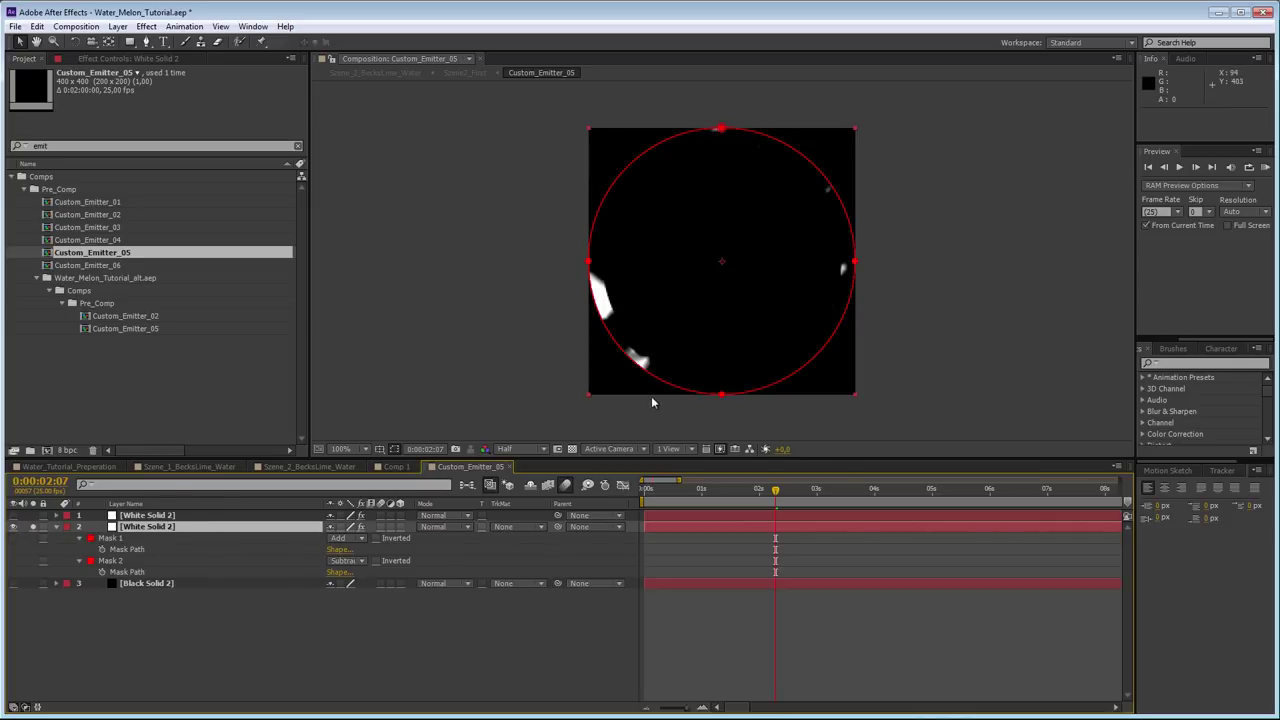
click(571, 448)
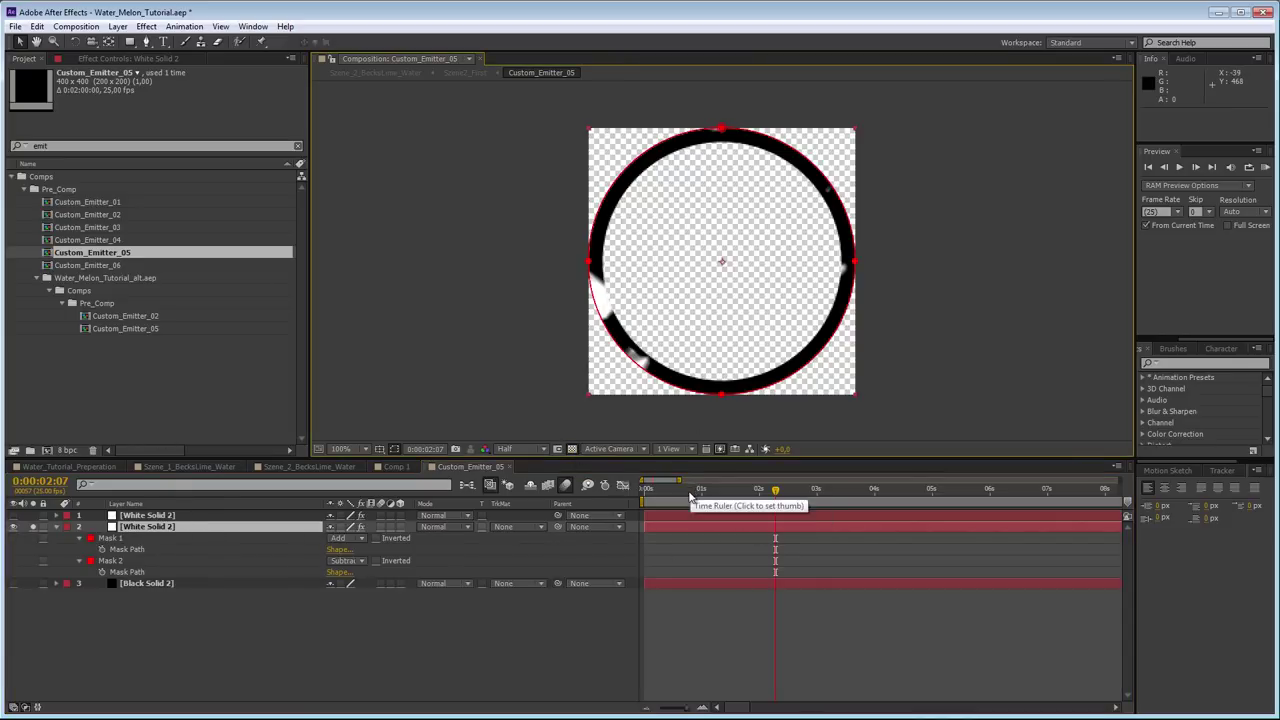
drag(690, 490, 760, 497)
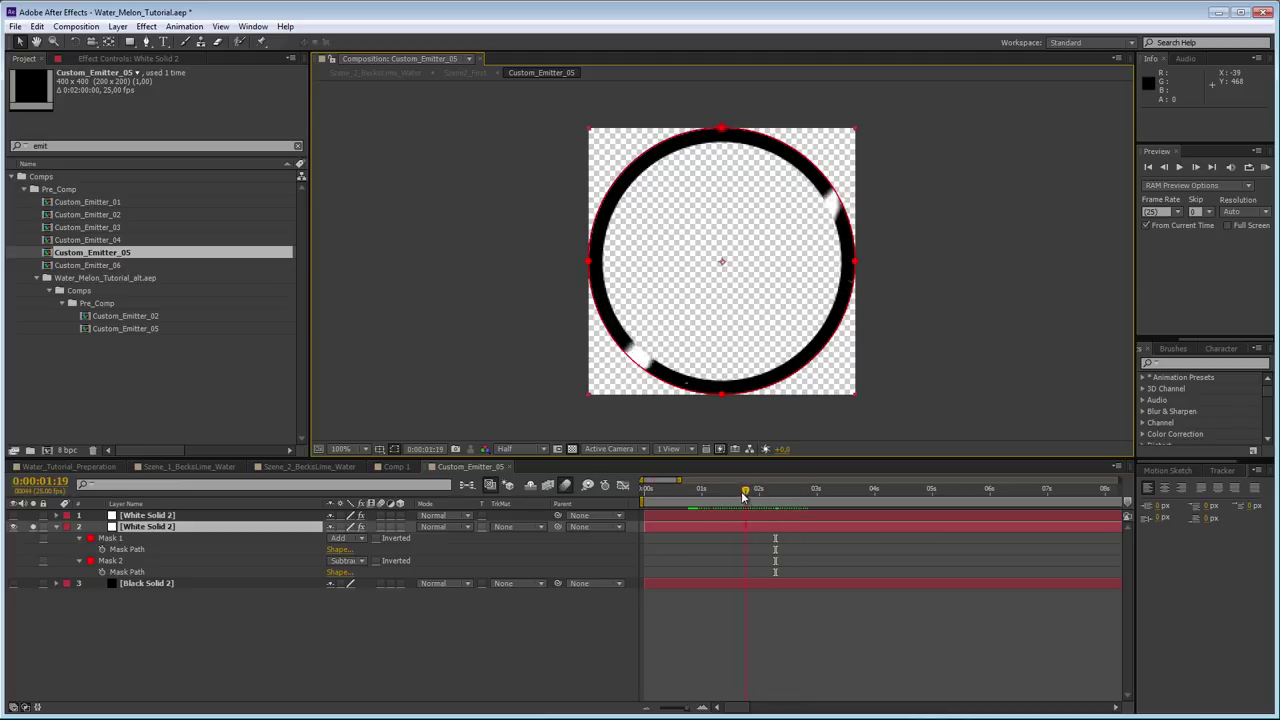
click(637, 473)
click(130, 58)
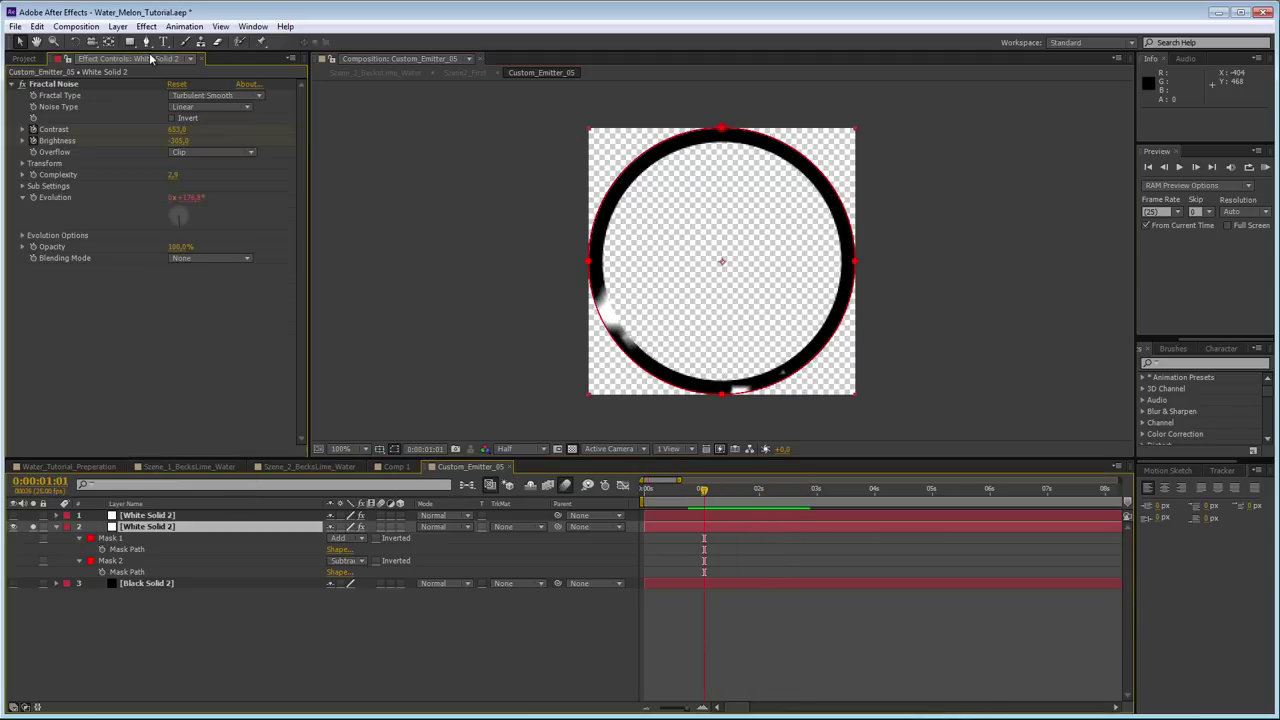
- Reveal Fractal Noise's animated properties with U, then view the Szene_1_BecksLime_Water reference from the start
click(57, 84)
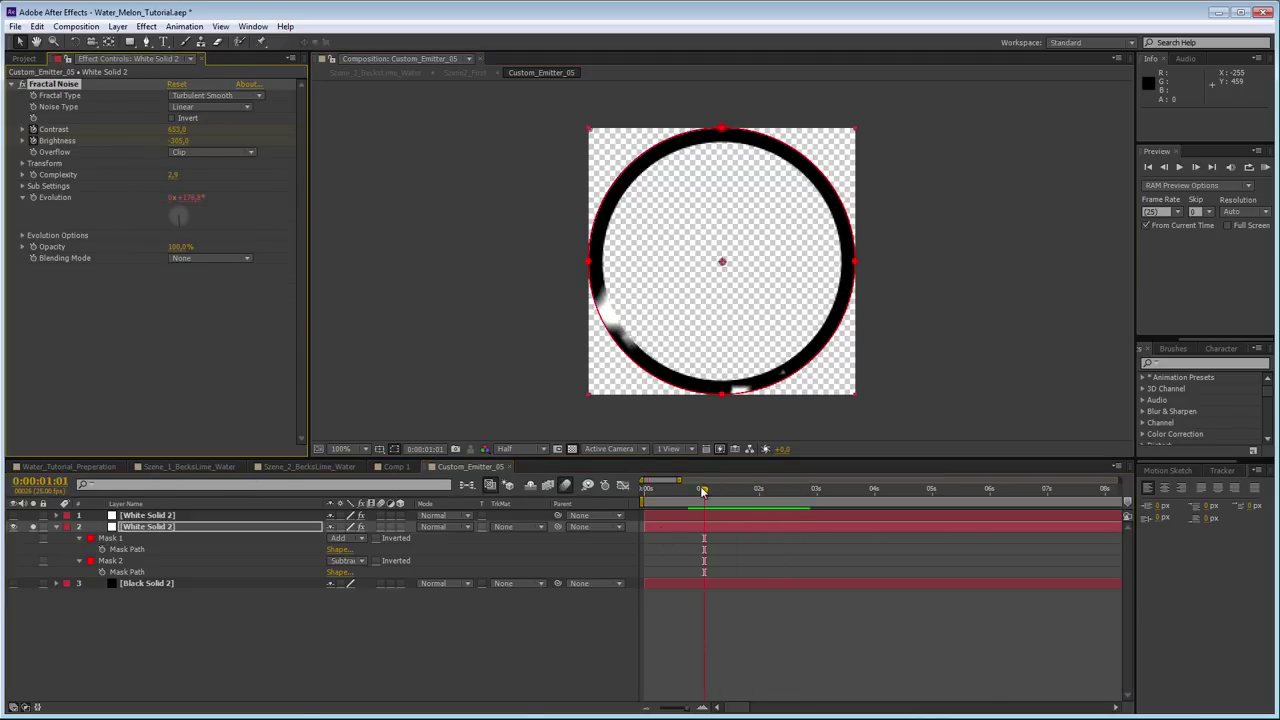
drag(703, 490, 798, 492)
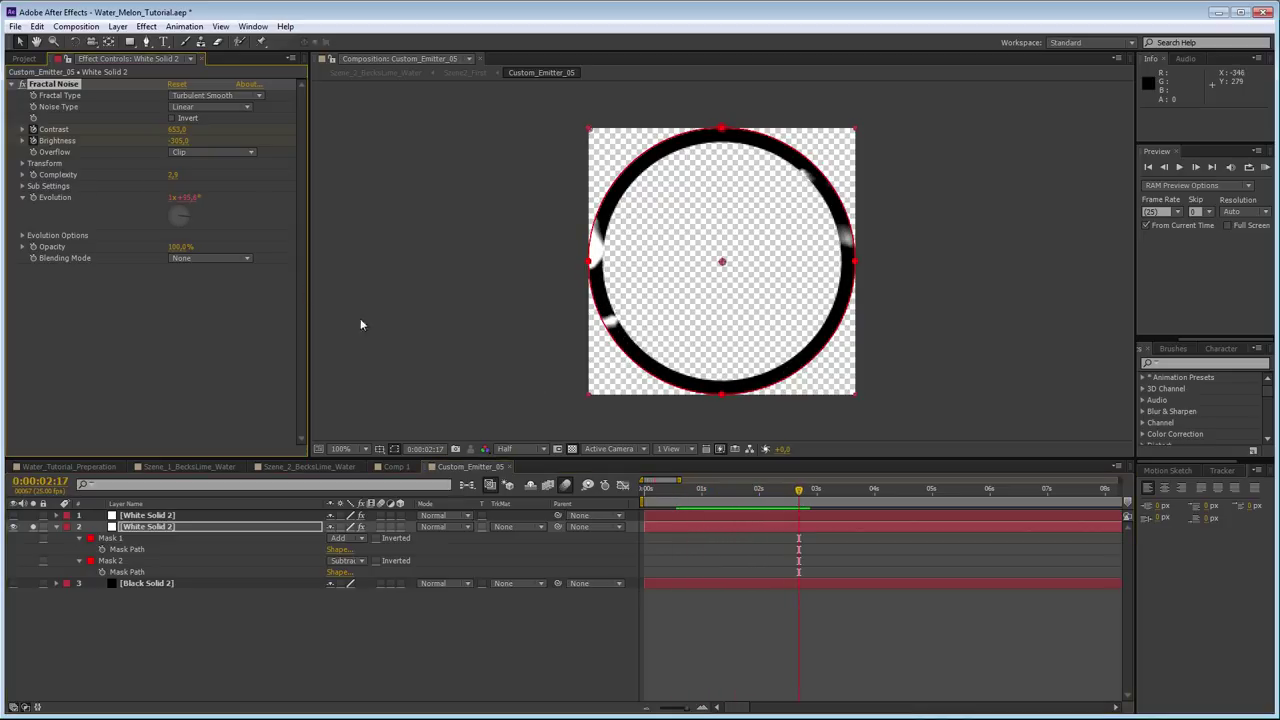
key(u)
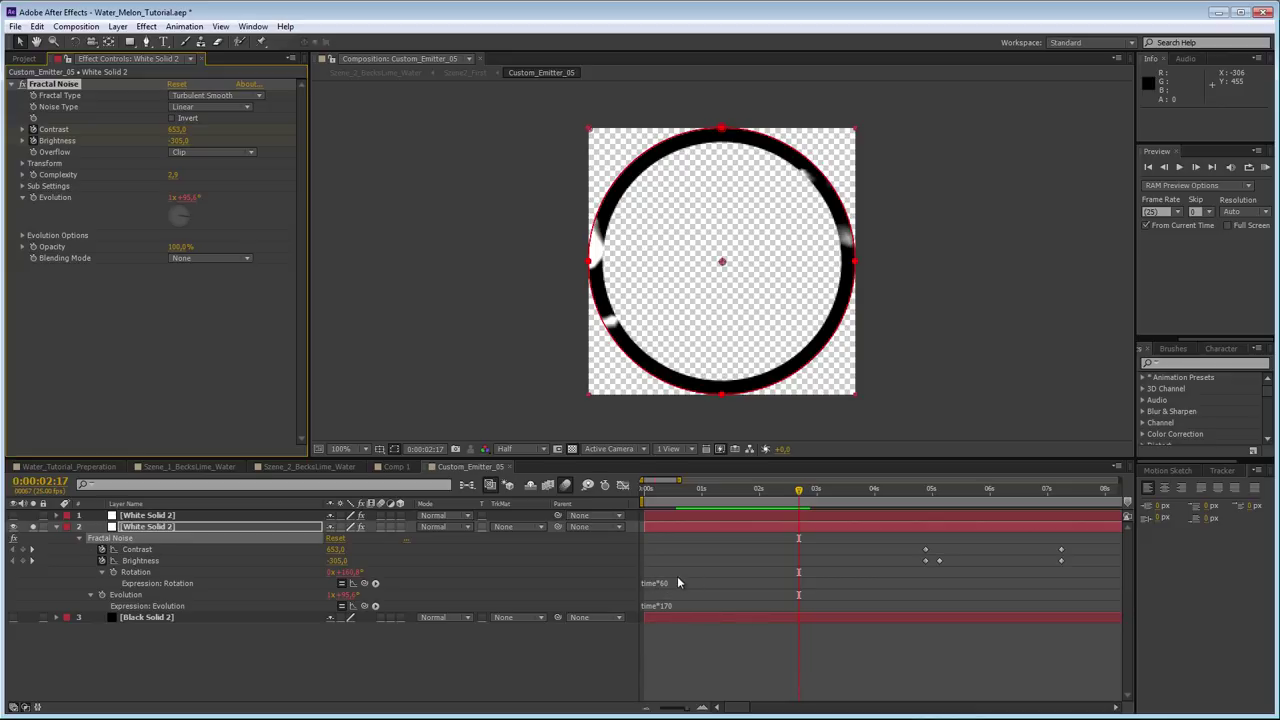
mouse_move(743, 490)
mouse_down()
mouse_move(986, 489)
mouse_move(941, 489)
mouse_up()
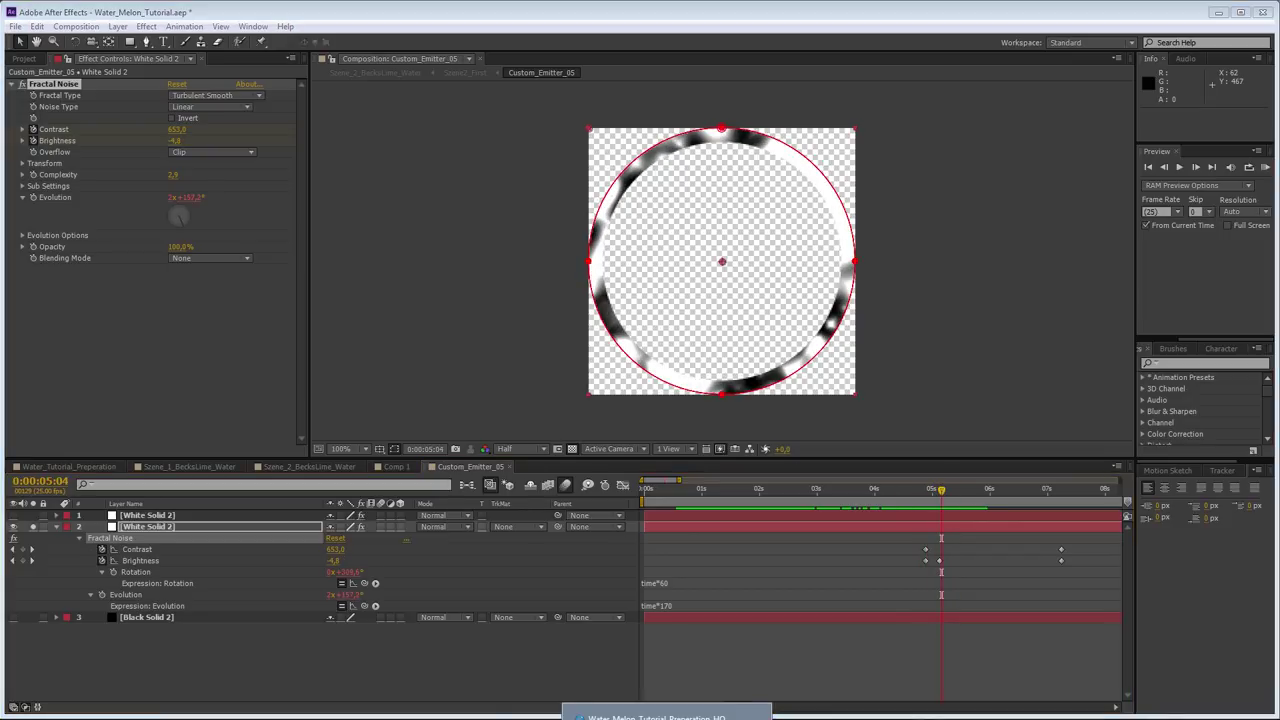
click(667, 716)
click(364, 614)
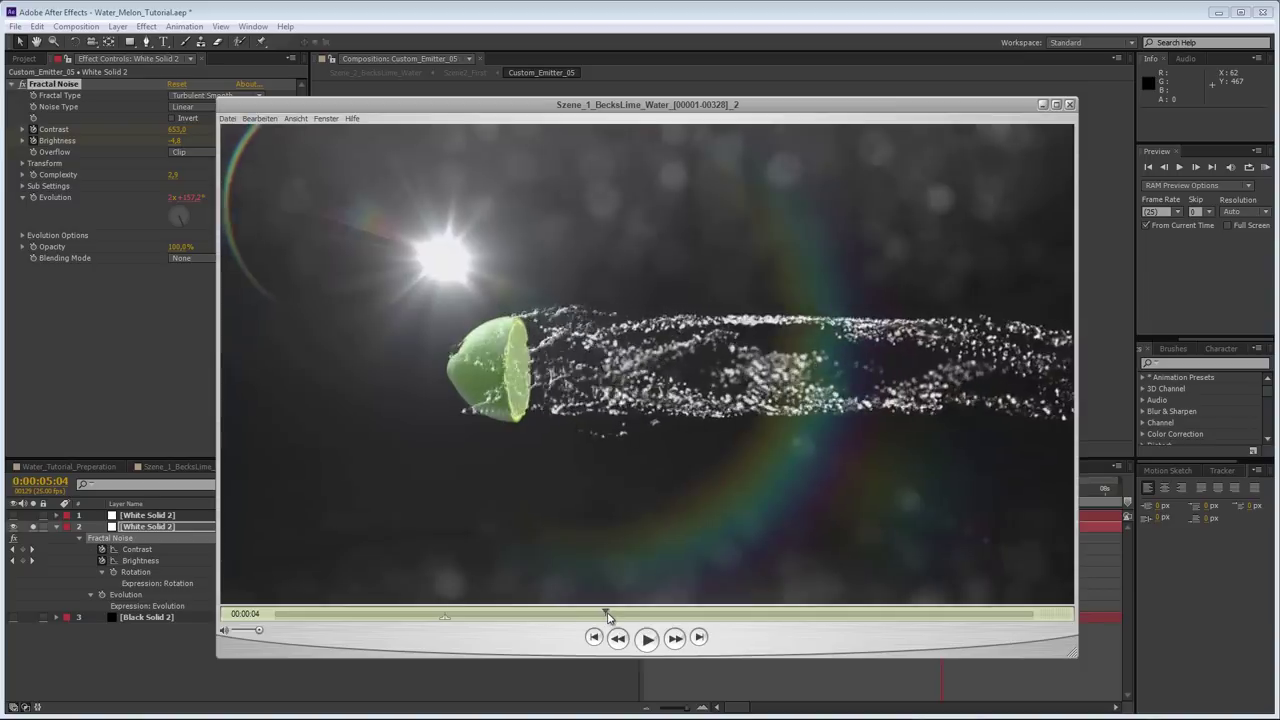
drag(703, 614, 738, 613)
- Close the reference video and set White Solid 2's track matte to Luma Matte, showing source names
click(978, 3)
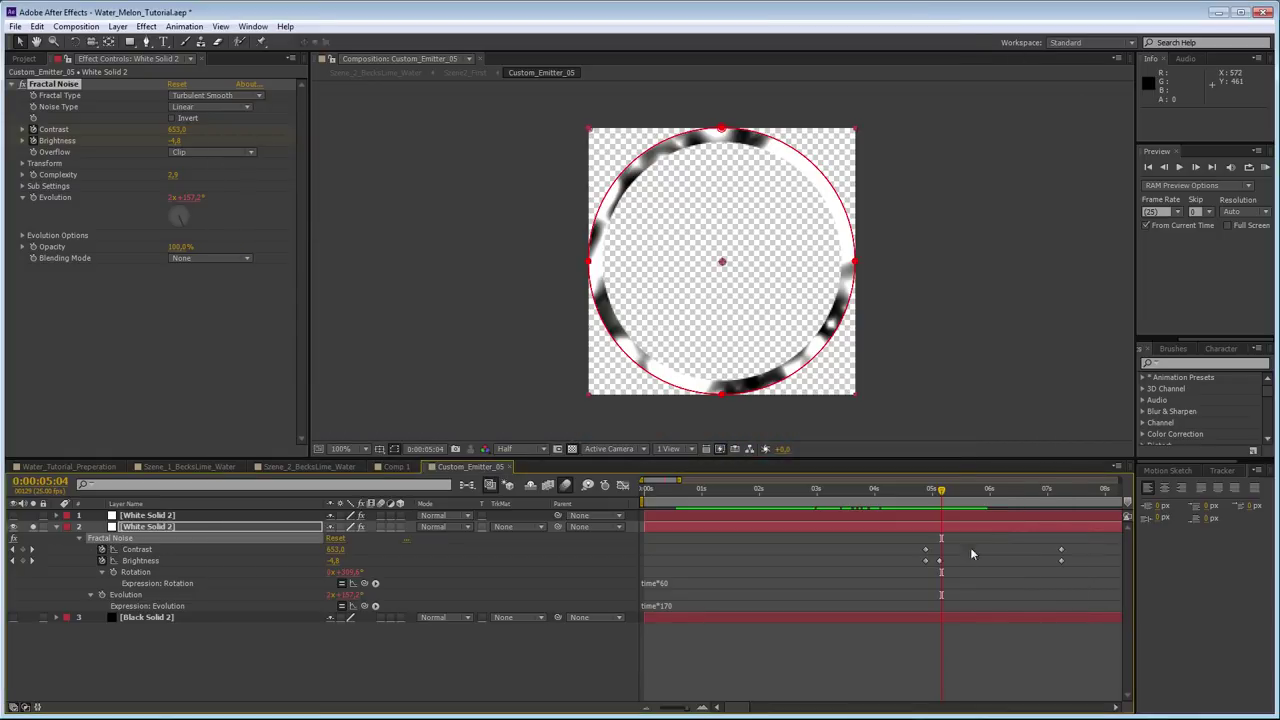
mouse_move(955, 495)
mouse_down()
mouse_move(1043, 491)
mouse_move(928, 491)
mouse_move(947, 496)
mouse_up()
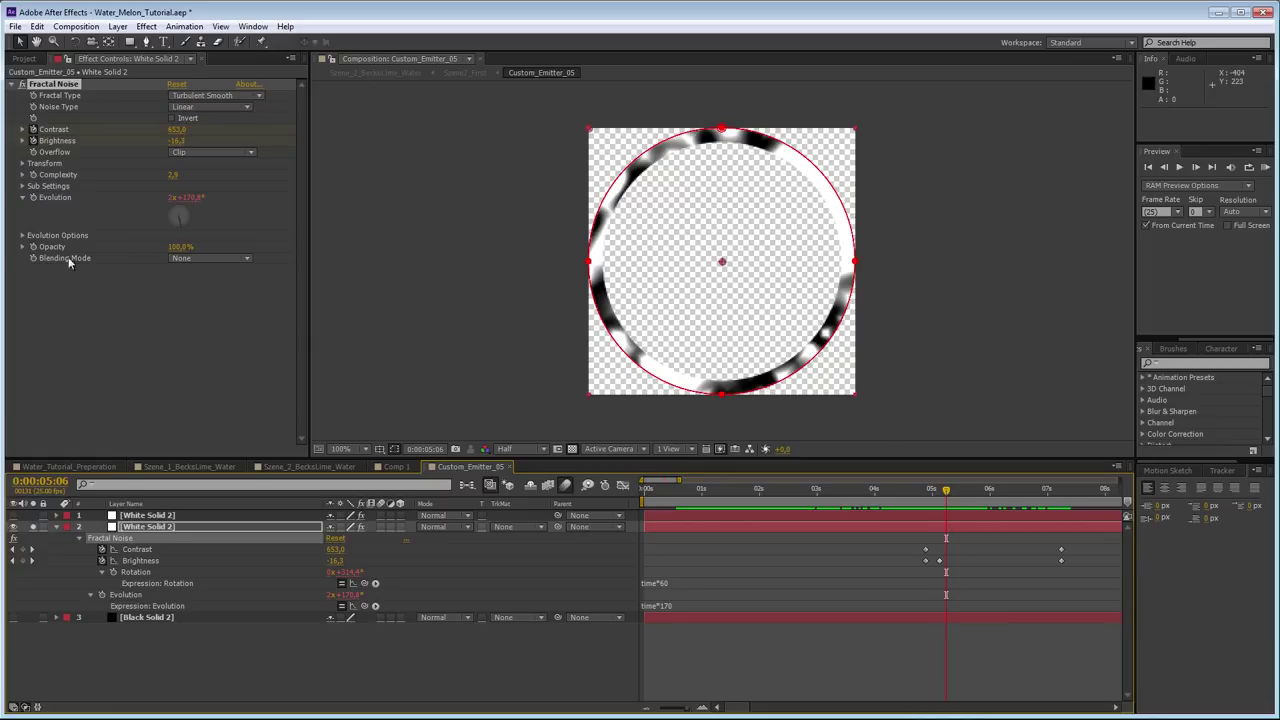
click(160, 528)
click(537, 529)
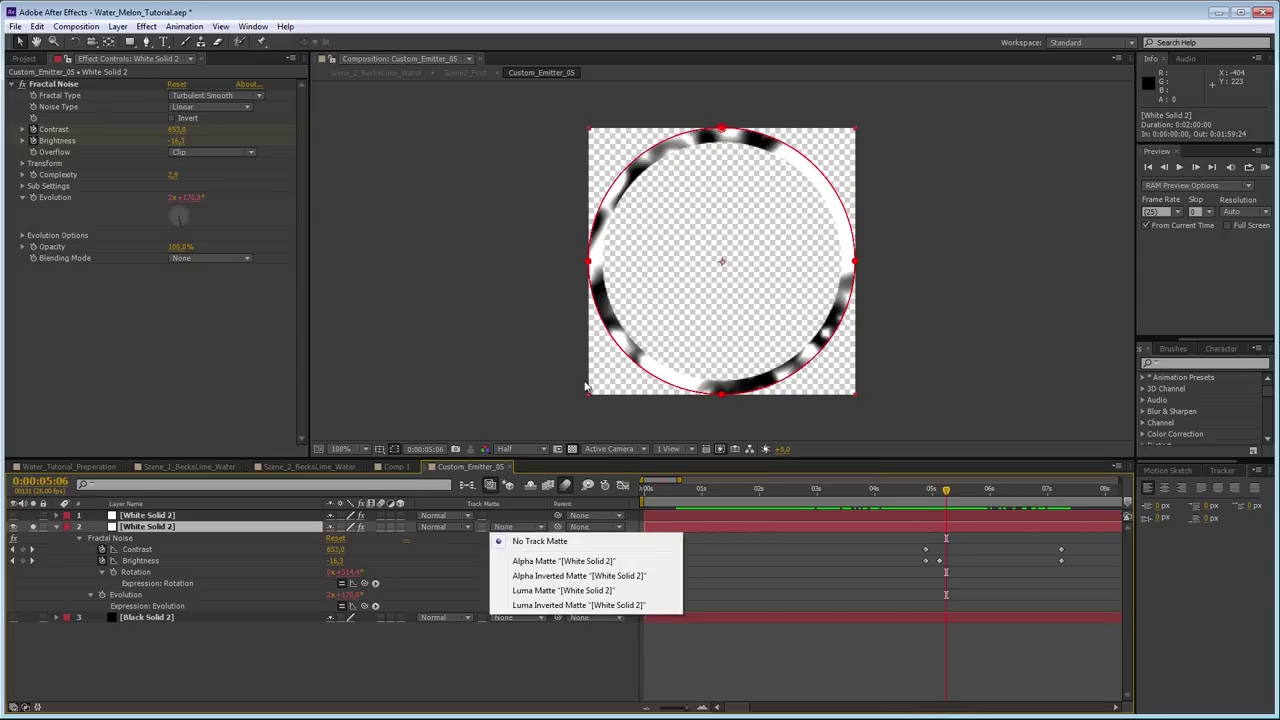
click(543, 591)
click(190, 516)
click(178, 530)
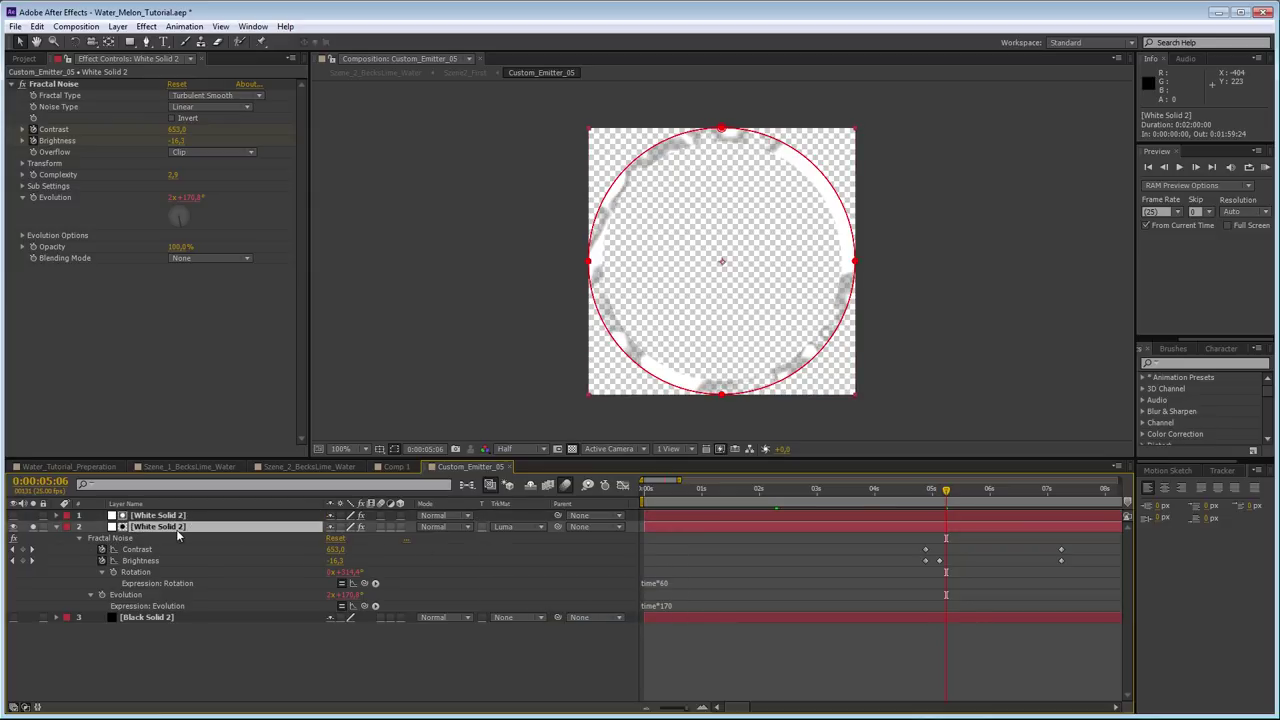
click(122, 503)
click(175, 516)
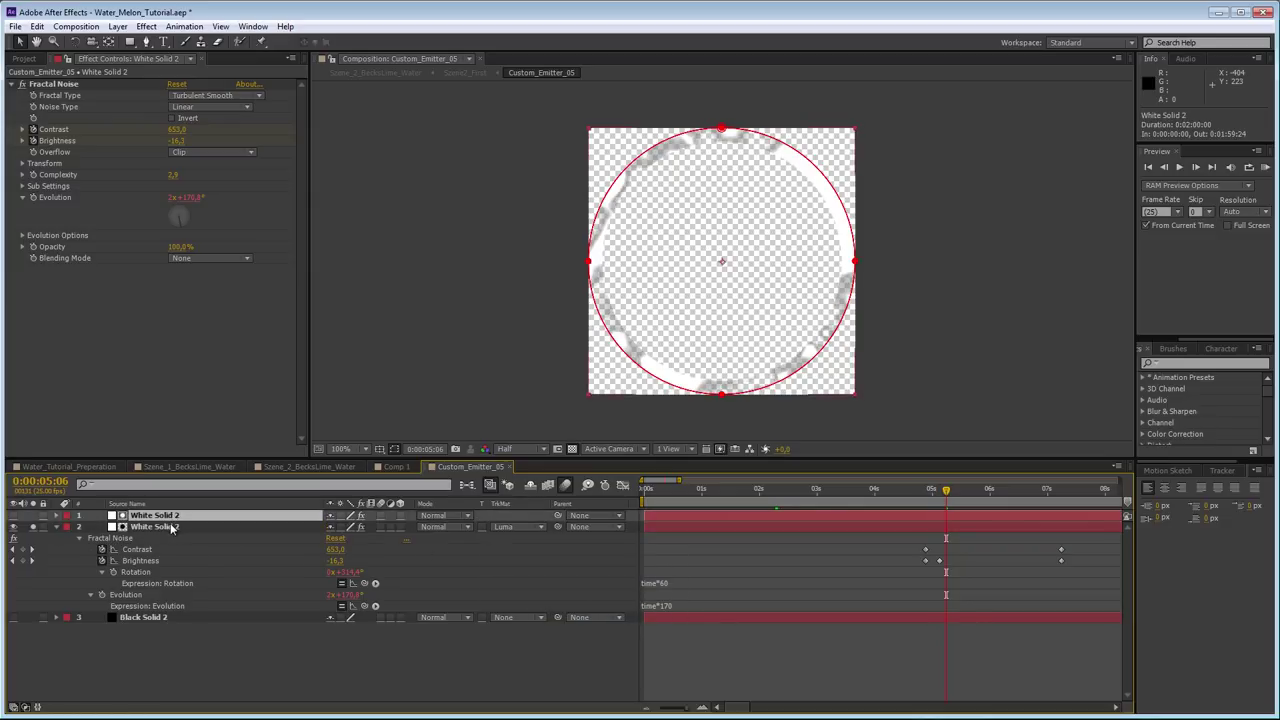
click(172, 529)
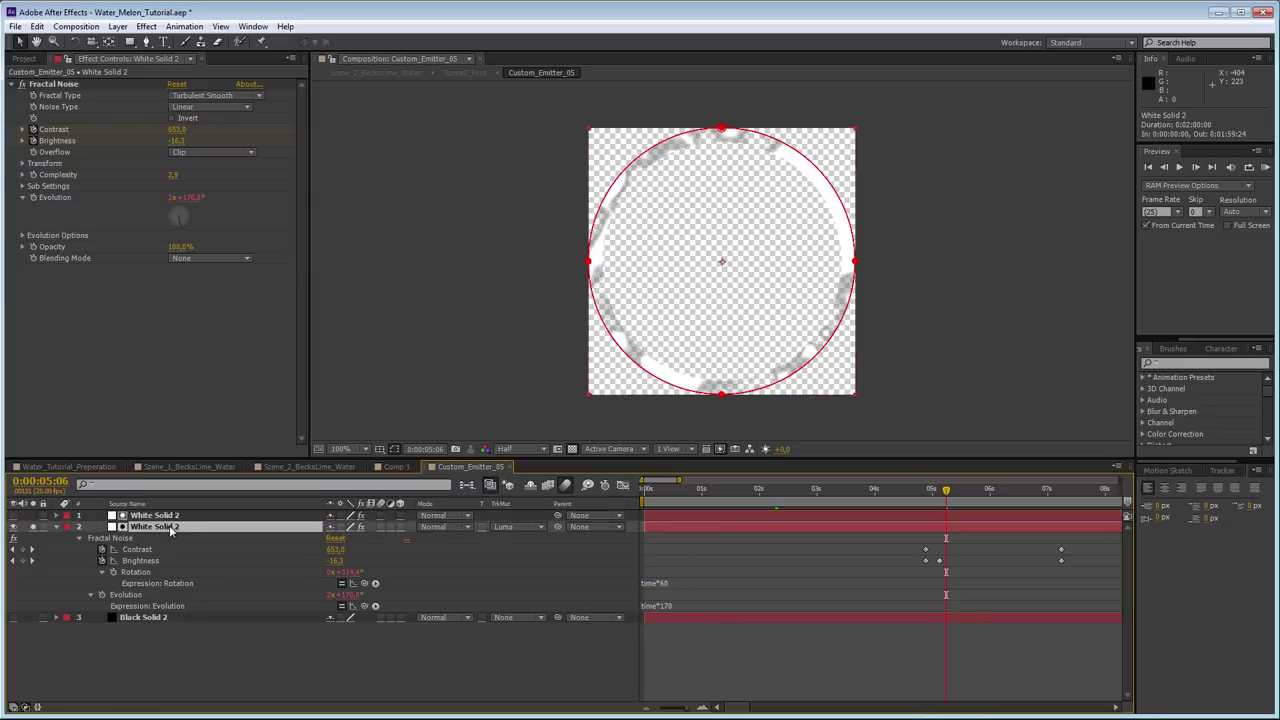
- Check the matted ring across frames, turn off the transparency grid, and edit the Evolution expression
click(753, 489)
drag(755, 477, 803, 480)
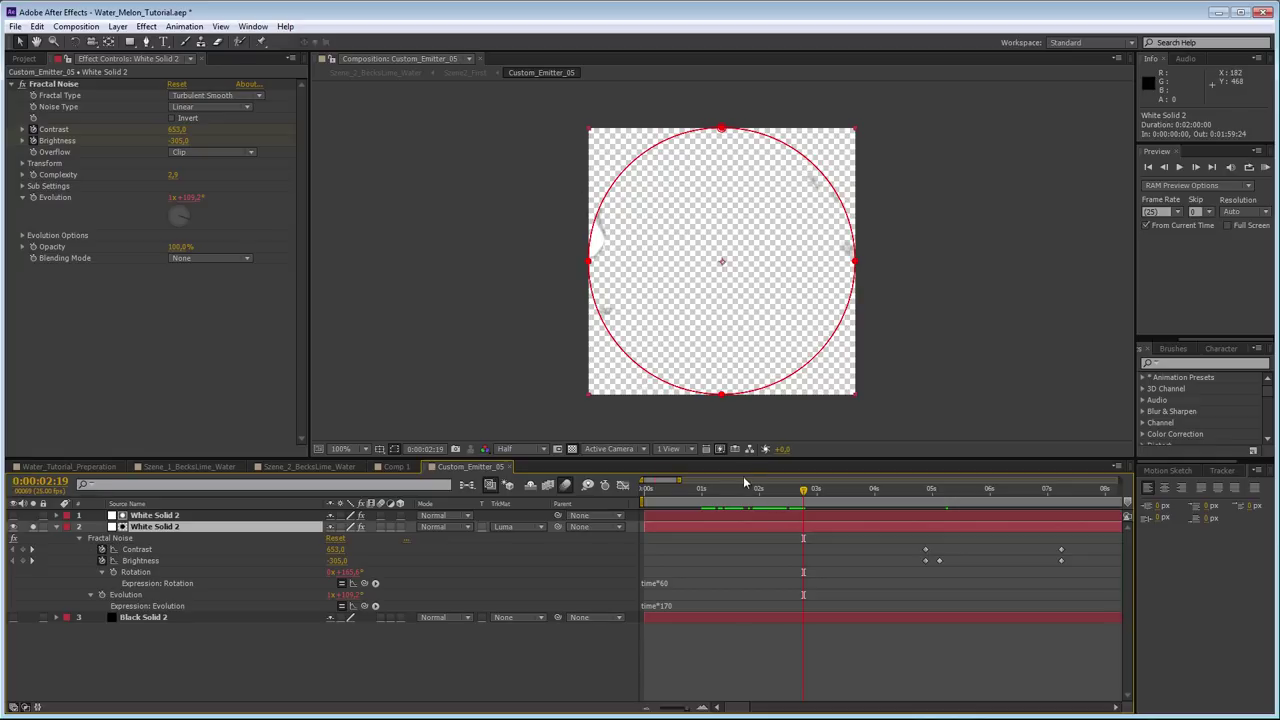
mouse_move(803, 489)
mouse_down()
mouse_move(830, 506)
mouse_move(938, 500)
mouse_move(800, 505)
mouse_move(957, 505)
mouse_move(816, 505)
mouse_up()
click(571, 449)
click(663, 607)
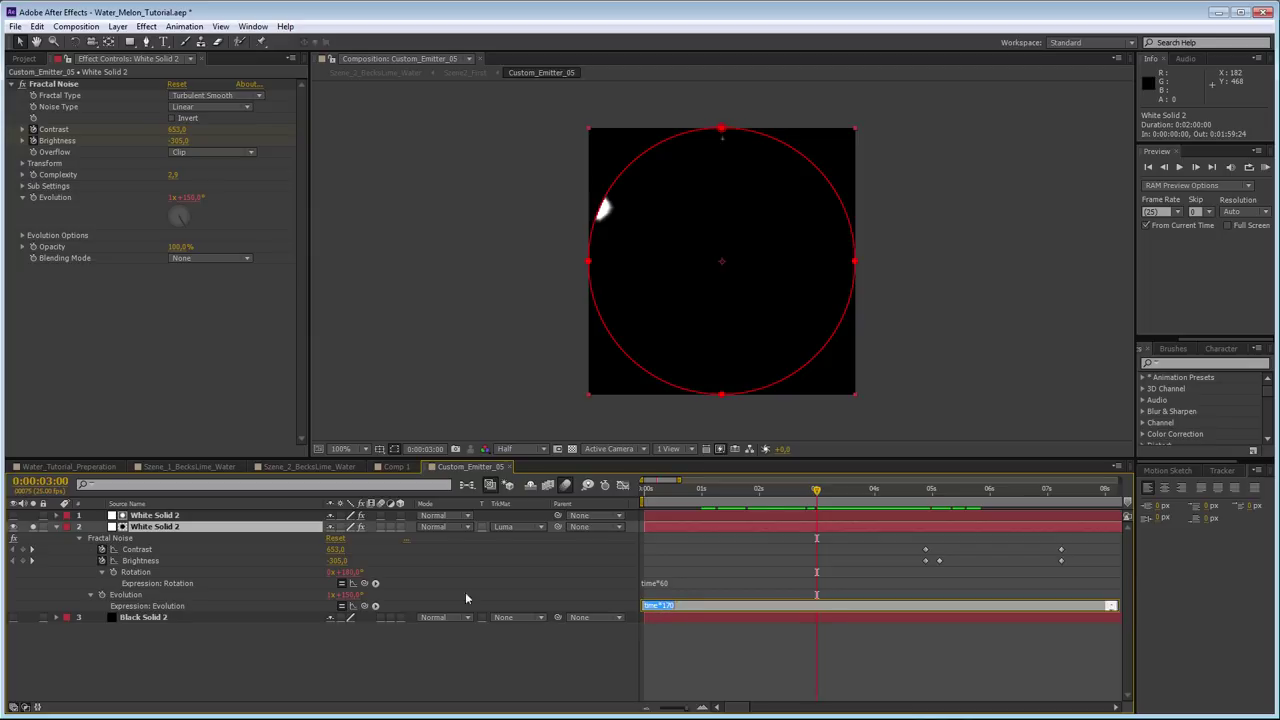
drag(693, 493, 907, 502)
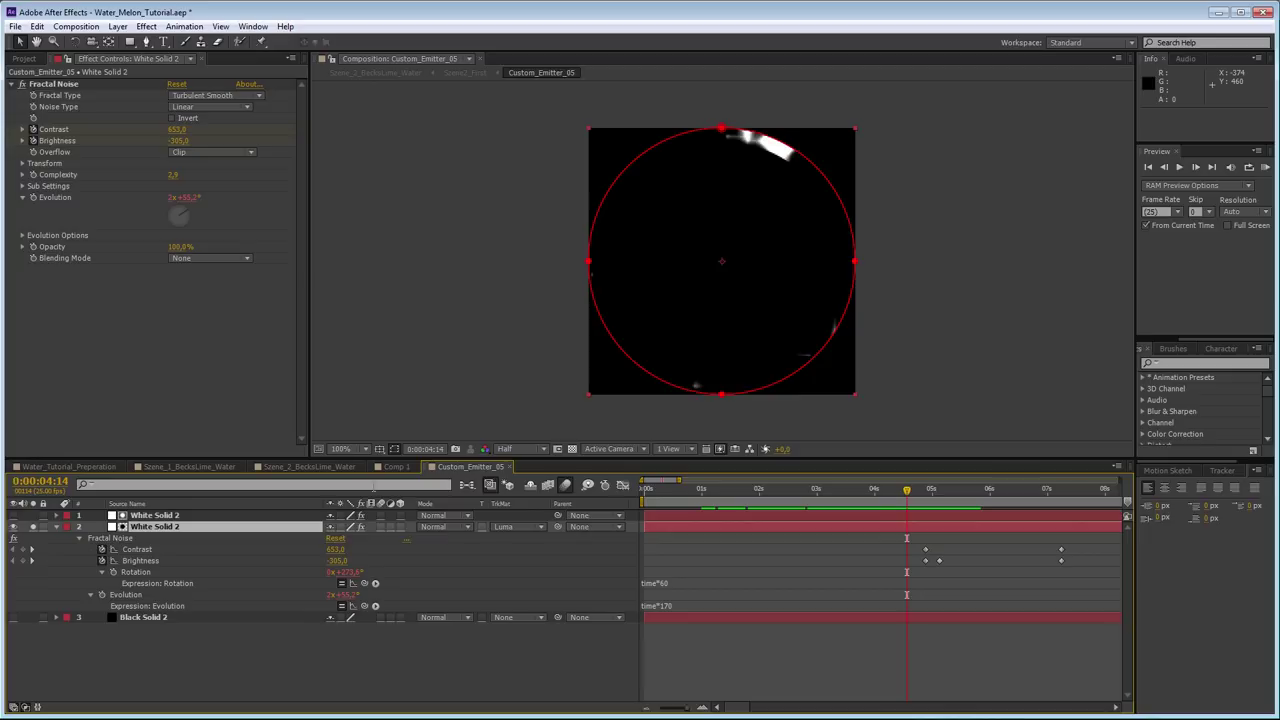
click(400, 467)
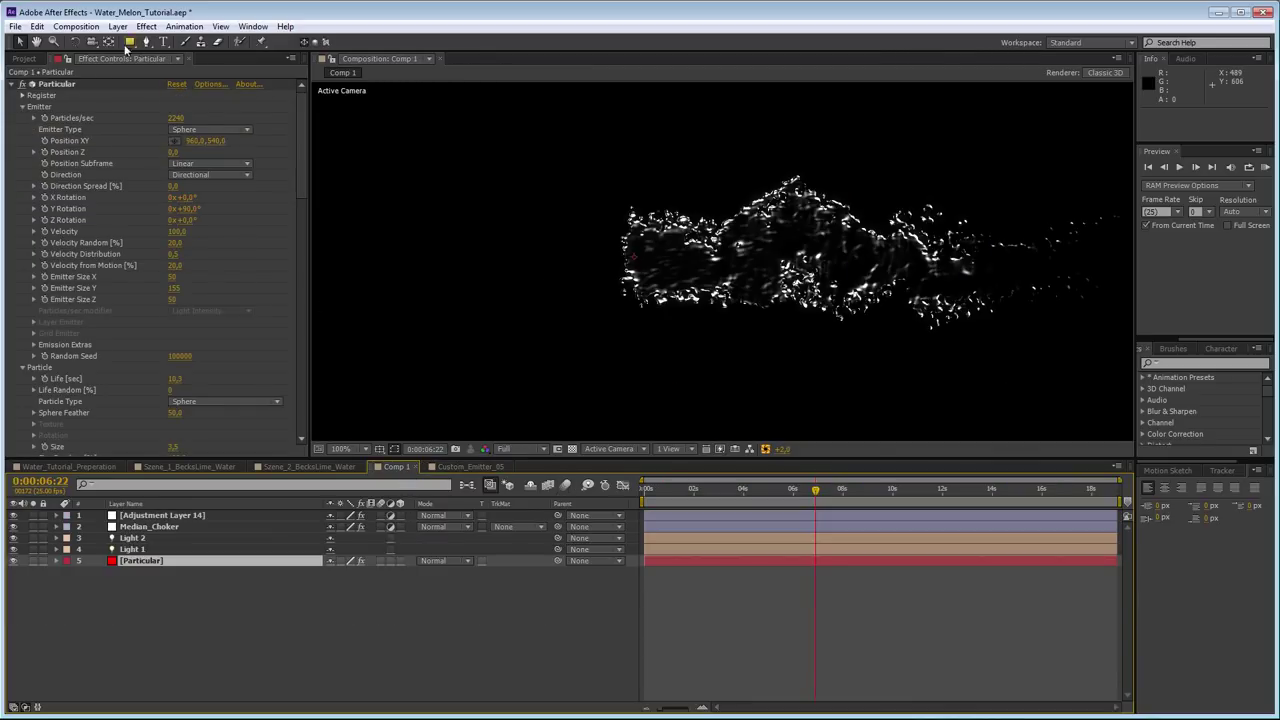
- Place Custom_Emitter_05 below Particular in Comp 1 as a 3D layer with Y Rotation -90
click(40, 60)
drag(105, 254, 204, 616)
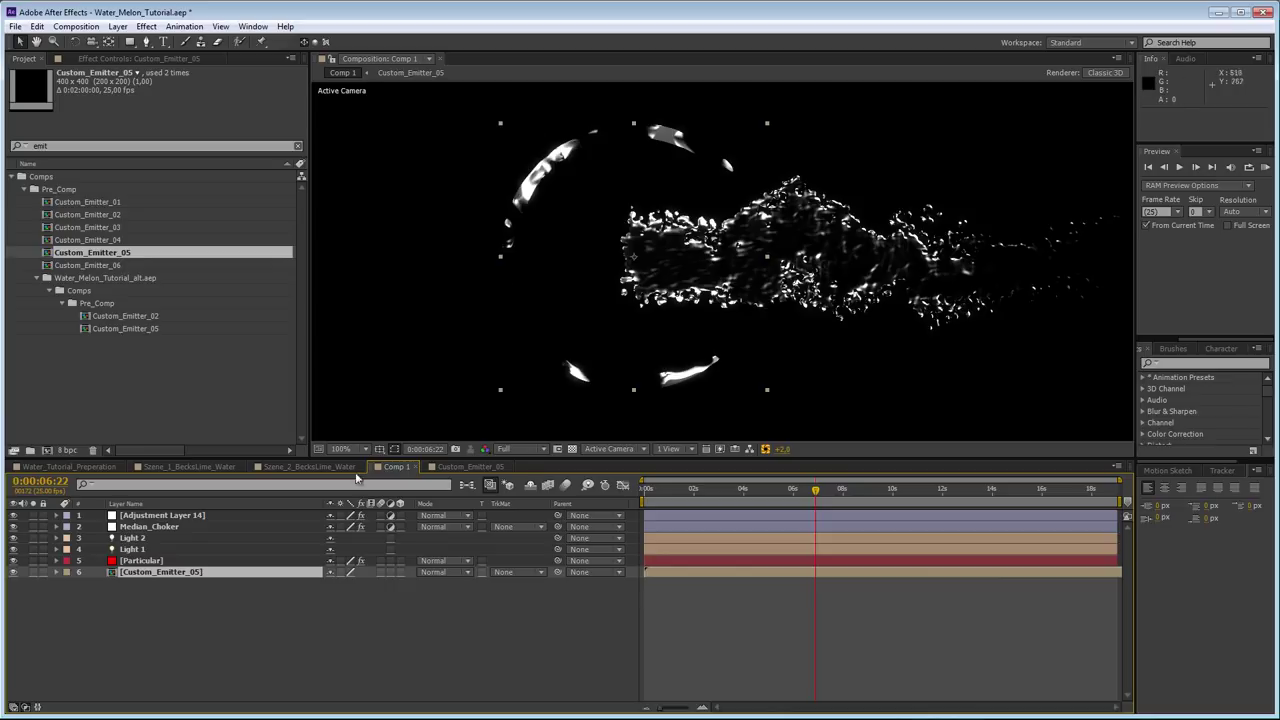
click(400, 572)
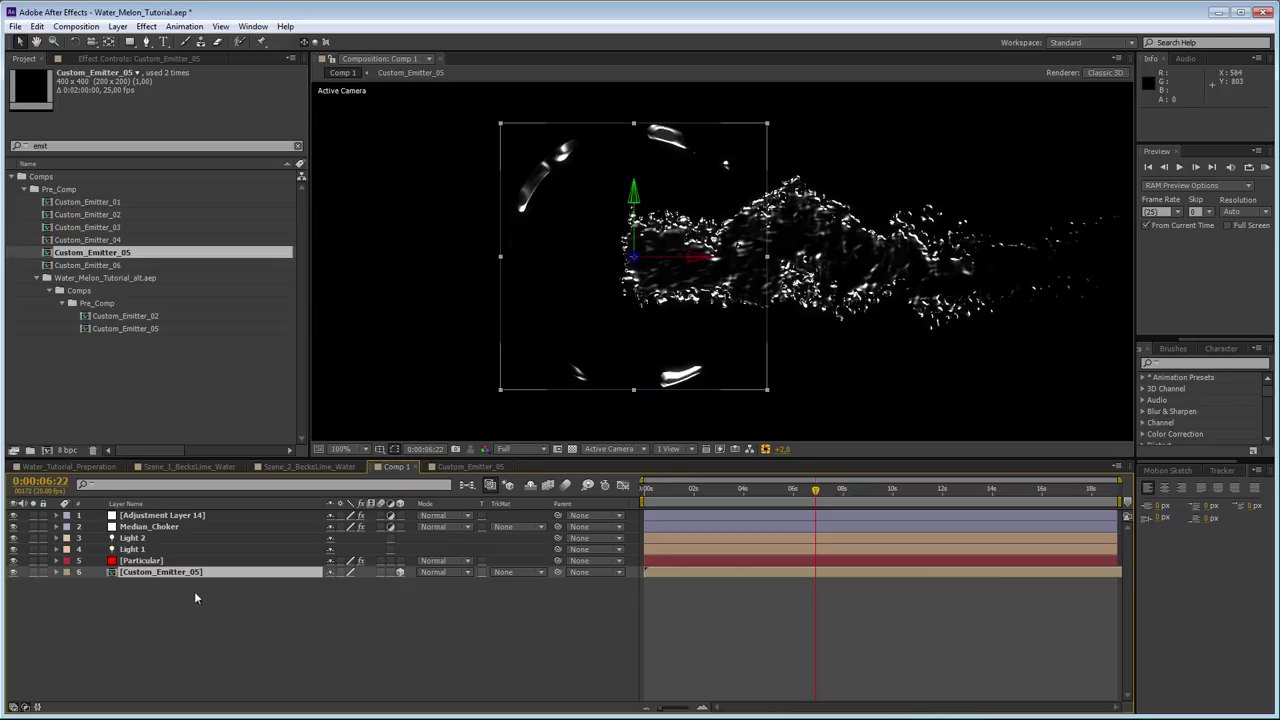
key(r)
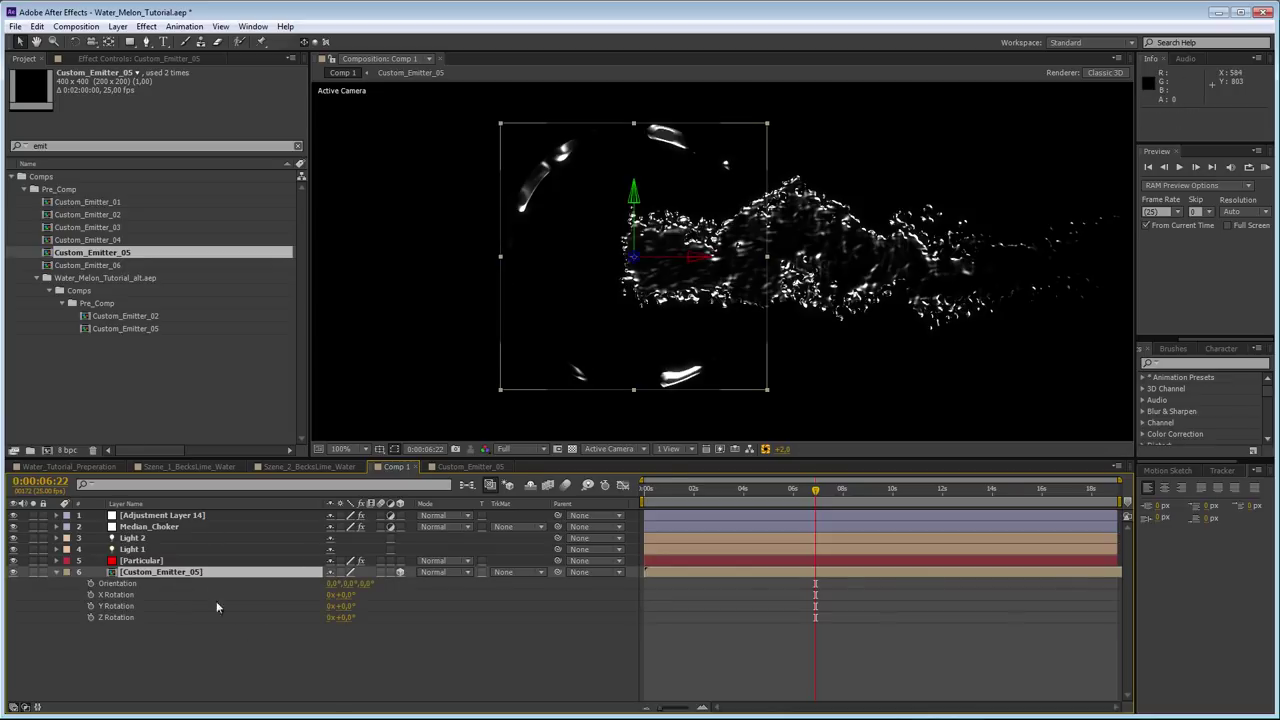
click(346, 606)
text(-90)
key(Return)
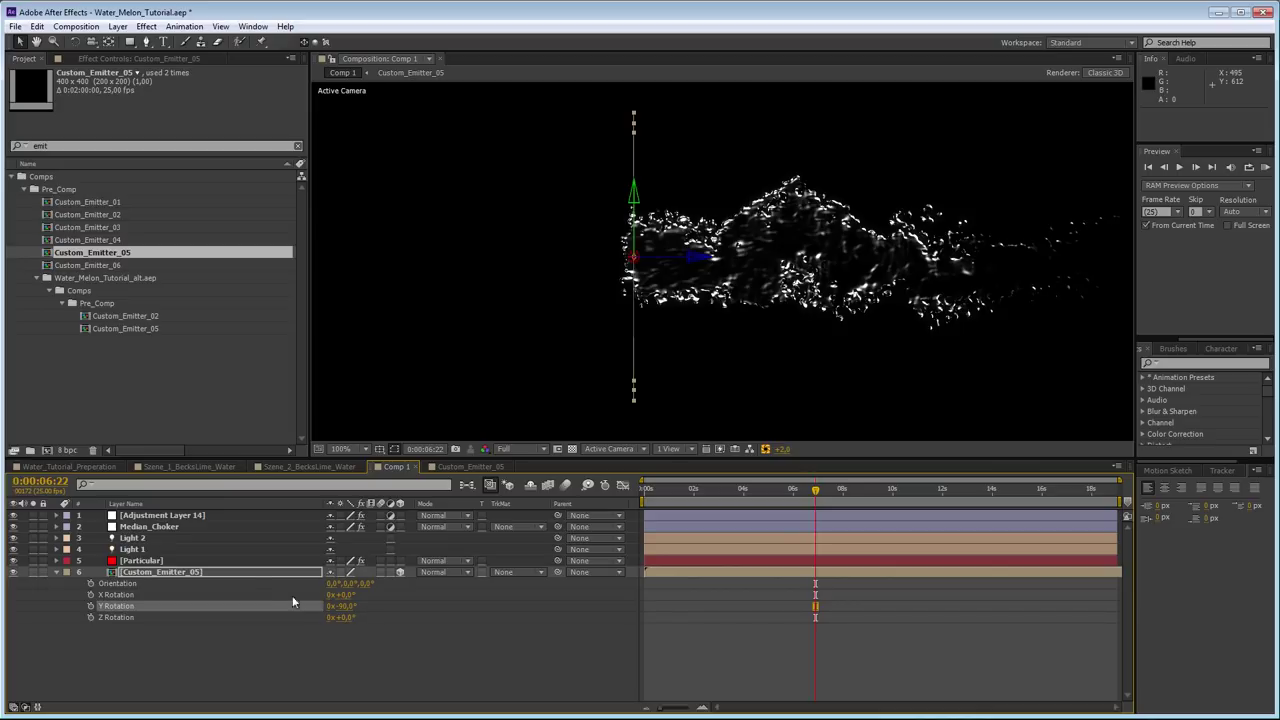
- Scale the emitter layer to 43% and keyframe Position sliding it from X 1584 to 473
click(248, 572)
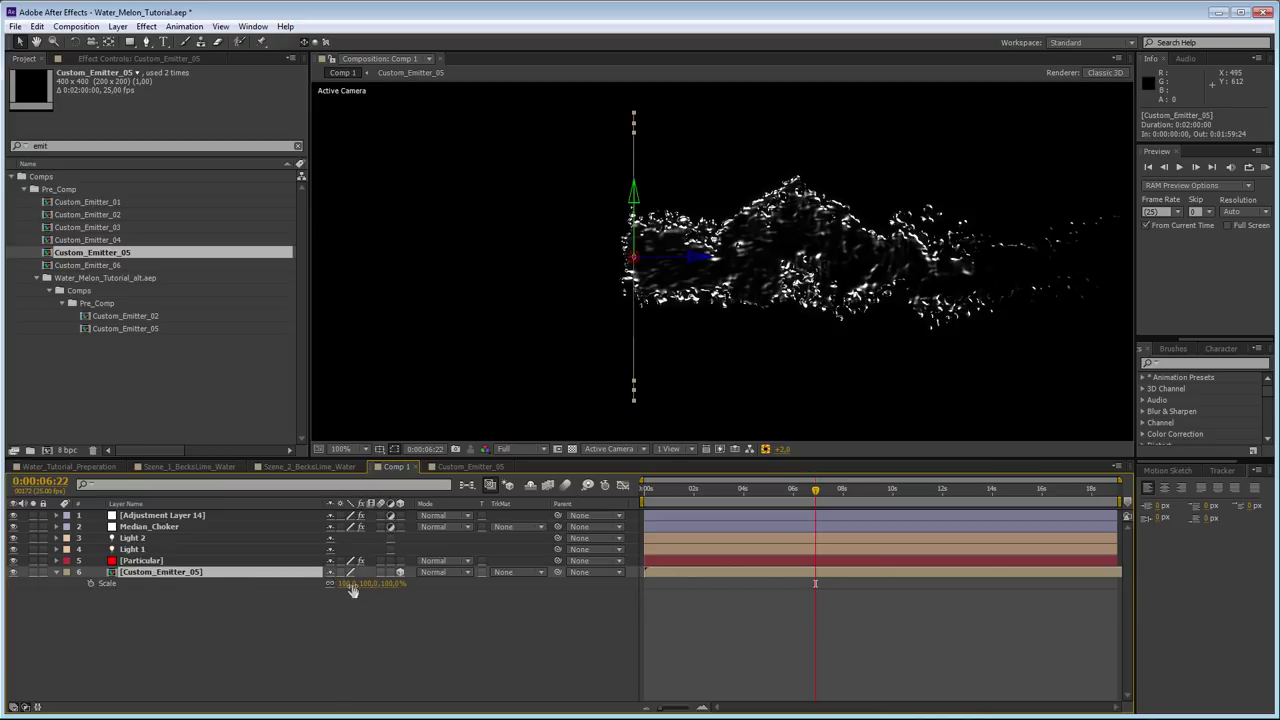
key(s)
drag(331, 583, 317, 588)
click(645, 491)
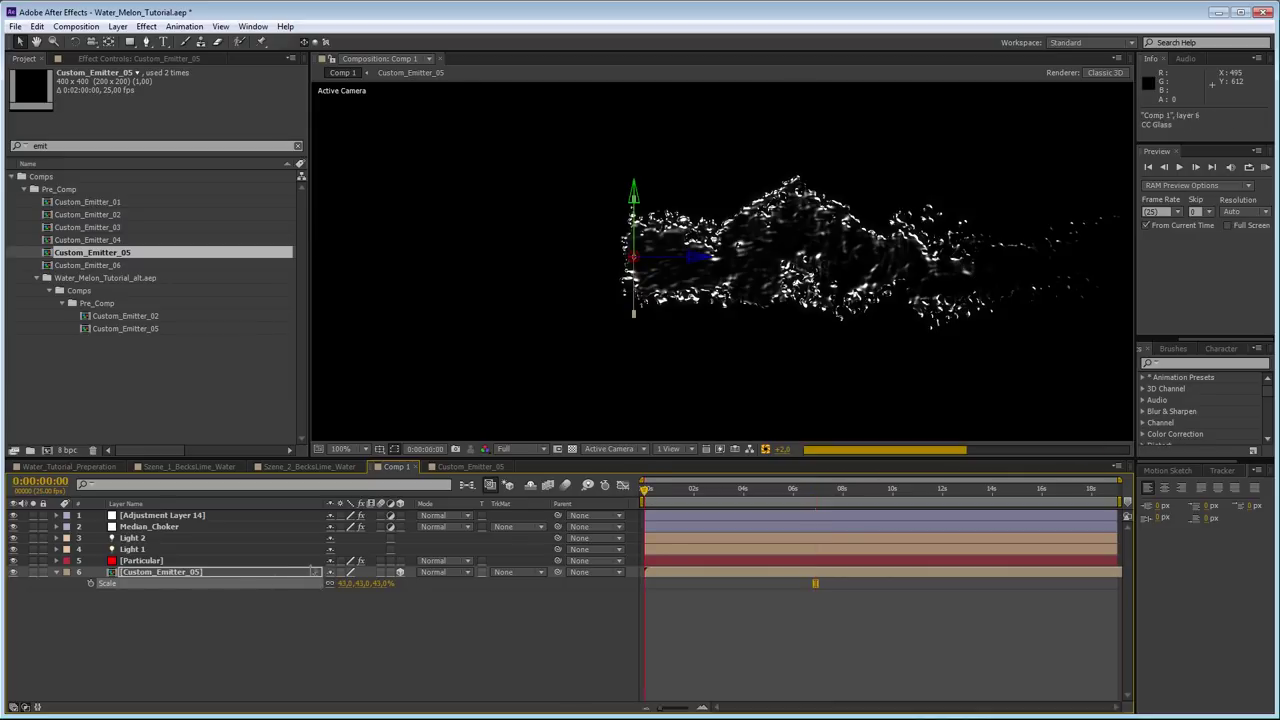
key(p)
click(90, 583)
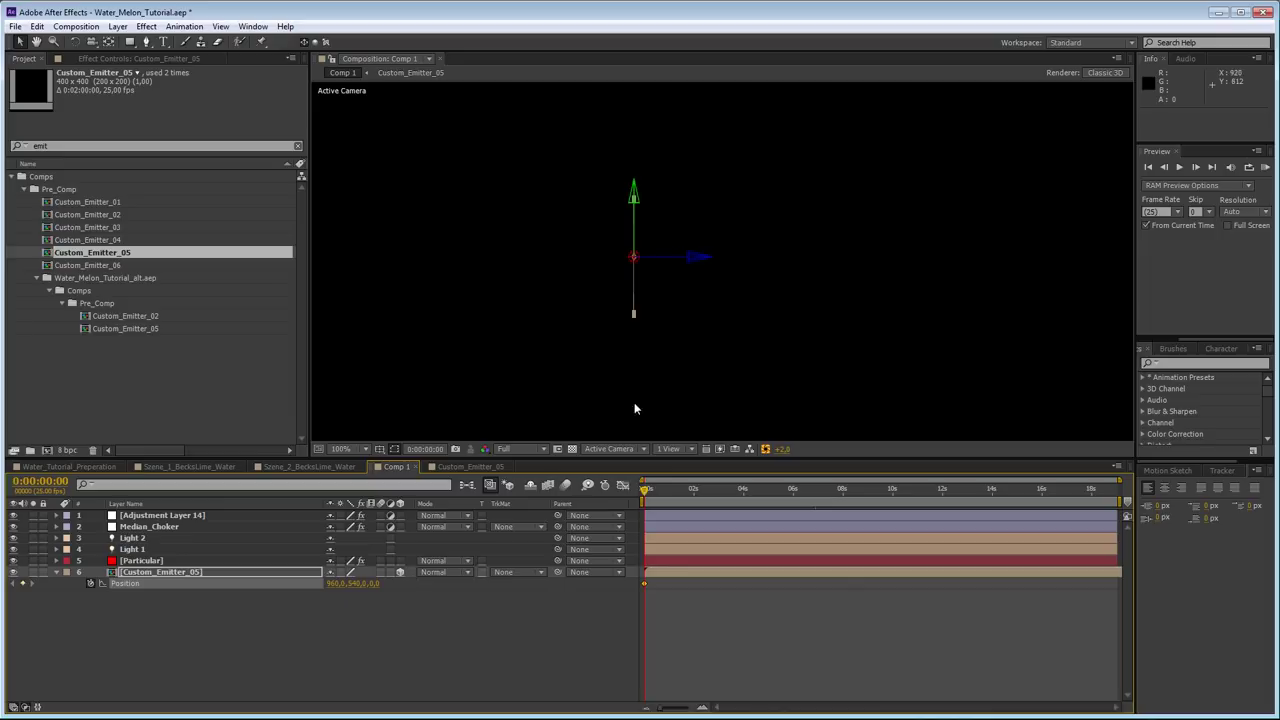
drag(697, 262, 1110, 260)
drag(787, 488, 806, 489)
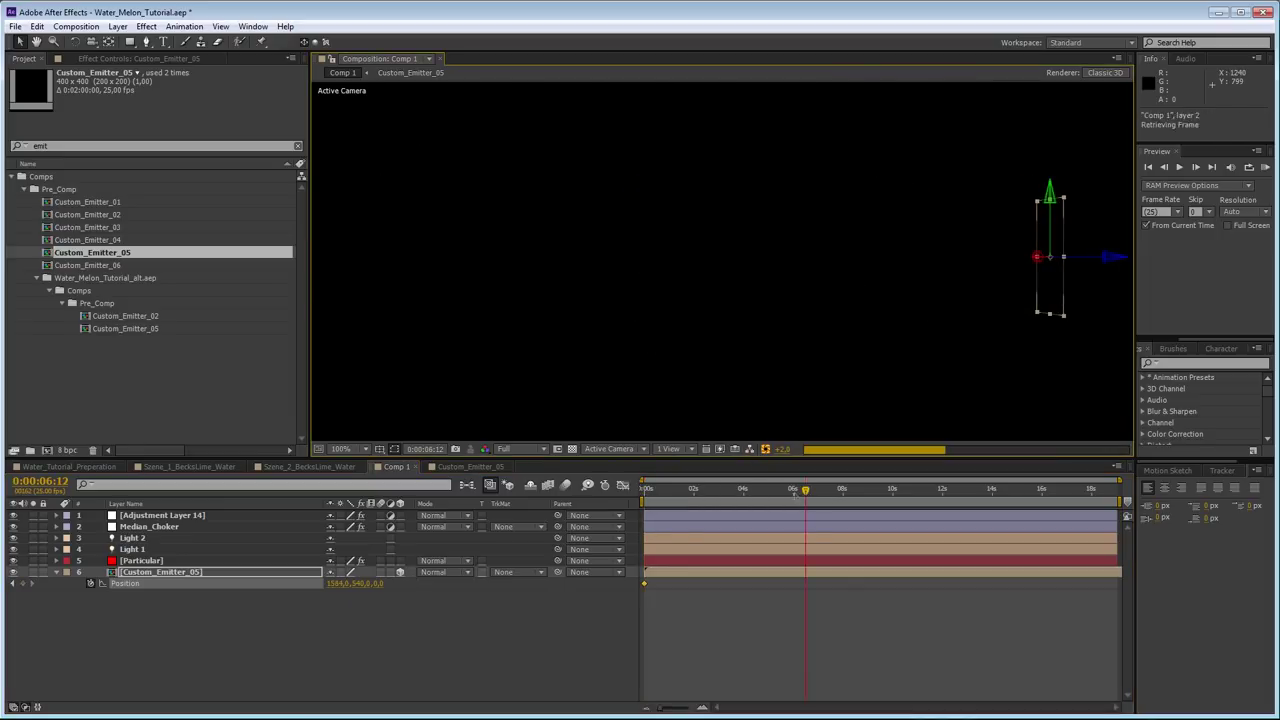
drag(1116, 262, 348, 258)
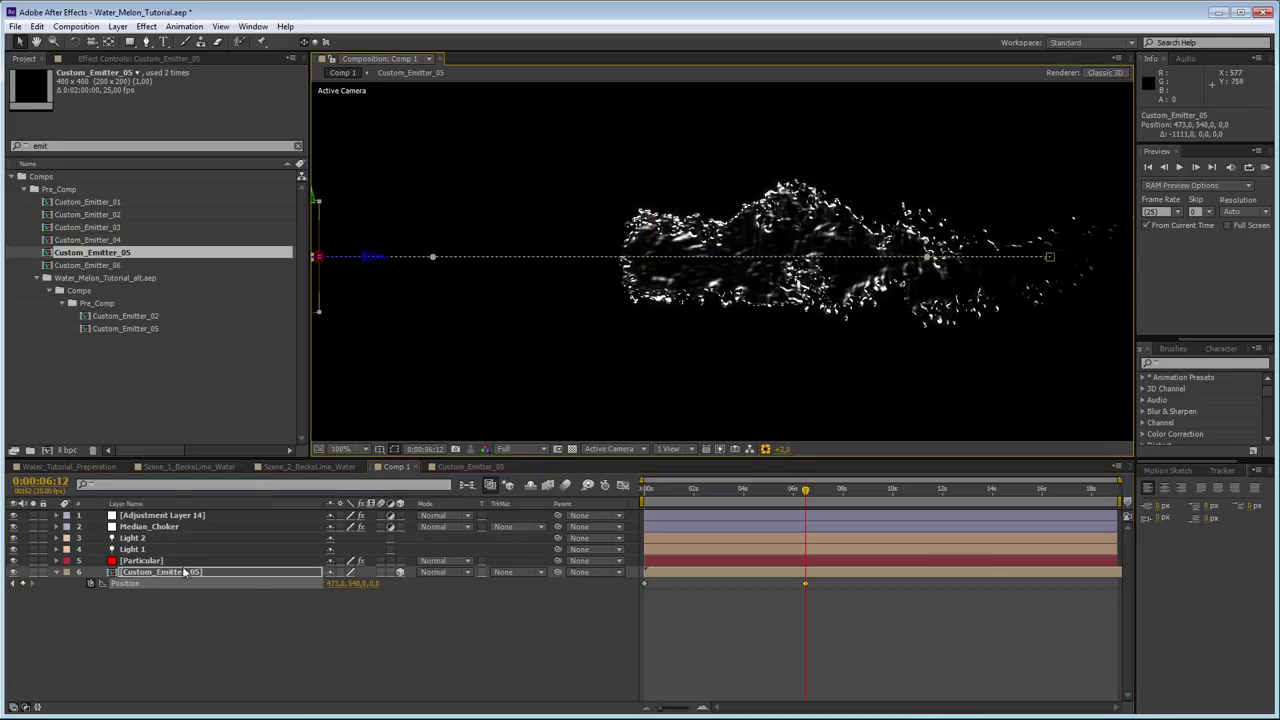
click(742, 490)
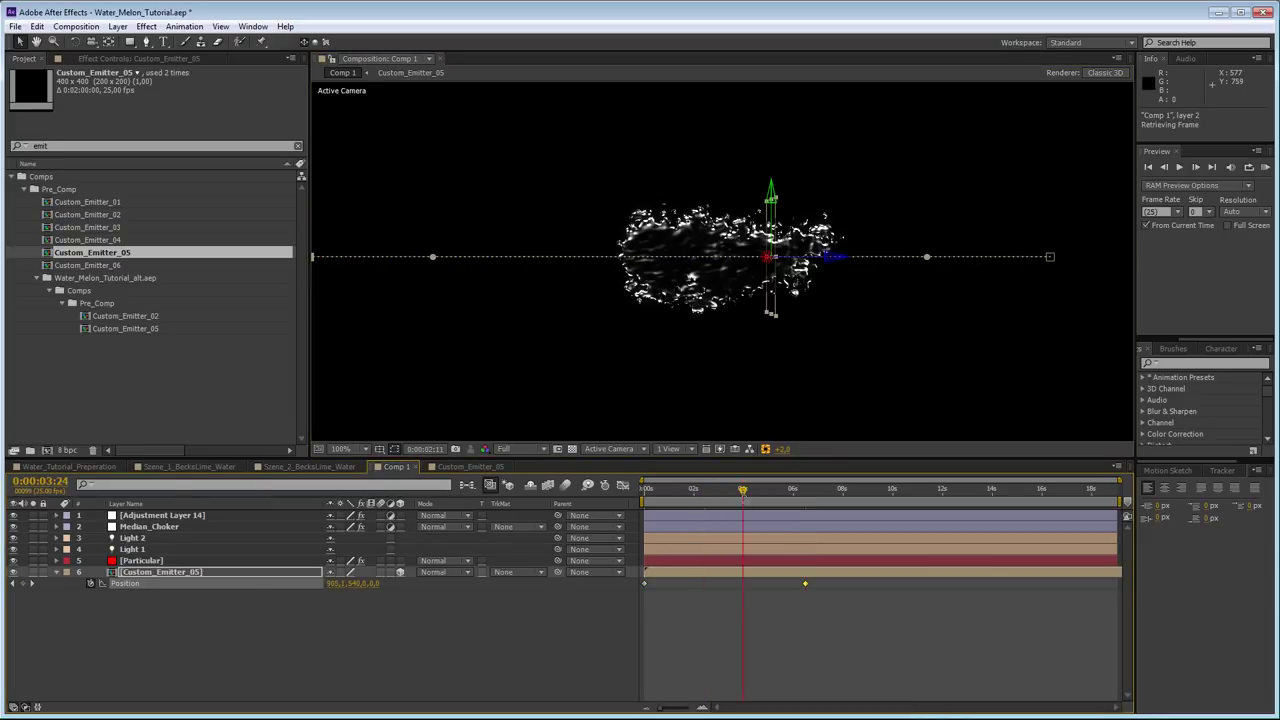
click(150, 561)
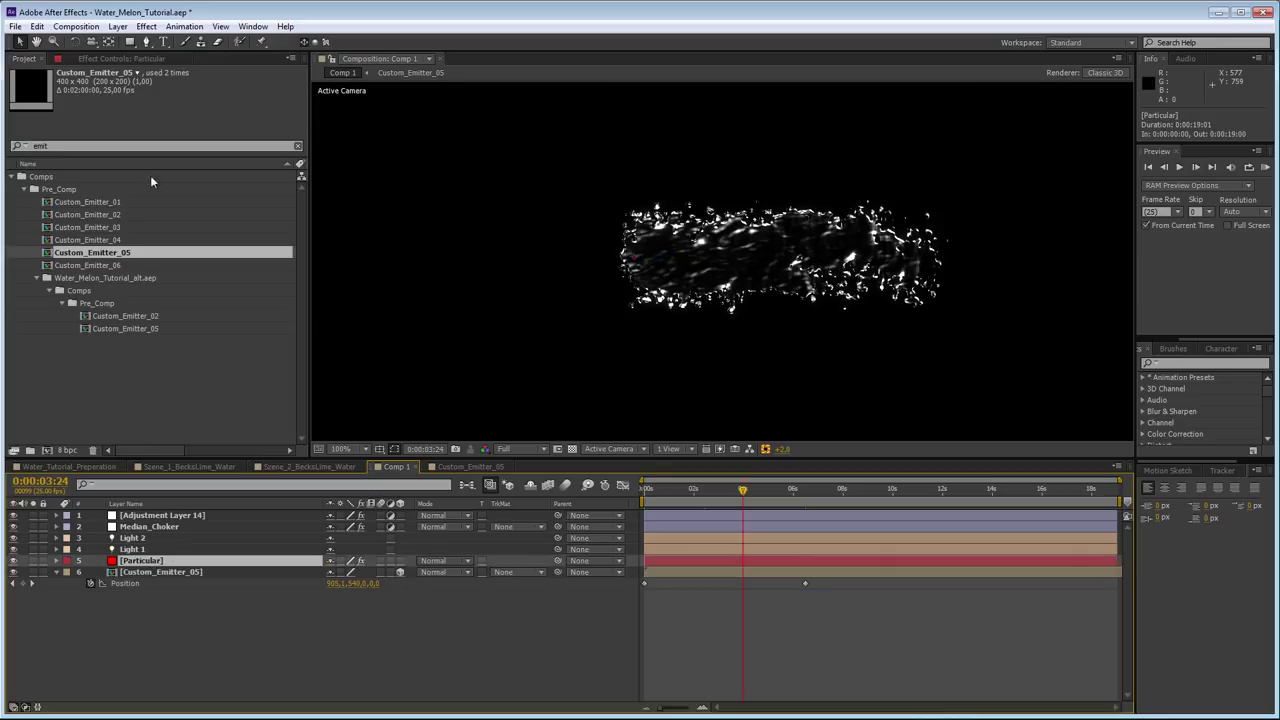
- Set Particular's Emitter Type to Layer with Custom_Emitter_05, Particle Birth Time sampling, RGB Usage None, then preview
click(113, 57)
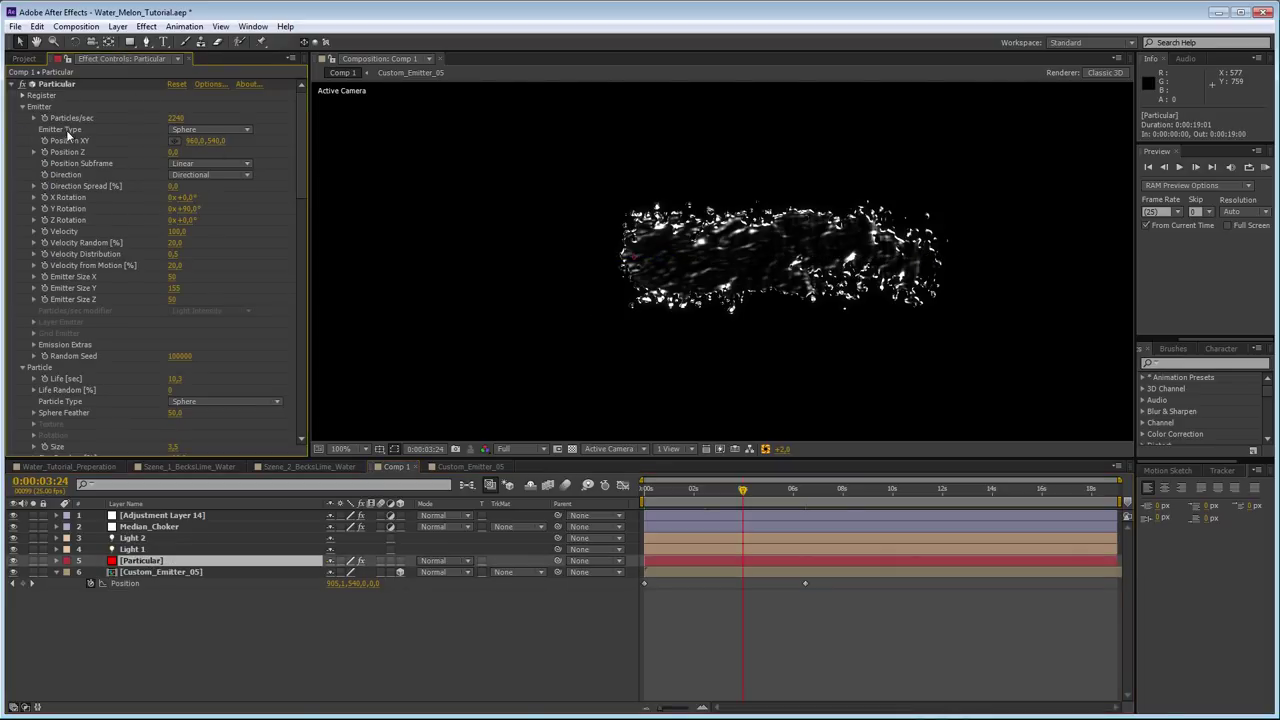
click(249, 131)
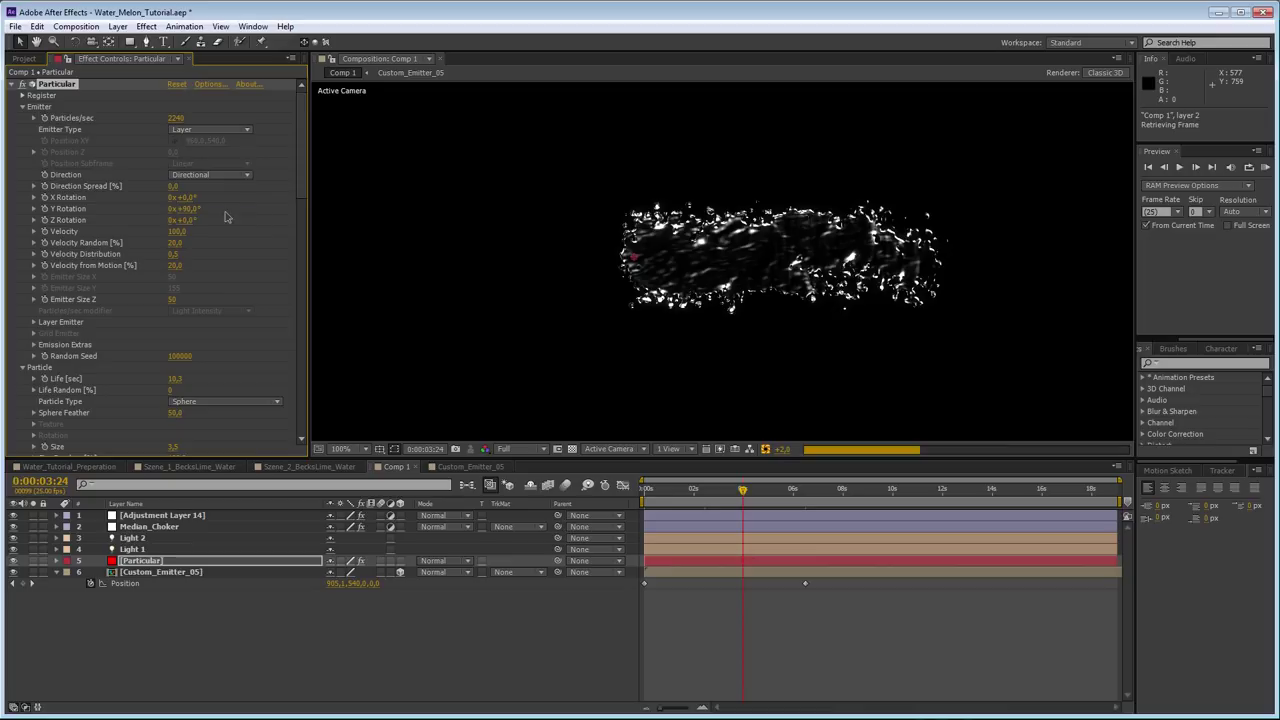
click(226, 219)
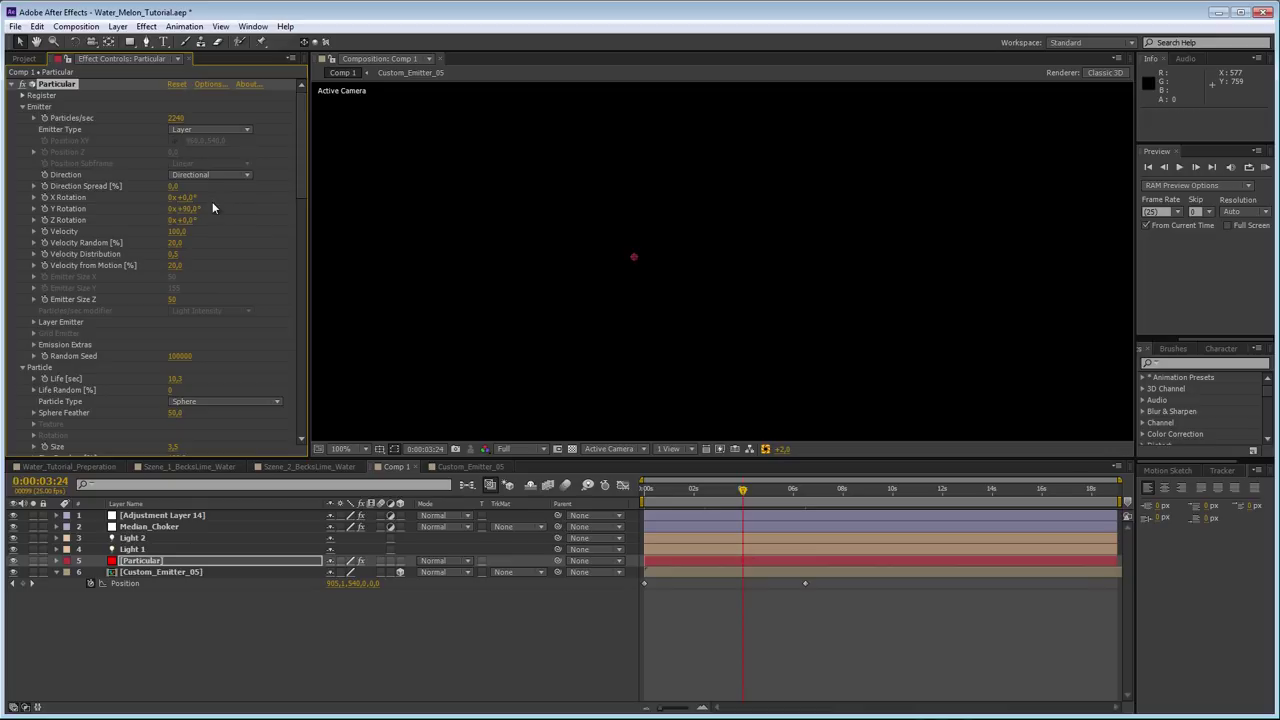
click(34, 322)
click(186, 335)
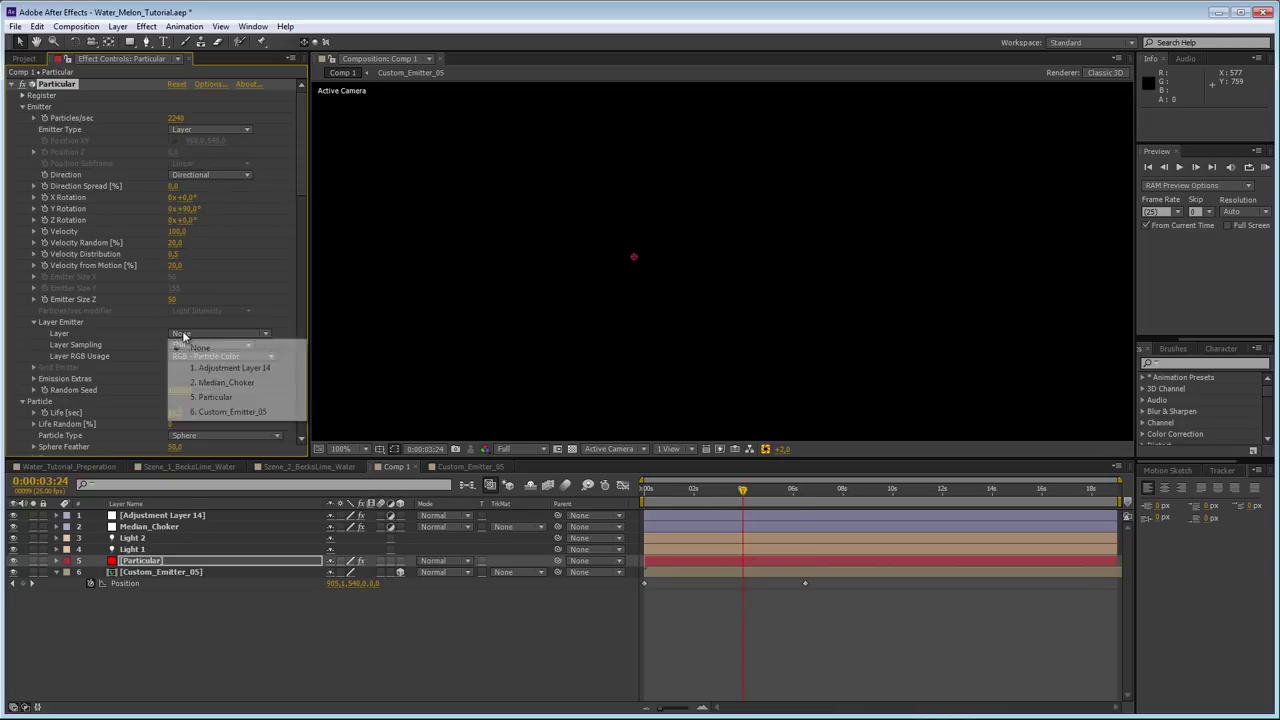
click(241, 412)
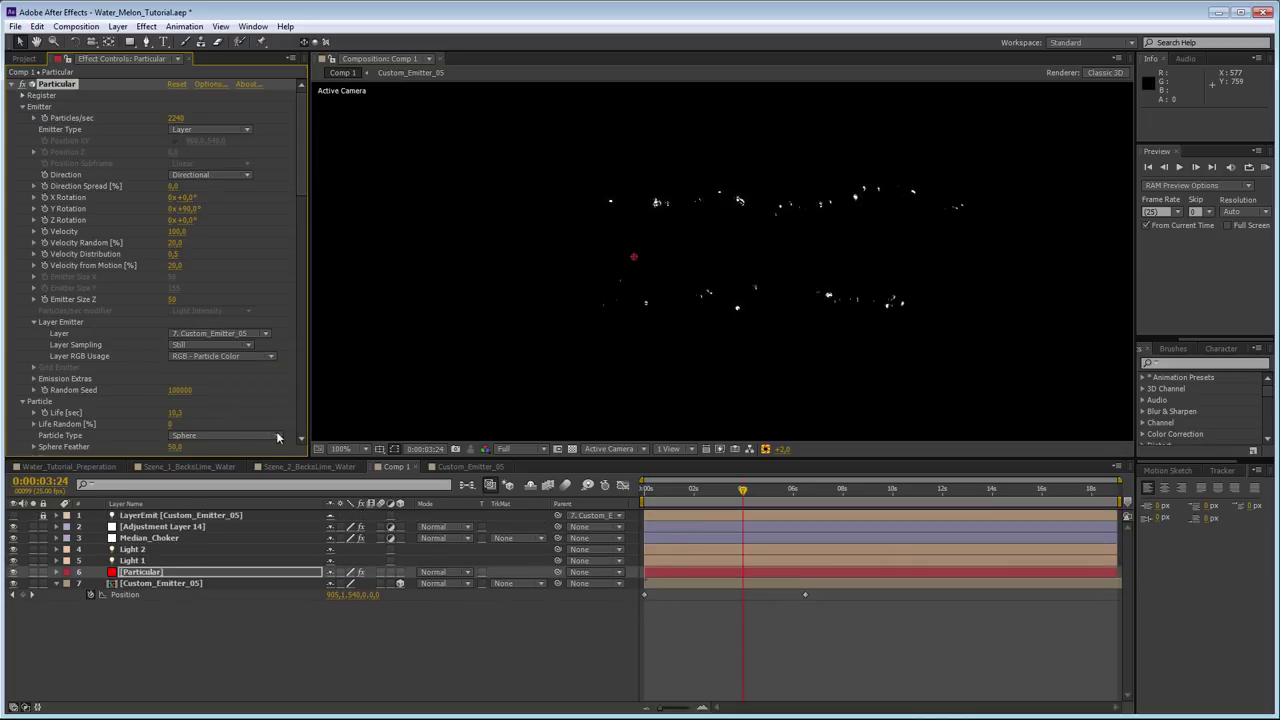
click(202, 346)
click(216, 374)
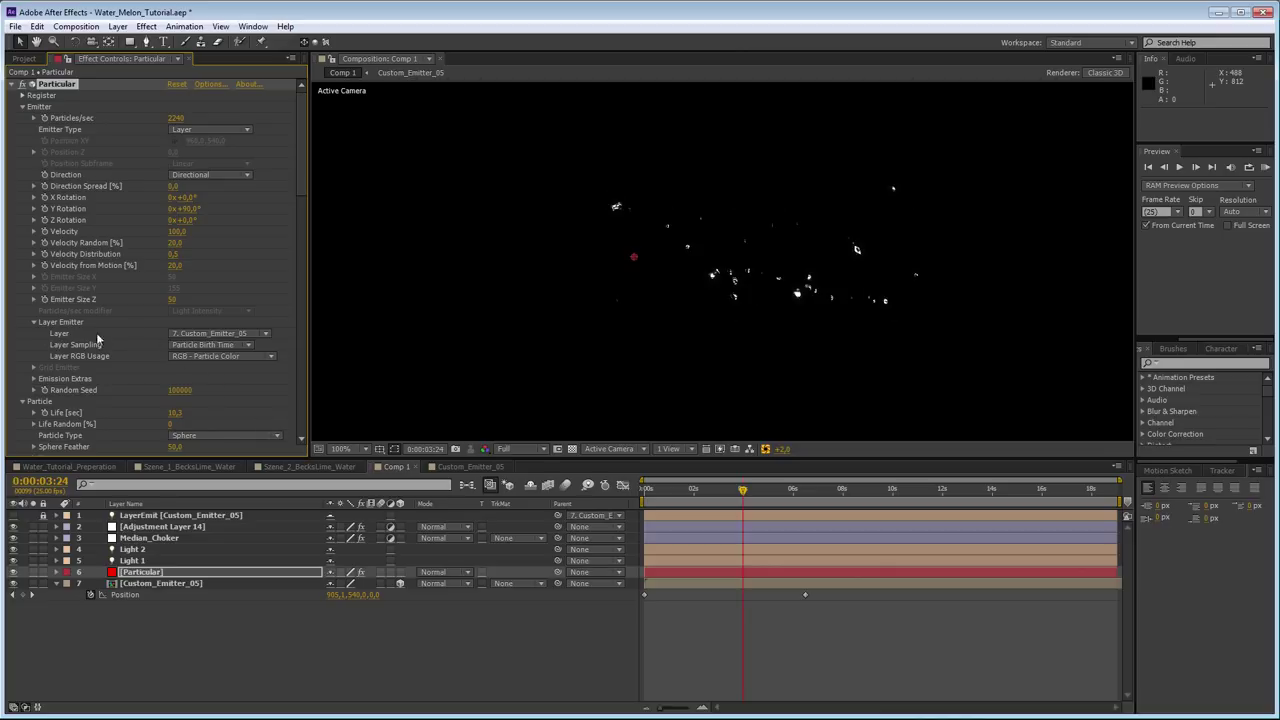
click(208, 358)
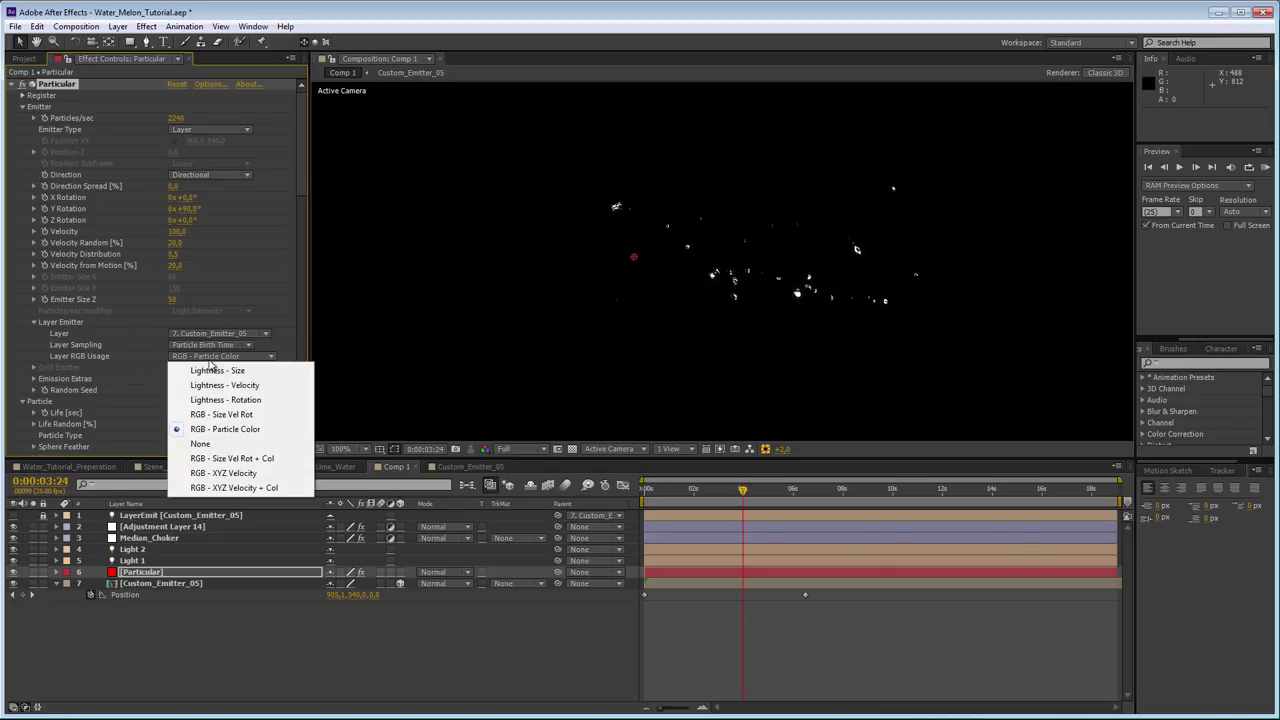
click(201, 444)
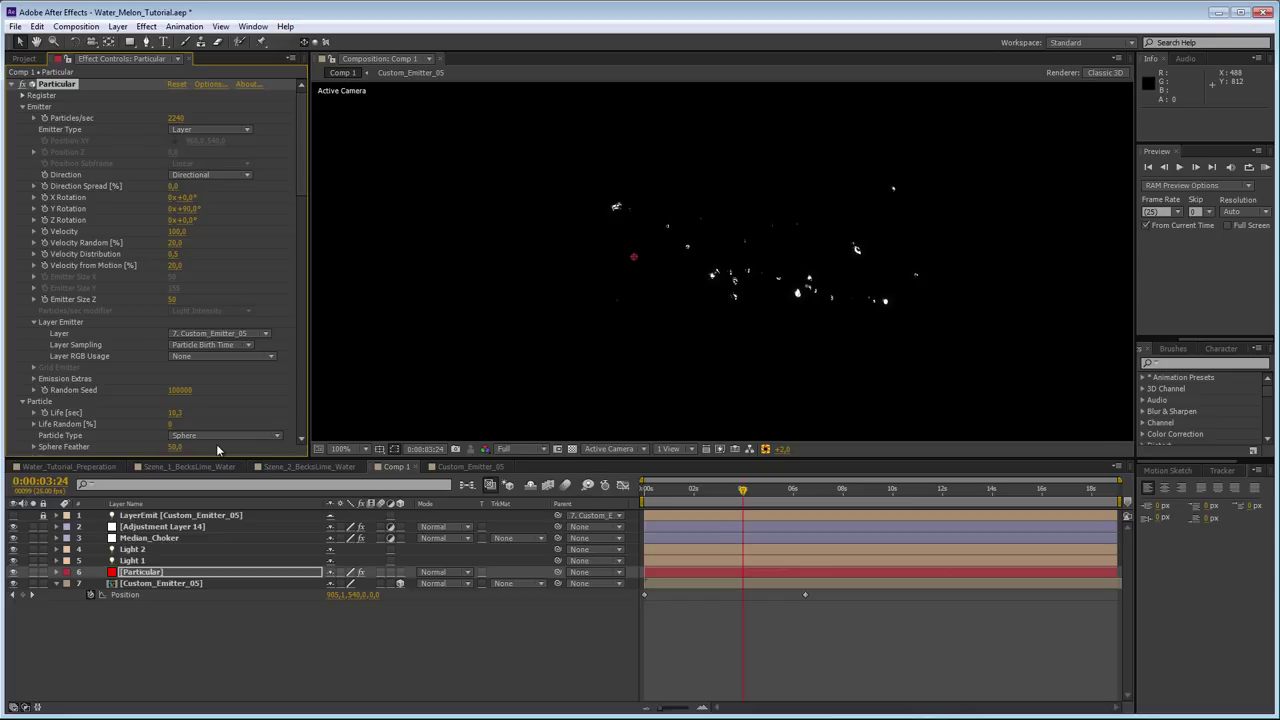
key(KP_0)
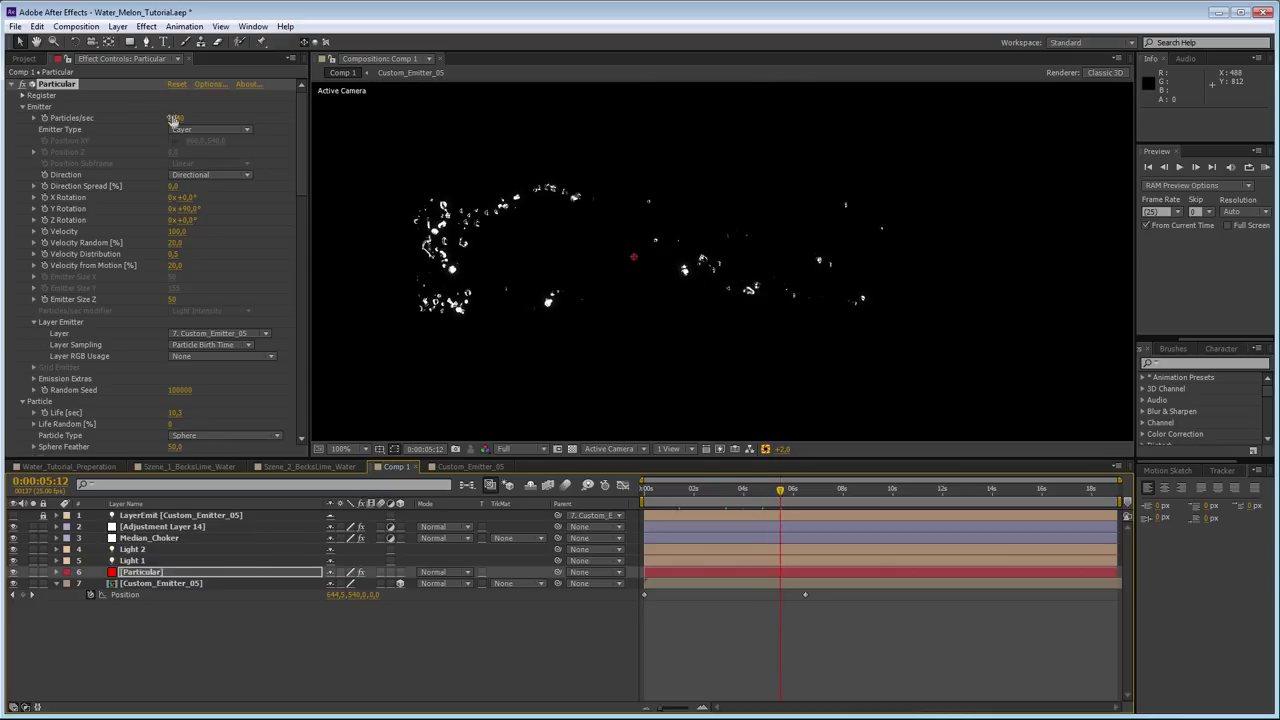
- Scrub Particles/sec up to 61970 and review the denser splash around 0:00:03:03
drag(210, 106, 526, 134)
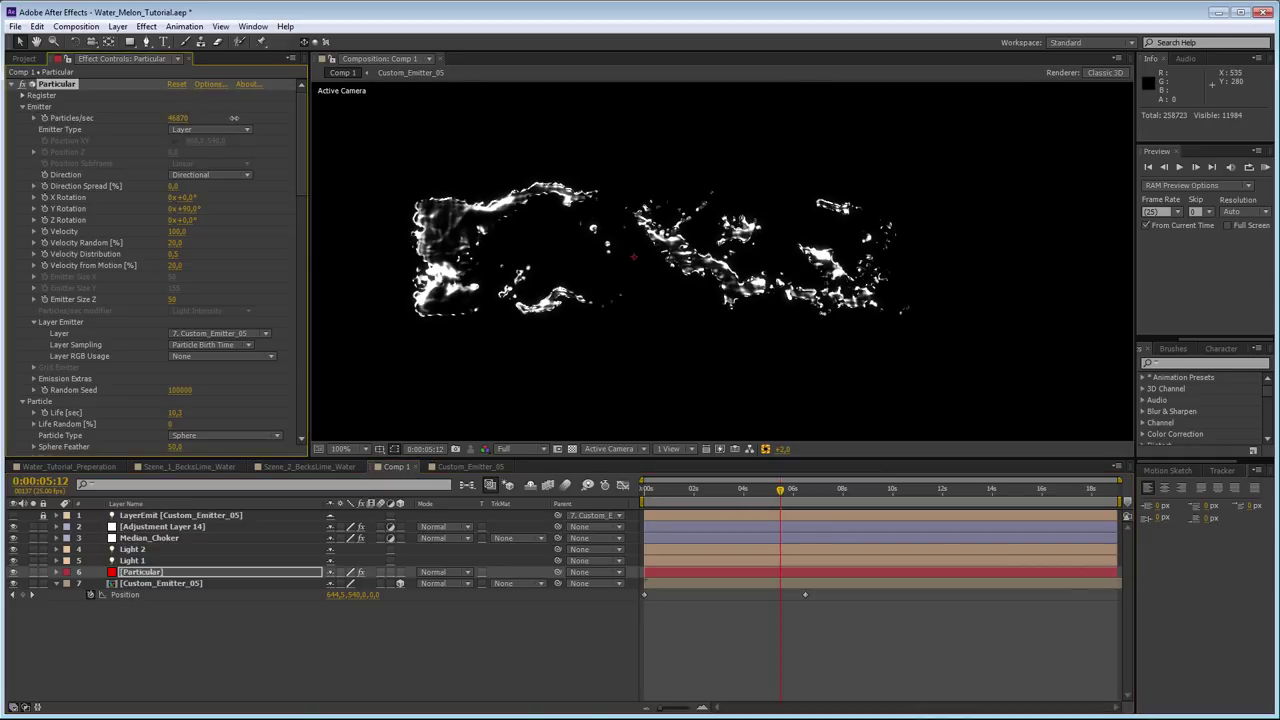
drag(177, 118, 362, 114)
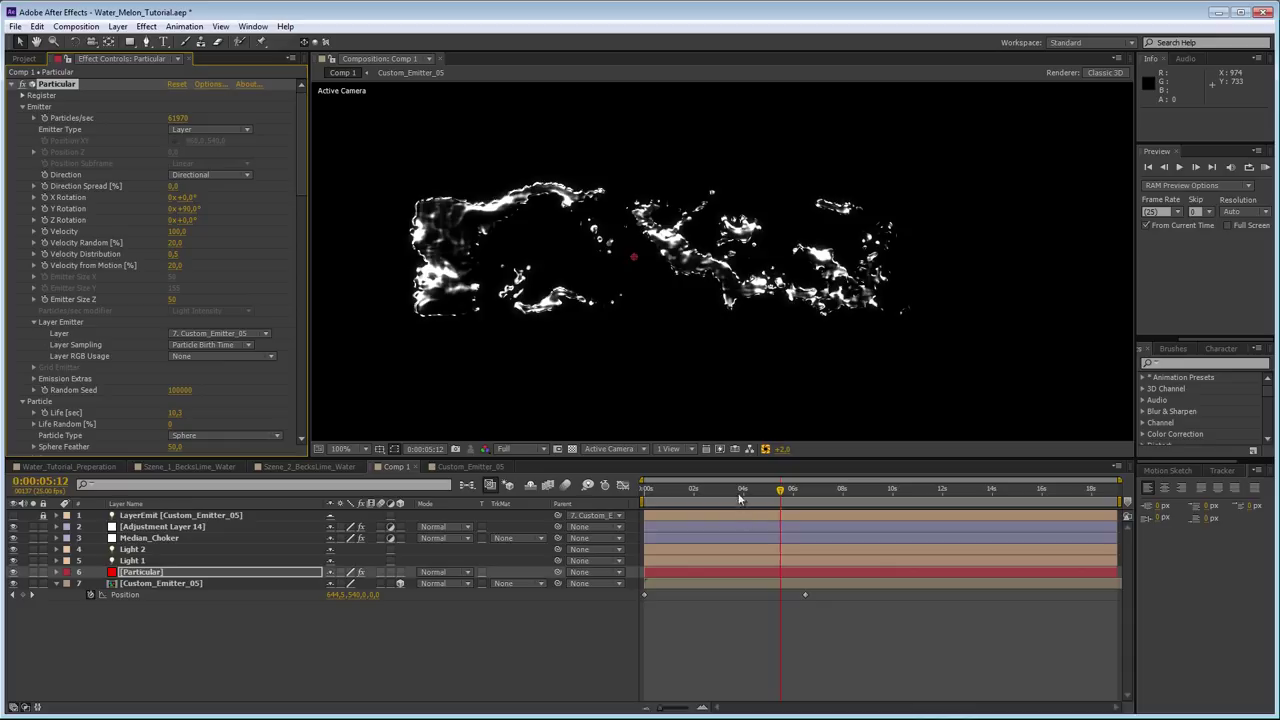
click(696, 489)
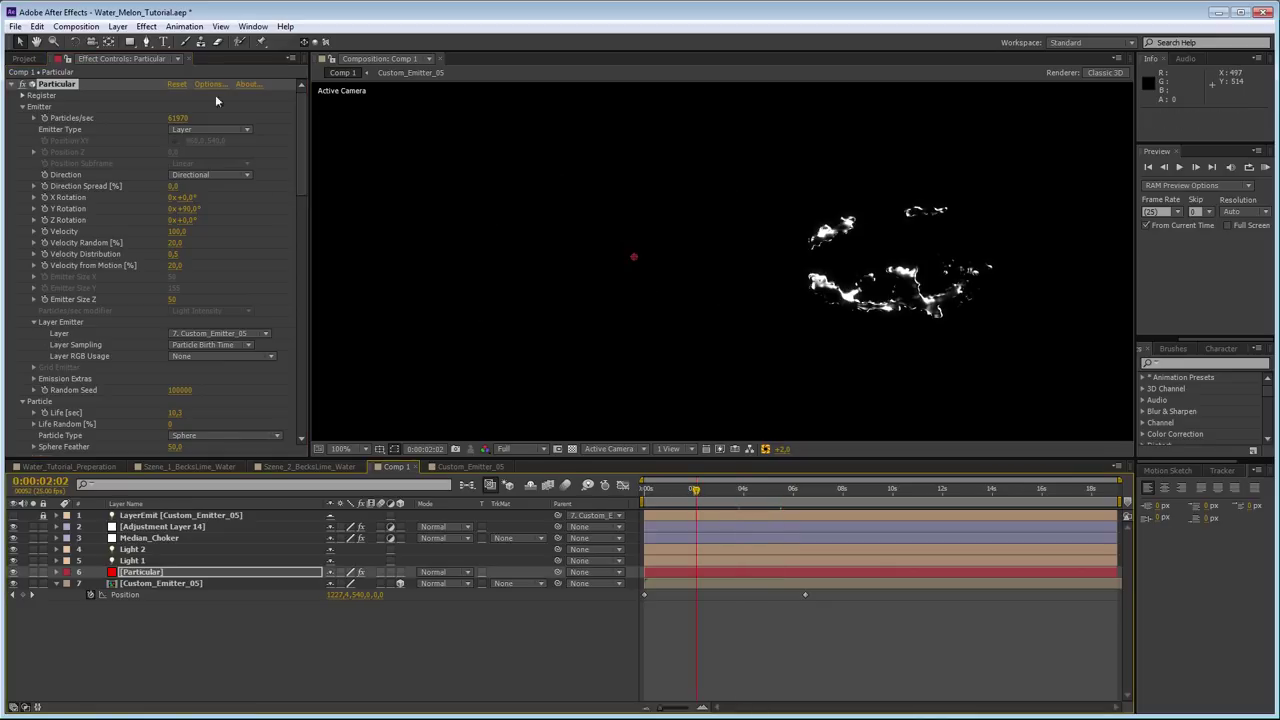
drag(722, 488, 736, 489)
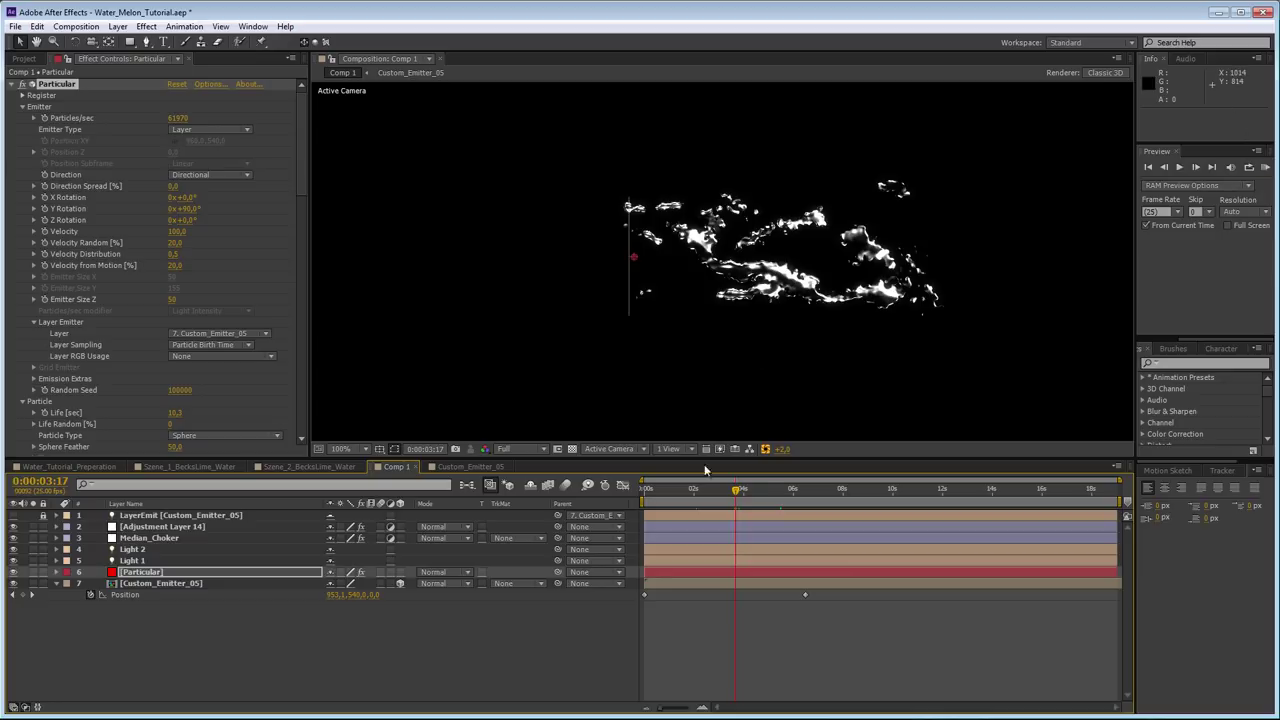
click(721, 489)
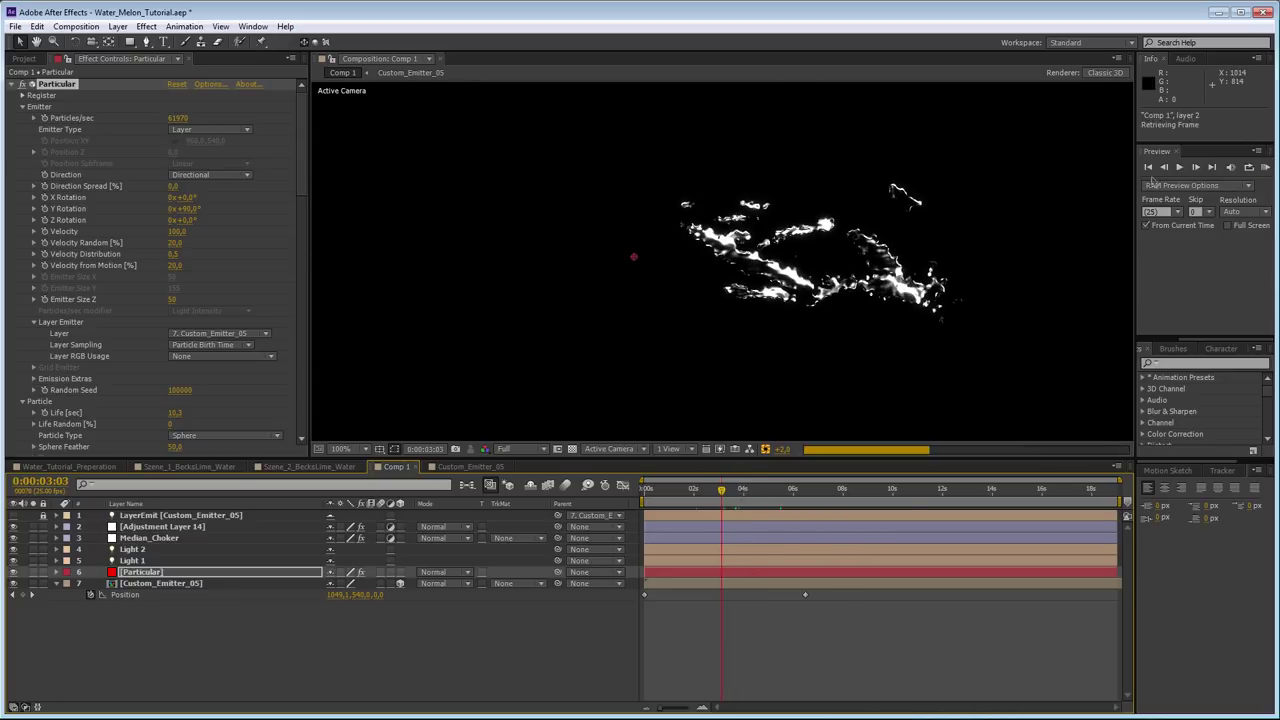
drag(738, 491, 769, 489)
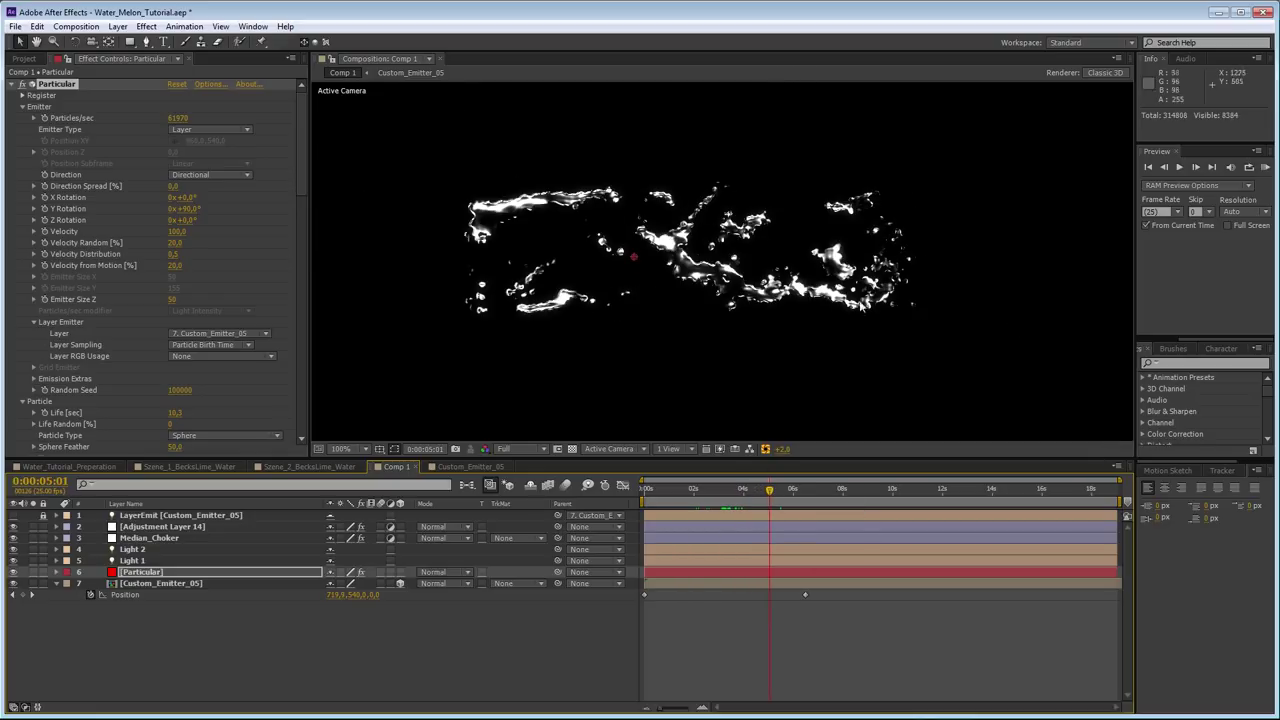
click(159, 590)
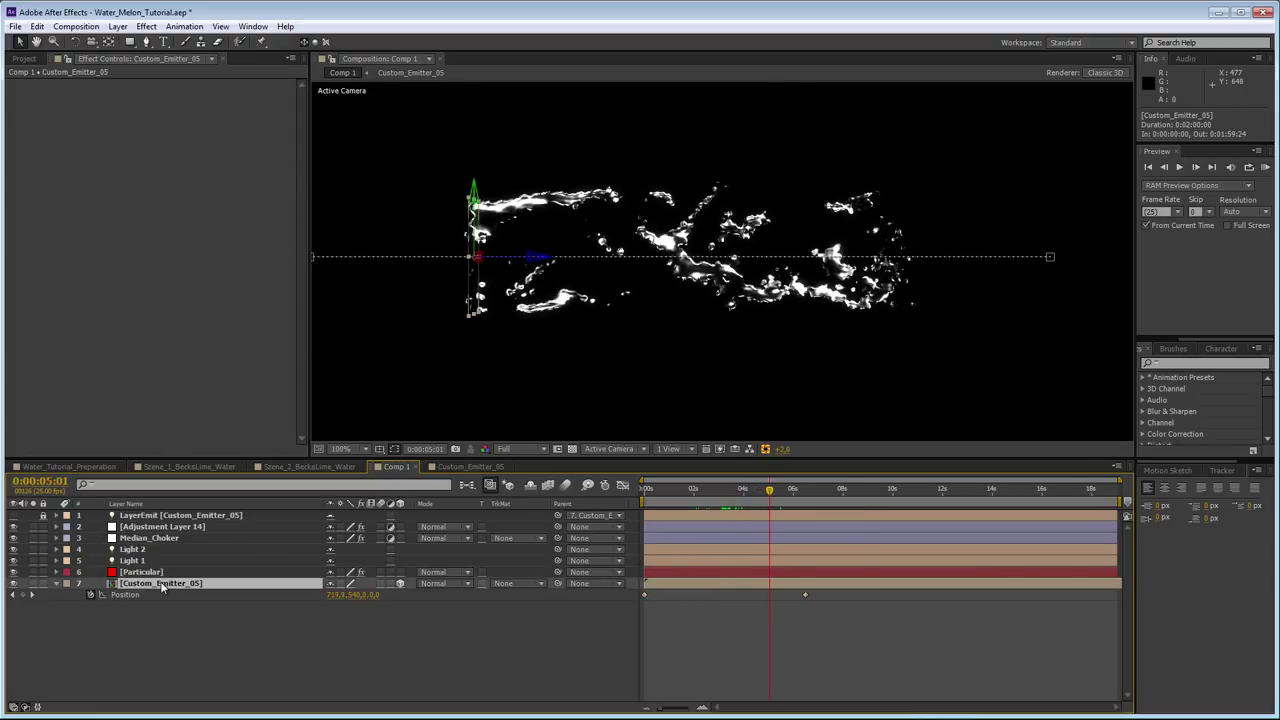
- Set the Particular turbulence field's Affect Position to 0
click(145, 571)
scroll(109, 304, down, 5)
scroll(109, 304, down, 15)
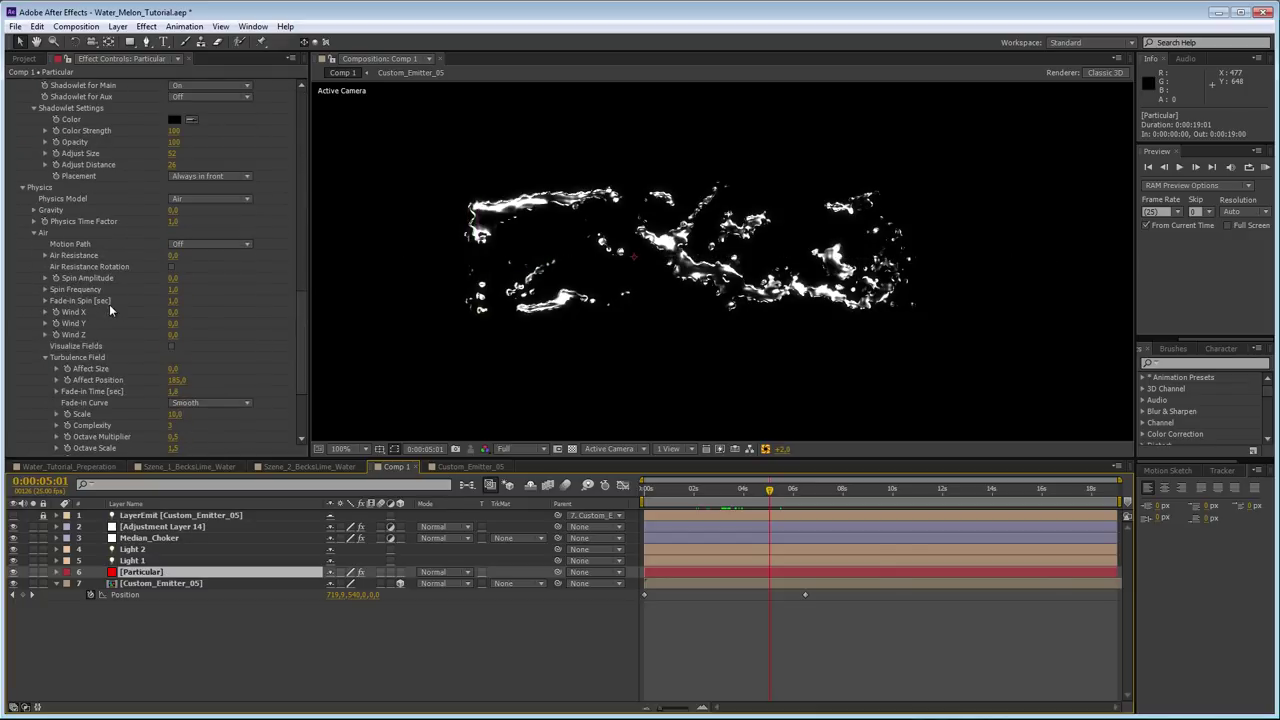
click(177, 380)
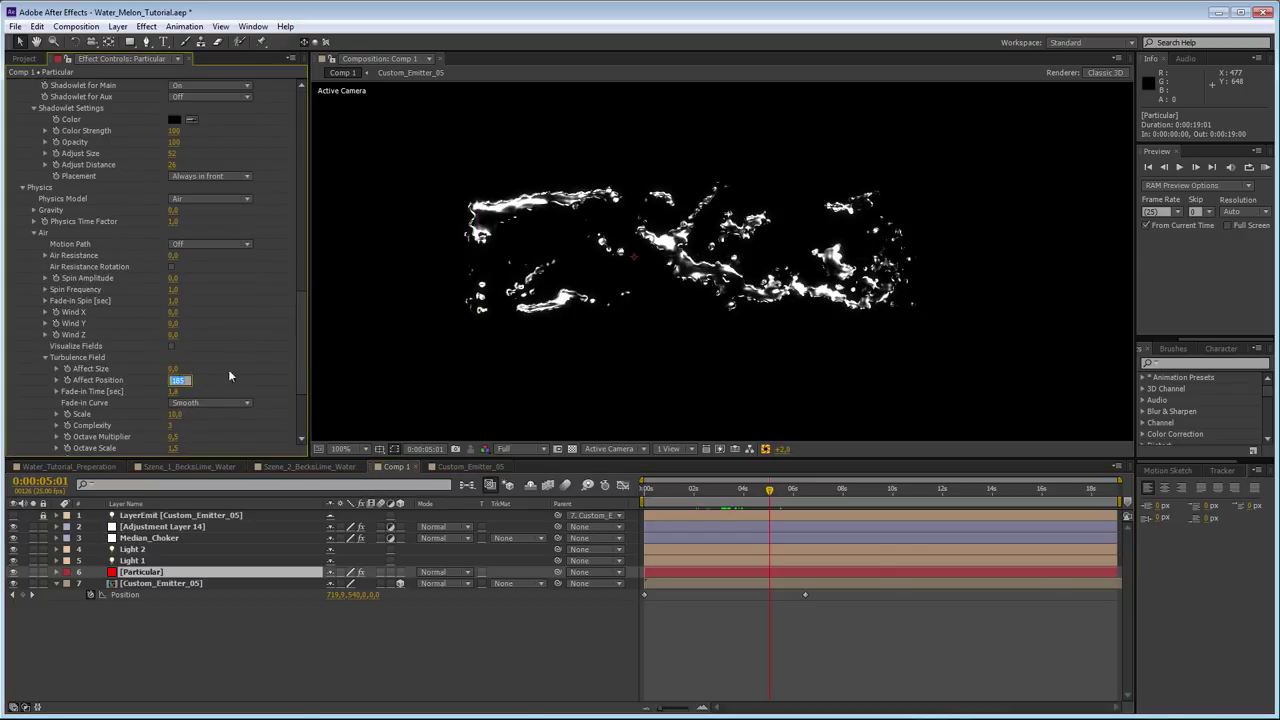
key(Return)
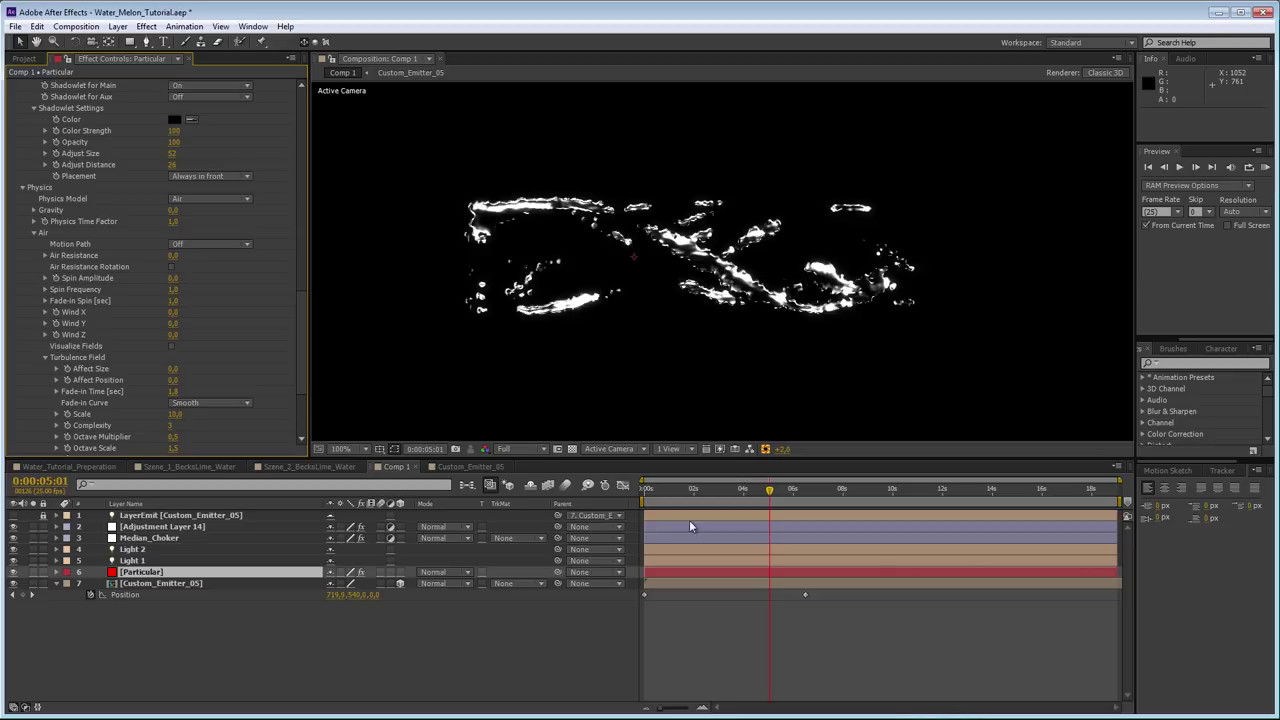
- Scrub the timeline around five seconds and 0:00:04:05 to review the splash
drag(696, 490, 848, 490)
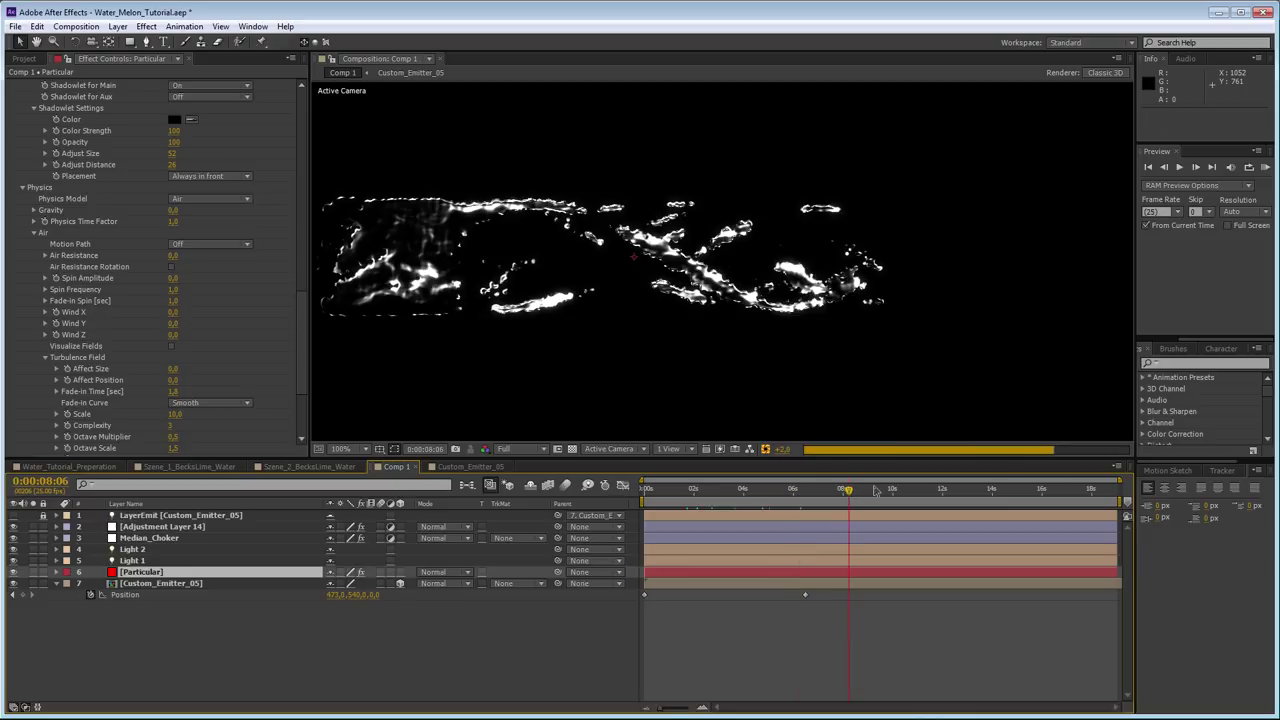
click(790, 489)
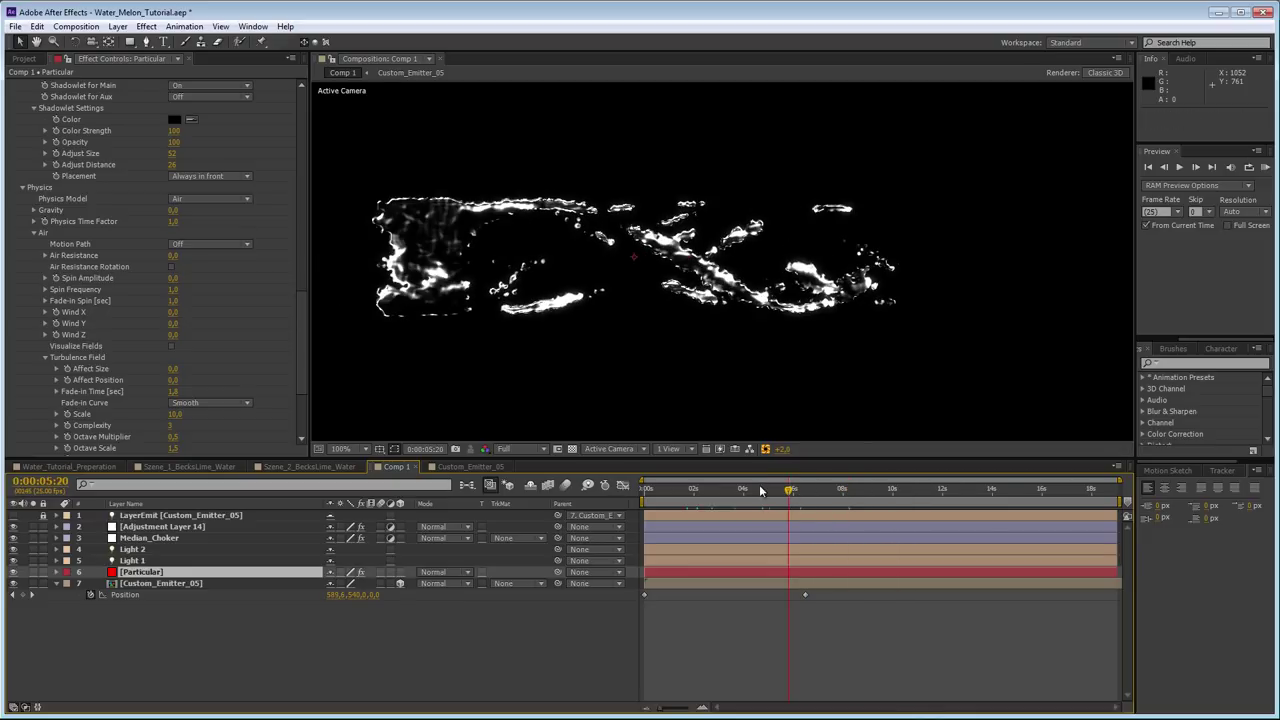
click(748, 489)
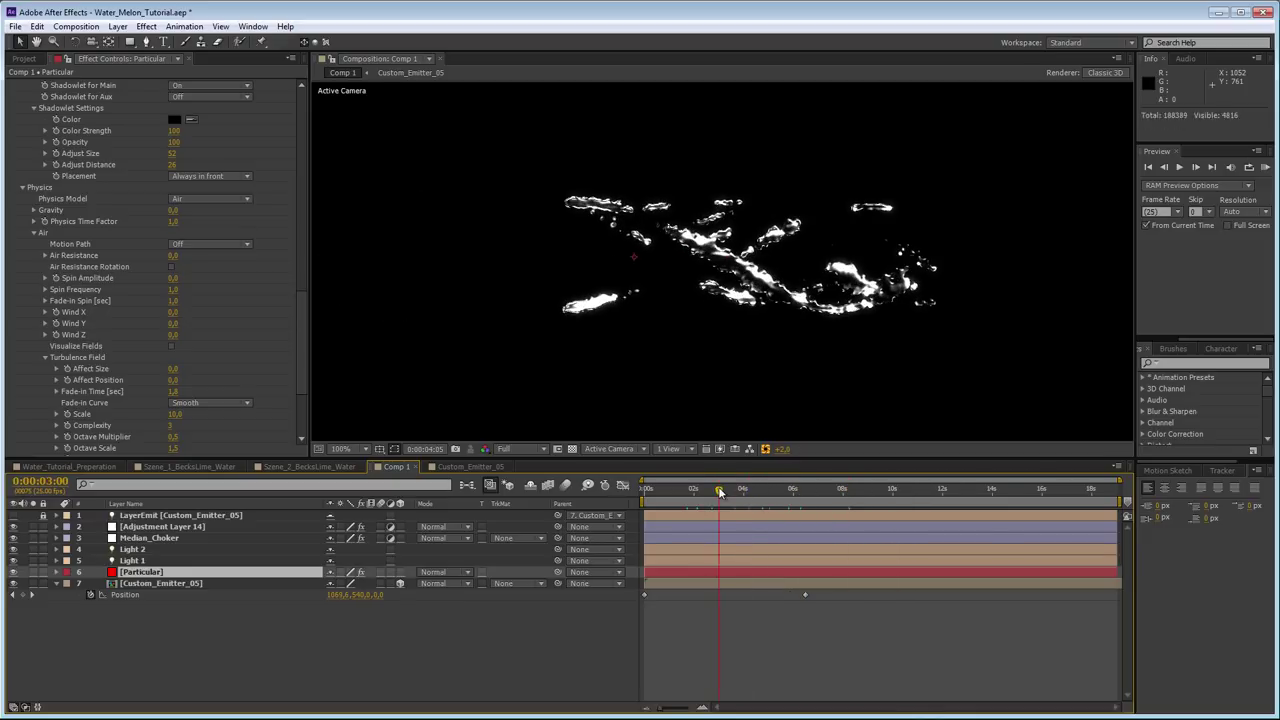
drag(719, 491, 790, 491)
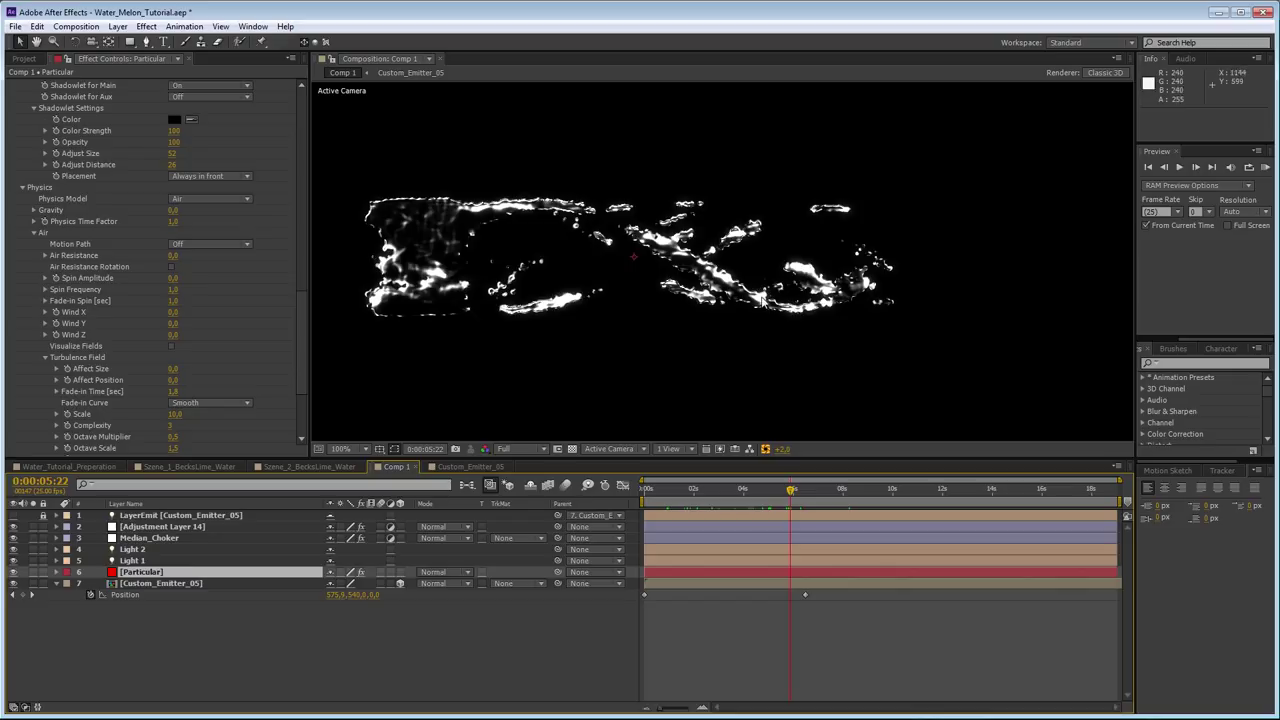
- Set the shadowlet Adjust Size to 63 and Adjust Distance to 17
scroll(133, 303, down, 3)
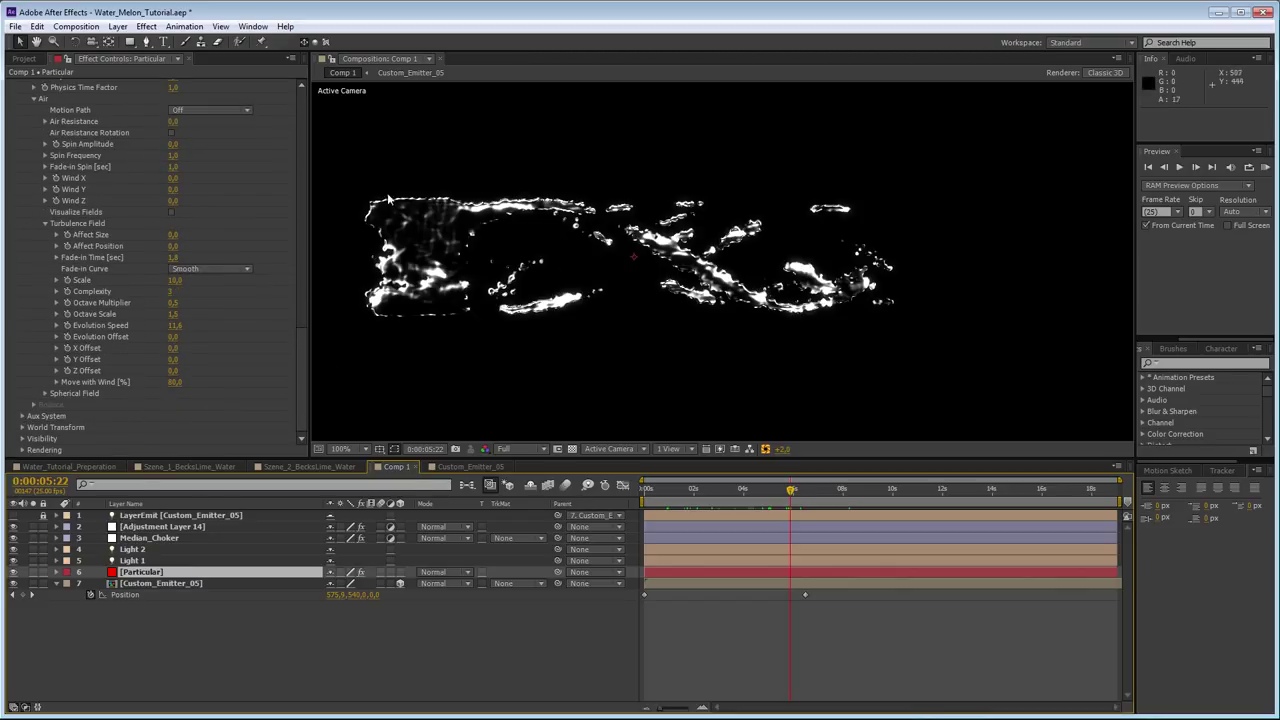
scroll(111, 358, up, 5)
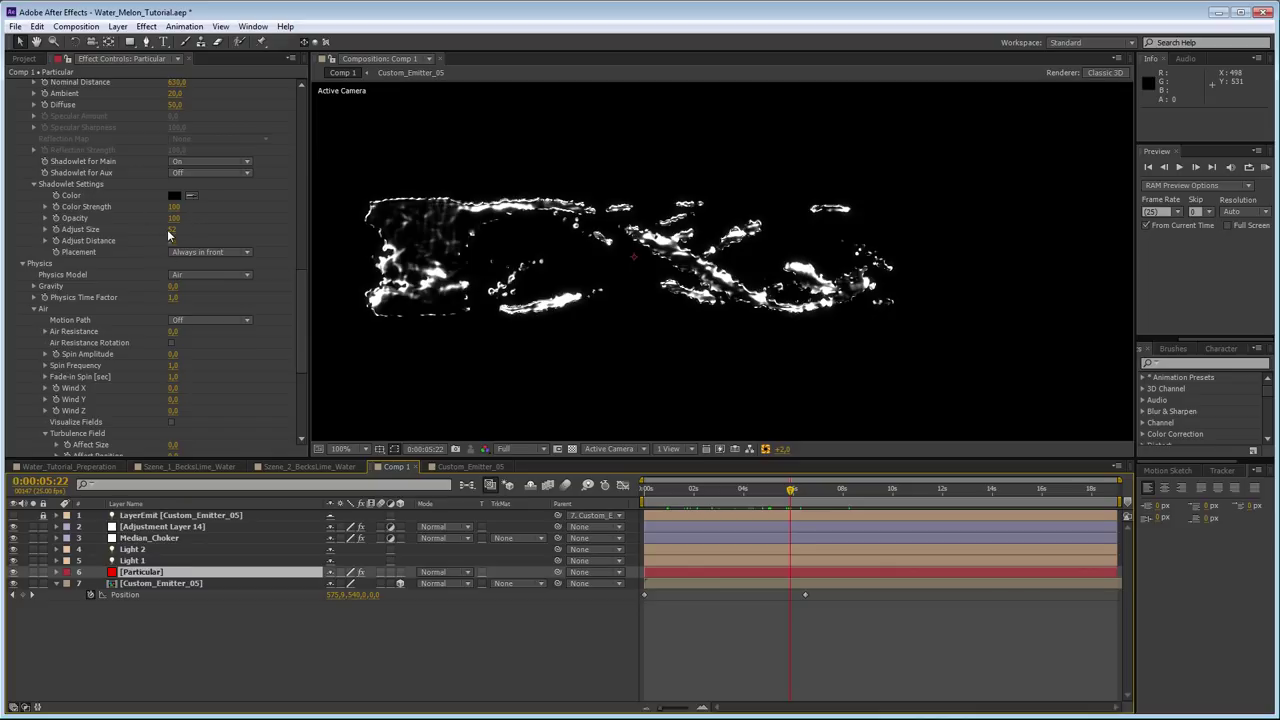
drag(170, 229, 150, 229)
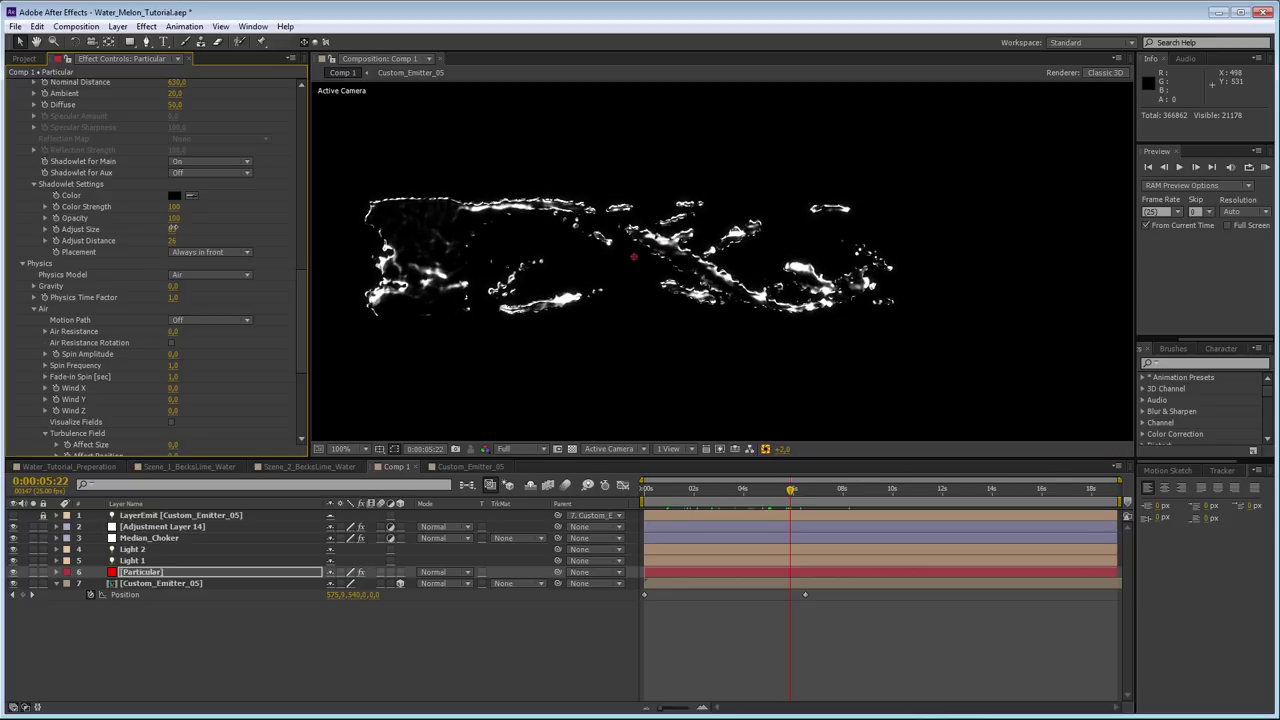
mouse_move(173, 244)
mouse_down()
mouse_move(158, 243)
mouse_move(194, 233)
mouse_move(163, 240)
mouse_up()
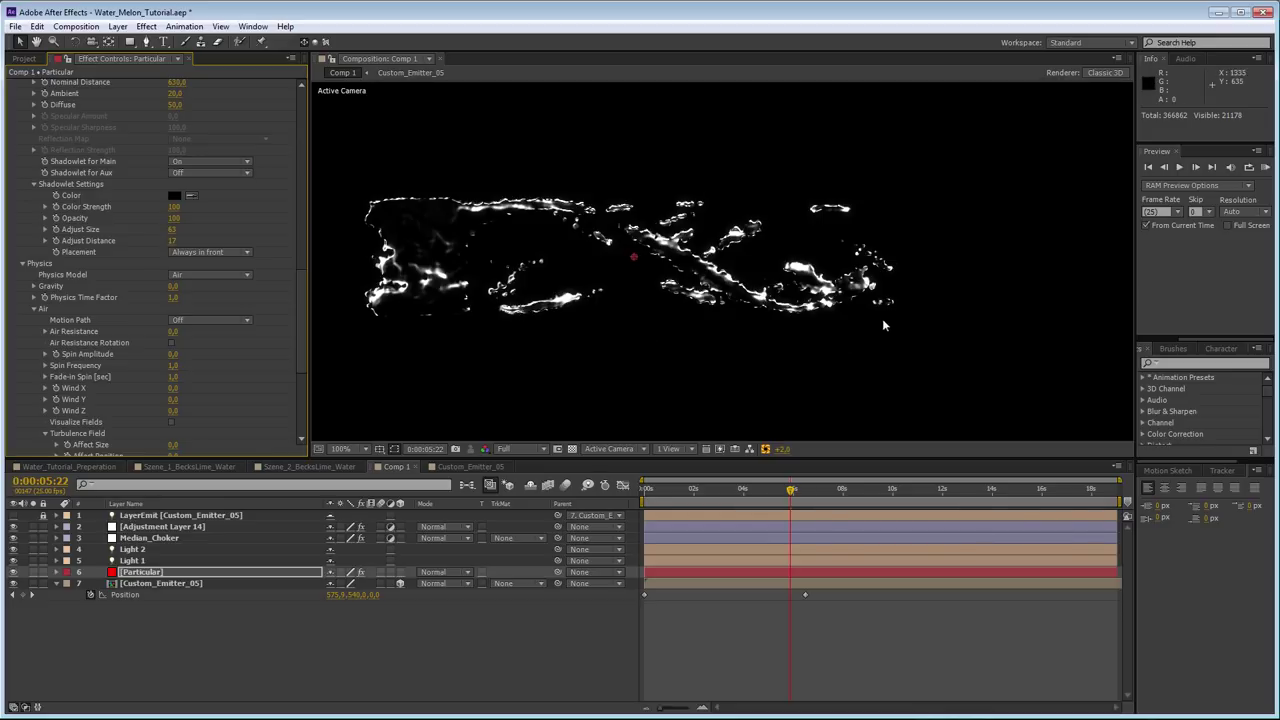
- Rename Adjustment Layer 14 to 'Glass'
click(153, 530)
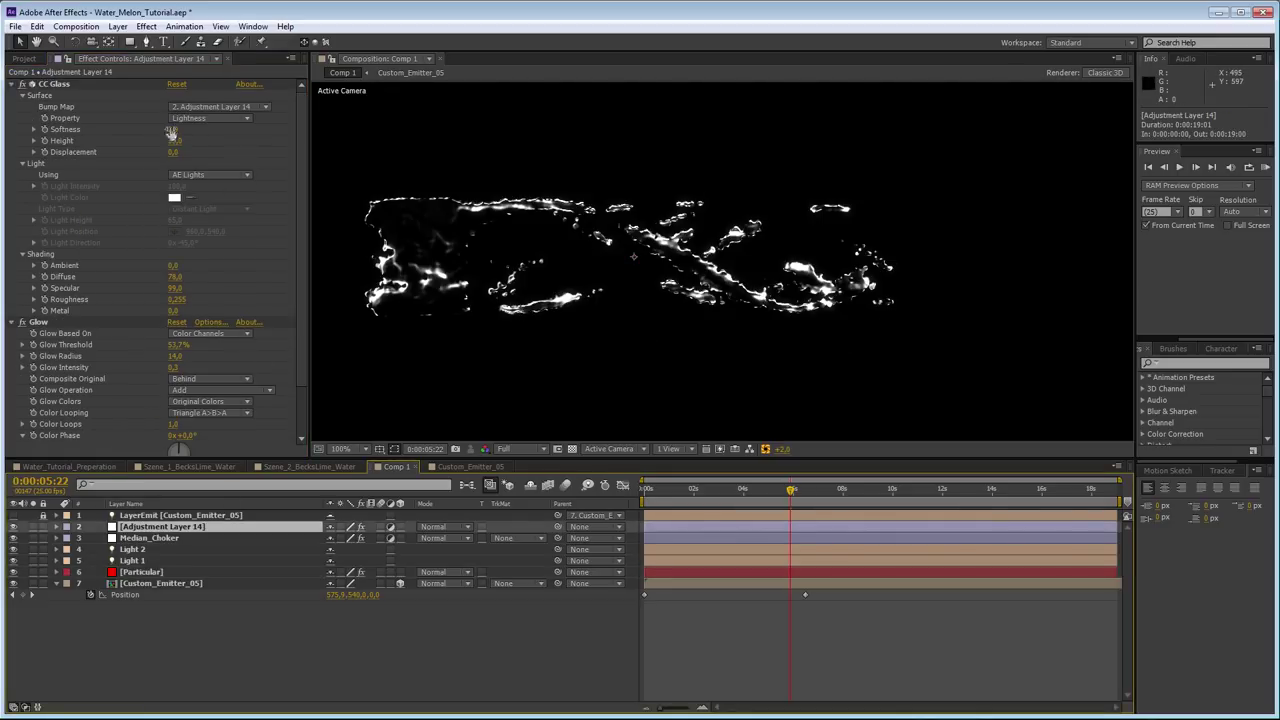
key(Return)
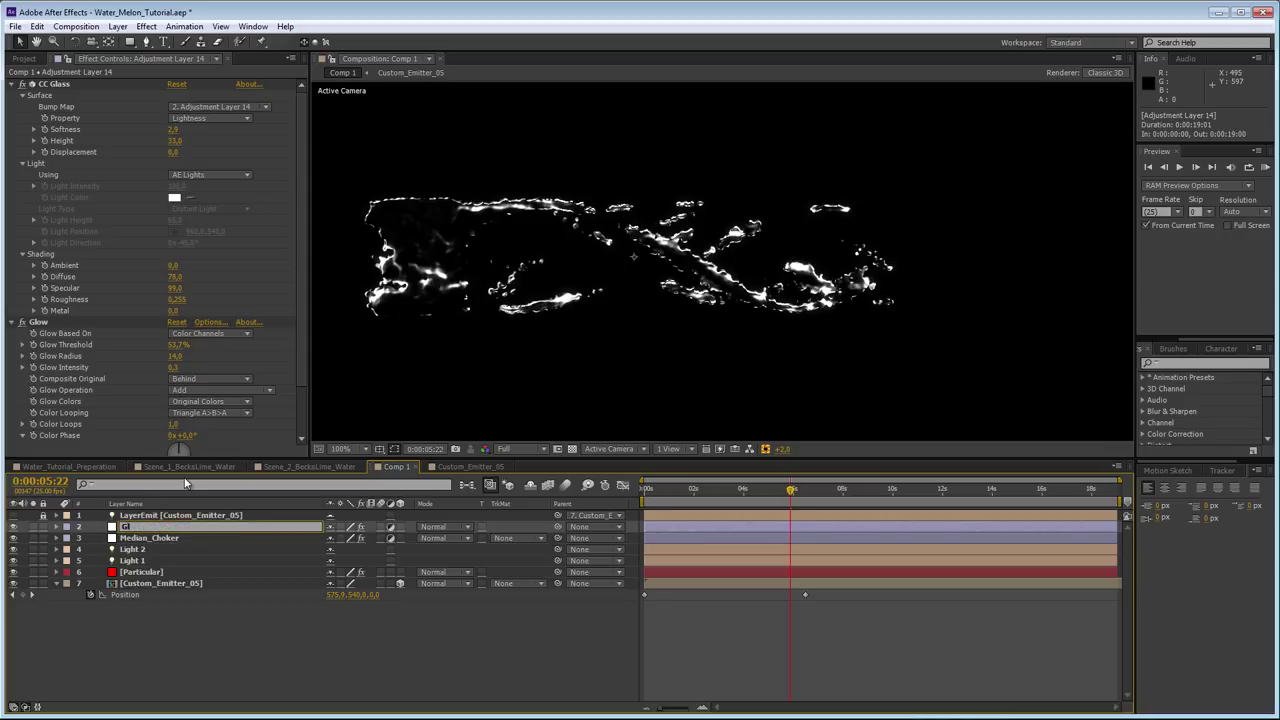
key(Return)
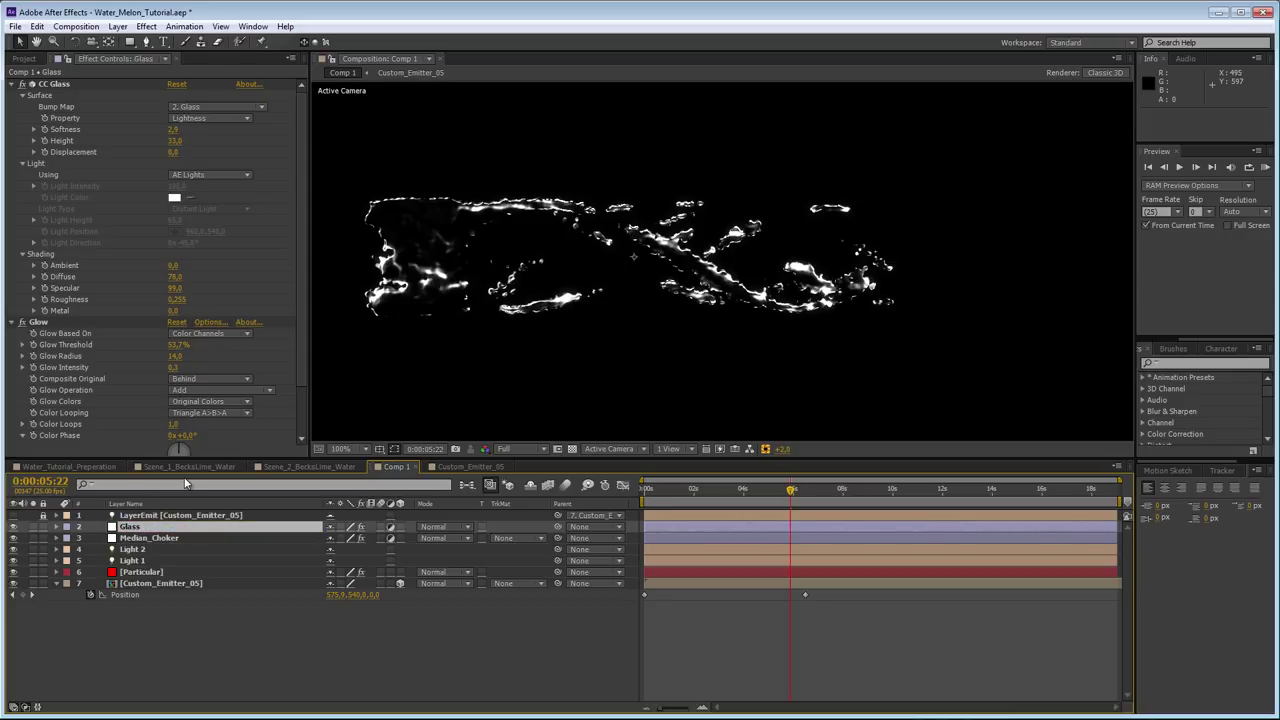
- Set CC Glass Height to 35 and Softness to 2.5, comparing at 0:00:04:05
click(174, 141)
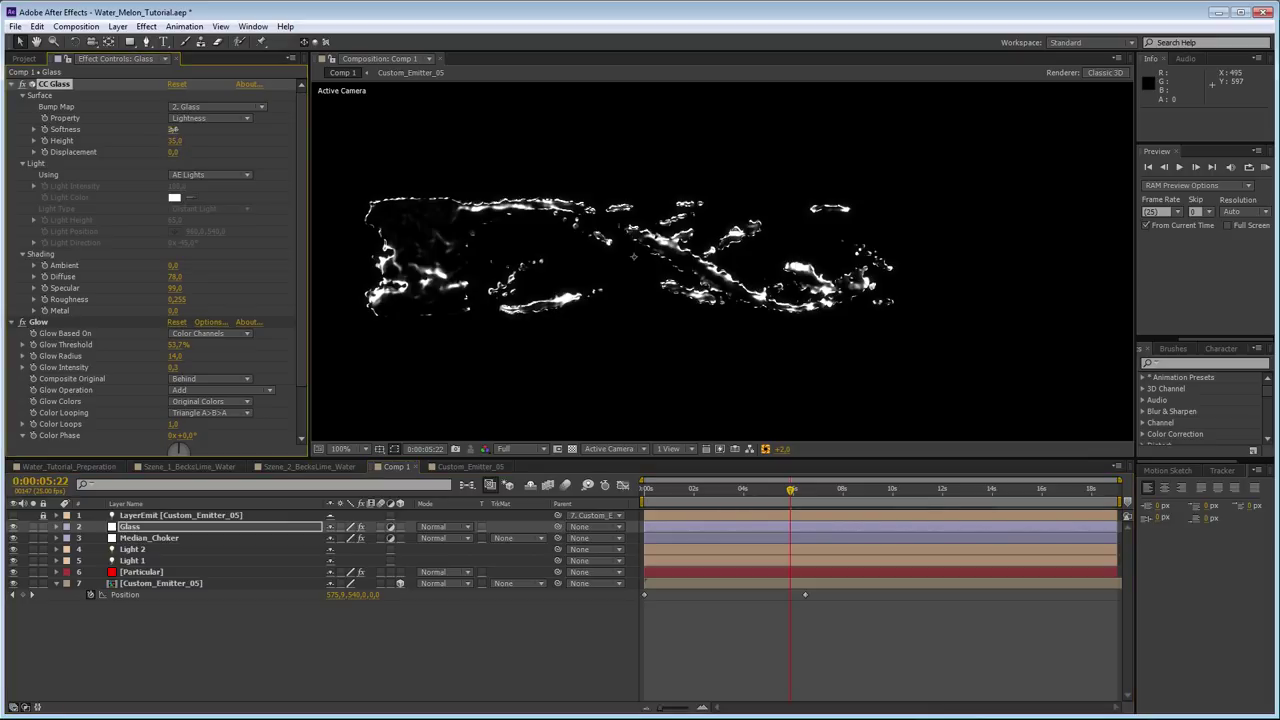
drag(174, 129, 180, 145)
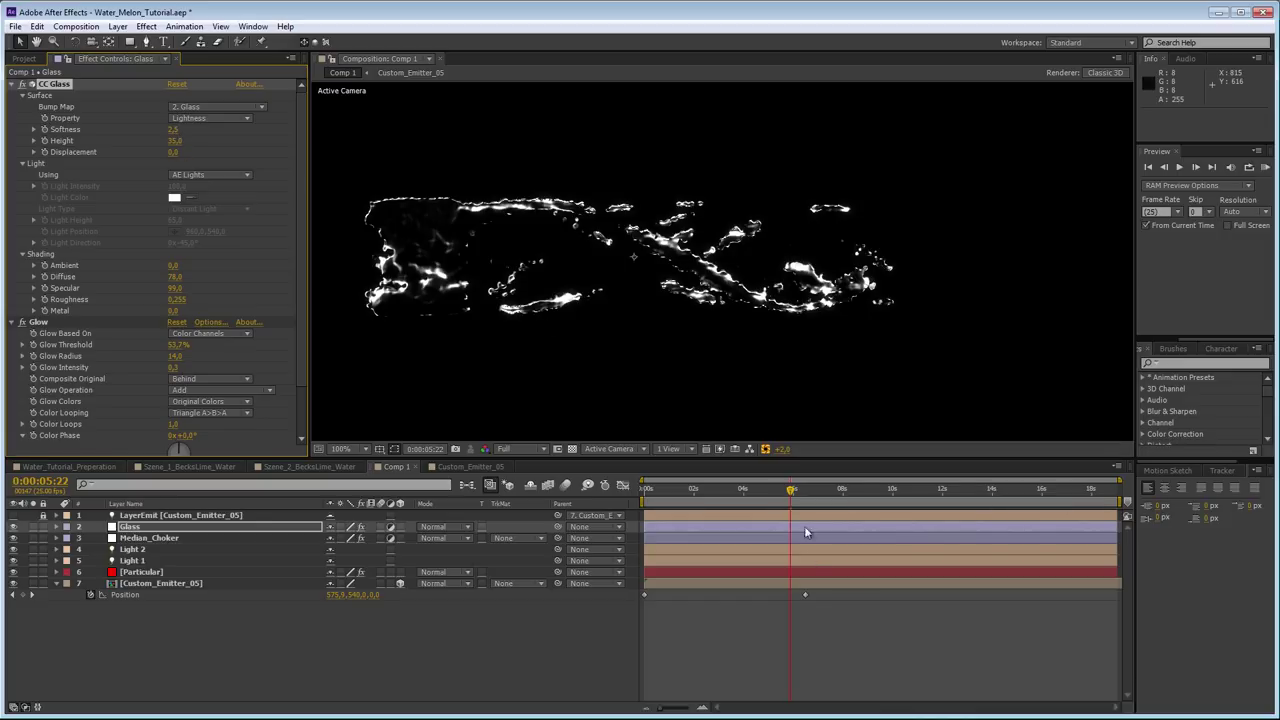
drag(755, 489, 838, 503)
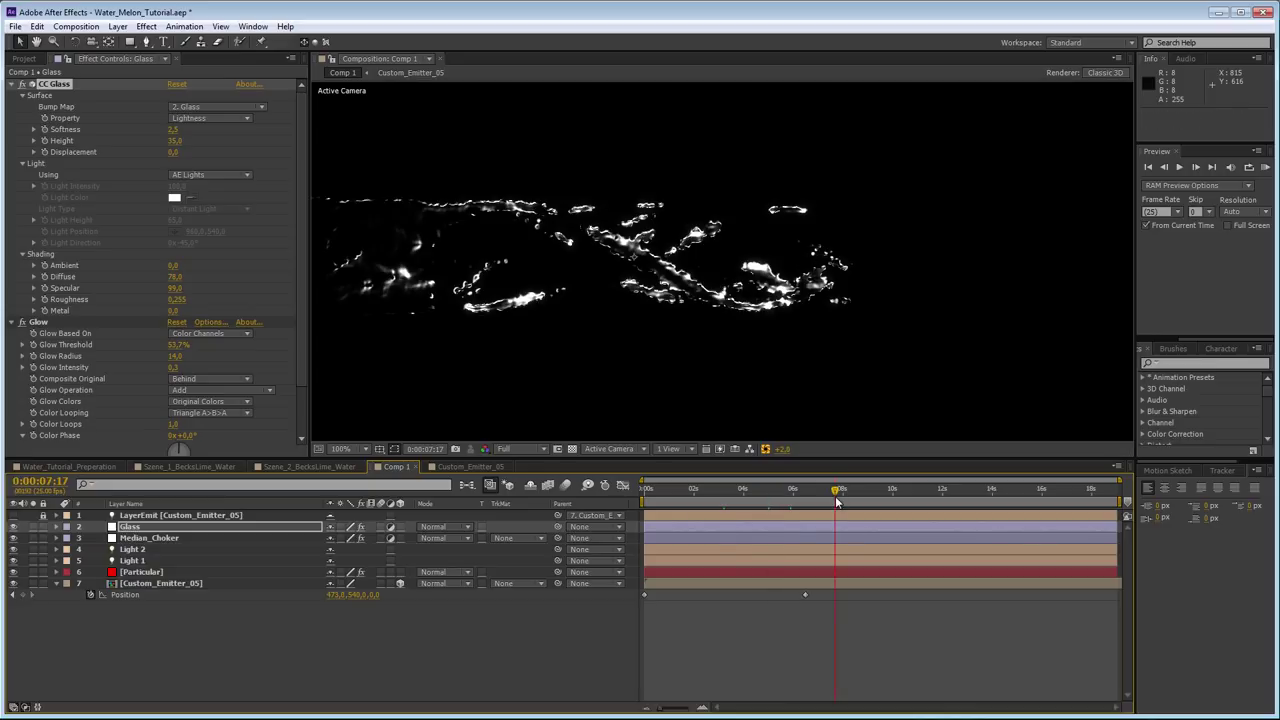
click(750, 487)
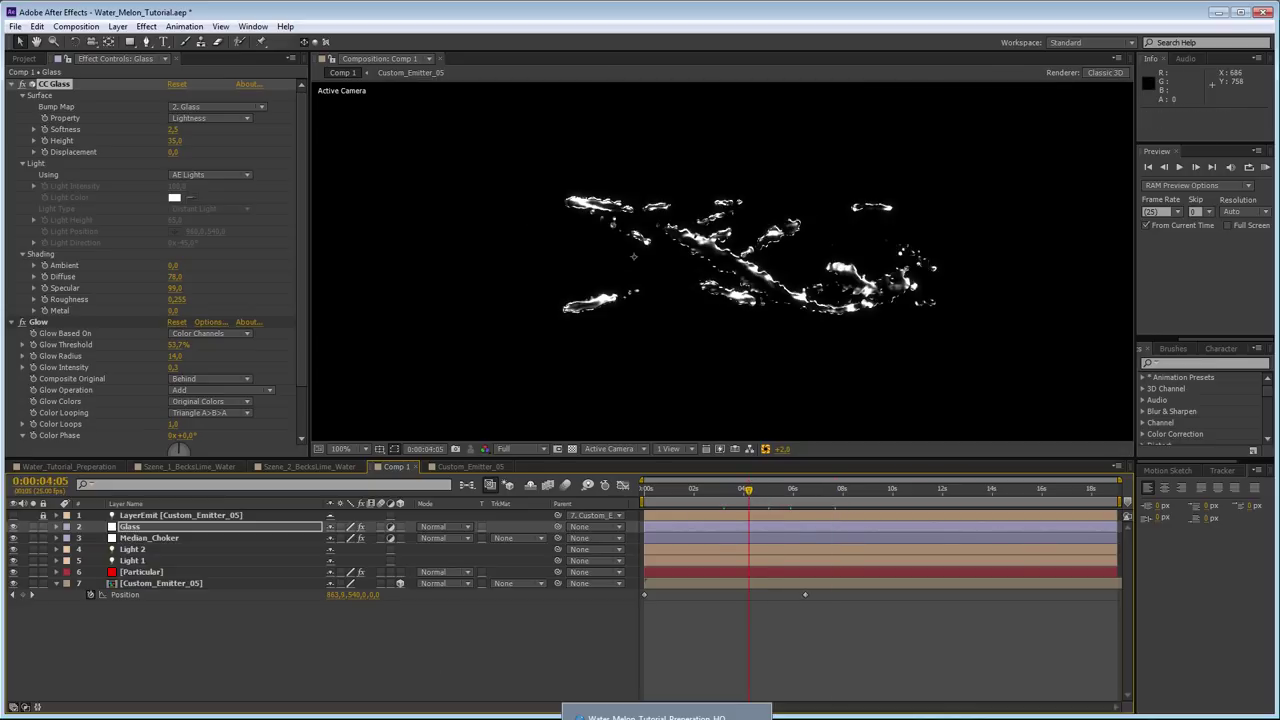
- Step the tutorial reference video back to an earlier frame
click(755, 717)
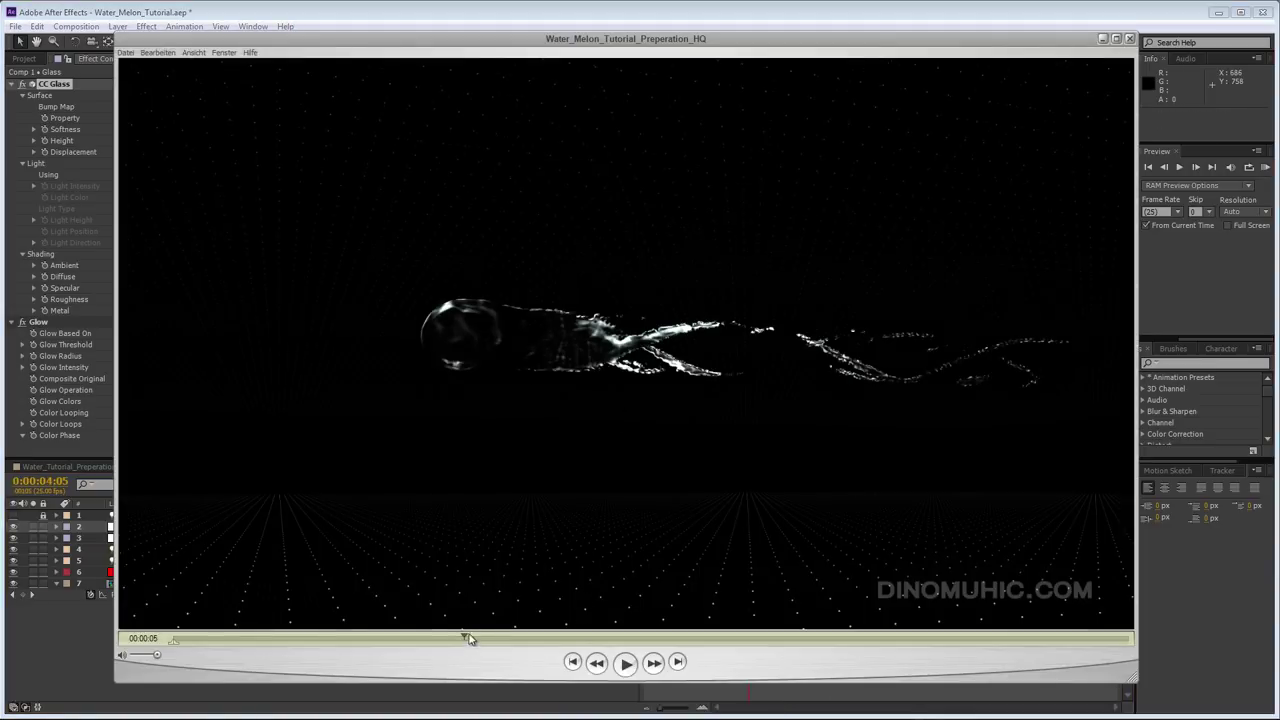
mouse_move(730, 716)
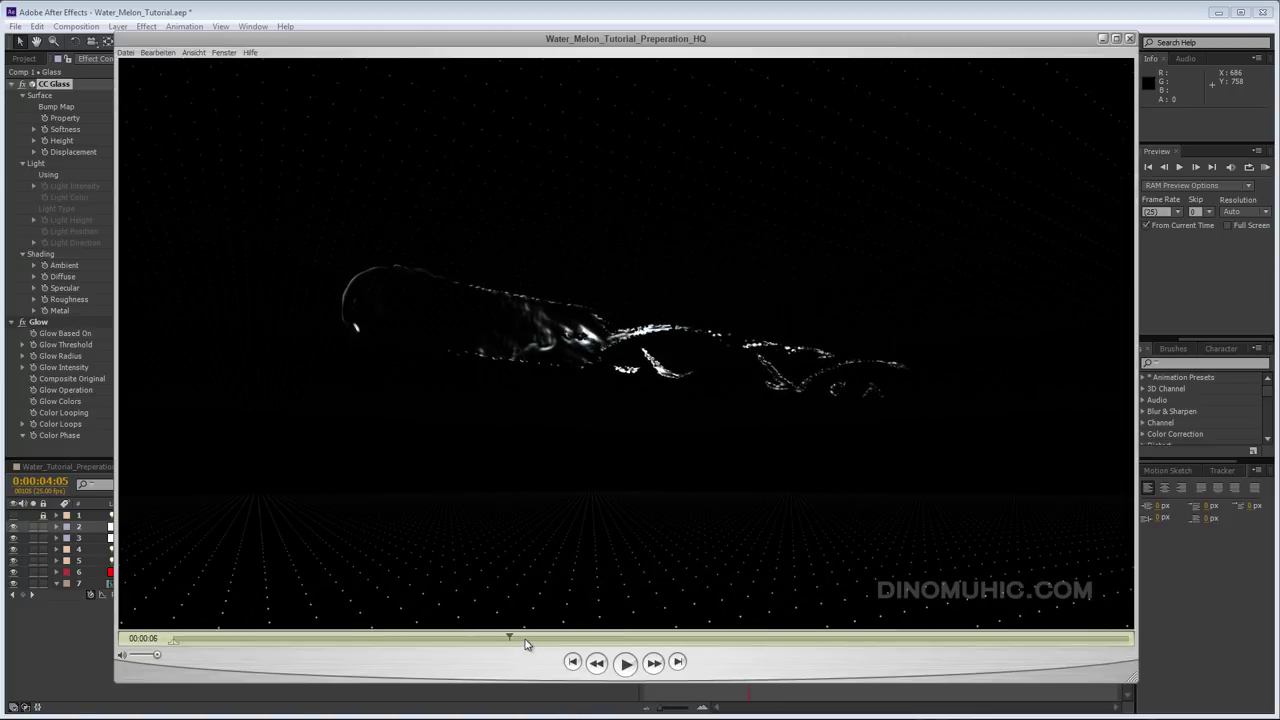
drag(512, 637, 480, 638)
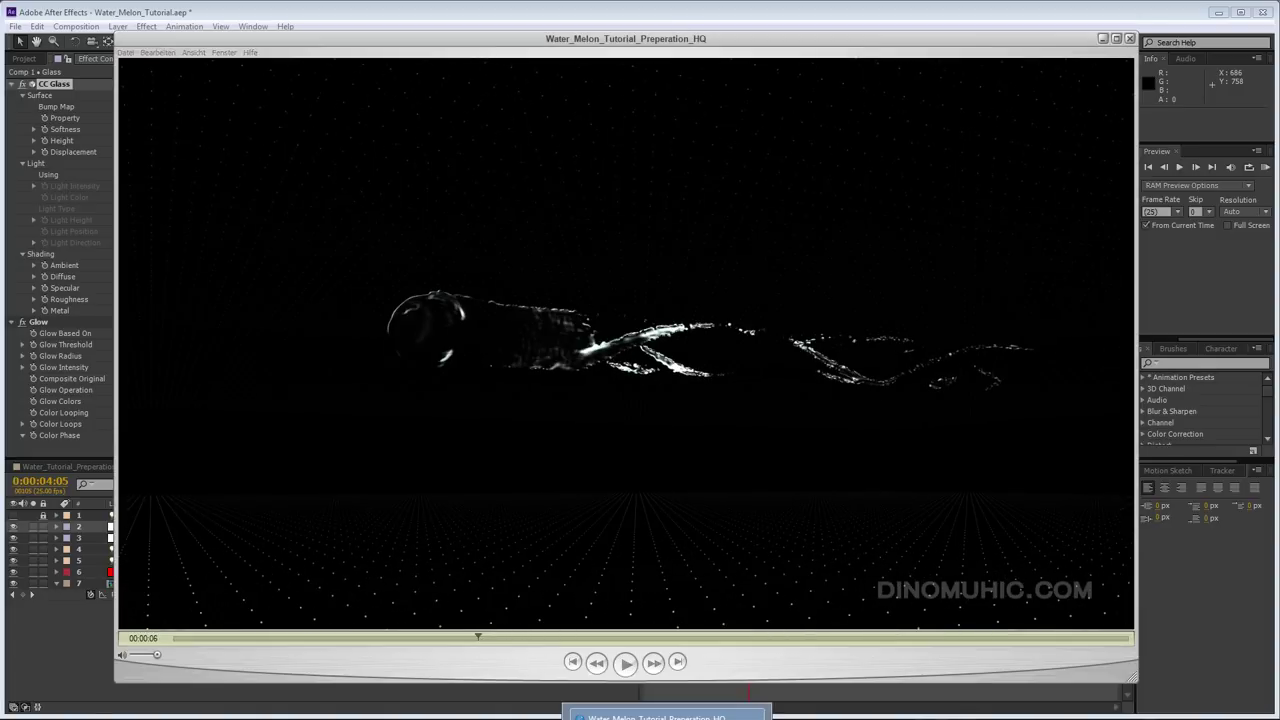
- Play the BecksLime_Water_1_Final render from its start, pause it, and return to After Effects
click(667, 716)
click(145, 672)
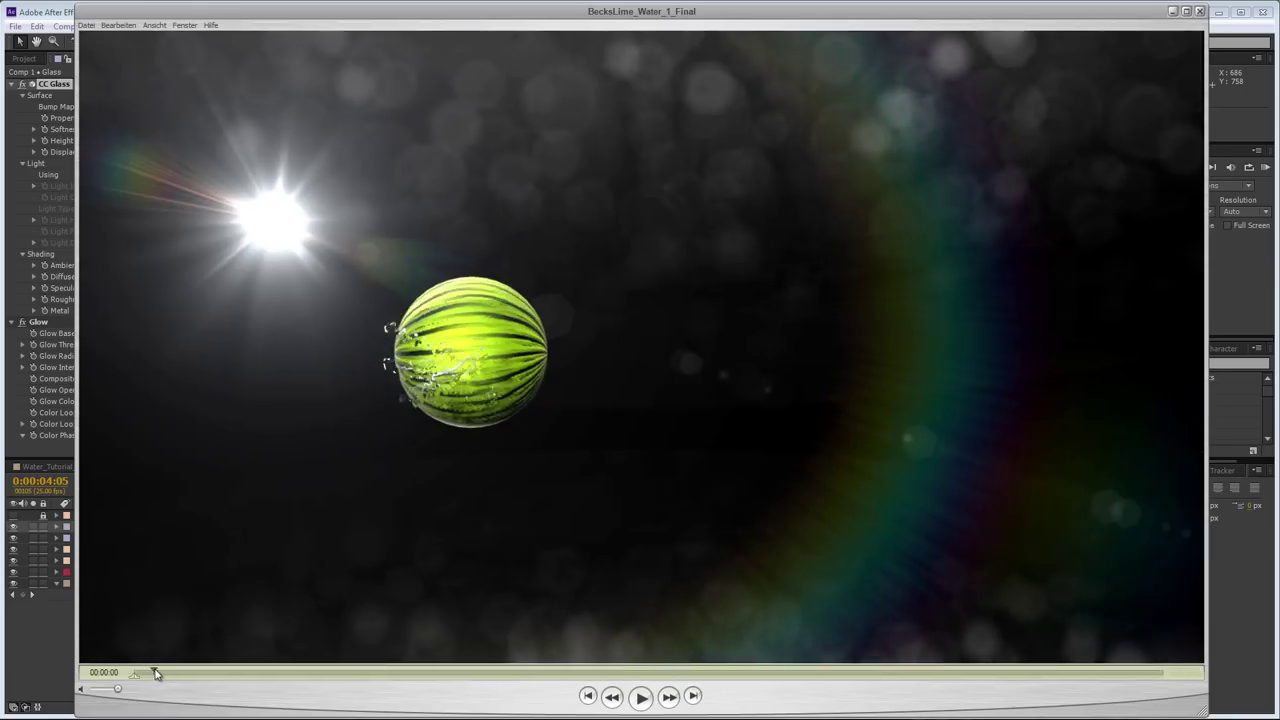
click(640, 697)
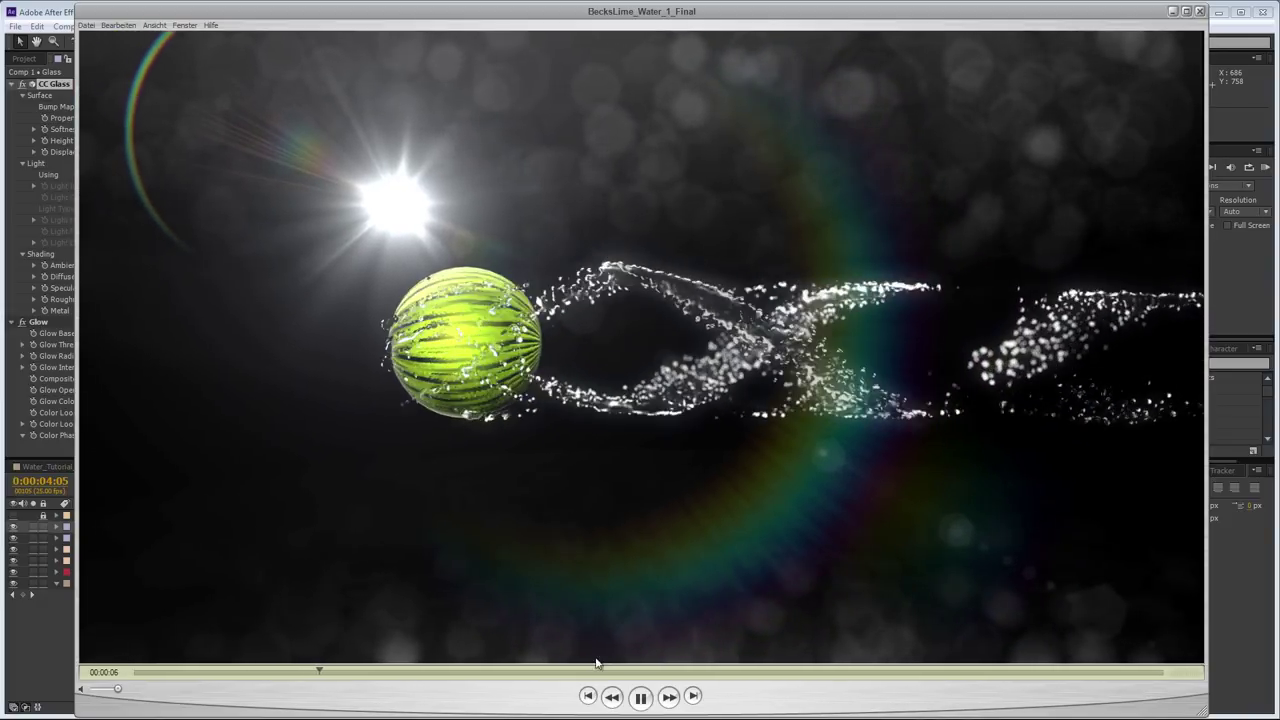
click(641, 699)
click(48, 587)
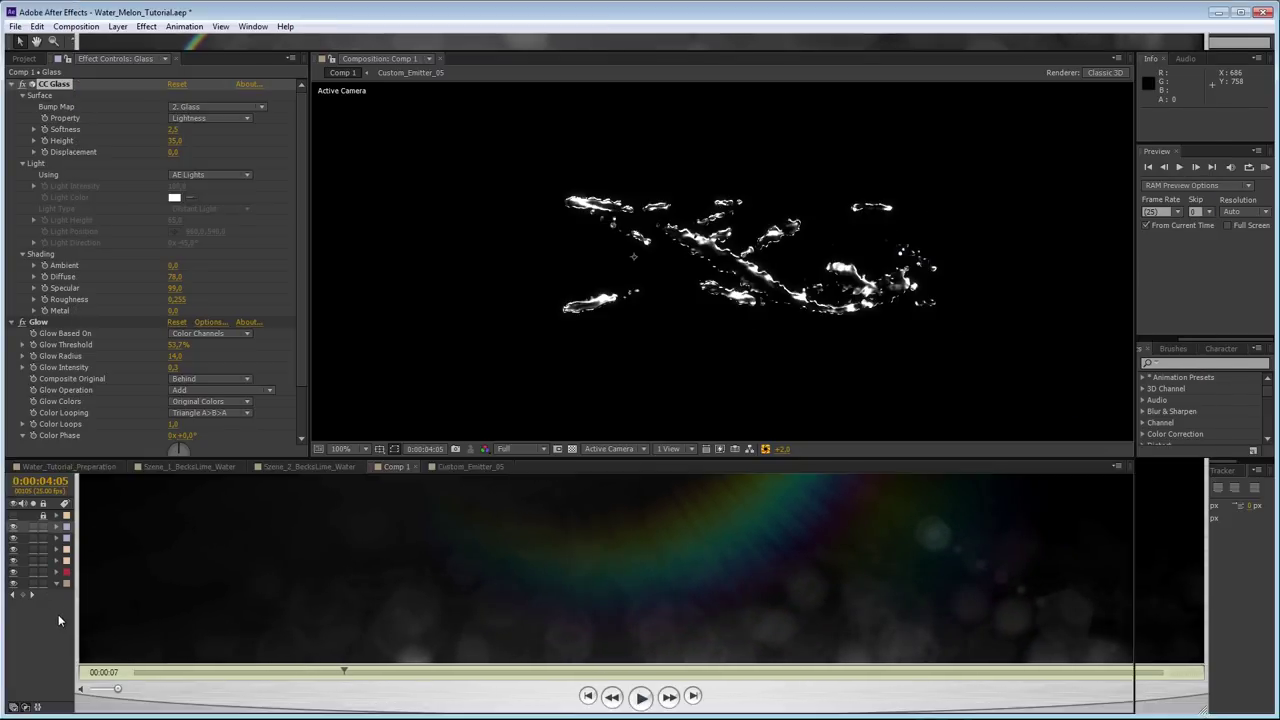
- Expand Particular's World Transform and add an expression to X Rotation W
click(148, 571)
scroll(116, 207, down, 5)
scroll(116, 207, down, 12)
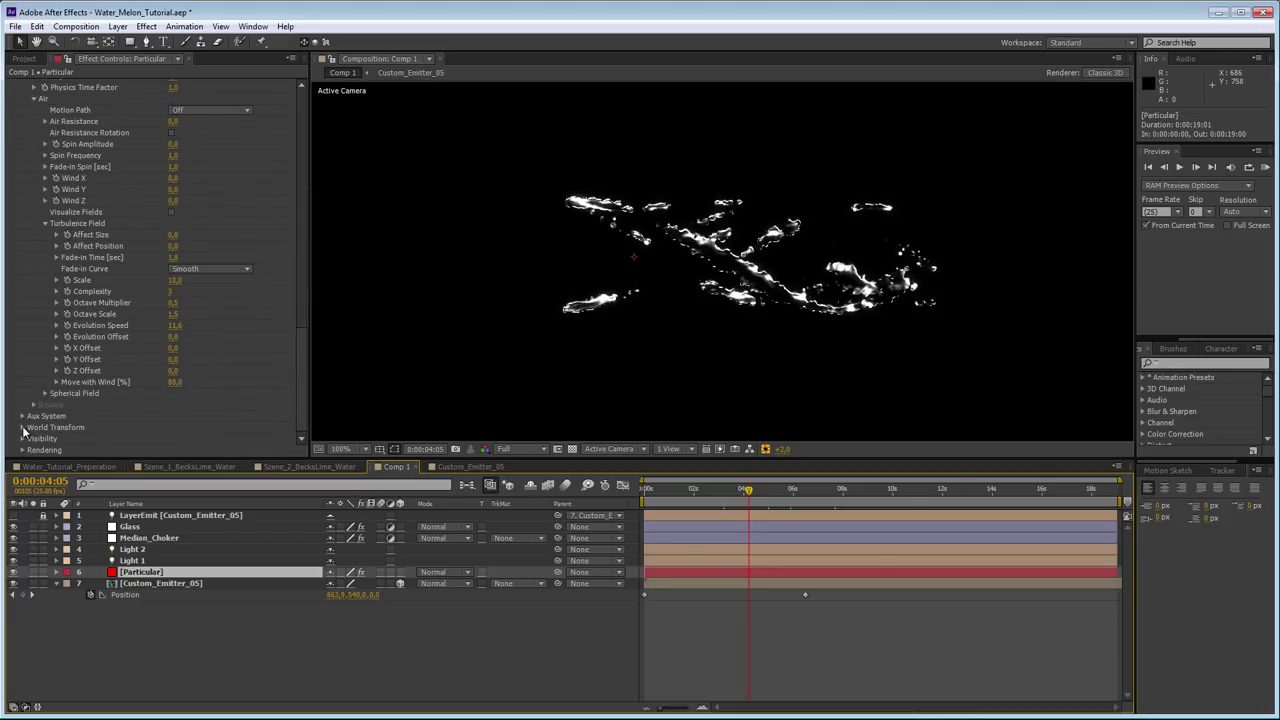
click(22, 427)
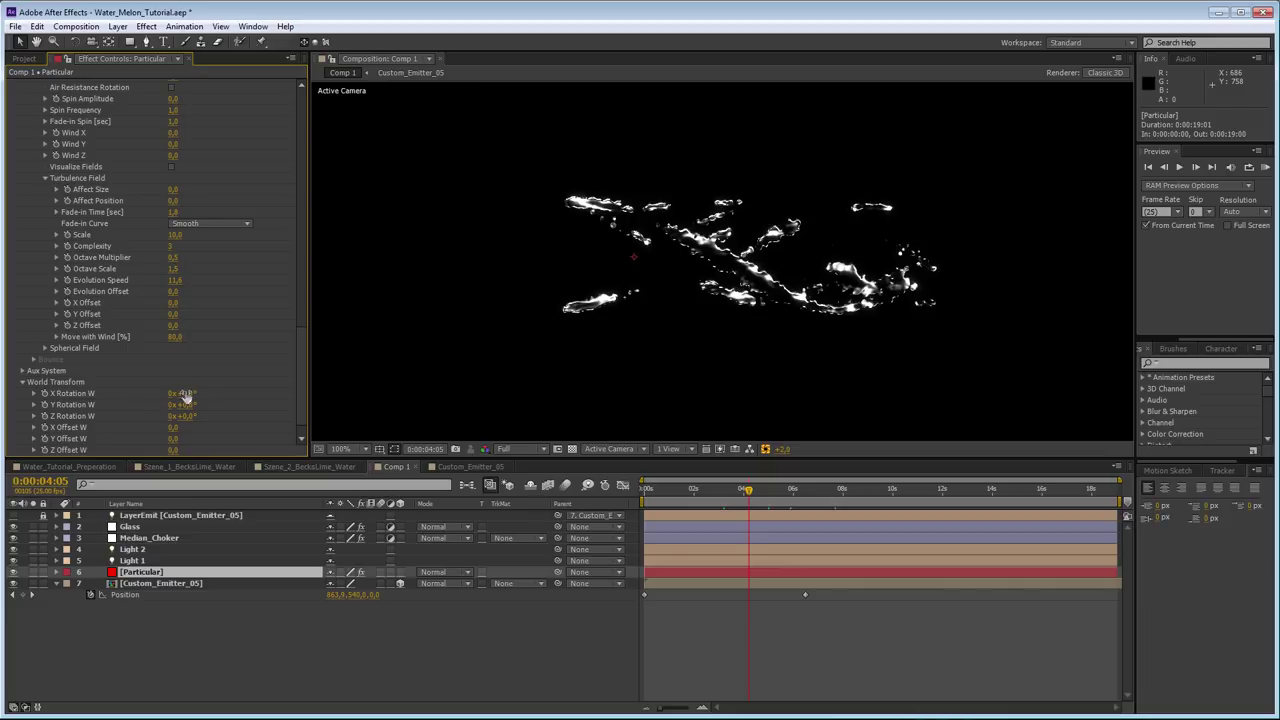
alt+click(45, 394)
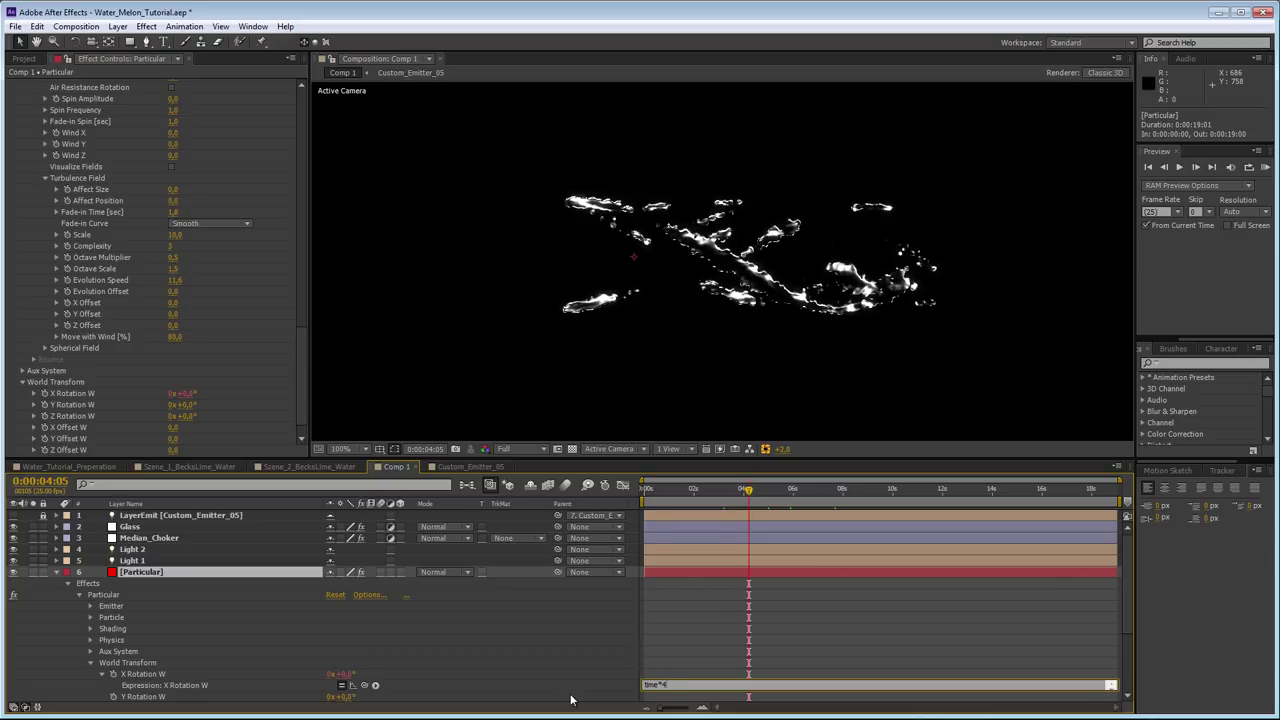
- Enter time*25 as the X Rotation W expression and scrub 2–8 seconds to check rotation
text(time*25)
key(KP_Enter)
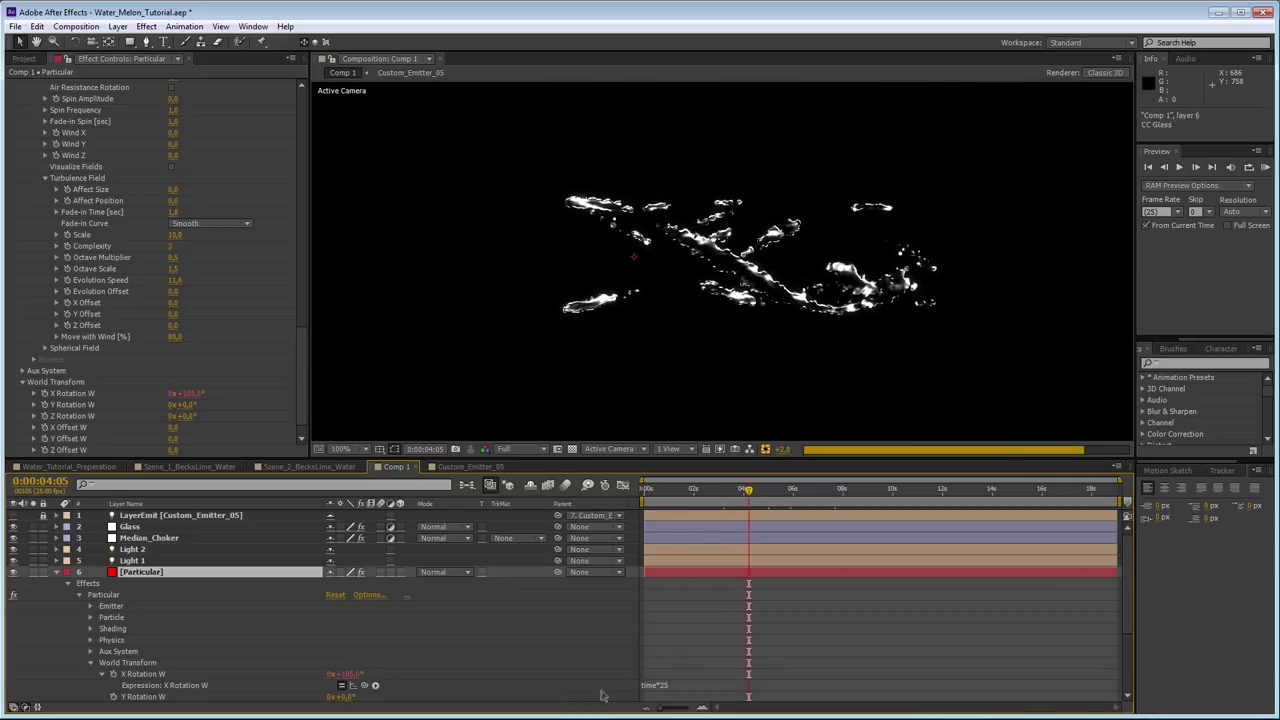
click(699, 490)
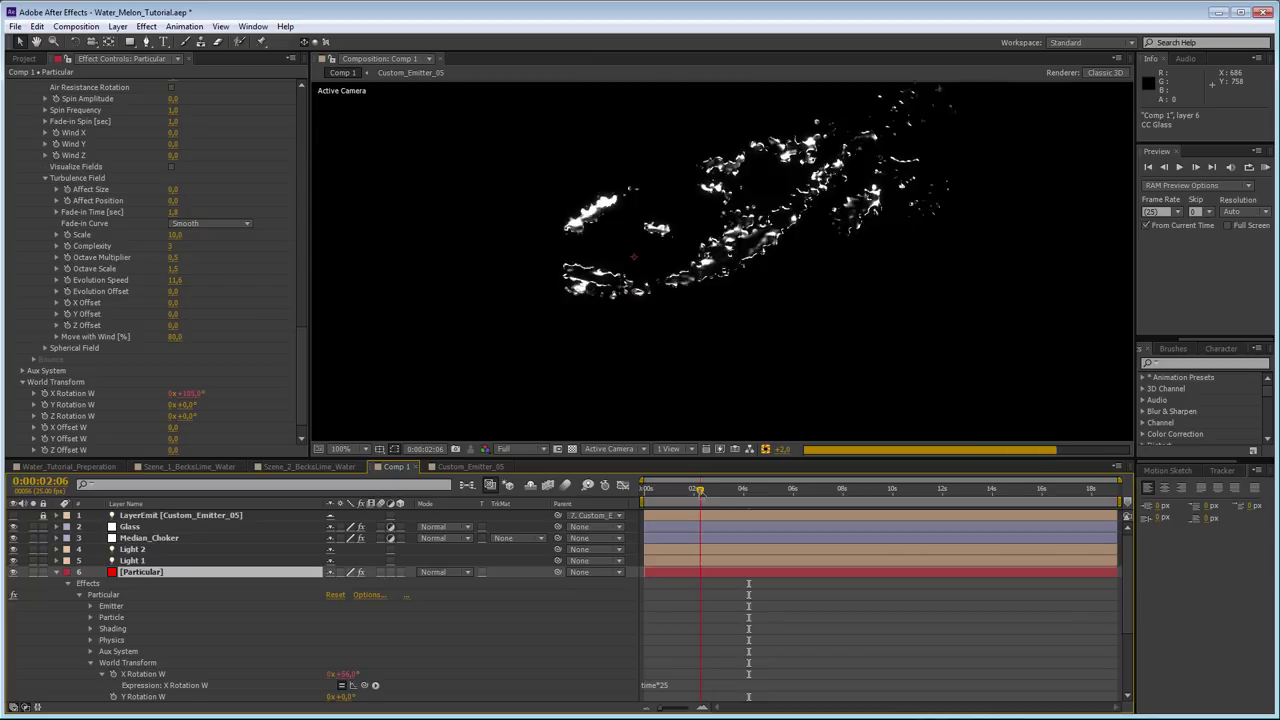
drag(700, 492, 729, 476)
scroll(697, 398, down, 4)
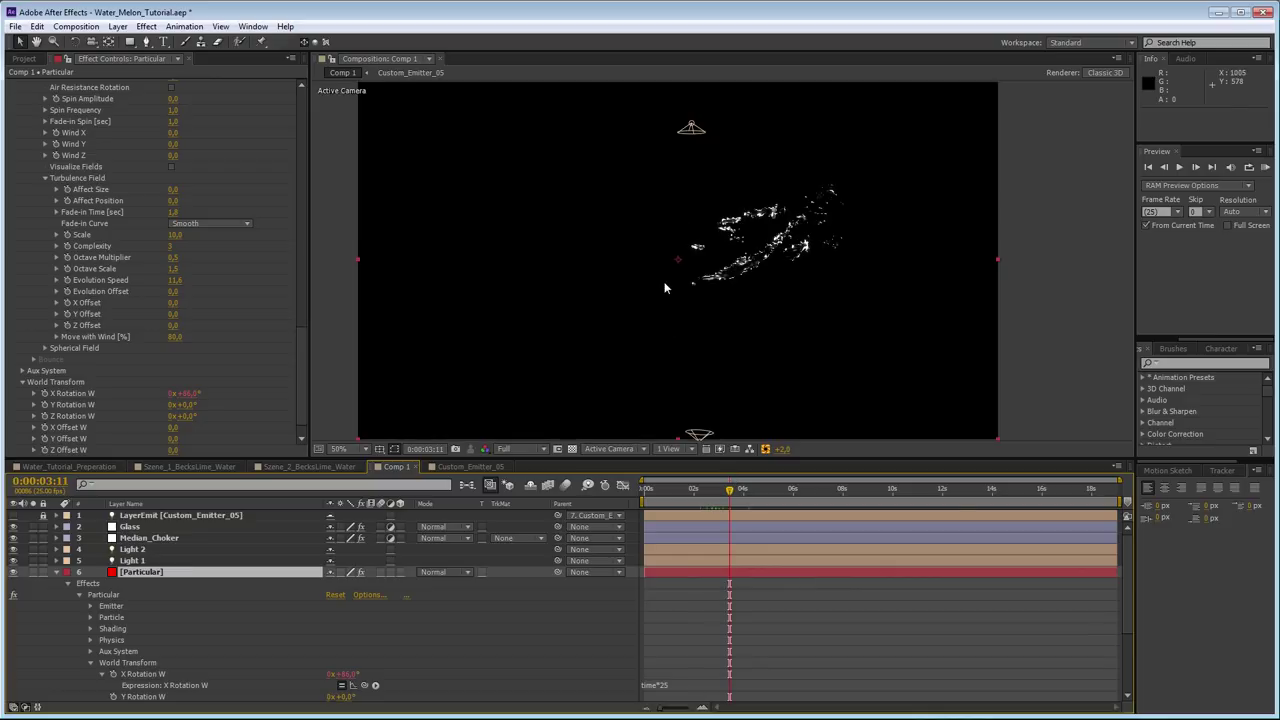
scroll(664, 288, up, 2)
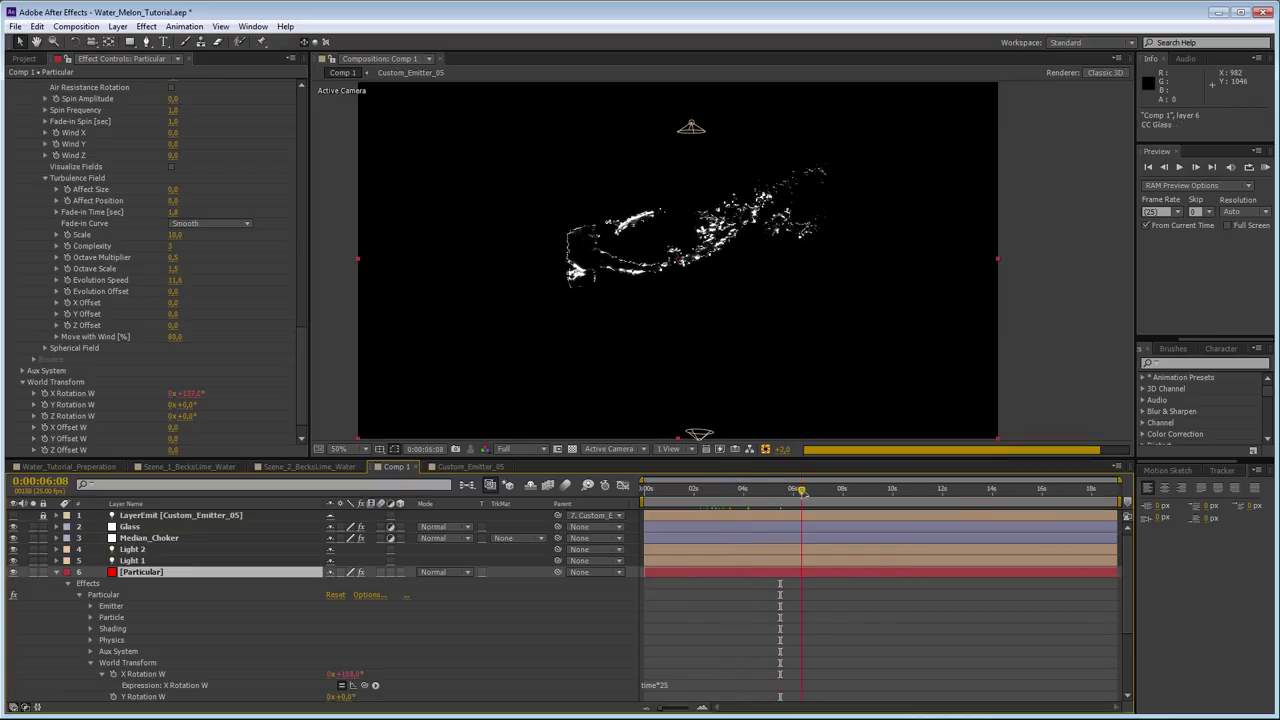
click(866, 490)
drag(310, 362, 277, 100)
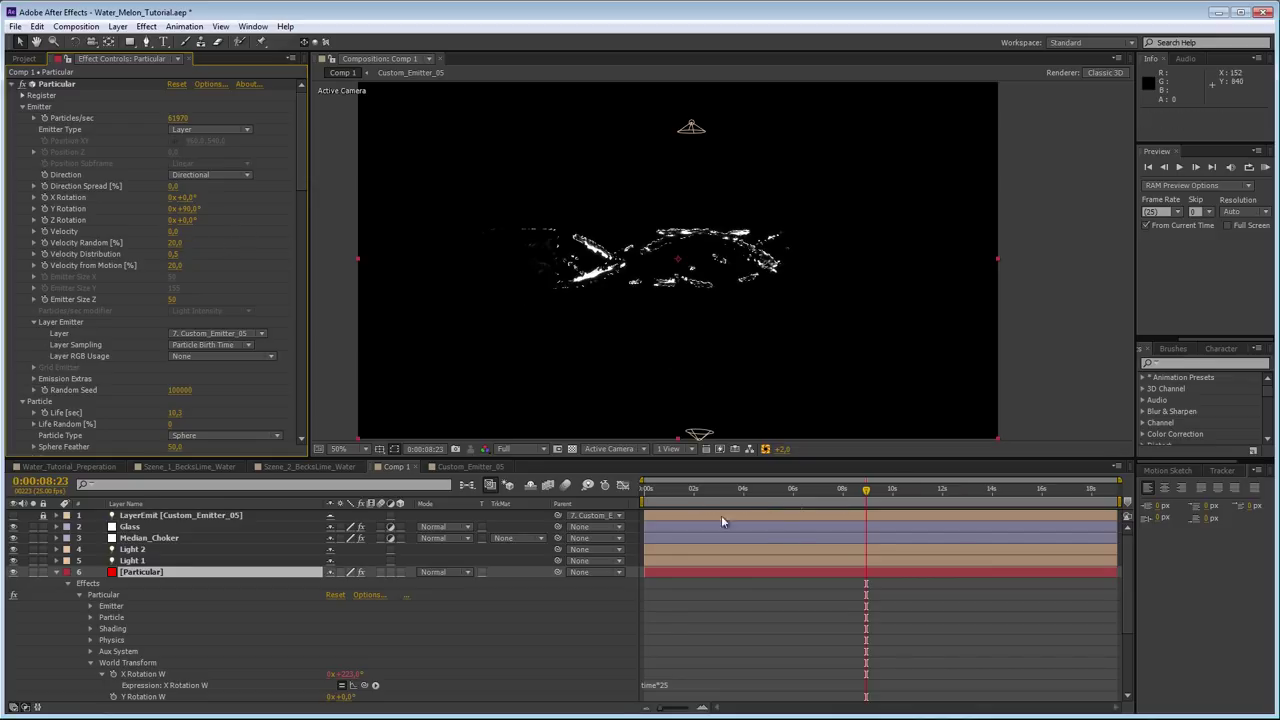
drag(701, 488, 725, 489)
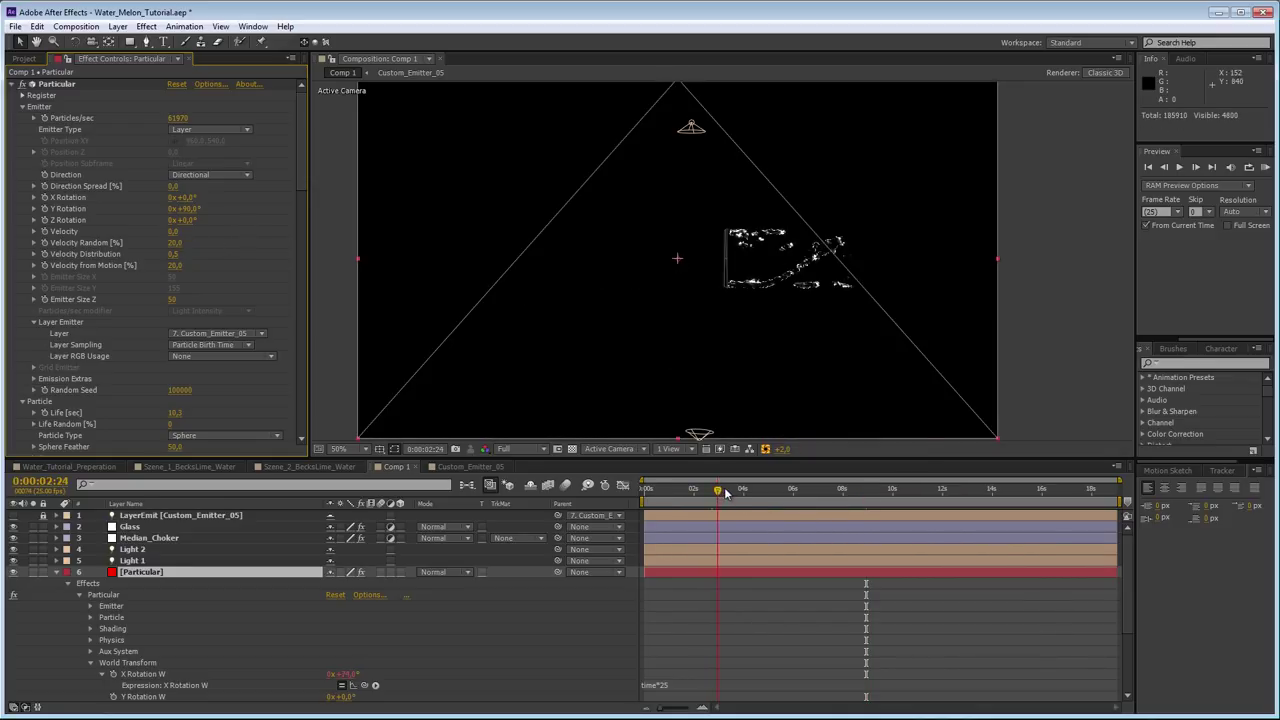
scroll(704, 262, up, 2)
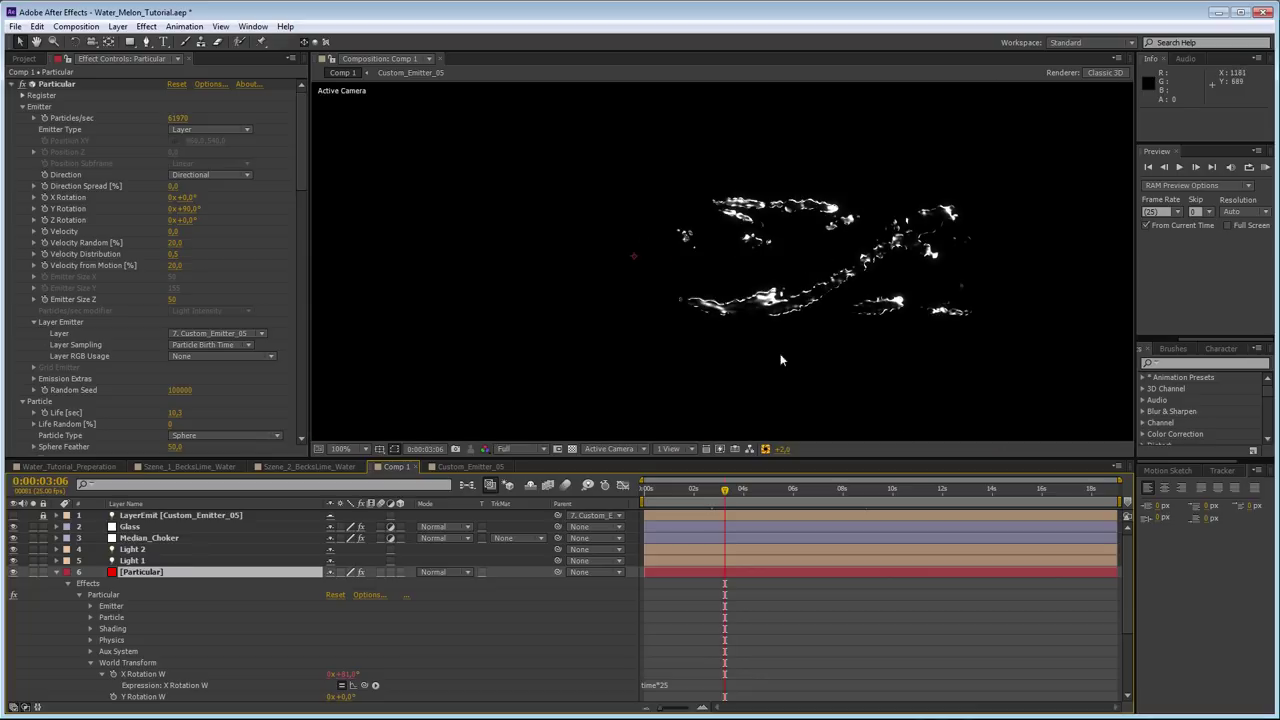
key(comma)
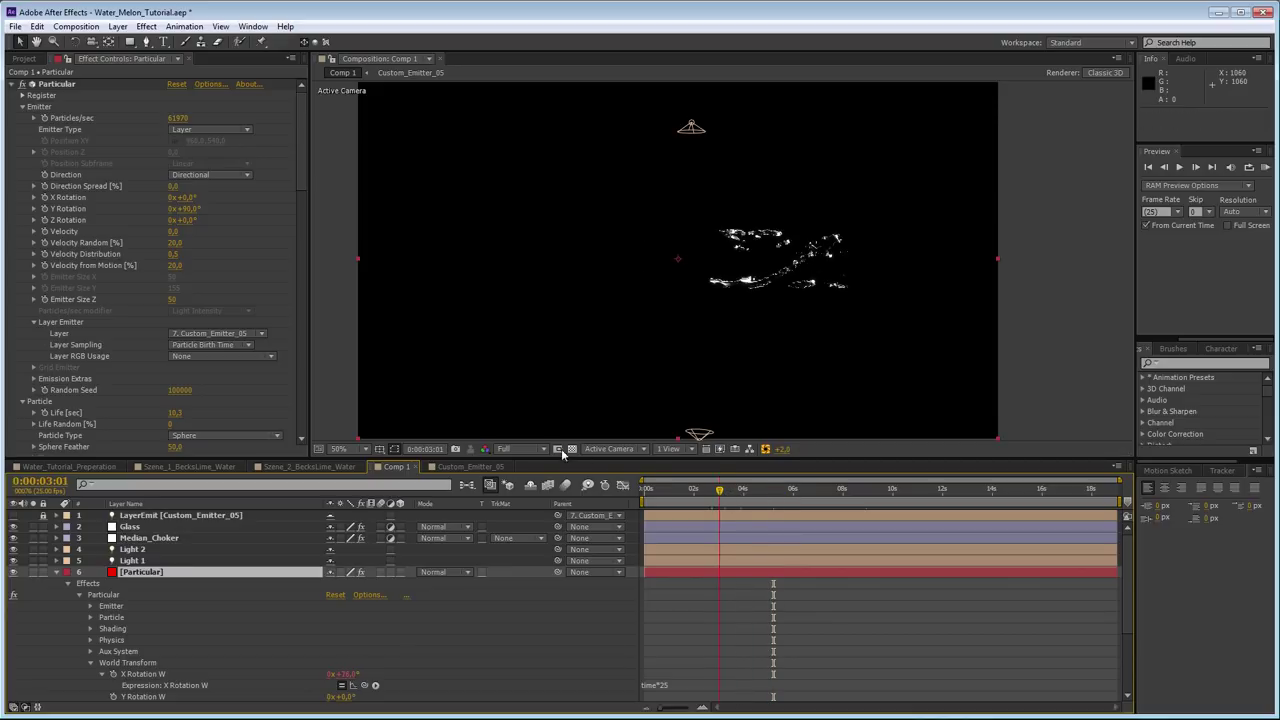
- RAM-preview the rotating splash at Half resolution
click(521, 448)
click(527, 505)
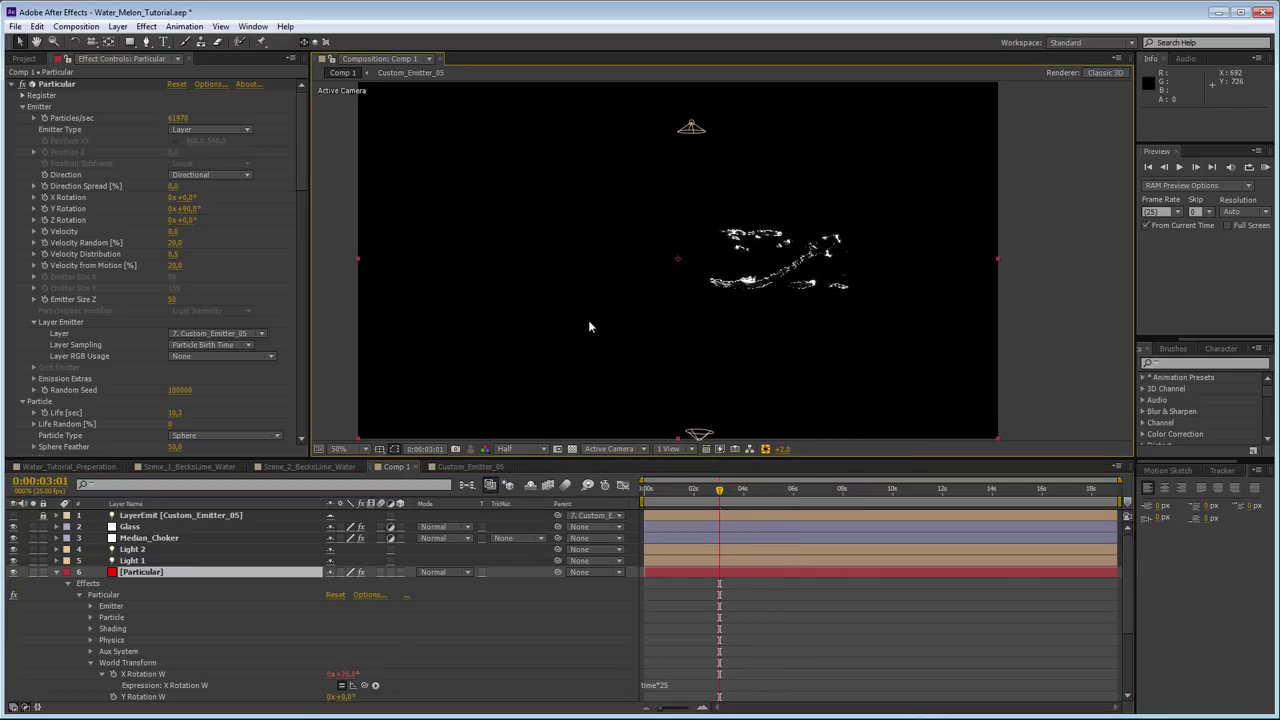
key(KP_0)
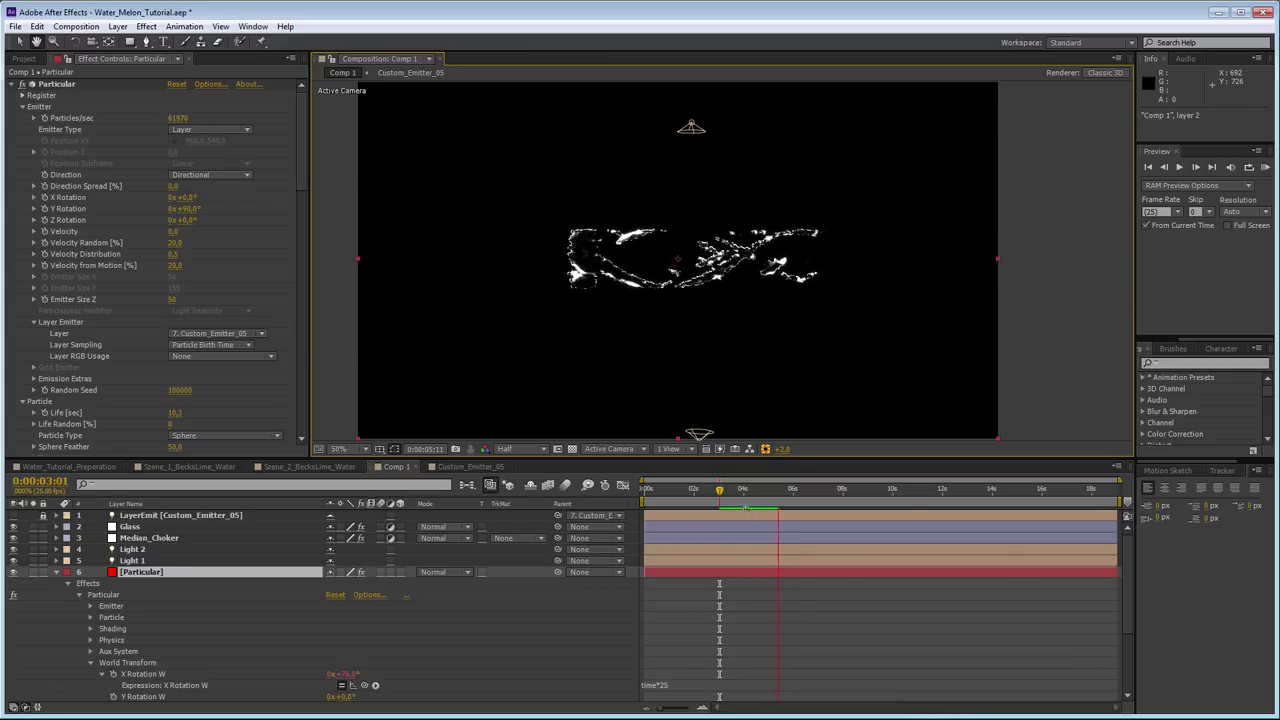
key(space)
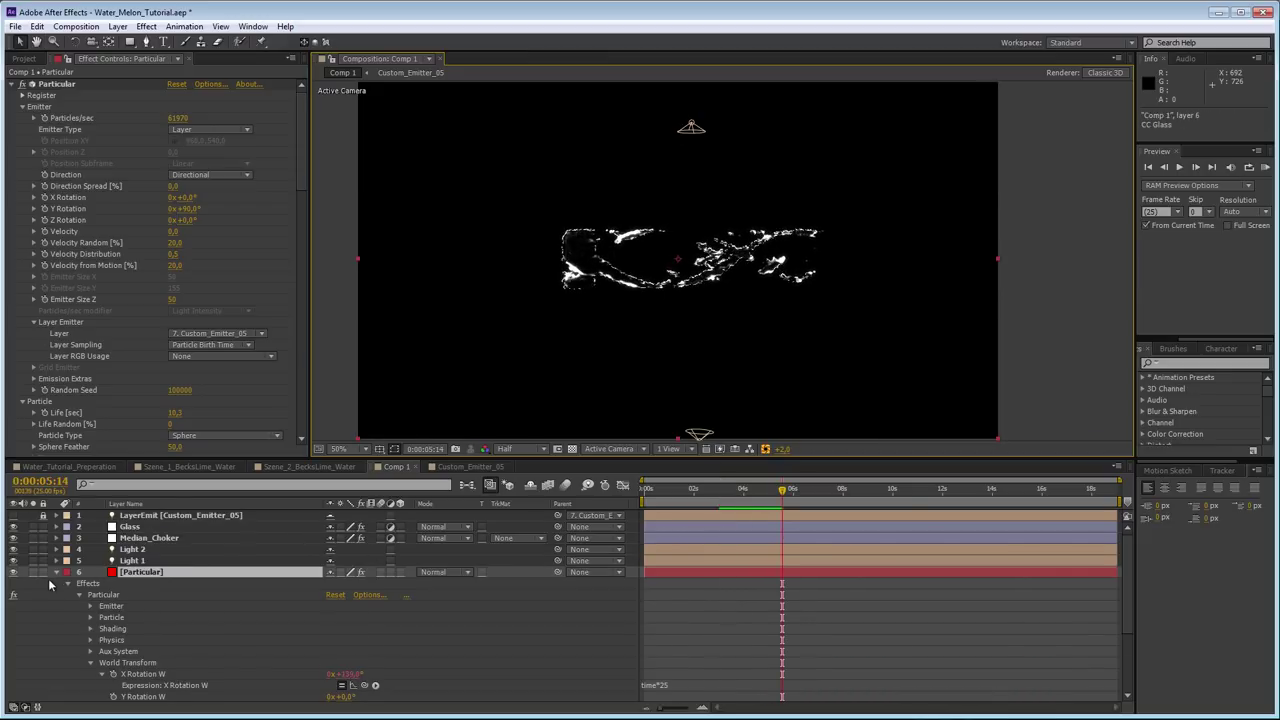
click(56, 572)
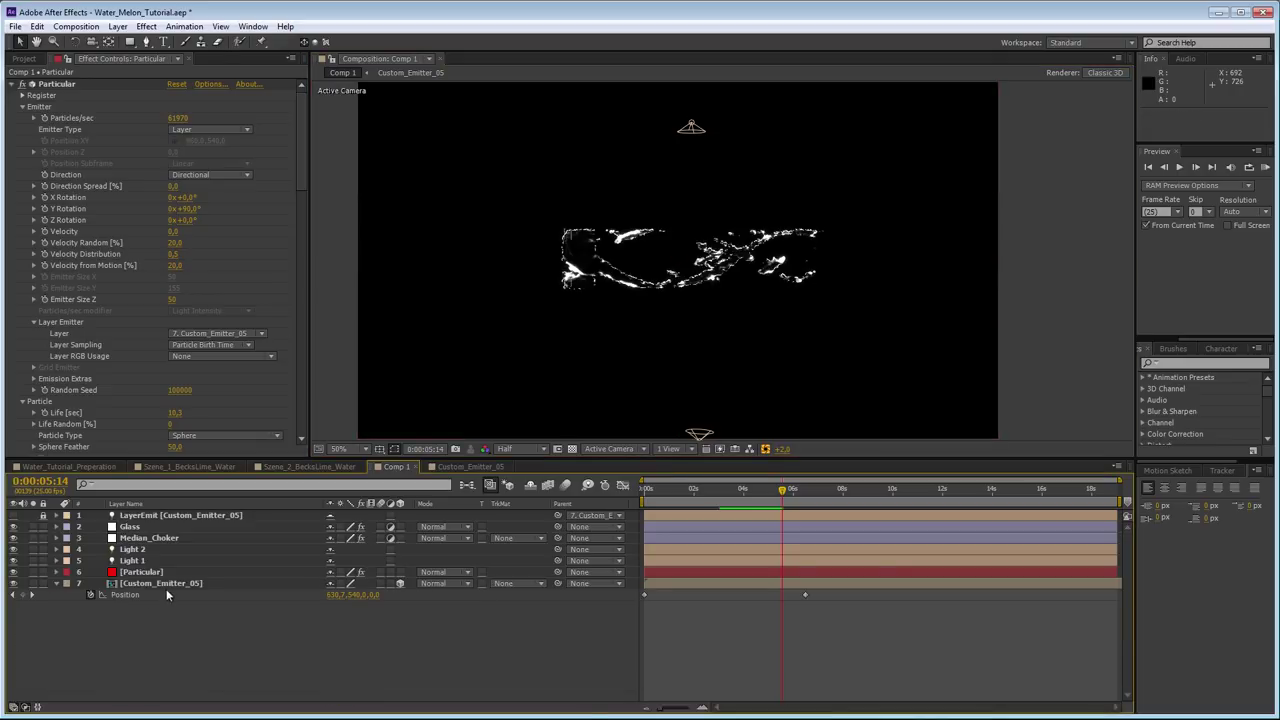
click(155, 583)
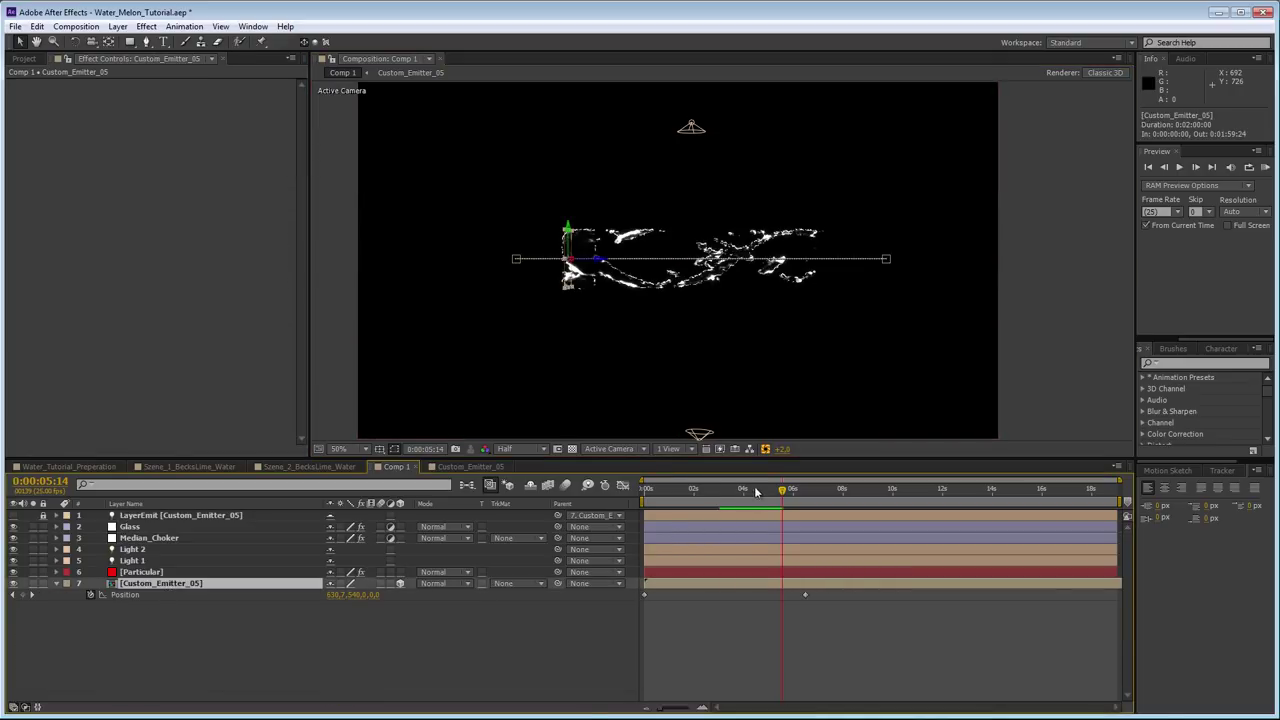
drag(768, 490, 738, 491)
key(space)
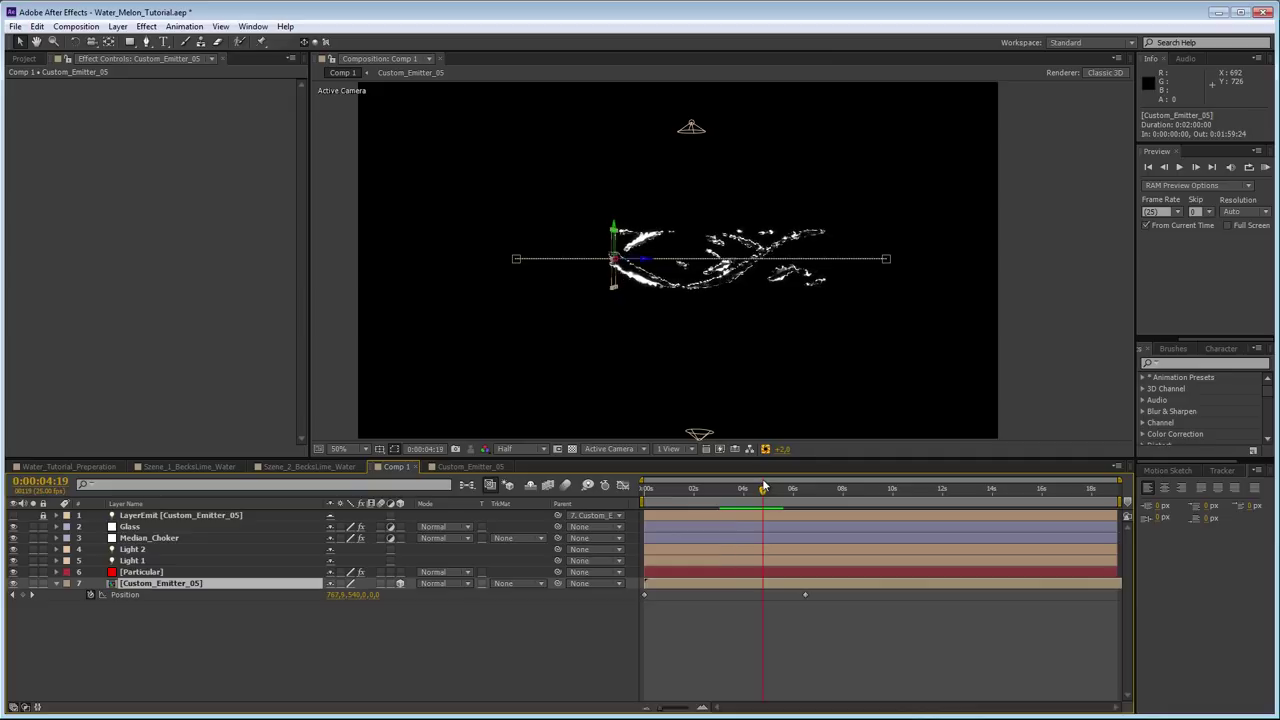
double_click(157, 588)
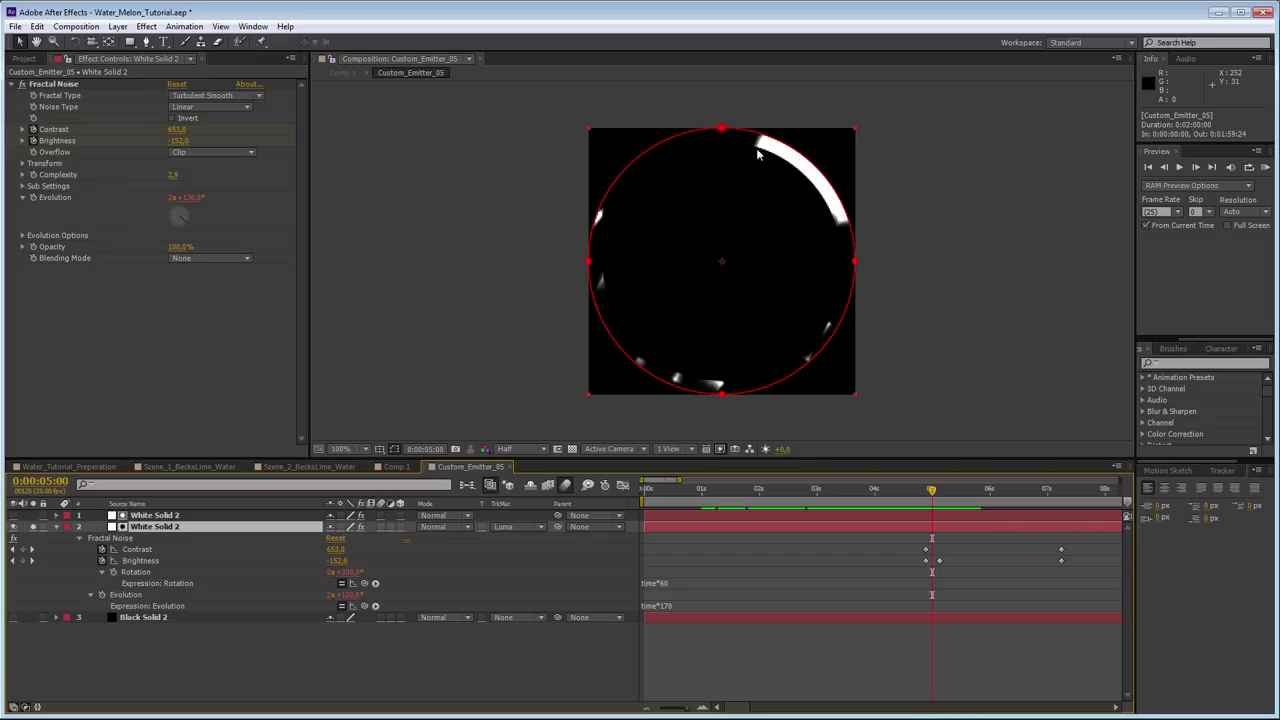
key(Tab)
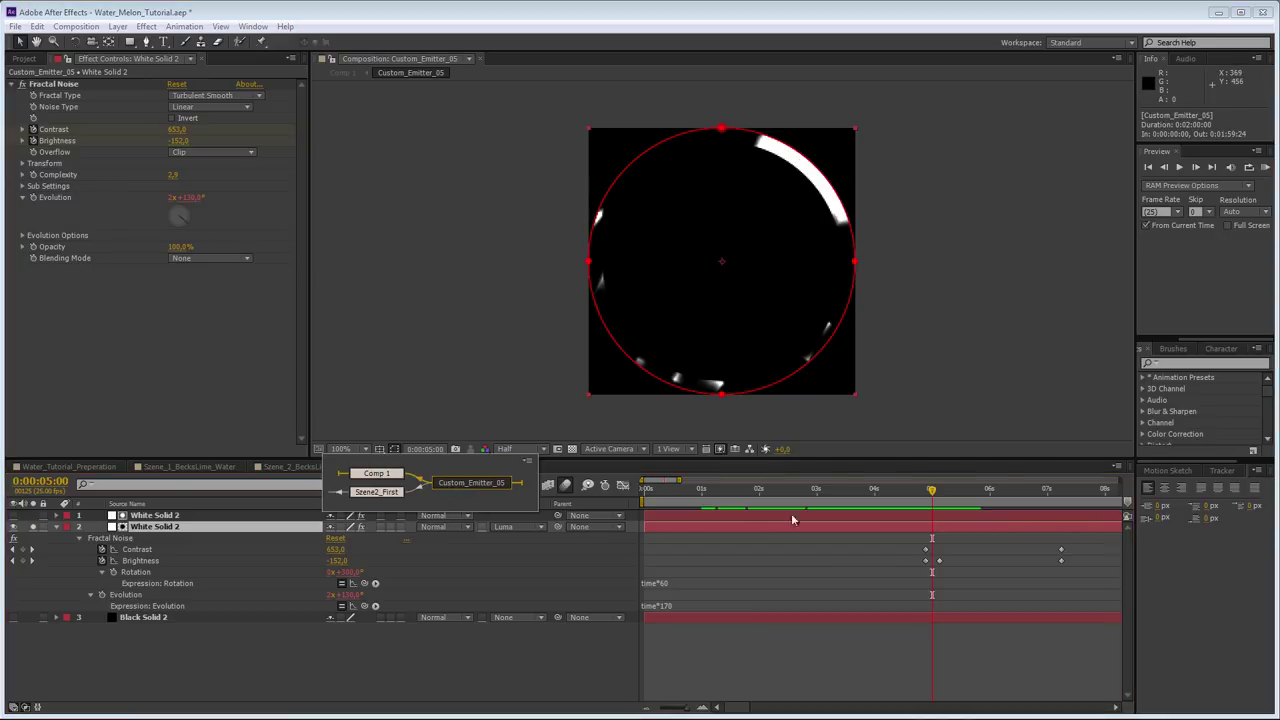
mouse_move(706, 493)
mouse_down()
mouse_move(762, 487)
mouse_move(768, 468)
mouse_move(790, 490)
mouse_move(815, 489)
mouse_move(715, 484)
mouse_up()
key(Tab)
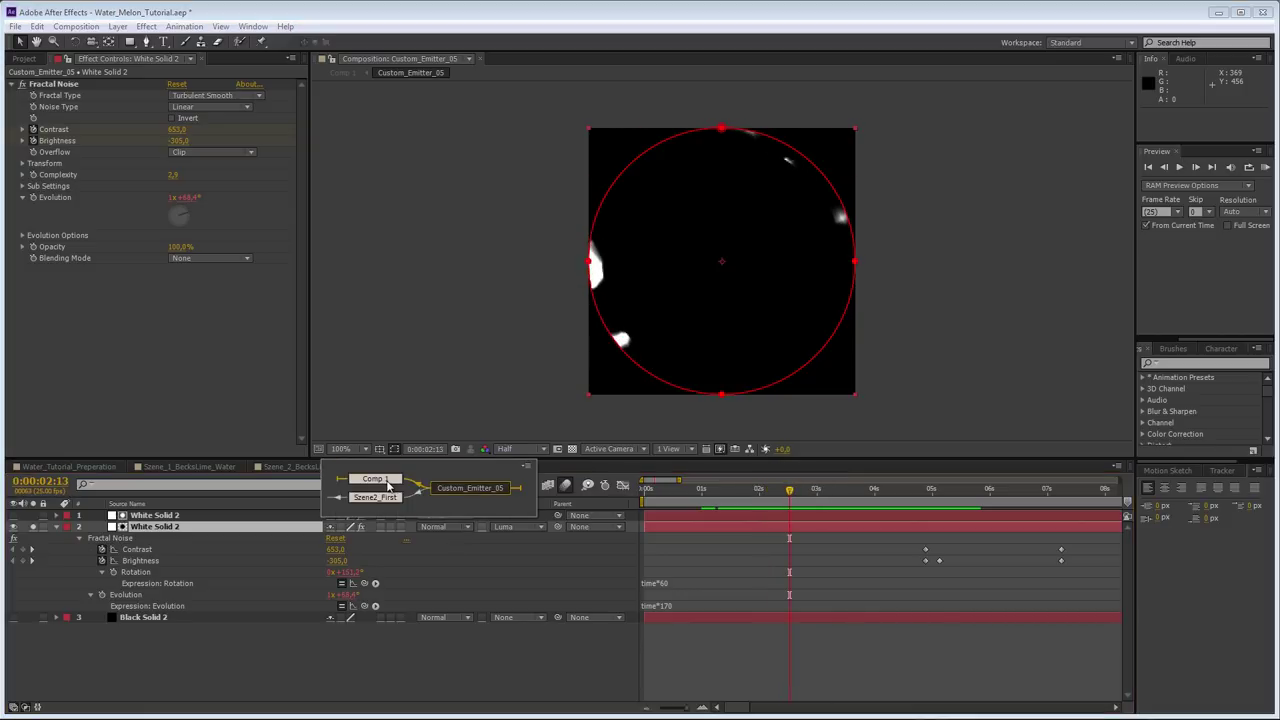
click(386, 481)
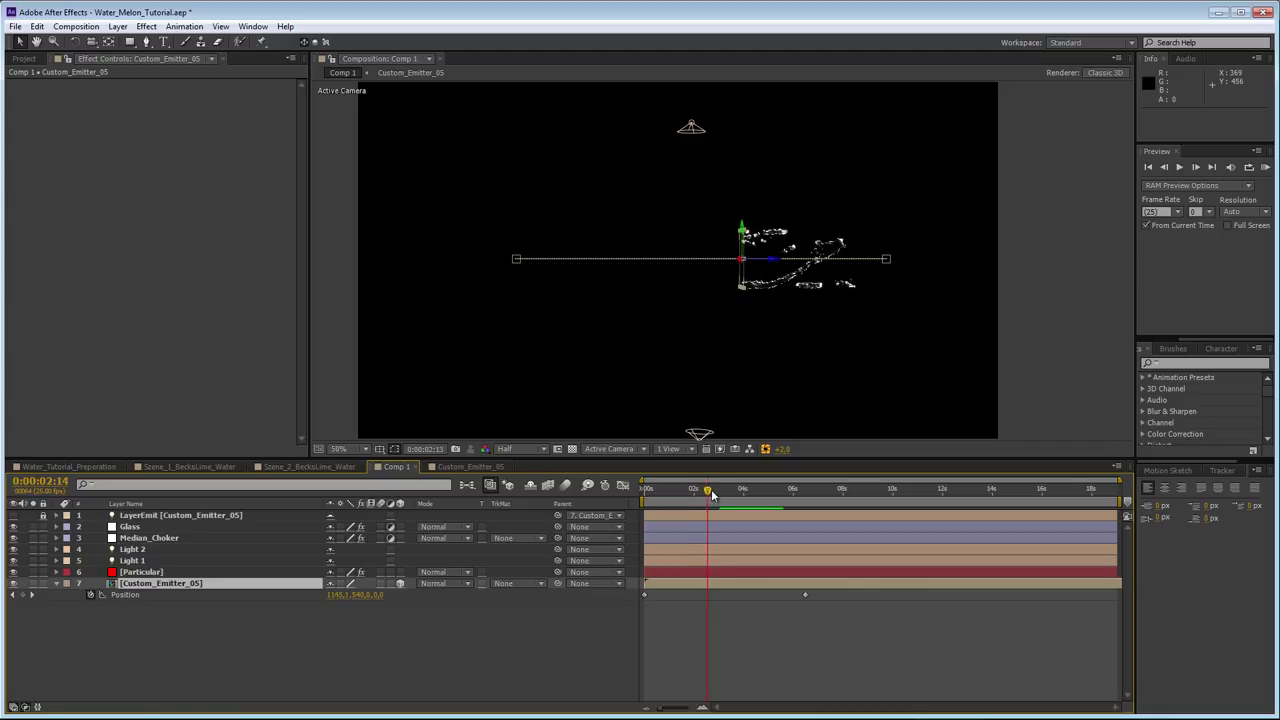
- Restore Full preview resolution and scrub Comp 1 between about 3 and 5 seconds
drag(712, 494, 764, 476)
scroll(716, 281, up, 2)
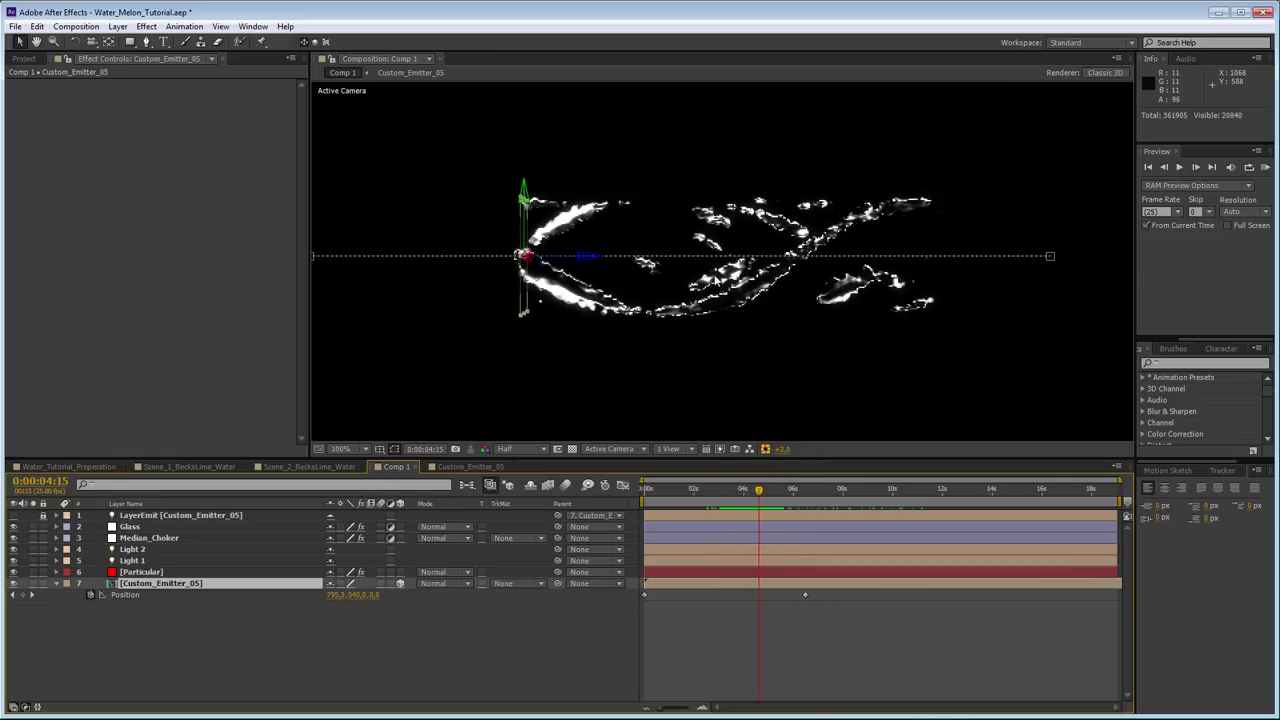
click(531, 448)
click(540, 481)
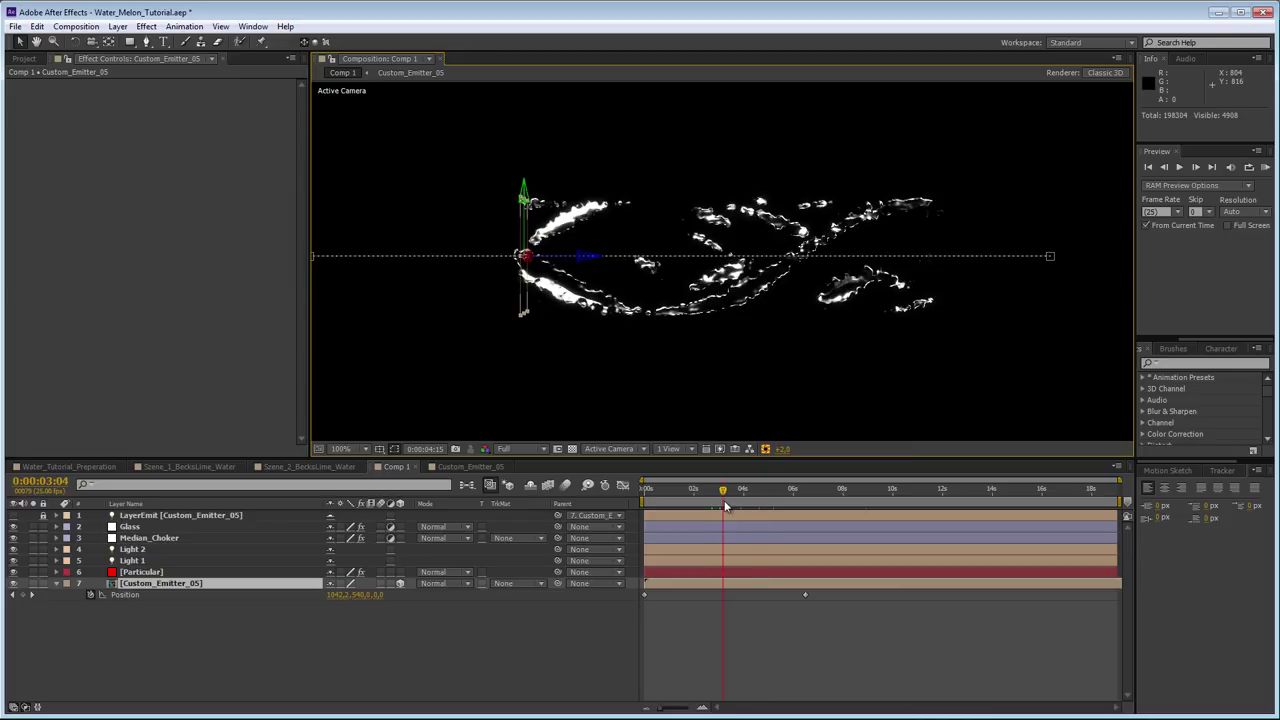
drag(726, 506, 738, 495)
drag(739, 495, 743, 492)
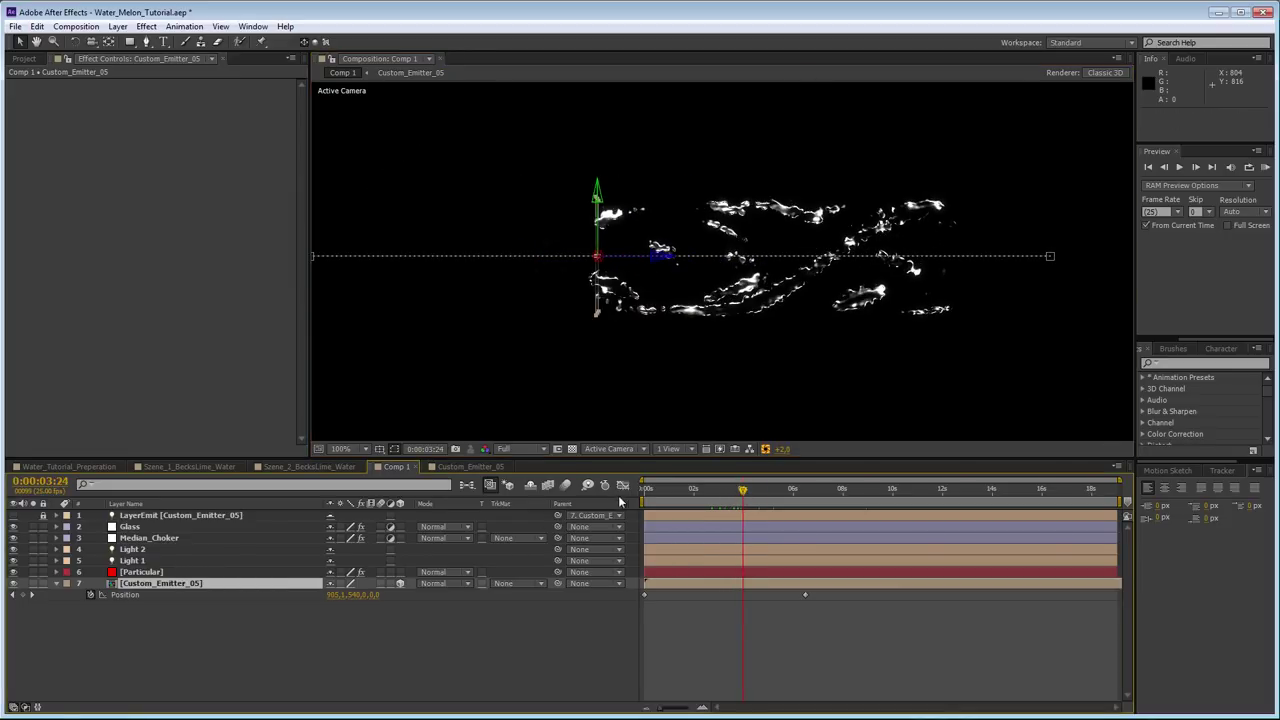
drag(736, 490, 772, 485)
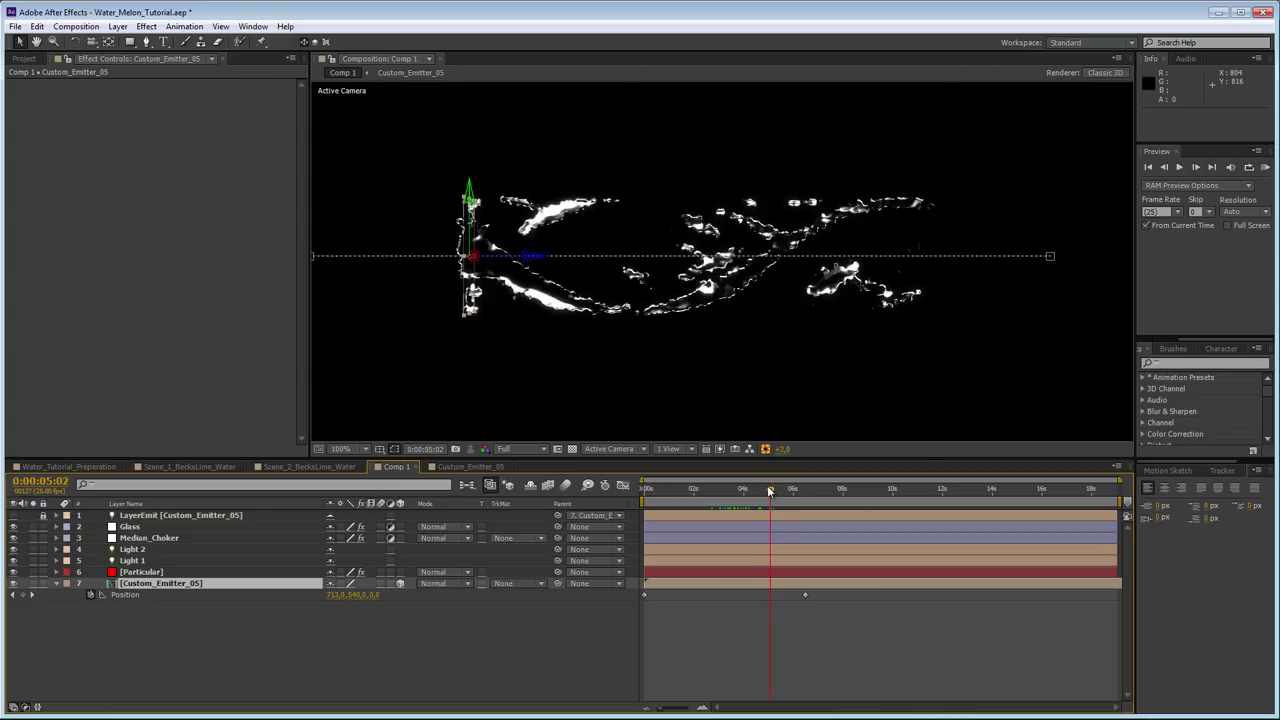
- Scrub back to about four seconds and briefly hide and solo the emitter layer to check it
drag(770, 490, 741, 488)
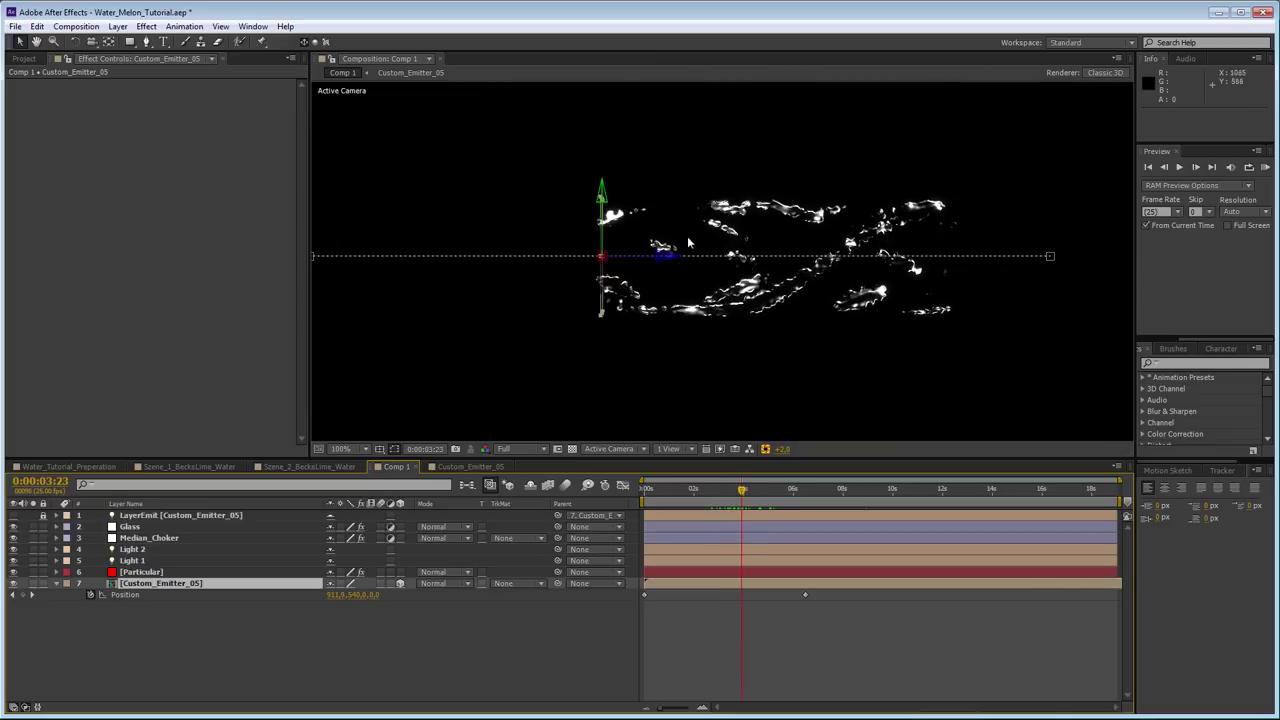
click(775, 490)
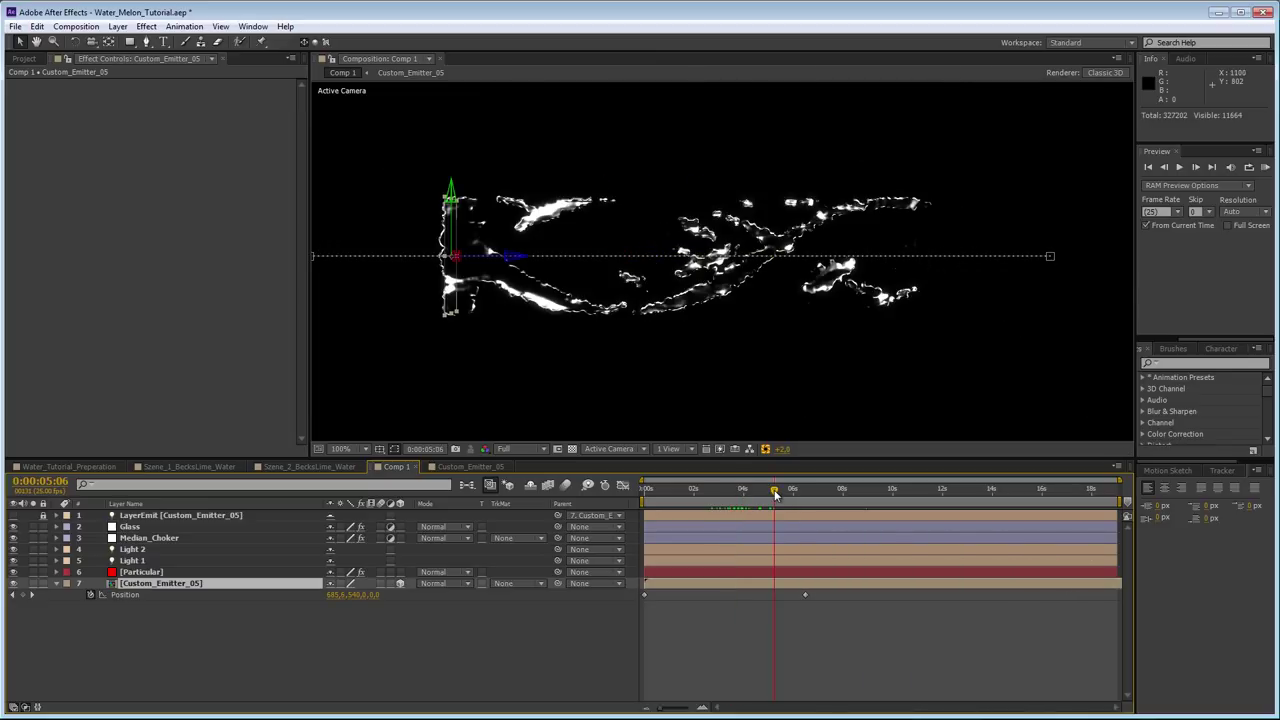
click(776, 490)
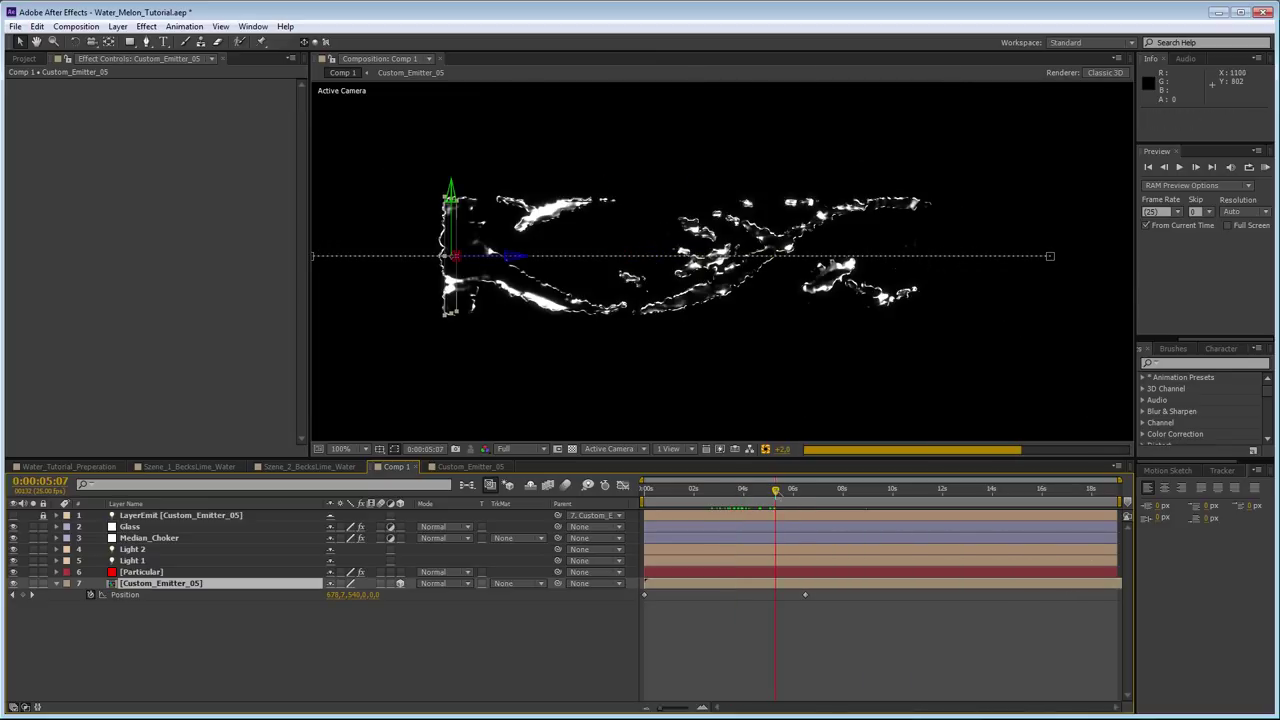
click(14, 584)
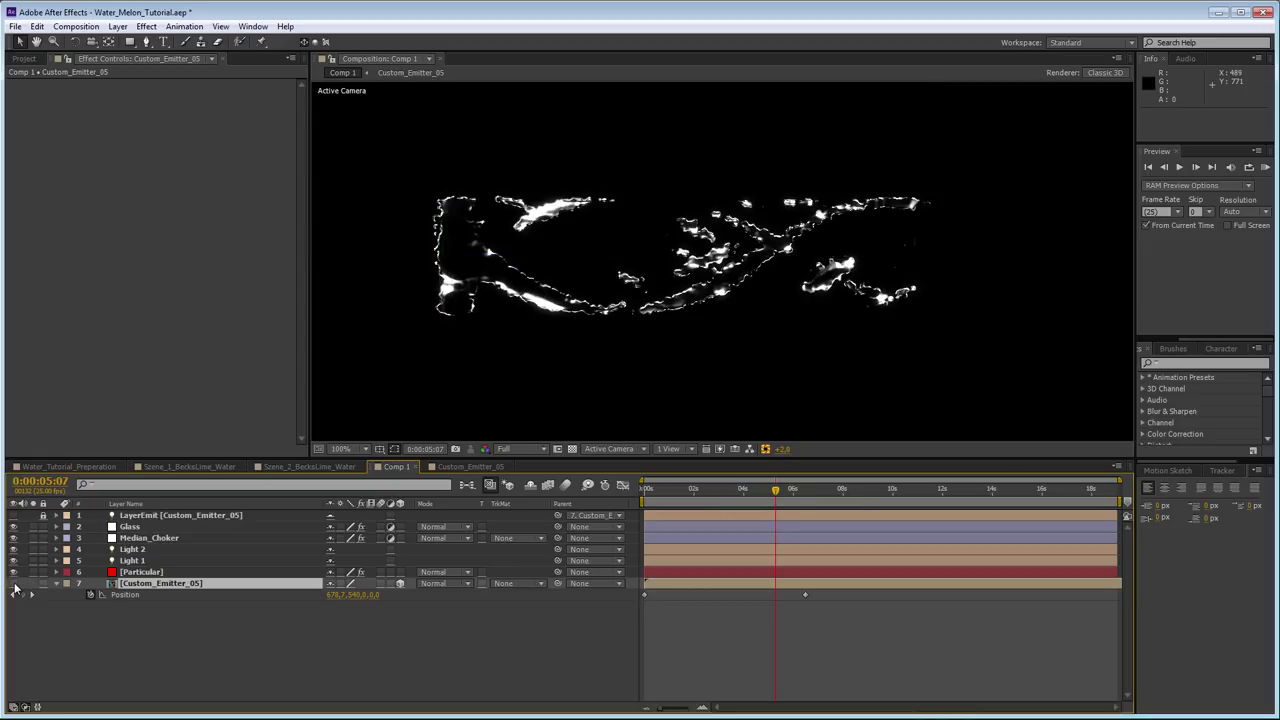
click(14, 584)
click(32, 584)
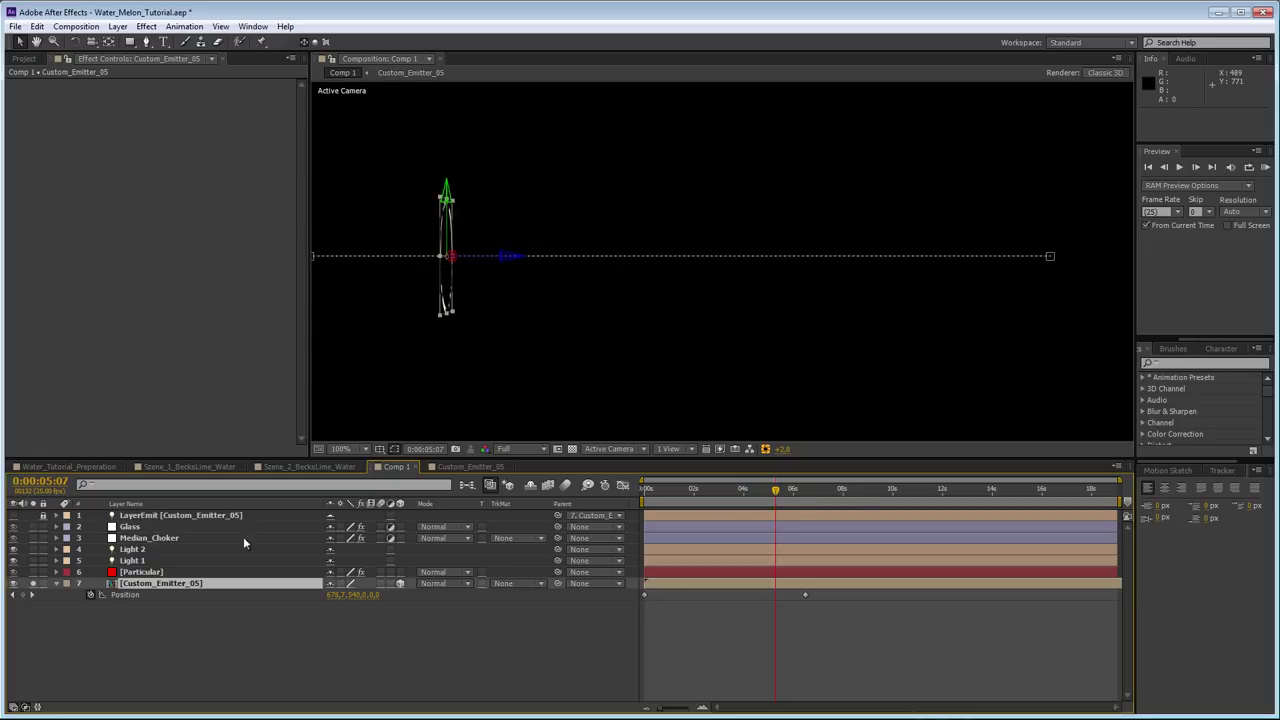
click(136, 526)
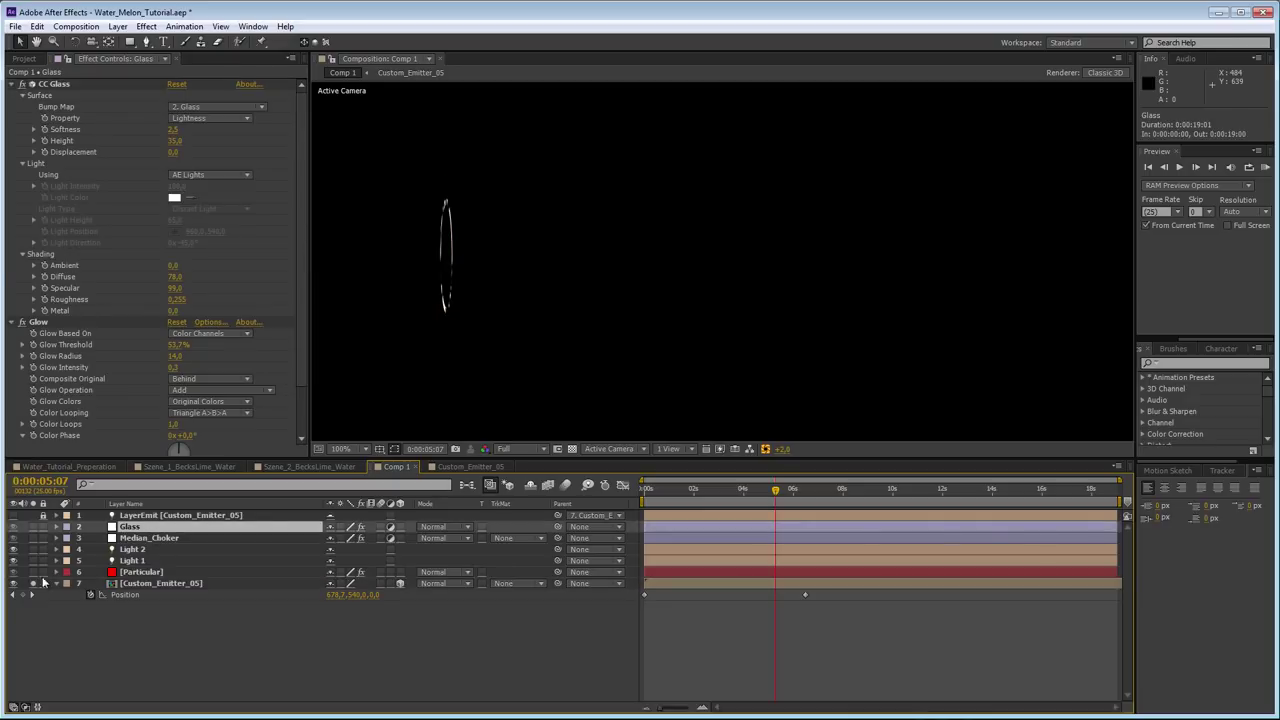
click(32, 584)
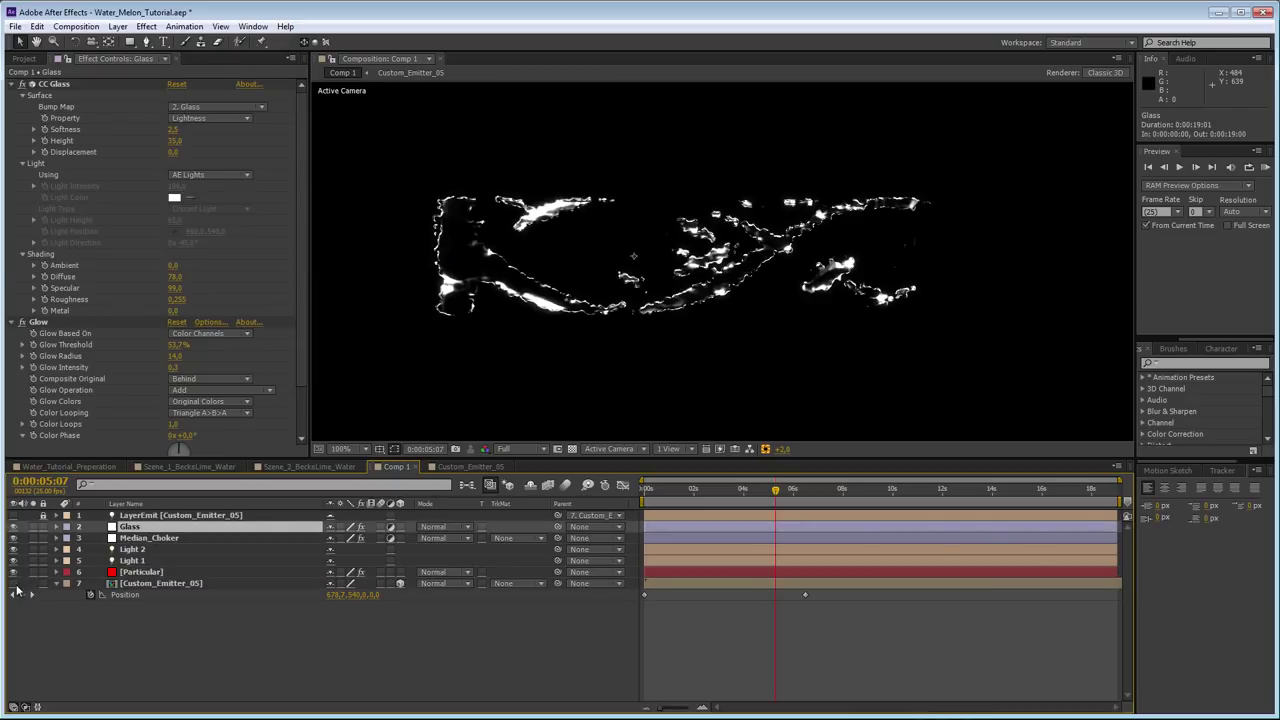
mouse_move(775, 490)
mouse_down()
mouse_move(752, 488)
mouse_move(769, 489)
mouse_up()
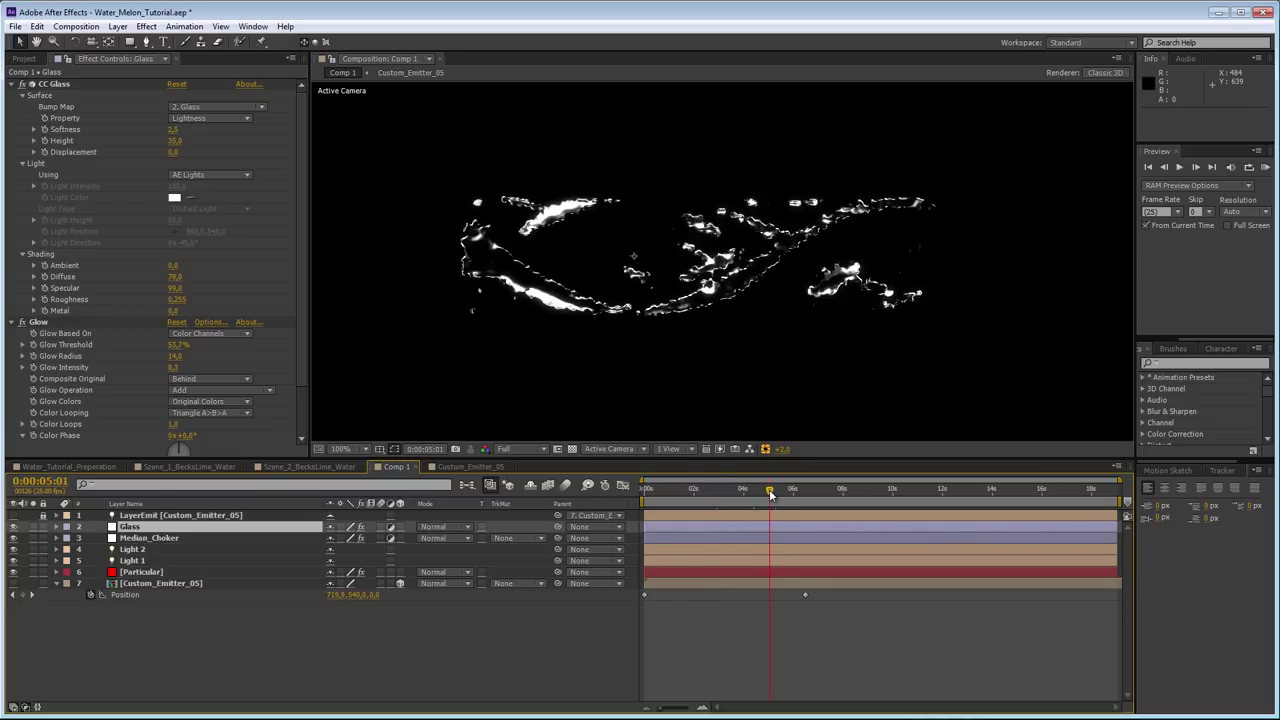
- Pickwhip Spherical Field Position XY and Z expressions to Custom_Emitter_05's position
click(157, 573)
scroll(106, 292, down, 10)
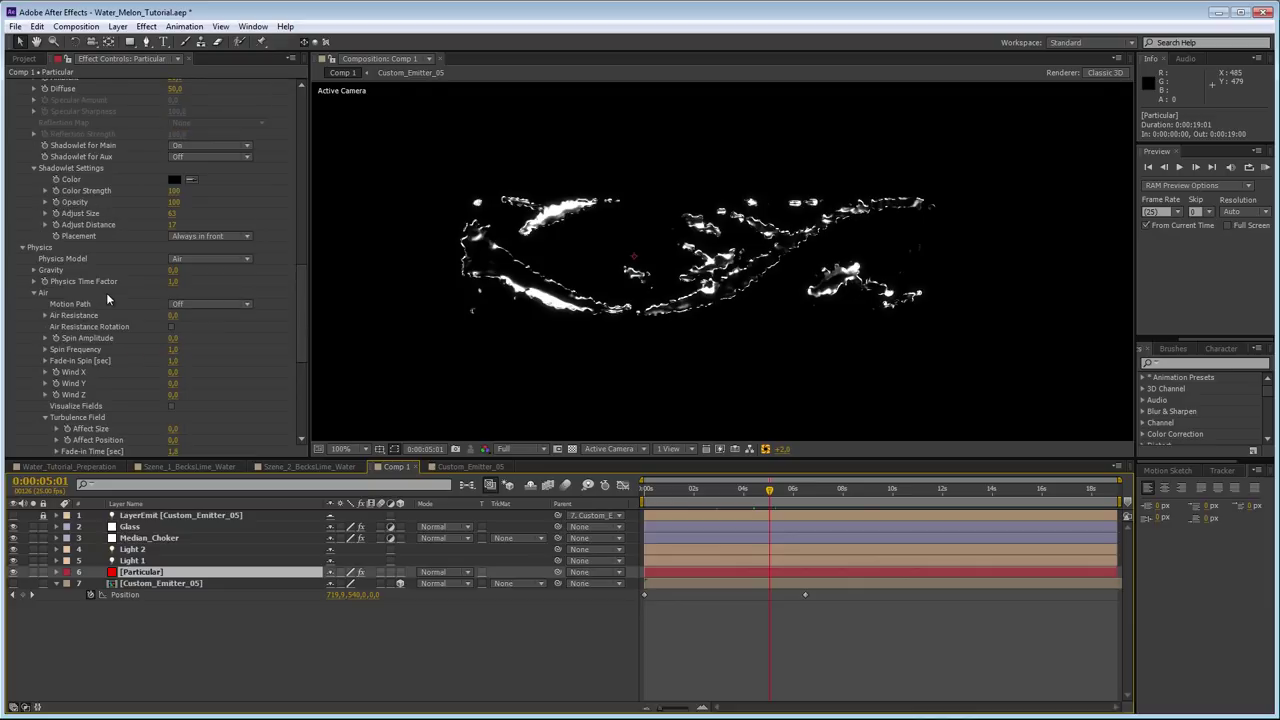
scroll(106, 292, down, 7)
click(45, 377)
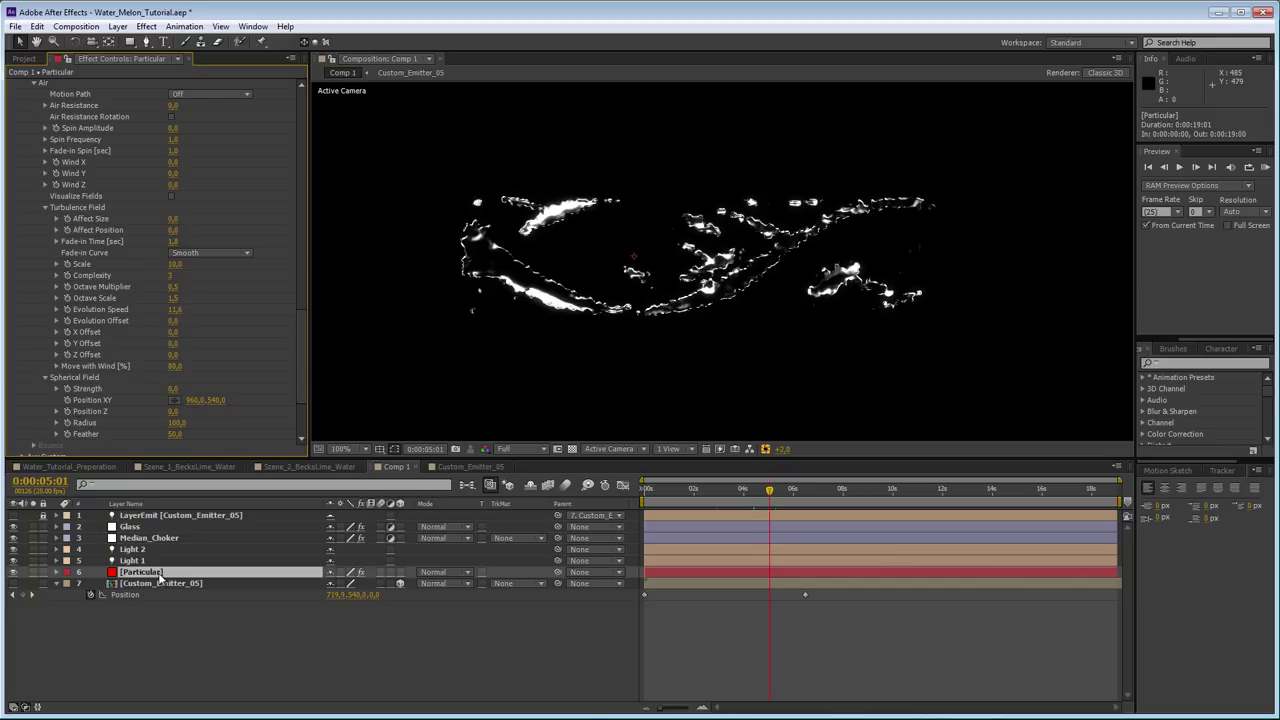
alt+click(67, 399)
alt+click(67, 411)
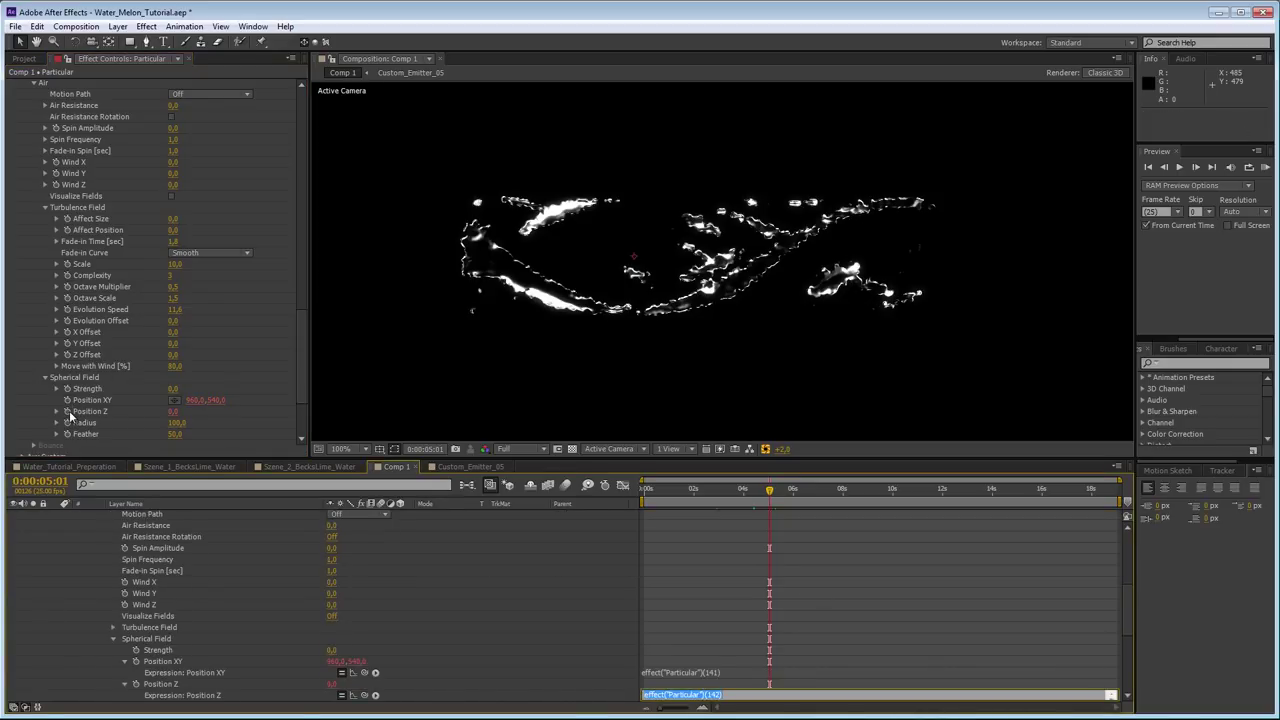
click(69, 611)
scroll(66, 603, down, 5)
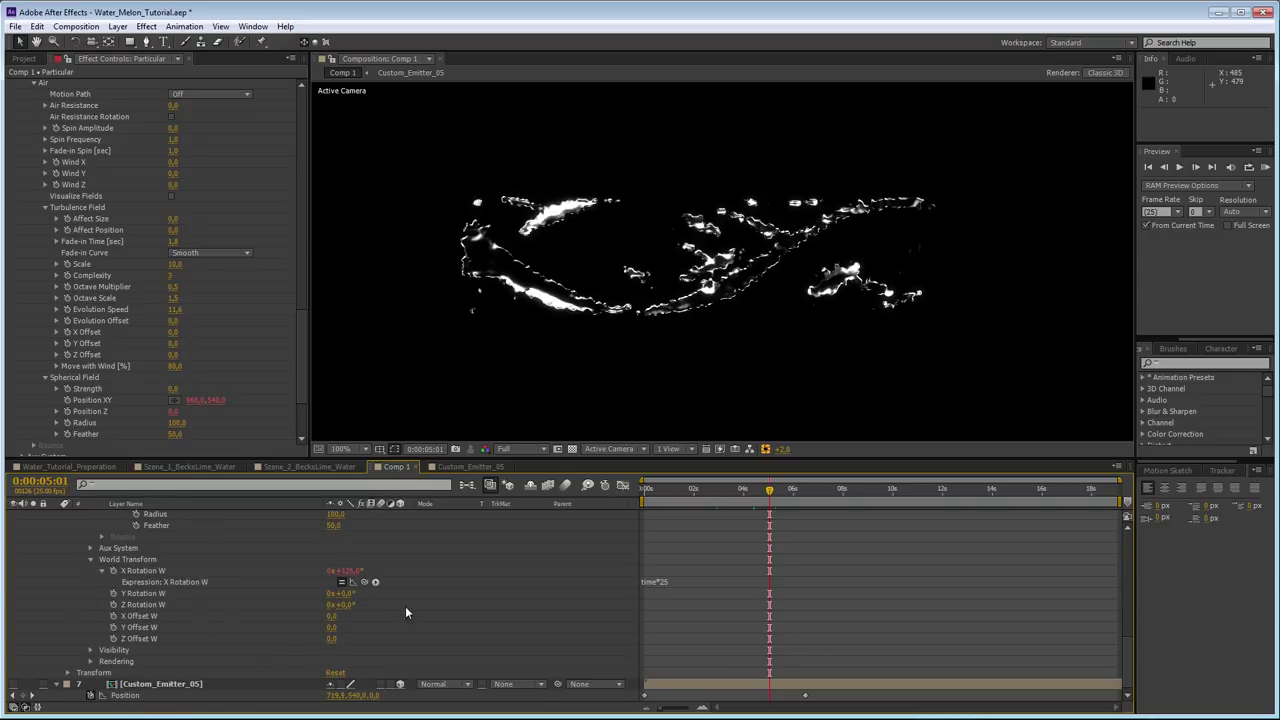
scroll(405, 612, up, 3)
drag(364, 548, 254, 698)
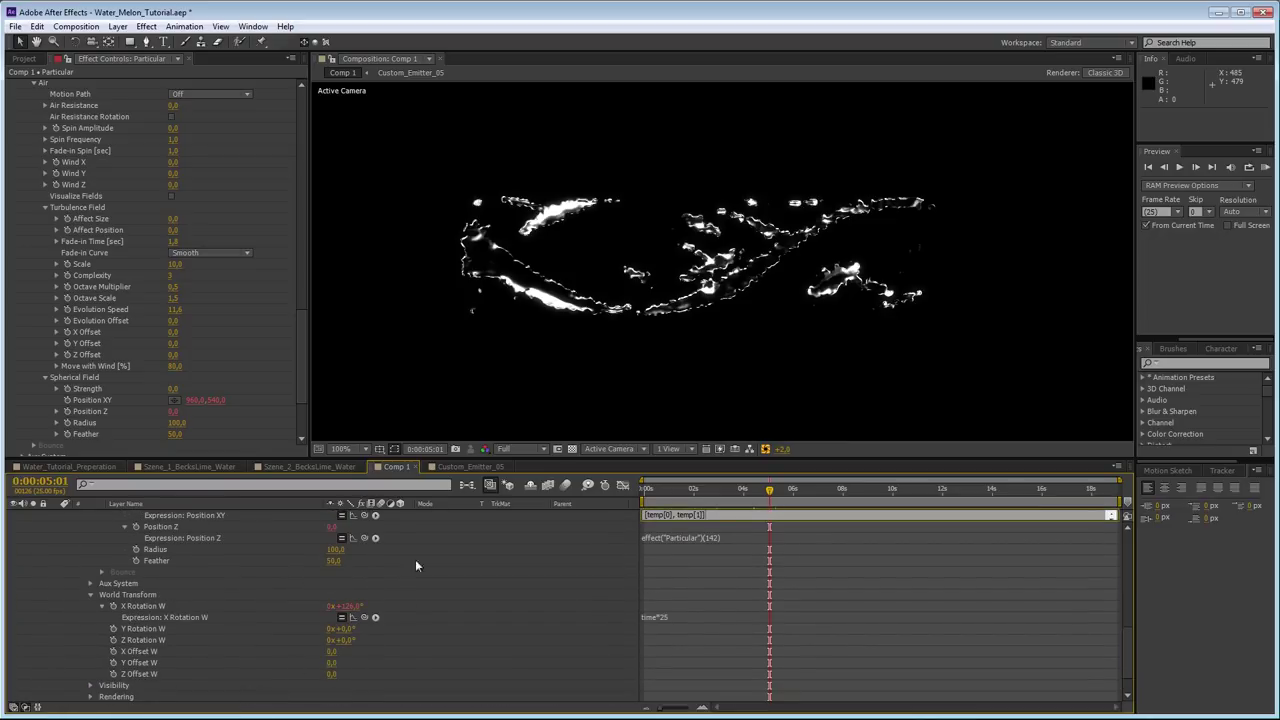
drag(363, 539, 382, 696)
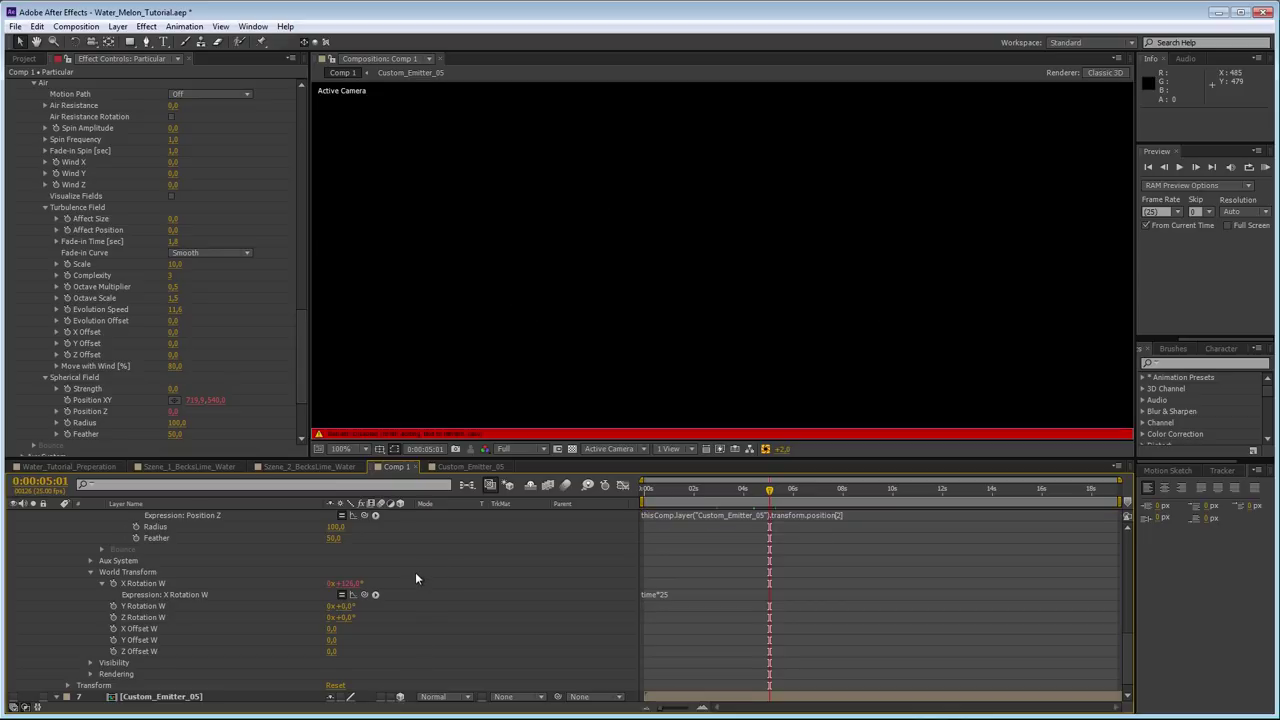
- Scrub the Spherical Field Strength down to about -59
scroll(416, 578, up, 3)
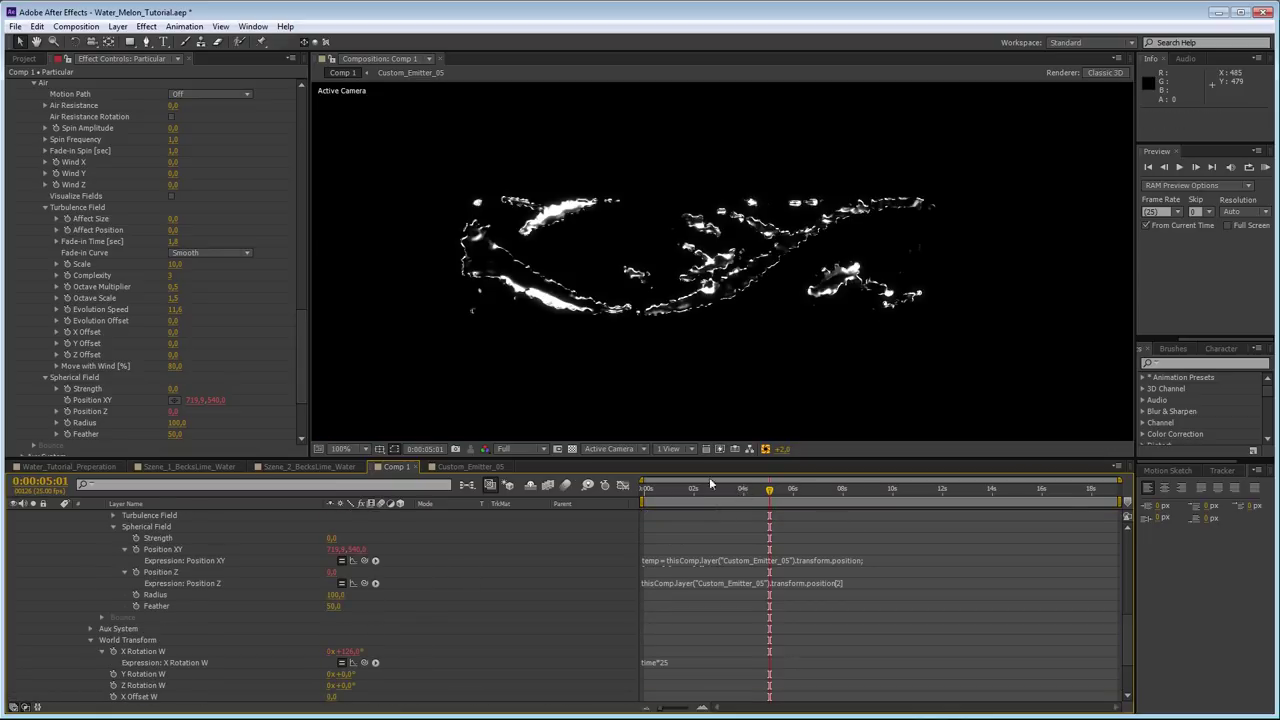
scroll(182, 573, up, 2)
scroll(235, 341, down, 3)
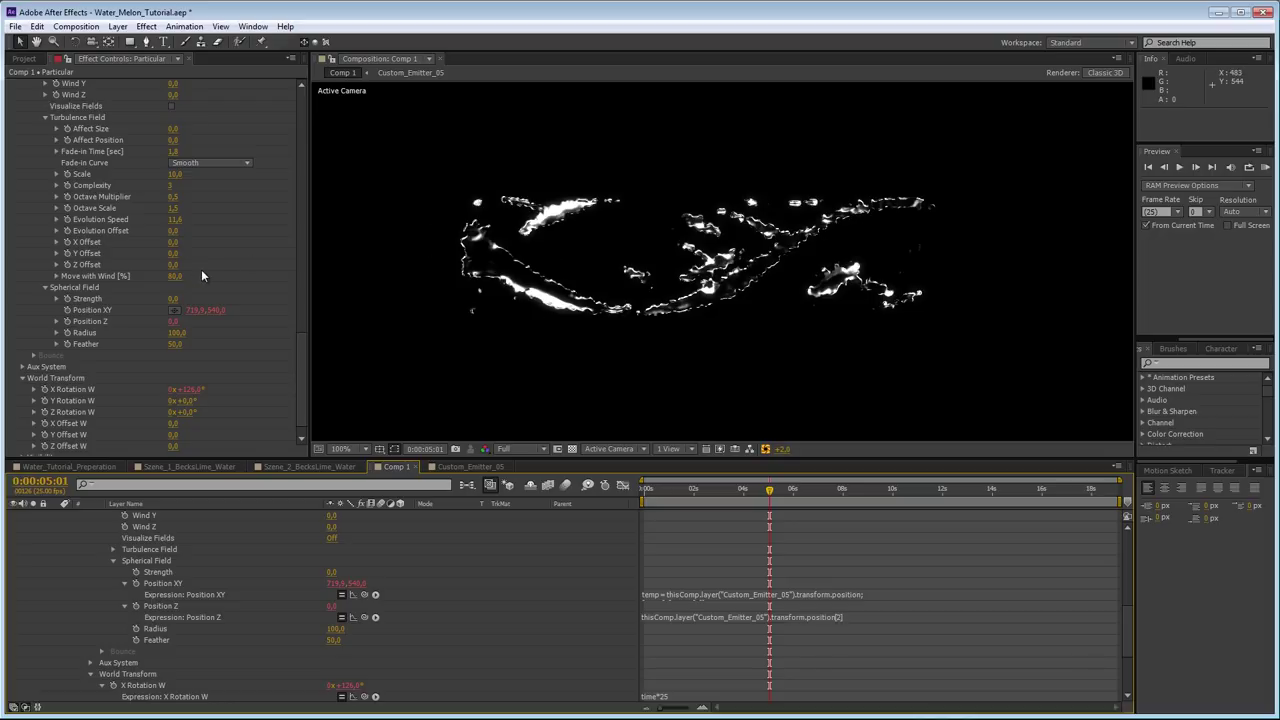
drag(174, 298, 131, 313)
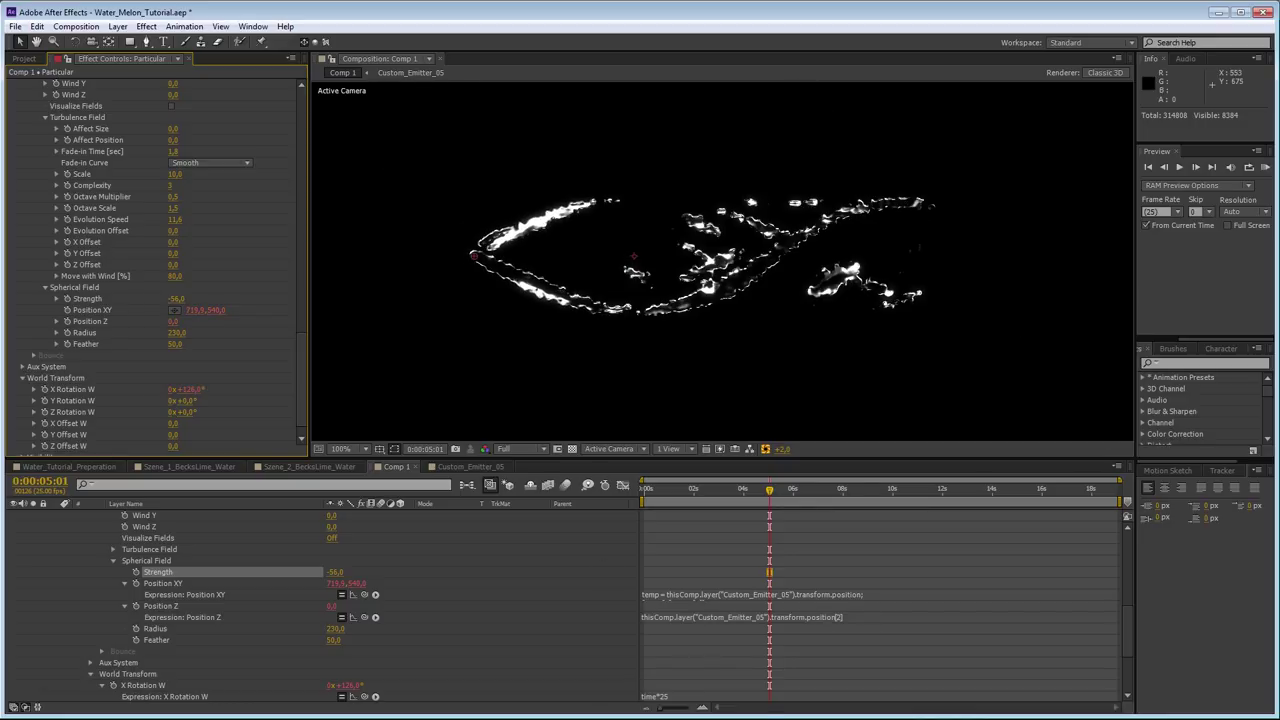
click(666, 716)
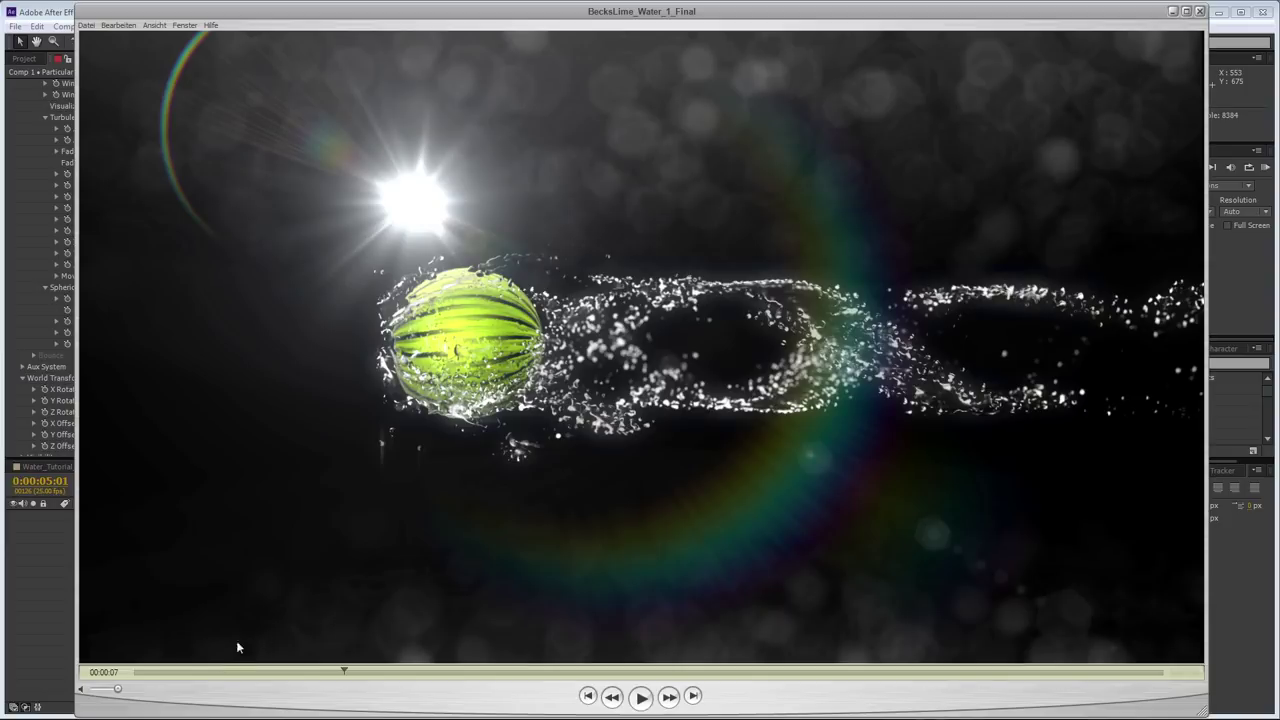
mouse_move(214, 672)
mouse_down()
mouse_move(196, 672)
mouse_move(238, 672)
mouse_up()
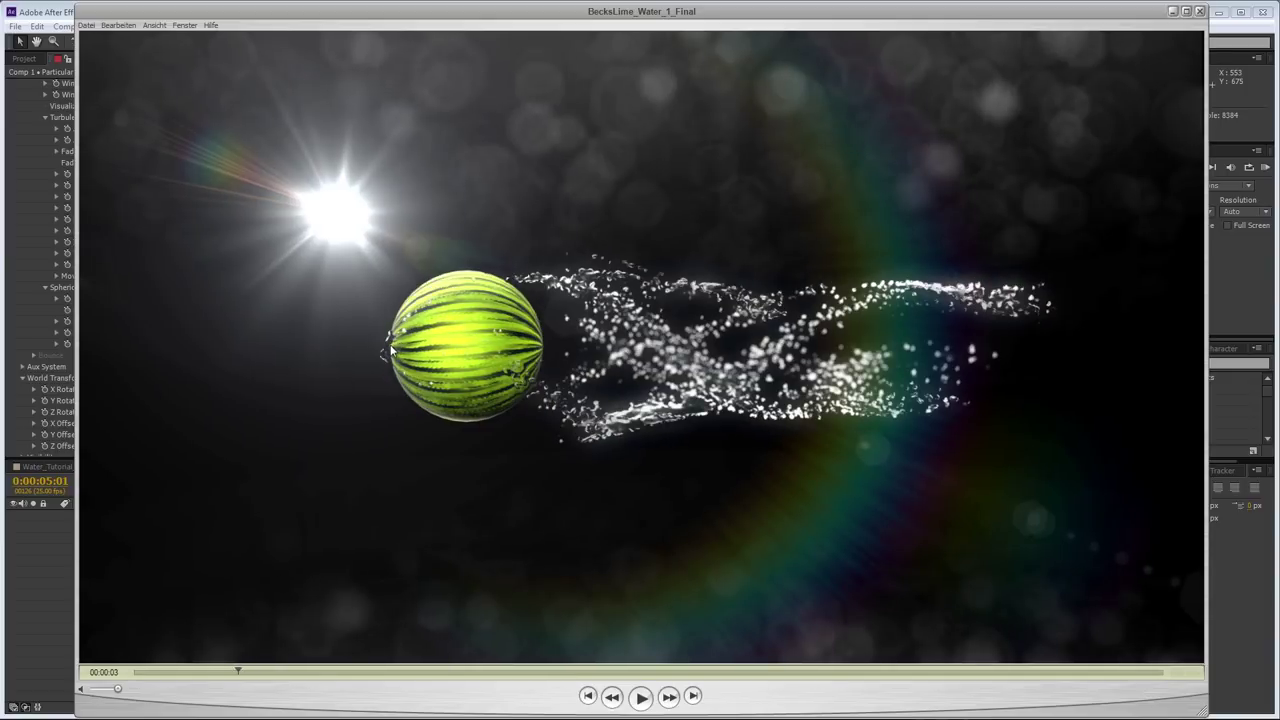
mouse_move(240, 671)
mouse_down()
mouse_move(269, 664)
mouse_move(260, 672)
mouse_up()
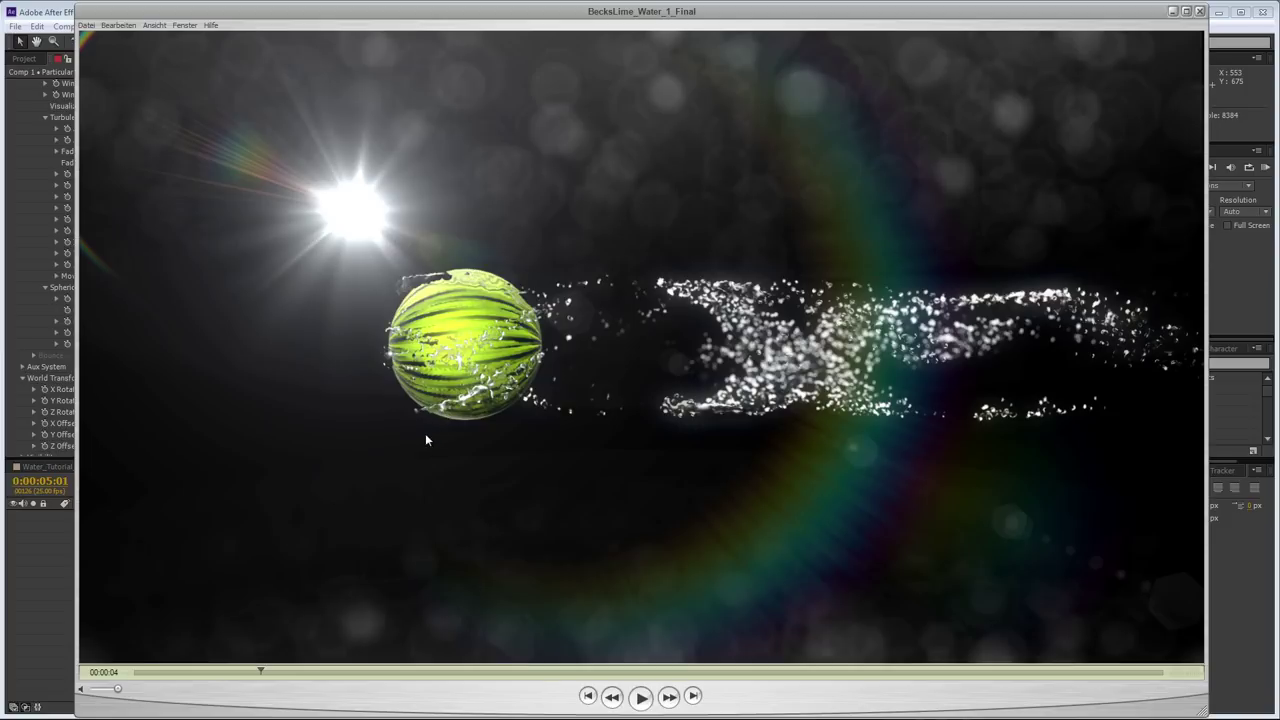
click(54, 528)
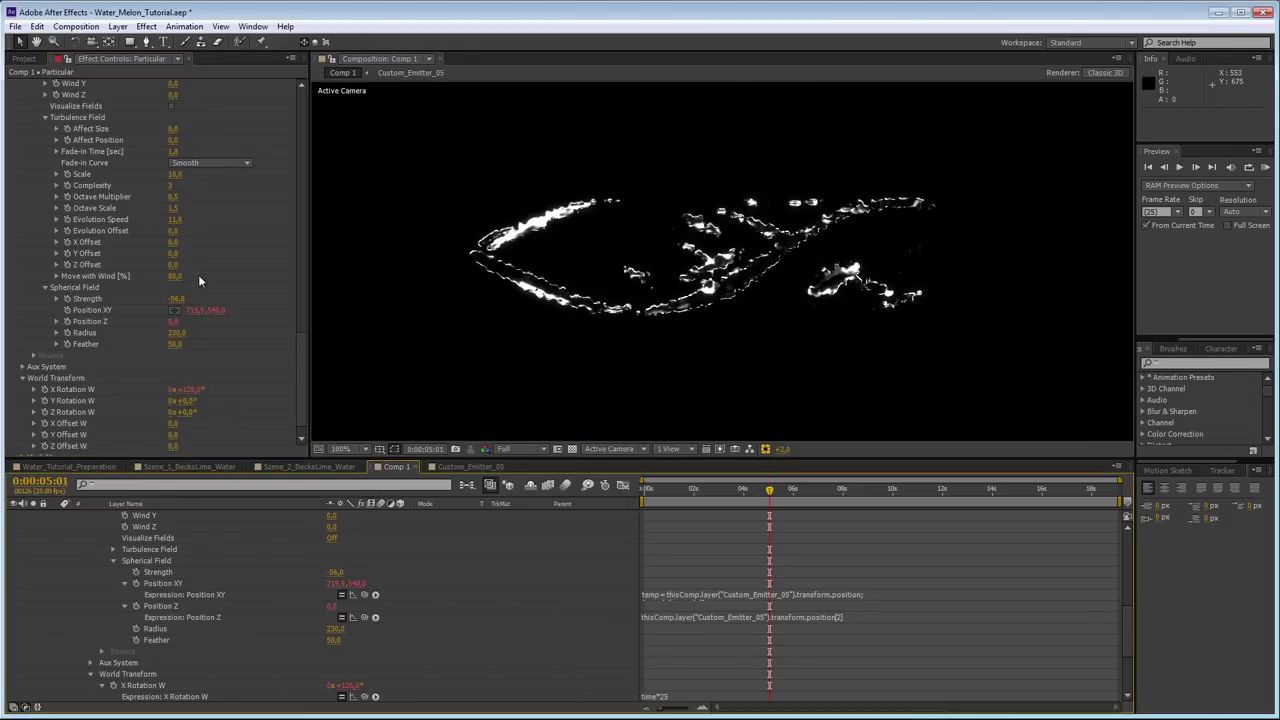
- Set Spherical Field Strength to -46, check three to four seconds, and bring up the reference video
mouse_move(173, 298)
mouse_down()
mouse_move(243, 287)
mouse_move(189, 306)
mouse_up()
click(725, 490)
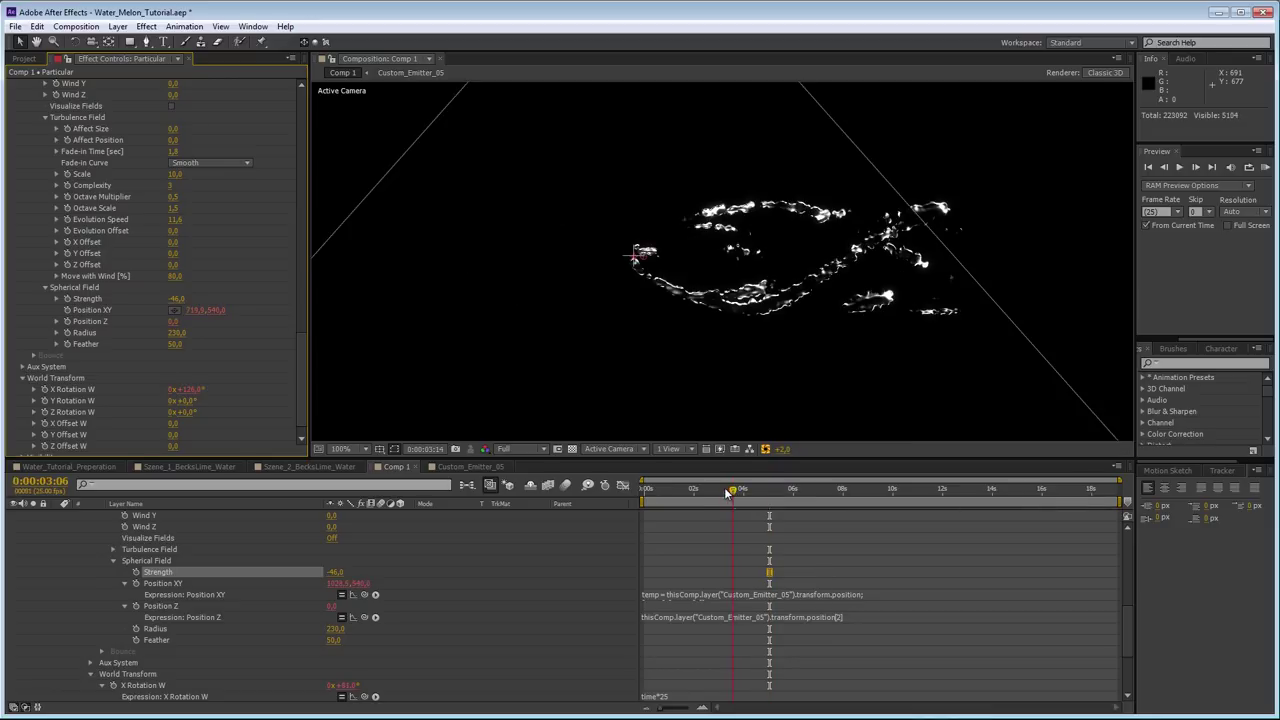
drag(727, 492, 788, 472)
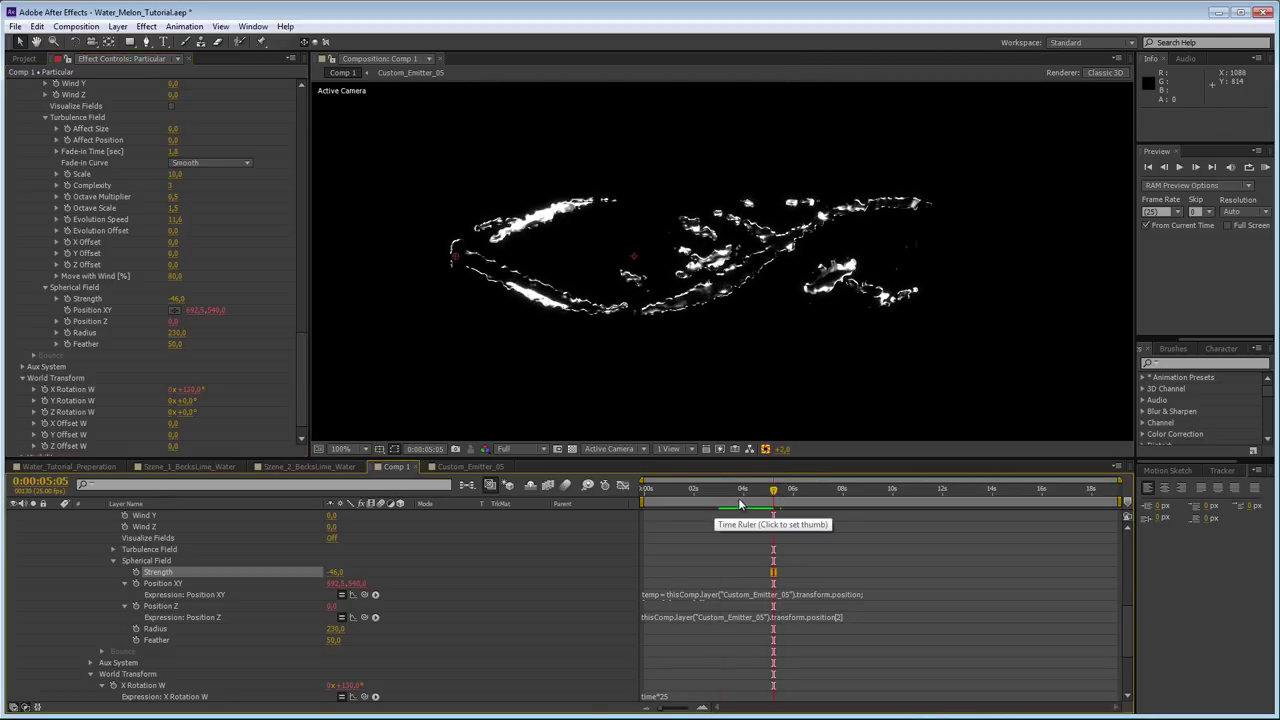
click(665, 716)
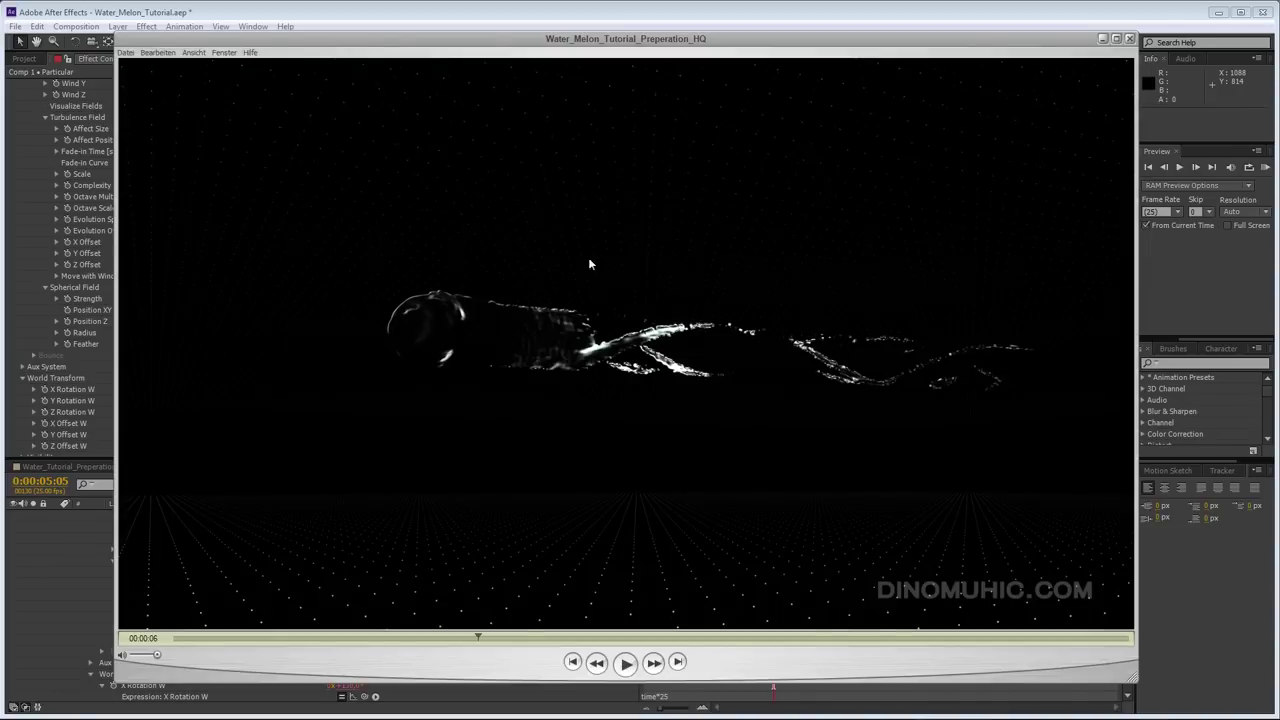
- Scrub the reference clip between four and five seconds, then return to After Effects
drag(482, 641, 414, 636)
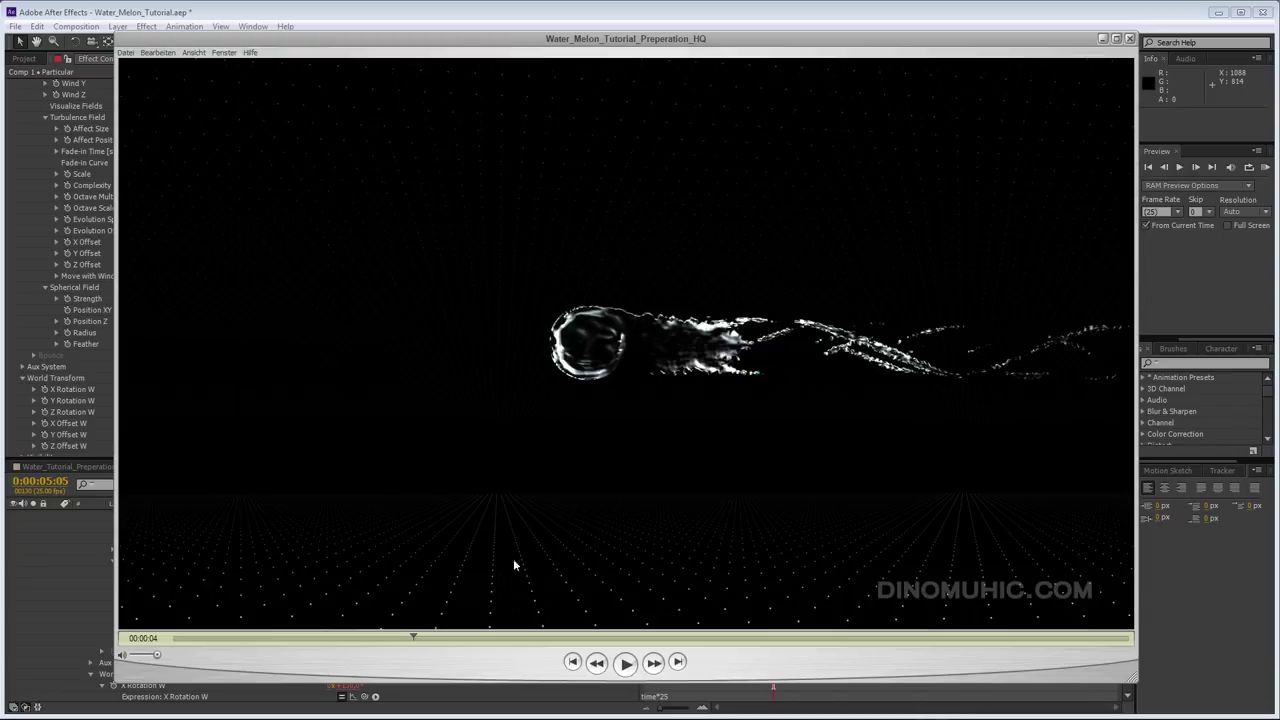
drag(412, 636, 500, 641)
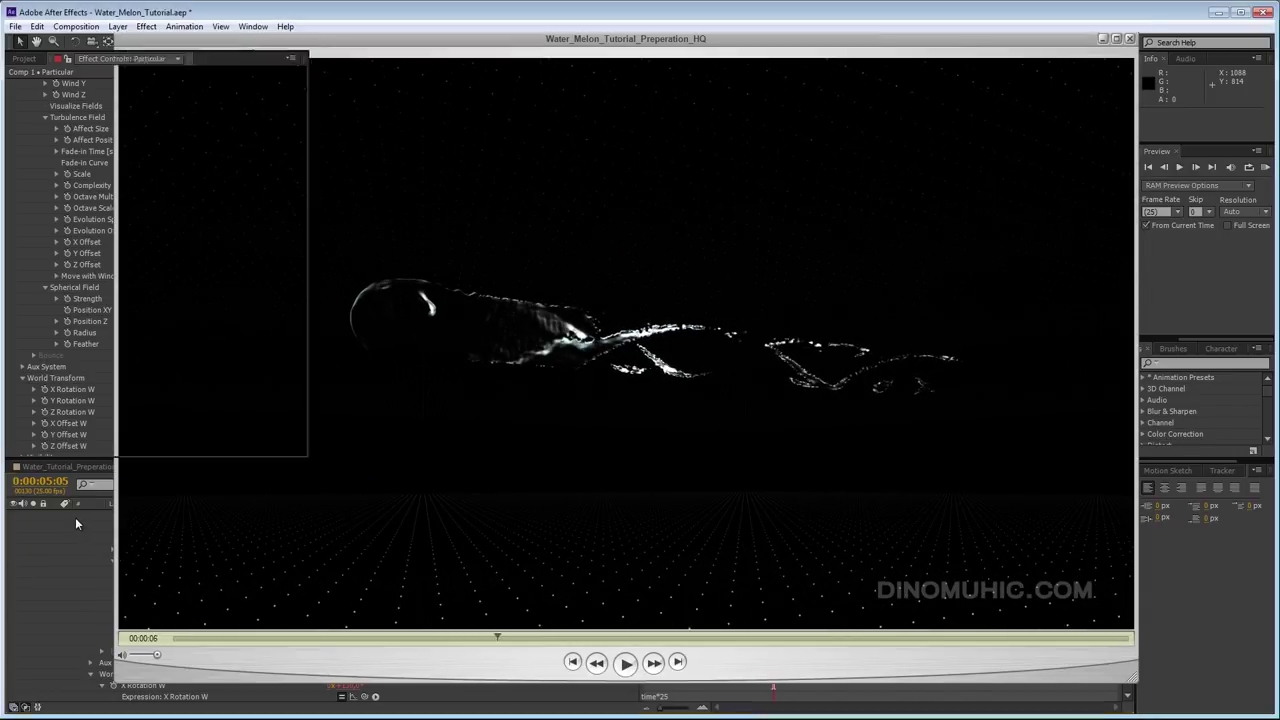
click(75, 517)
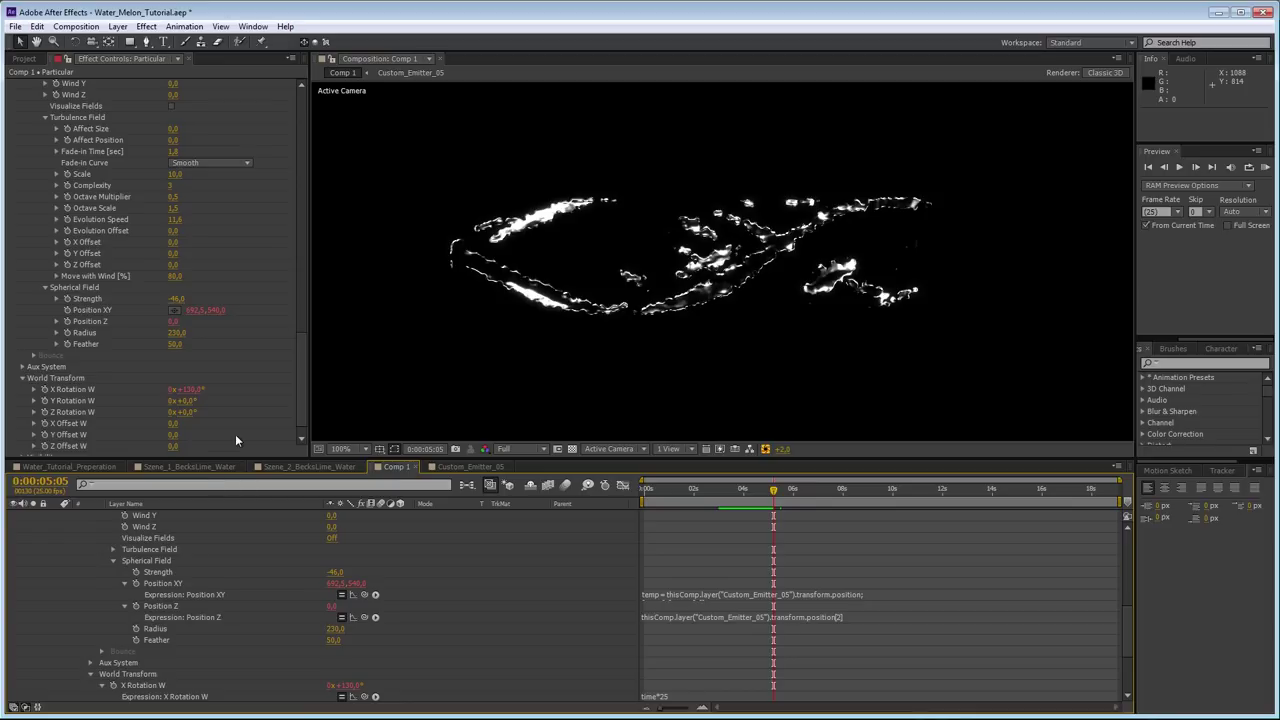
- Switch to the Water_Tutorial_Preperation comp, inspect Spherical_Lines' settings and play the preview
click(88, 467)
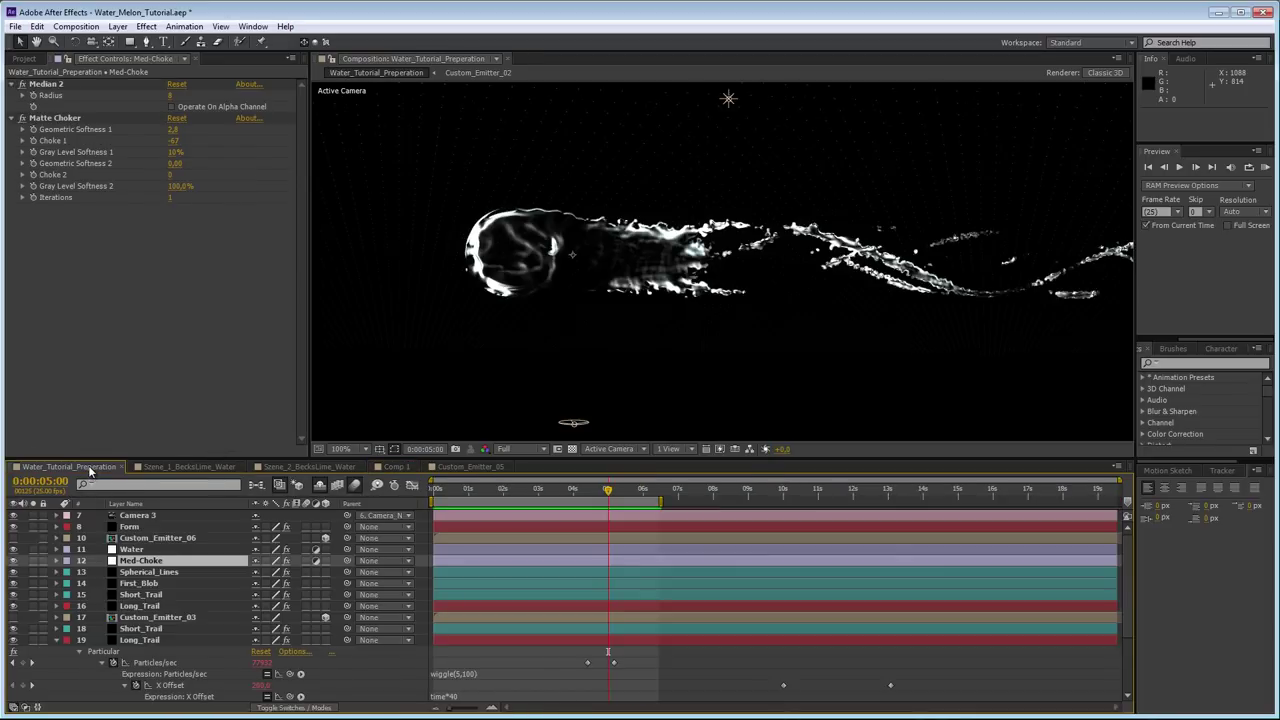
click(145, 572)
scroll(51, 646, down, 2)
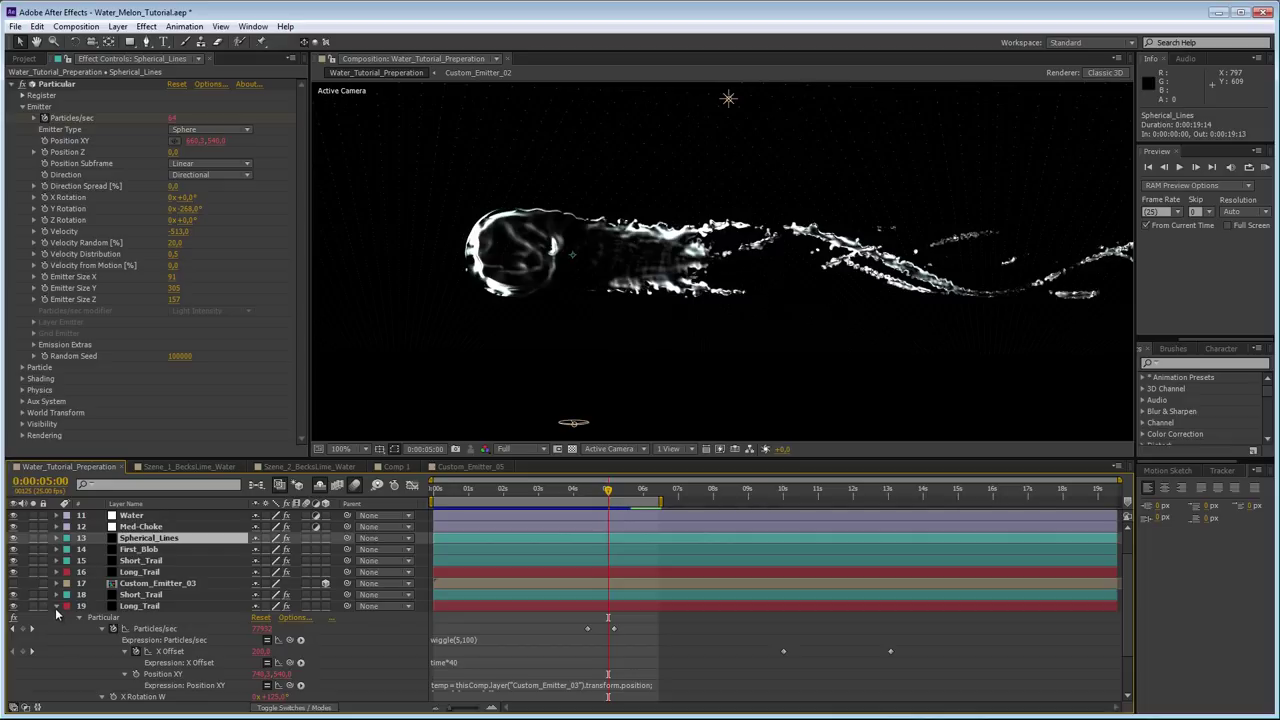
click(56, 607)
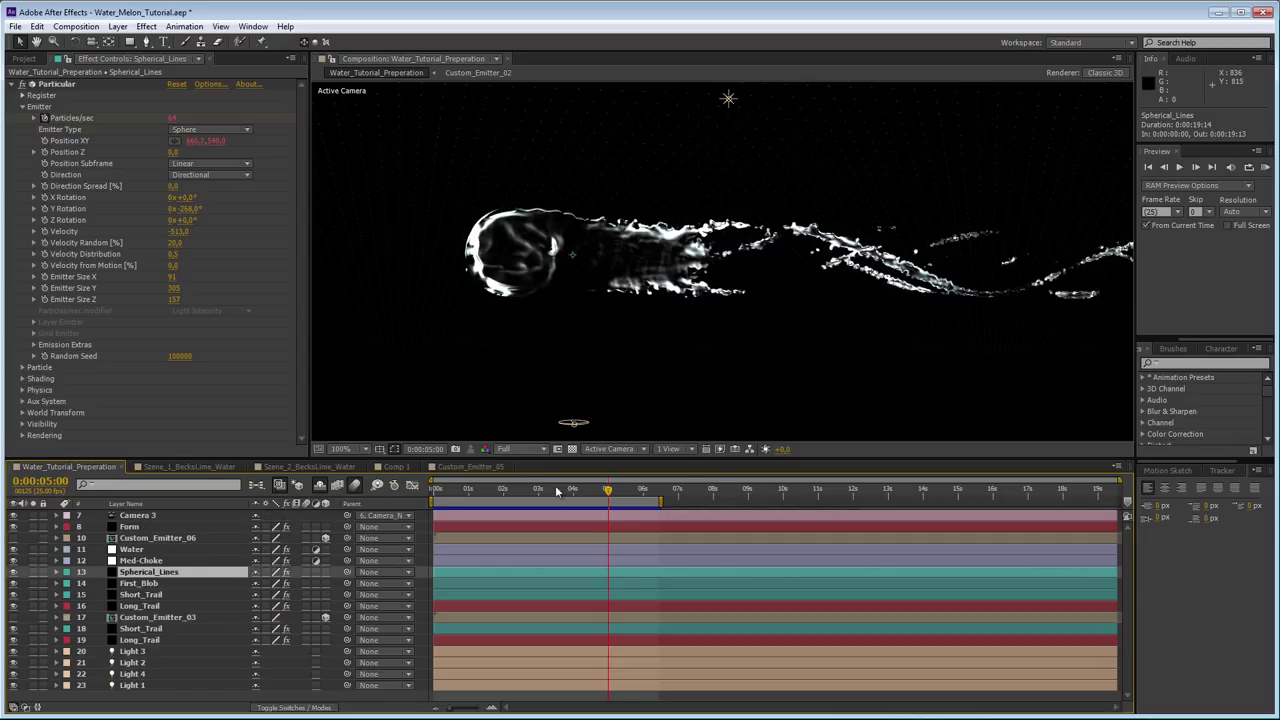
click(497, 489)
key(space)
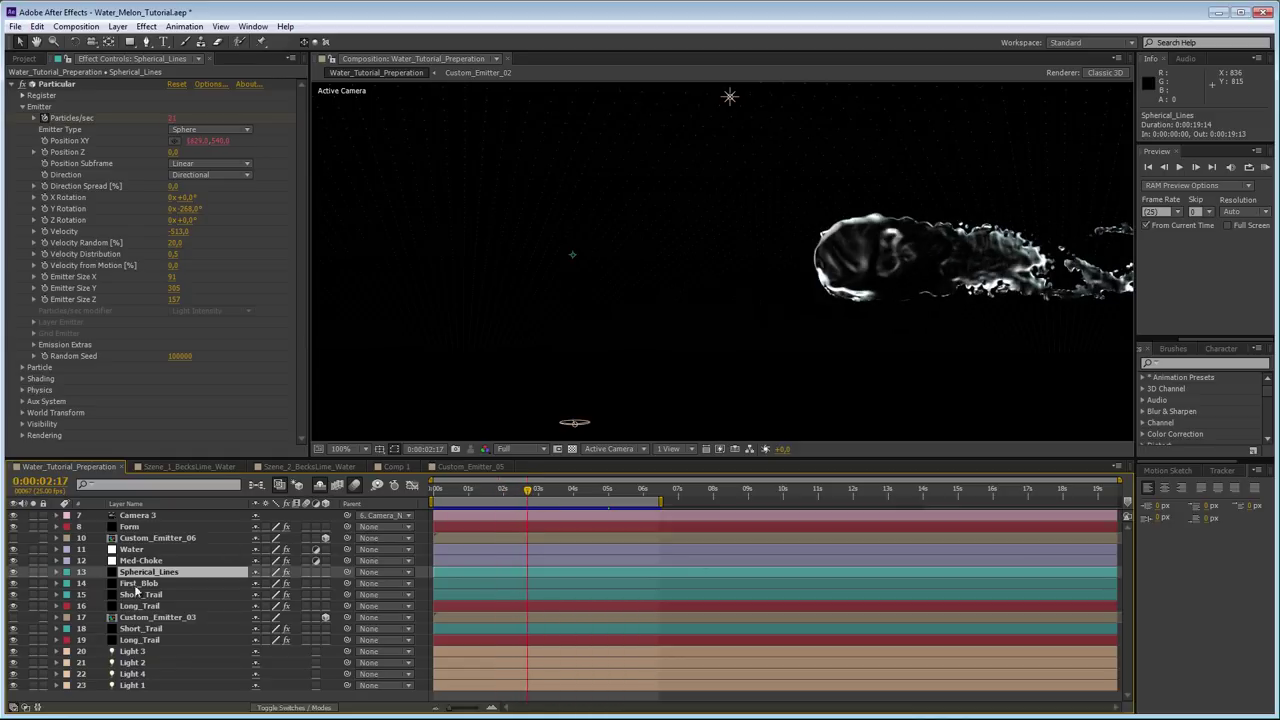
- Solo Long_Trail, show its Particular settings, brighten the exposure and scrub around three seconds
click(31, 643)
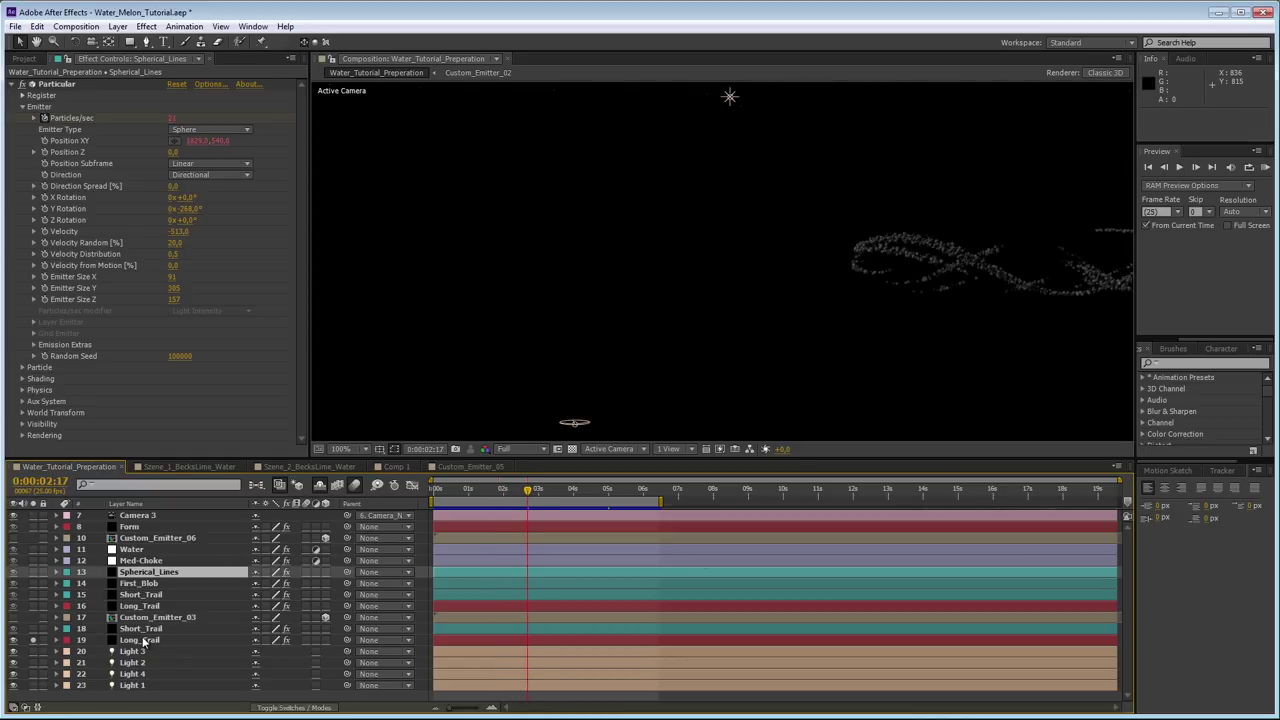
click(140, 640)
drag(781, 448, 818, 446)
drag(490, 490, 545, 490)
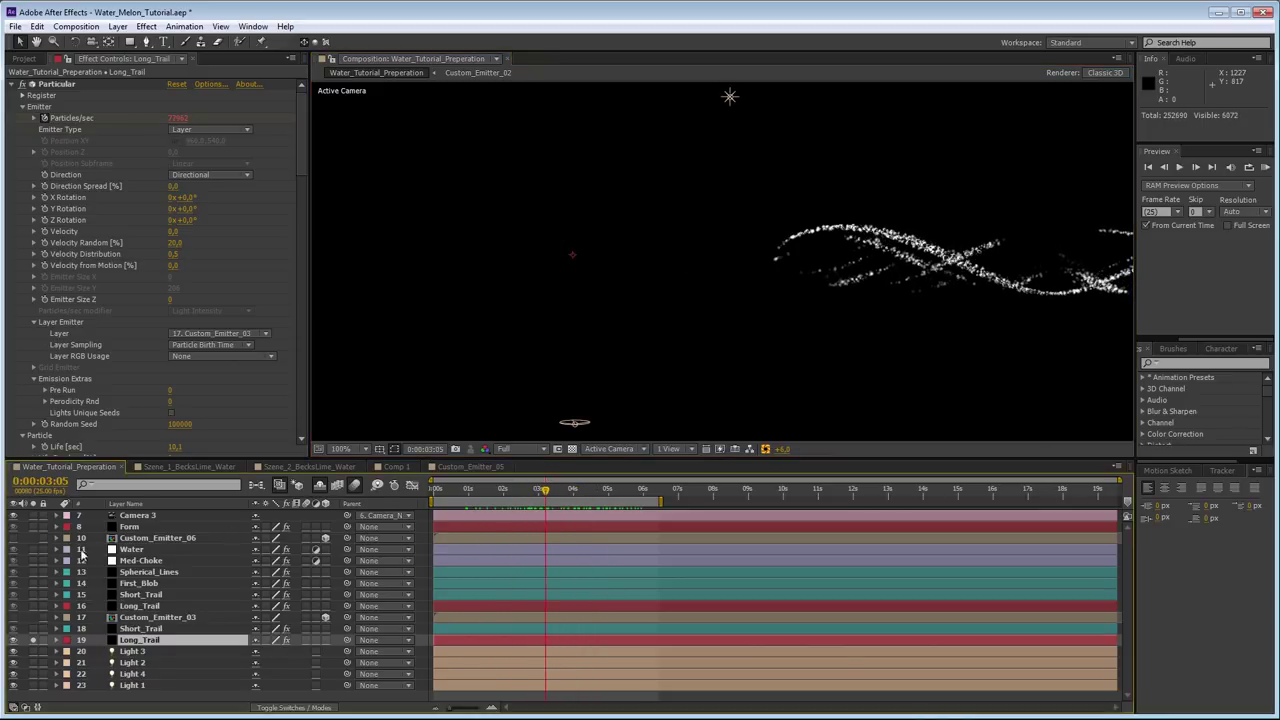
- Solo and select Short_Trail layer 18 at 0:00:03:03 with the trails centred in view
click(34, 628)
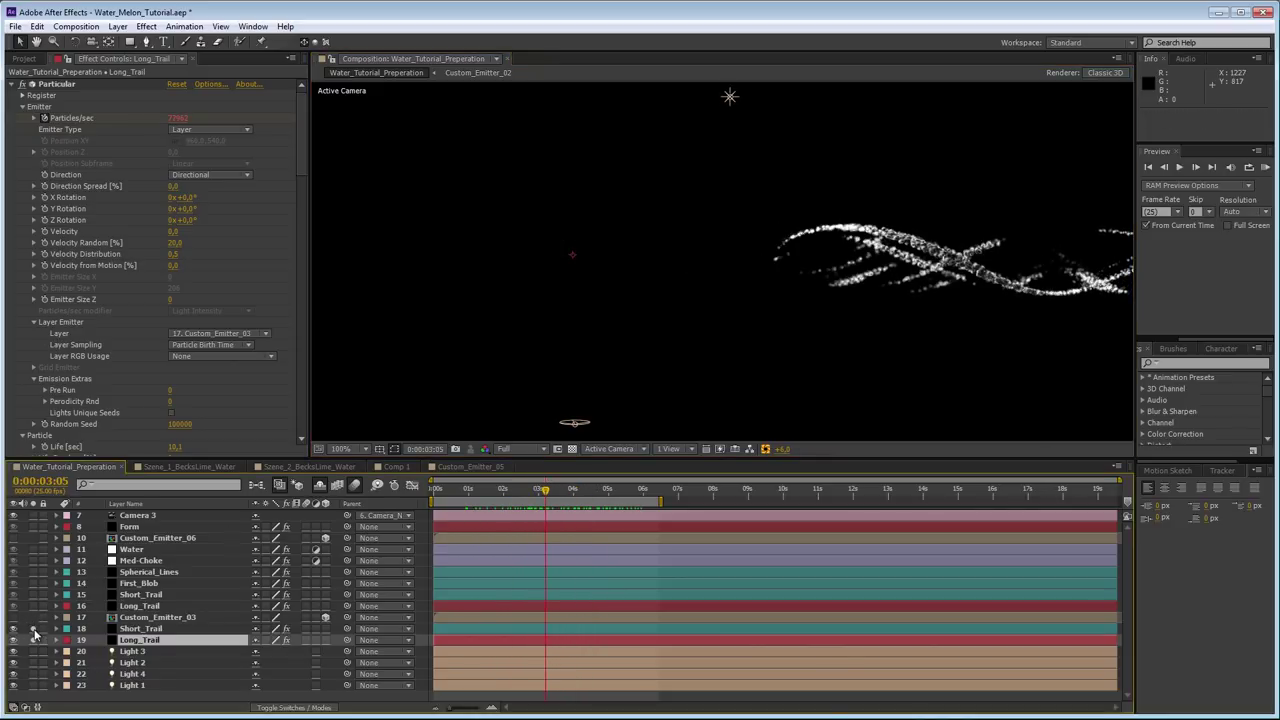
click(150, 630)
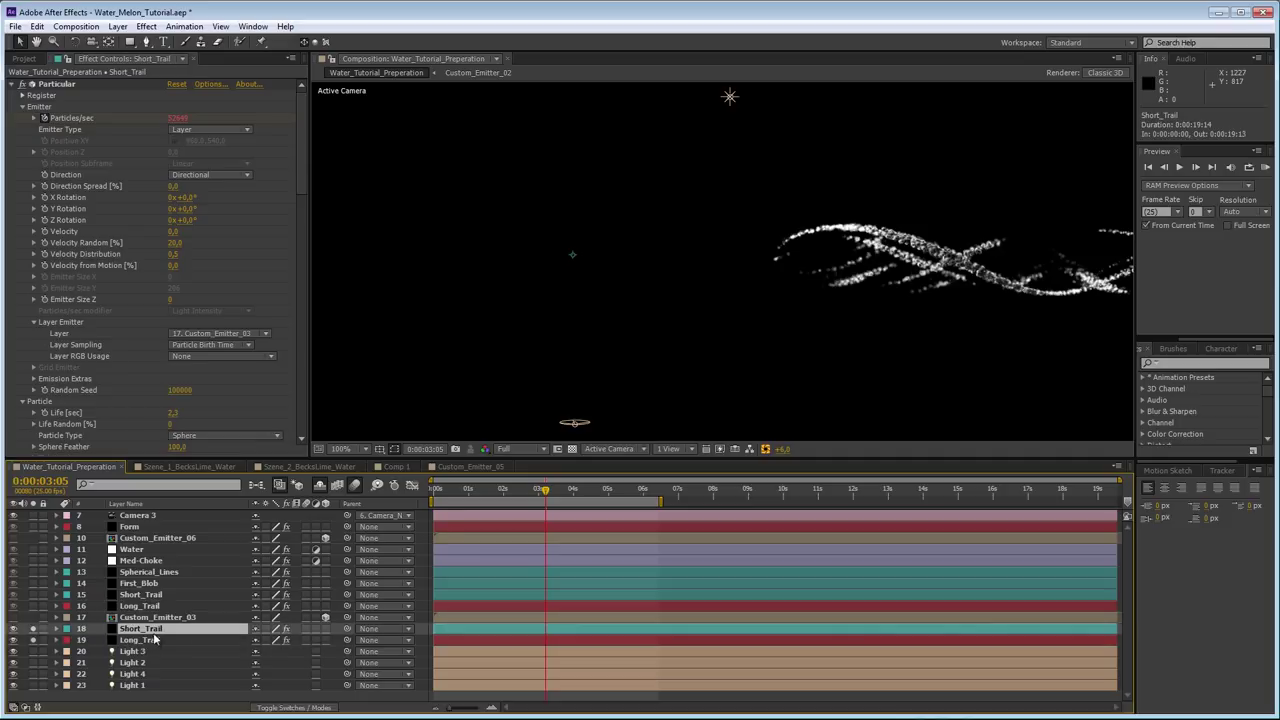
click(541, 488)
scroll(954, 358, up, 1)
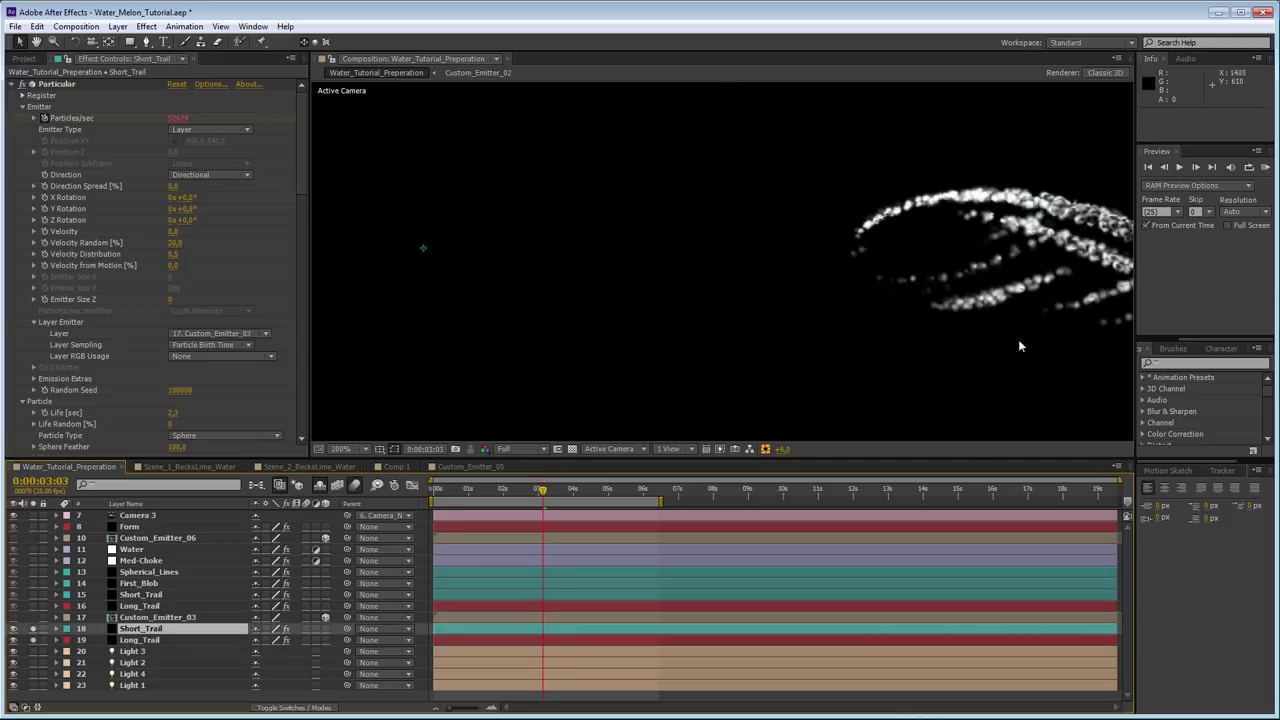
drag(1018, 339, 566, 359)
scroll(590, 297, up, 1)
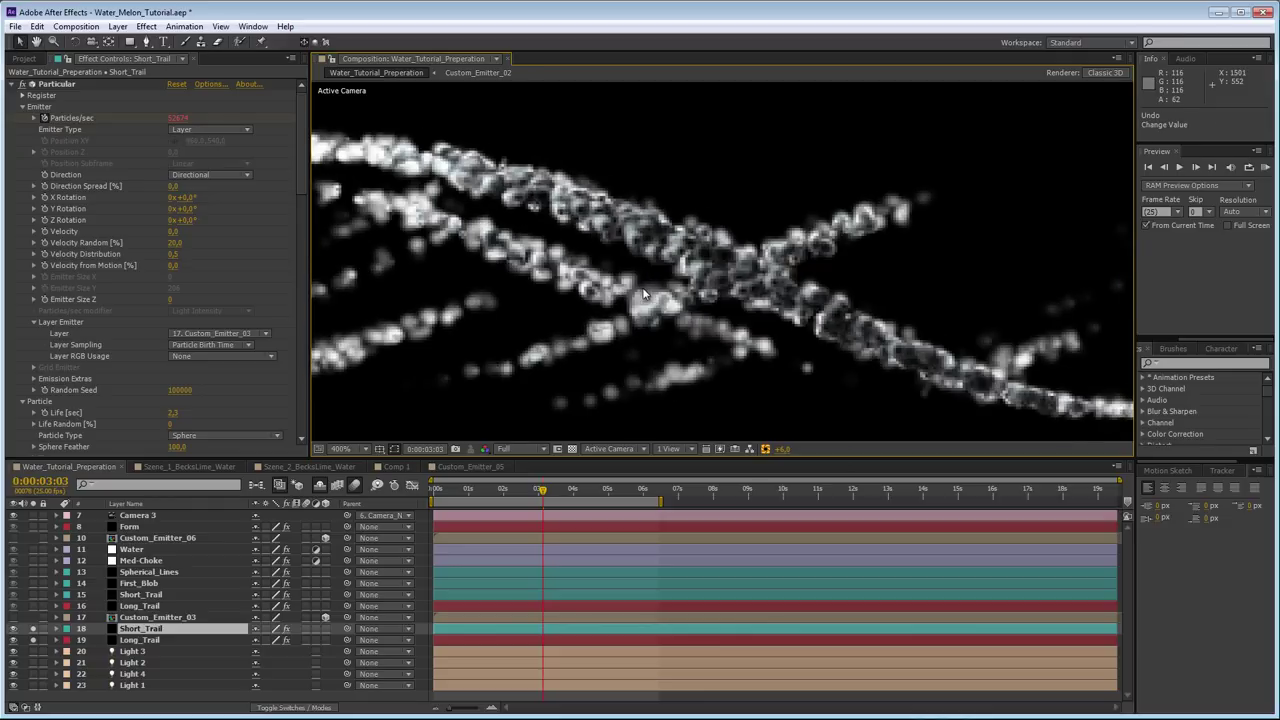
key(ctrl+z)
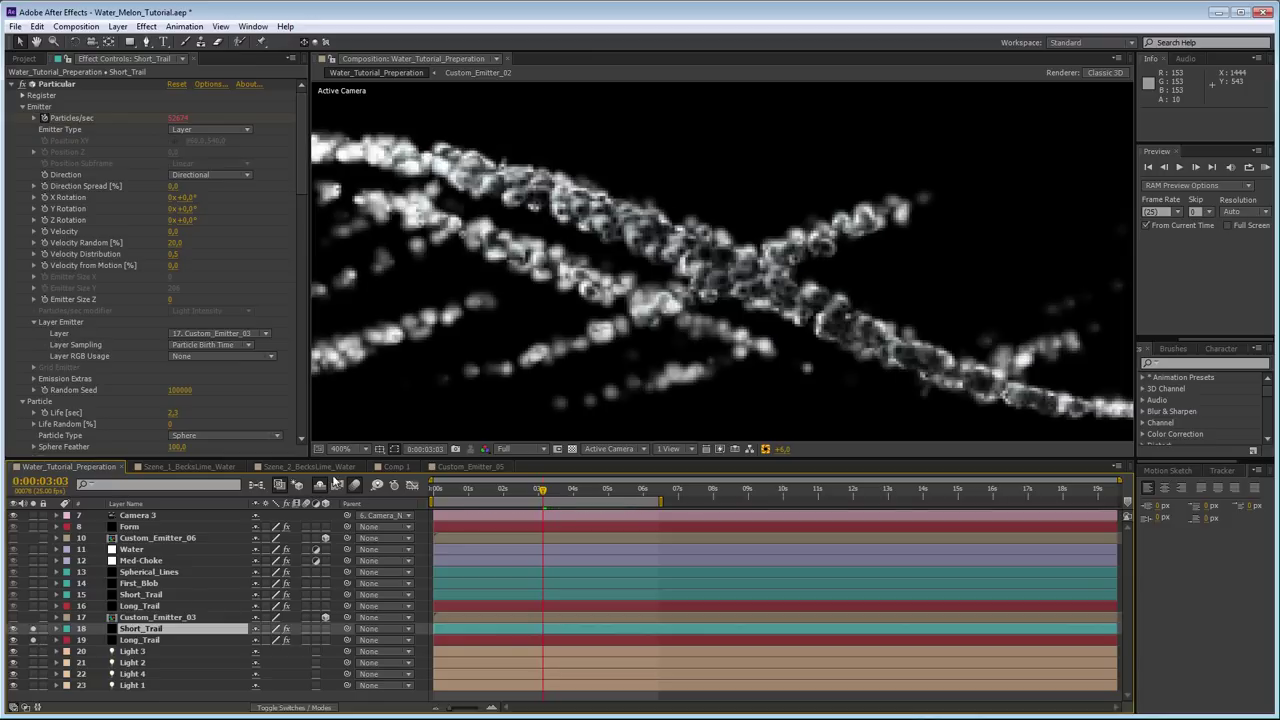
- Lower Short_Trail's Shading Diffuse and toggle solo to compare with the full water scene
scroll(166, 286, down, 3)
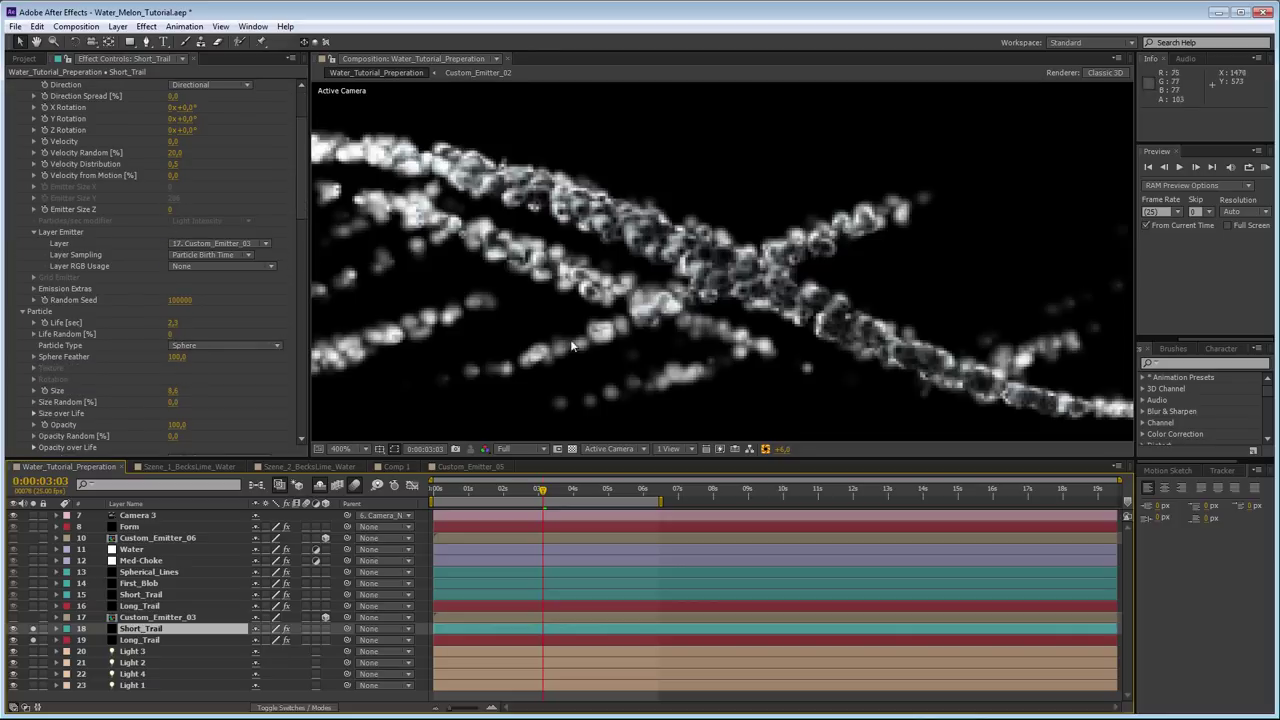
scroll(574, 346, down, 1)
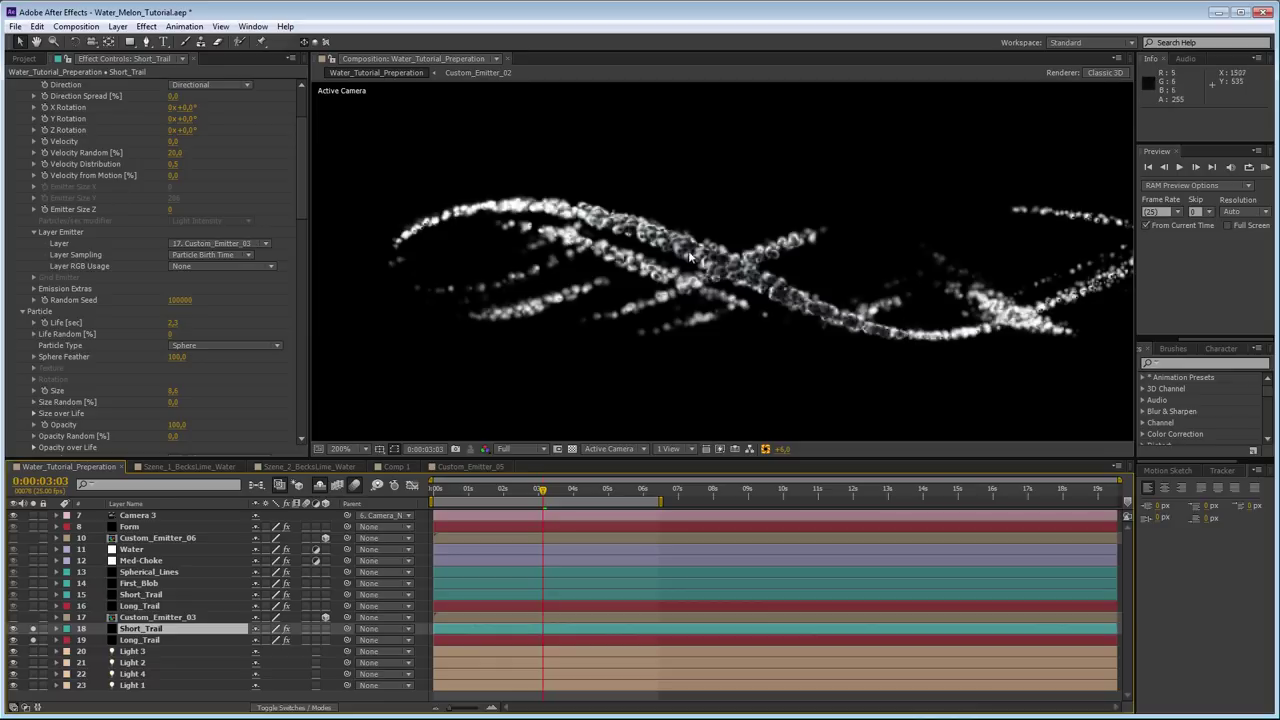
scroll(170, 313, down, 4)
scroll(170, 313, down, 6)
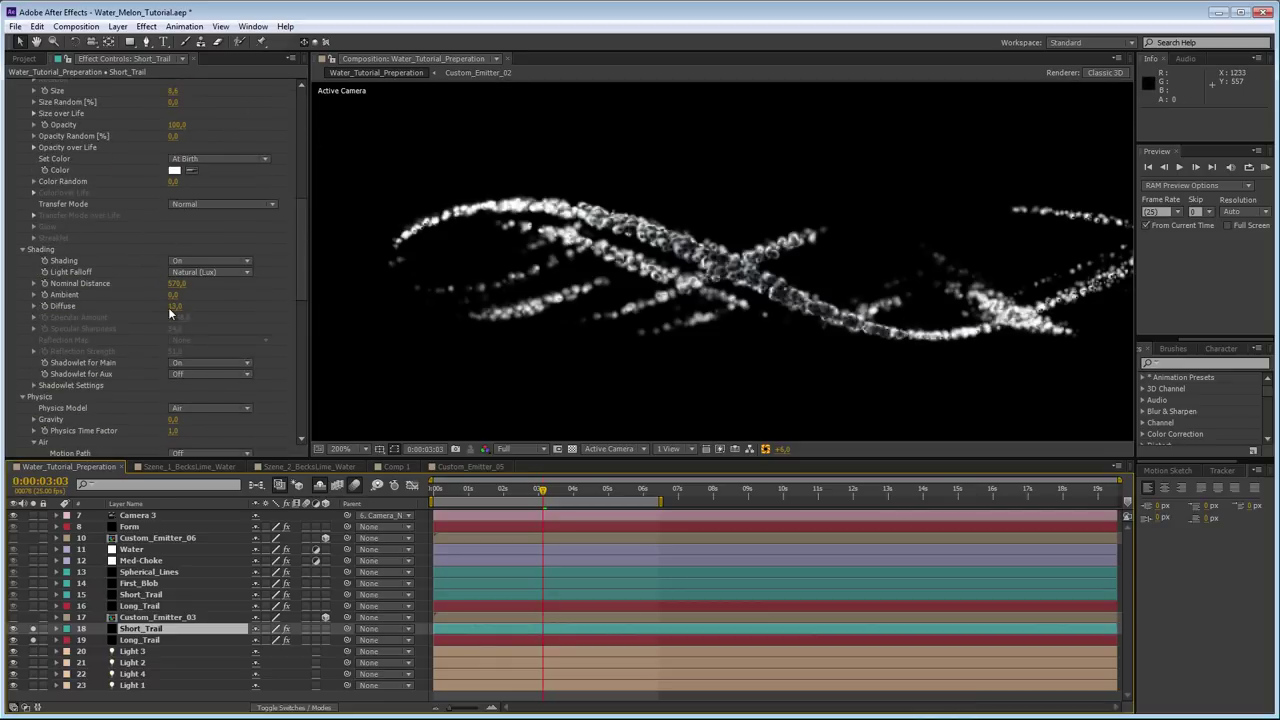
drag(174, 313, 176, 313)
click(33, 596)
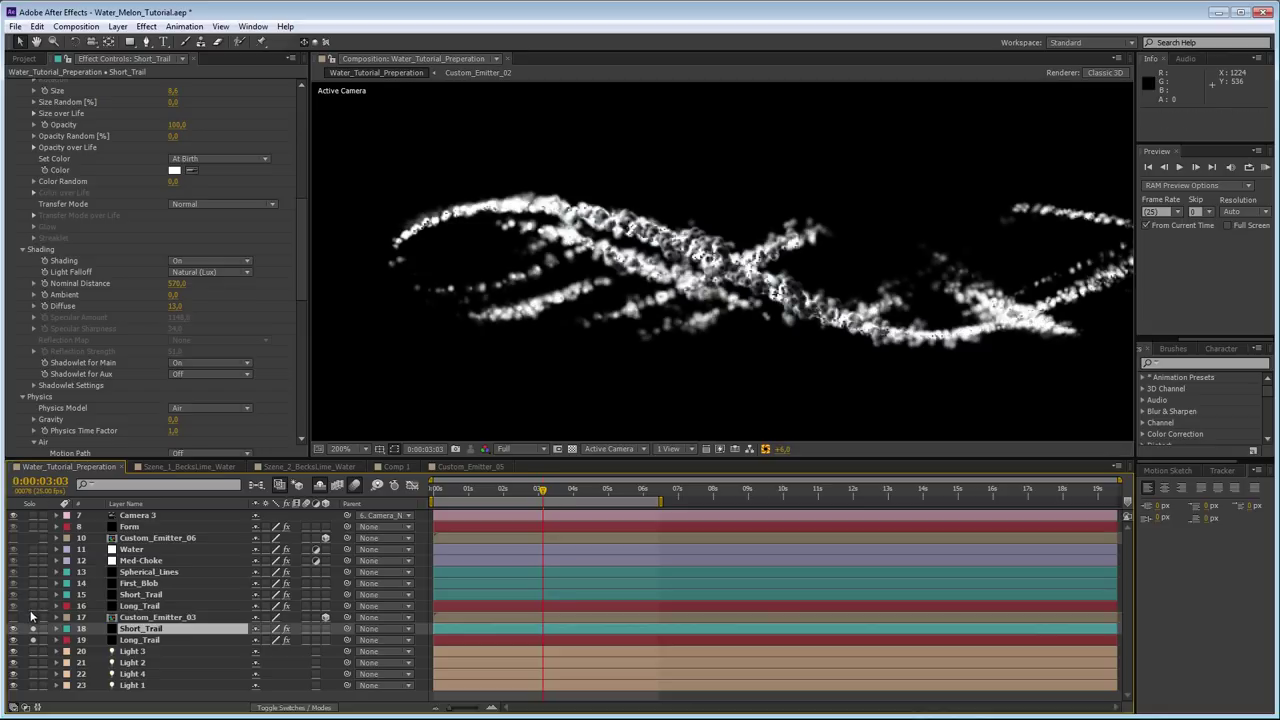
click(34, 630)
click(33, 630)
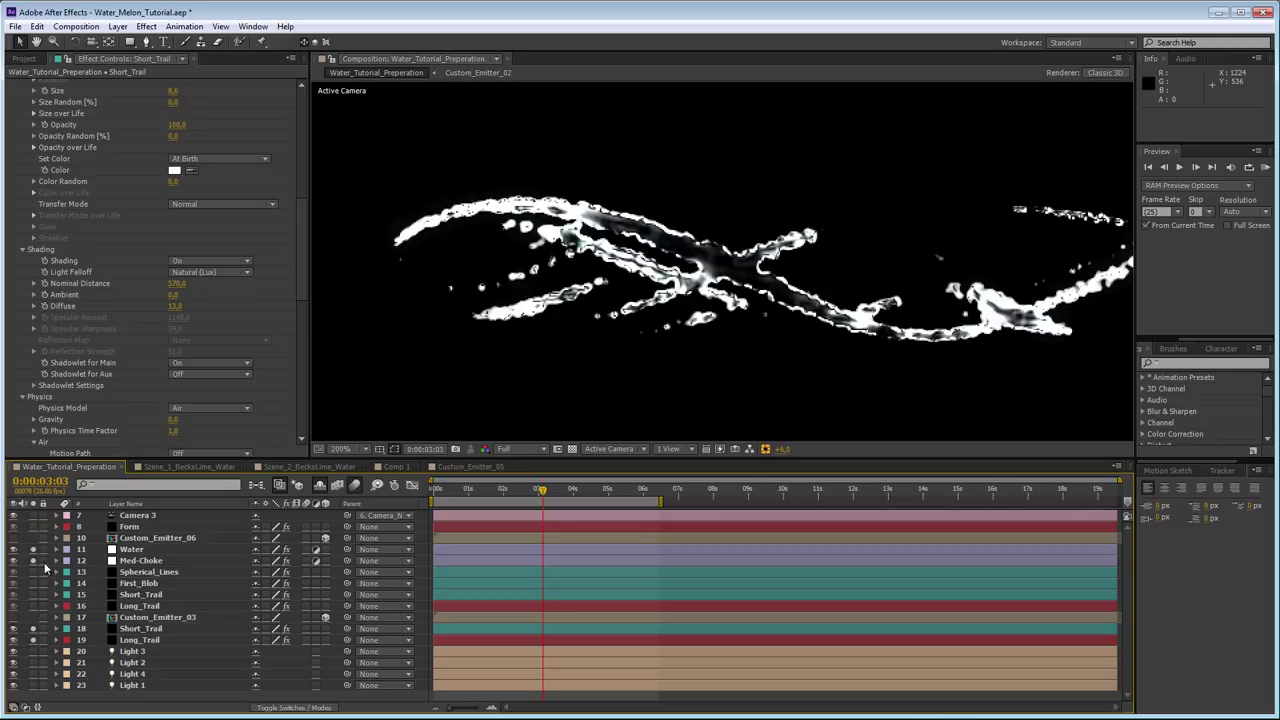
- Inspect the Water, Med-Choke and Spherical_Lines effect settings
click(133, 550)
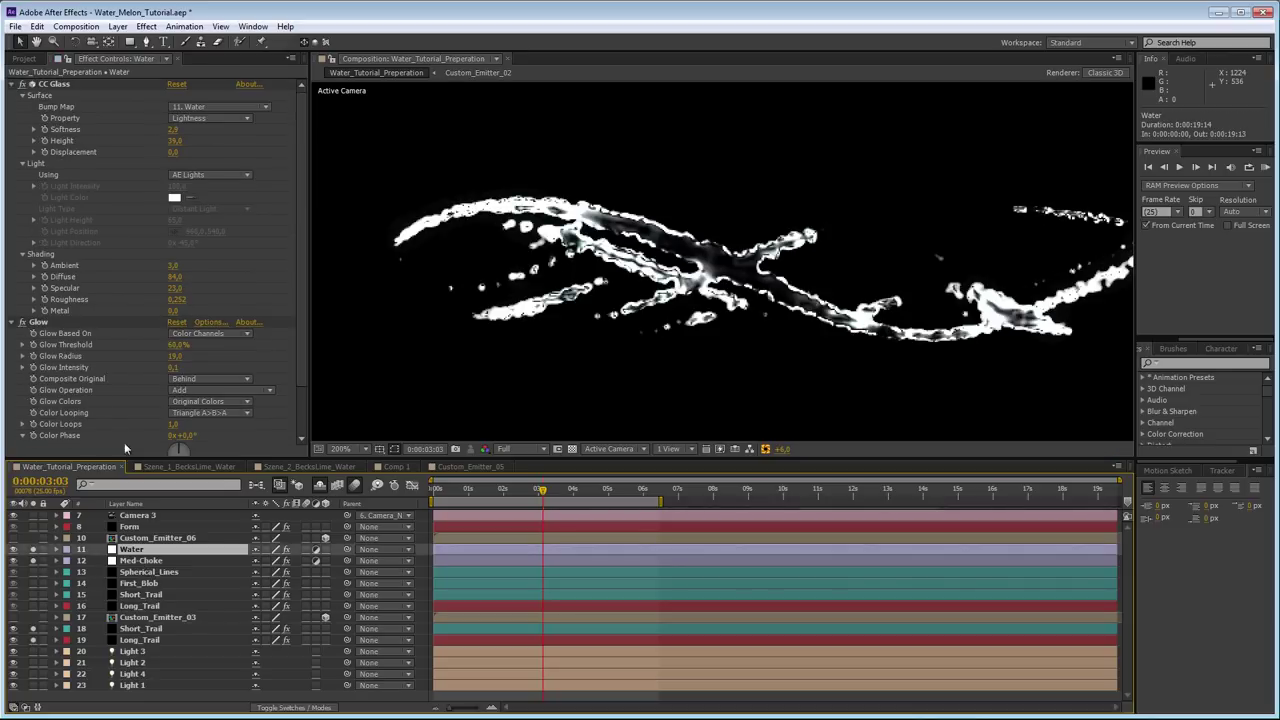
click(143, 561)
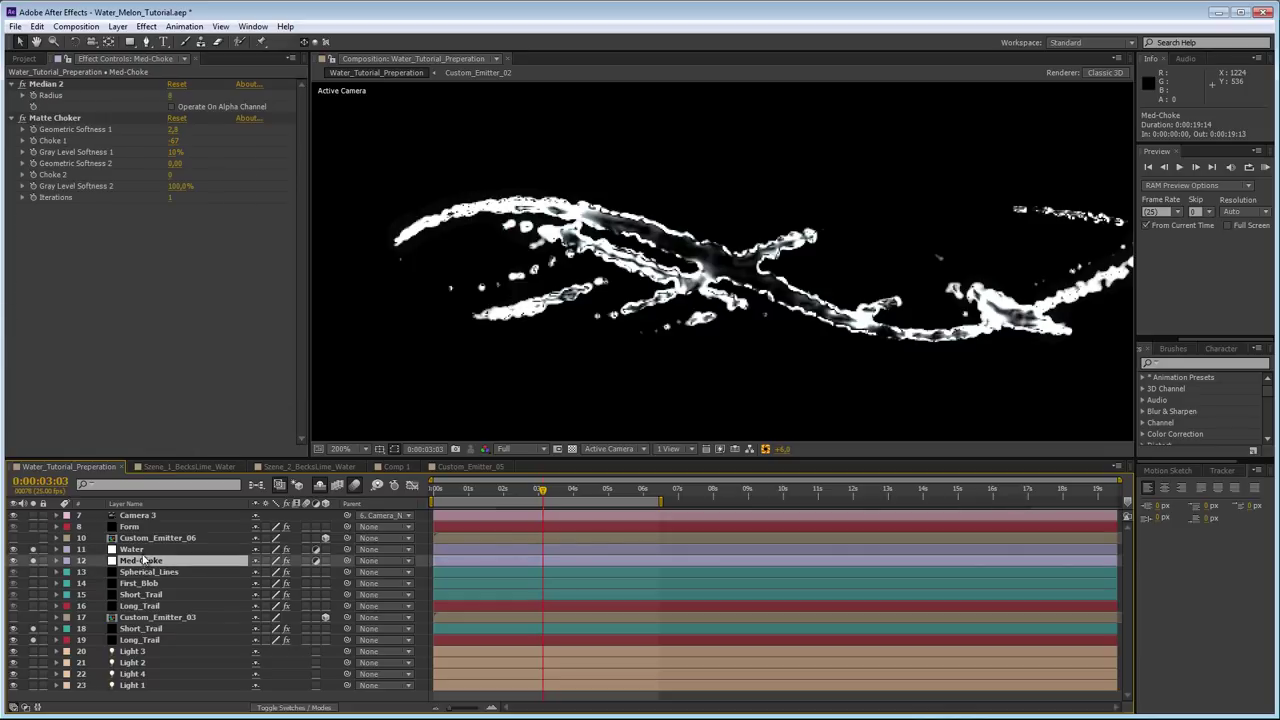
click(140, 550)
click(145, 572)
click(145, 561)
click(143, 552)
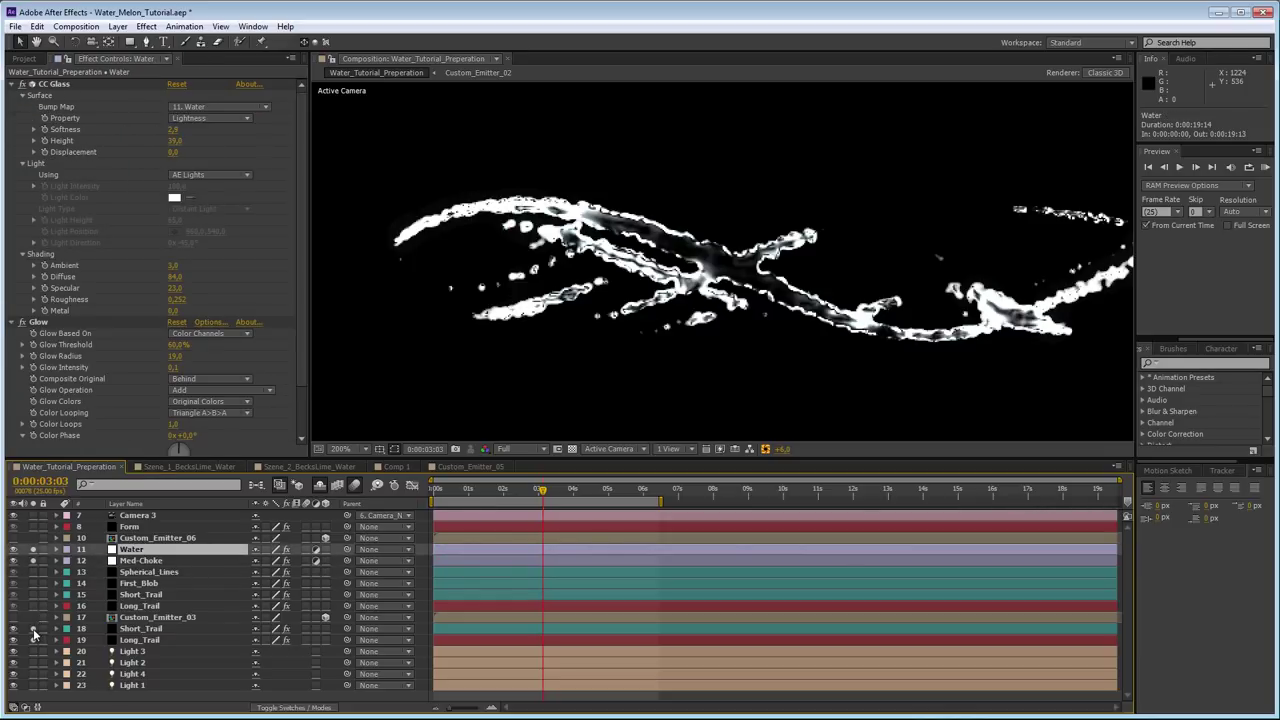
- Compare the water with Short_Trail layer 18 toggled, then reset the preview exposure
click(33, 630)
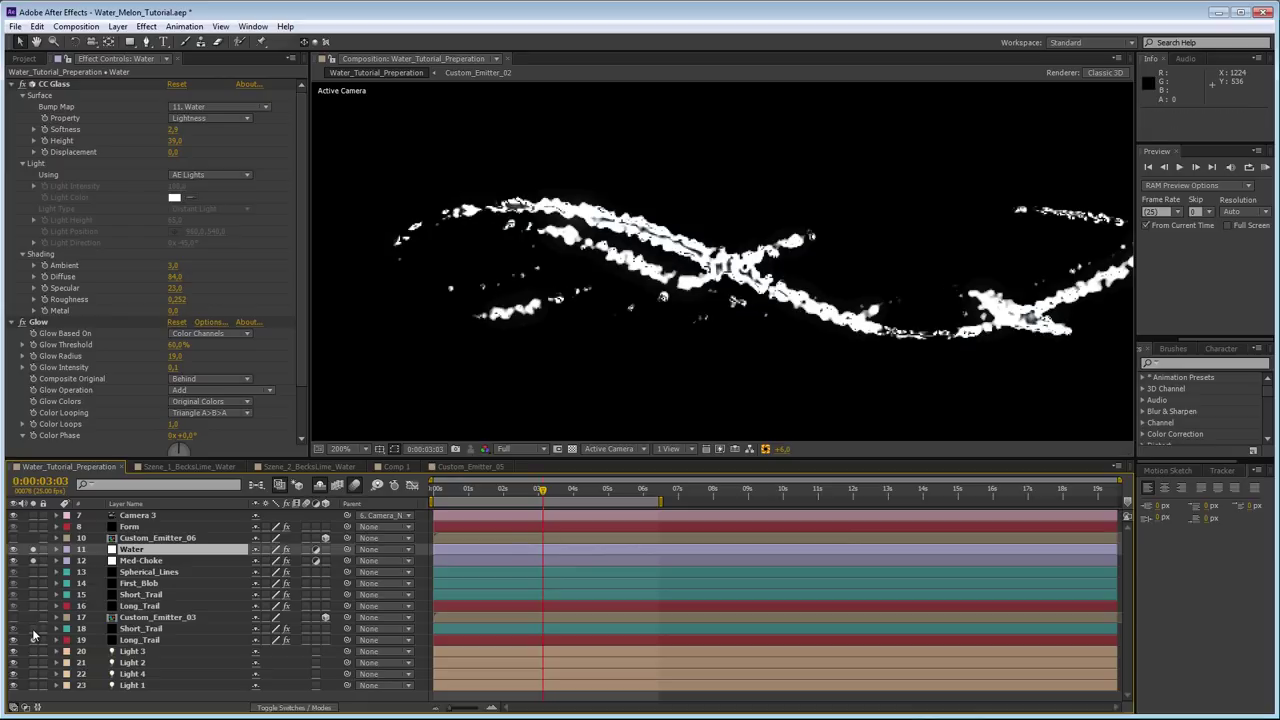
click(33, 631)
click(33, 633)
click(765, 450)
click(765, 450)
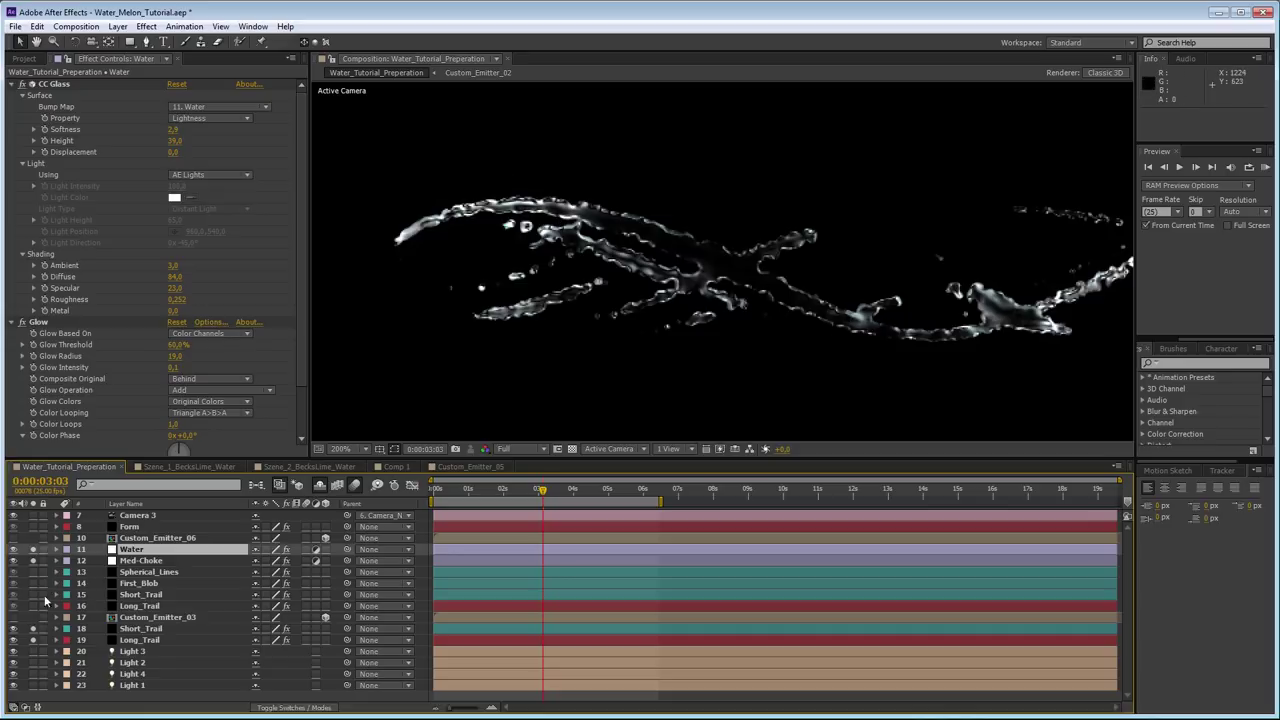
- Add Short_Trail layer 15 to the soloed preview and show its particle settings
click(33, 595)
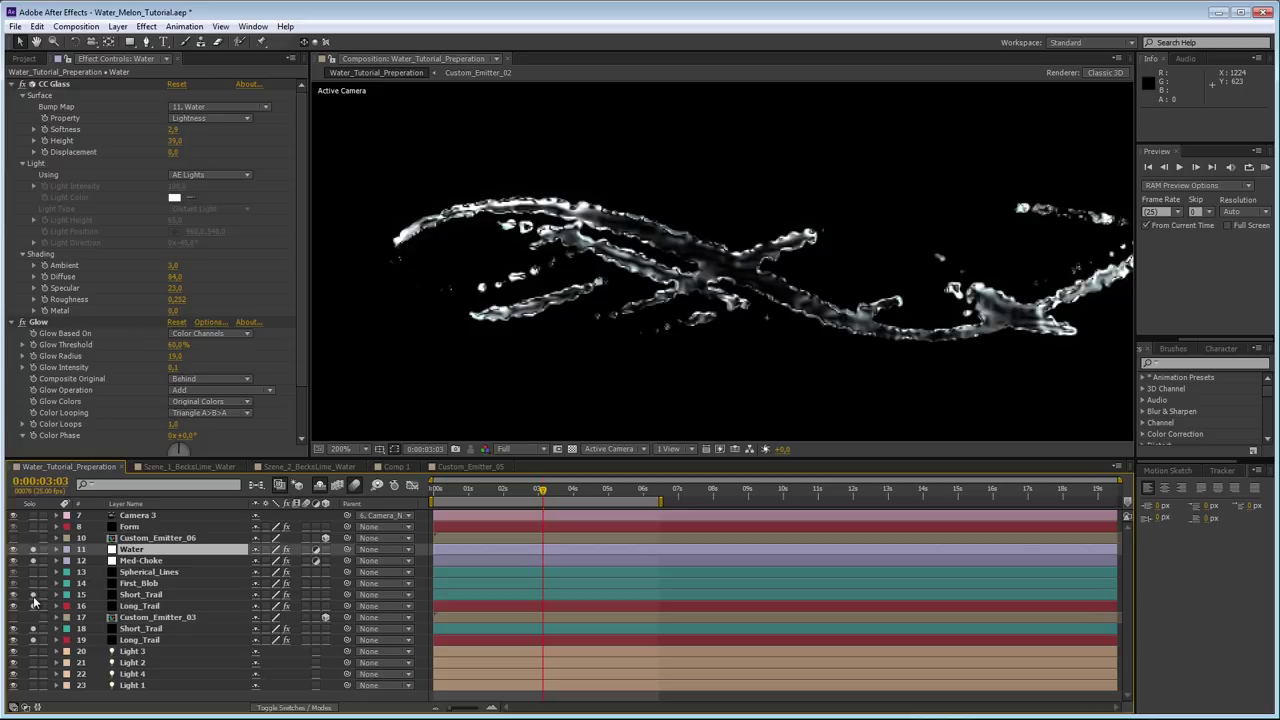
click(160, 606)
click(158, 595)
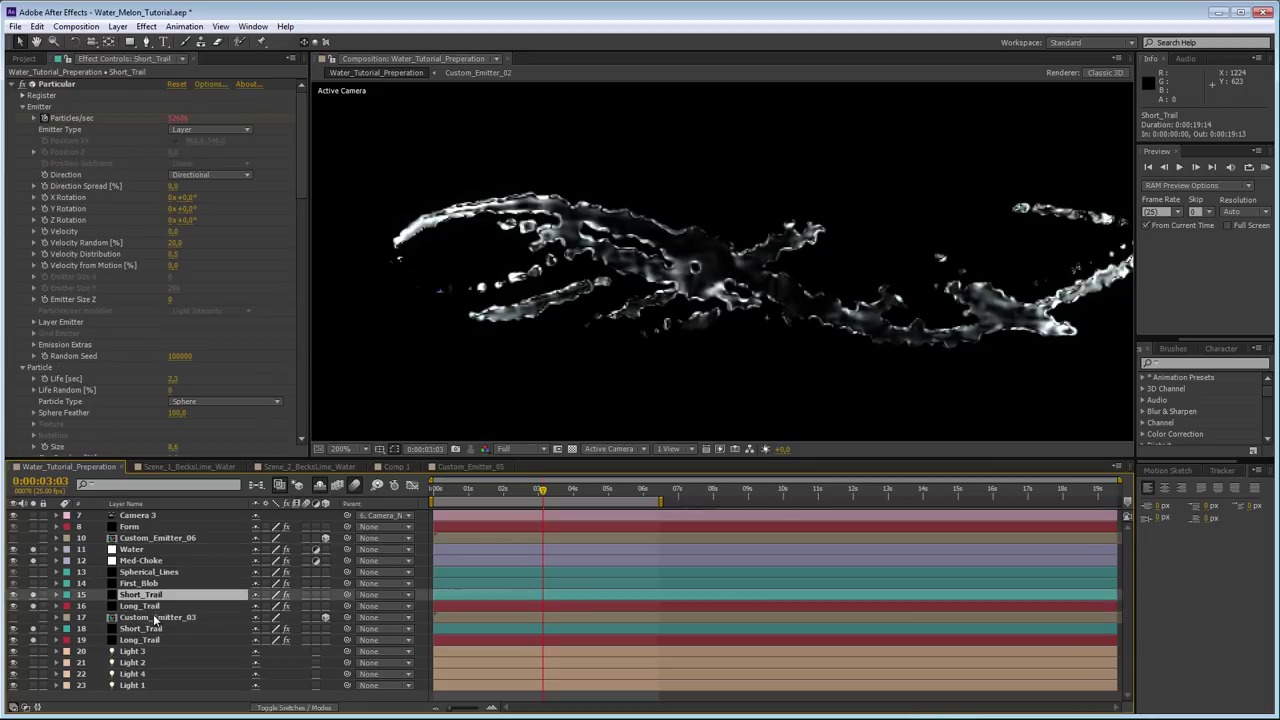
- Solo only First_Blob, show its particle settings and play through to 0:00:02:07
click(35, 596)
click(35, 583)
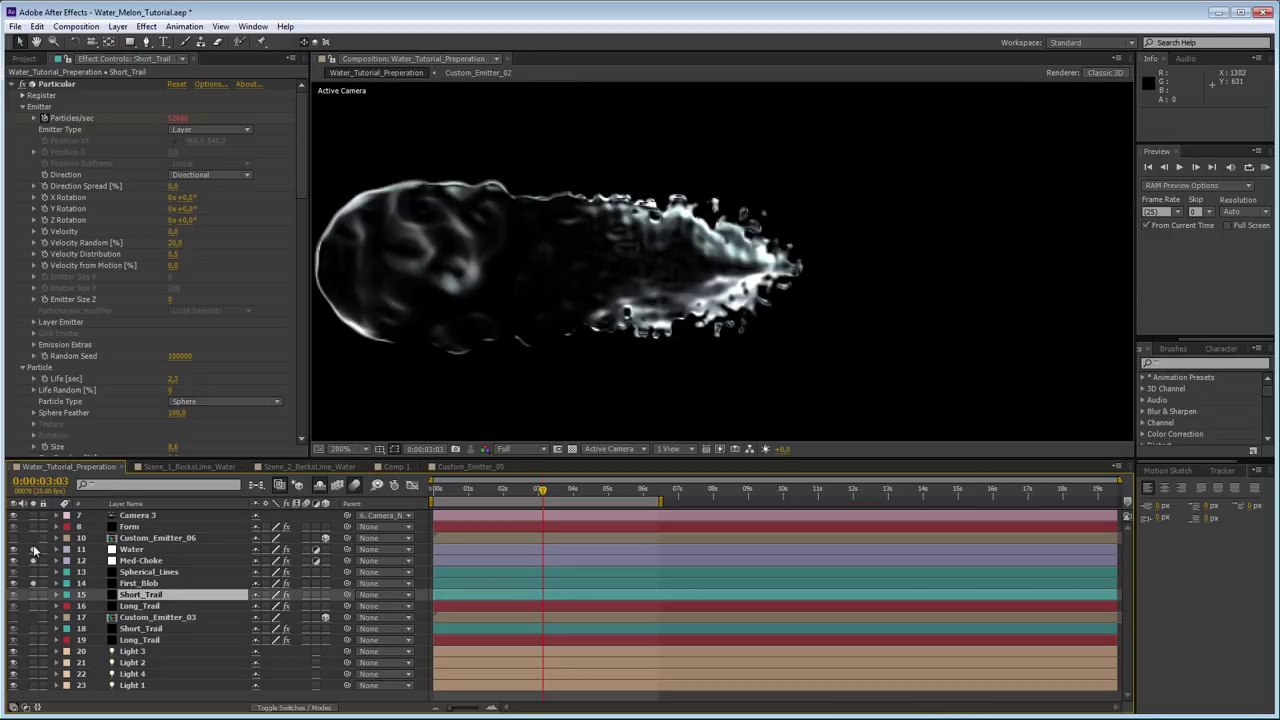
click(33, 561)
click(138, 583)
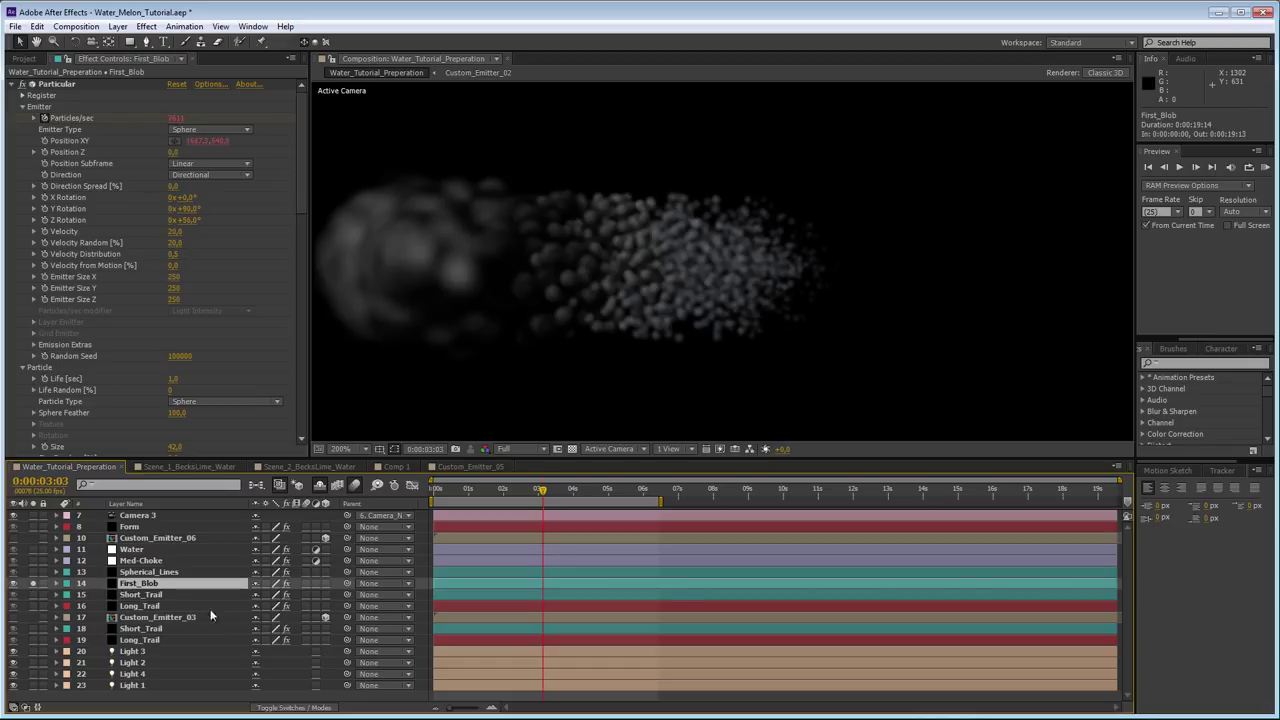
drag(537, 489, 497, 501)
key(space)
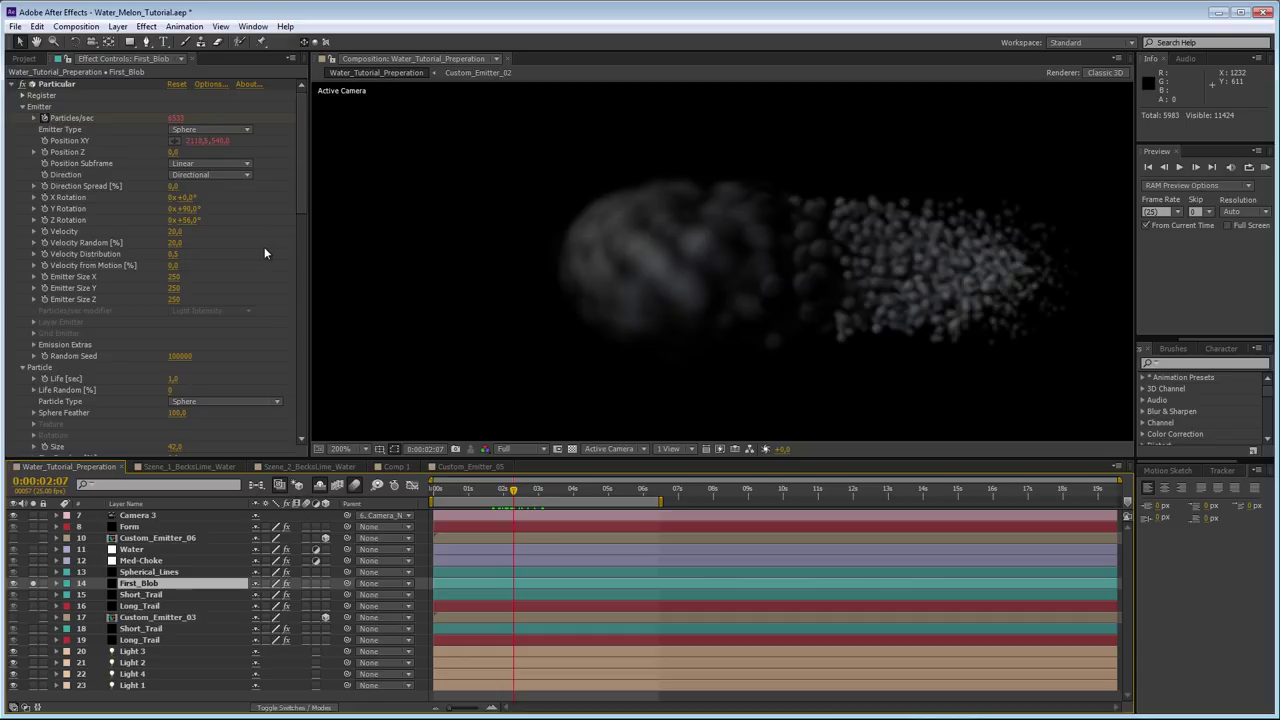
- Raise the preview exposure to +3.2 and scrub to review the First_Blob particles
scroll(261, 270, down, 5)
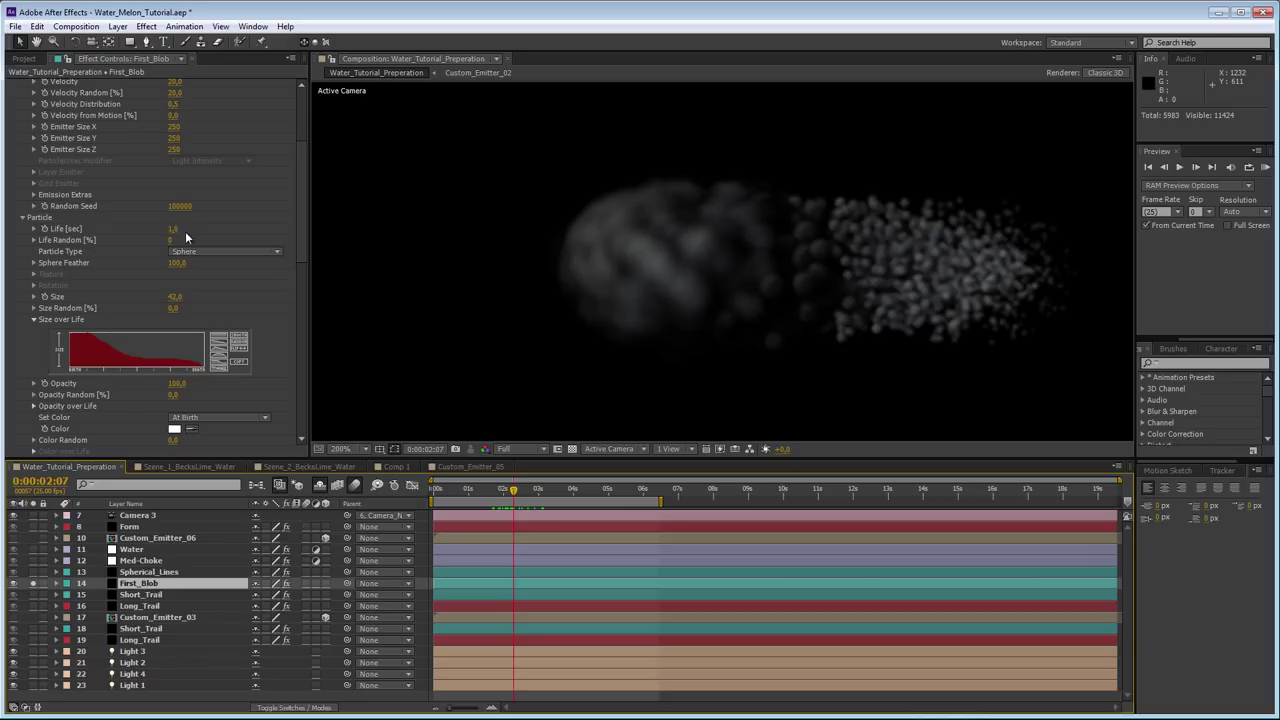
mouse_move(513, 488)
mouse_down()
mouse_move(533, 487)
mouse_move(522, 487)
mouse_up()
drag(782, 449, 807, 449)
drag(487, 488, 533, 488)
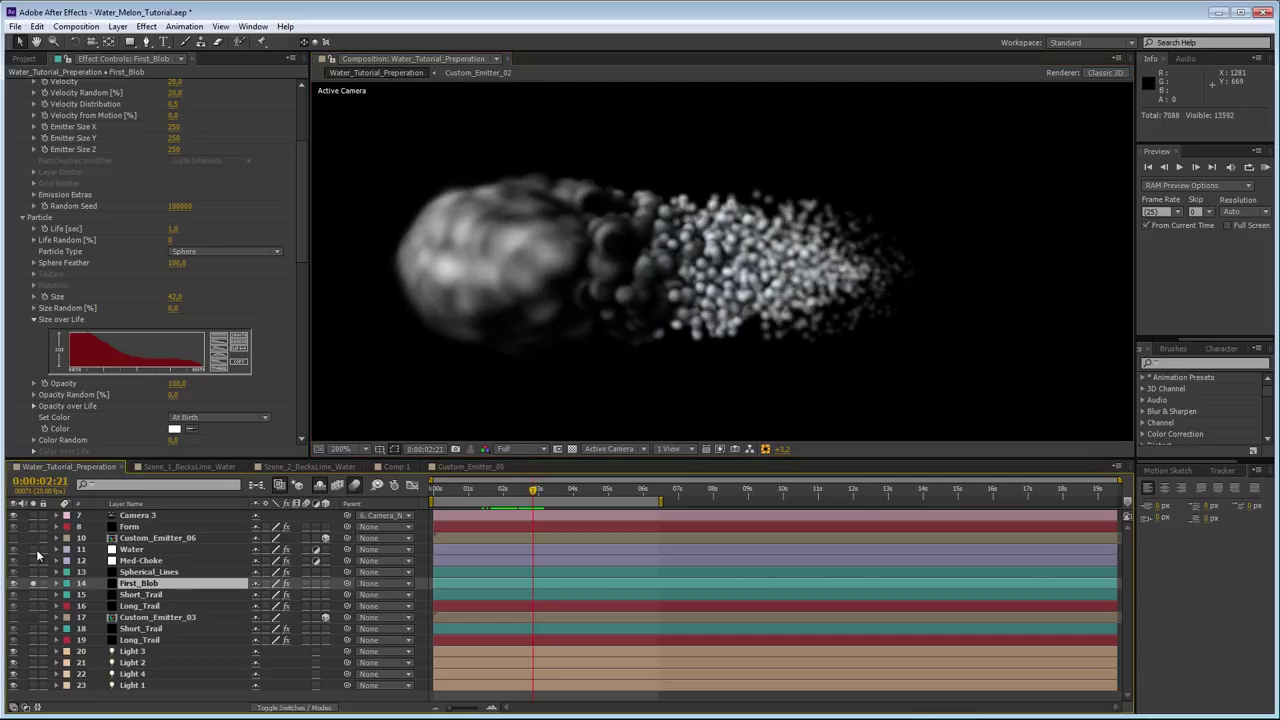
- Add Water and Med-Choke, check frames 2:14 to 3:10, then solo and select Spherical_Lines
click(33, 549)
click(33, 560)
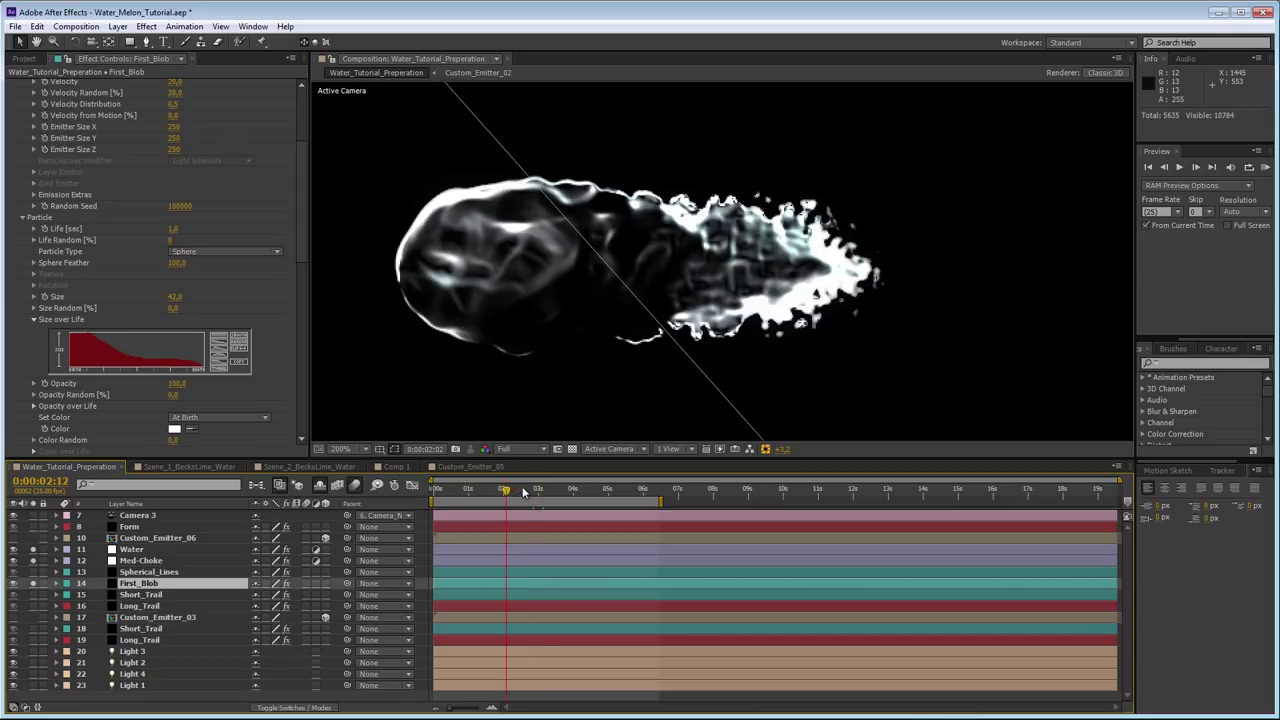
click(530, 489)
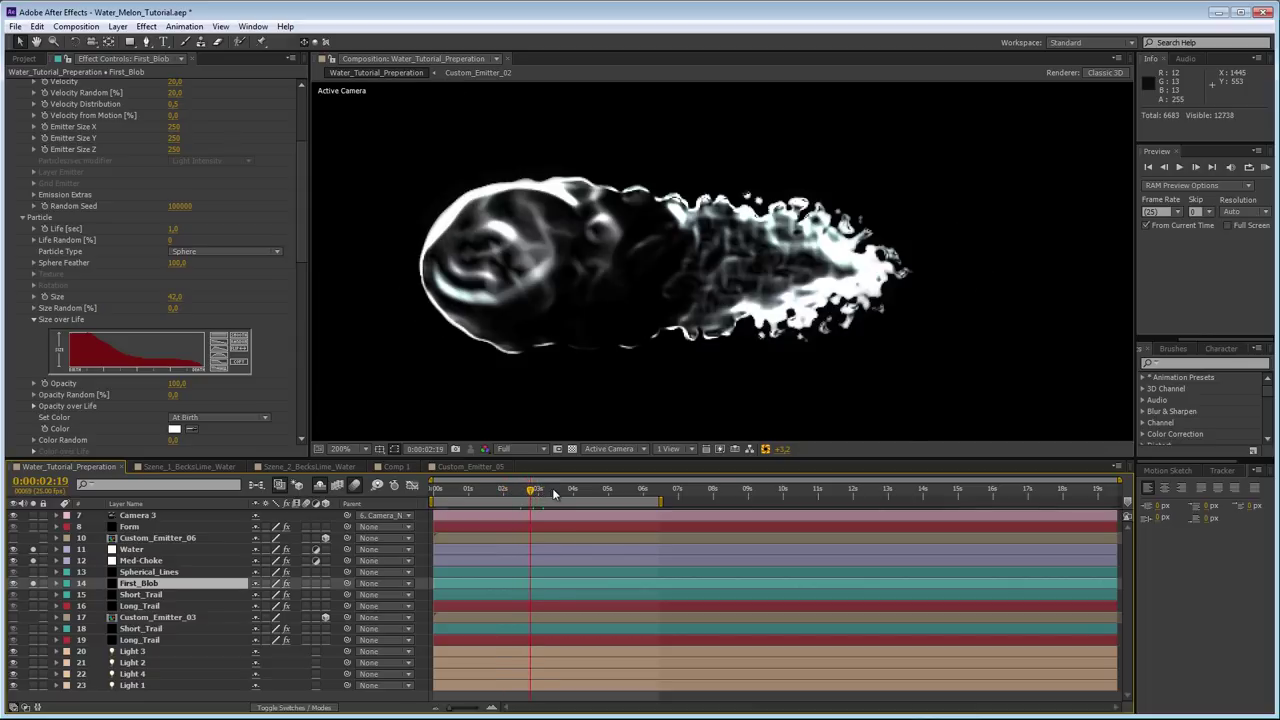
click(551, 491)
click(523, 494)
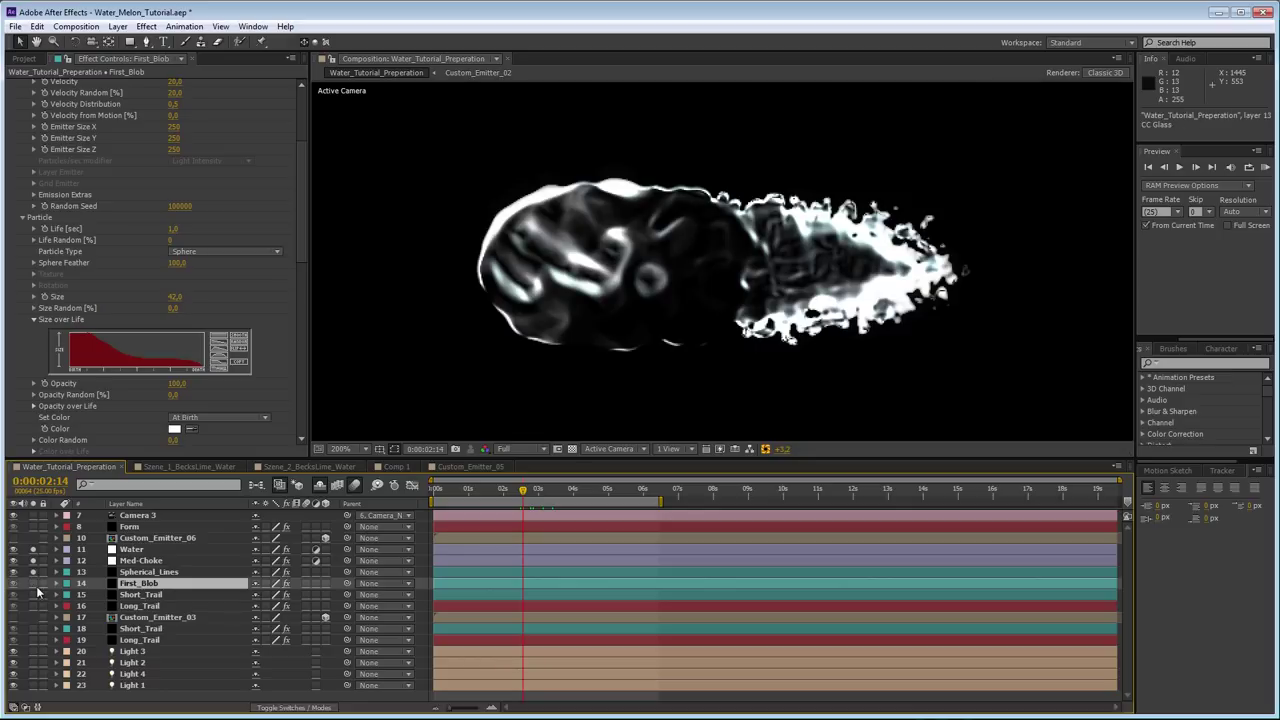
alt+click(33, 571)
click(169, 574)
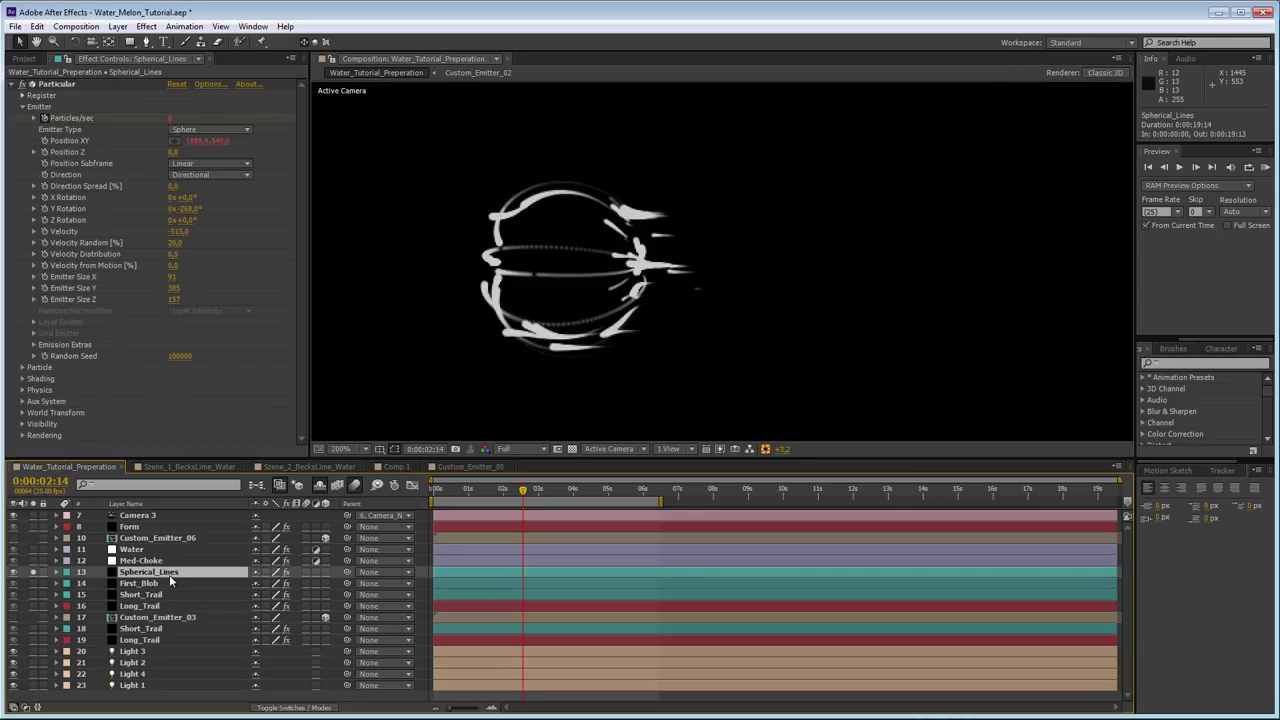
- Toggle Spherical_Lines' Aux System Emit off and back to Continuously, raising Particles/sec to 643
mouse_move(510, 490)
mouse_down()
mouse_move(477, 490)
mouse_move(507, 488)
mouse_up()
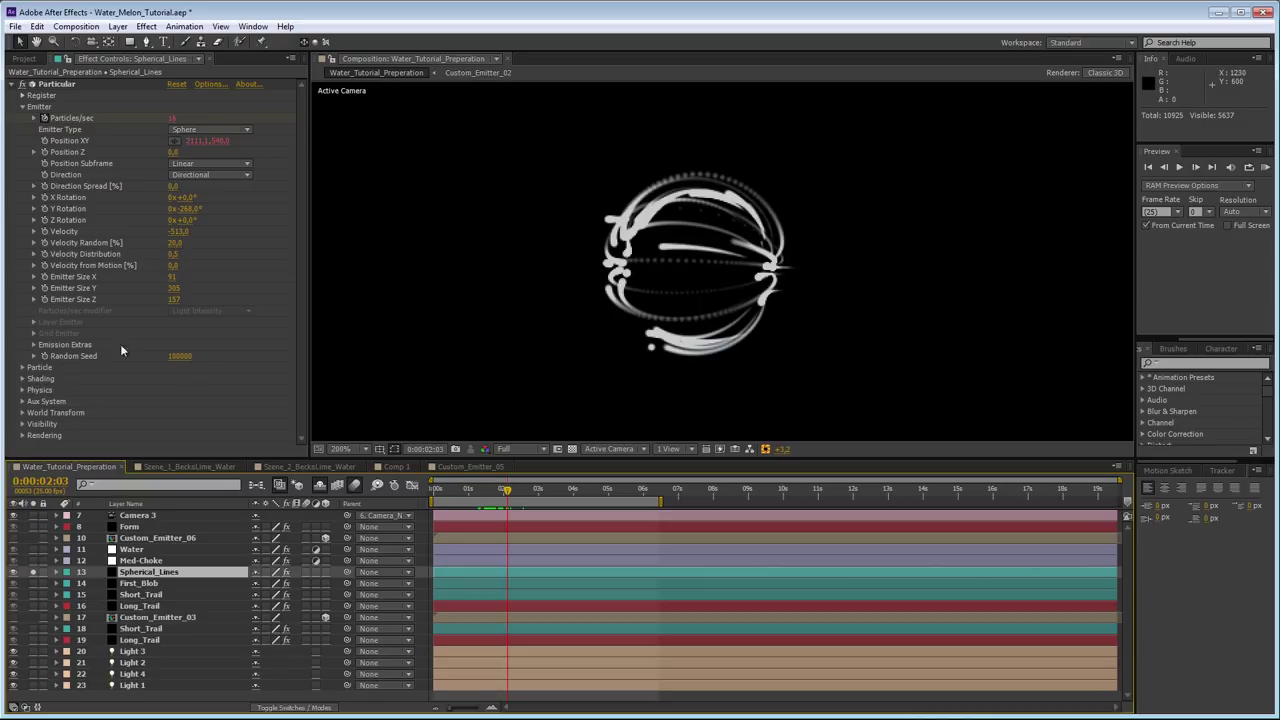
click(22, 401)
scroll(20, 405, down, 5)
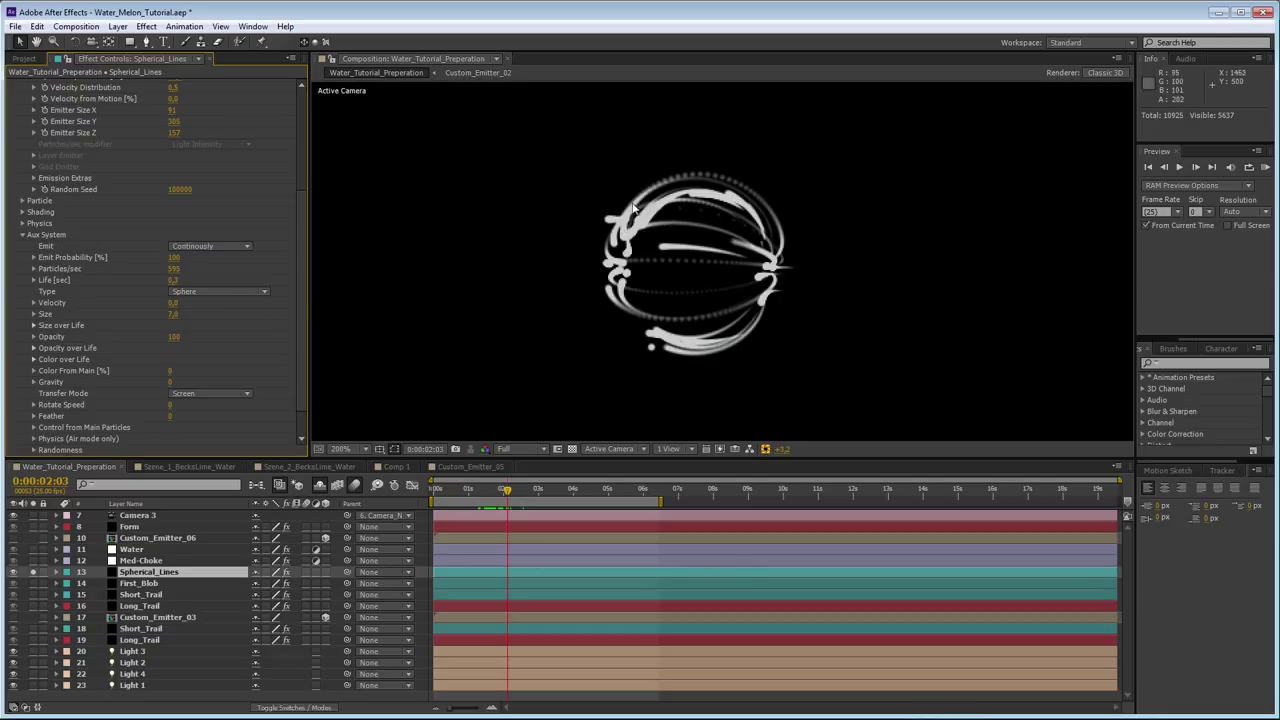
click(250, 248)
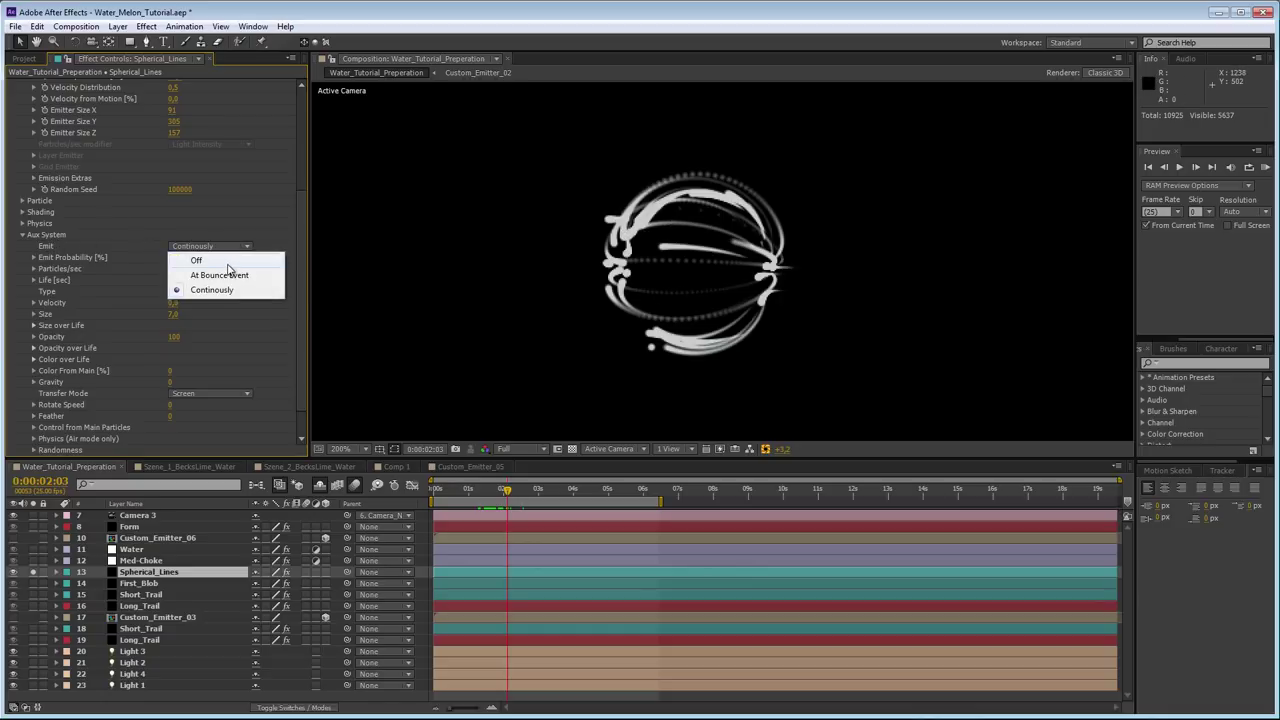
click(227, 262)
click(234, 249)
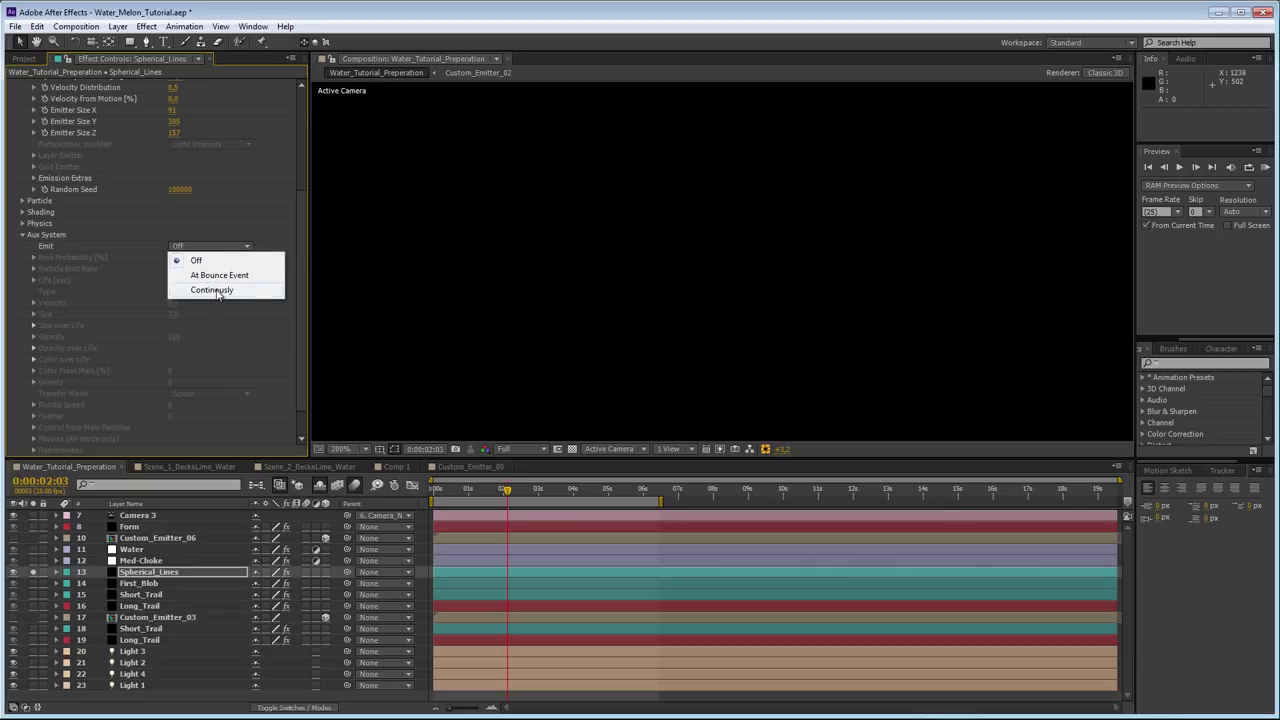
click(212, 290)
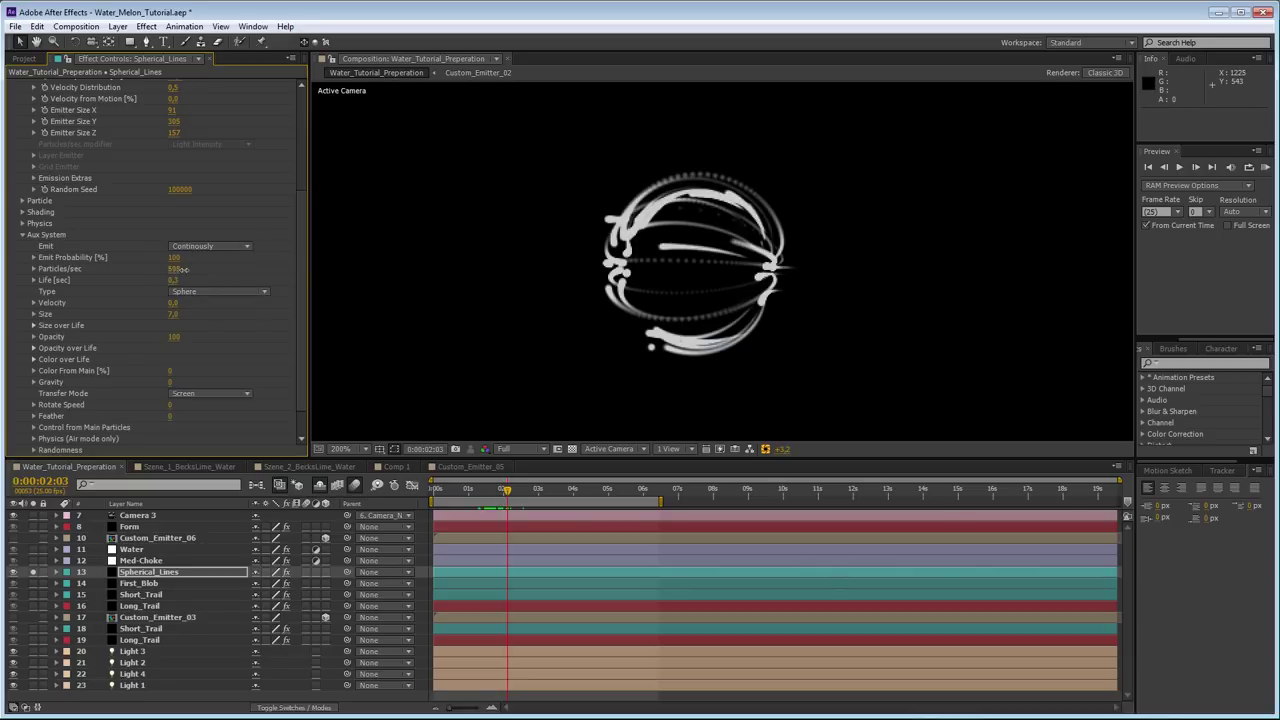
mouse_move(183, 269)
mouse_down()
mouse_move(366, 266)
mouse_move(205, 269)
mouse_up()
- RAM-preview from 0:00:01:11 to about 0:00:02:18, then solo the blob and trail layers too
click(484, 490)
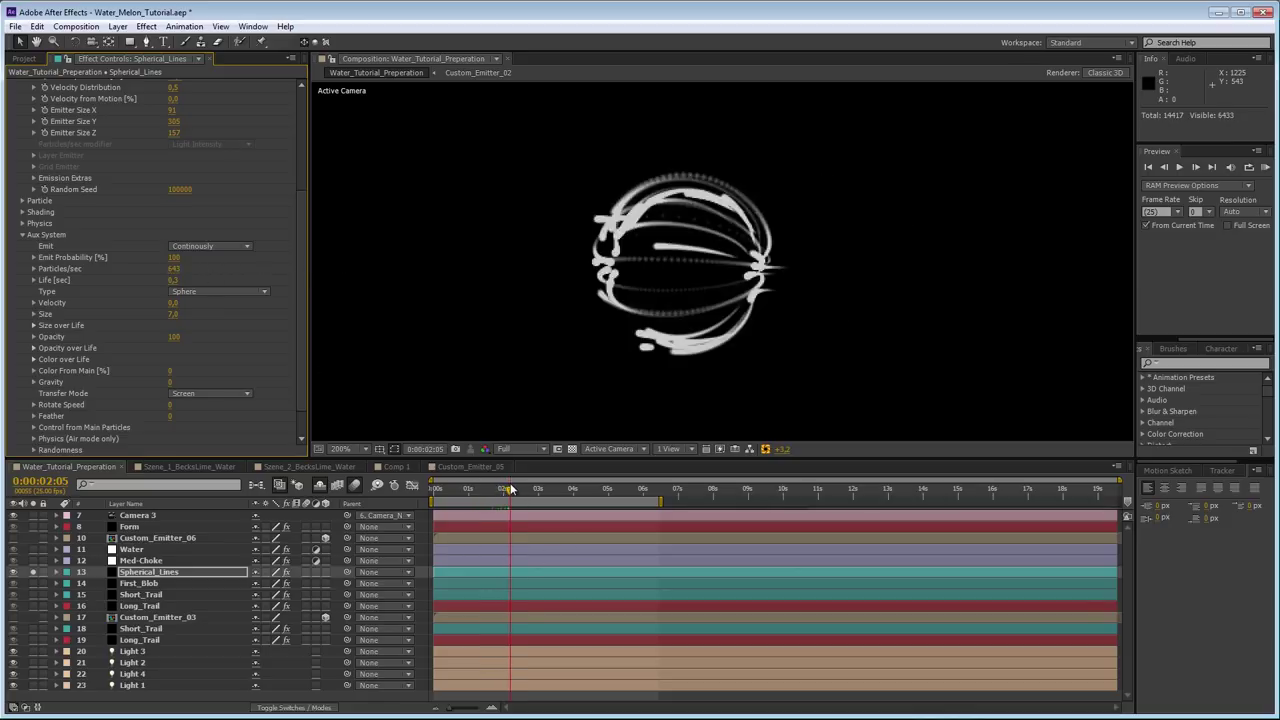
key(KP_0)
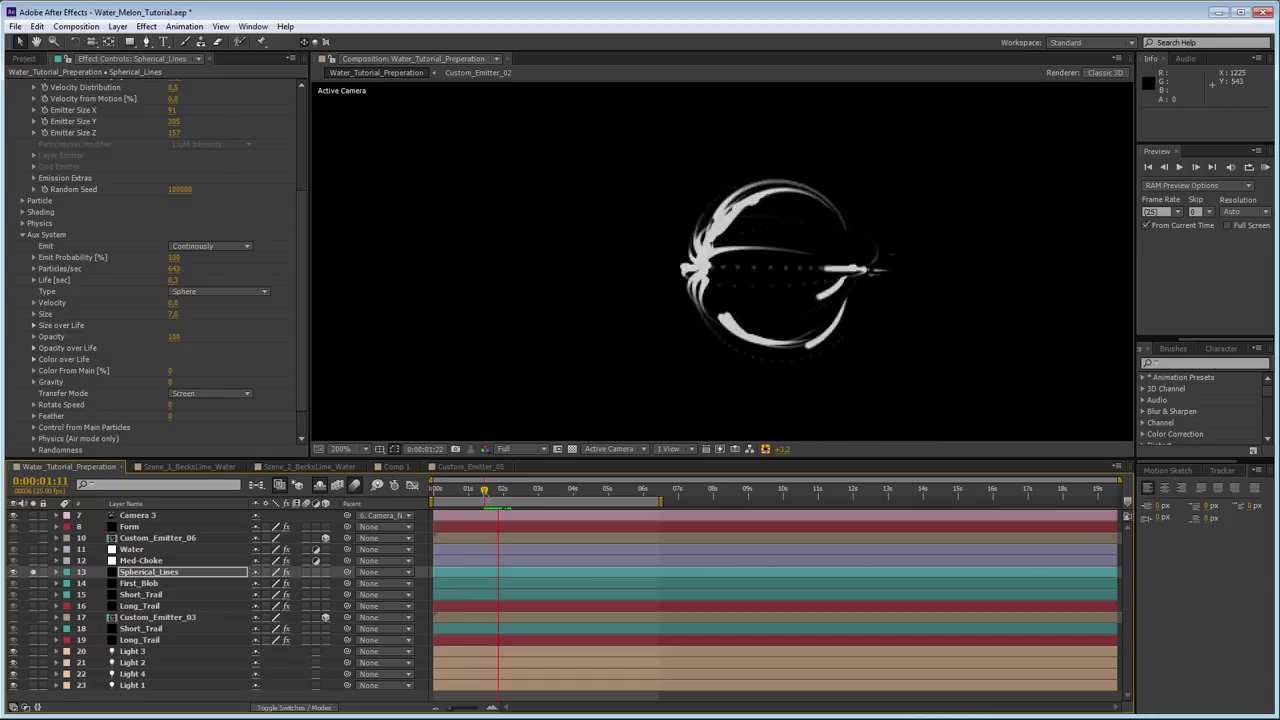
key(space)
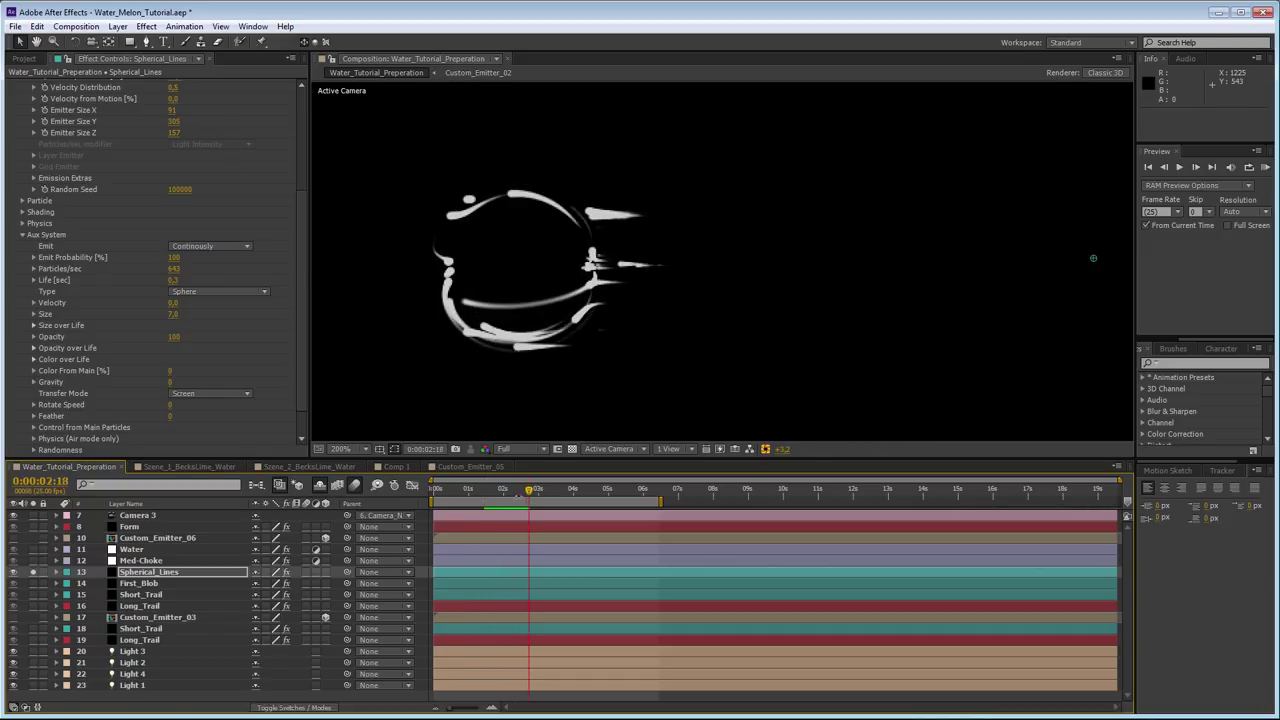
drag(33, 583, 33, 606)
click(33, 628)
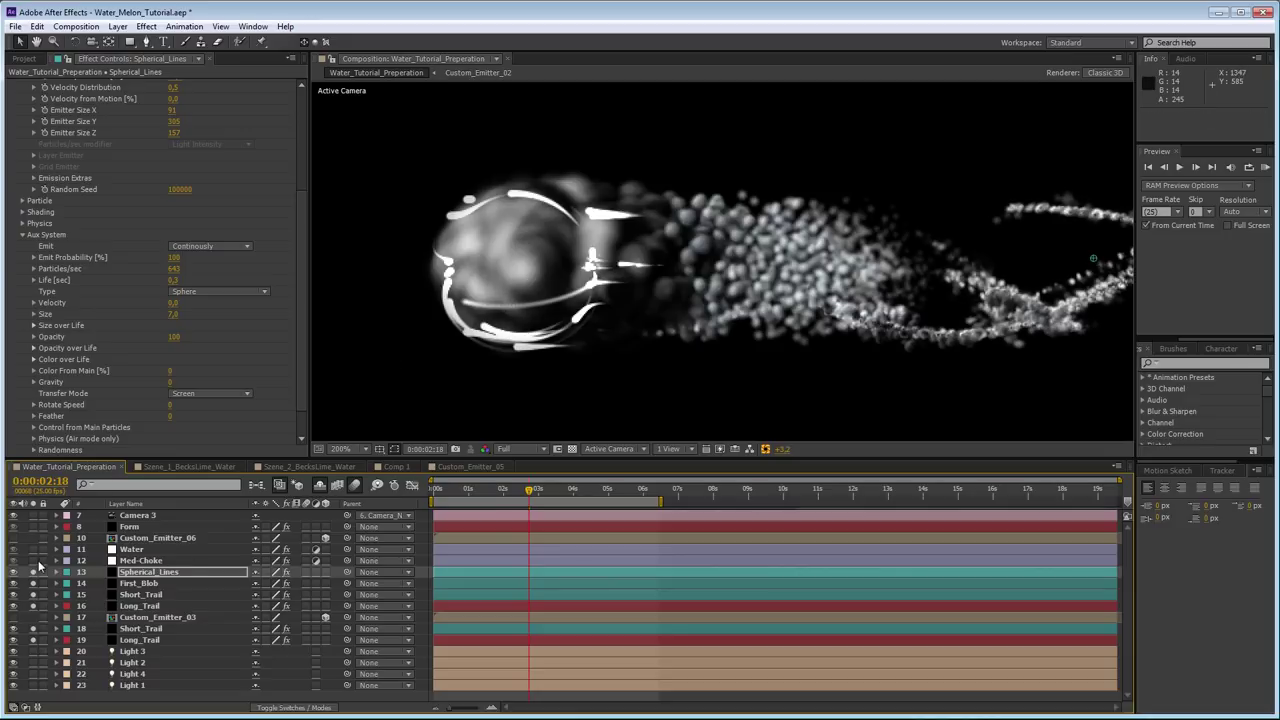
- Solo Water and Med-Choke, drop Spherical_Lines, and review the splash from 0:00:01:11 to 0:00:04:21
drag(33, 560, 33, 549)
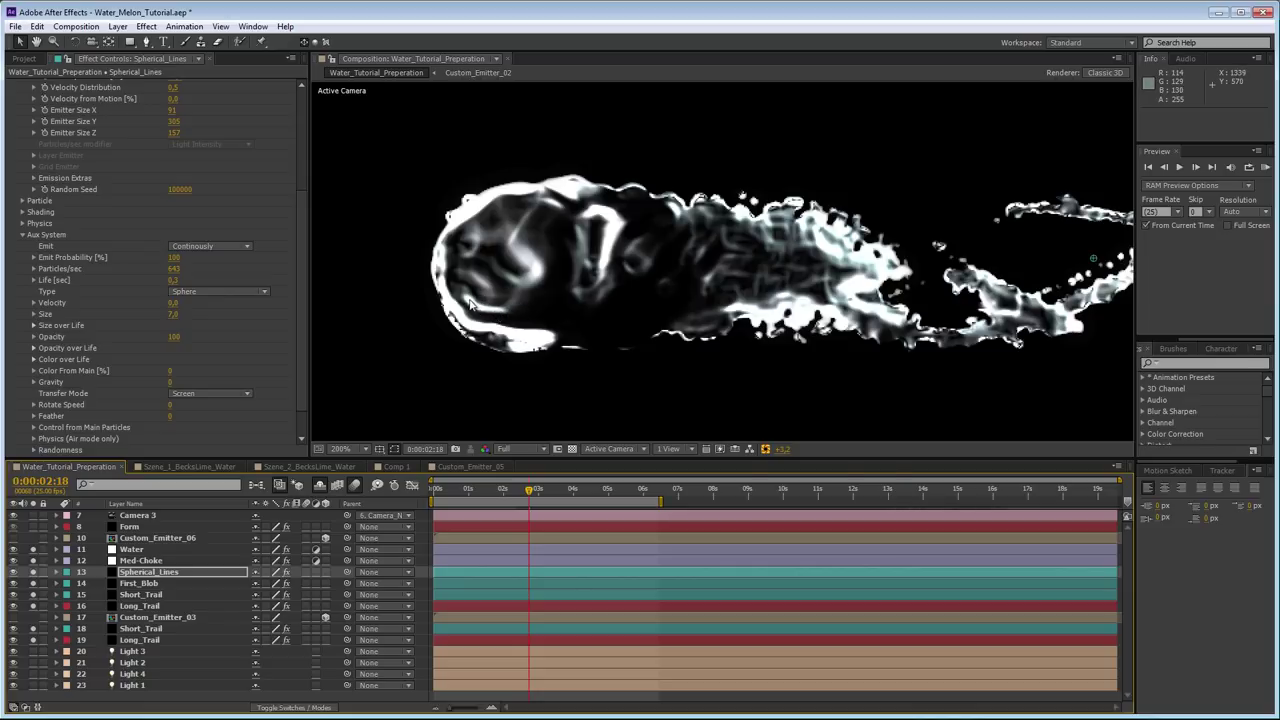
click(32, 572)
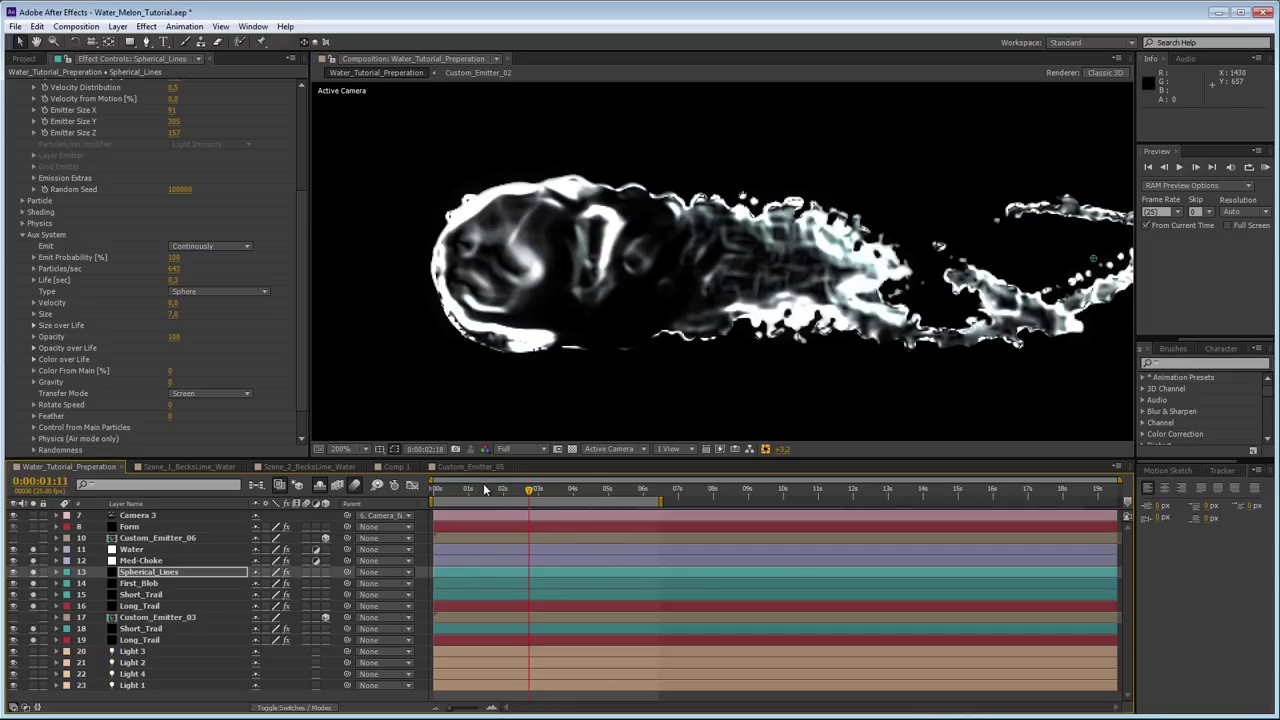
click(484, 490)
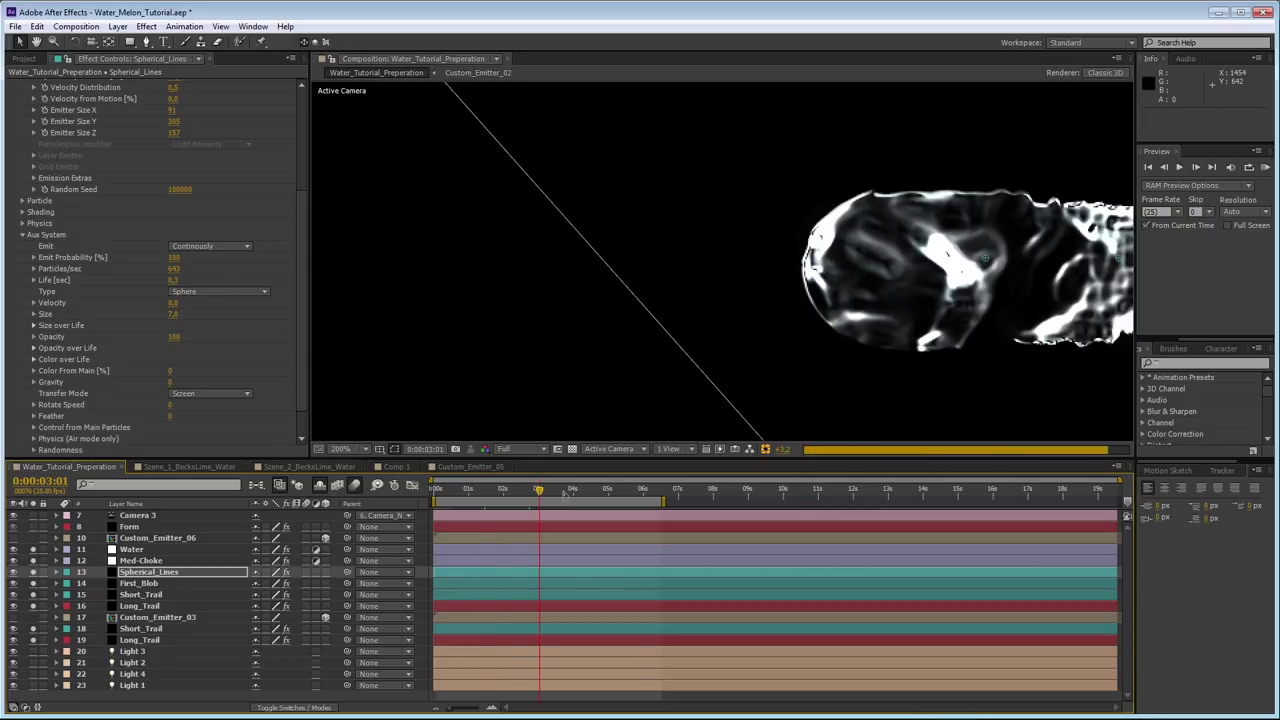
click(573, 491)
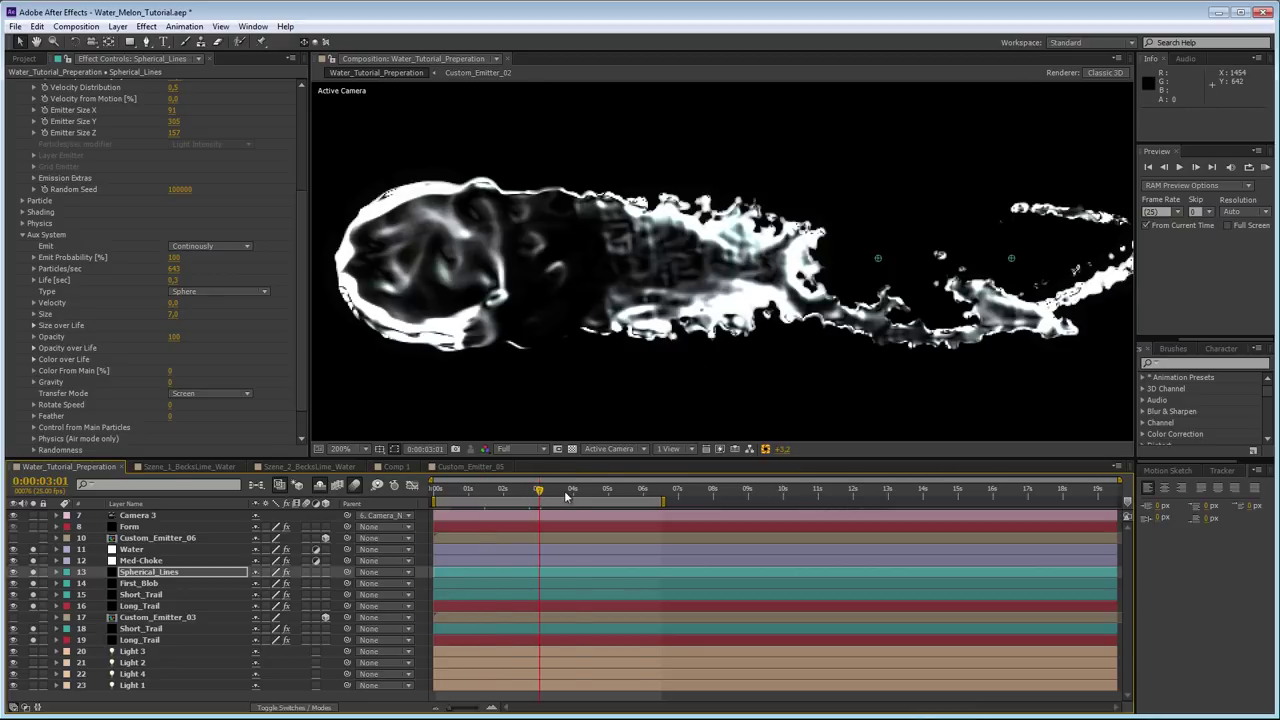
scroll(563, 329, down, 1)
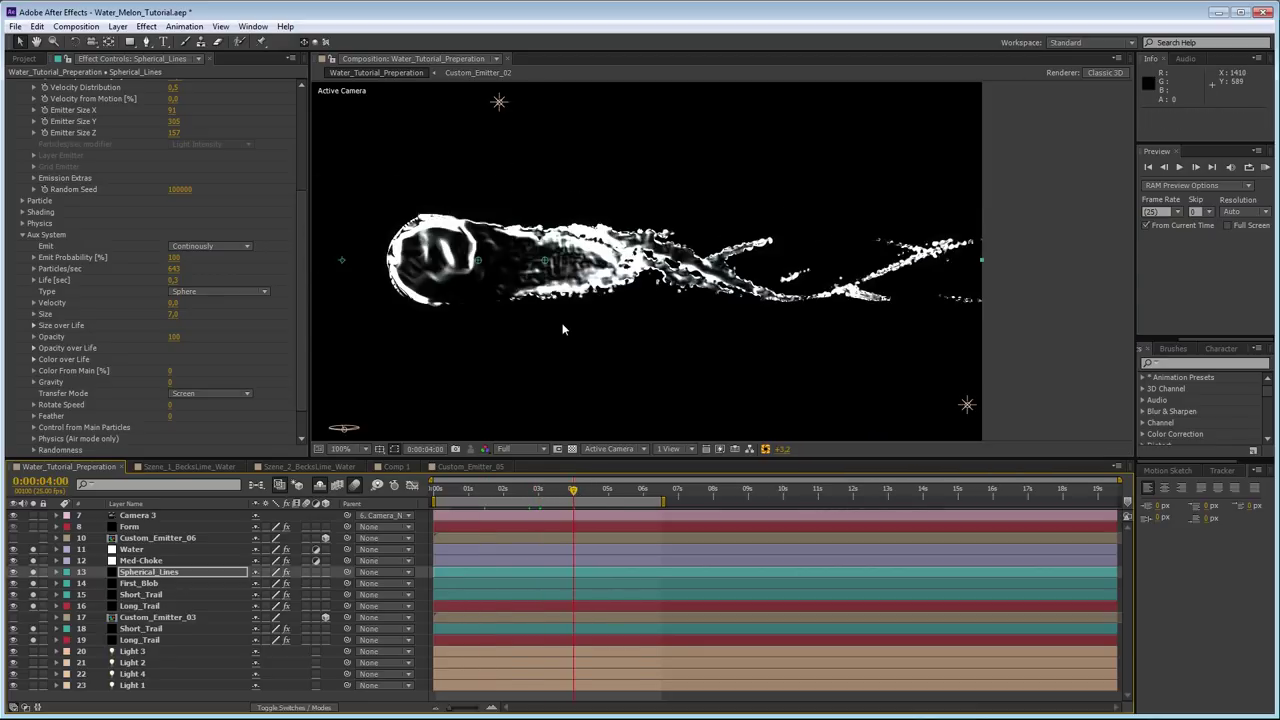
scroll(563, 329, down, 1)
click(603, 491)
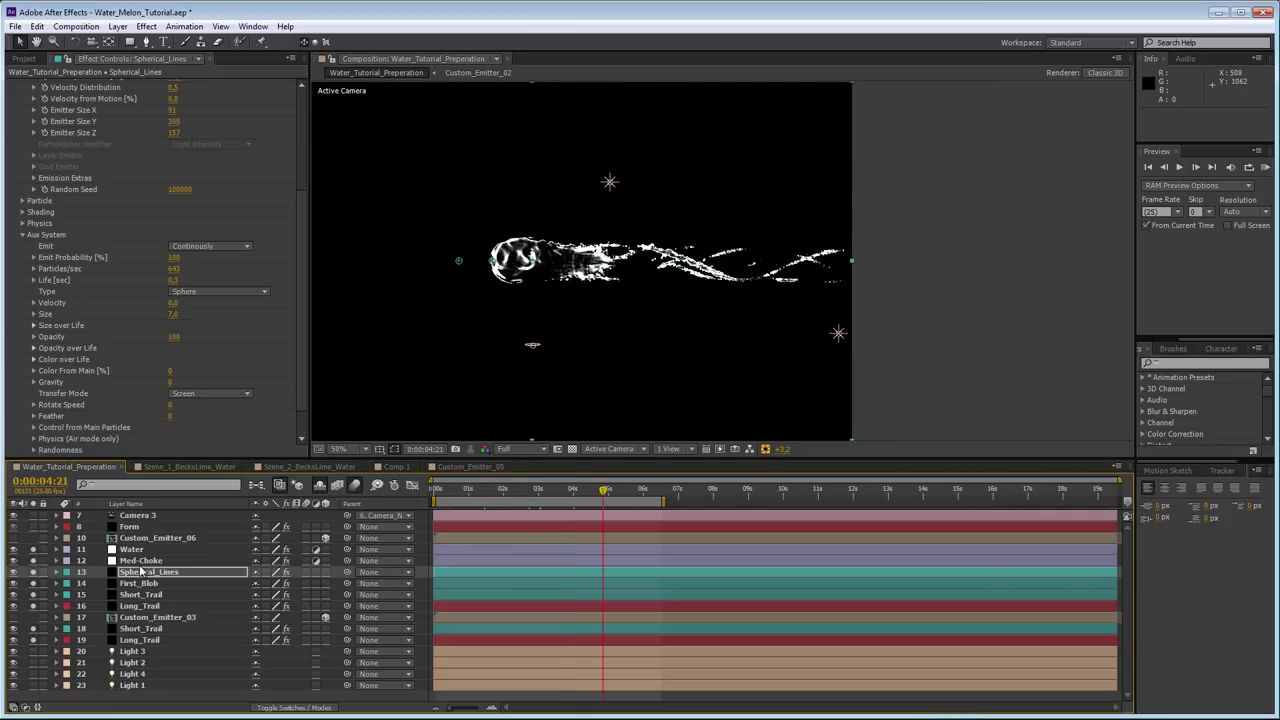
- Select Camera 3, check 0:00:05:14 through 0:00:11:10, then switch to the rendered HQ video
click(136, 516)
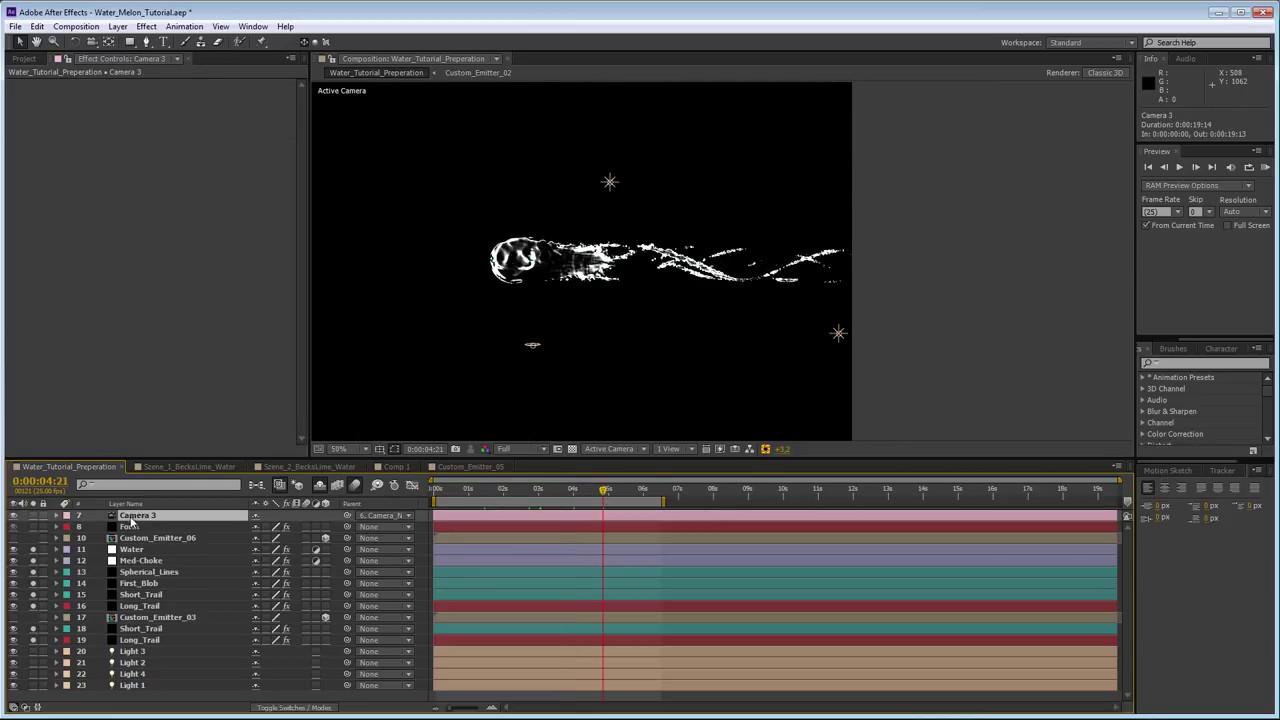
click(628, 493)
click(640, 490)
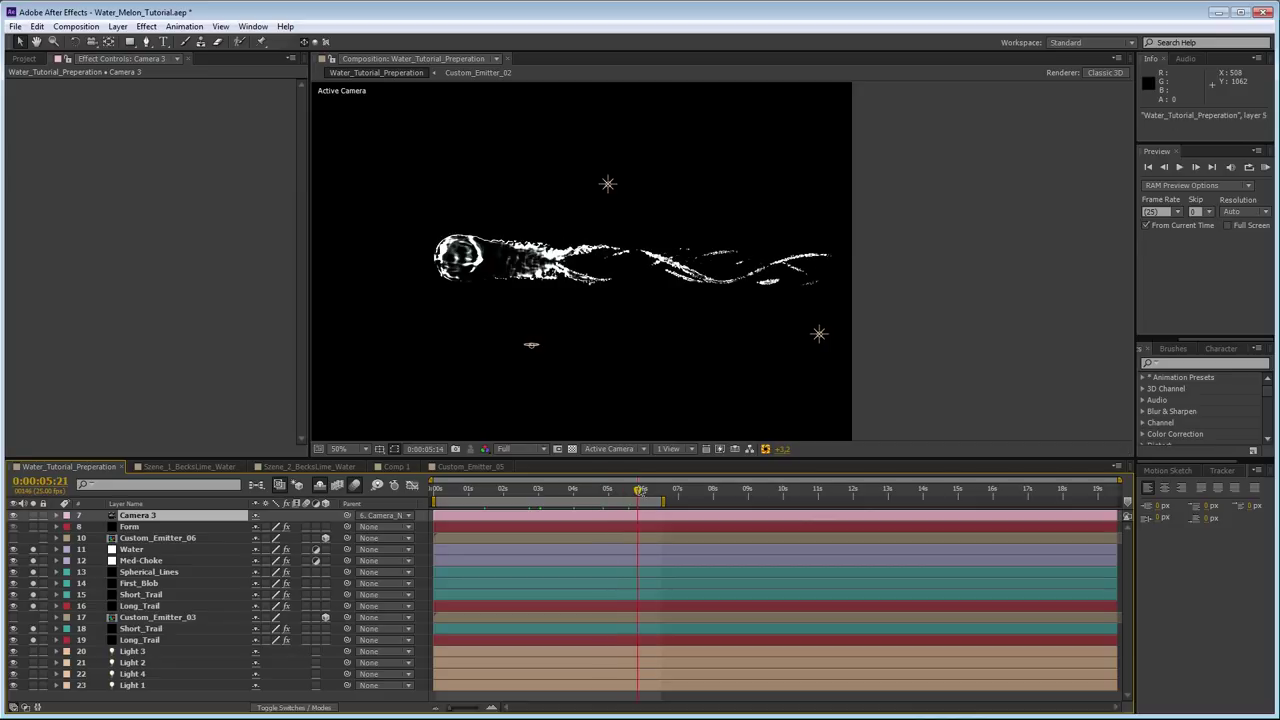
click(832, 503)
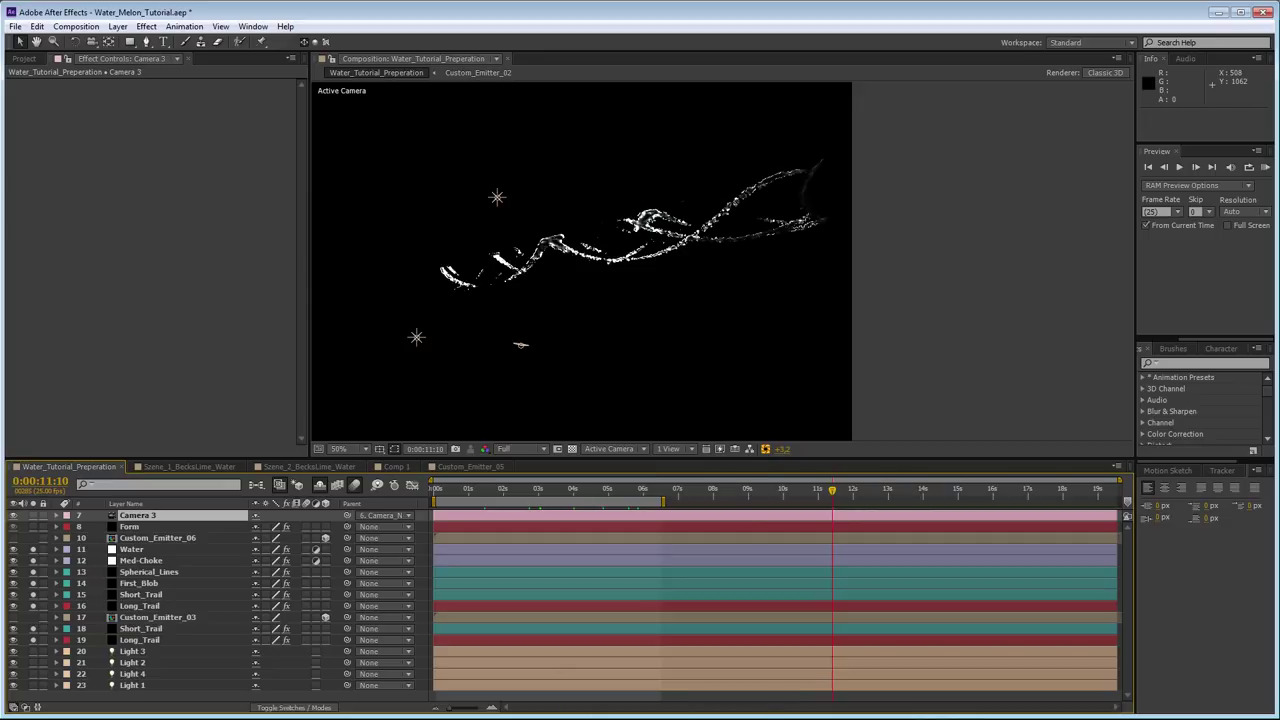
key(alt+Tab)
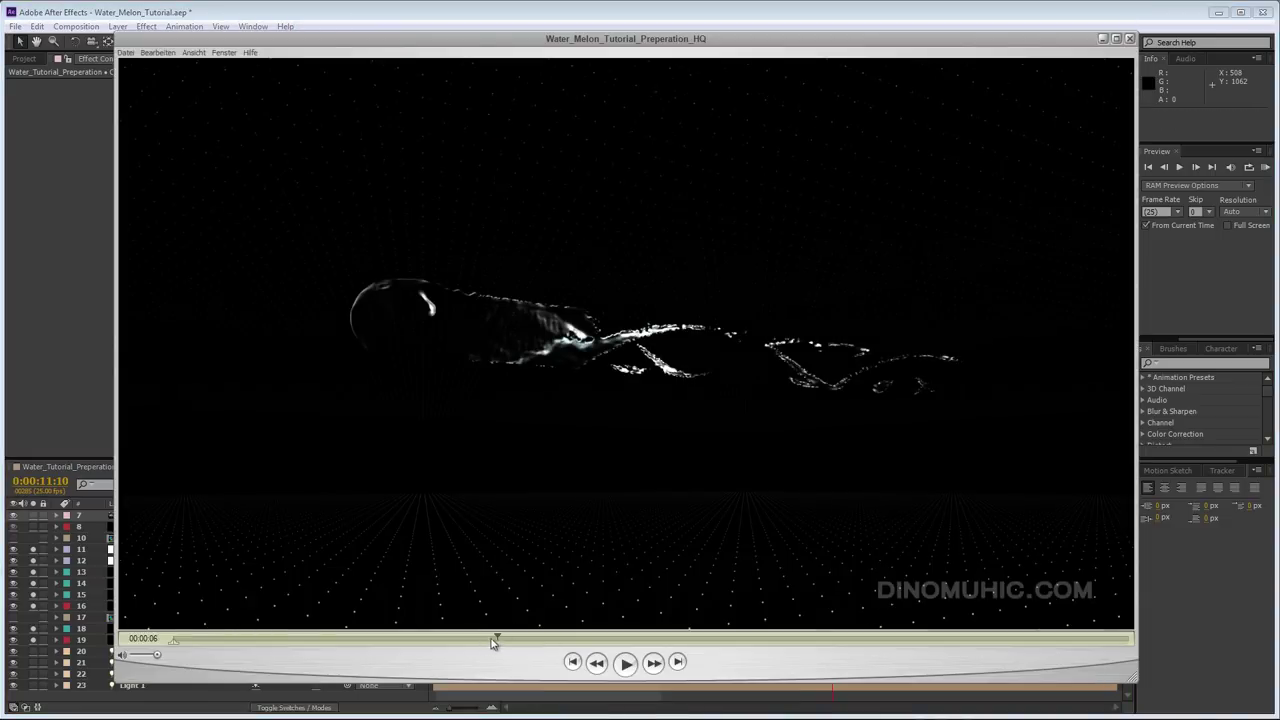
- Scrub the HQ render forward to around eight seconds
drag(492, 642, 518, 656)
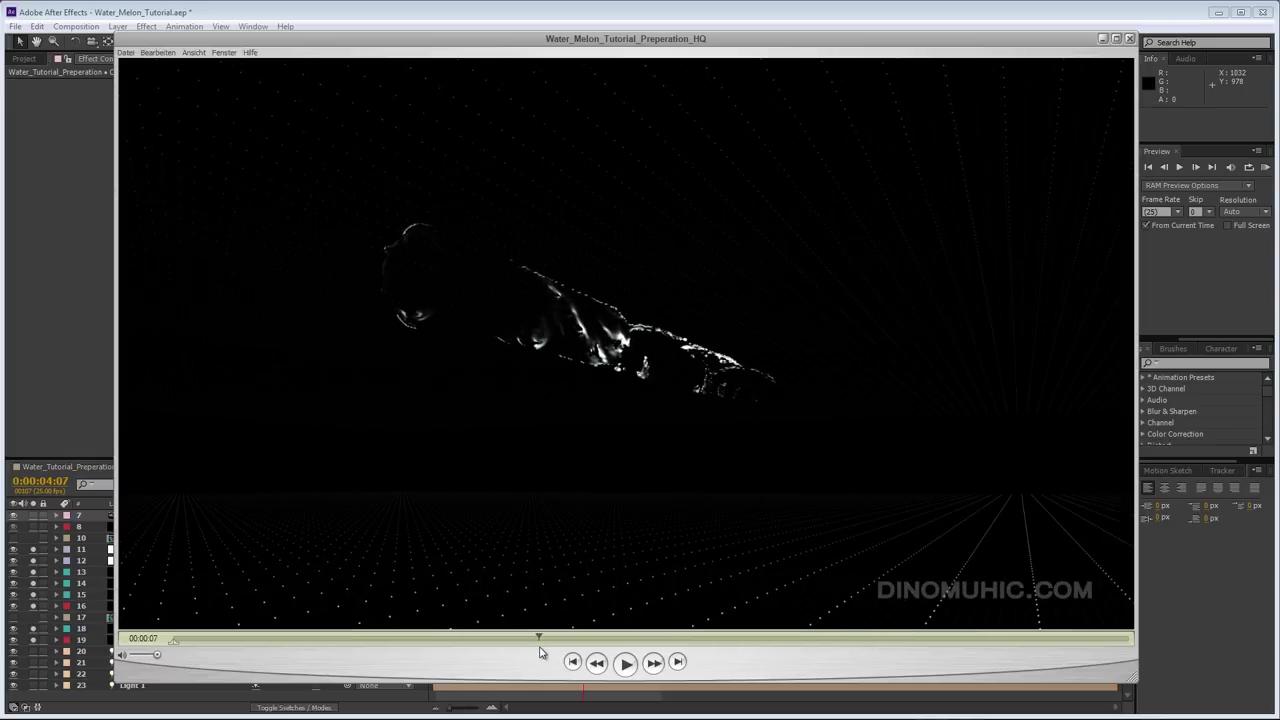
drag(560, 650, 617, 648)
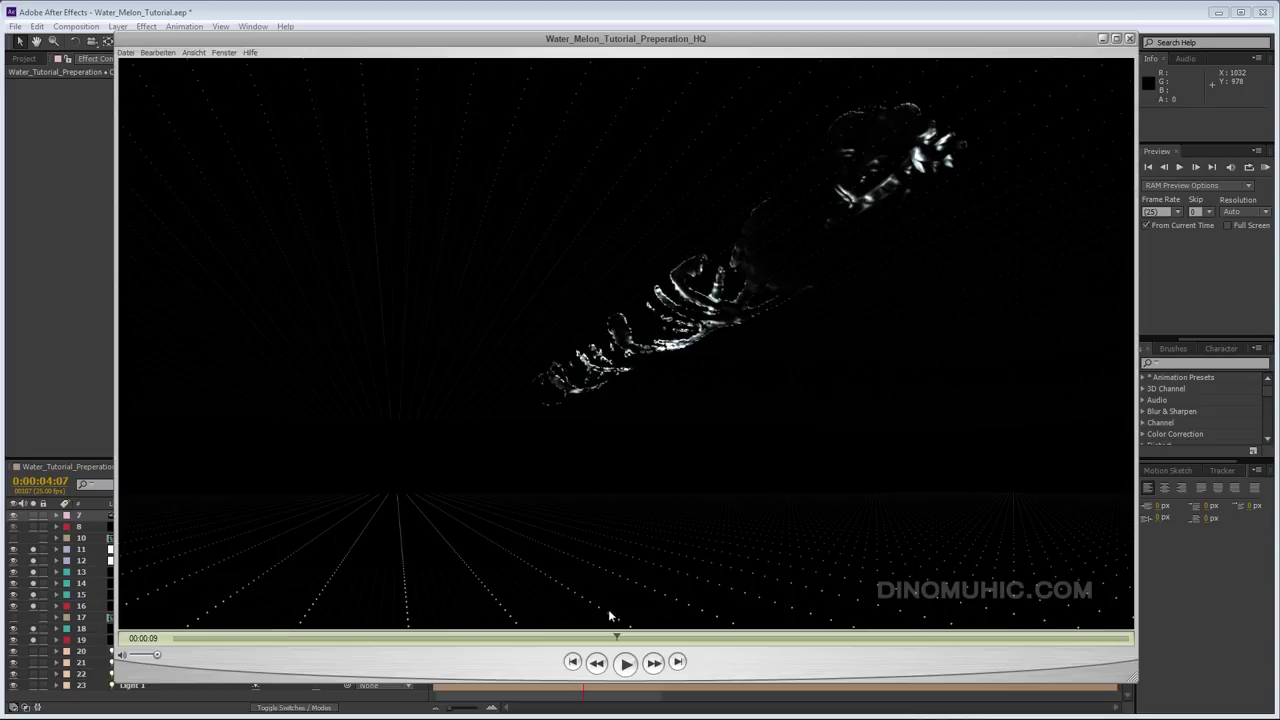
drag(617, 640, 507, 655)
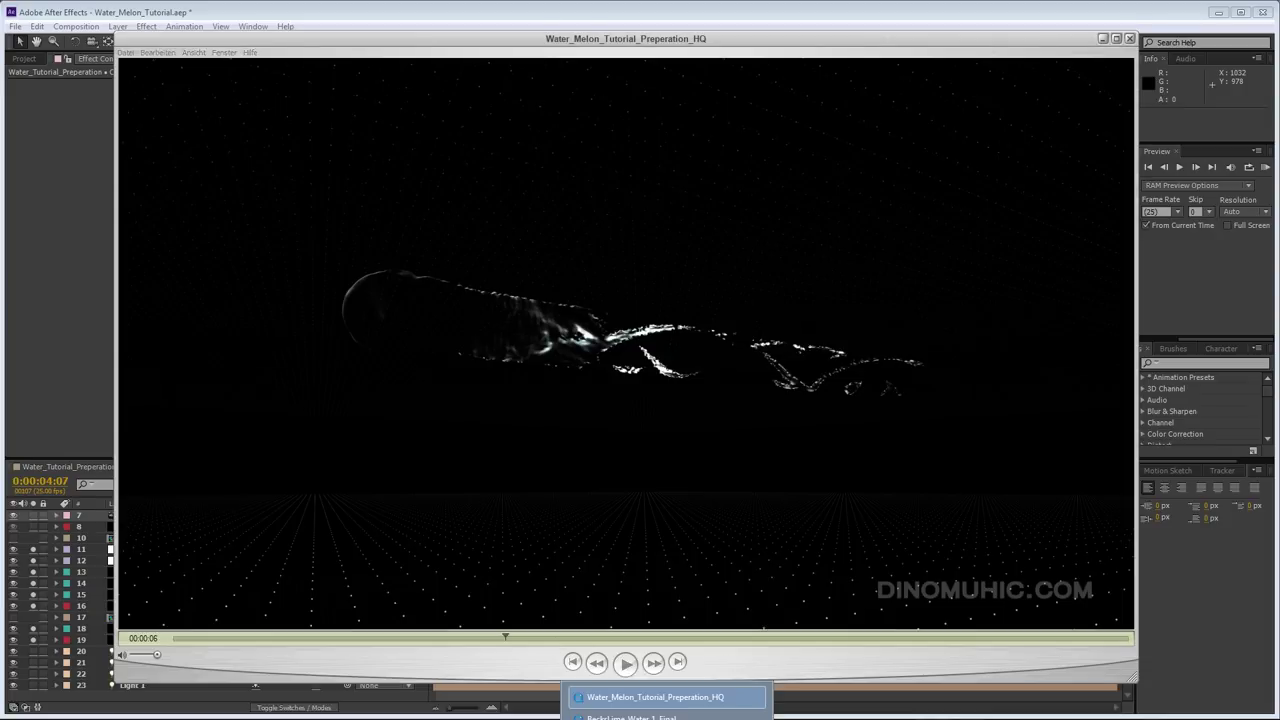
- Scrub the Szene_2_BecksLime_Water_new render around four seconds, then bring the Szene_1 render forward
click(632, 716)
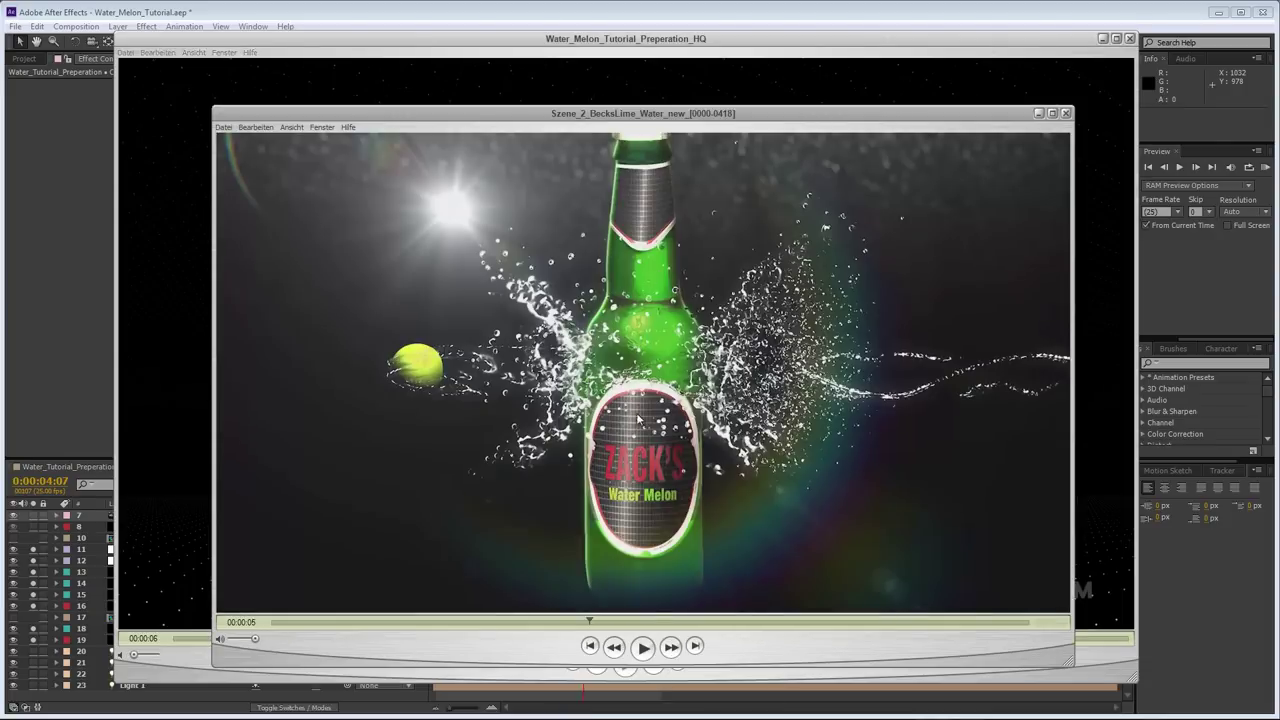
drag(591, 620, 486, 620)
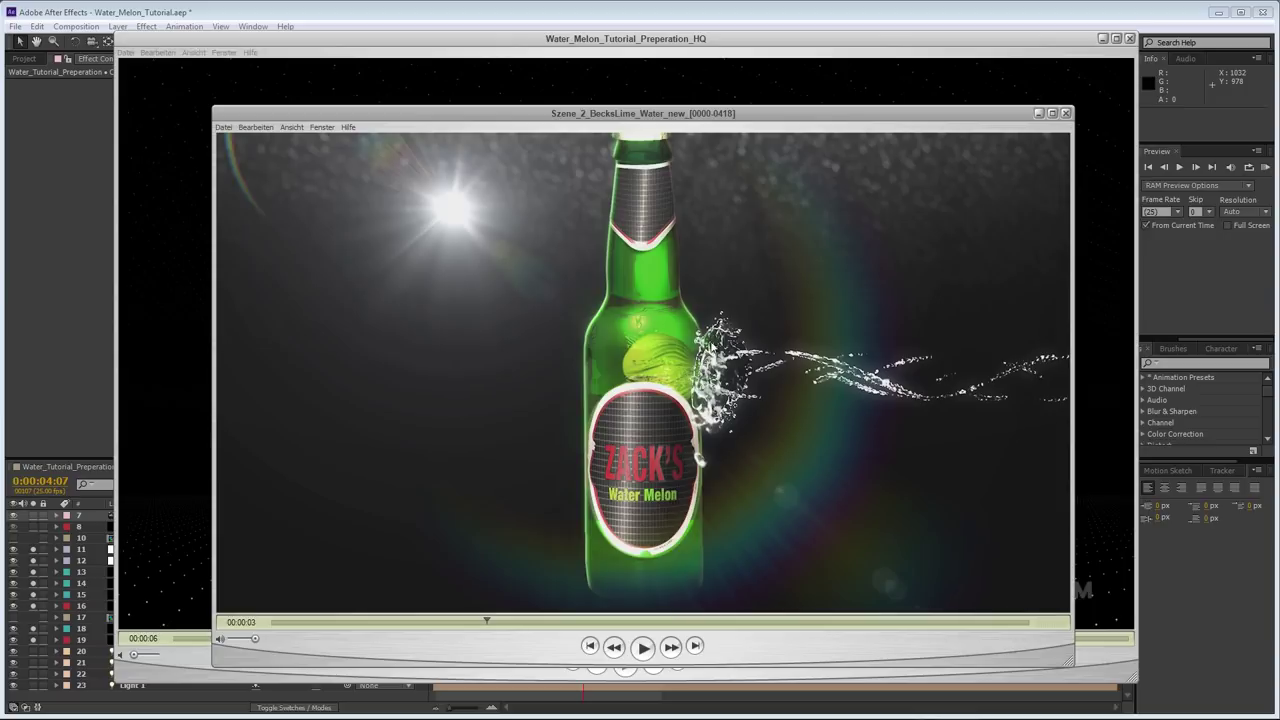
drag(486, 622, 548, 621)
click(667, 719)
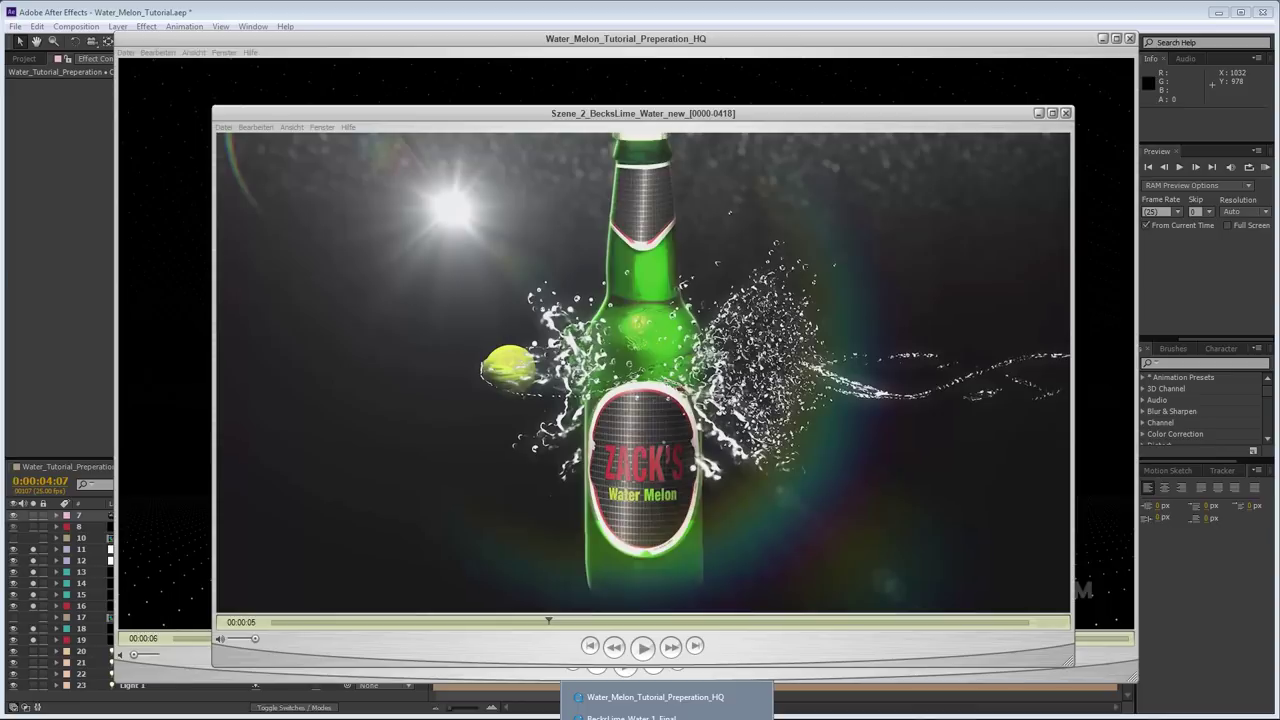
click(630, 717)
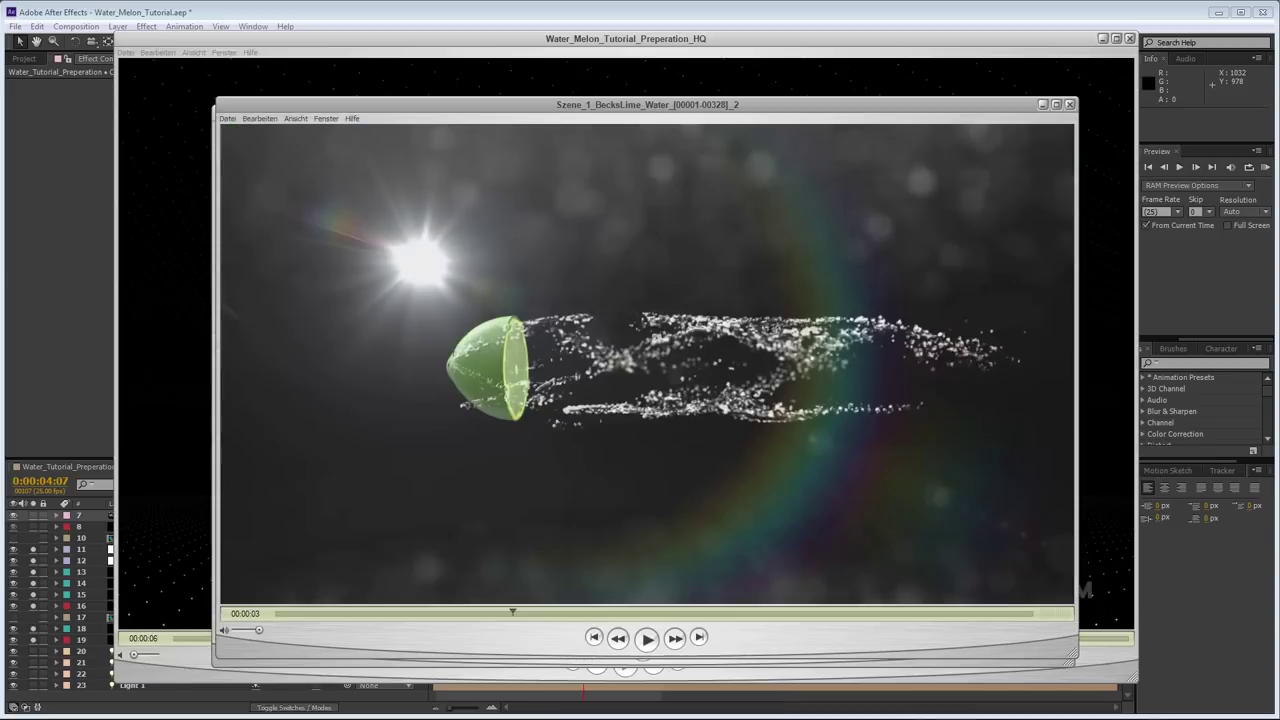
- Scrub the BecksLime_Water_1_Final render to about 00:00:24, then bring back the Szene_1_BecksLime_Water comp
click(667, 719)
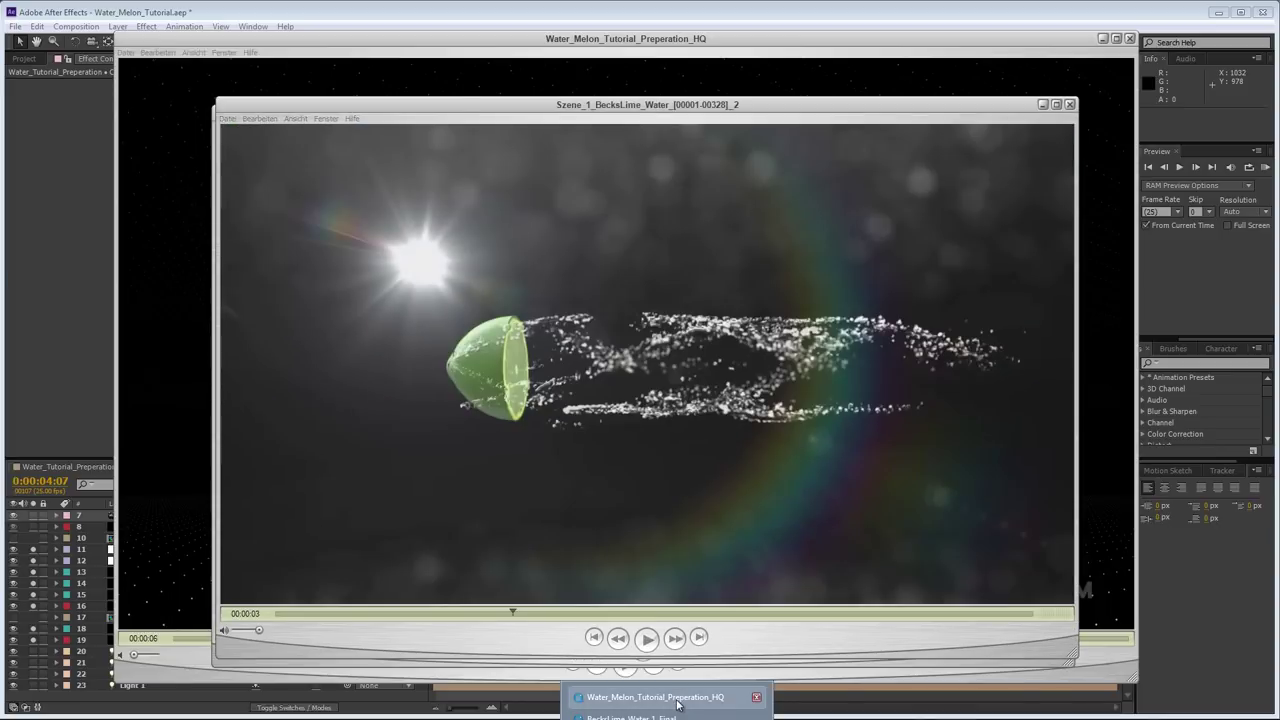
click(700, 708)
drag(504, 677, 843, 675)
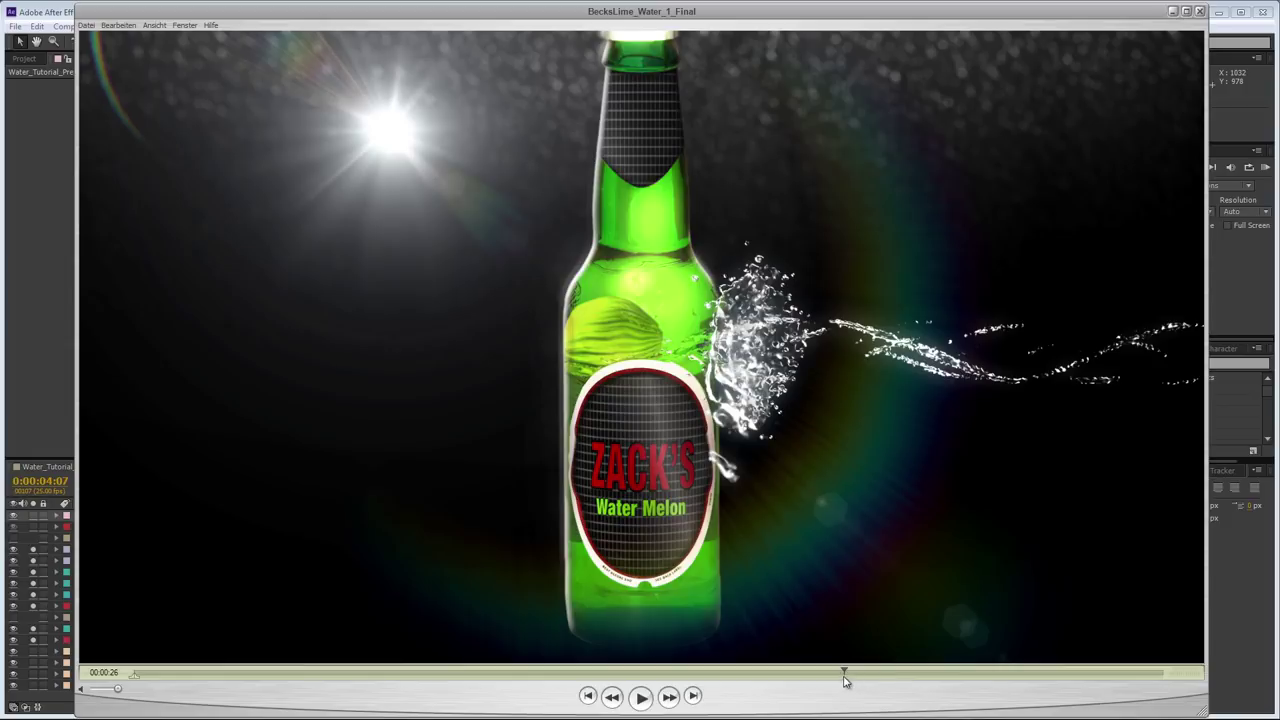
drag(846, 676, 868, 671)
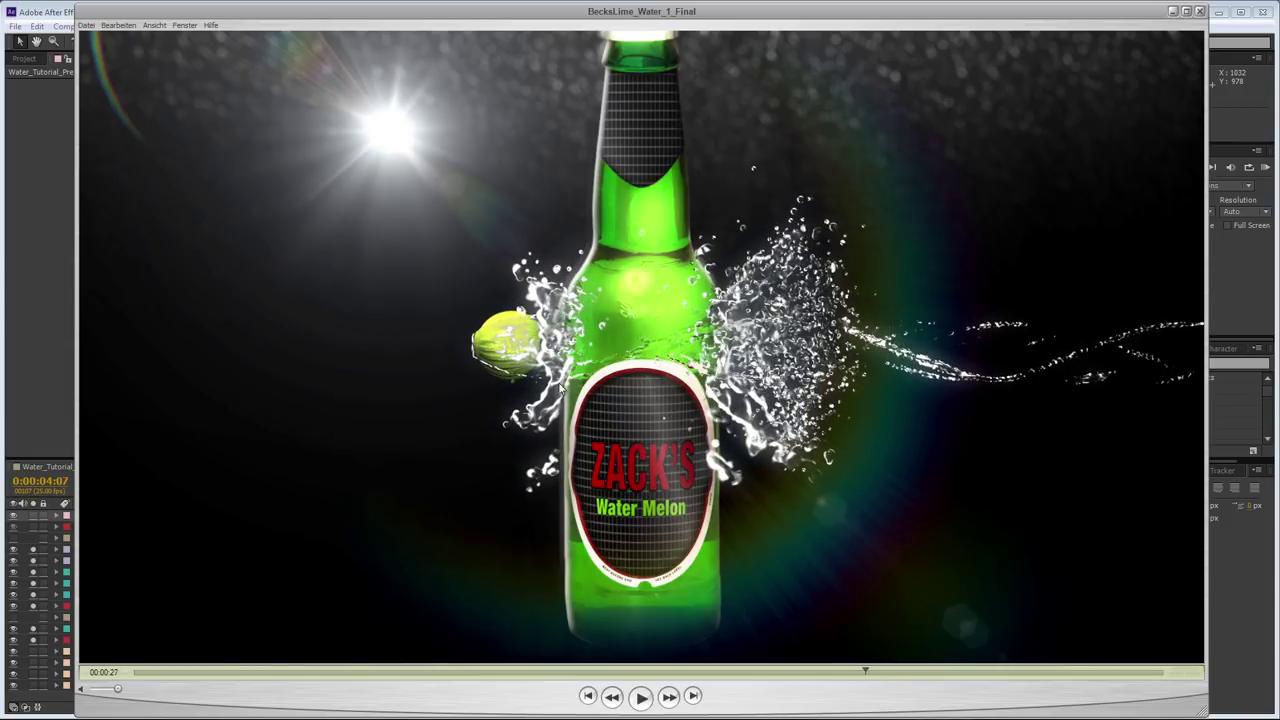
click(666, 719)
click(666, 717)
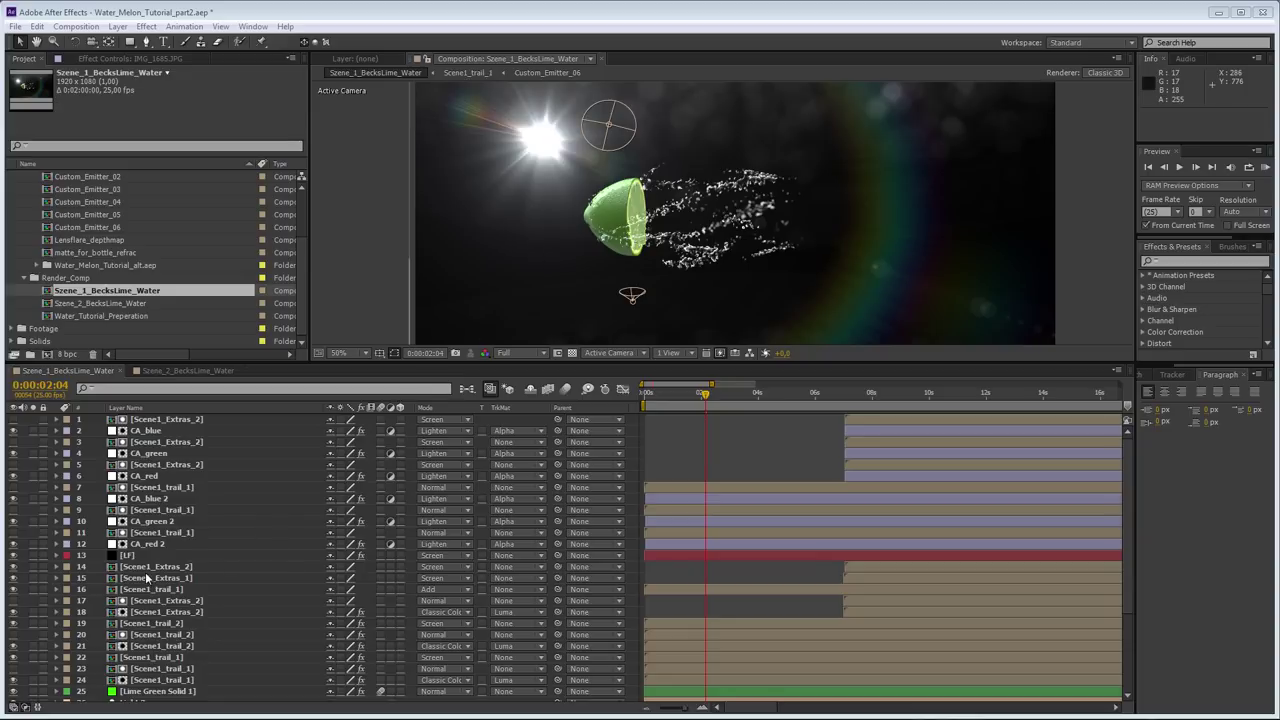
- Show IMG_1685.JPG's effect settings at 25% view, with Motion Tile and Median collapsed
click(147, 569)
scroll(145, 600, down, 4)
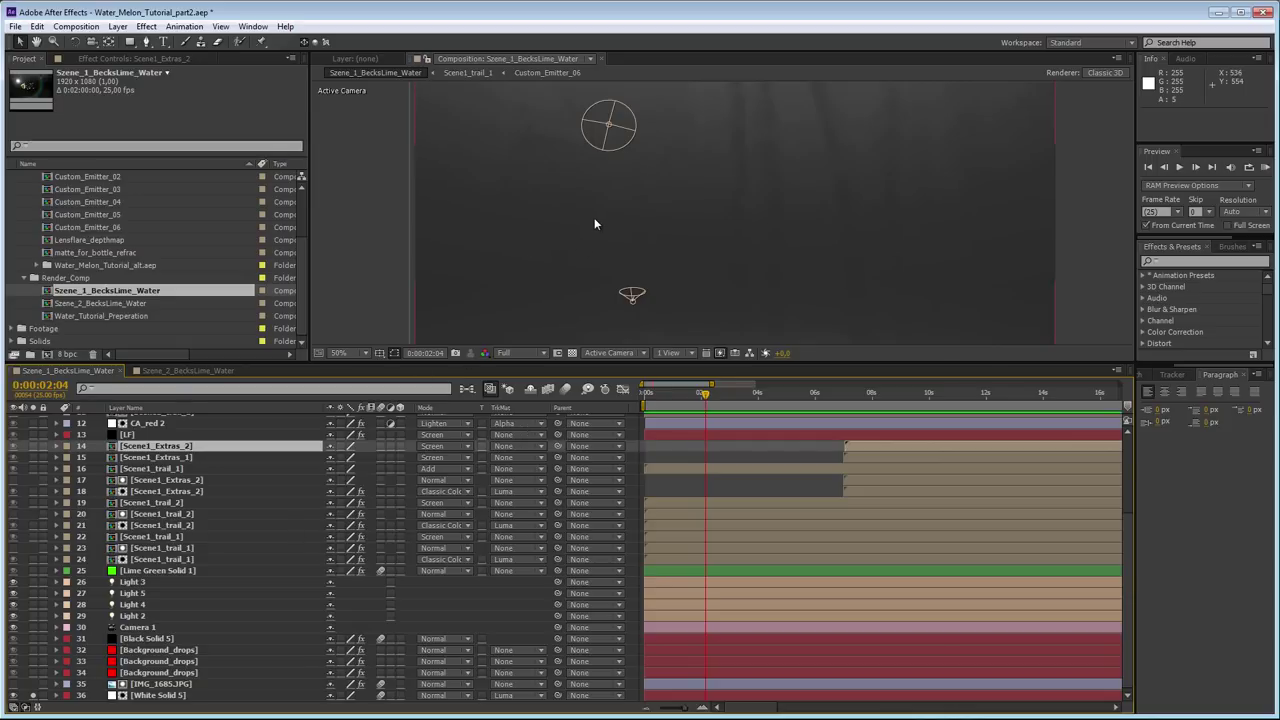
key(comma)
double_click(170, 684)
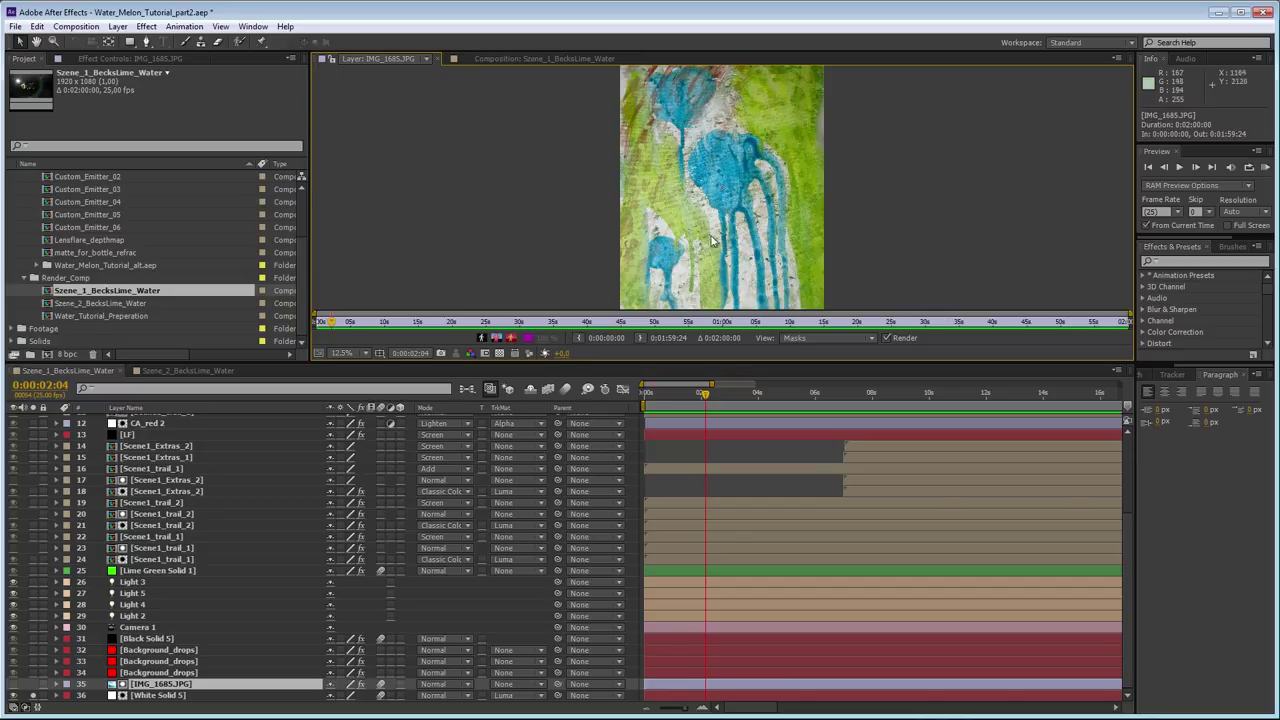
click(507, 58)
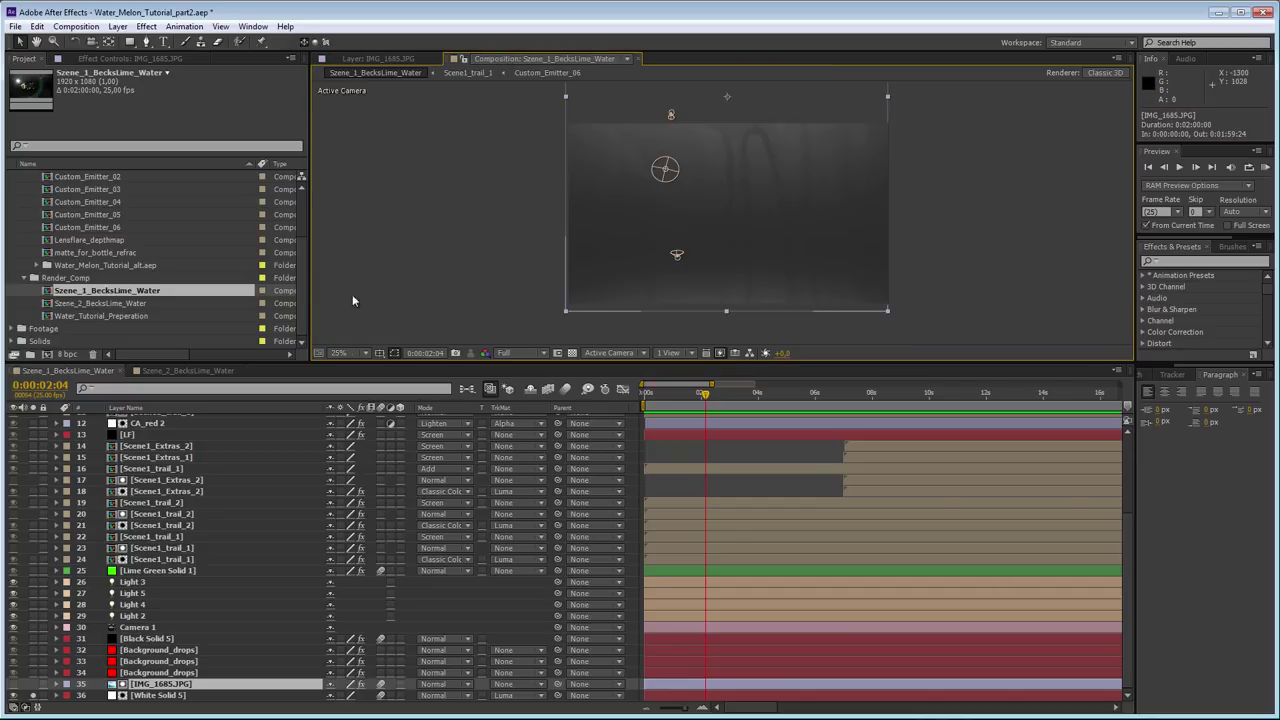
click(150, 59)
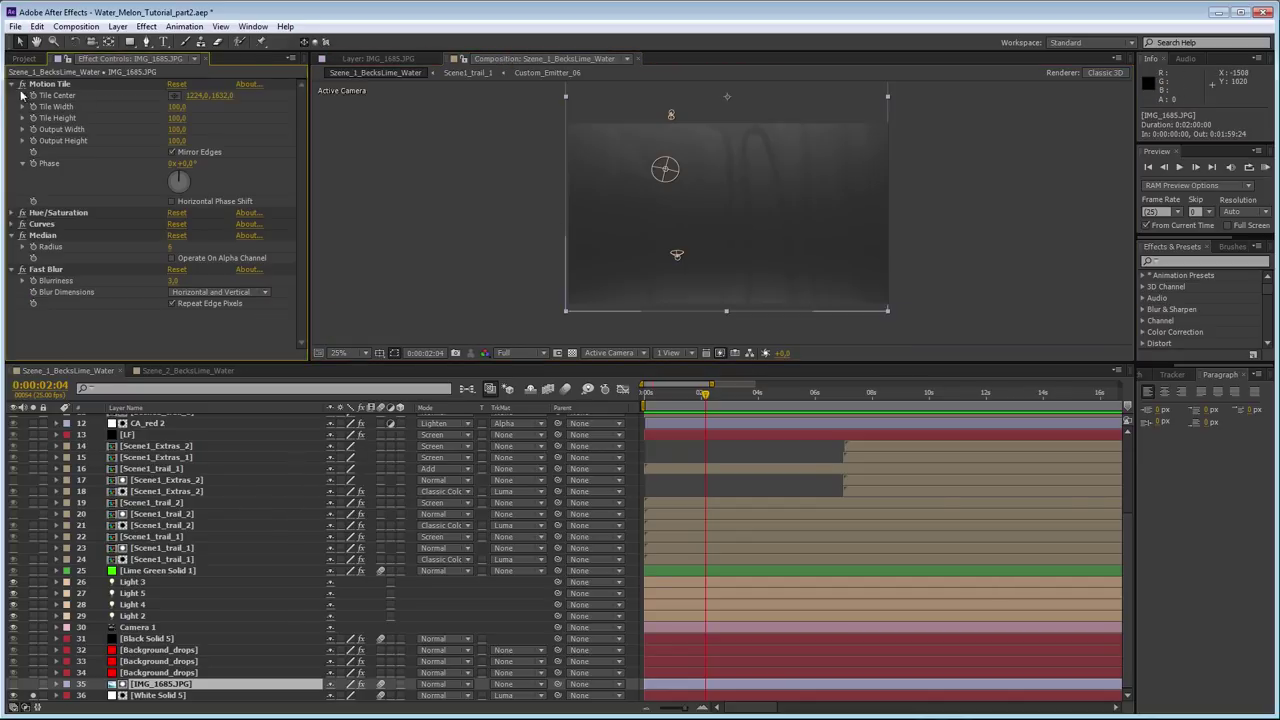
click(14, 85)
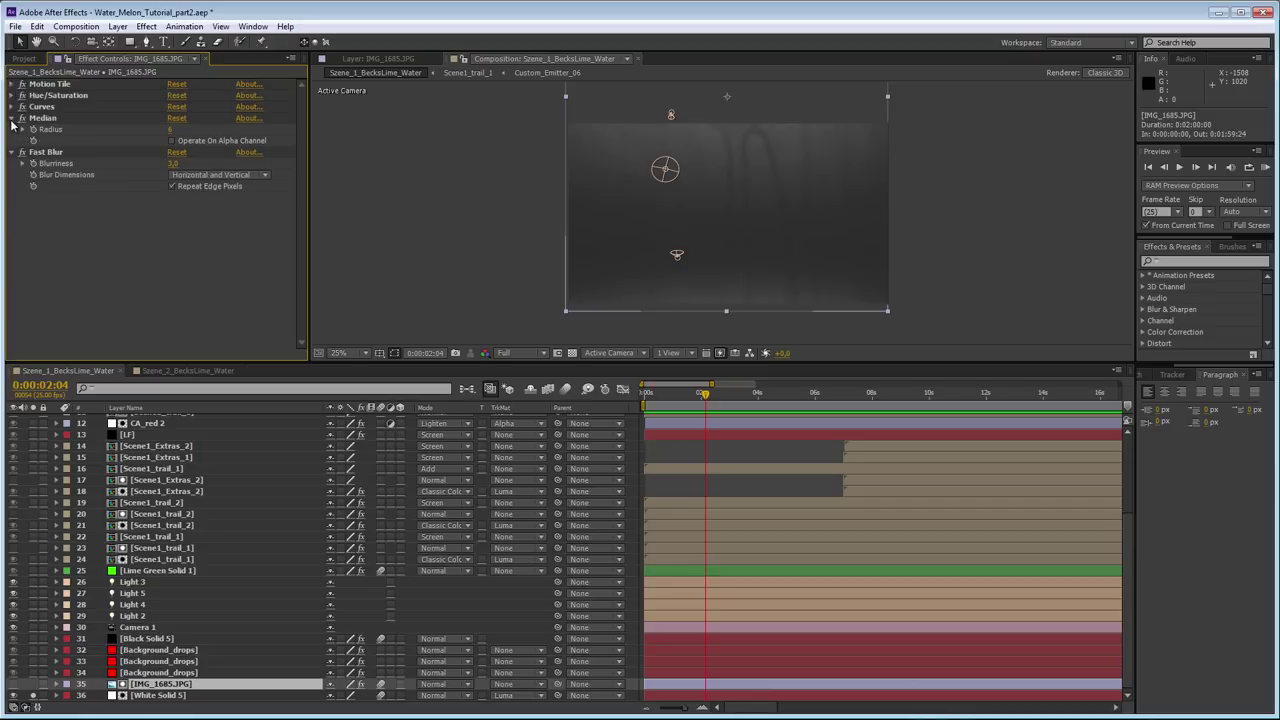
click(13, 119)
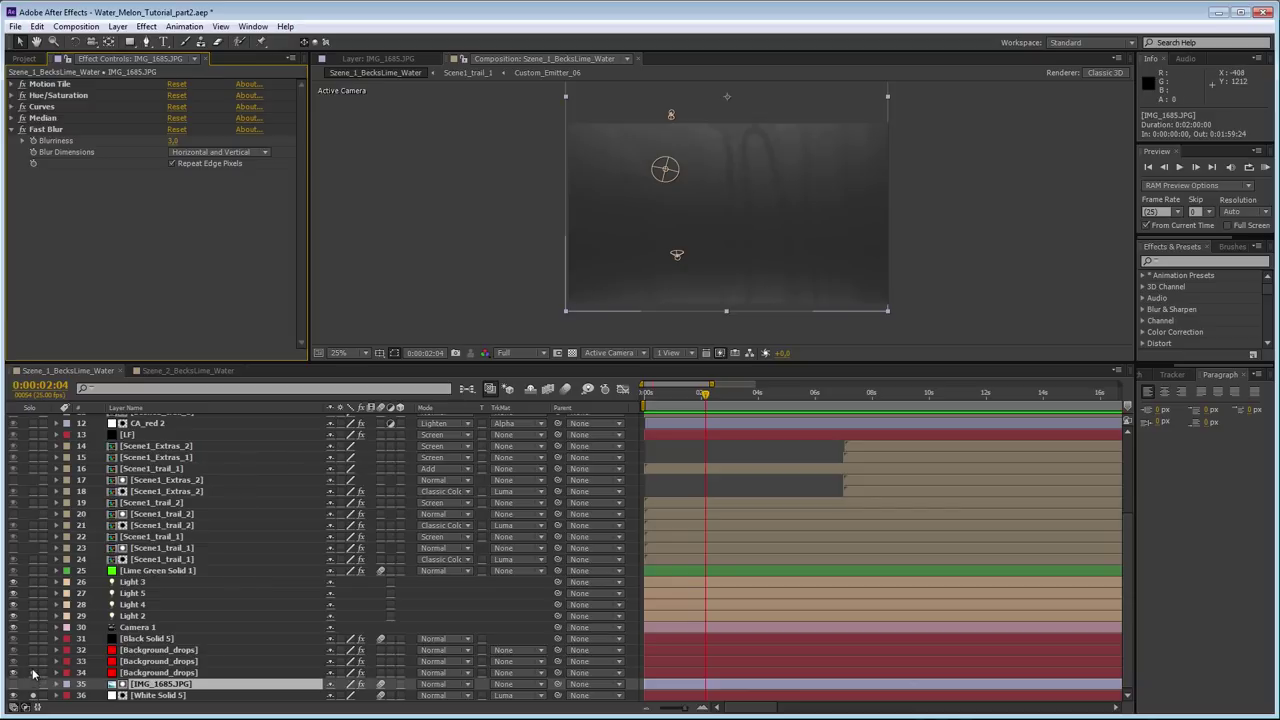
- Solo the Background_drops layers and move the current time to 0:00:04:02
drag(33, 674, 33, 656)
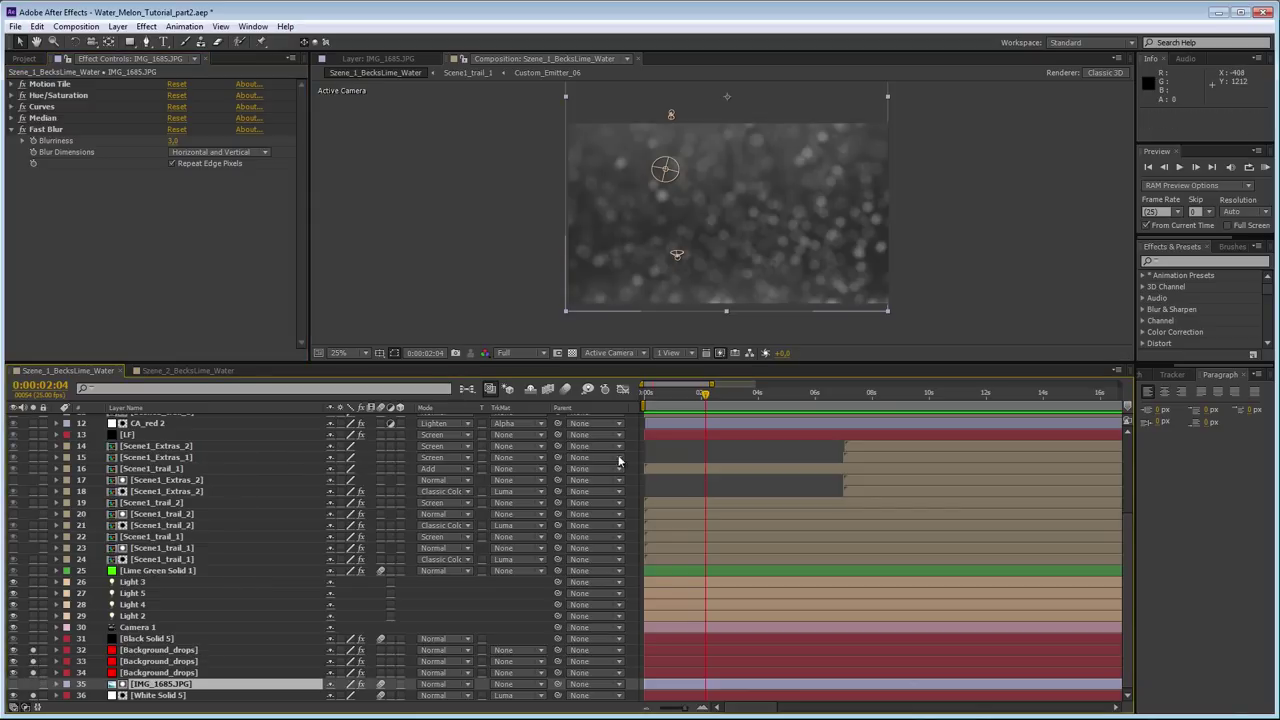
scroll(648, 240, up, 2)
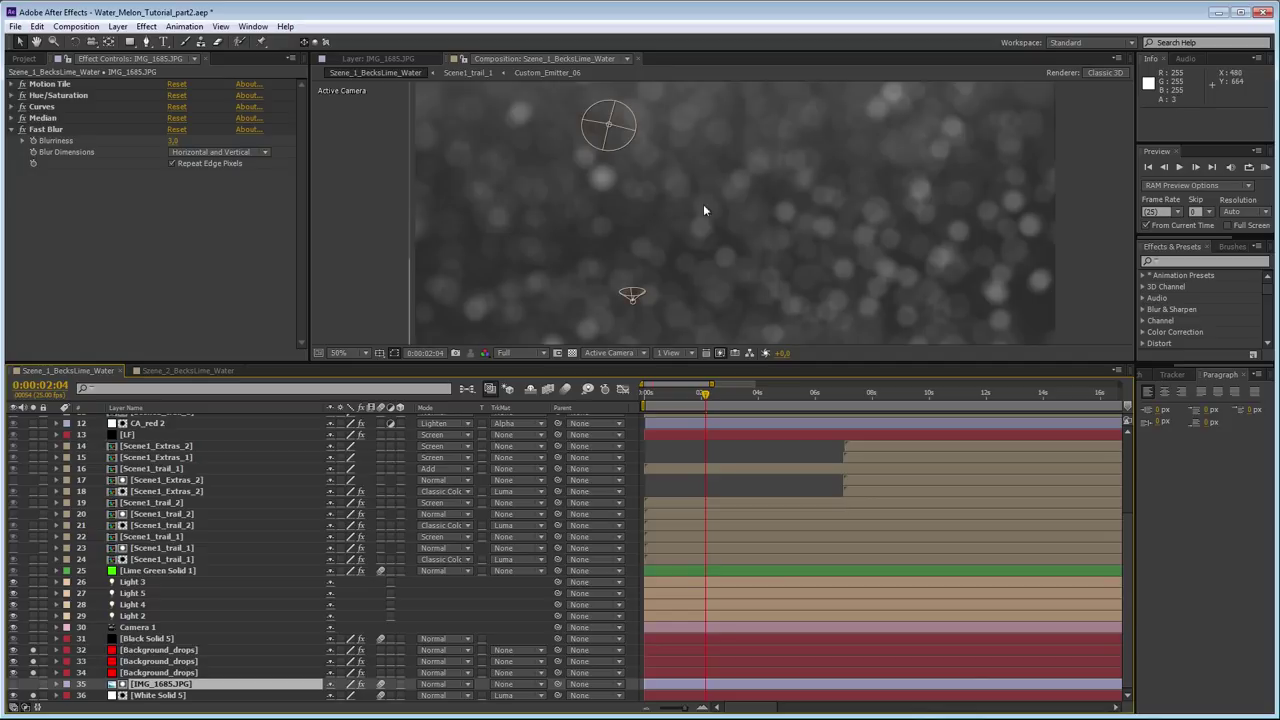
click(722, 396)
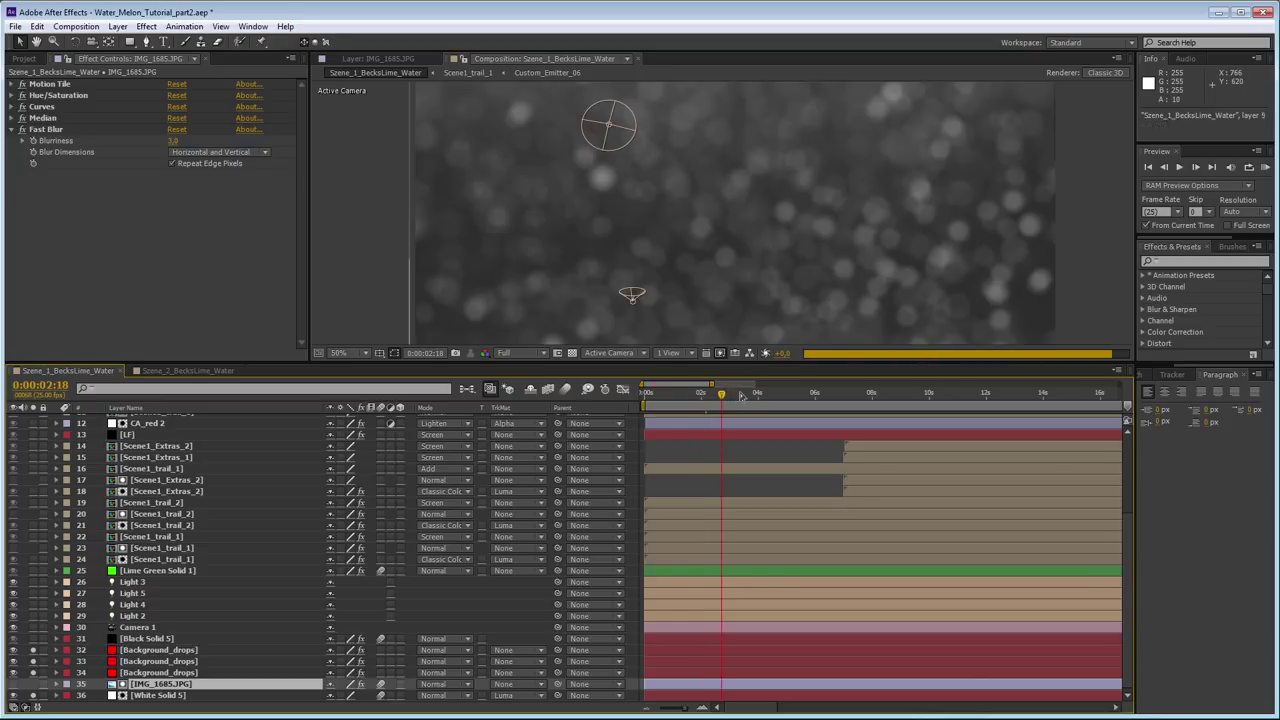
click(744, 396)
click(760, 396)
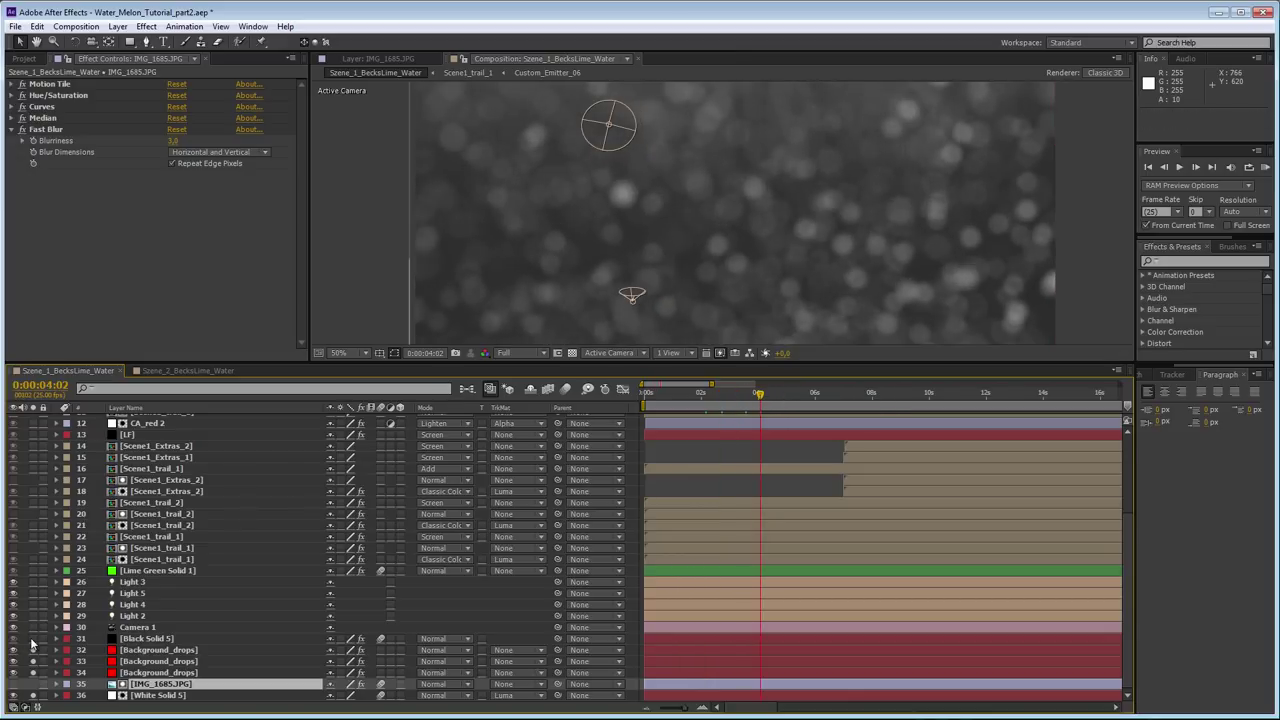
- Solo Black Solid 5 after checking its vignette mask, plus the lights, camera and lime layers
click(33, 638)
click(146, 640)
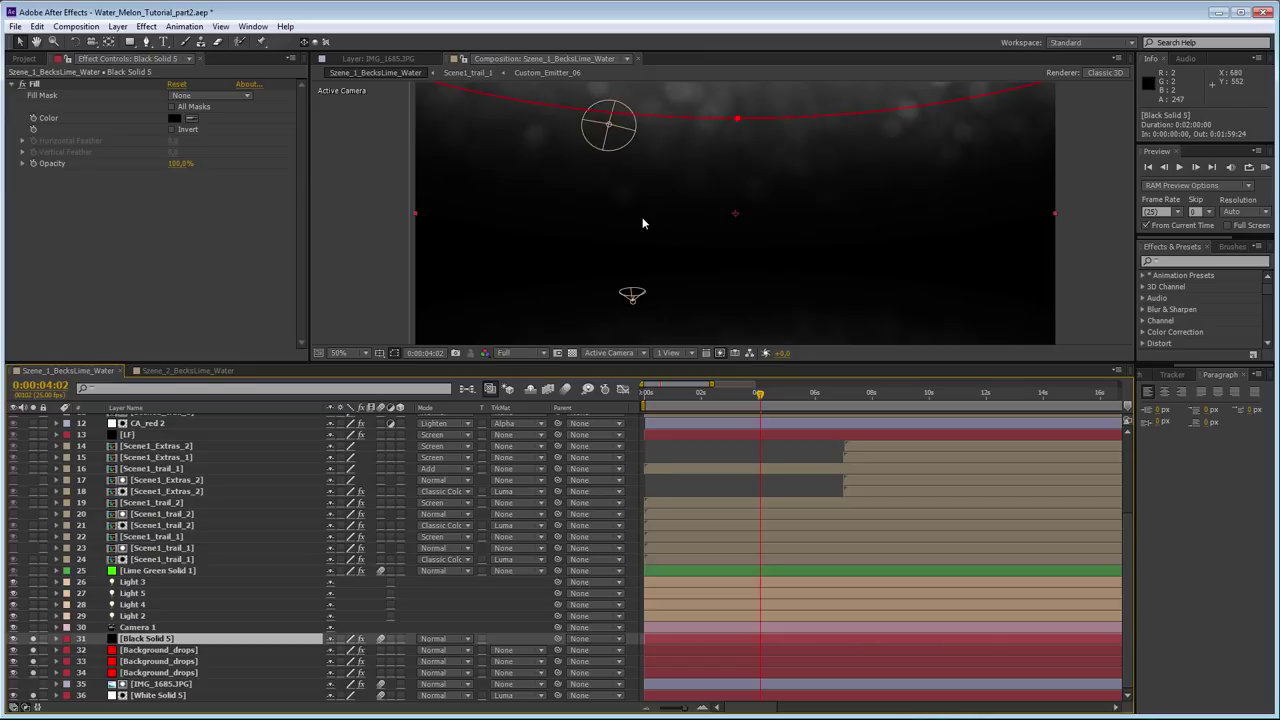
key(comma)
key(period)
key(comma)
key(comma)
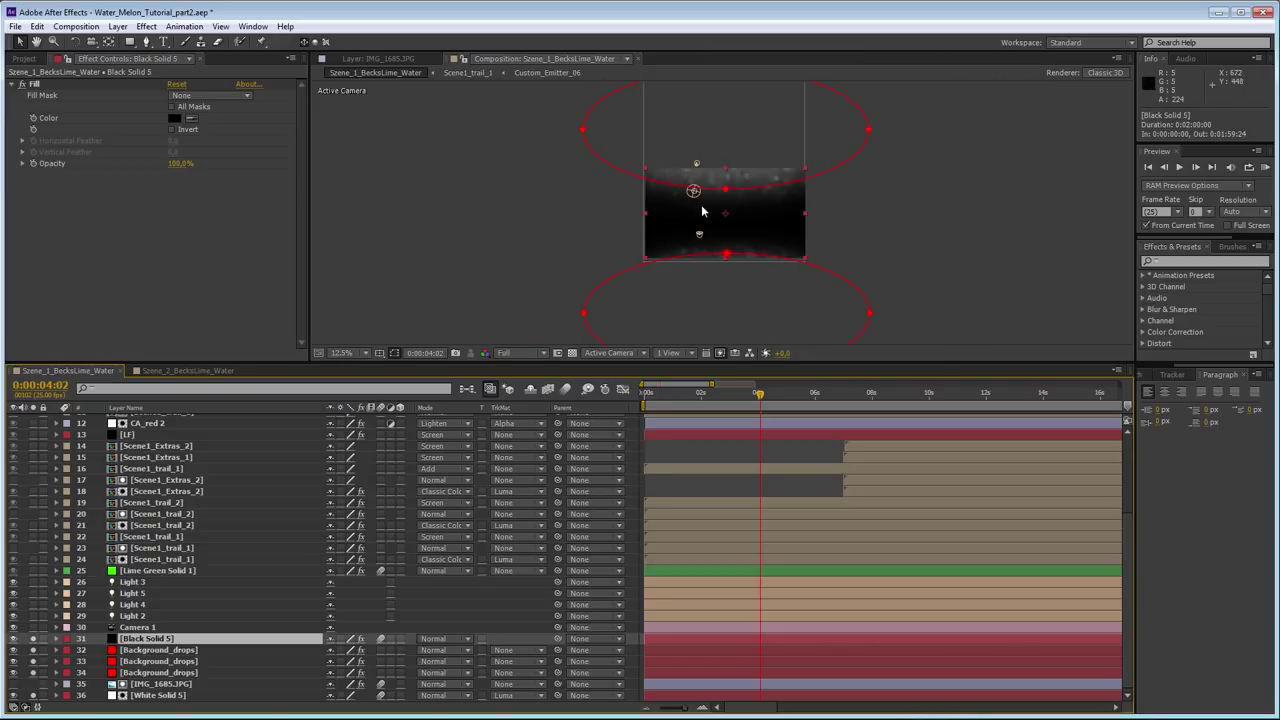
key(period)
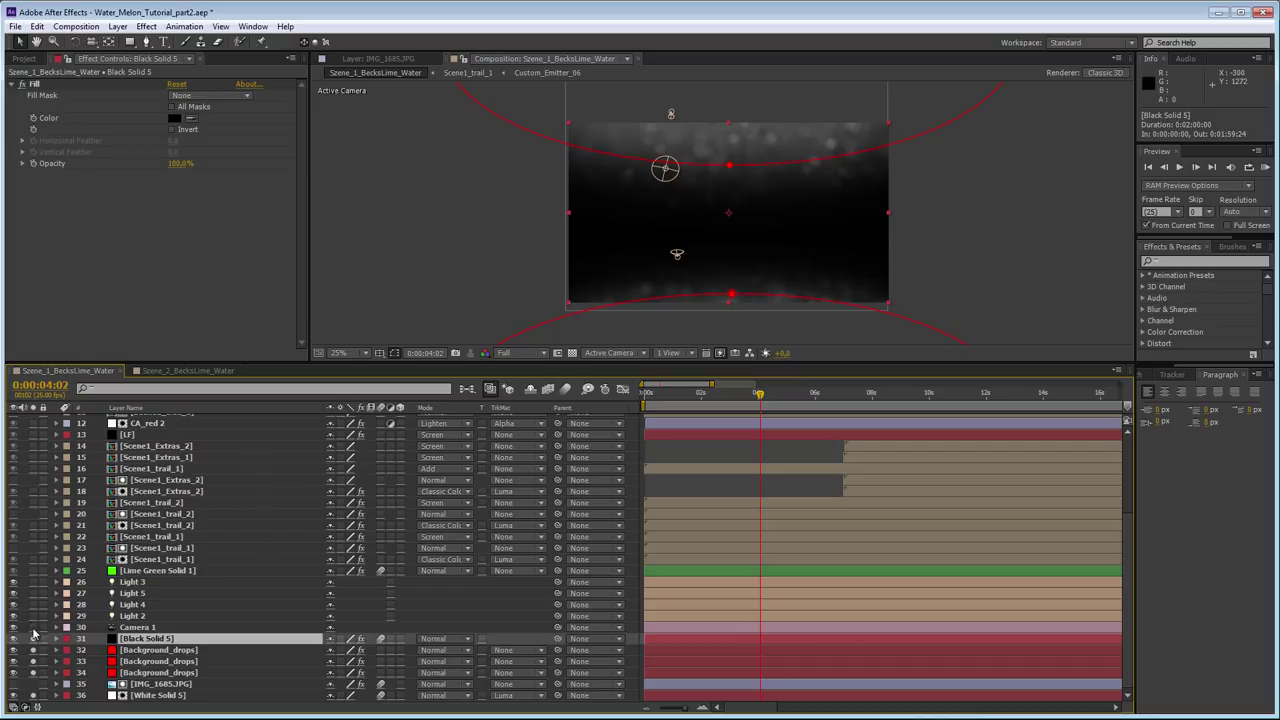
drag(33, 637, 33, 583)
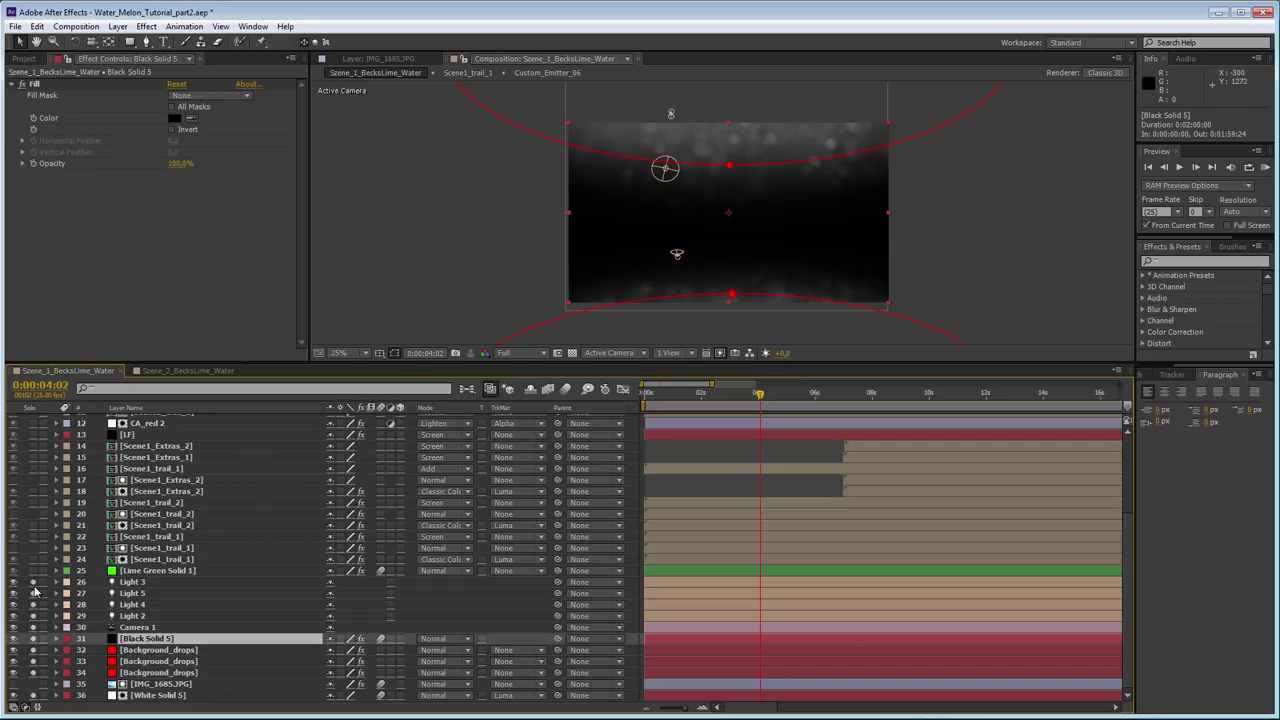
click(150, 571)
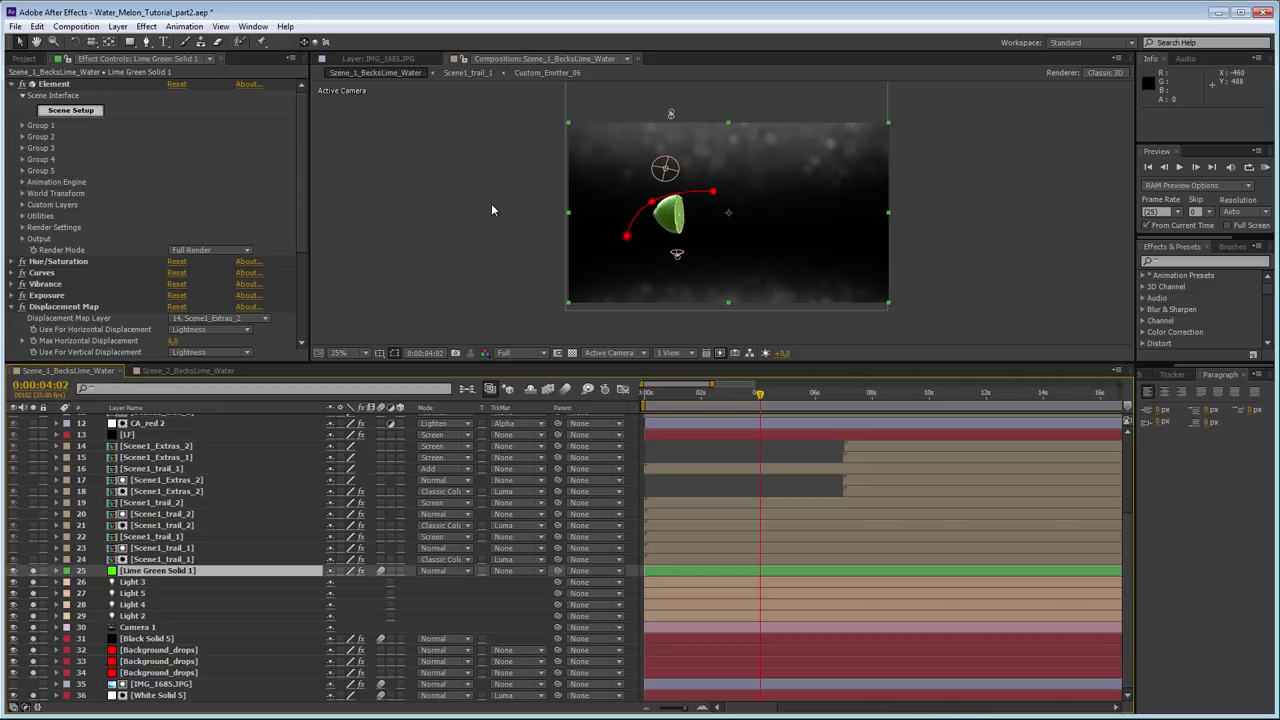
- At 100% view, collapse the lime's Element effect and check its Displacement Map and Displacement Map 2 effects
key(period)
key(period)
key(period)
key(period)
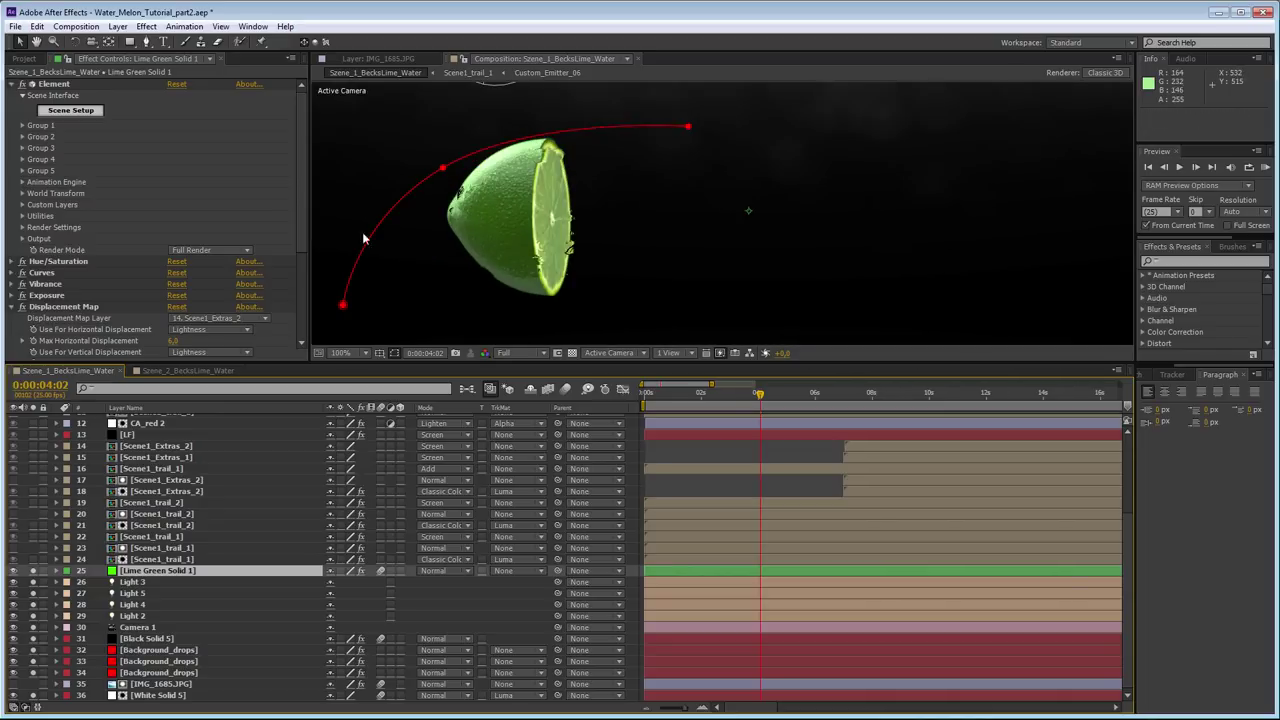
click(46, 86)
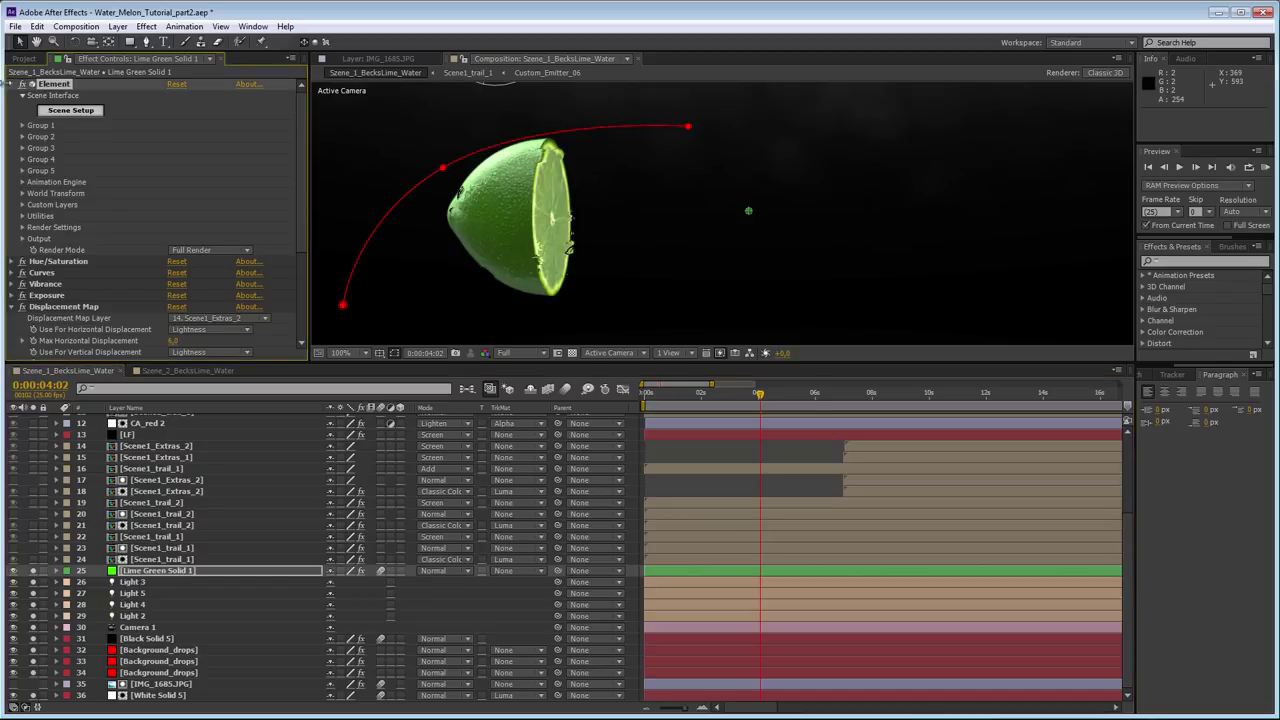
click(10, 86)
click(50, 96)
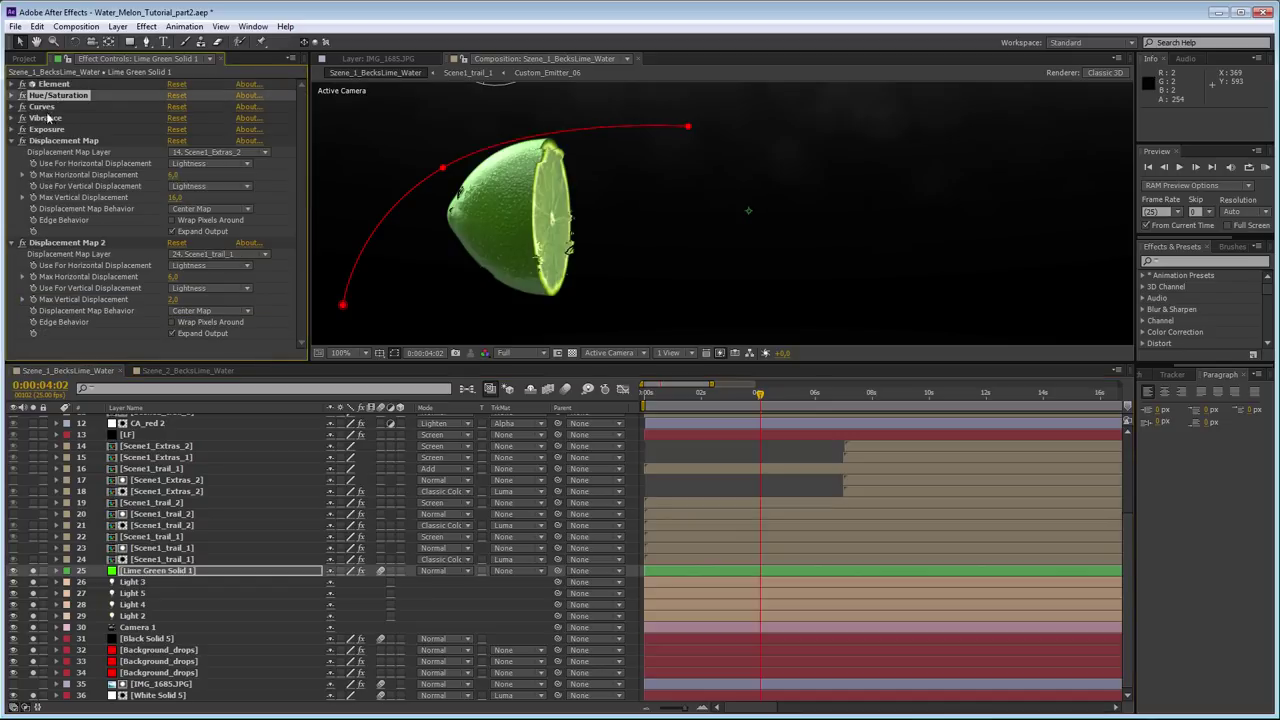
click(47, 130)
click(50, 141)
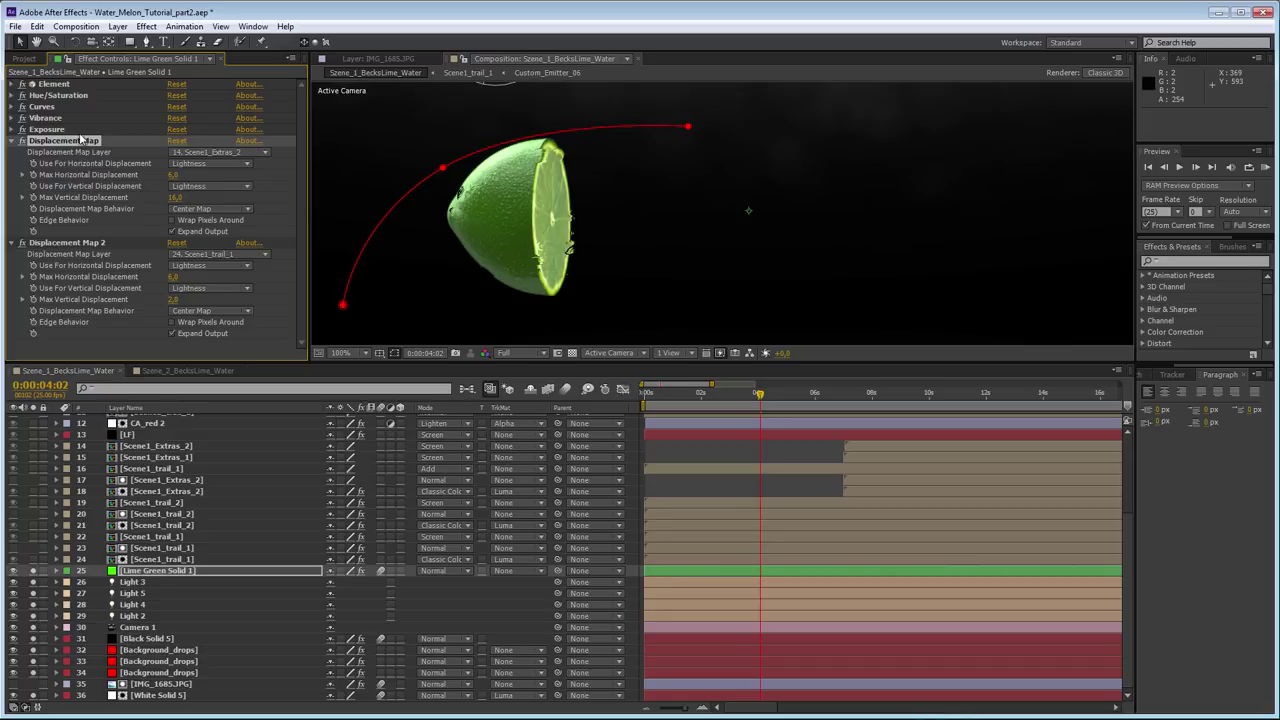
click(77, 244)
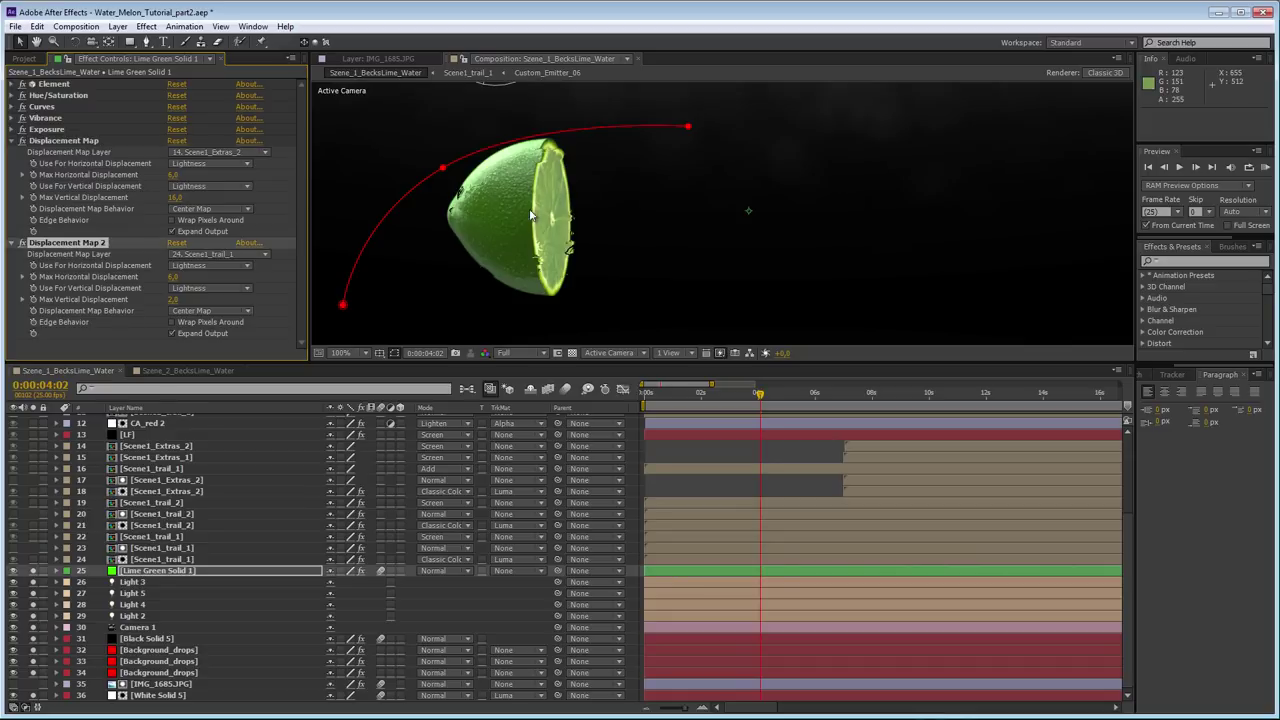
- Recentre the lime and inspect its displaced edges at 200%, then return to 100%
drag(492, 224, 601, 199)
key(period)
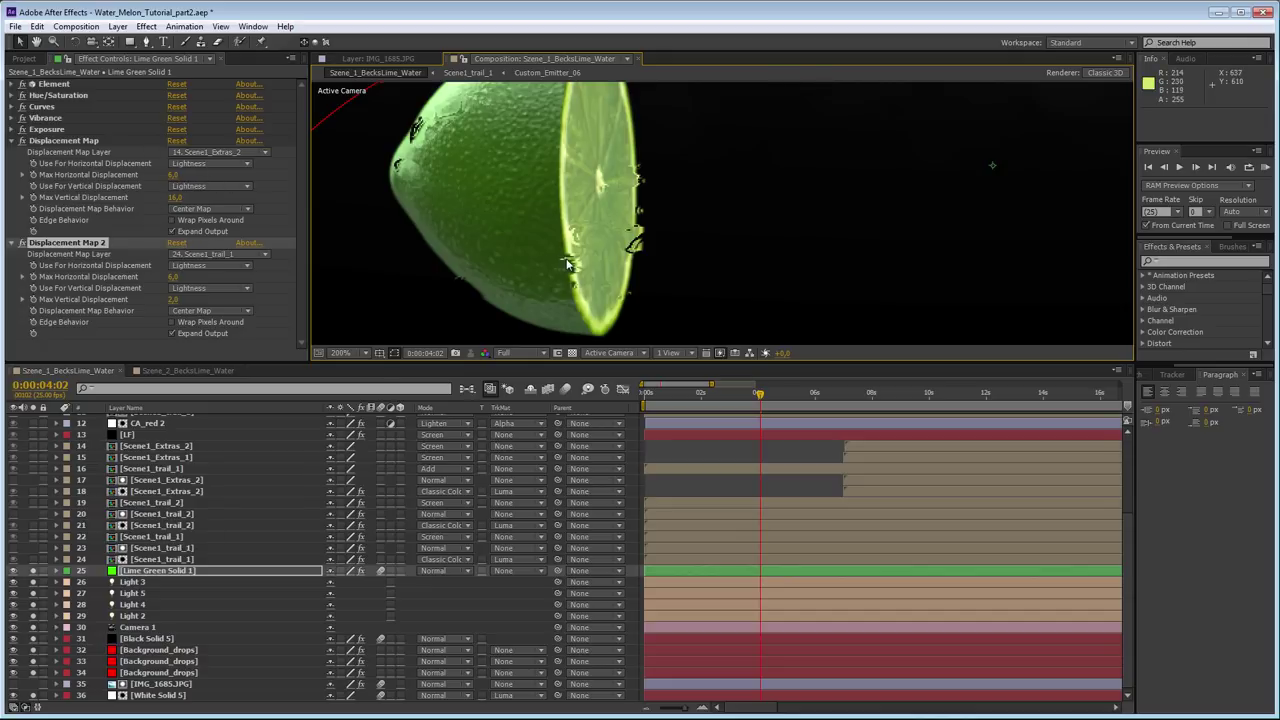
key(comma)
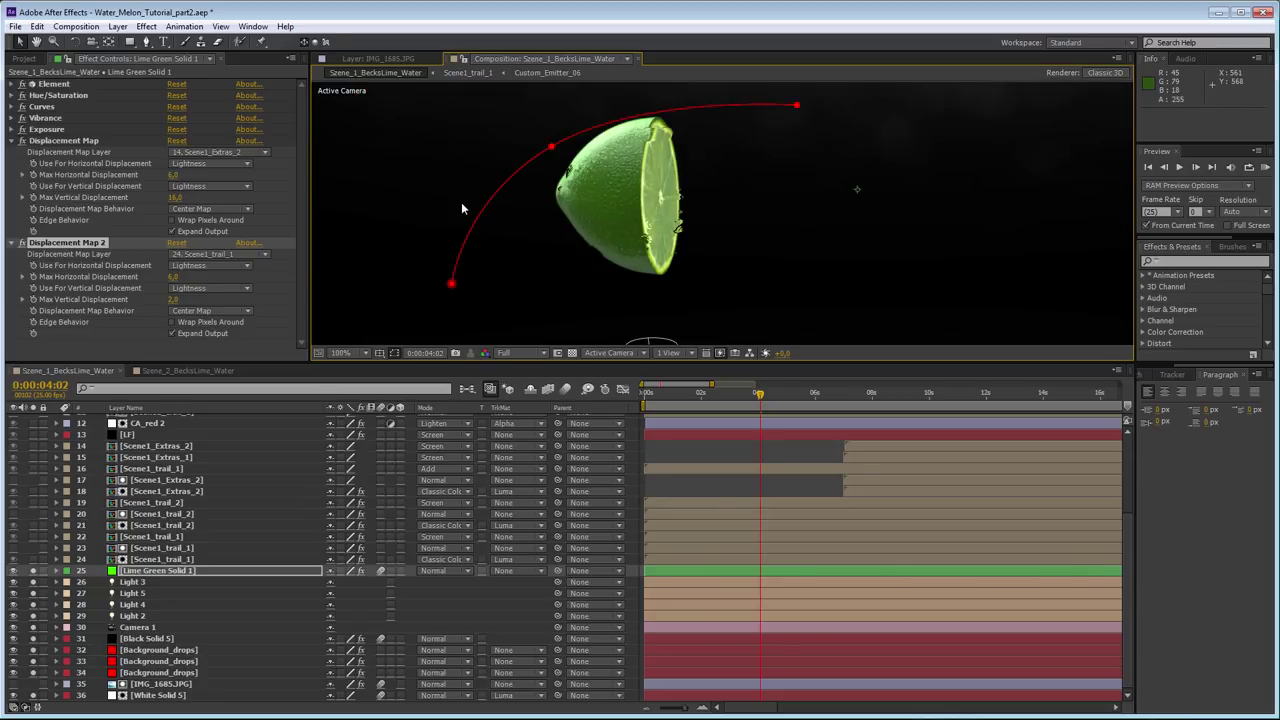
click(160, 559)
- Scrub the Scene1_trail_1 particle animation at 50%, then go back to Szene_1_BecksLime_Water via the flowchart
double_click(177, 561)
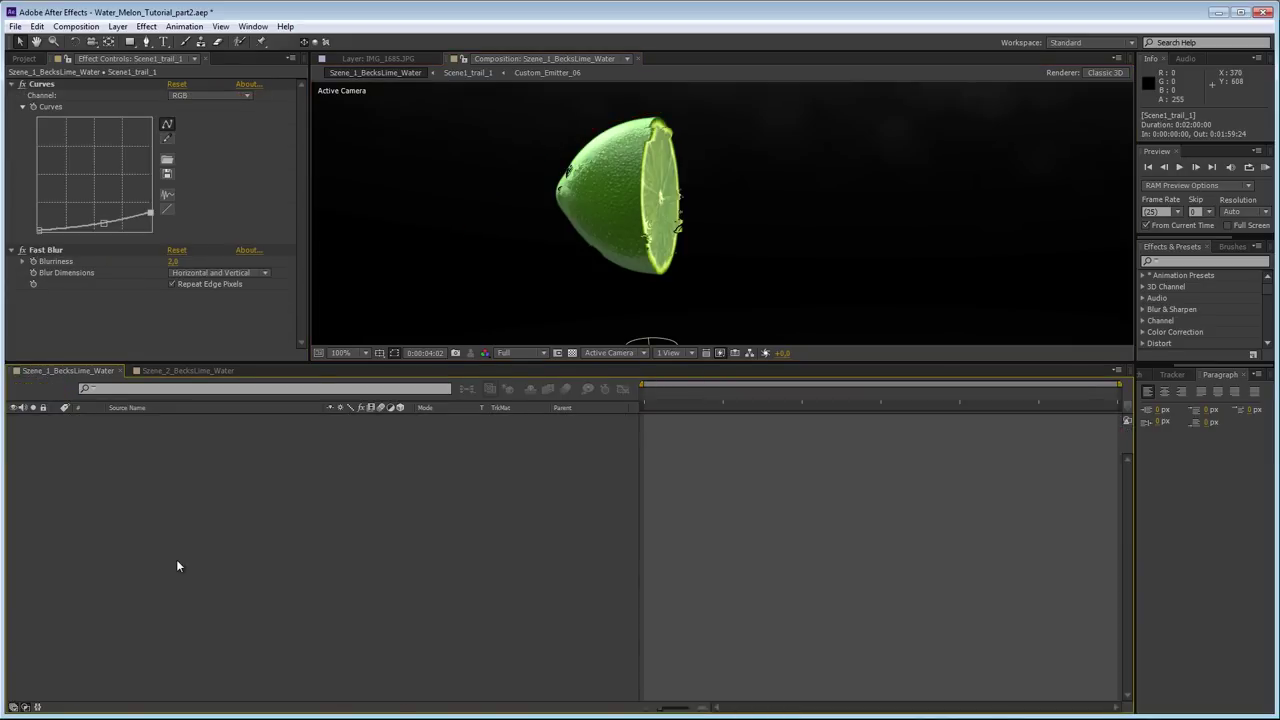
key(slash)
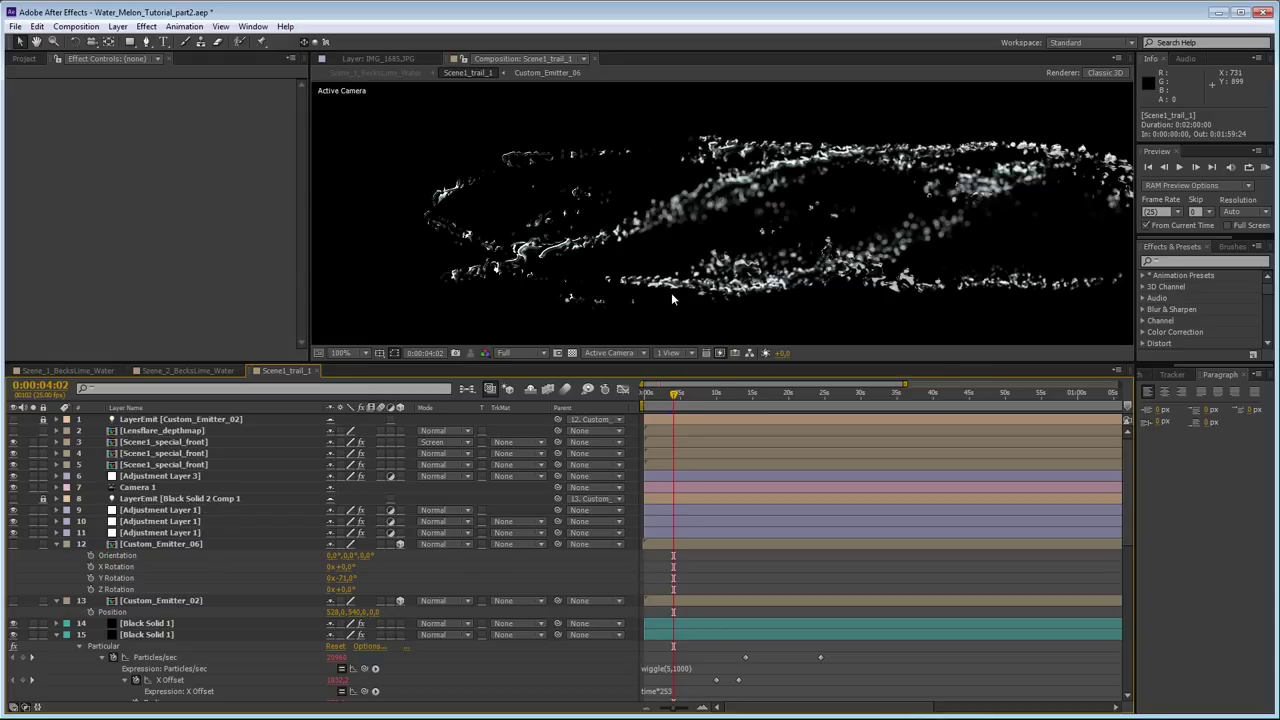
key(comma)
key(comma)
drag(673, 394, 771, 404)
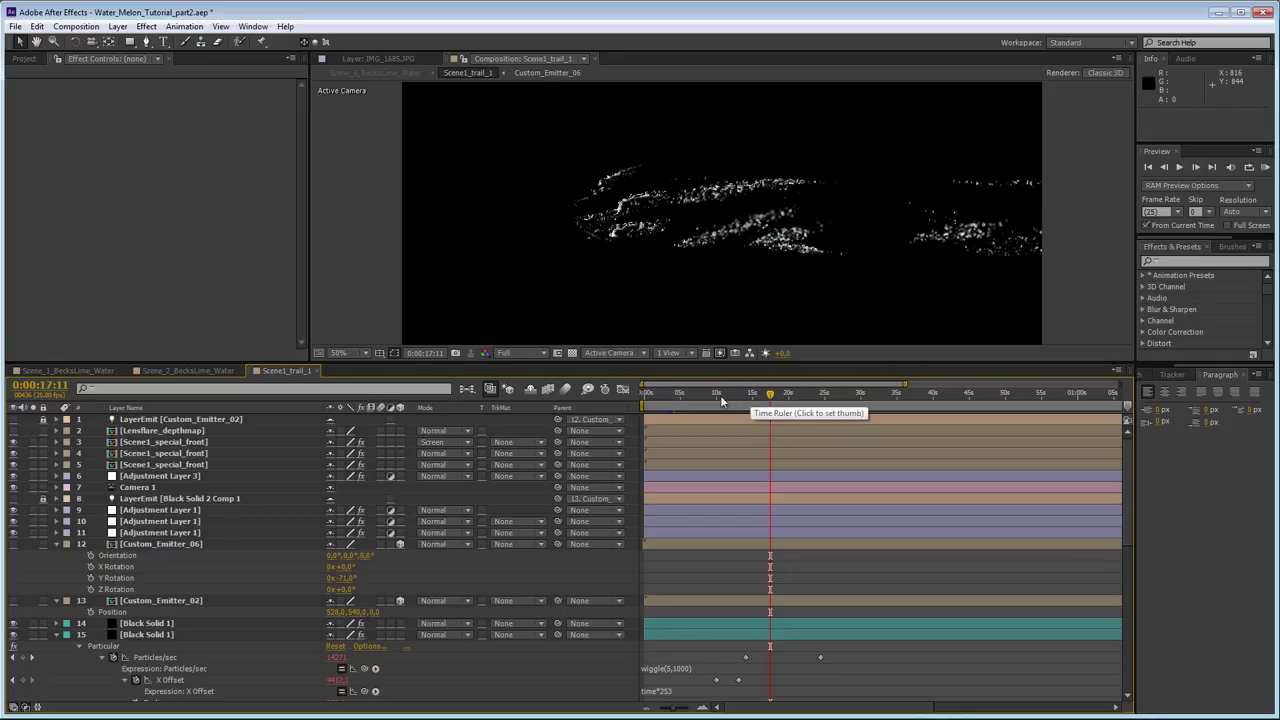
click(466, 390)
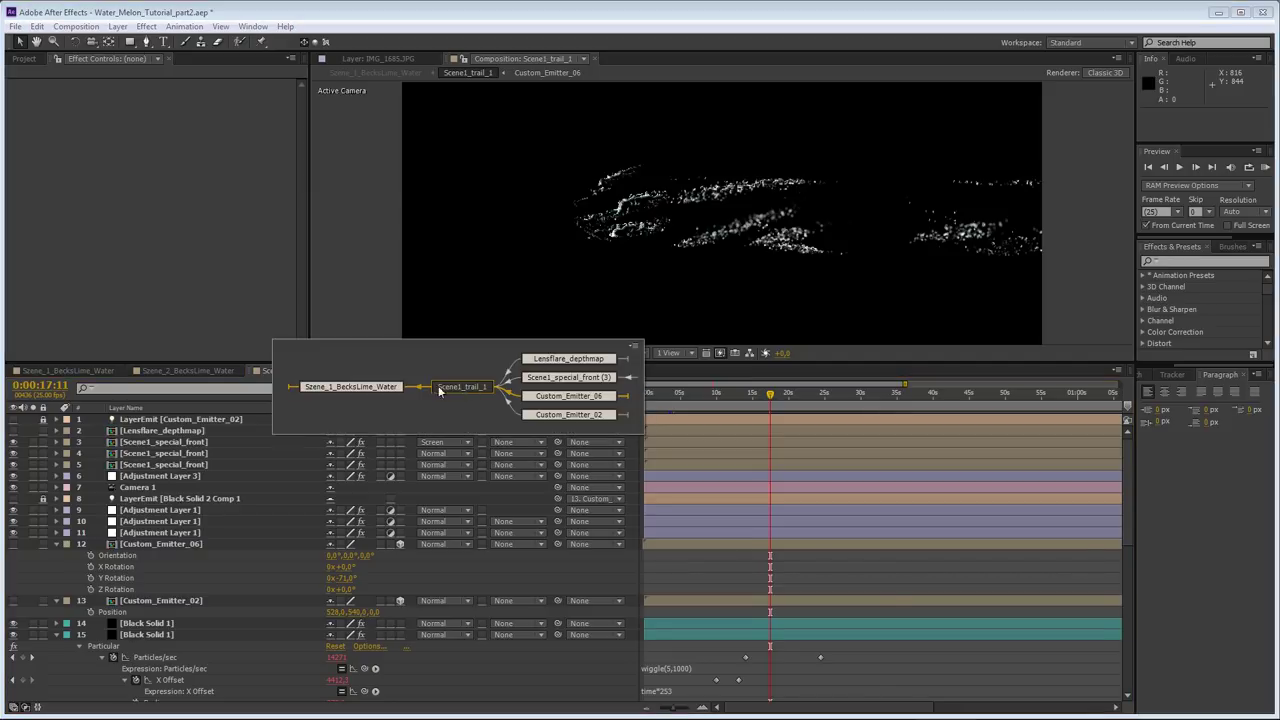
click(355, 387)
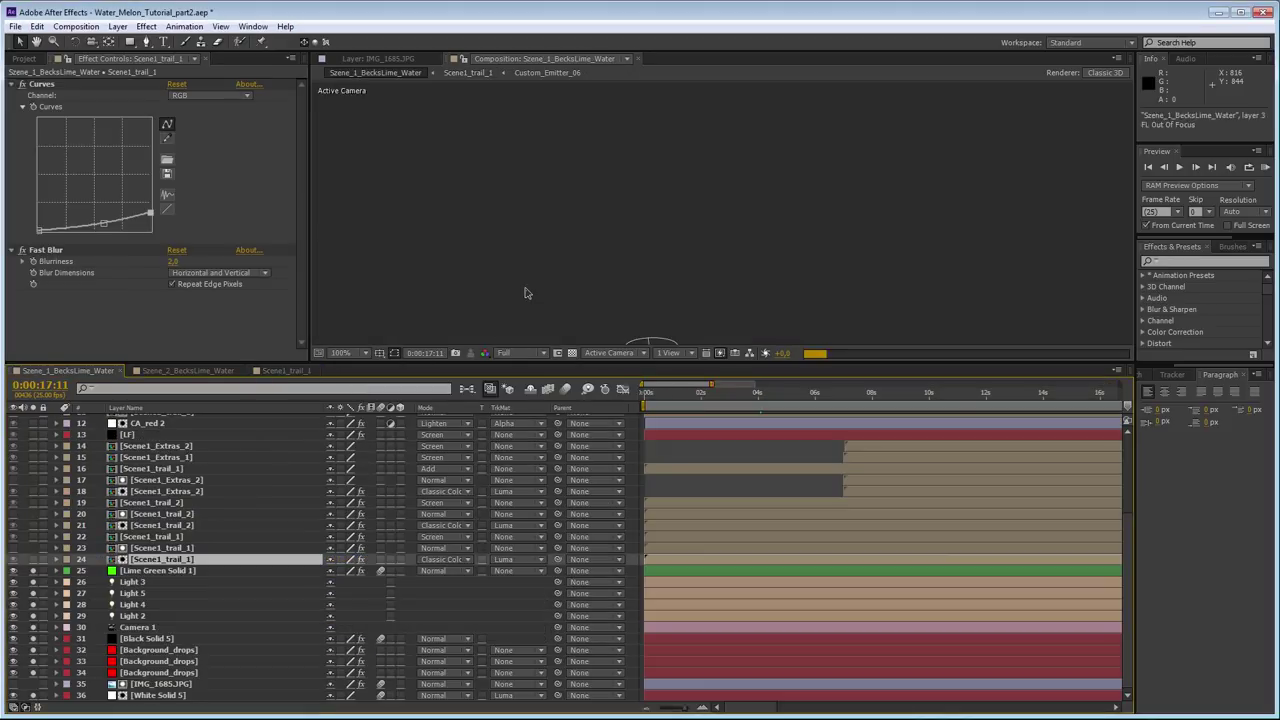
- At 0:00:04:02, solo the Scene1_trail_1 trail layers so the water streaks appear, selecting layer 22
click(760, 394)
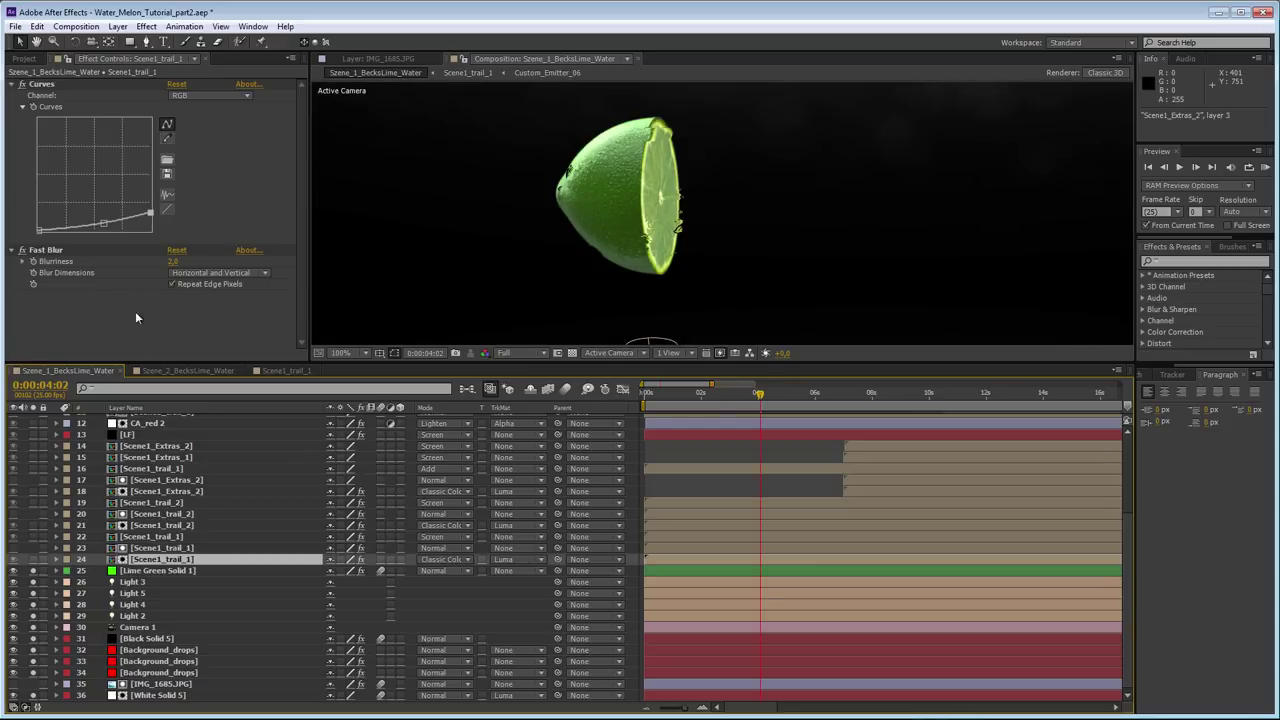
click(156, 549)
click(156, 560)
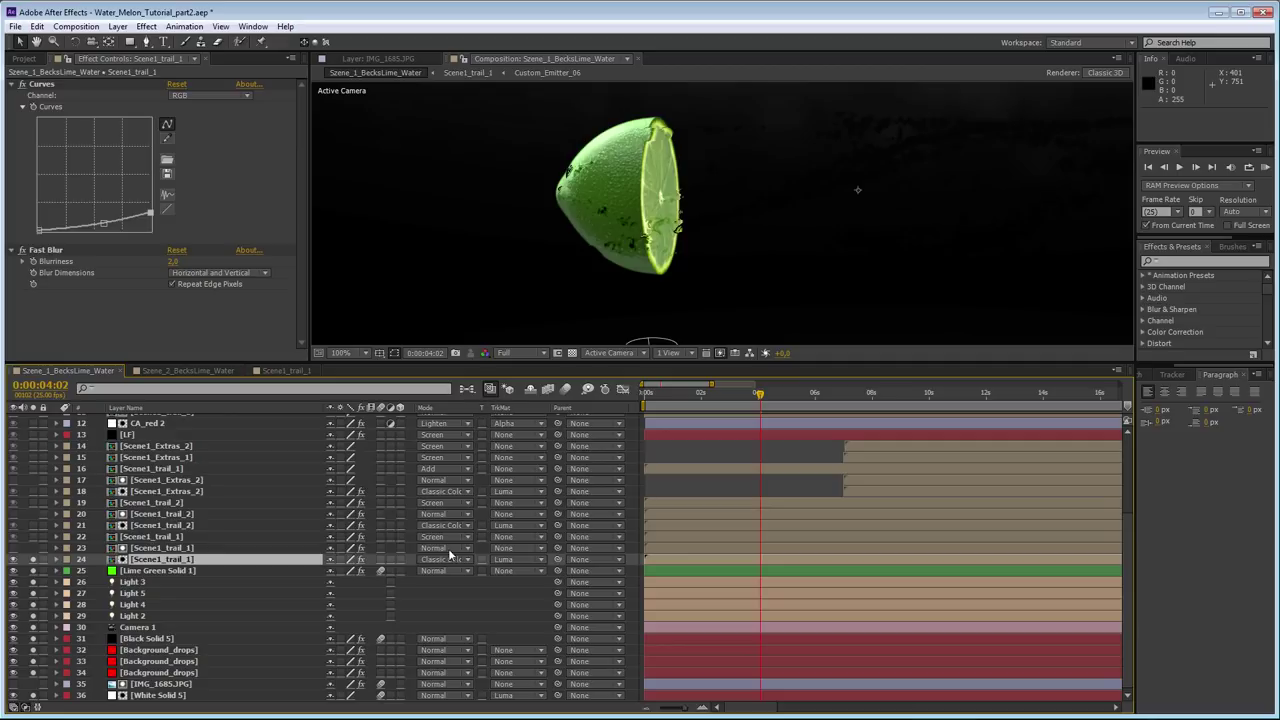
scroll(621, 227, down, 4)
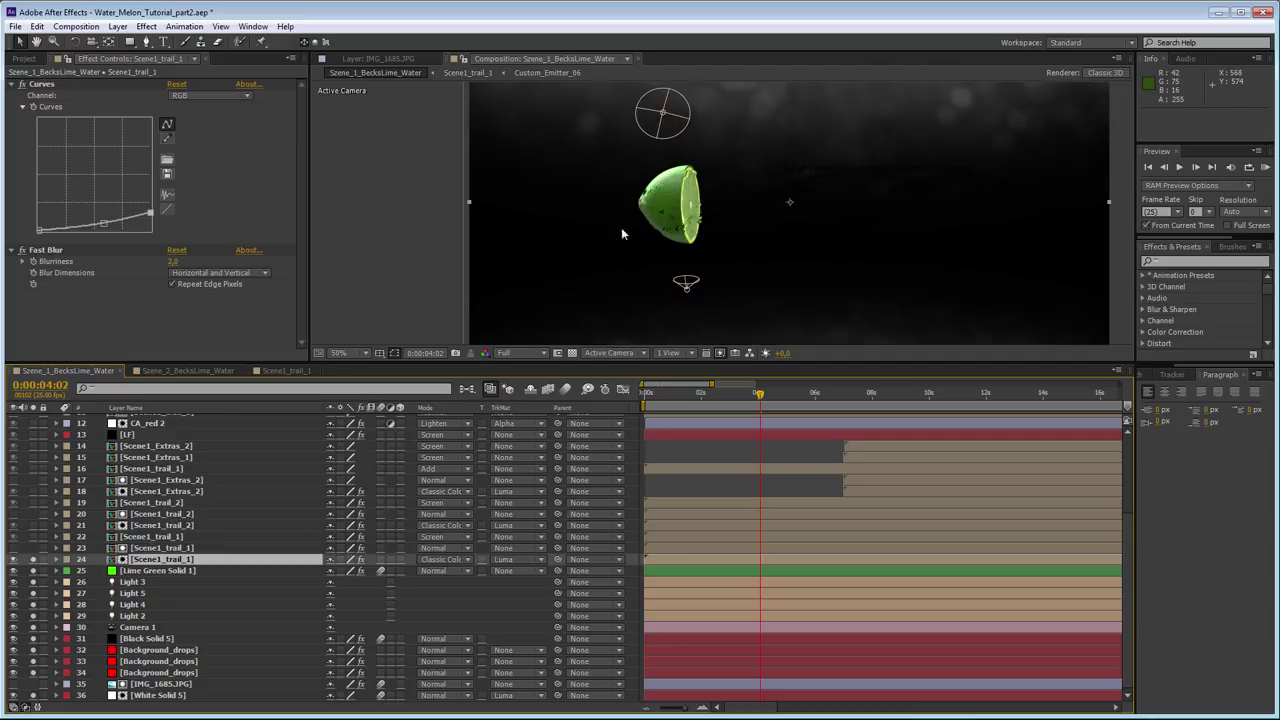
scroll(700, 228, up, 2)
scroll(700, 228, up, 2)
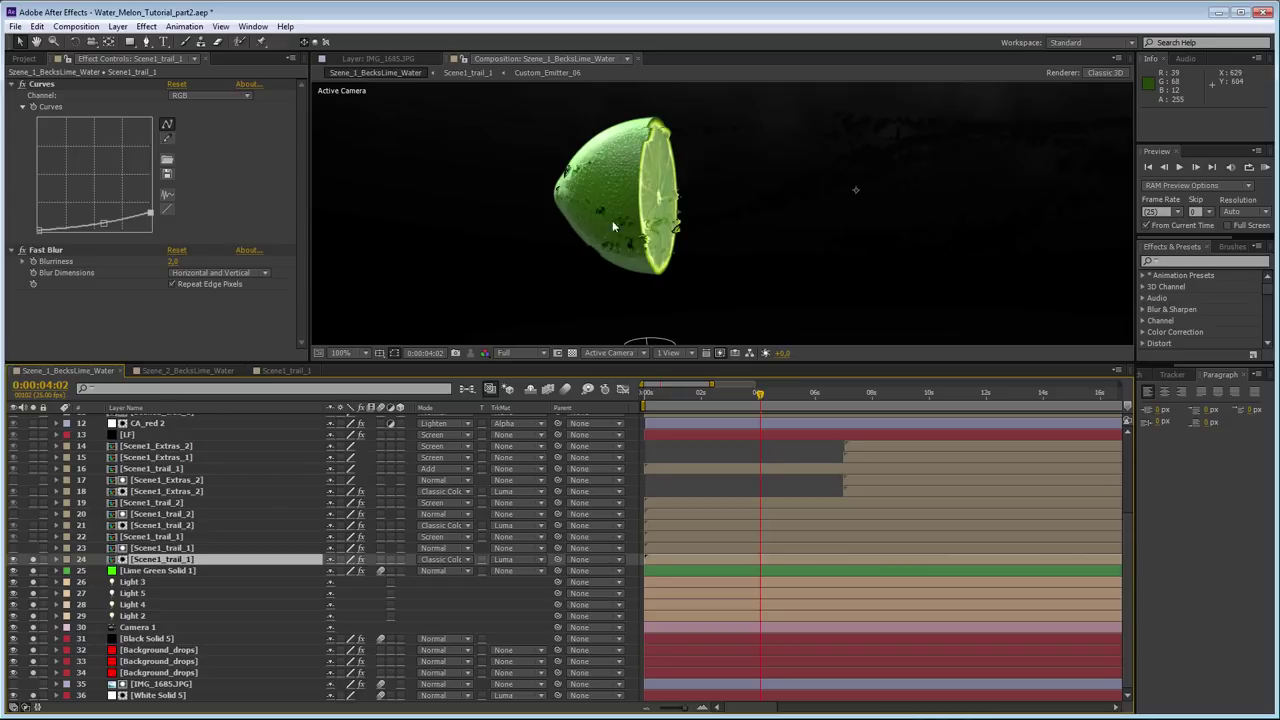
click(33, 547)
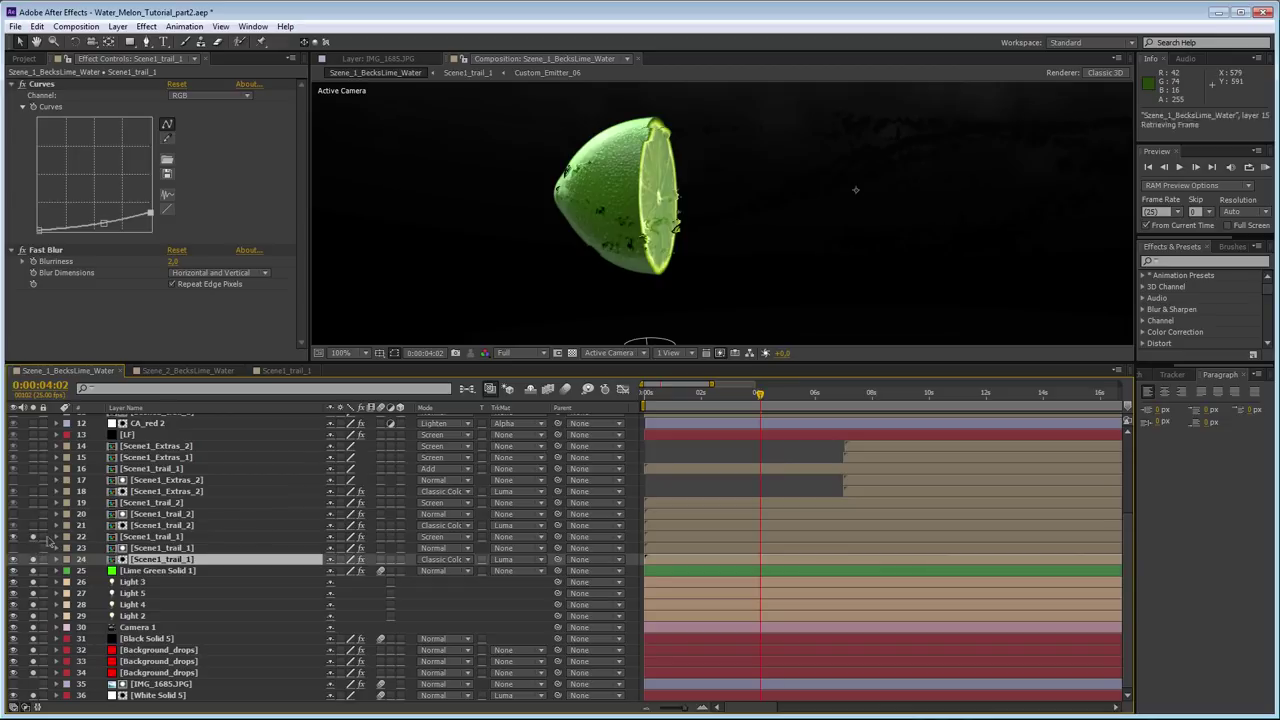
click(172, 538)
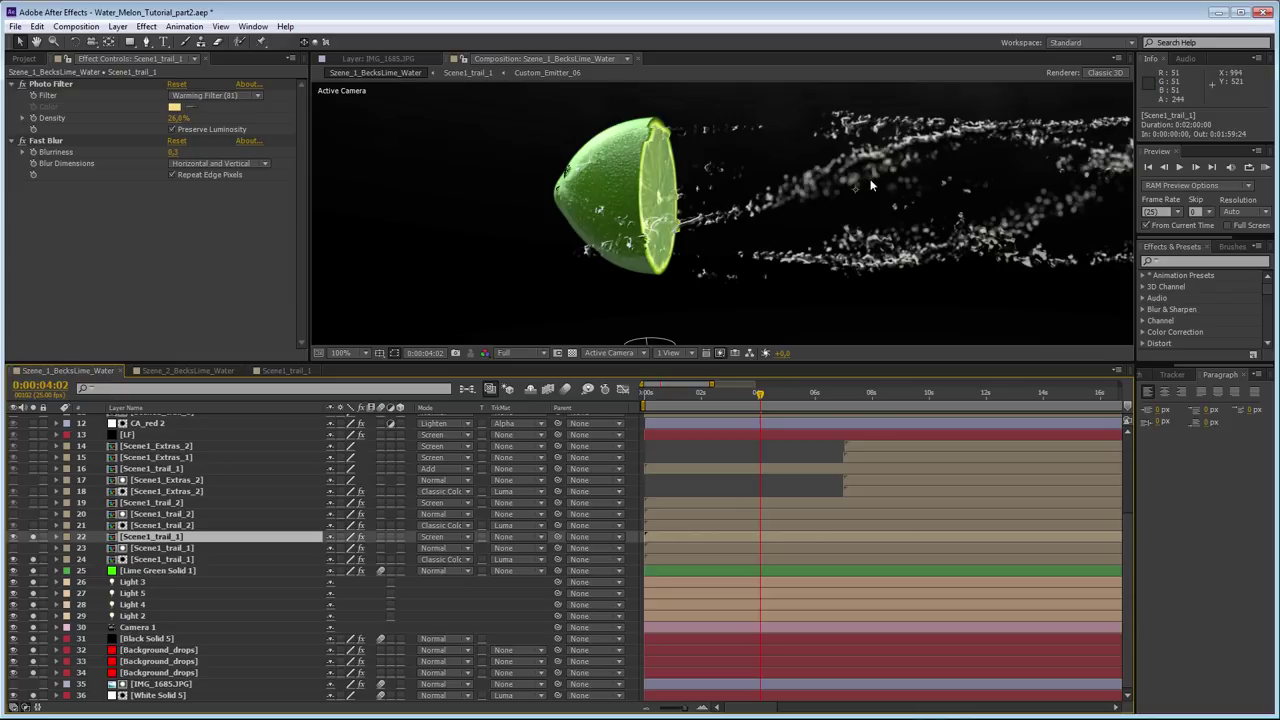
- Try Add and Hard Mix blending on layer 22, then settle on Screen mode
click(431, 536)
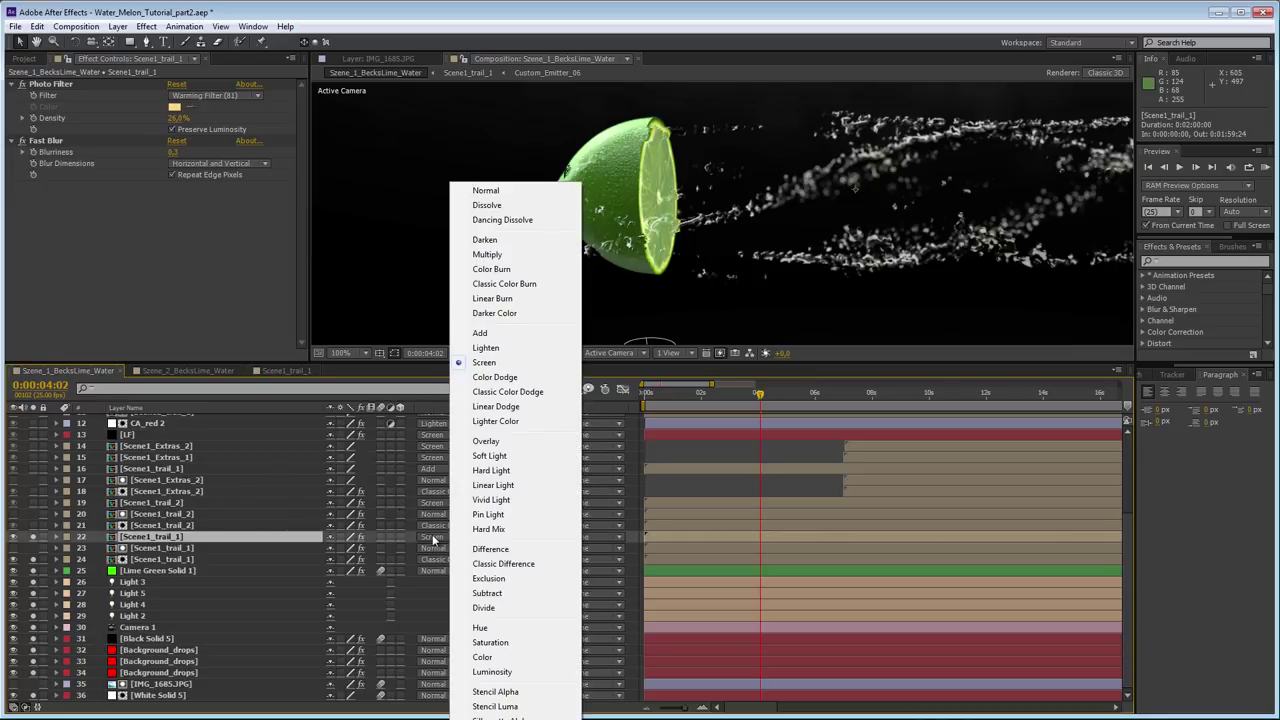
click(509, 404)
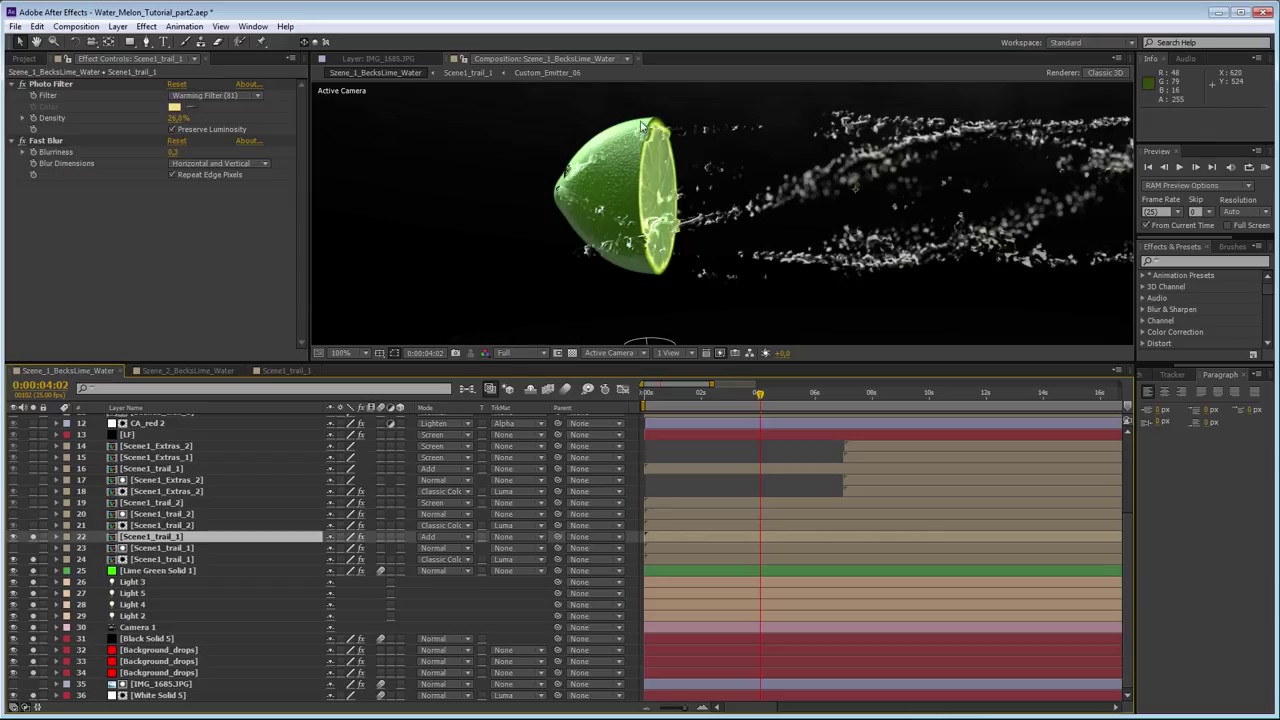
key(period)
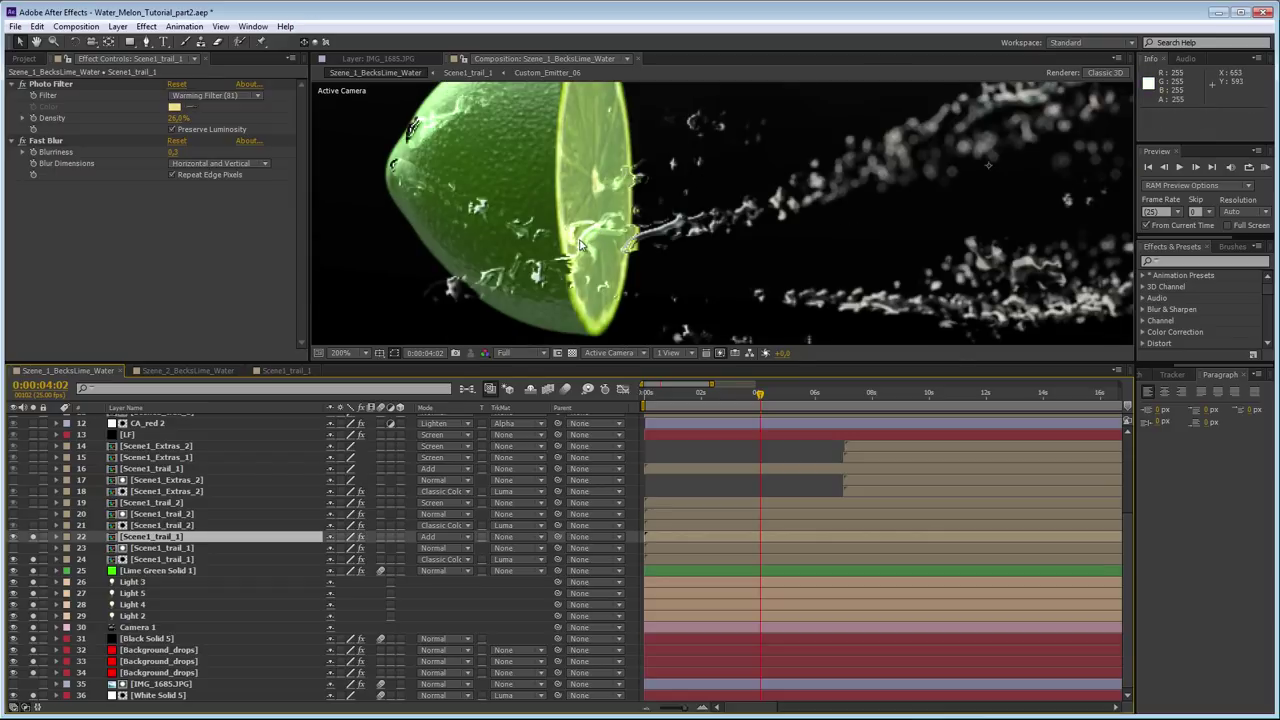
click(458, 537)
click(488, 529)
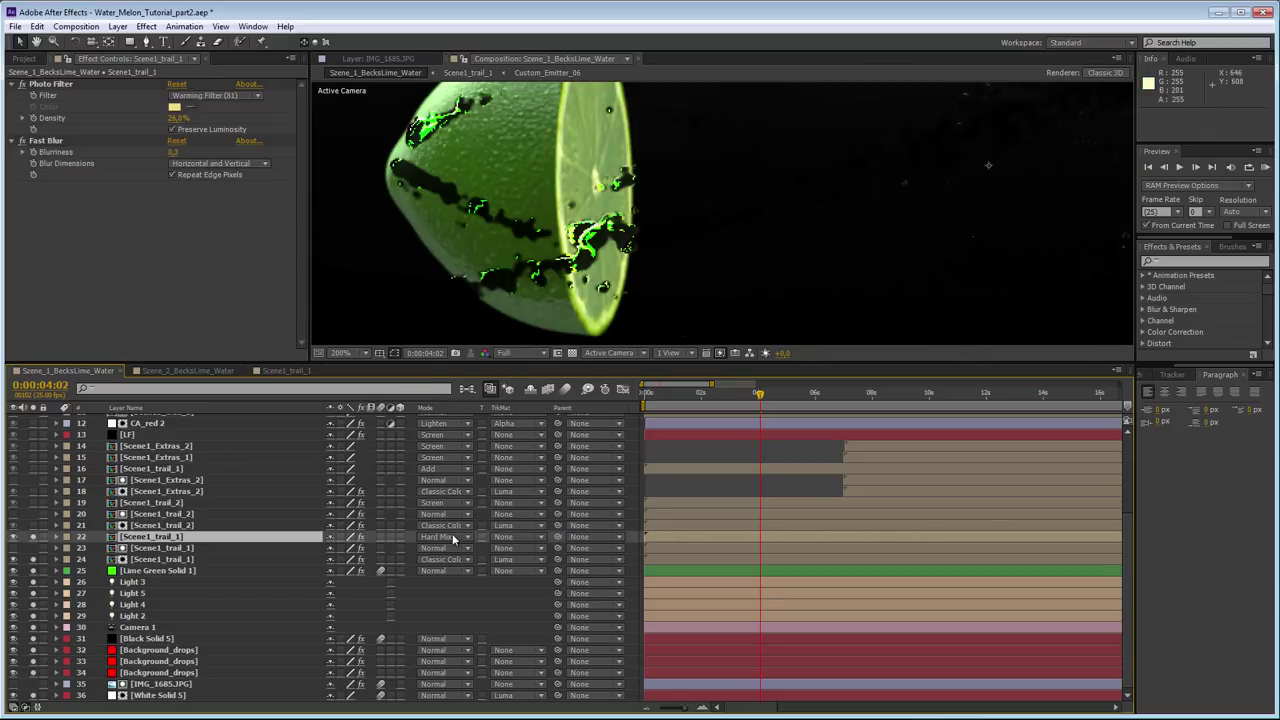
click(455, 536)
click(486, 362)
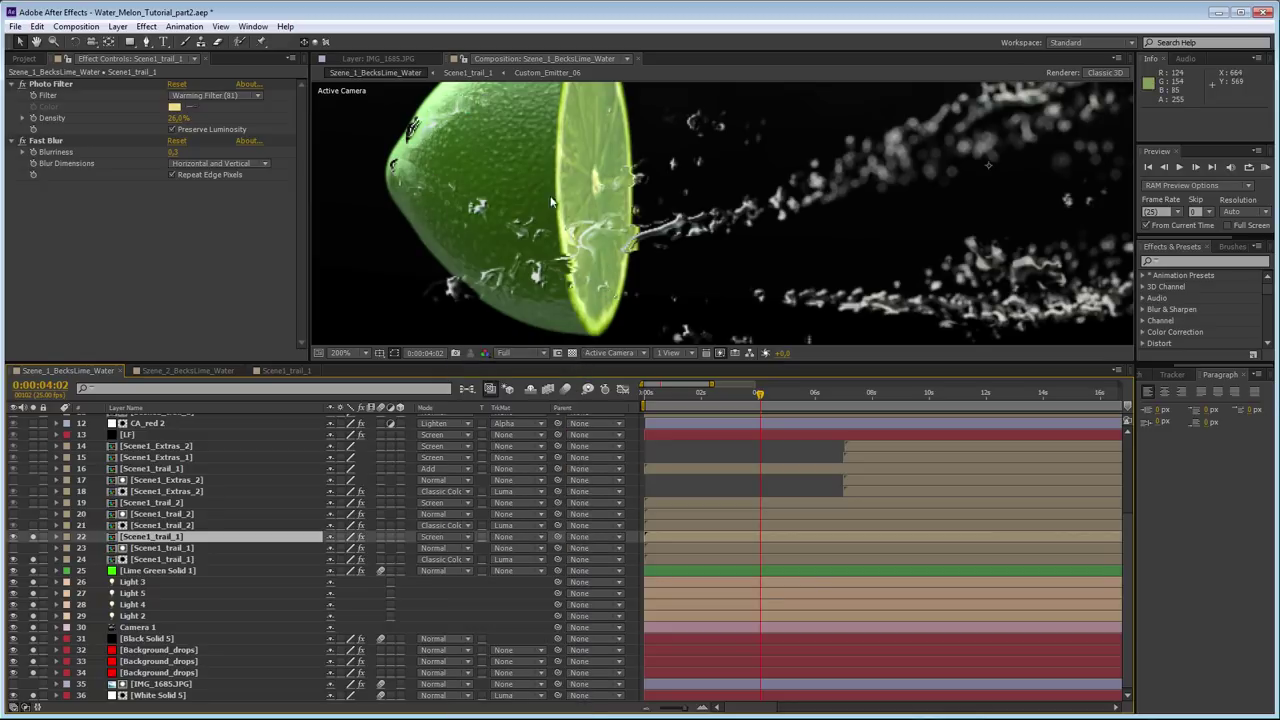
key(comma)
key(comma)
key(period)
key(period)
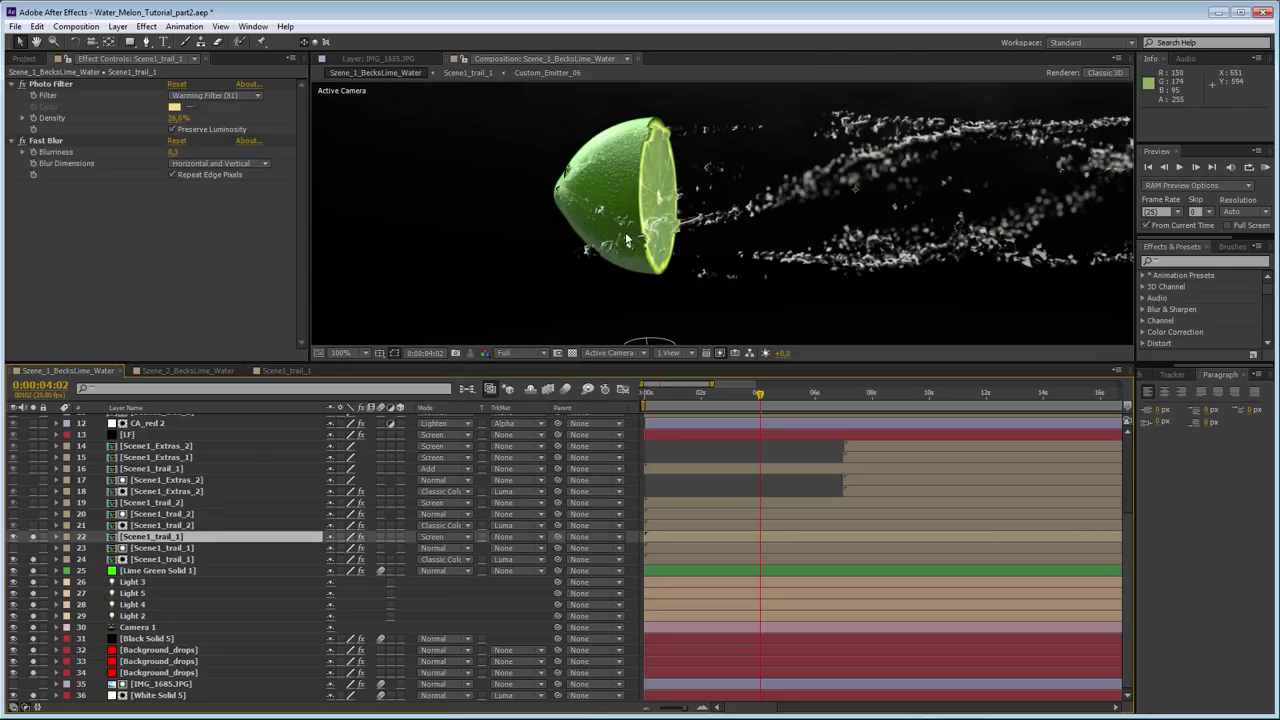
- Toggle solo on layer 24 Scene1_trail_1 to compare its splash contribution, ending at 100% view
click(157, 561)
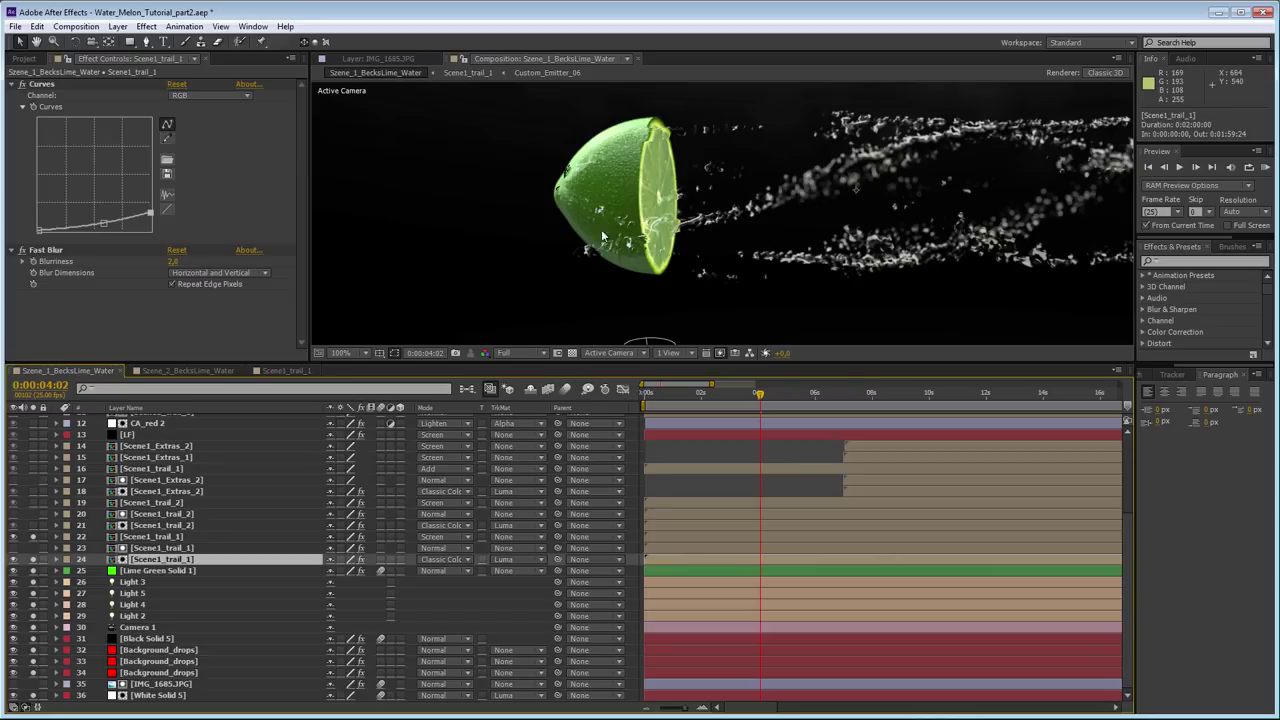
key(period)
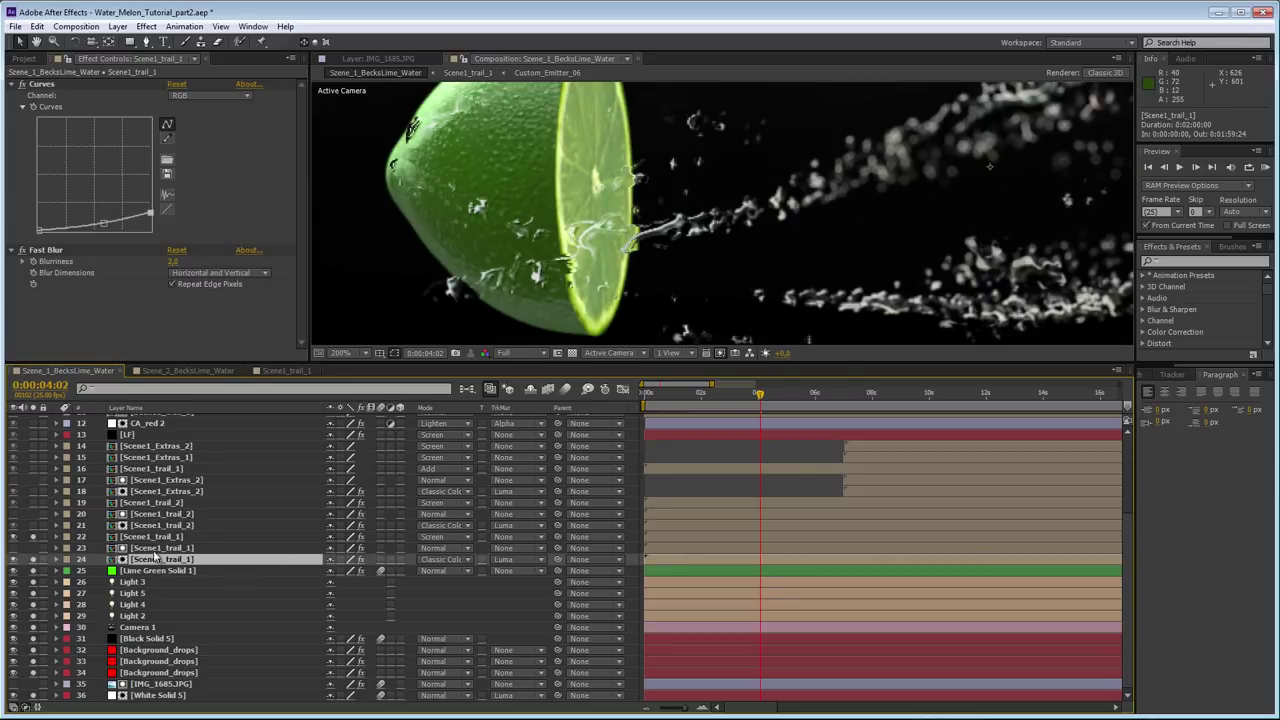
click(33, 562)
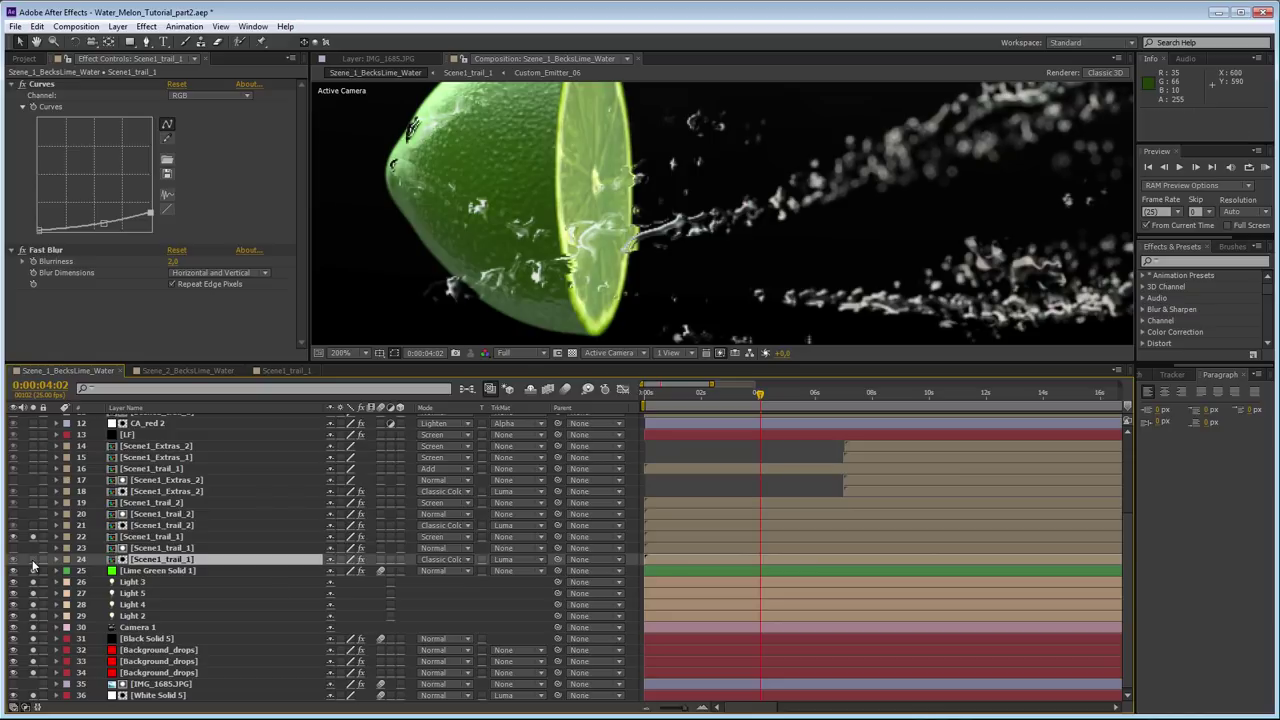
click(33, 561)
click(33, 562)
click(33, 562)
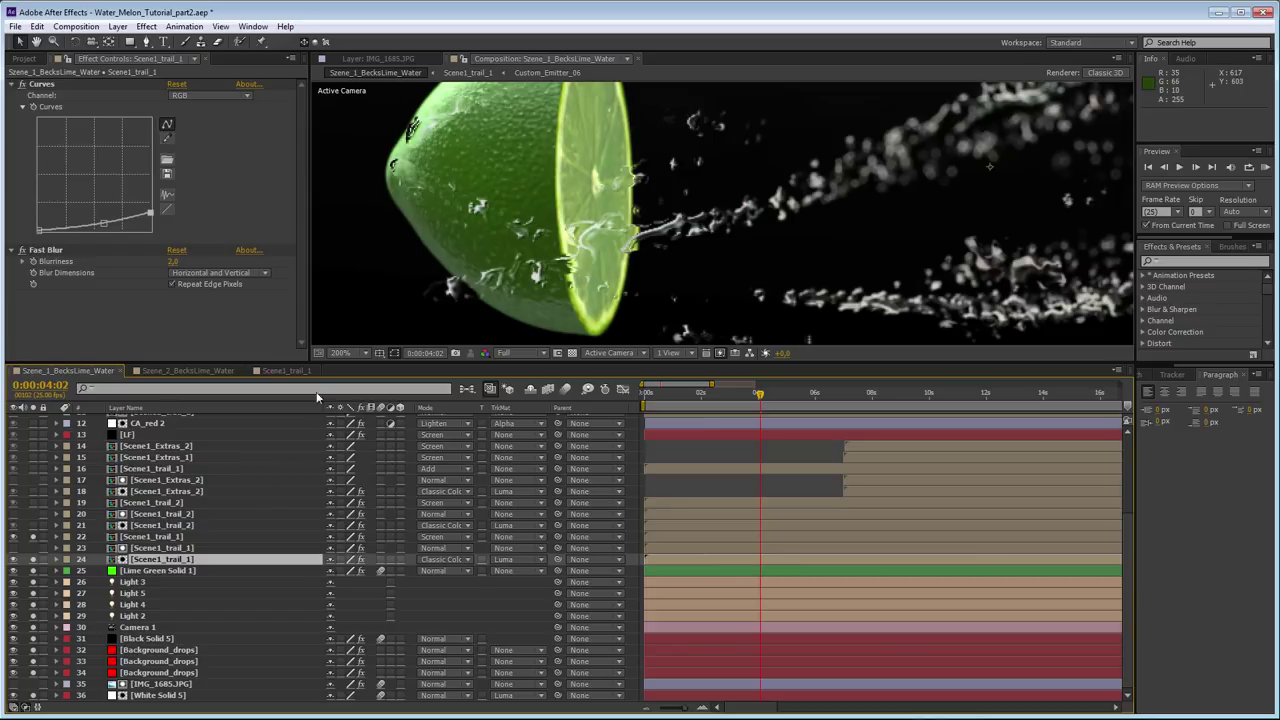
scroll(517, 230, down, 3)
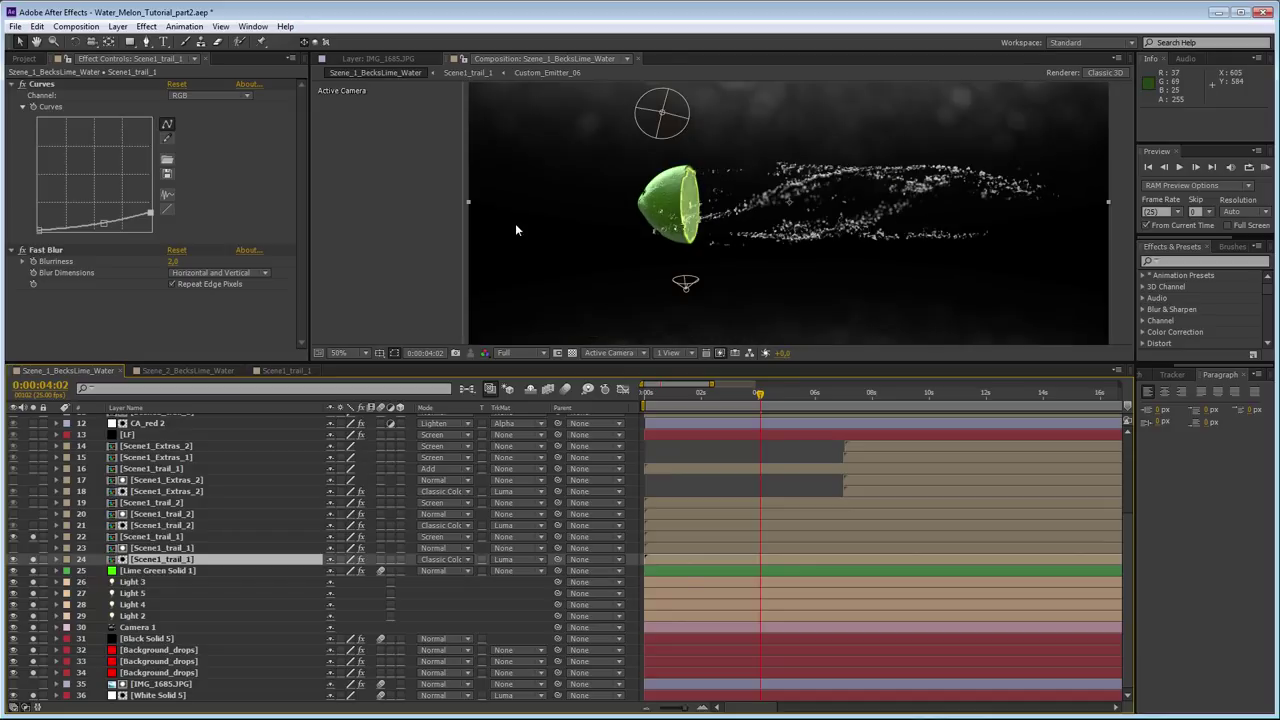
key(slash)
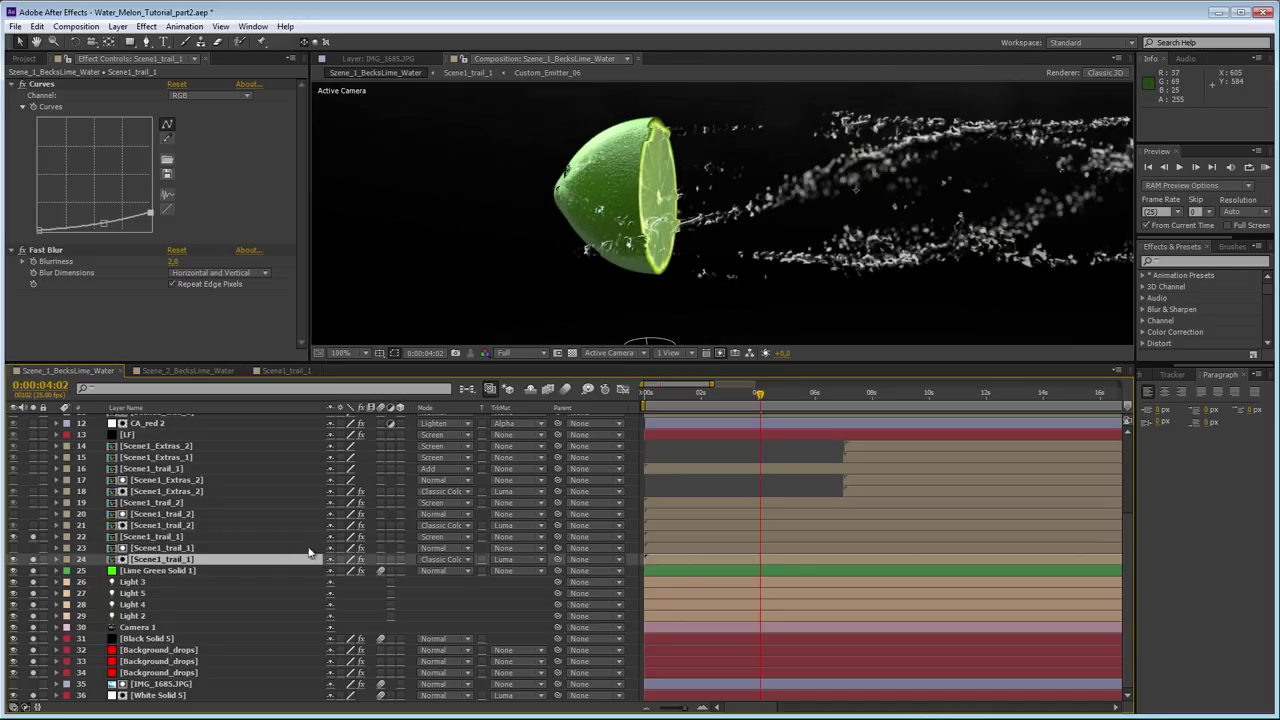
click(184, 548)
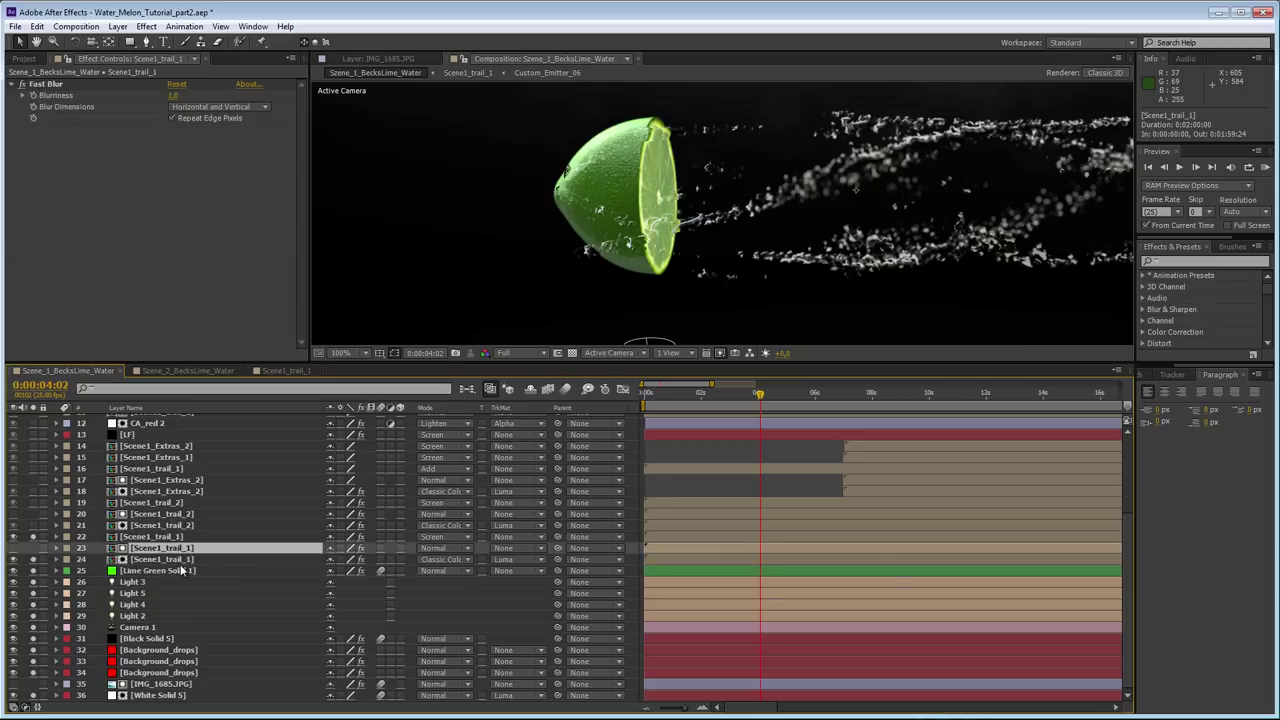
click(184, 570)
click(184, 548)
click(184, 559)
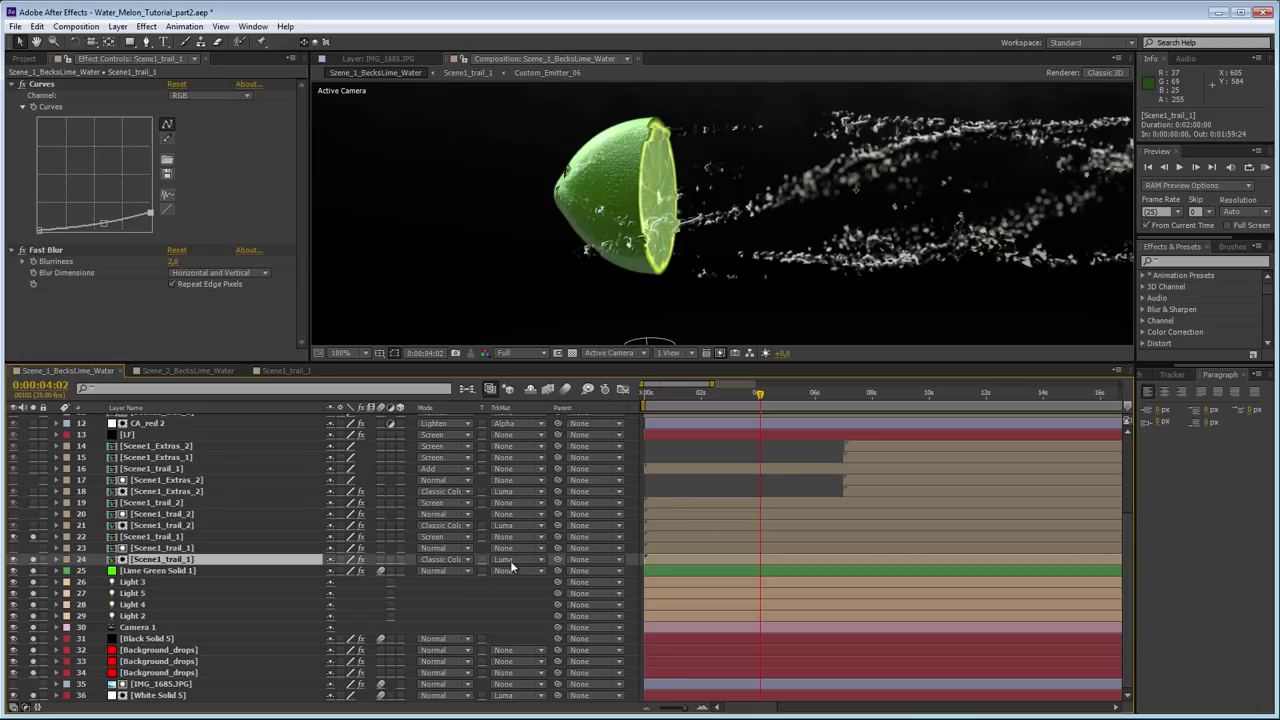
click(183, 549)
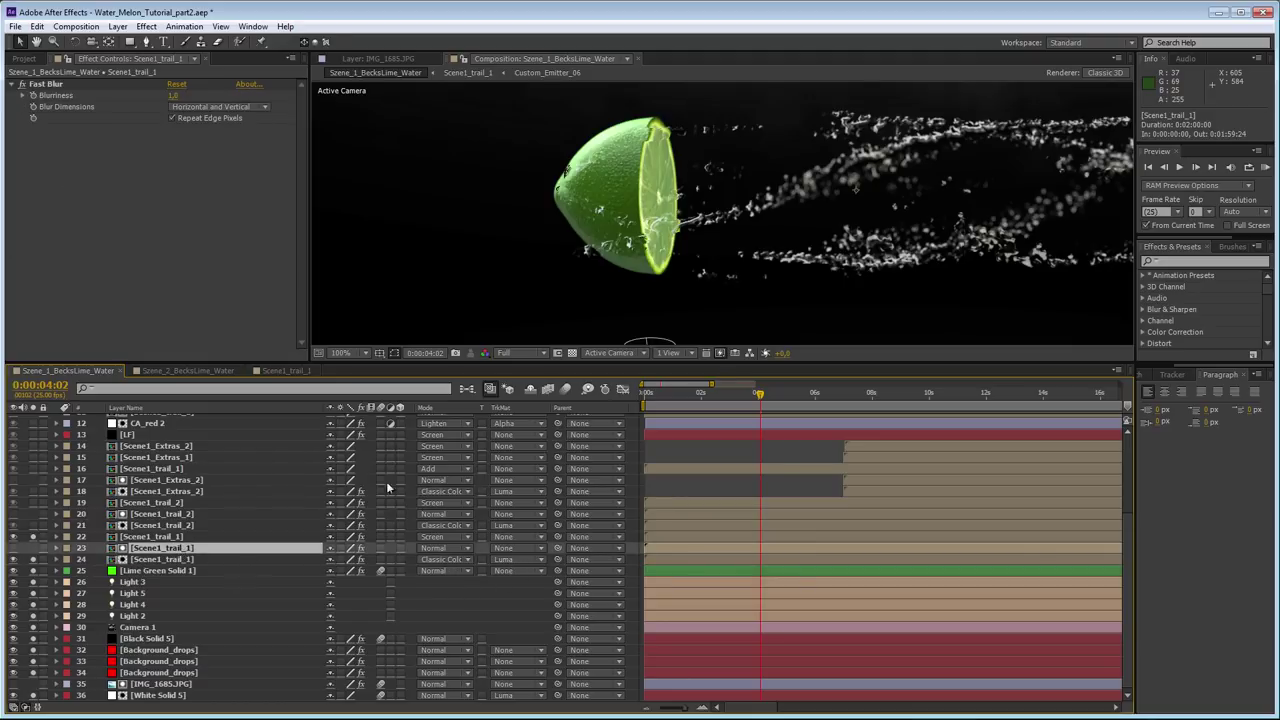
click(400, 559)
click(440, 559)
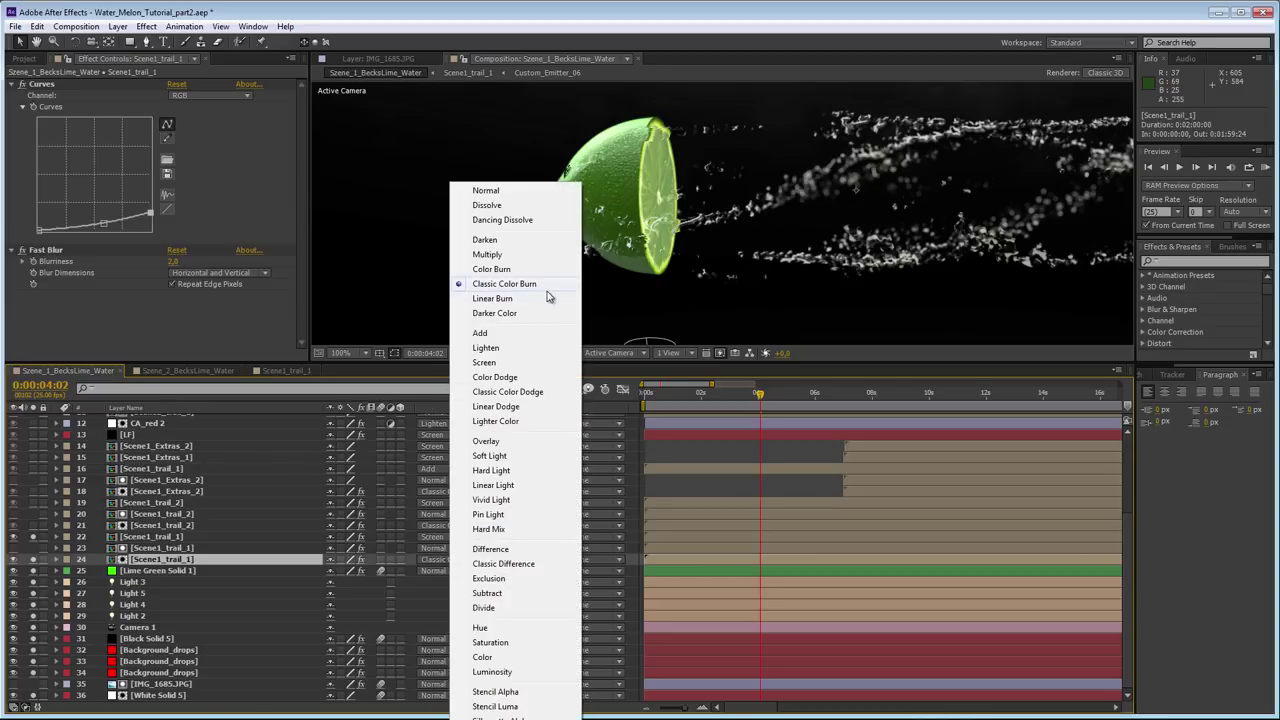
key(Escape)
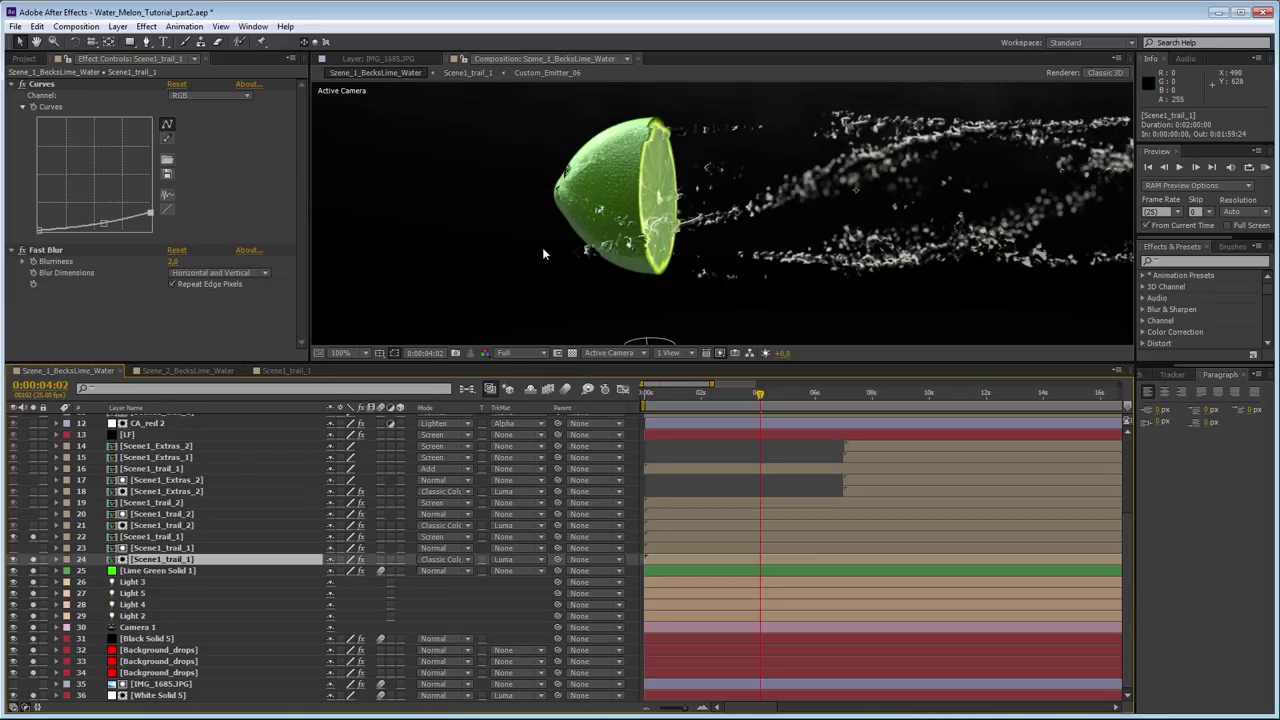
key(period)
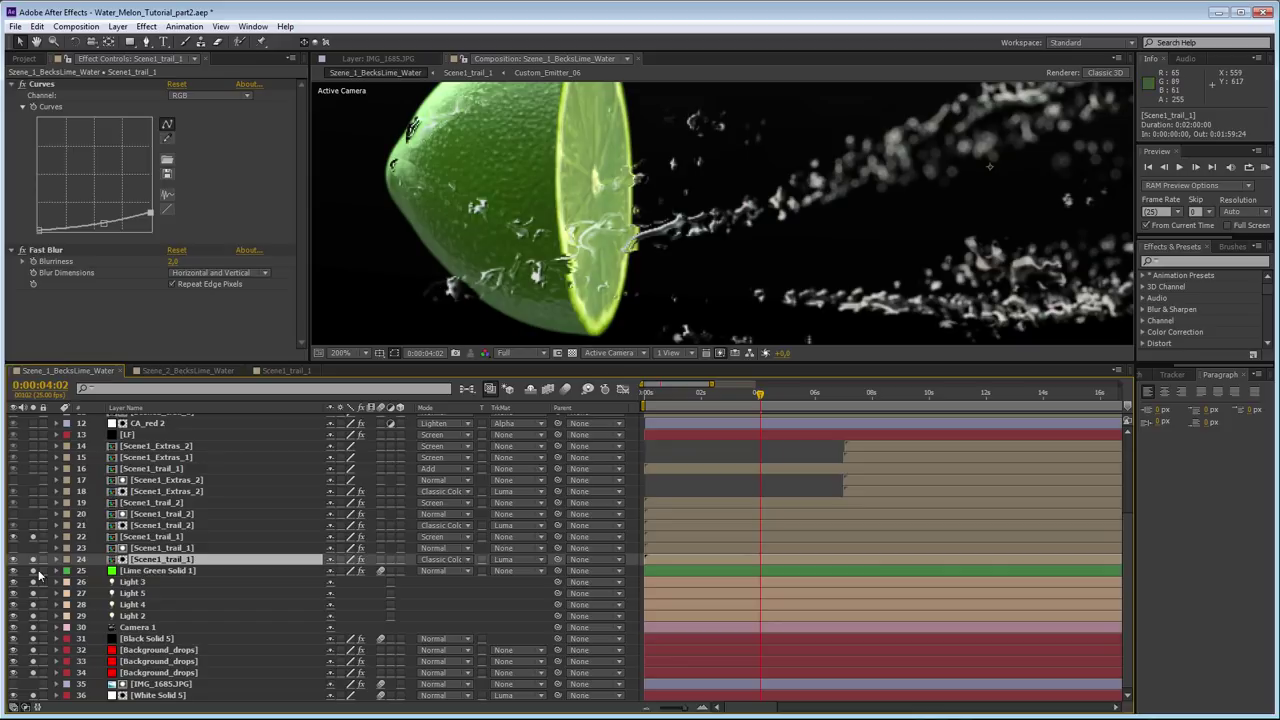
click(178, 526)
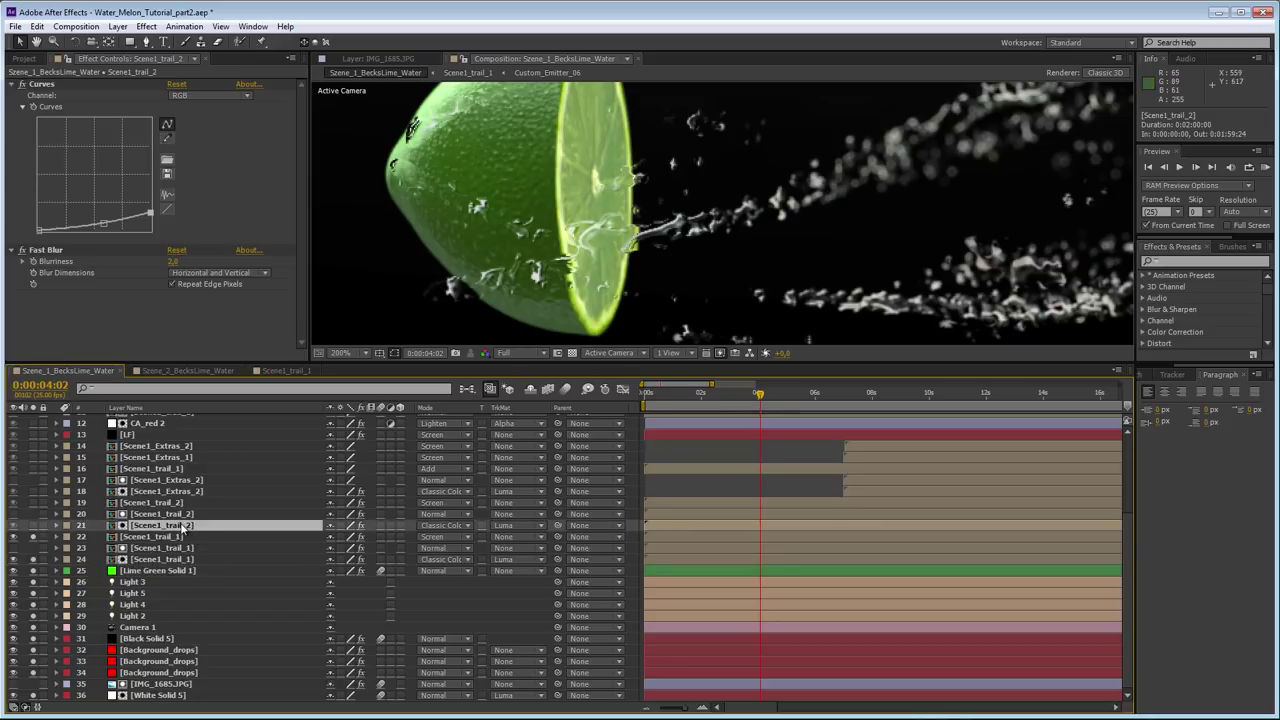
- Inspect the Scene1_trail_2 precomp, then return and turn on its splash layer in Szene_1_BecksLime_Water
double_click(182, 528)
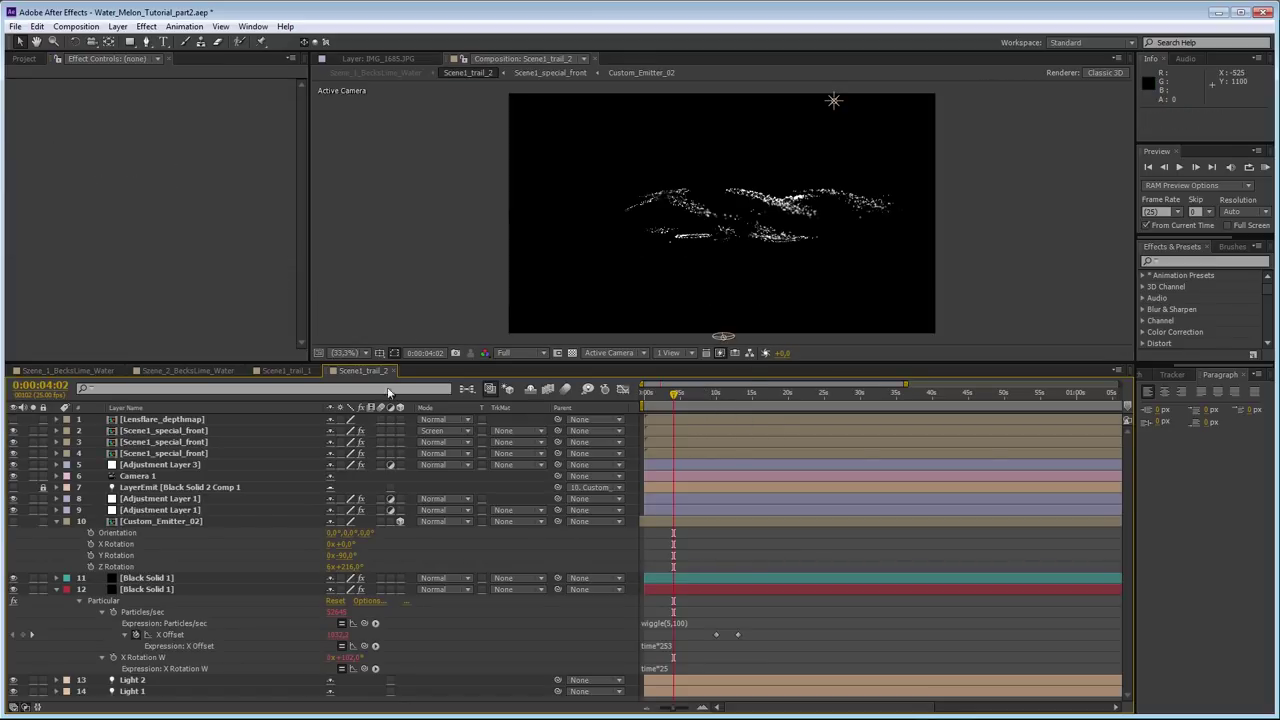
click(468, 390)
click(355, 391)
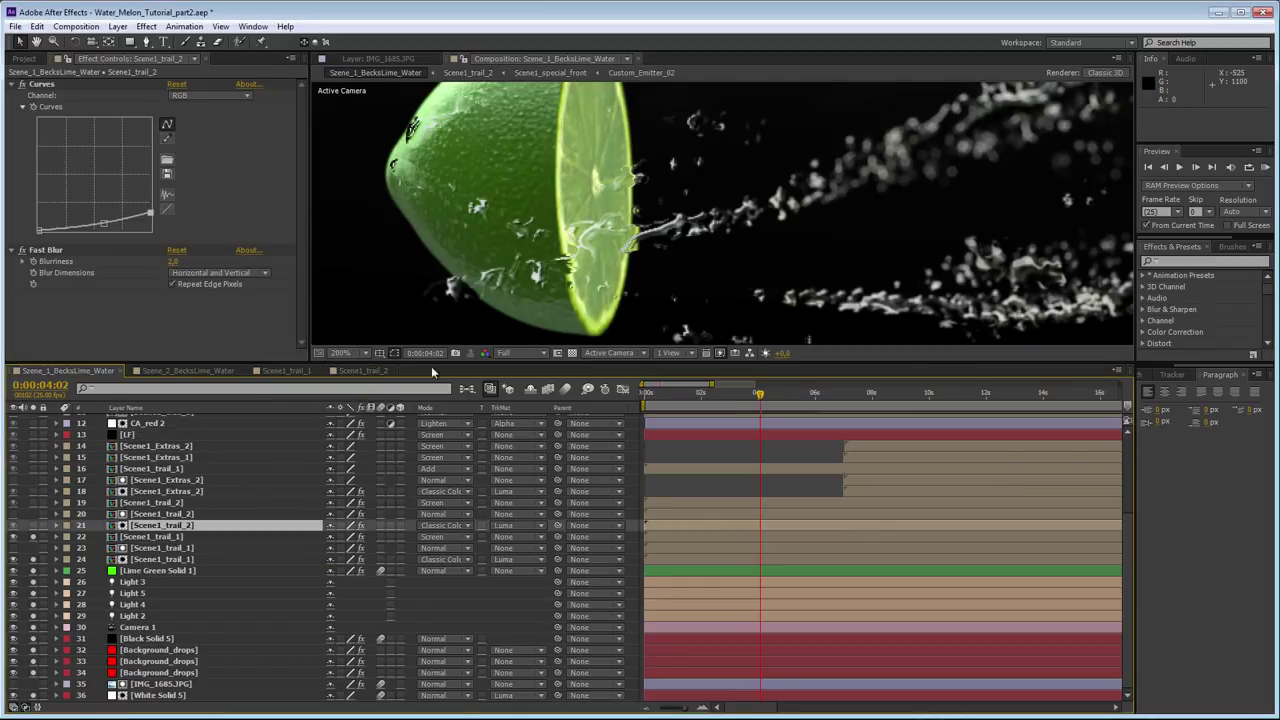
click(33, 530)
scroll(714, 193, down, 1)
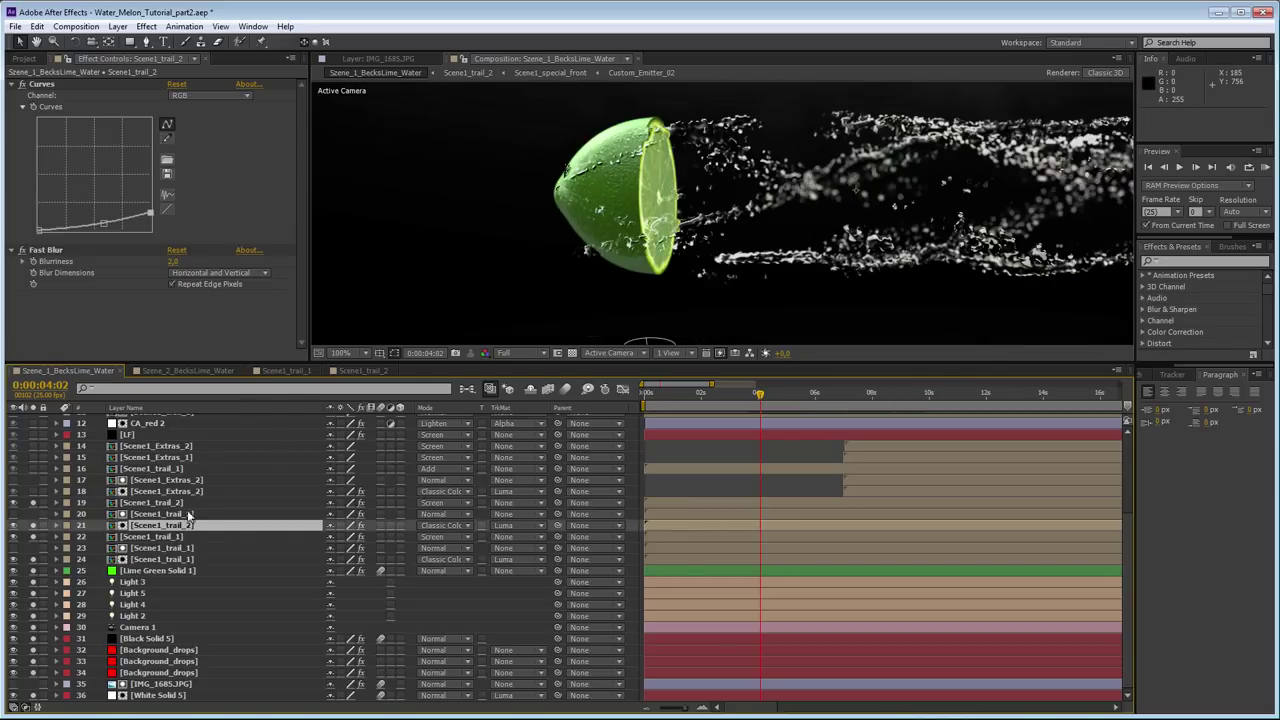
- Show Opacity for layers 21 and 24 and set layer 21's Opacity to 40%
click(158, 561)
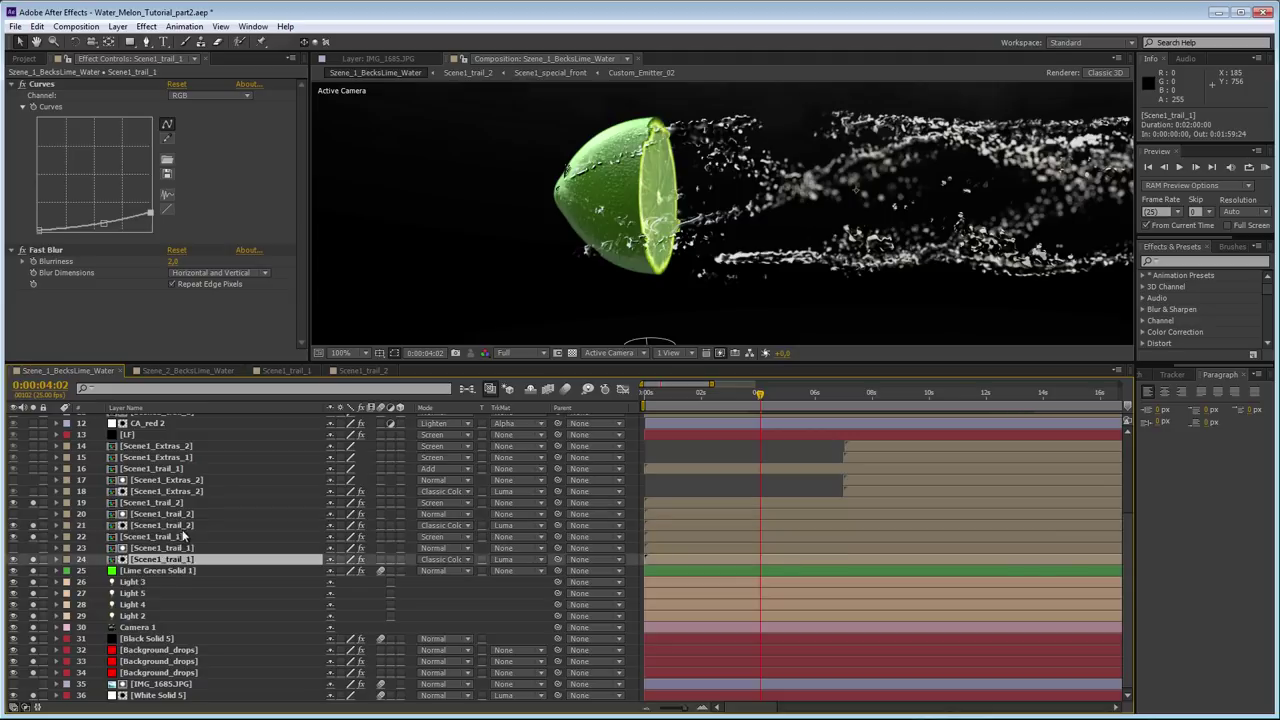
ctrl+click(185, 527)
key(t)
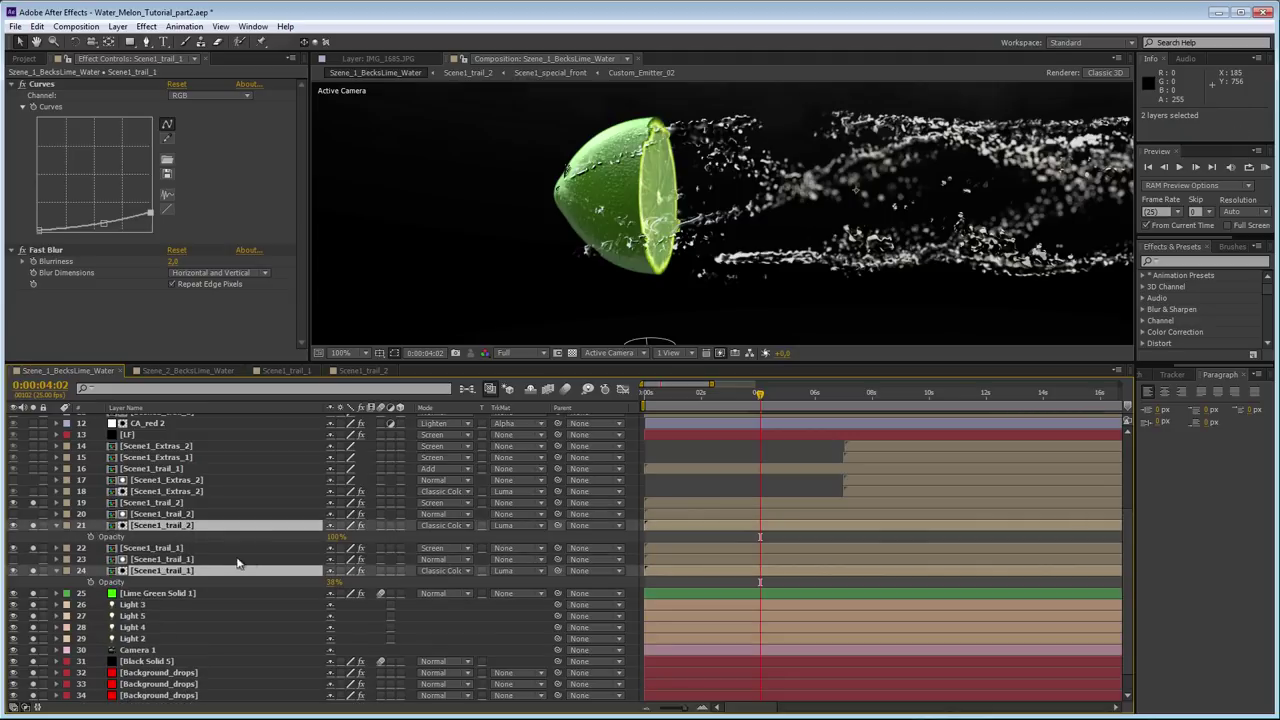
click(320, 537)
click(336, 537)
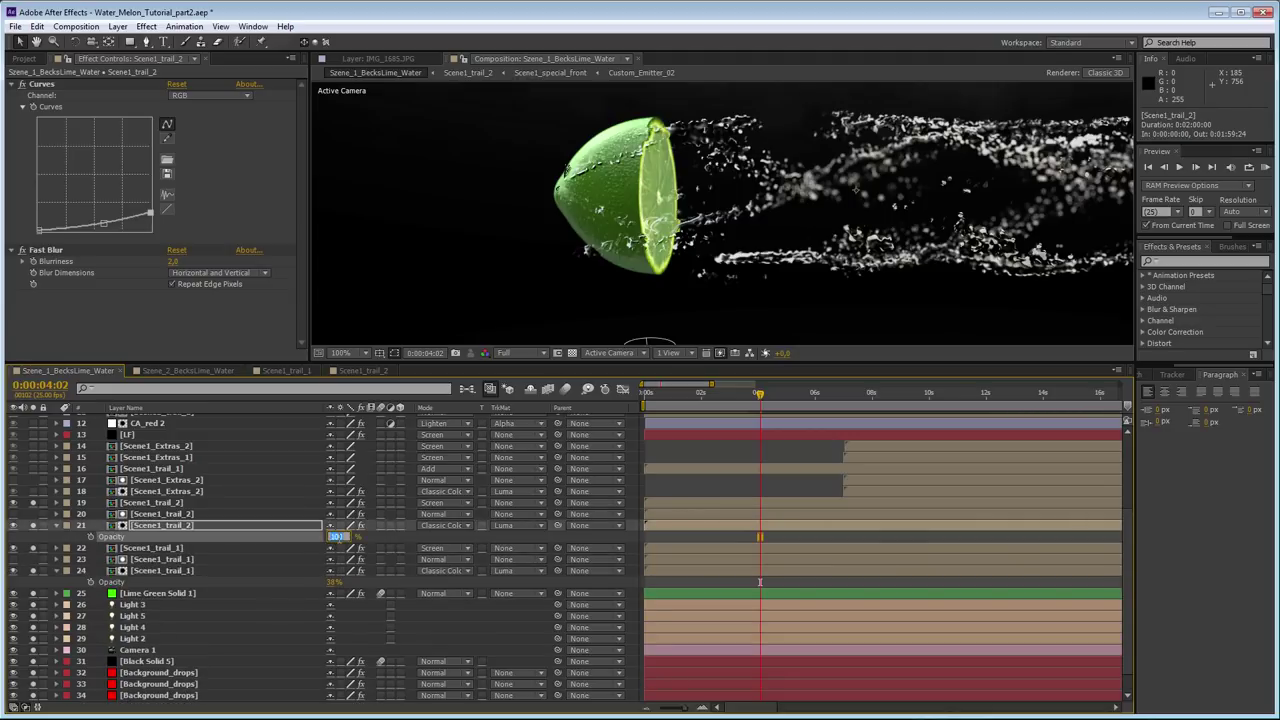
text(40)
key(Return)
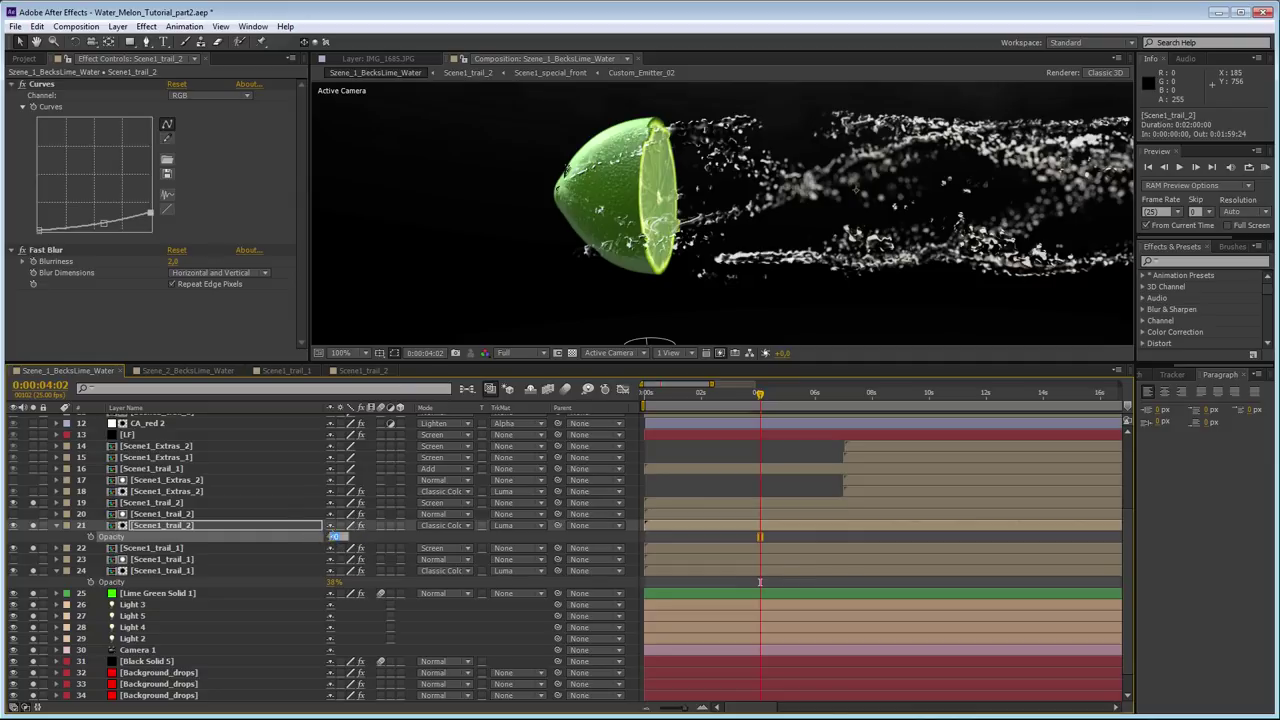
click(389, 537)
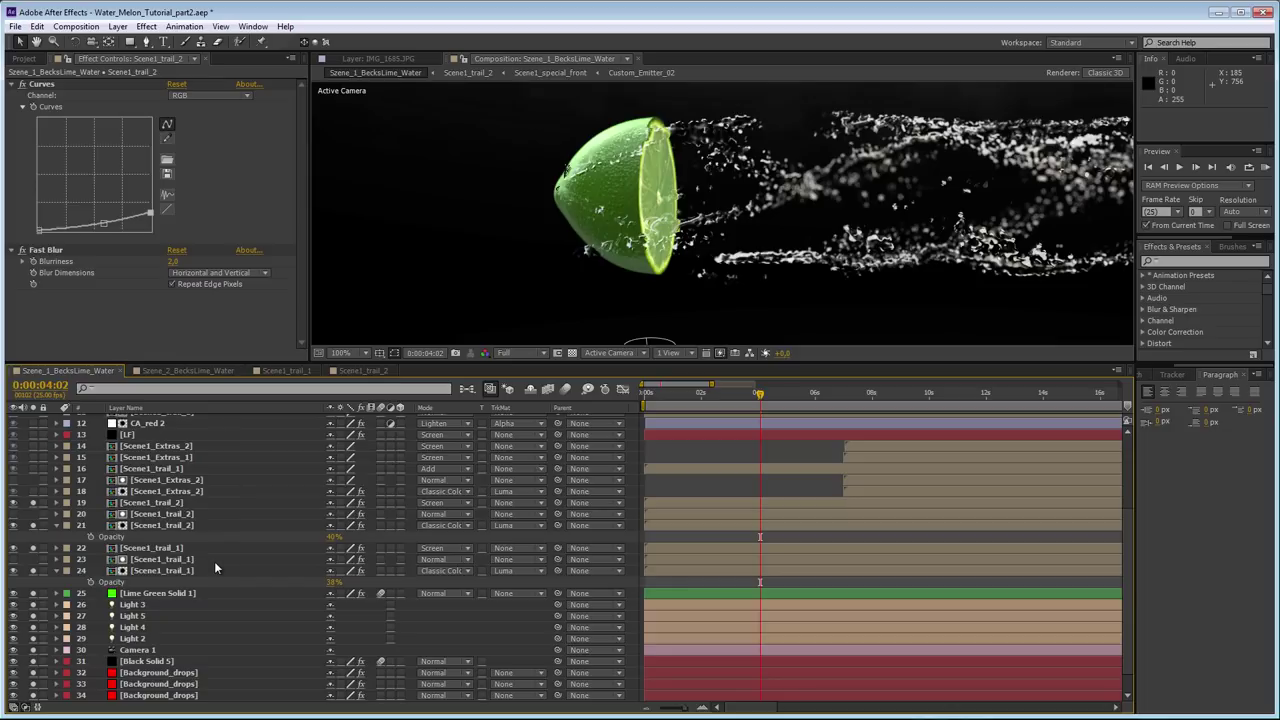
click(161, 503)
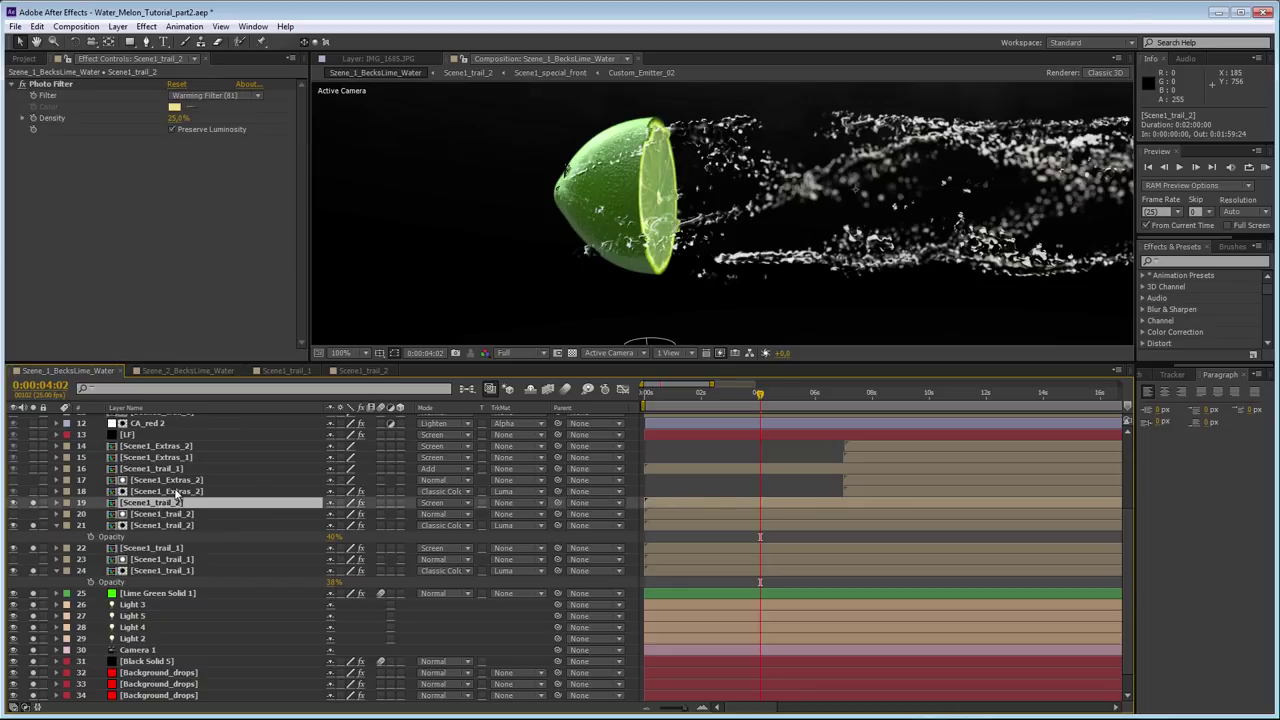
click(180, 491)
double_click(177, 492)
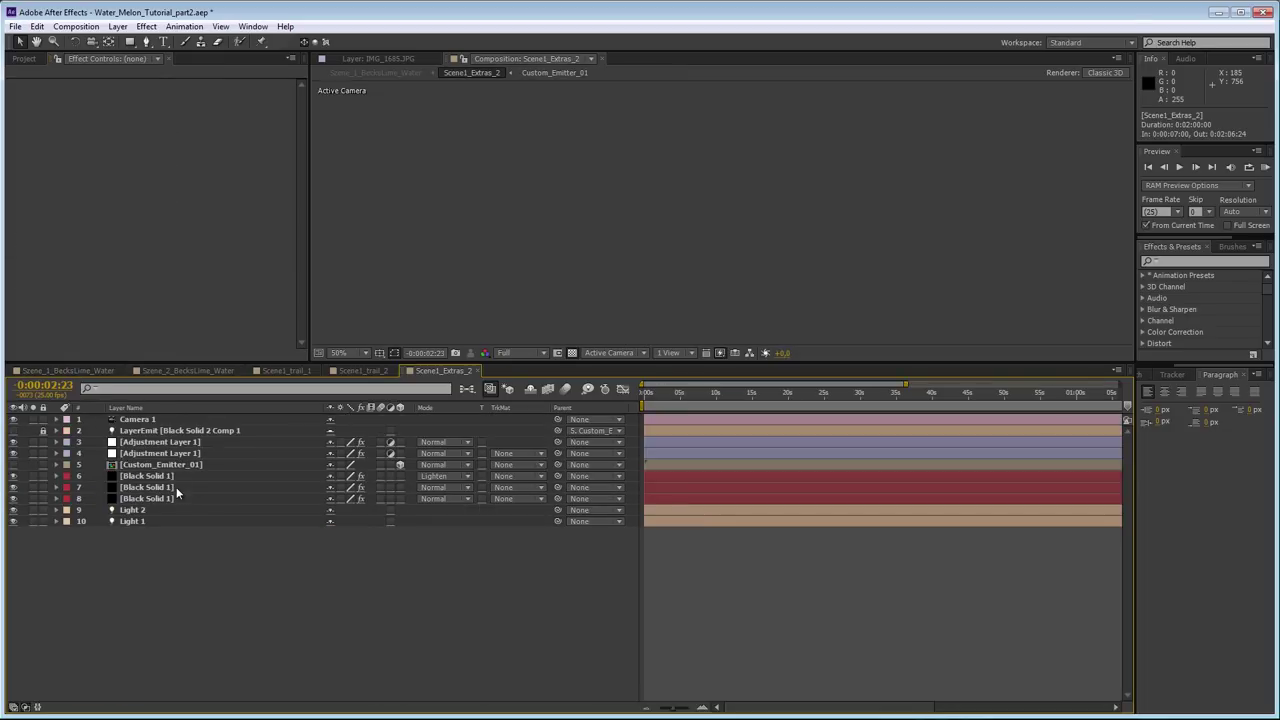
click(697, 392)
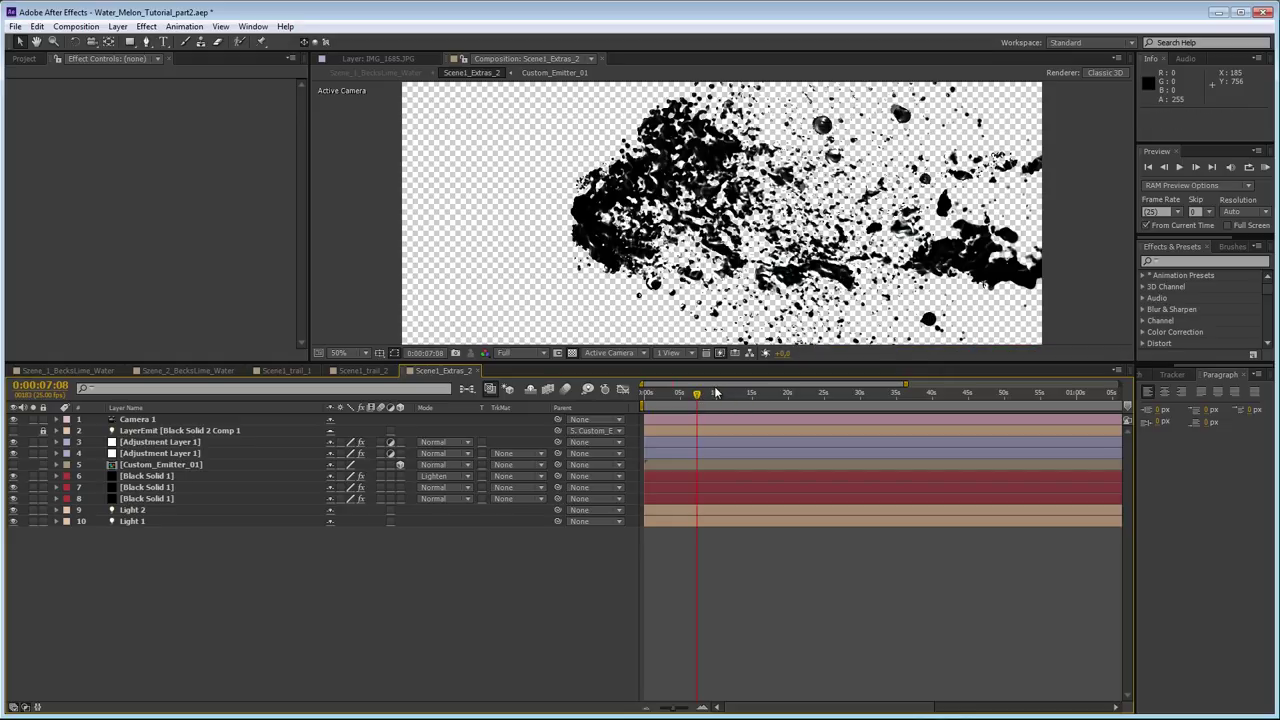
click(572, 352)
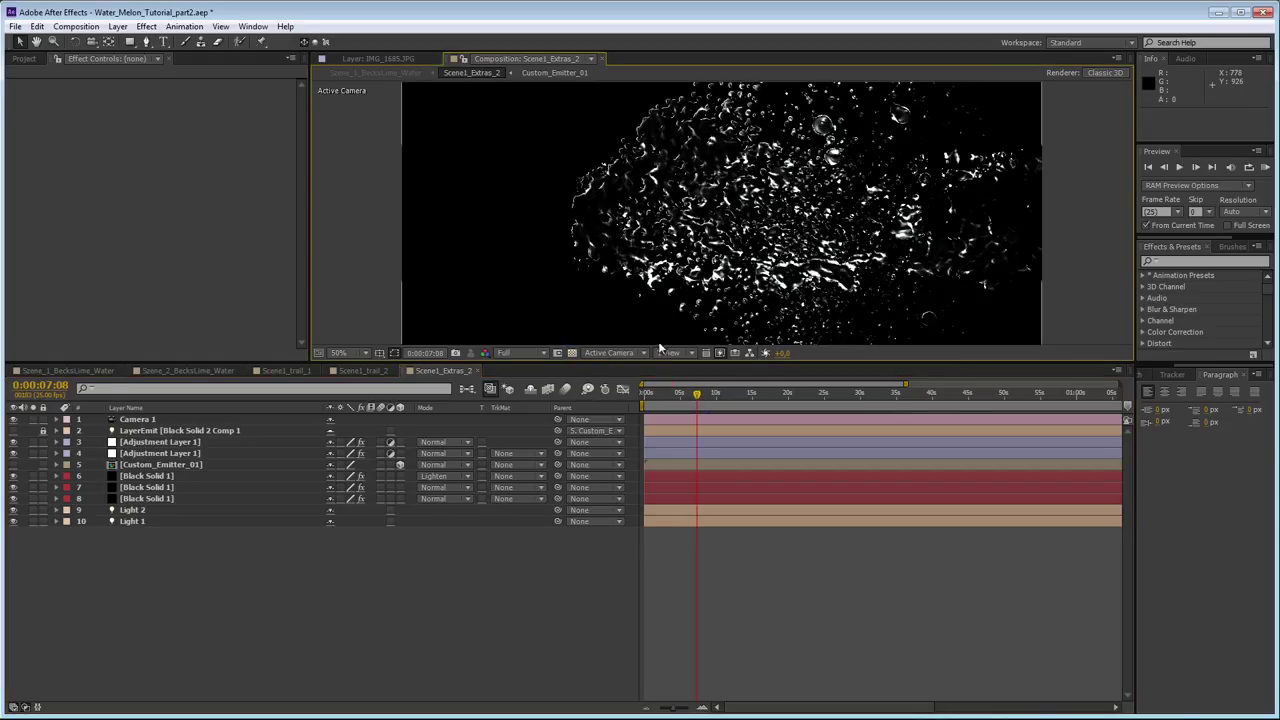
click(701, 394)
click(741, 393)
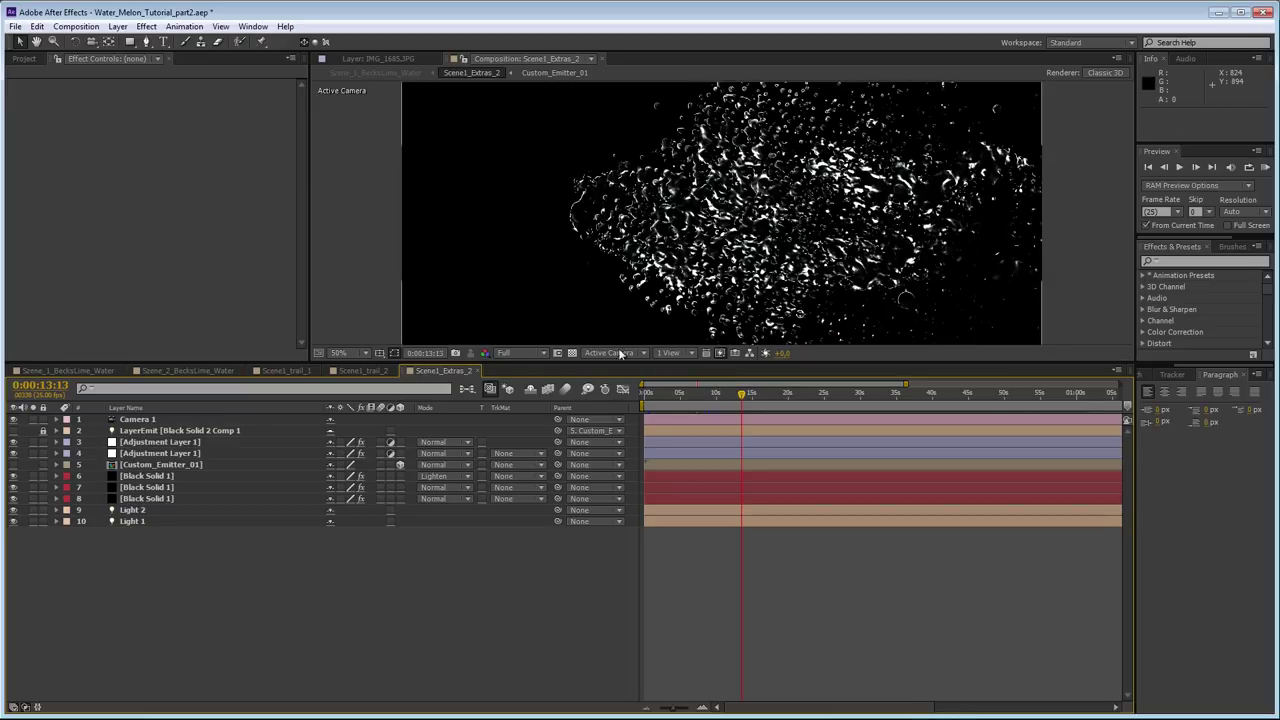
click(466, 389)
click(415, 370)
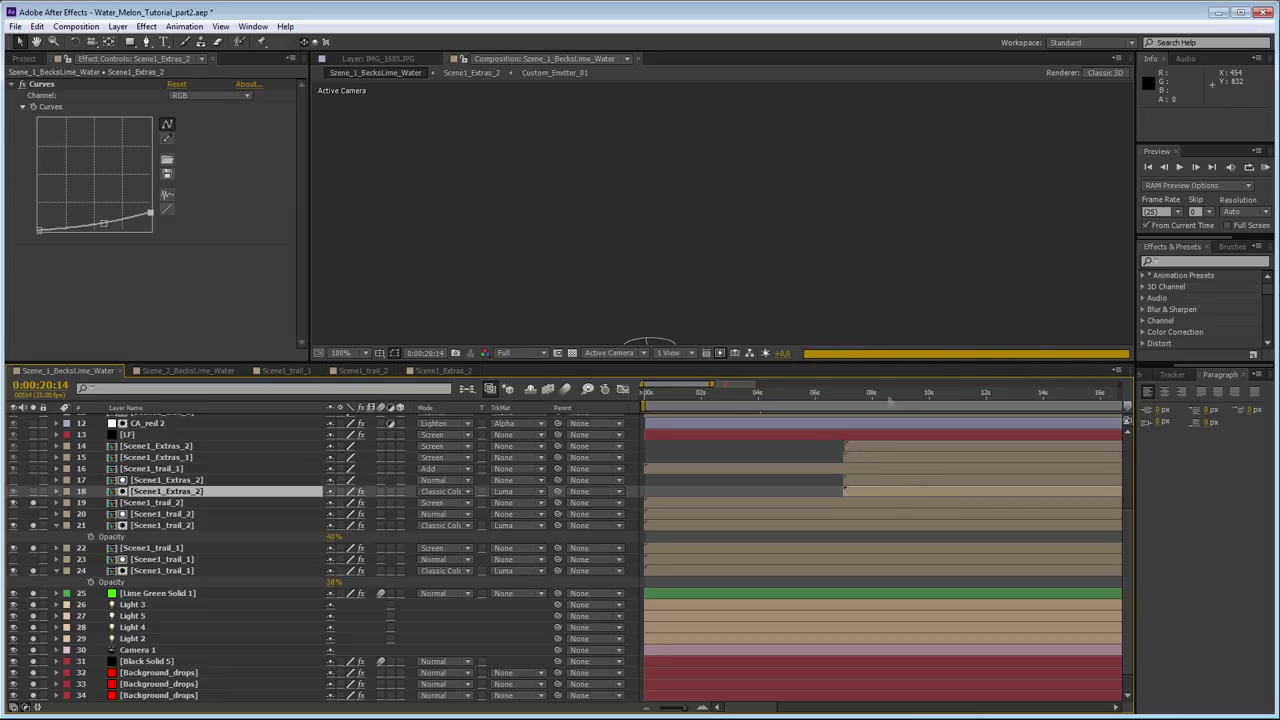
- Preview at Half resolution and 100% magnification, jump to 0:00:08:17, and open the Scene1_Extras_2 precomp
click(543, 354)
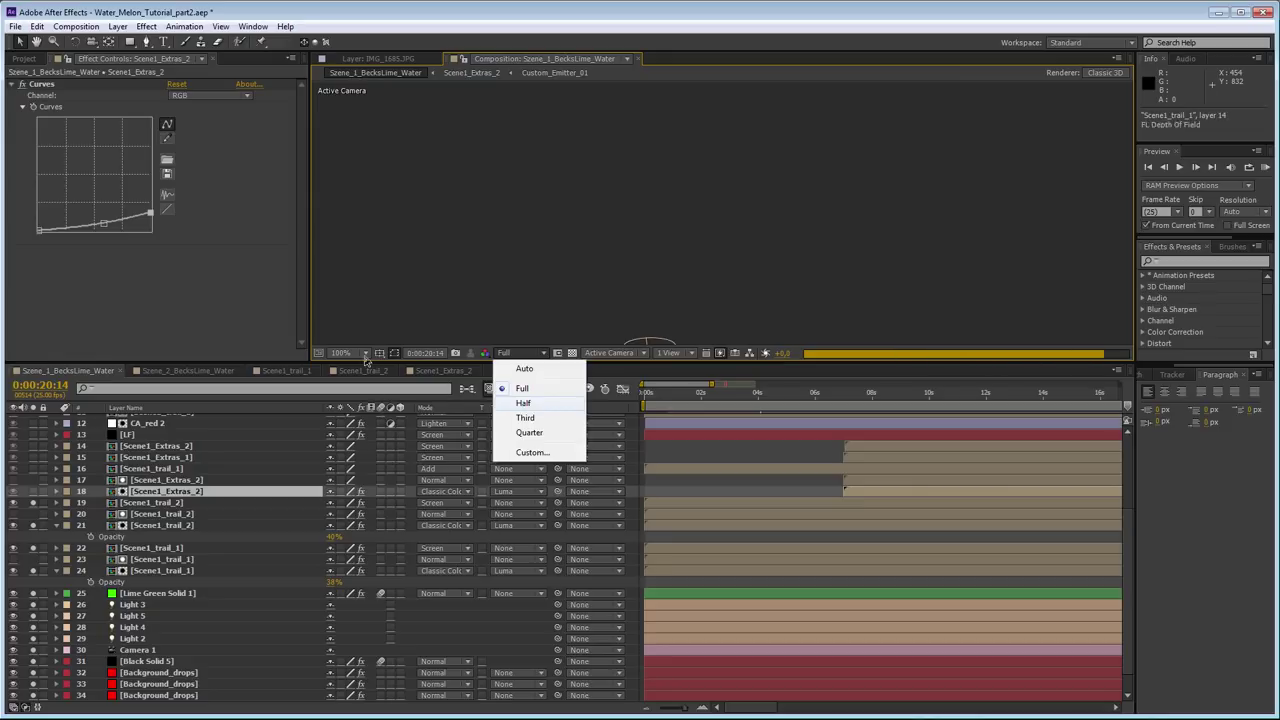
click(523, 403)
click(355, 353)
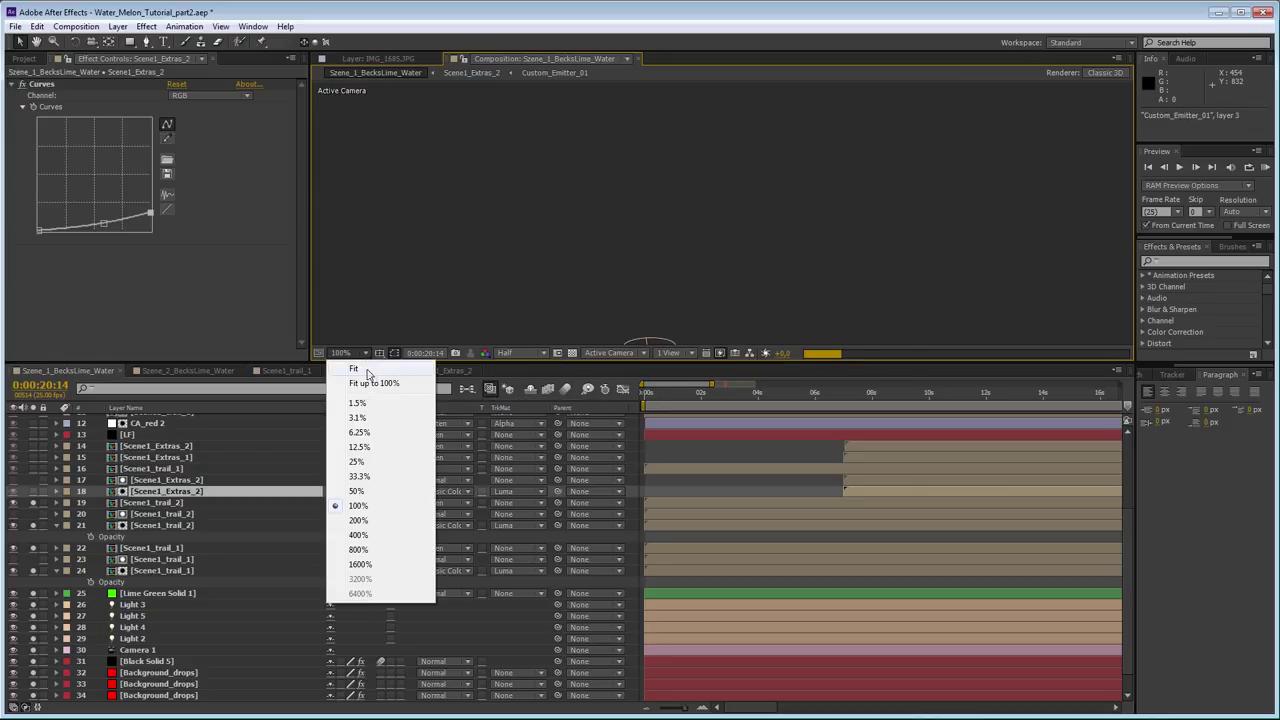
click(280, 398)
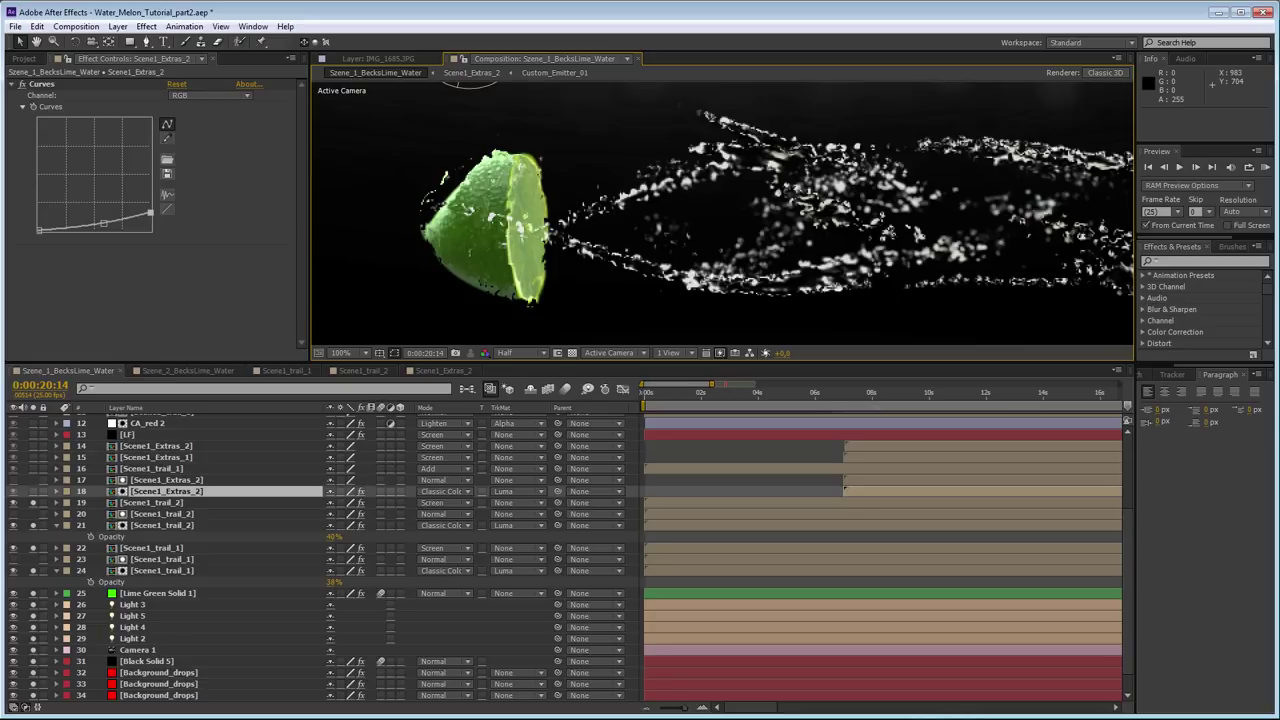
click(891, 392)
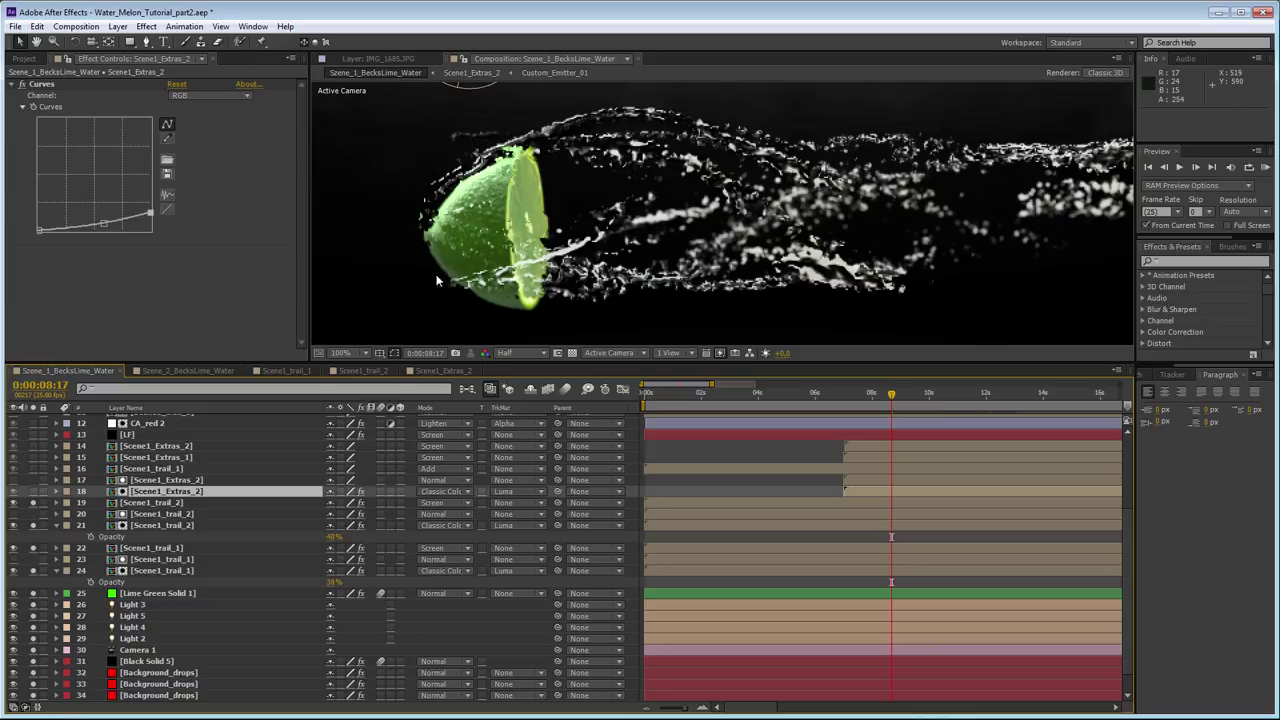
double_click(198, 491)
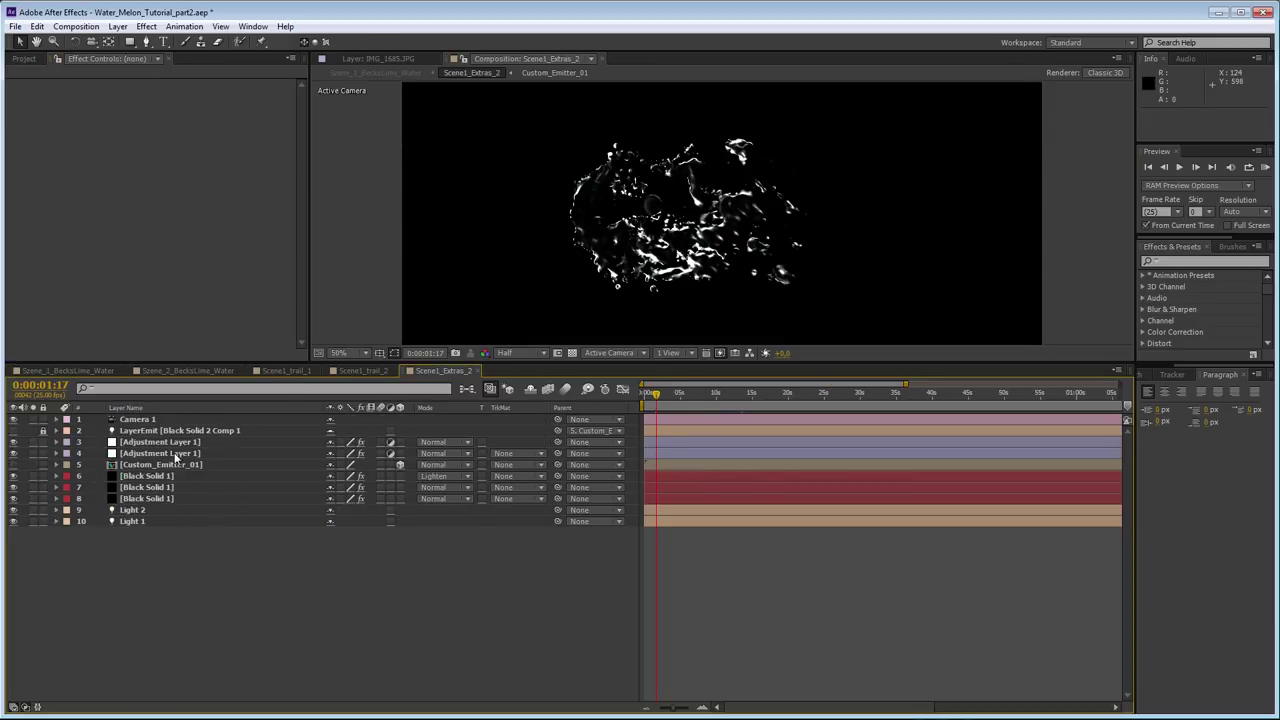
- Return to Scene_1_BecksLime_Water via the flowchart and toggle layer 16 Scene1_trail_1's switch to brighten the trail
click(466, 390)
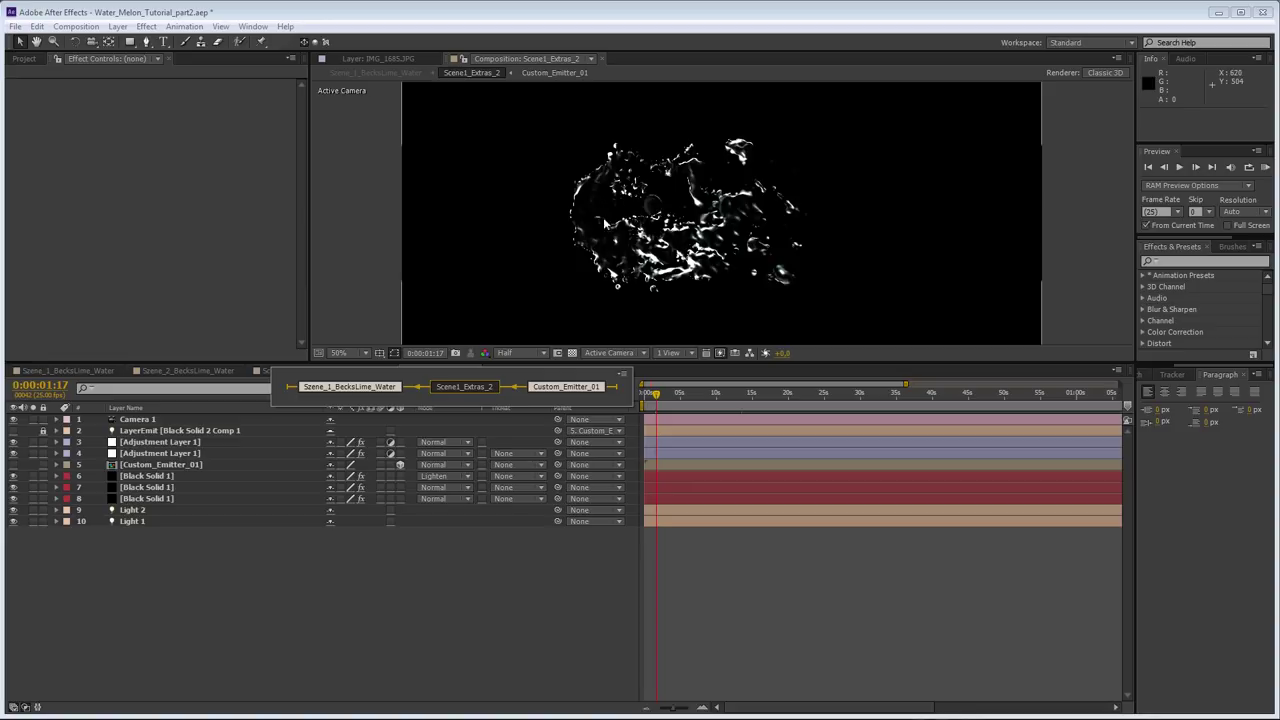
click(375, 387)
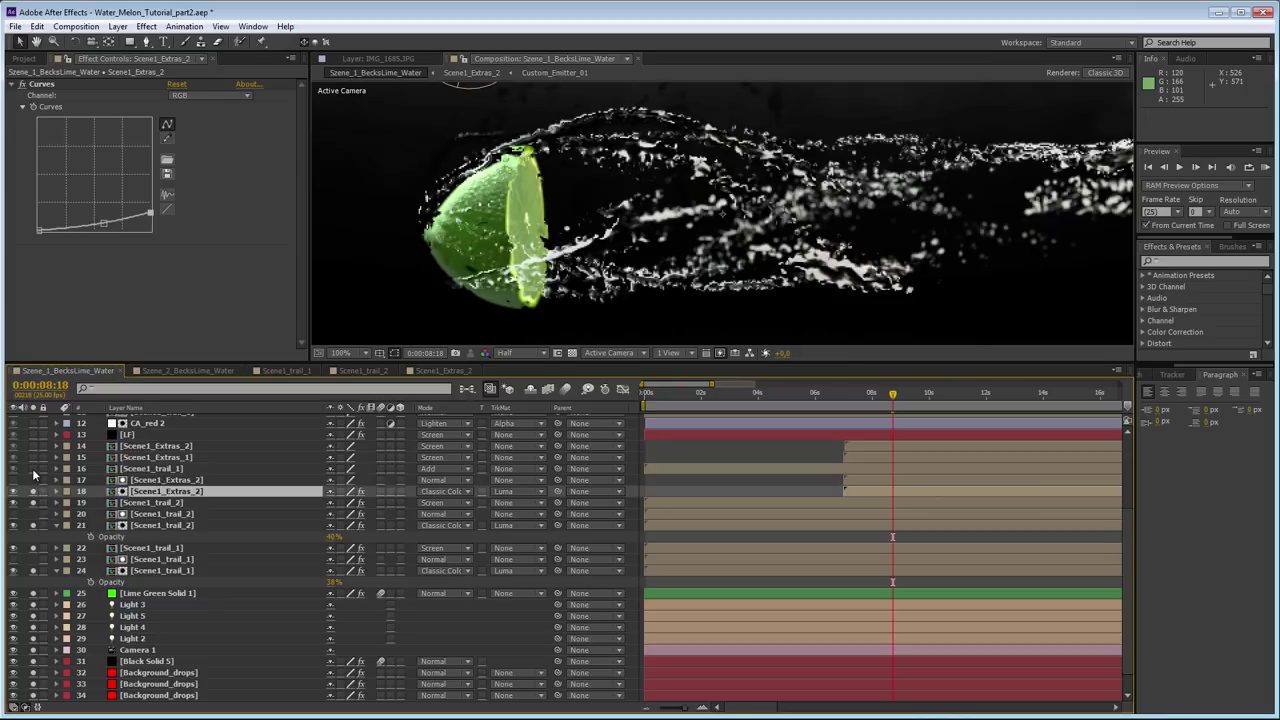
click(33, 469)
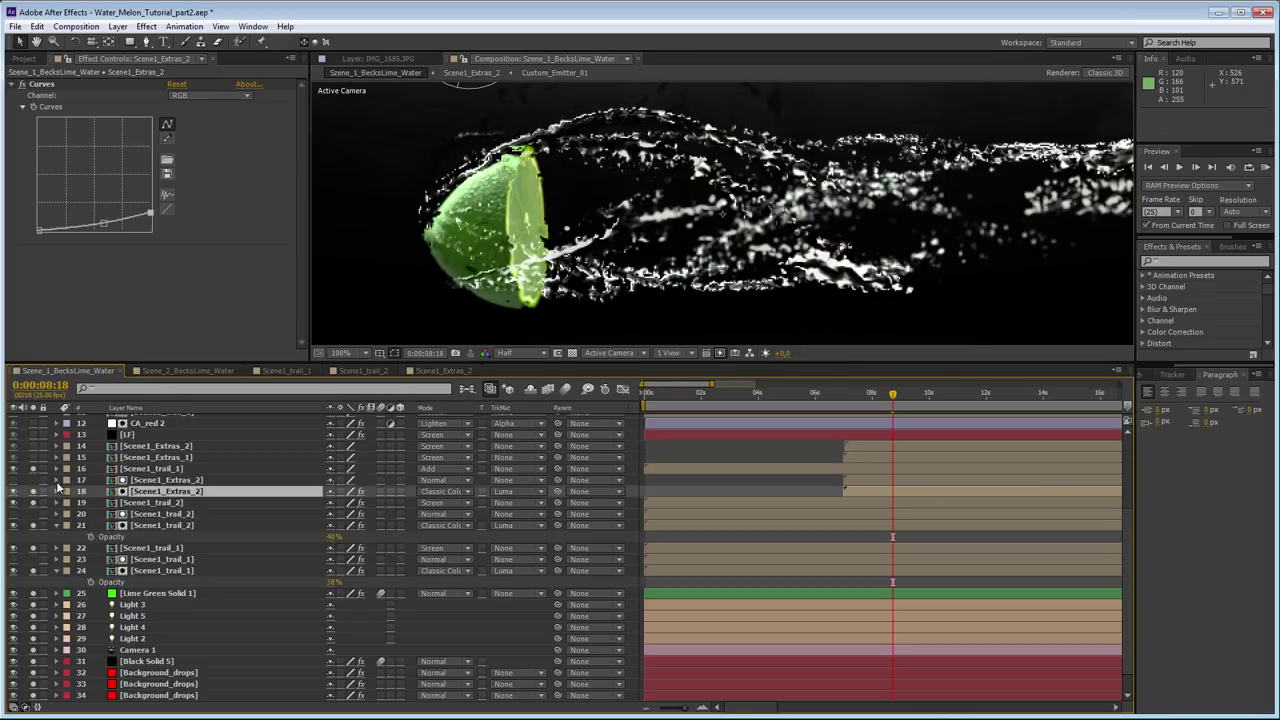
- Inspect the Photo Filter and Curves effects on the Scene1_trail and Scene1_Extras layers
click(165, 504)
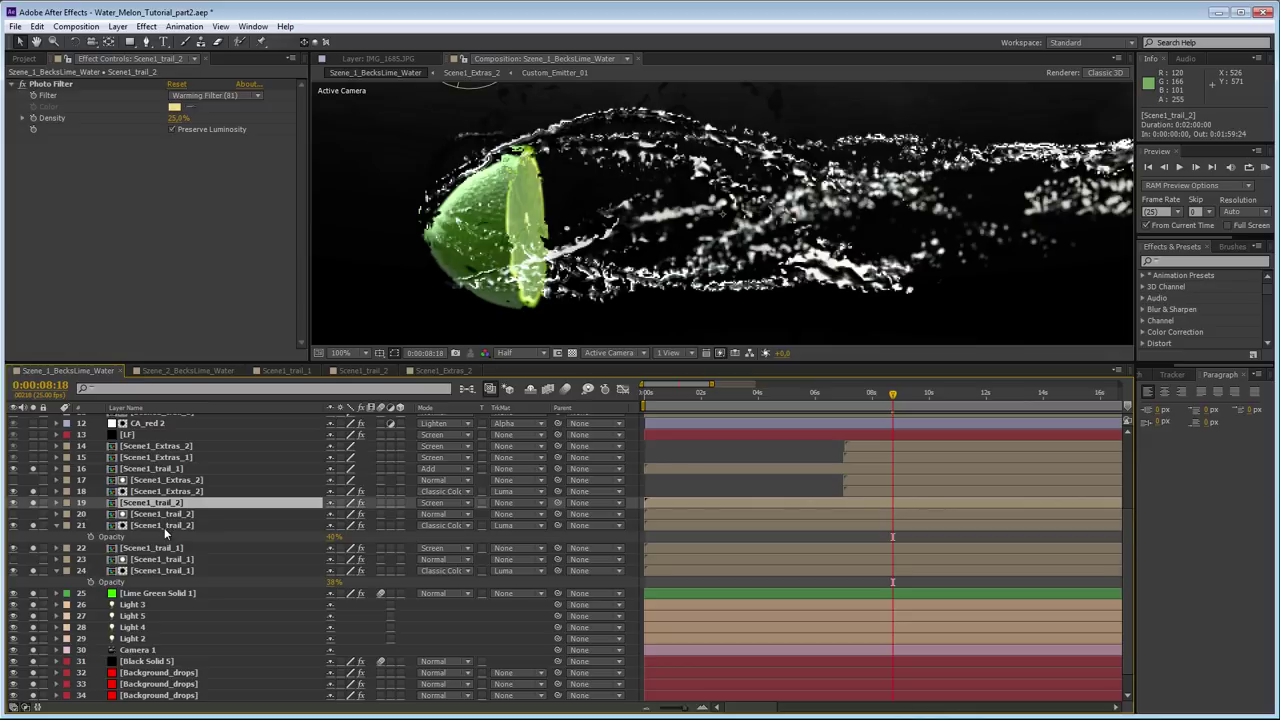
click(170, 525)
click(176, 469)
click(170, 492)
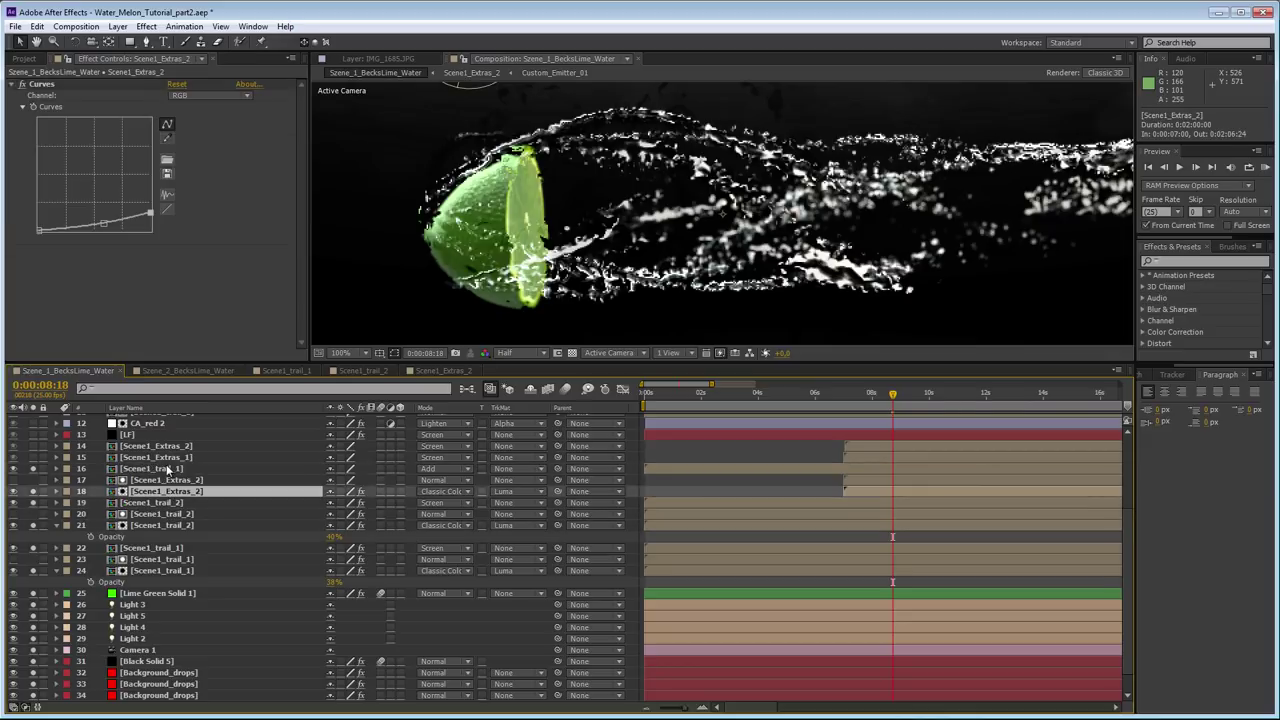
click(170, 469)
click(170, 457)
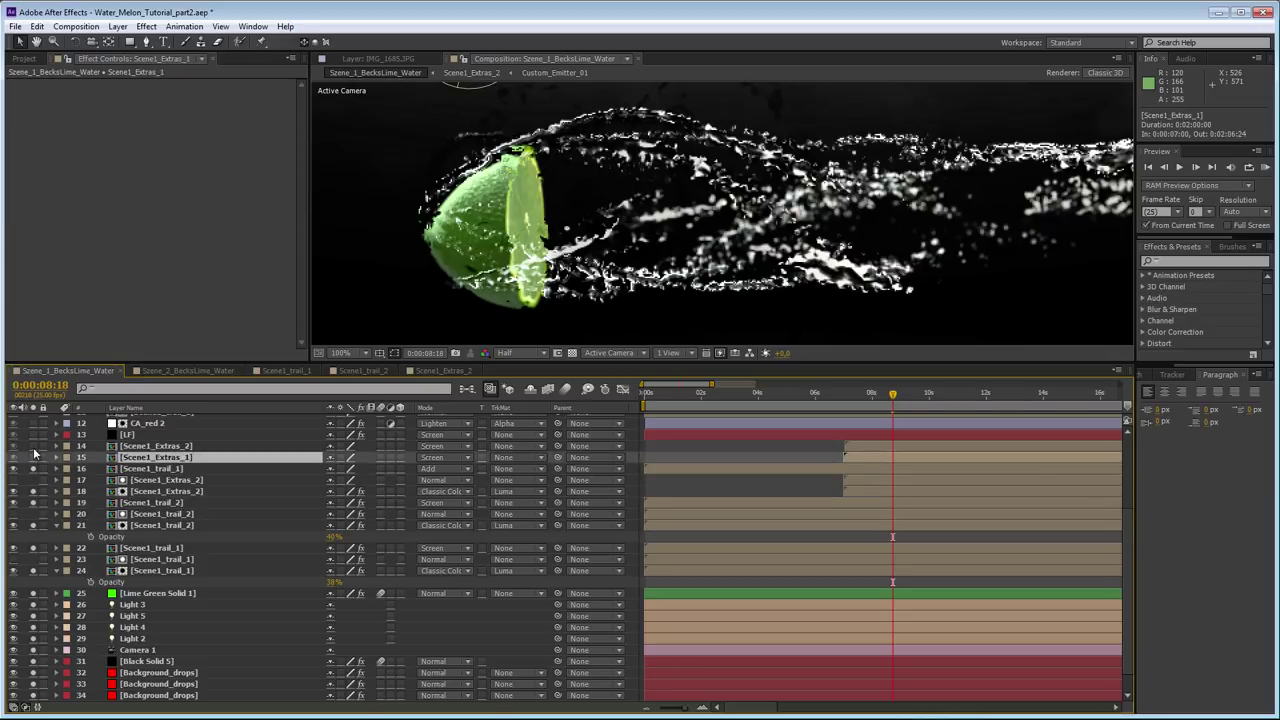
- Solo Scene1_Extras_1 and Scene1_Extras_2 in turn to compare each one's splash contribution
click(34, 457)
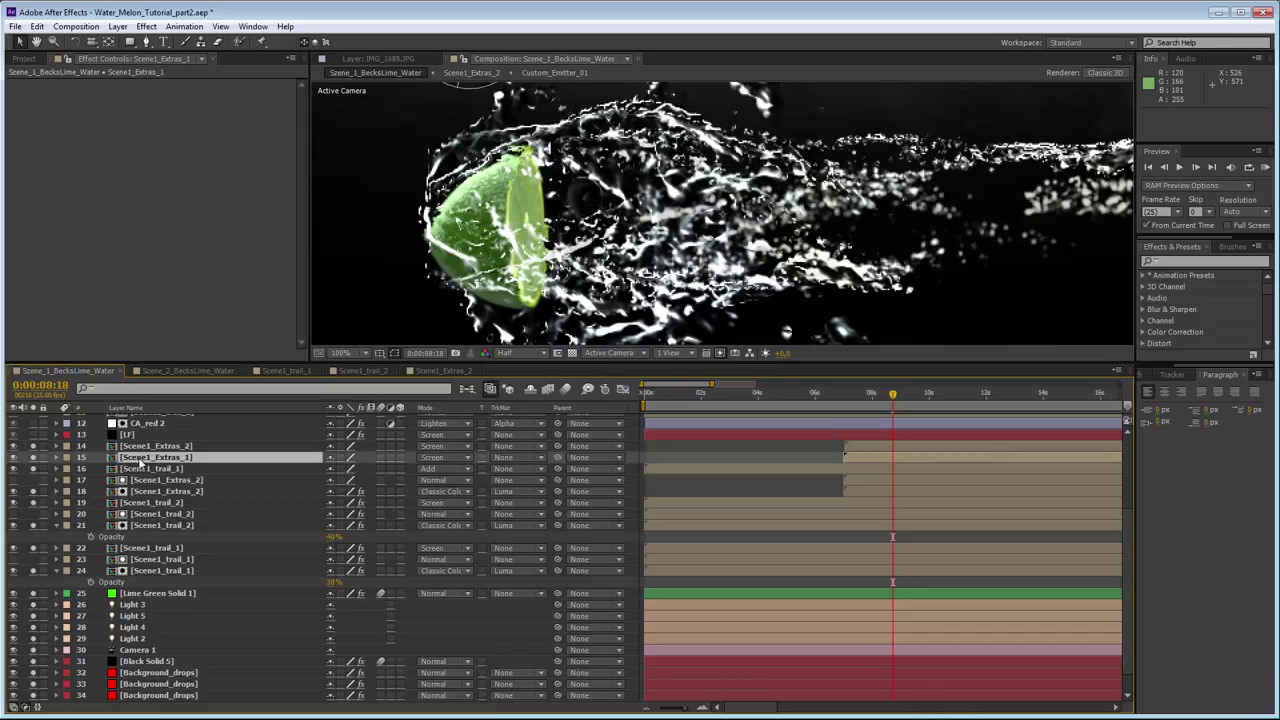
scroll(163, 466, up, 1)
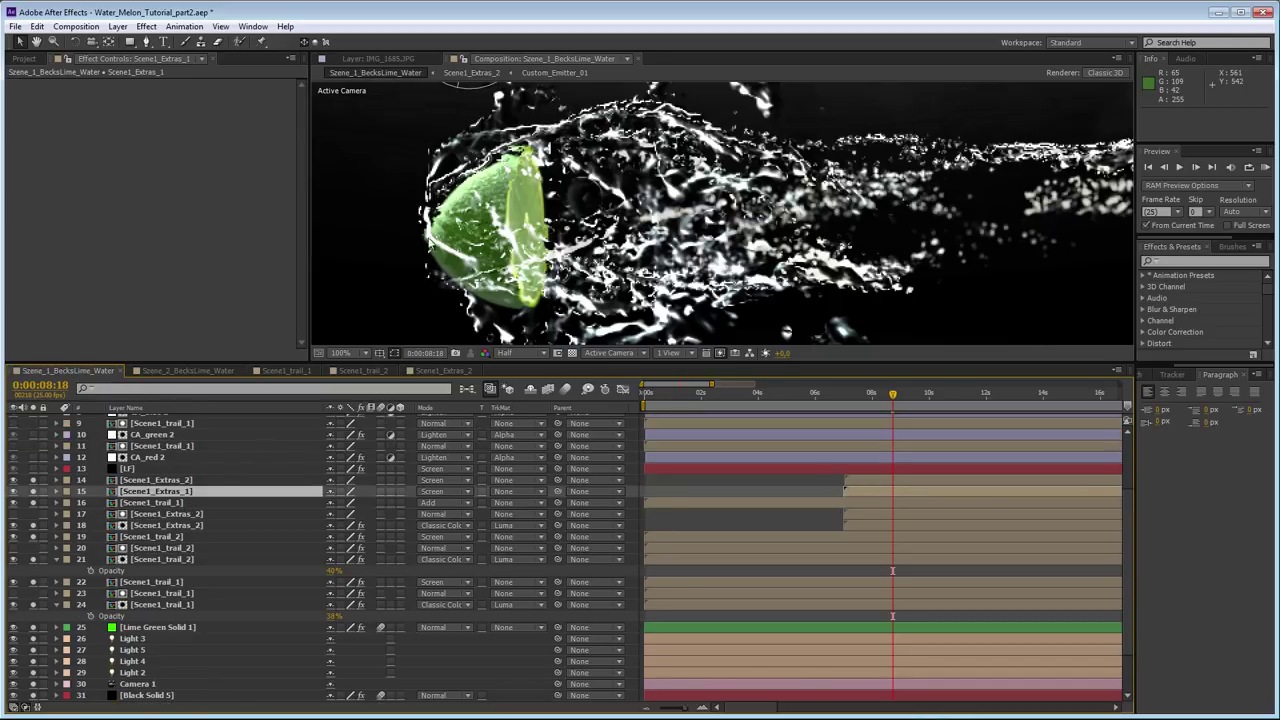
click(33, 491)
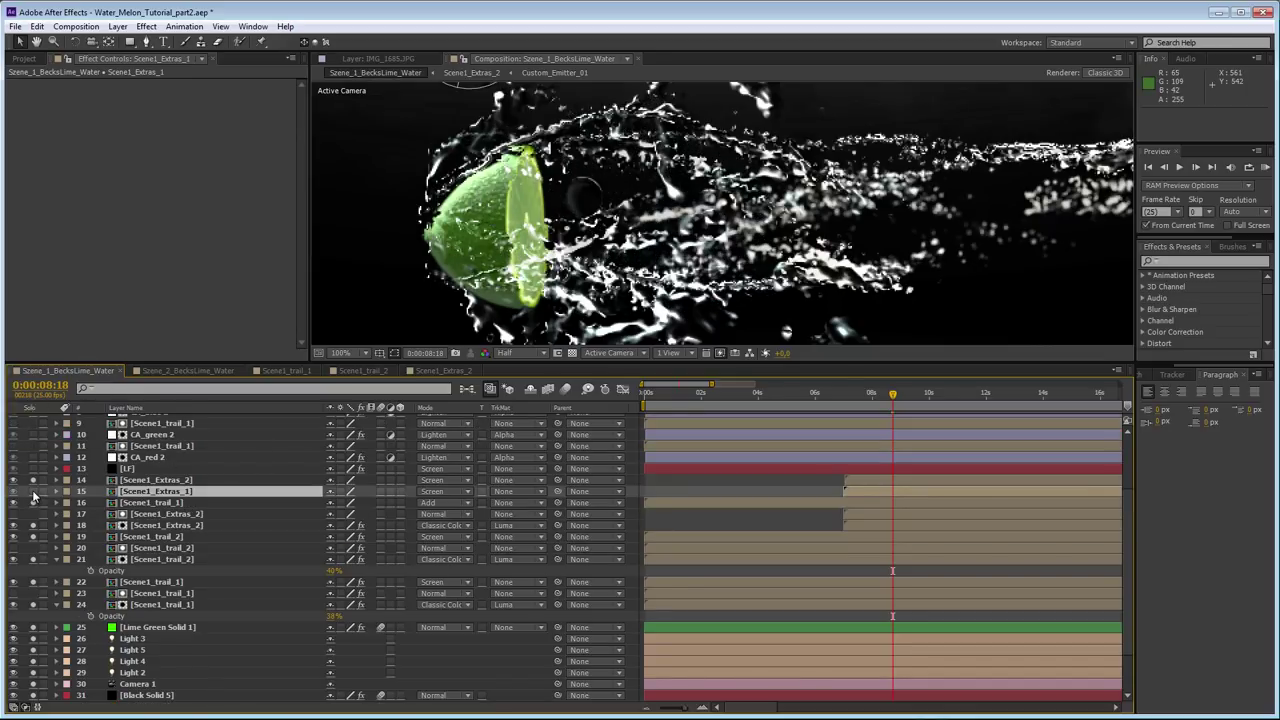
click(33, 494)
click(34, 480)
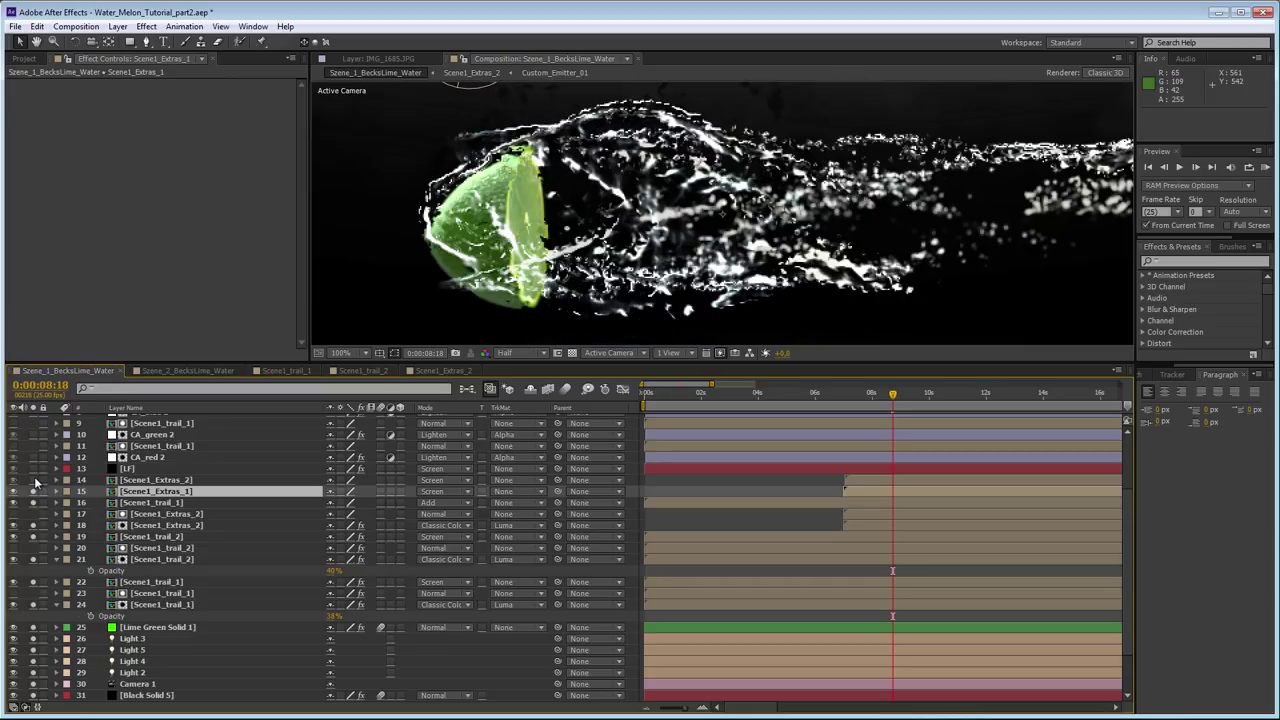
click(34, 480)
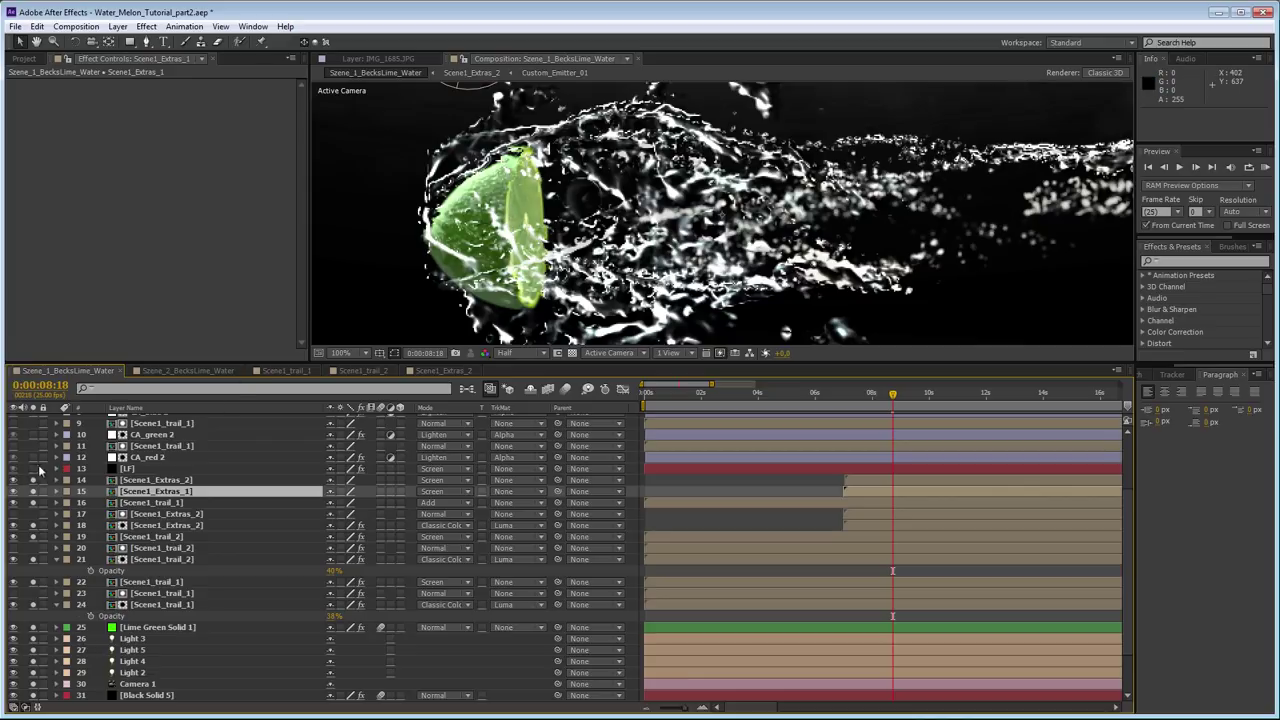
click(140, 469)
- Show the LF layer's Optical Flares settings and reframe the viewer to see the flare over the lime
click(35, 469)
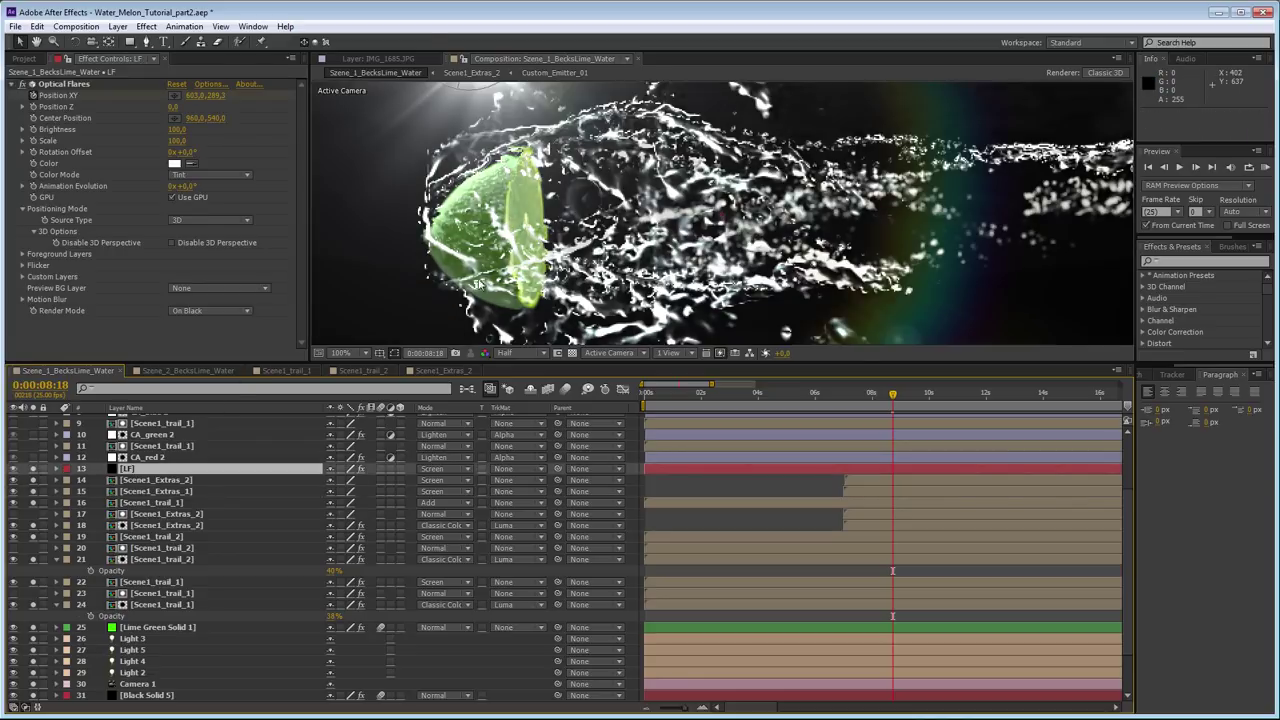
scroll(537, 242, down, 2)
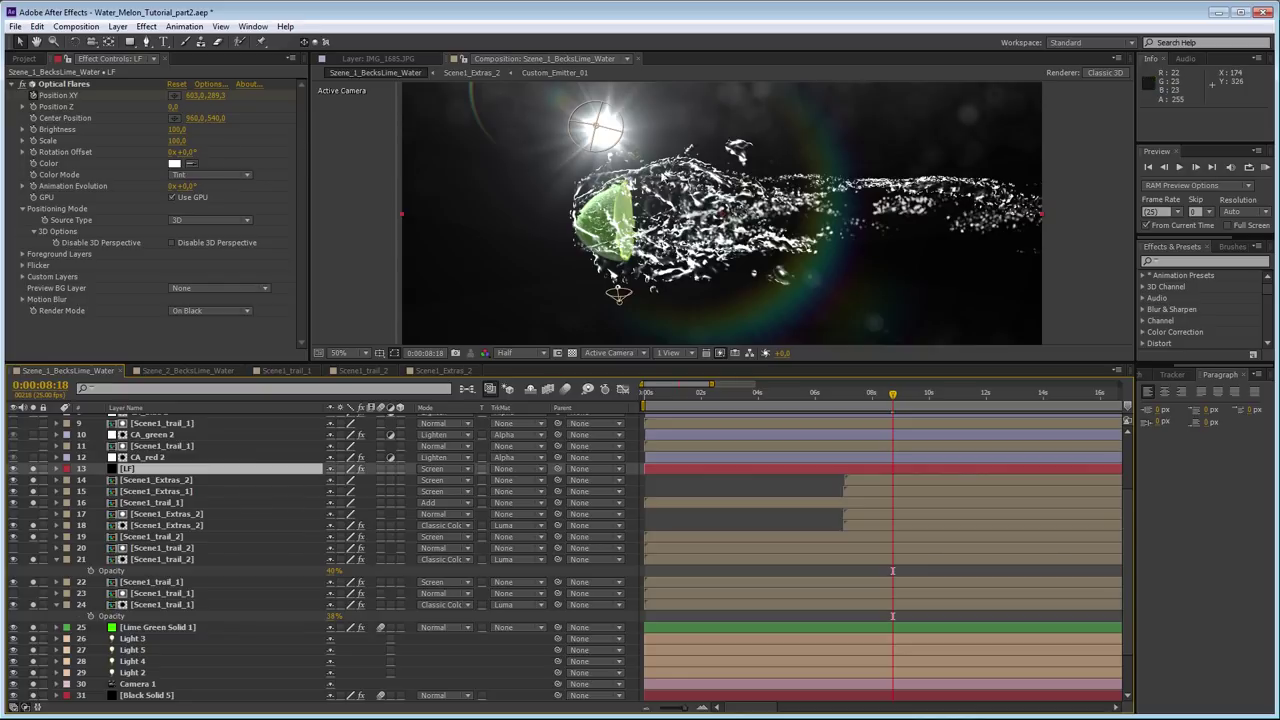
drag(782, 200, 733, 190)
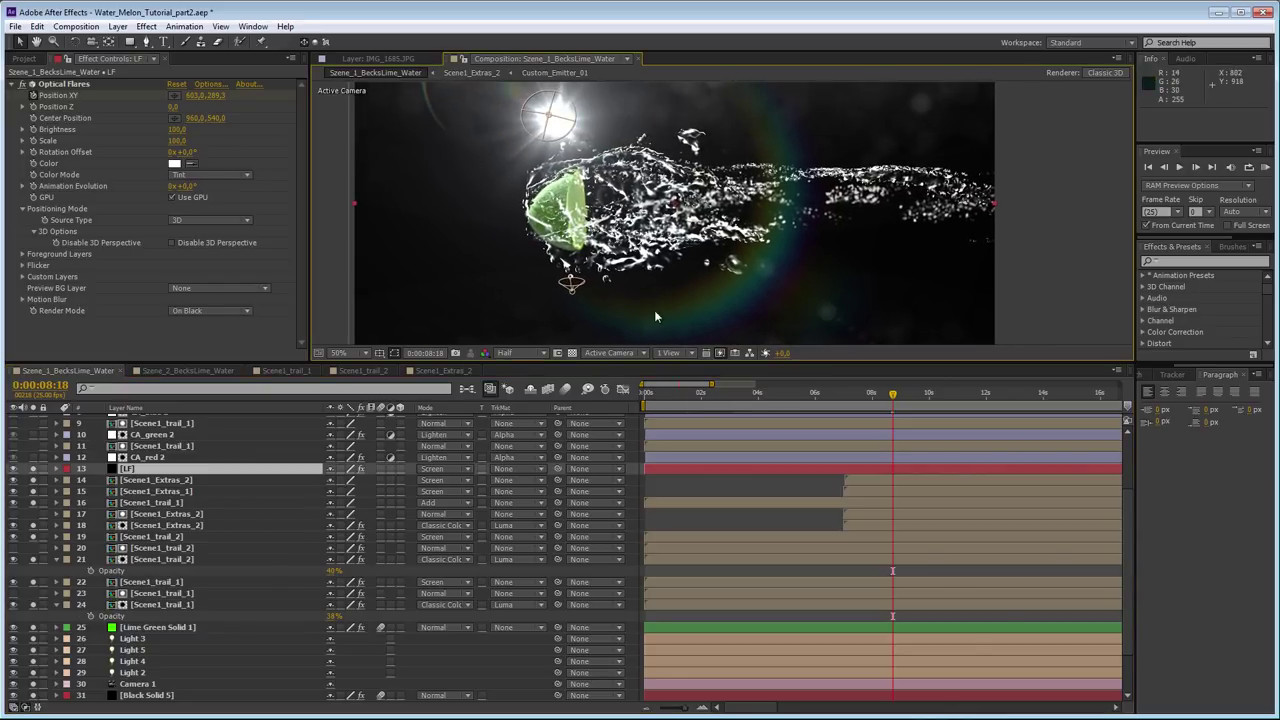
scroll(573, 264, up, 2)
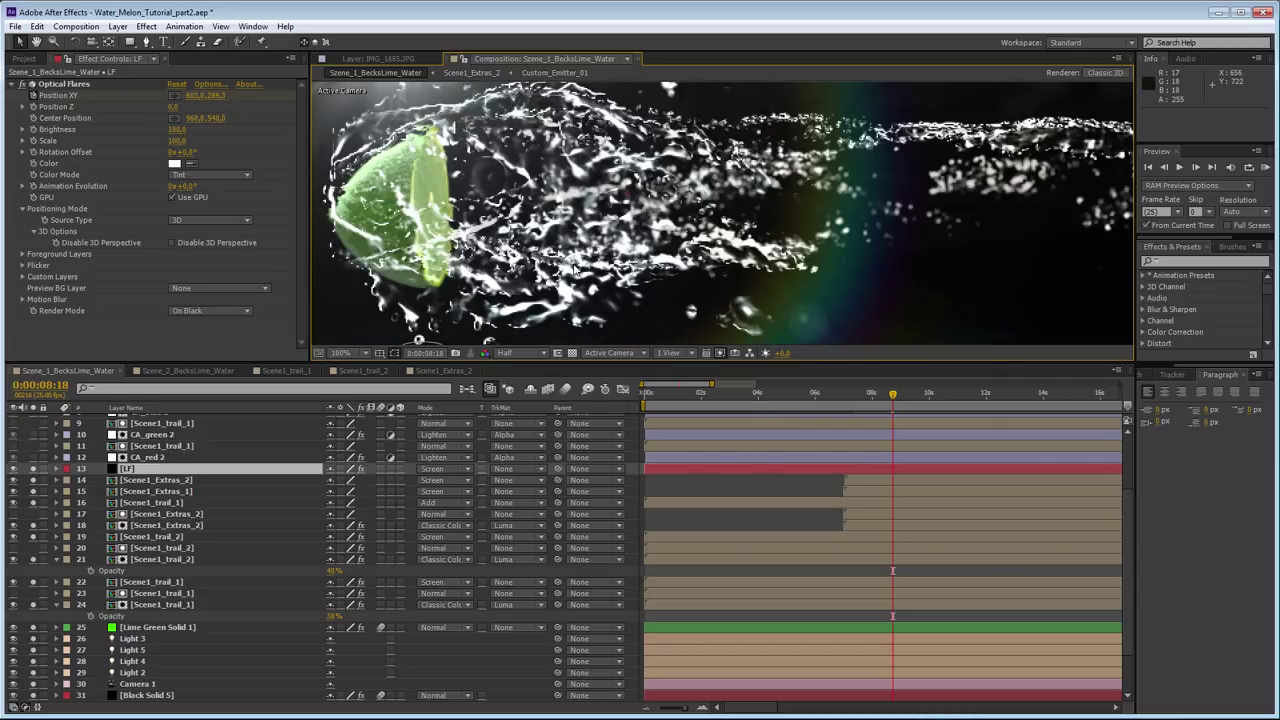
scroll(574, 268, down, 2)
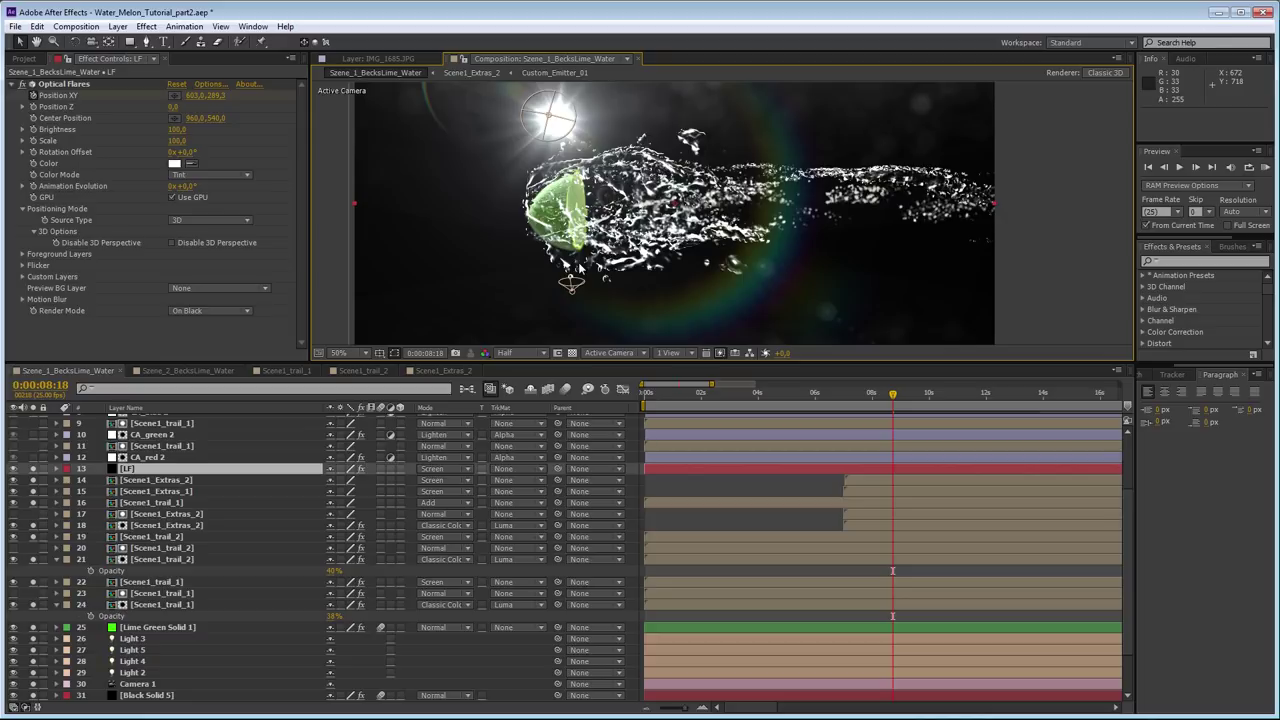
scroll(578, 265, up, 2)
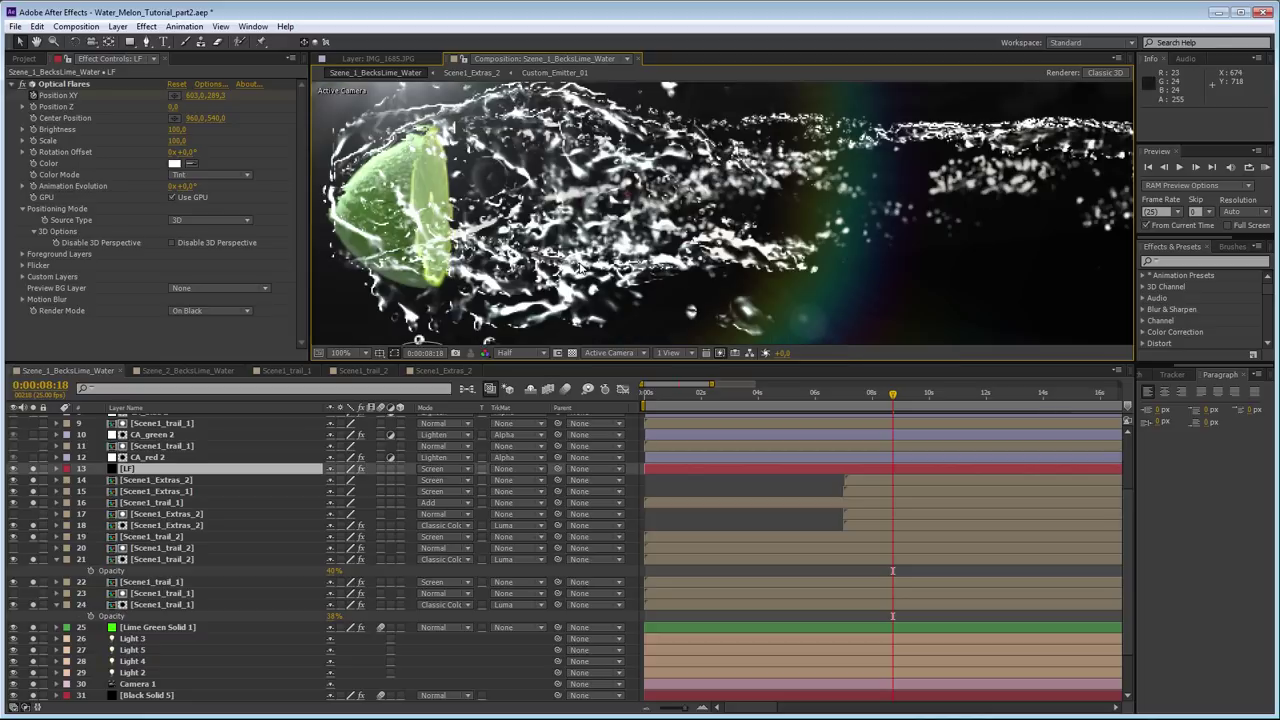
- Show CA_red 2's chromatic aberration settings and frame a close-up of the lime and splash
click(147, 458)
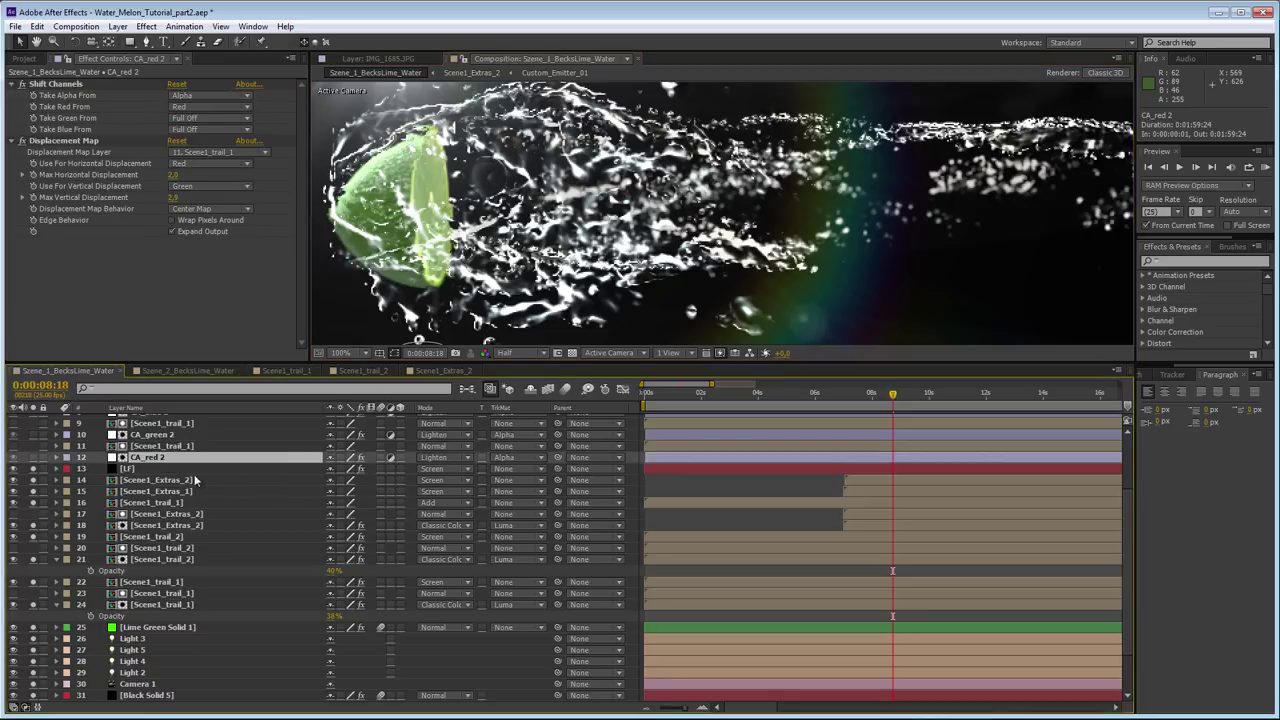
scroll(258, 499, up, 4)
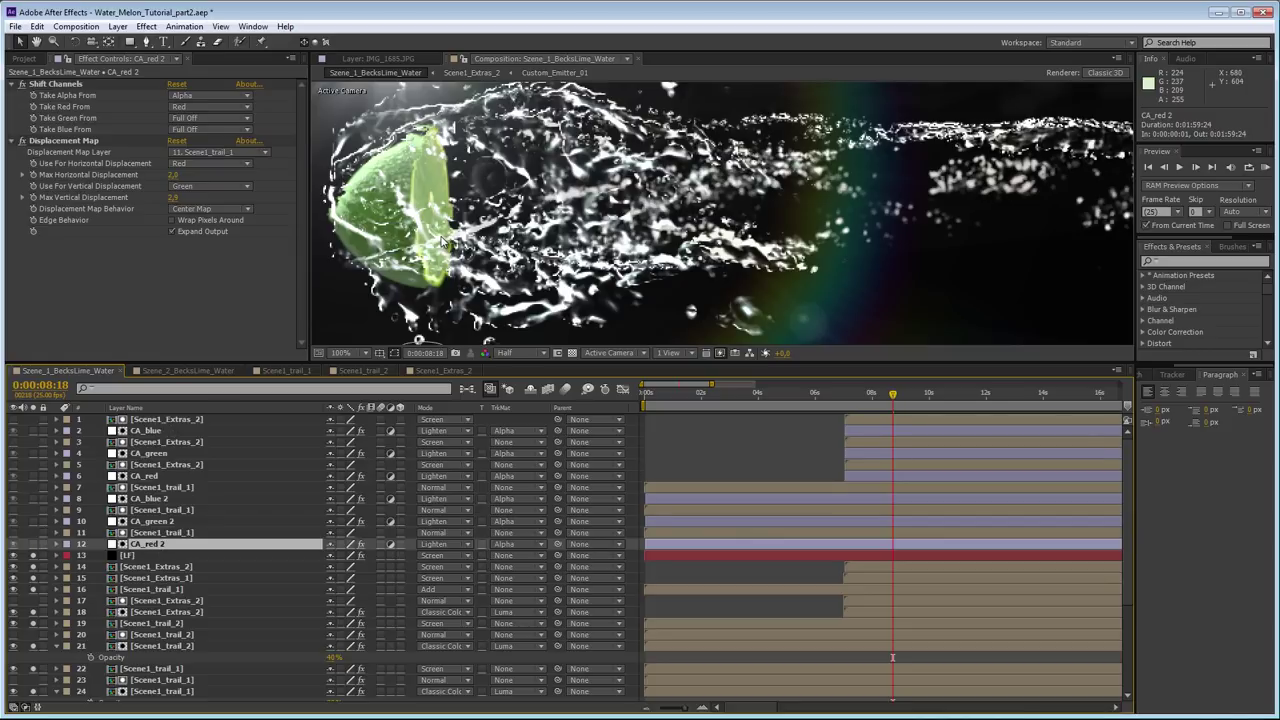
drag(445, 243, 645, 230)
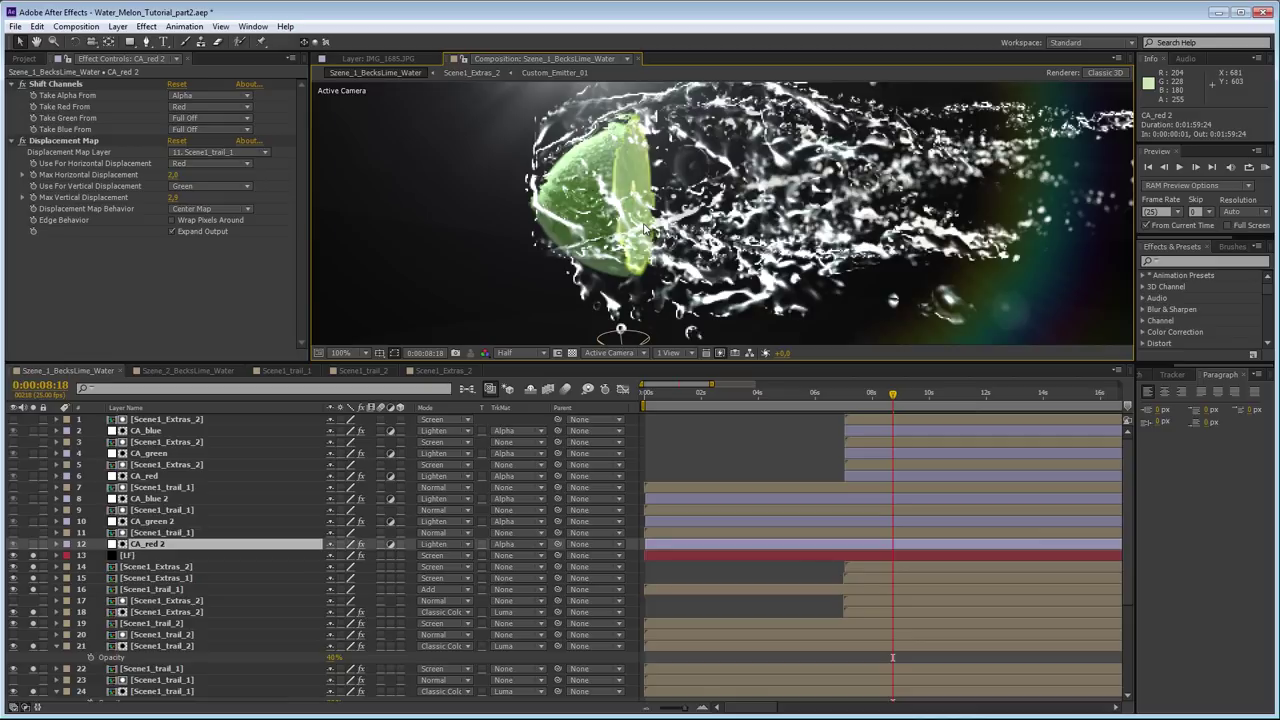
scroll(645, 230, up, 2)
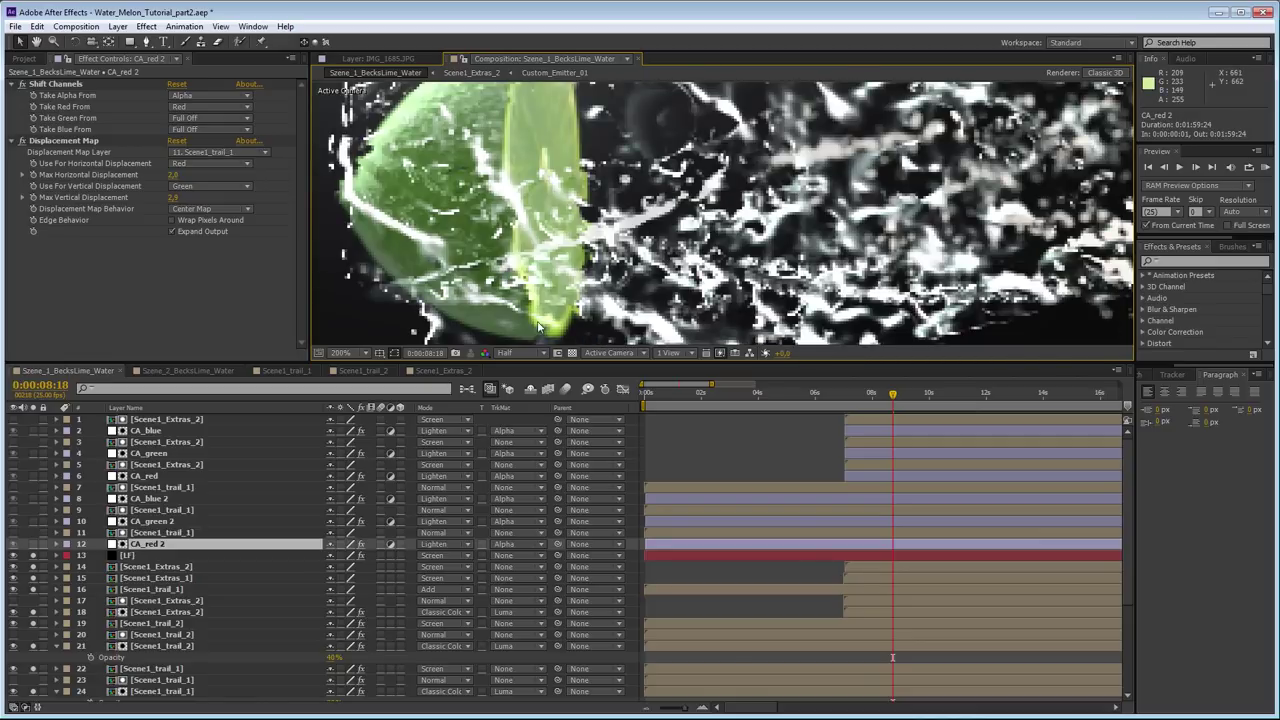
click(537, 354)
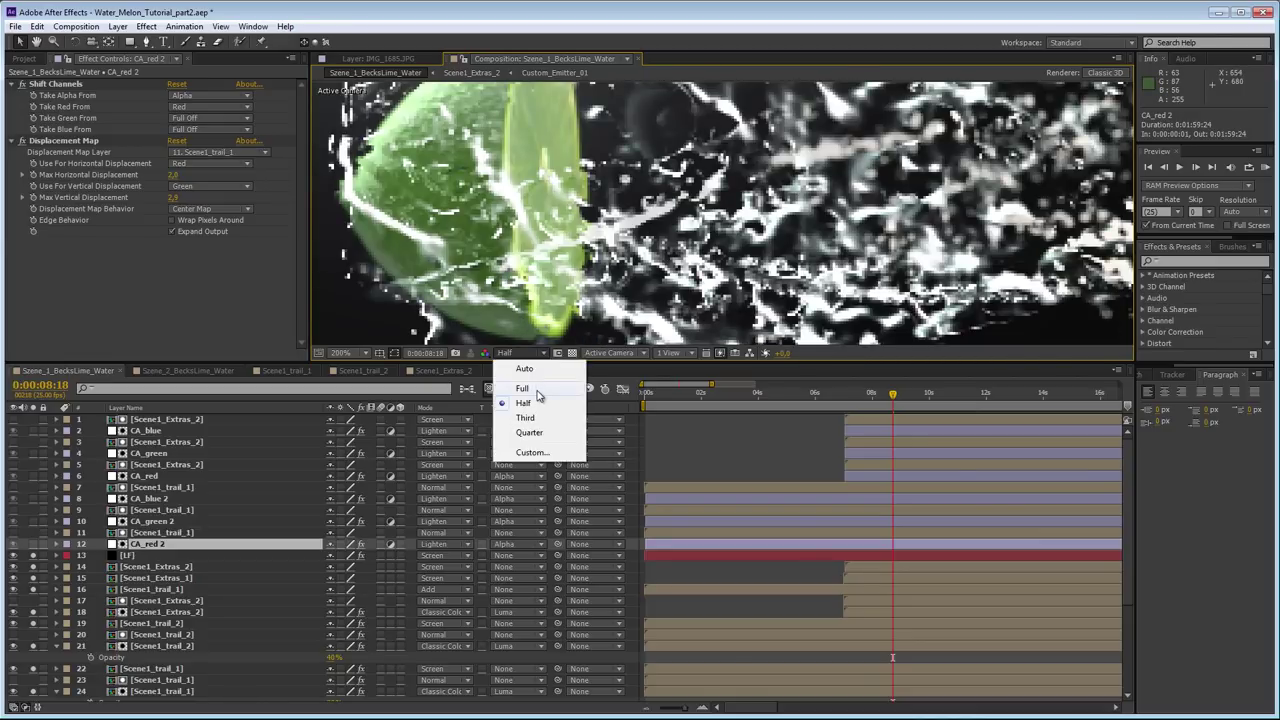
- Preview at Full resolution, solo layers 2–12, compare against the snapshot, and zoom in on the splash
click(537, 390)
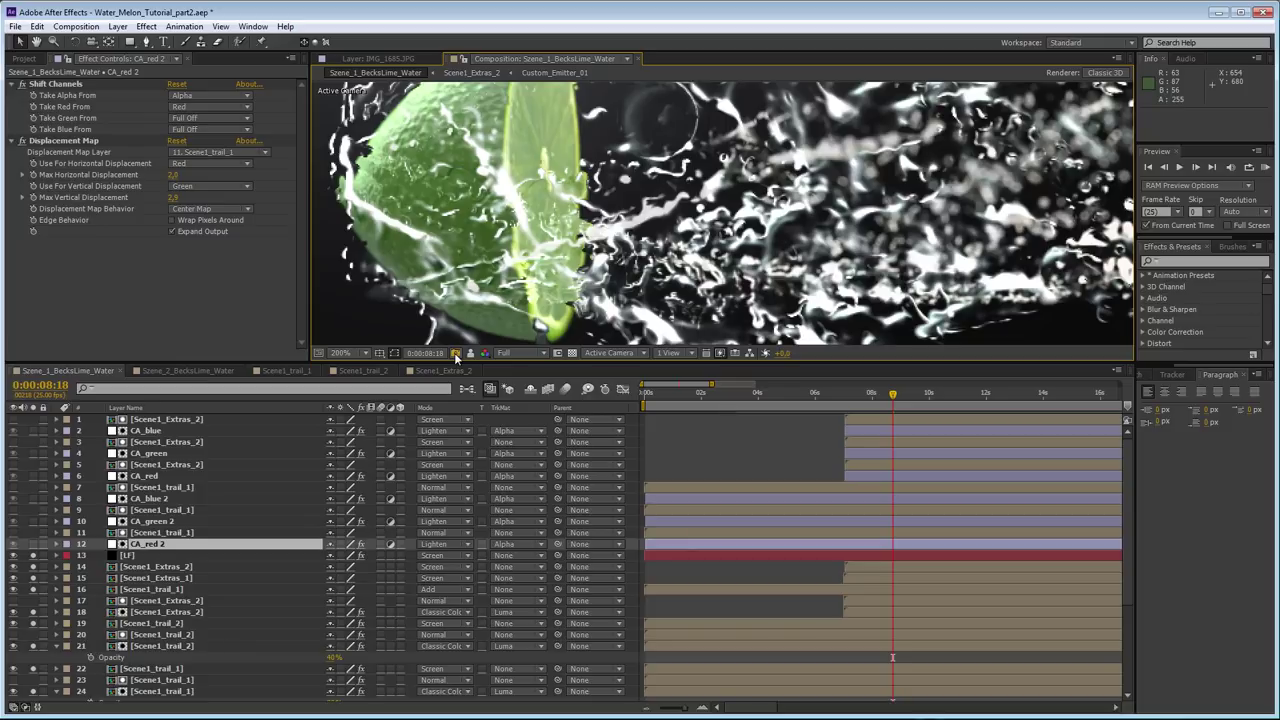
drag(30, 551, 33, 435)
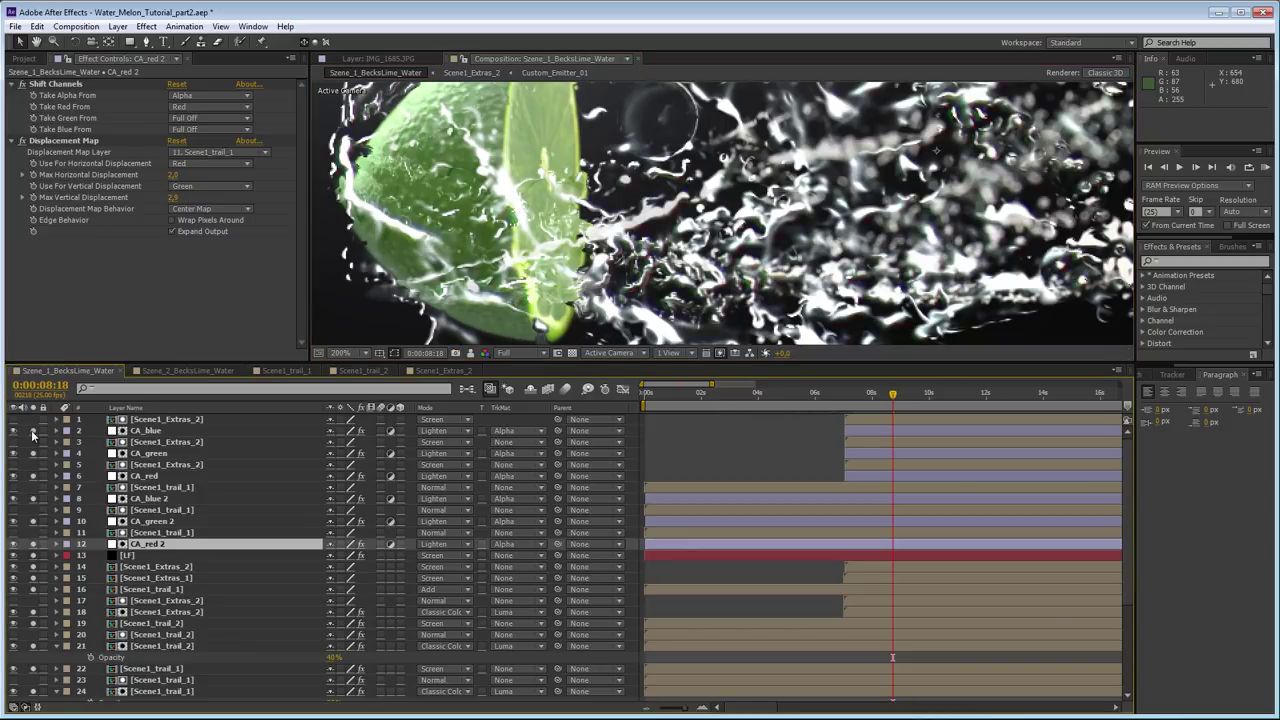
click(472, 354)
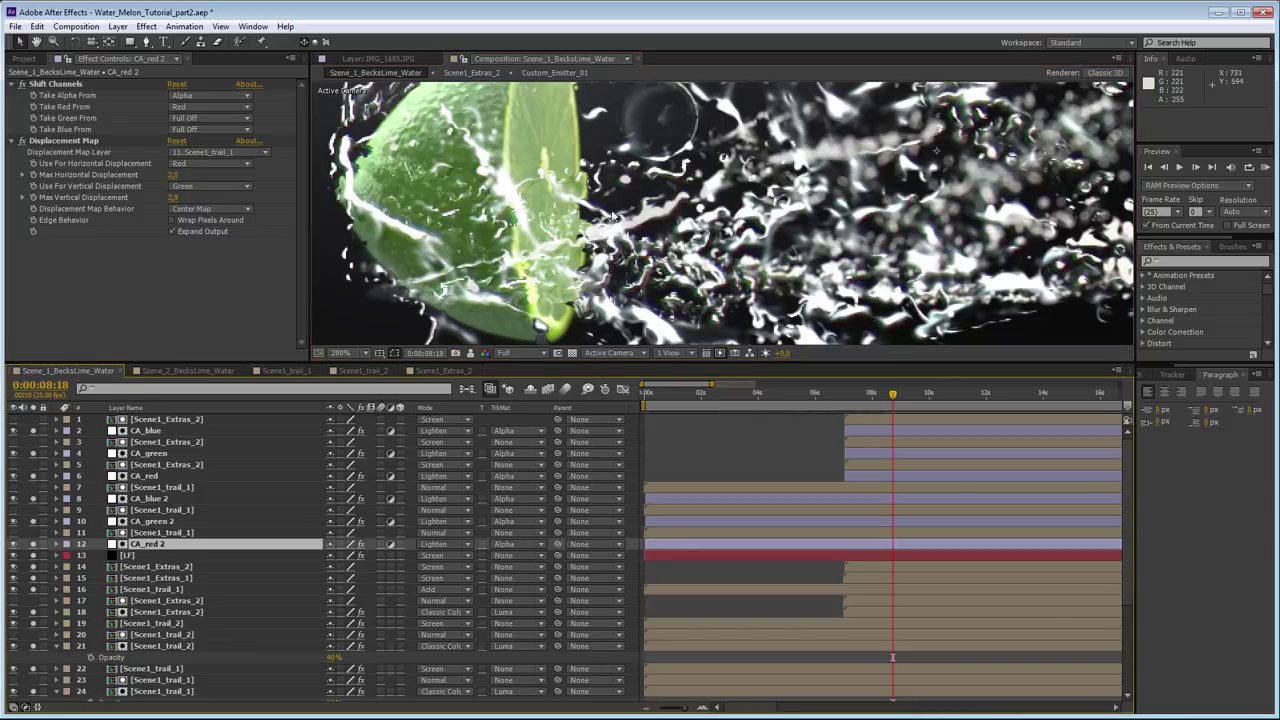
click(472, 354)
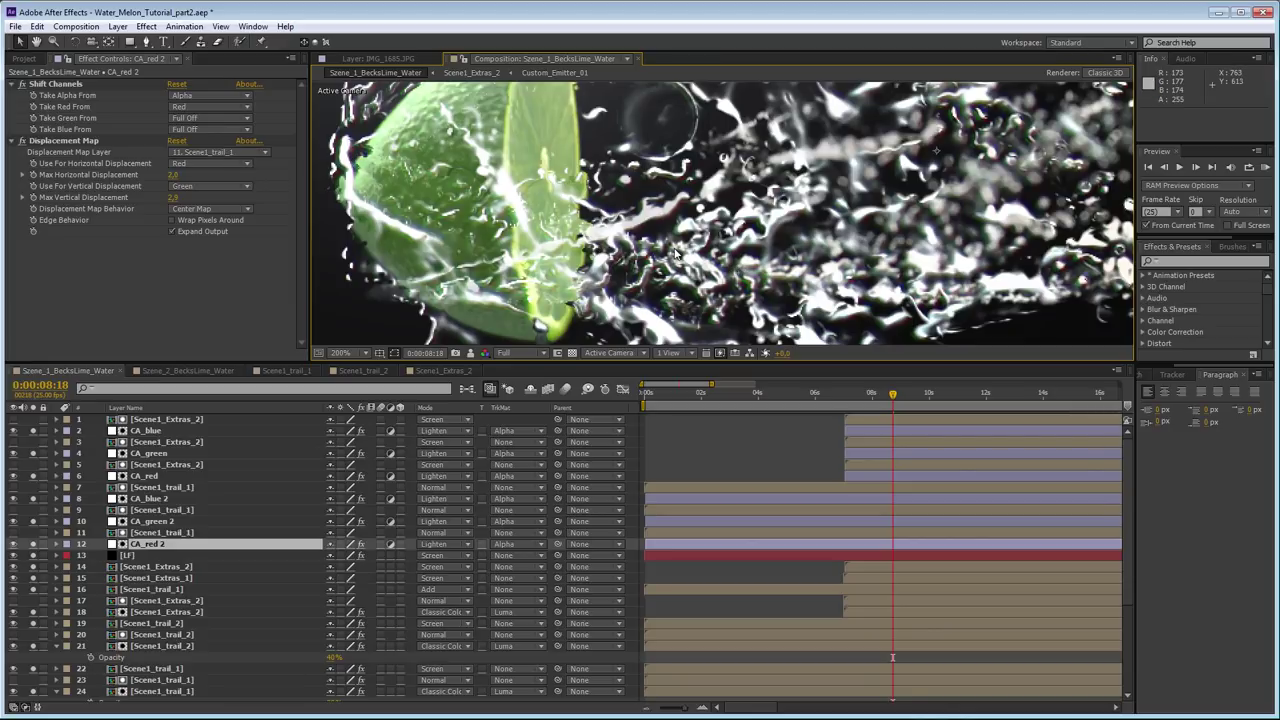
key(comma)
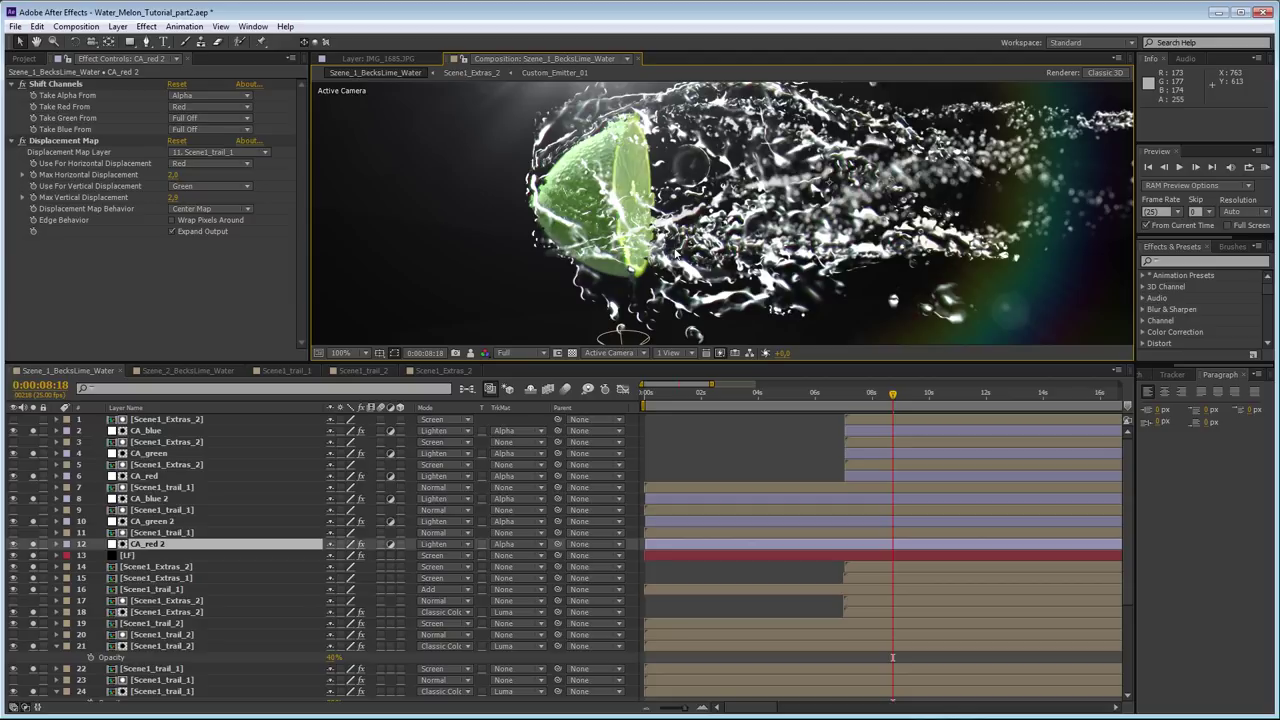
key(period)
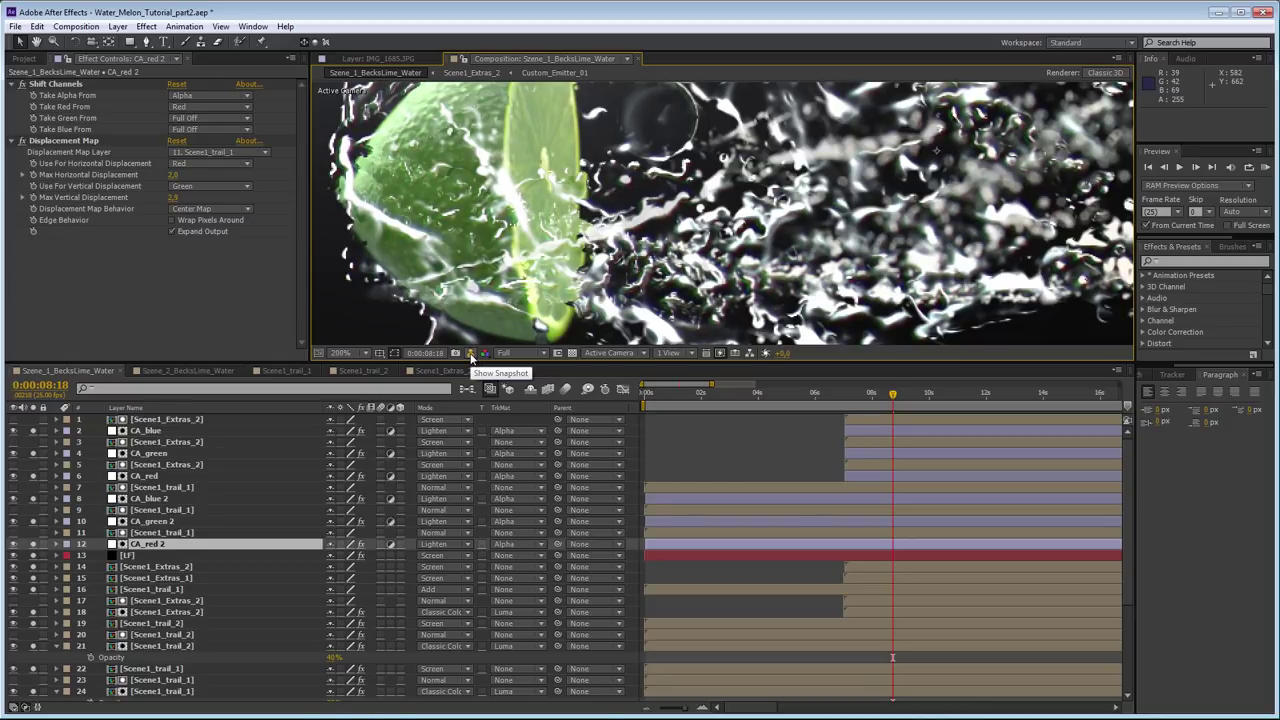
- Scroll the layer list and switch to the Scene_2_BecksLime_Water composition tab
scroll(615, 245, down, 2)
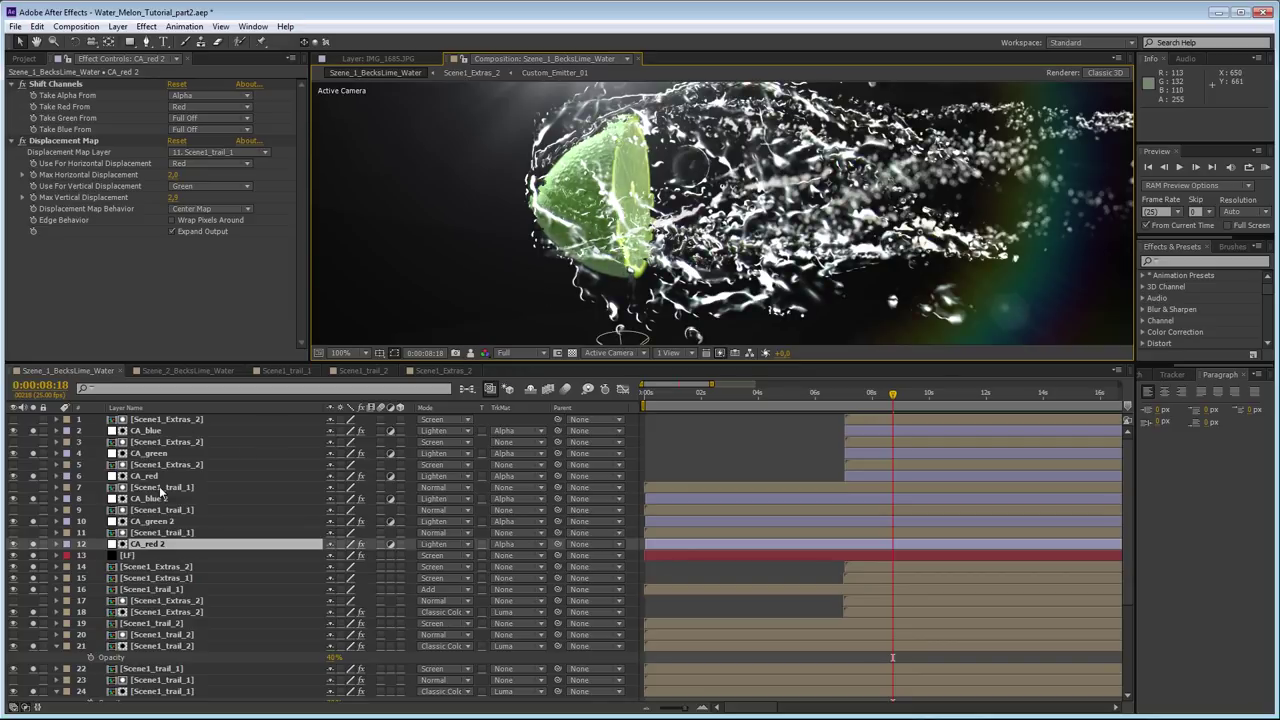
scroll(160, 492, down, 5)
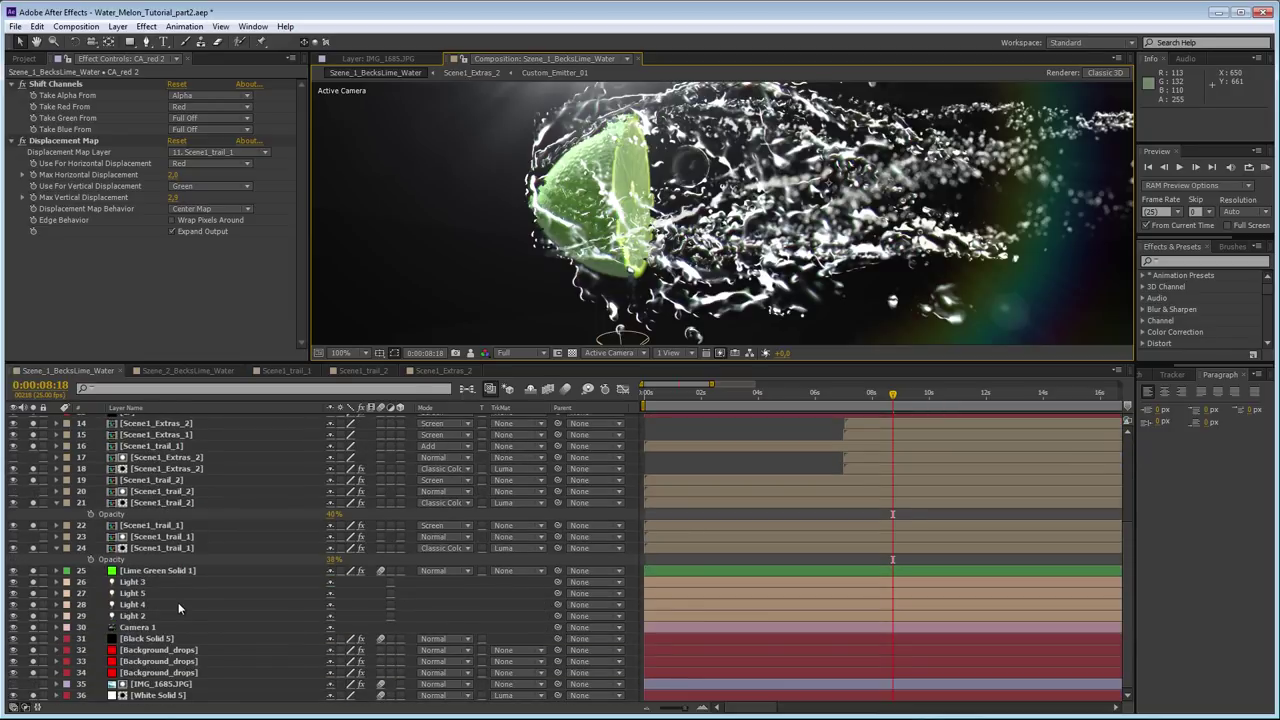
scroll(178, 602, up, 5)
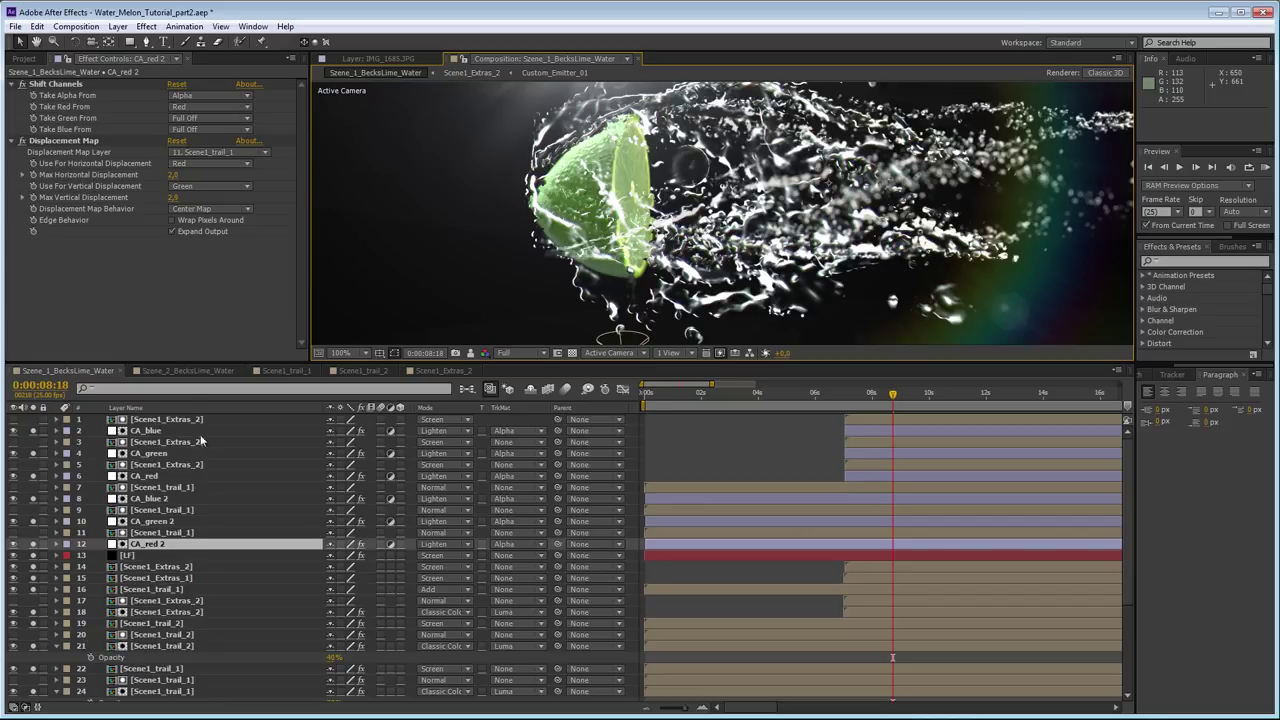
click(190, 370)
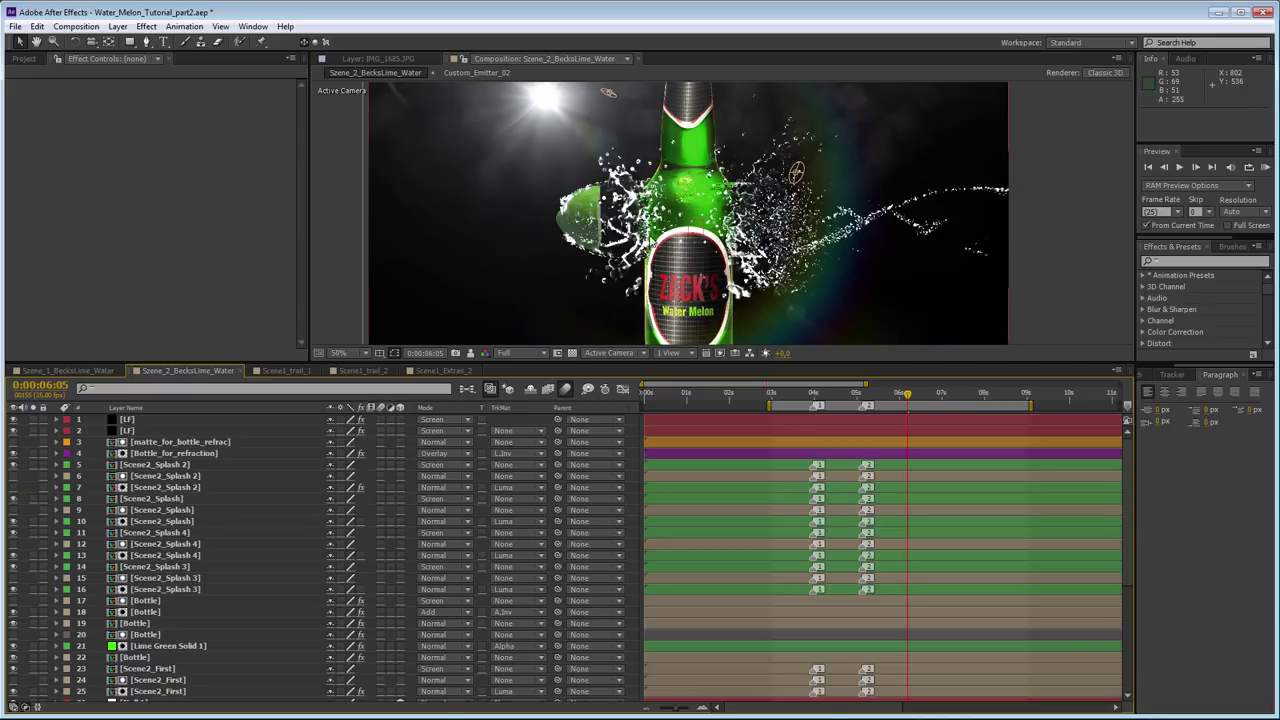
- Move the current time to about 0:00:05:04, where the water splash hits the bottle
click(862, 394)
drag(865, 397, 866, 395)
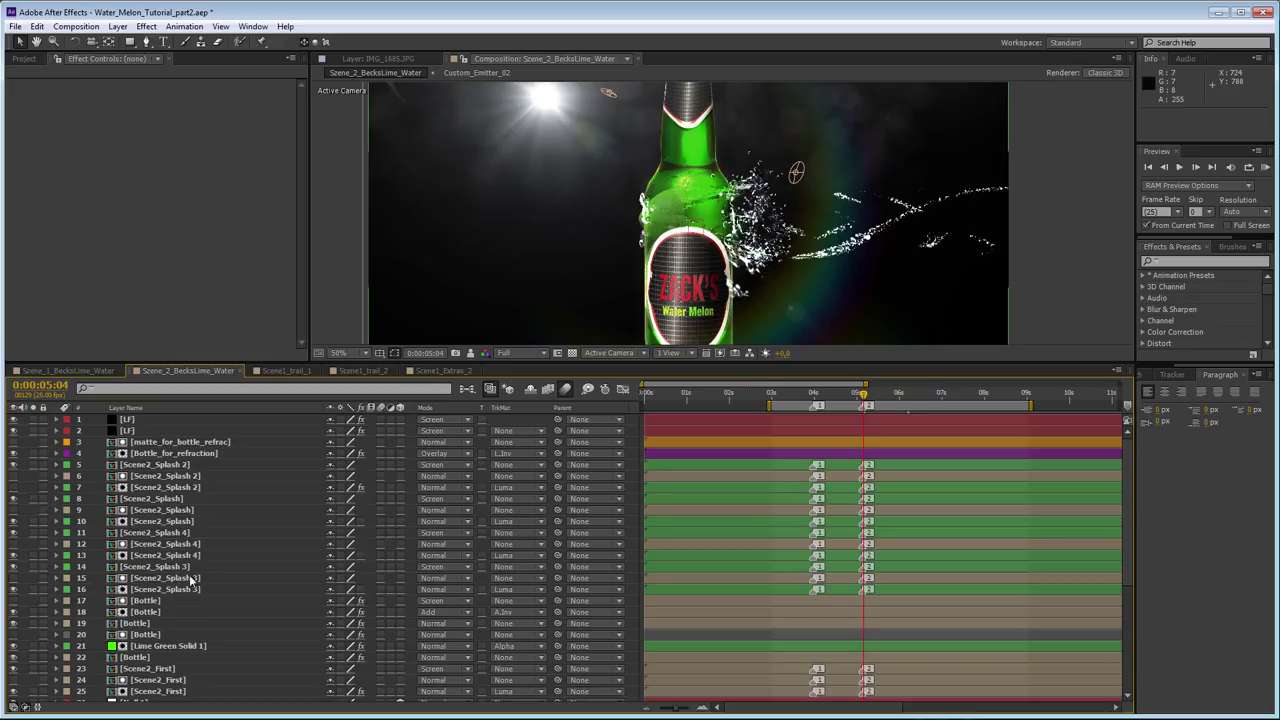
- Open the Scene2_Splash precomp, fit the view, jump to 0:00:04:11, and inspect Black Solid 1 layers
double_click(180, 500)
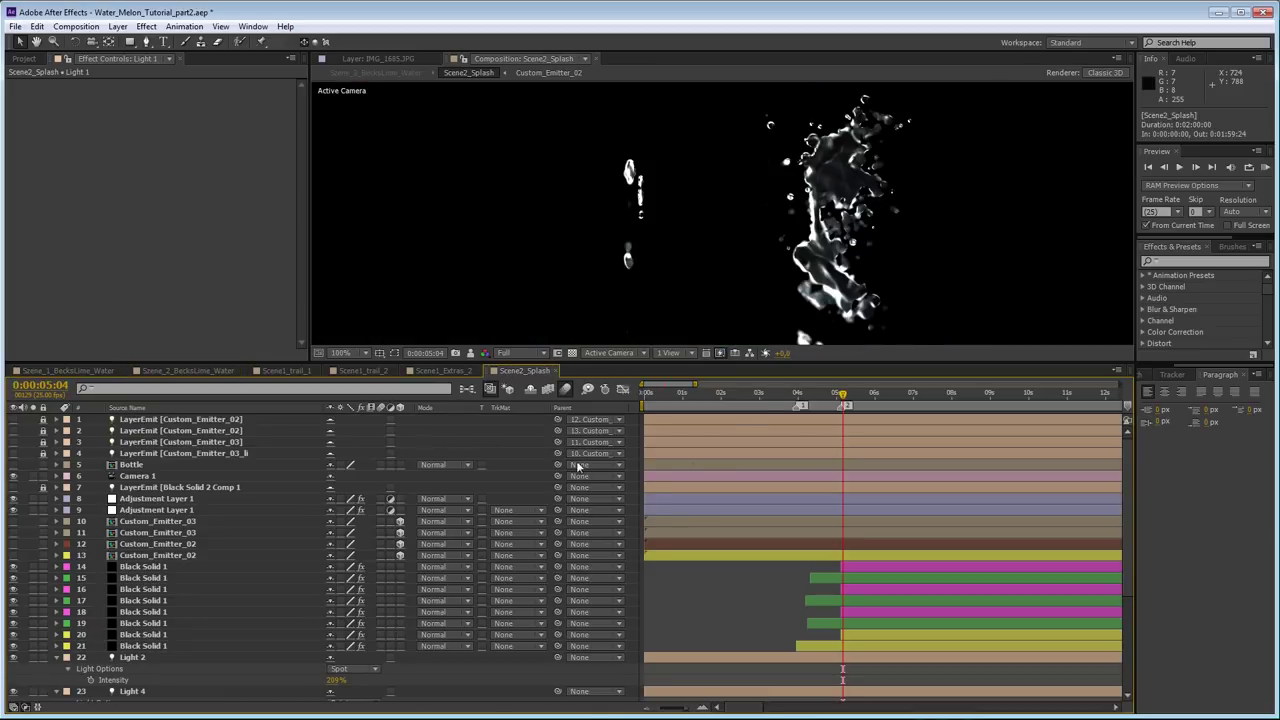
key(comma)
key(comma)
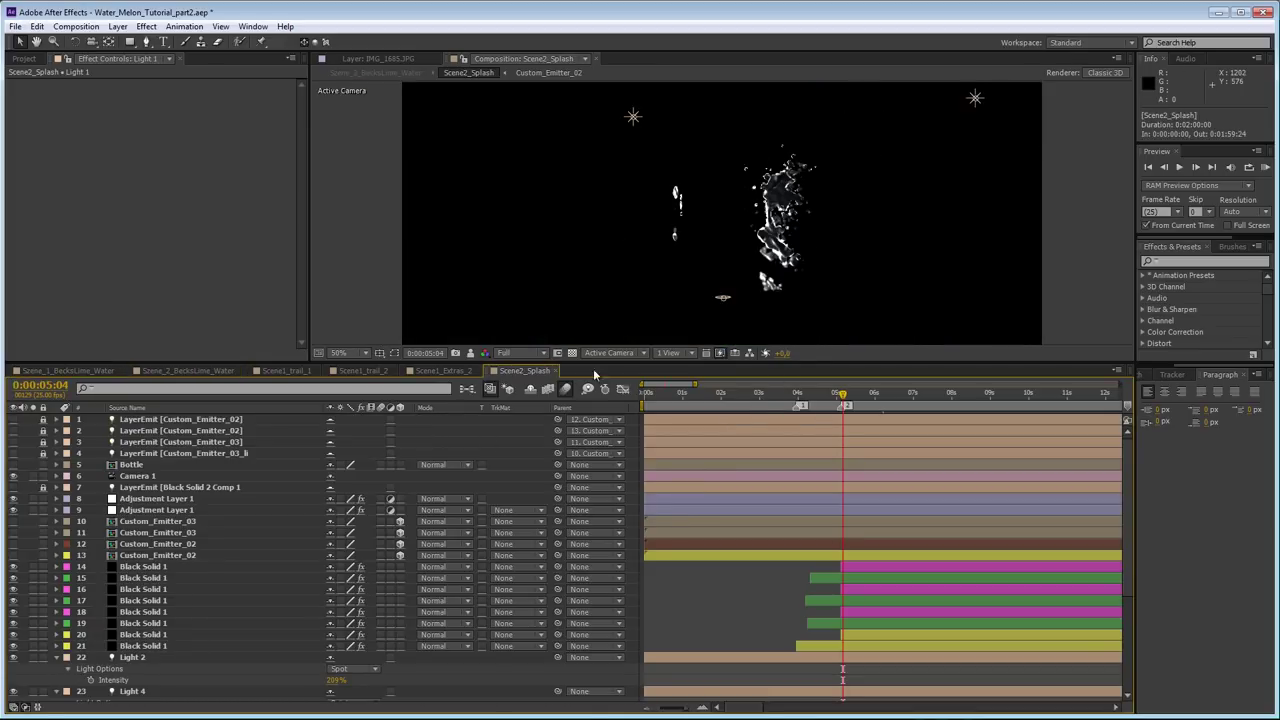
click(816, 393)
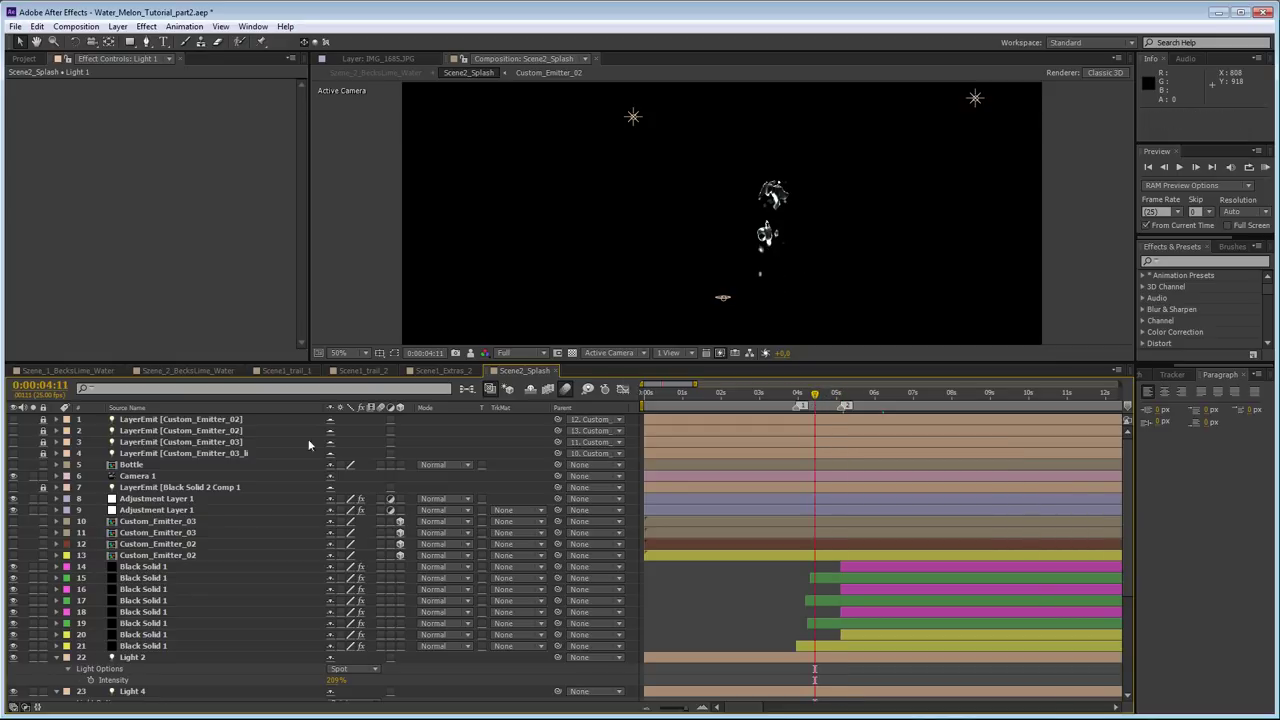
click(143, 567)
click(141, 646)
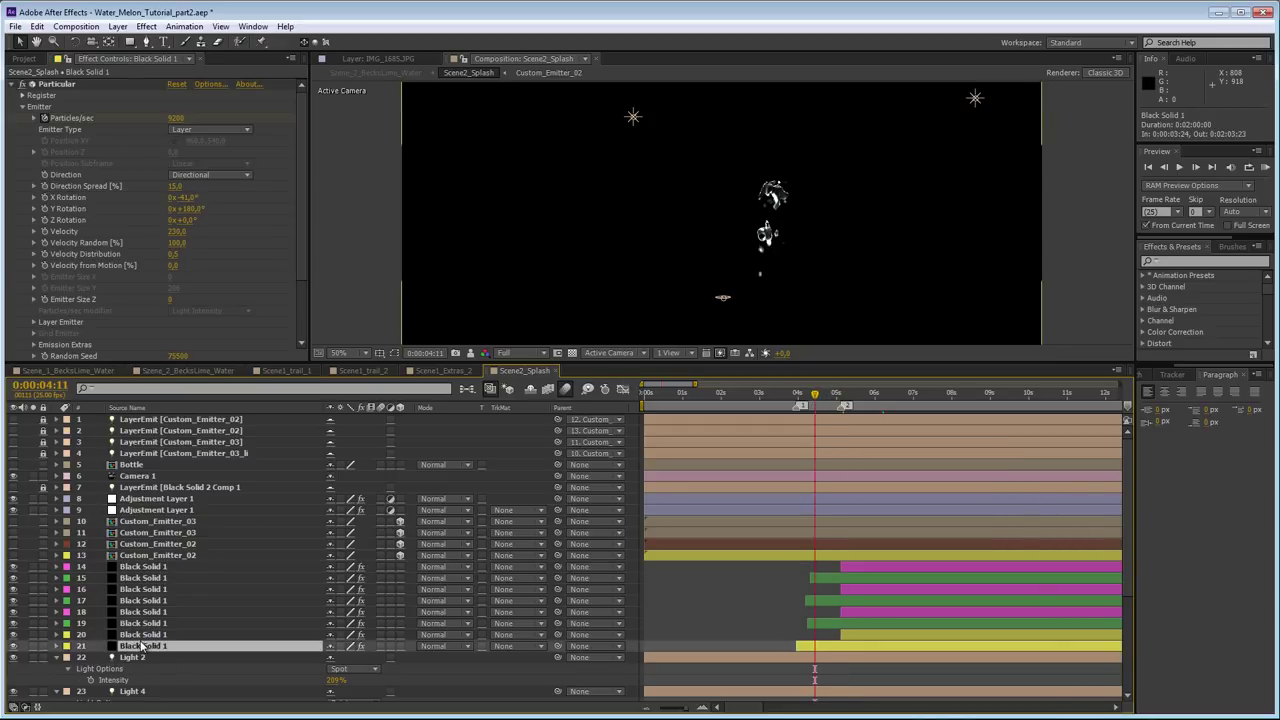
- Show the Custom_Emitter_02 emitter and review the emitter and Black Solid 1 layers at 0:00:06:02
click(172, 522)
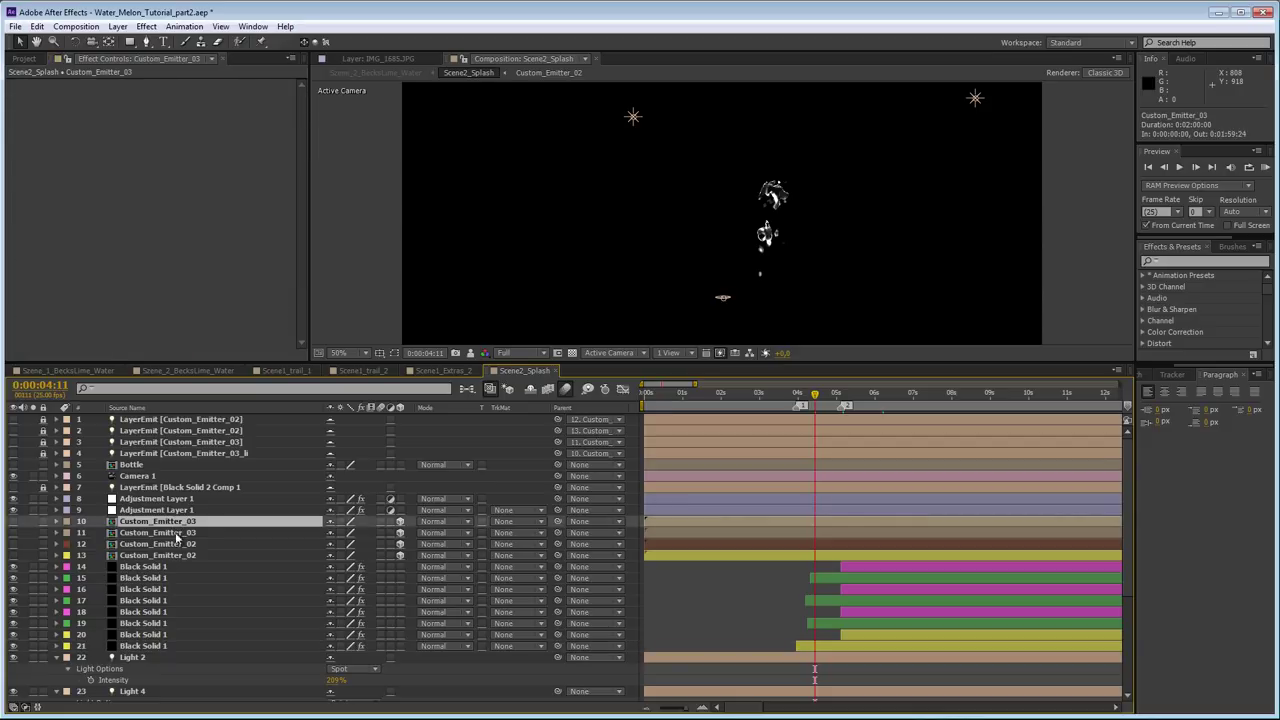
click(170, 553)
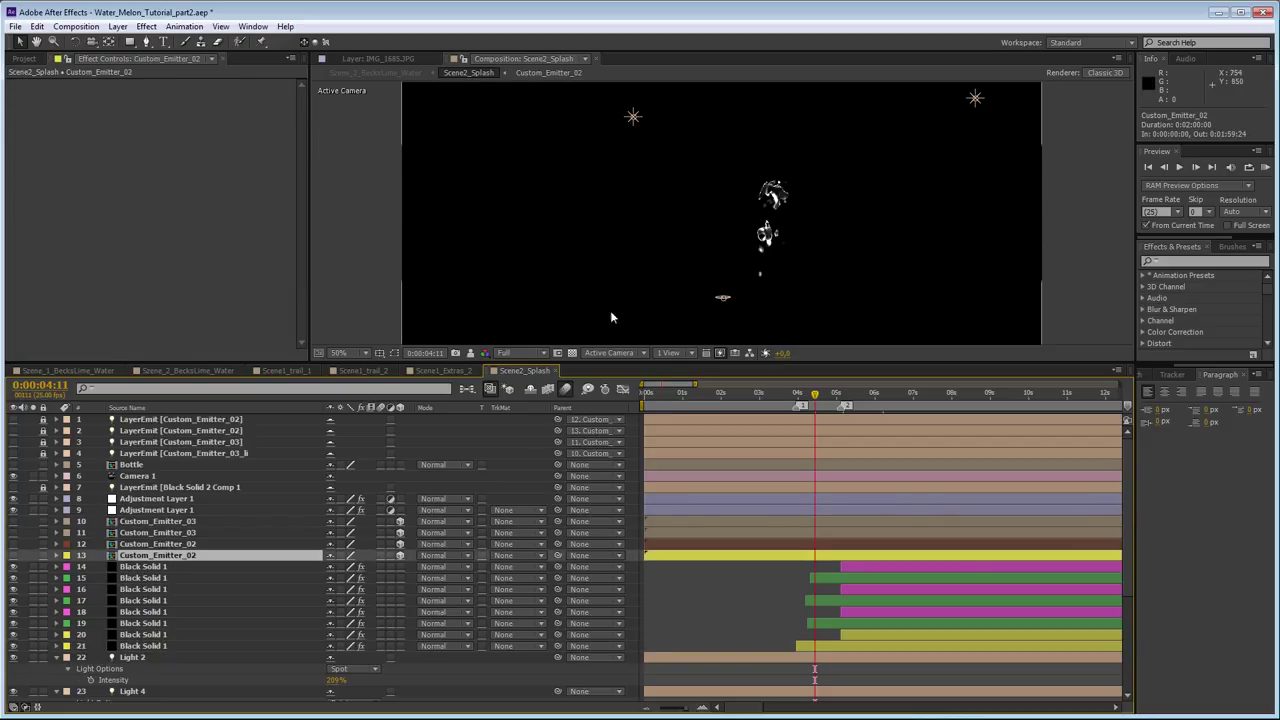
click(14, 556)
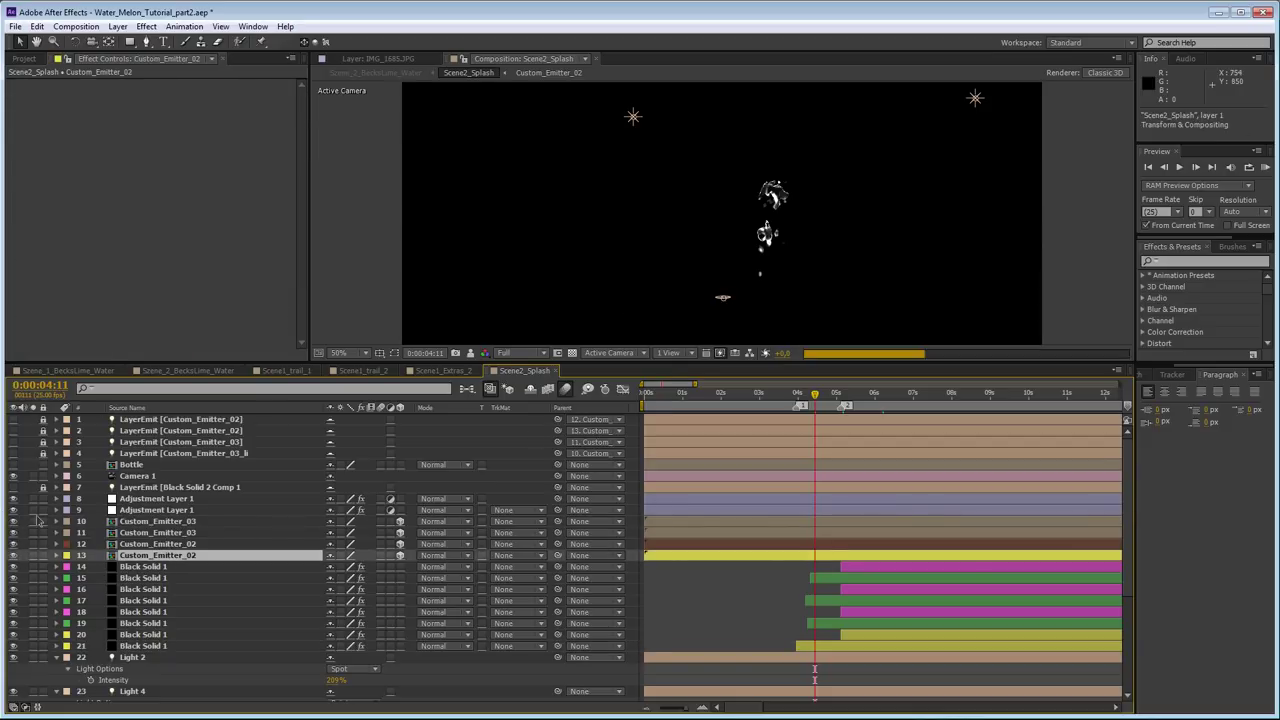
click(878, 395)
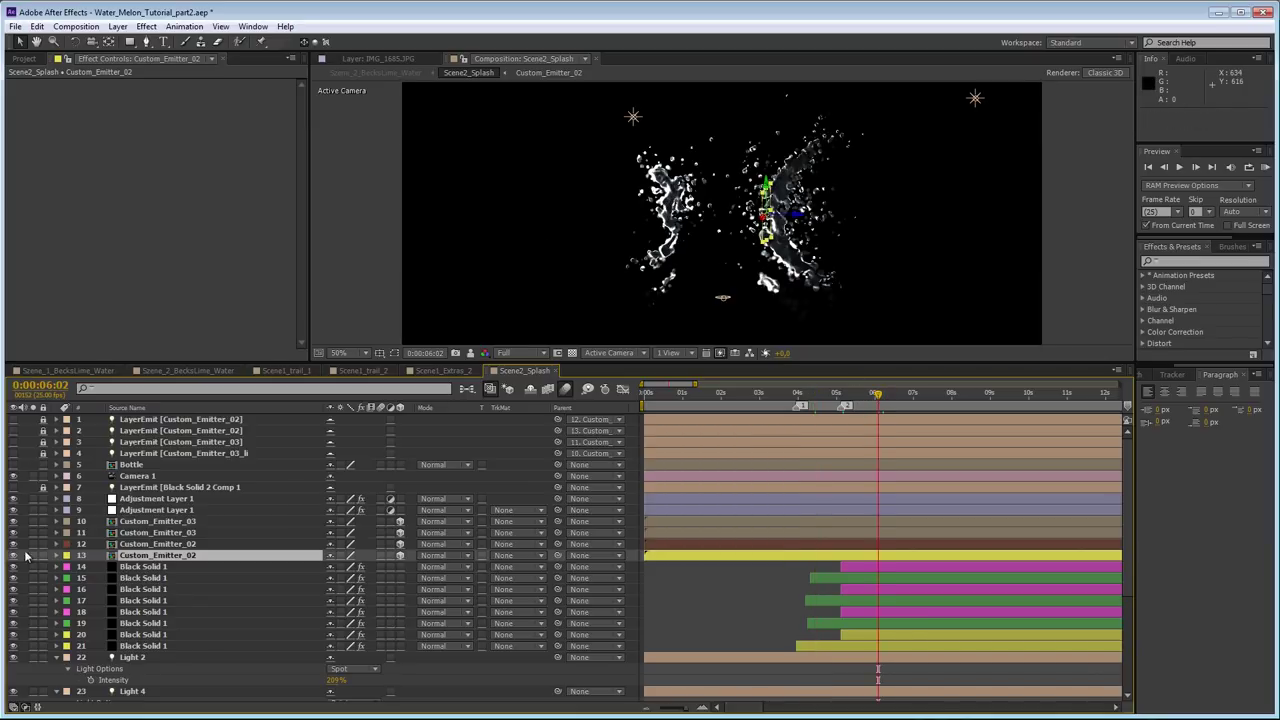
click(170, 545)
click(180, 522)
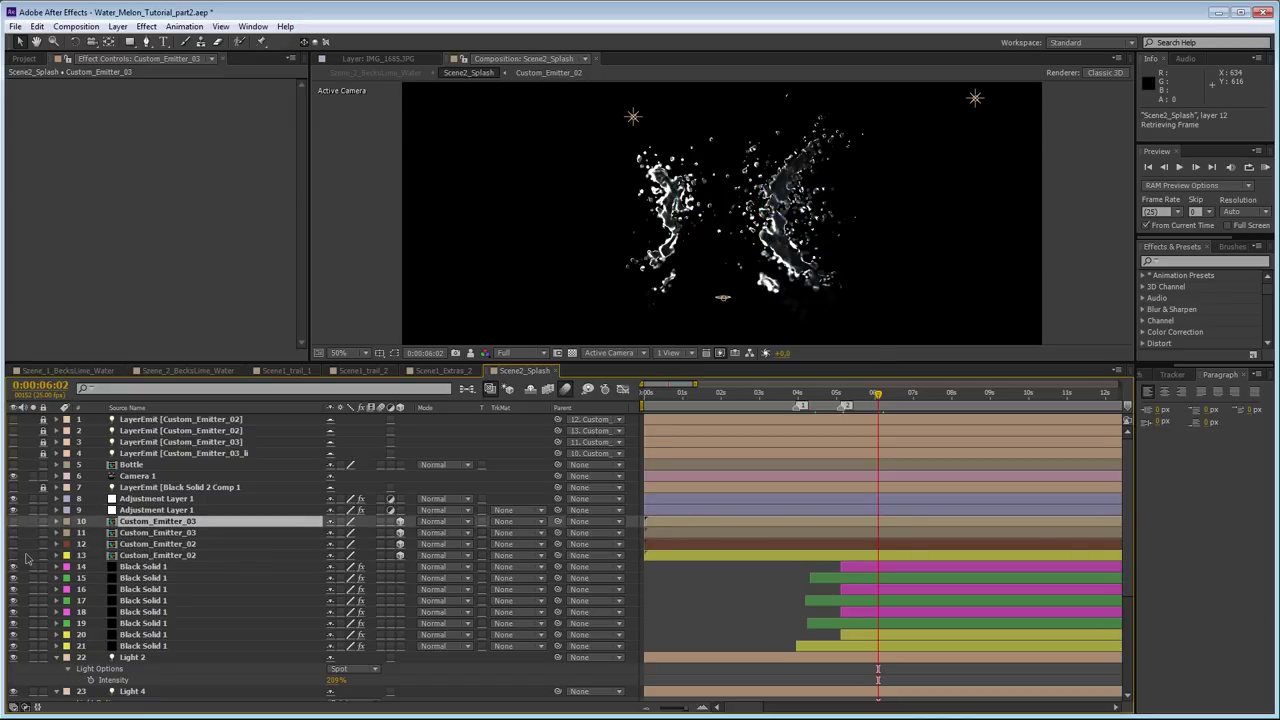
click(189, 555)
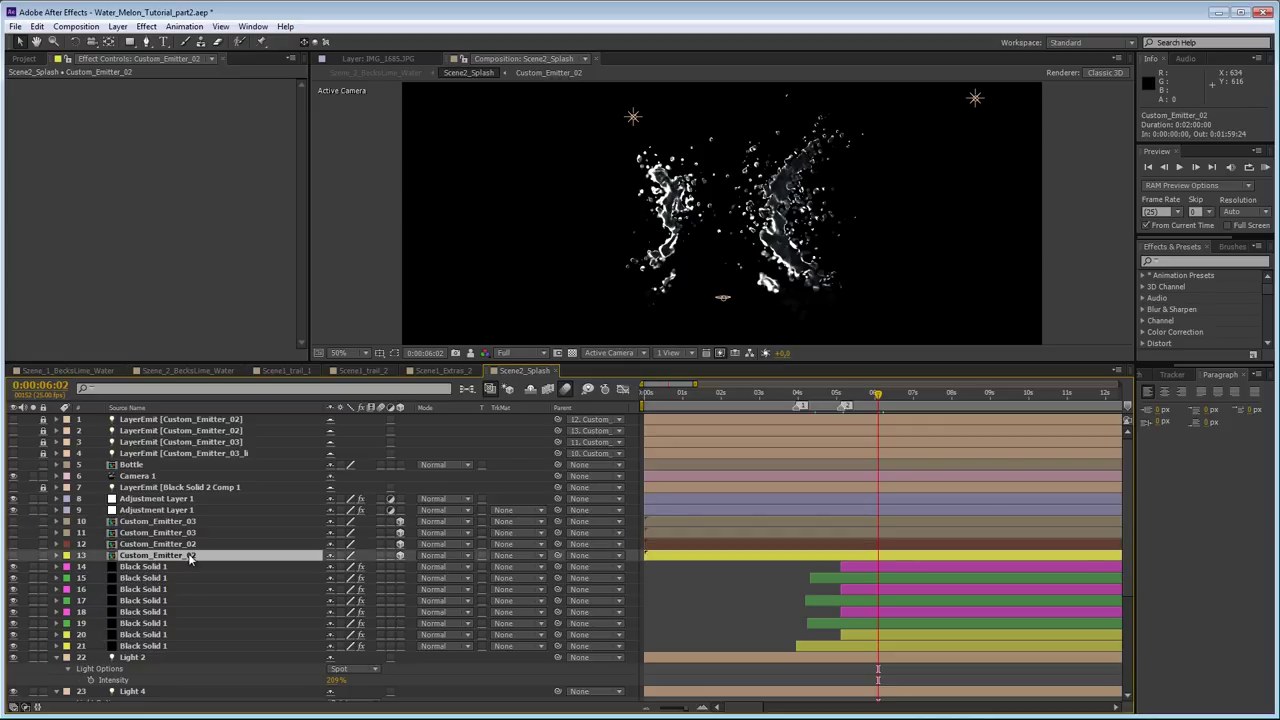
click(141, 567)
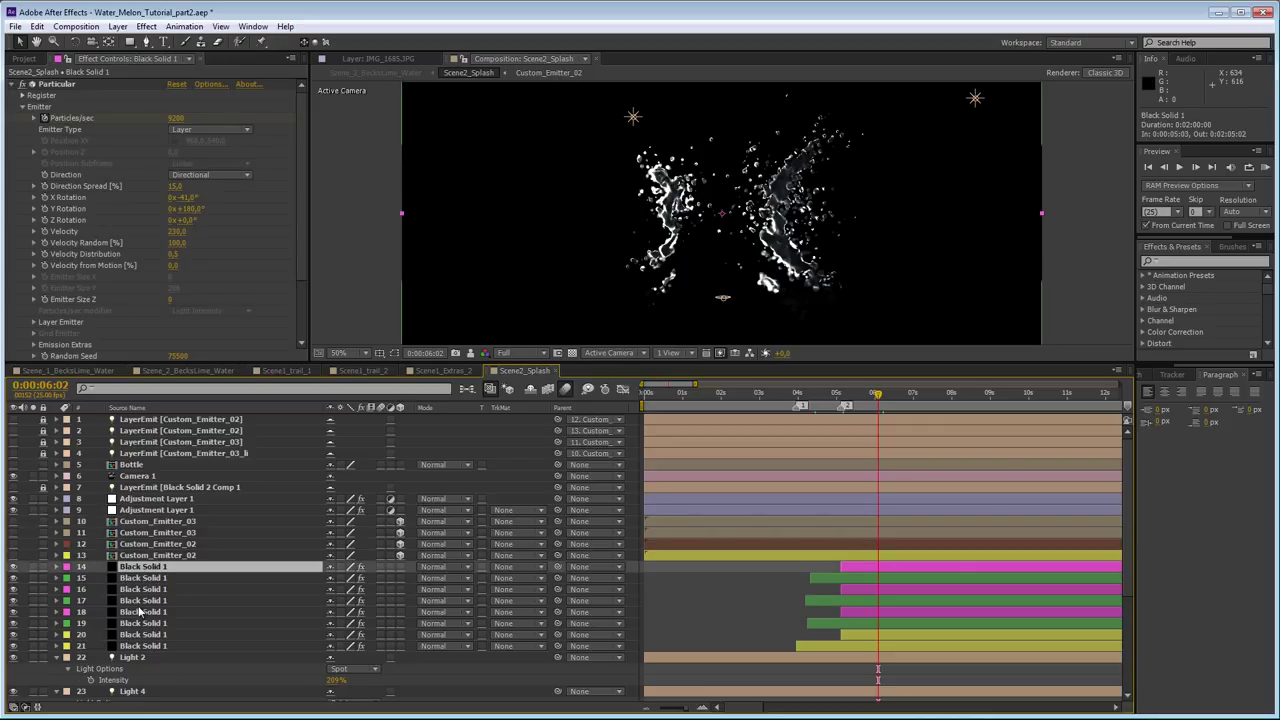
click(145, 600)
key(ctrl+Up)
key(ctrl+Up)
key(ctrl+Up)
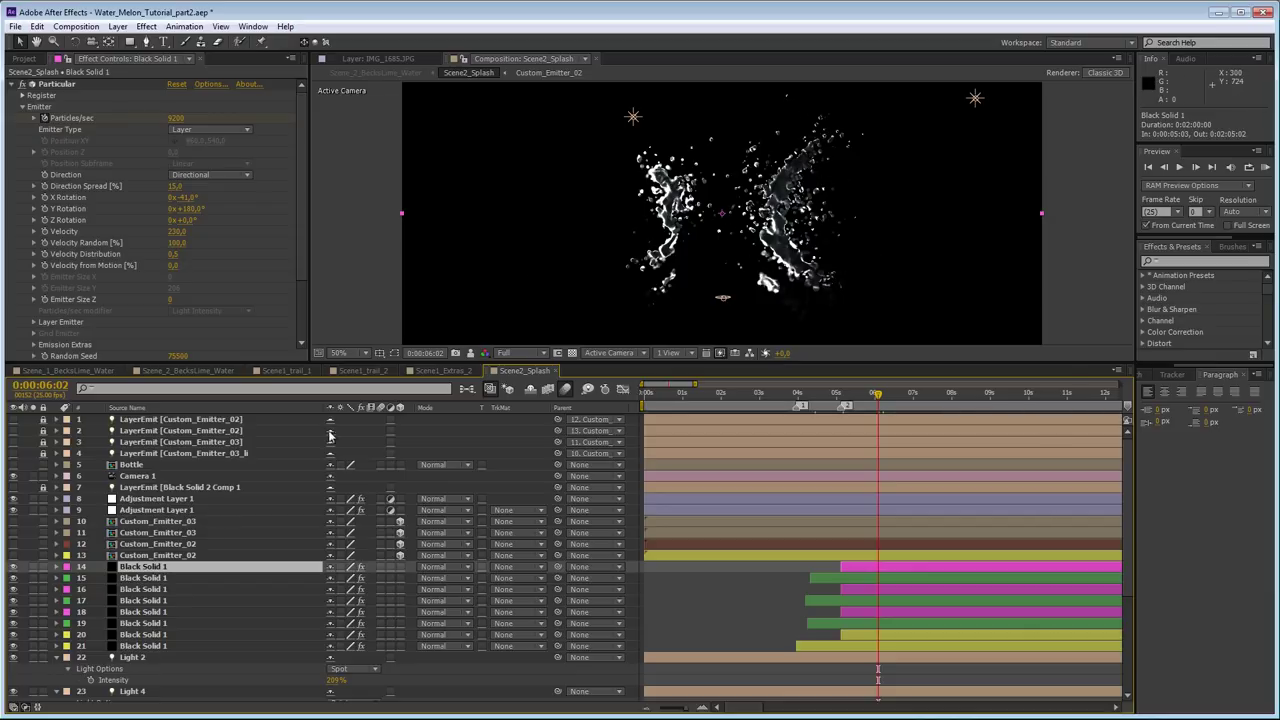
- Solo Black Solid 1 particle layers including 15 and 20, raise viewer exposure, and scrub toward 7 seconds
click(33, 646)
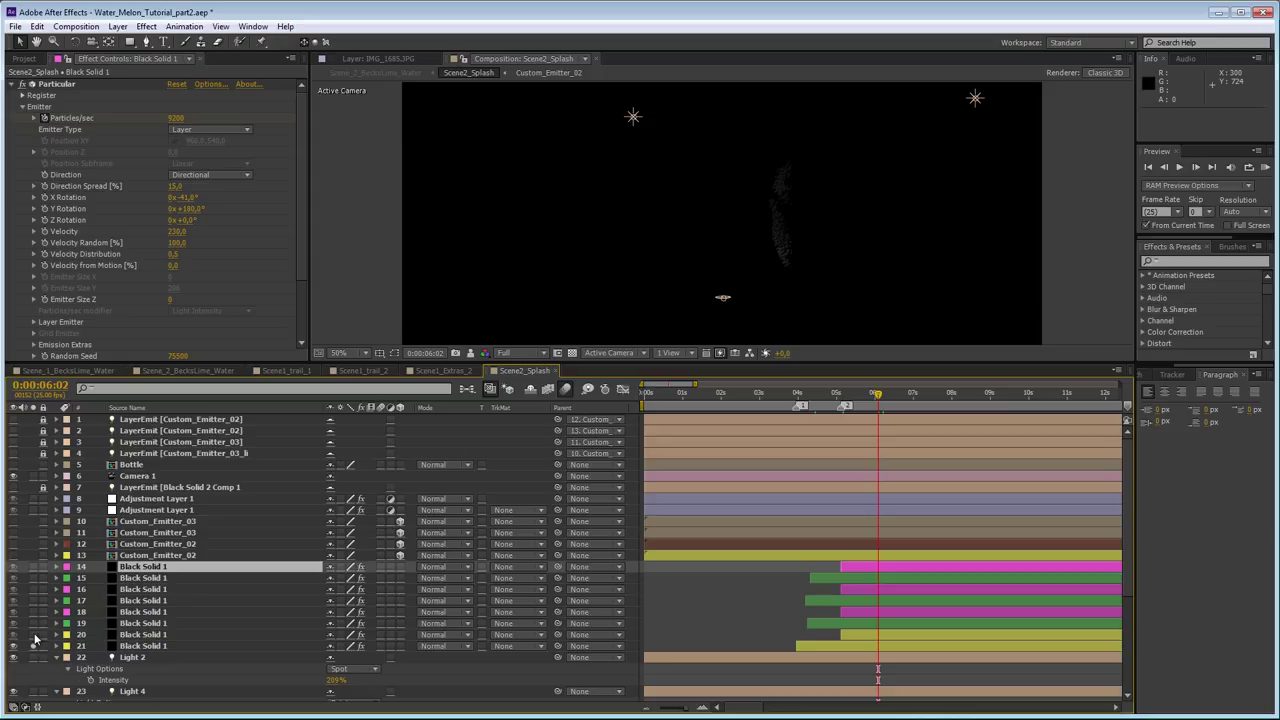
drag(784, 354, 828, 355)
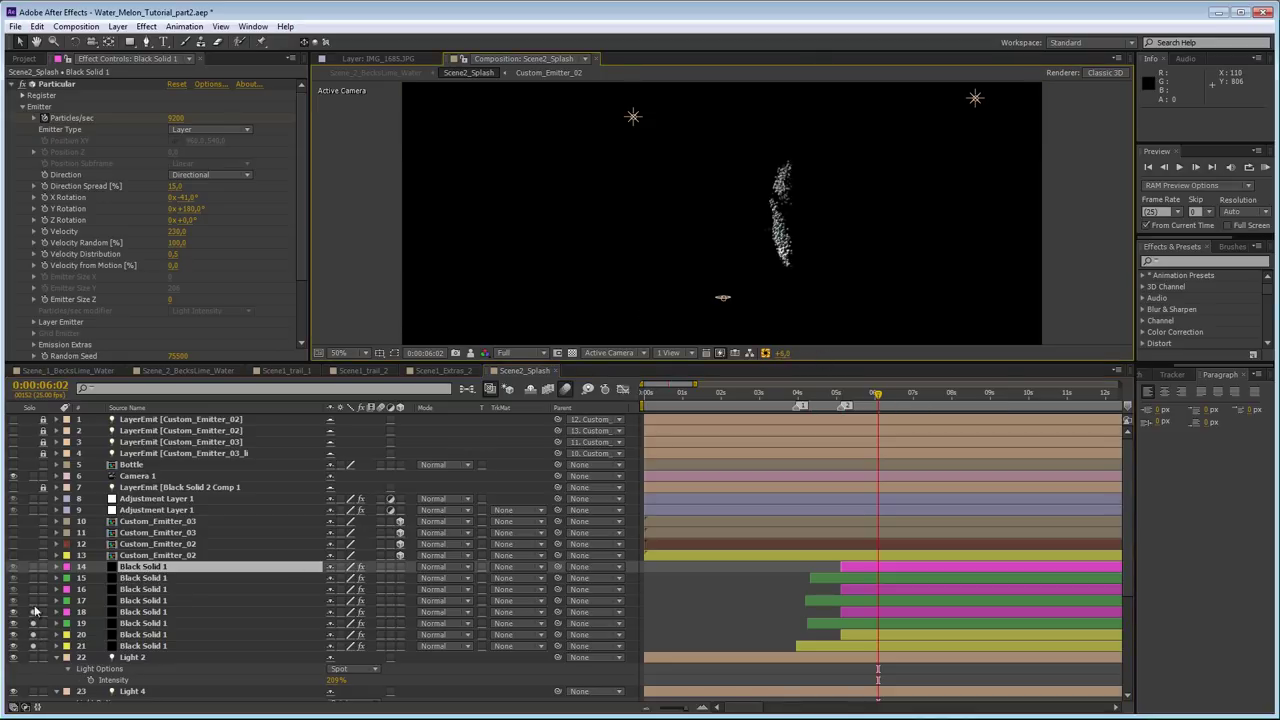
click(34, 577)
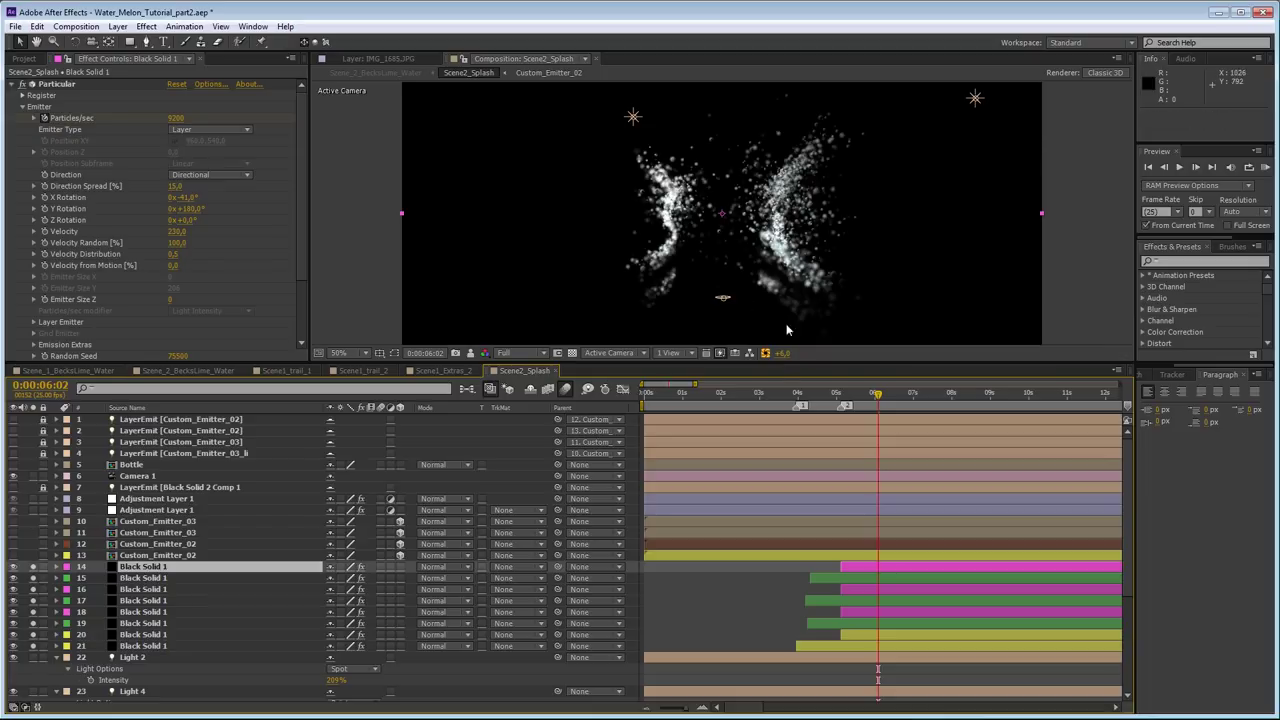
scroll(753, 245, up, 2)
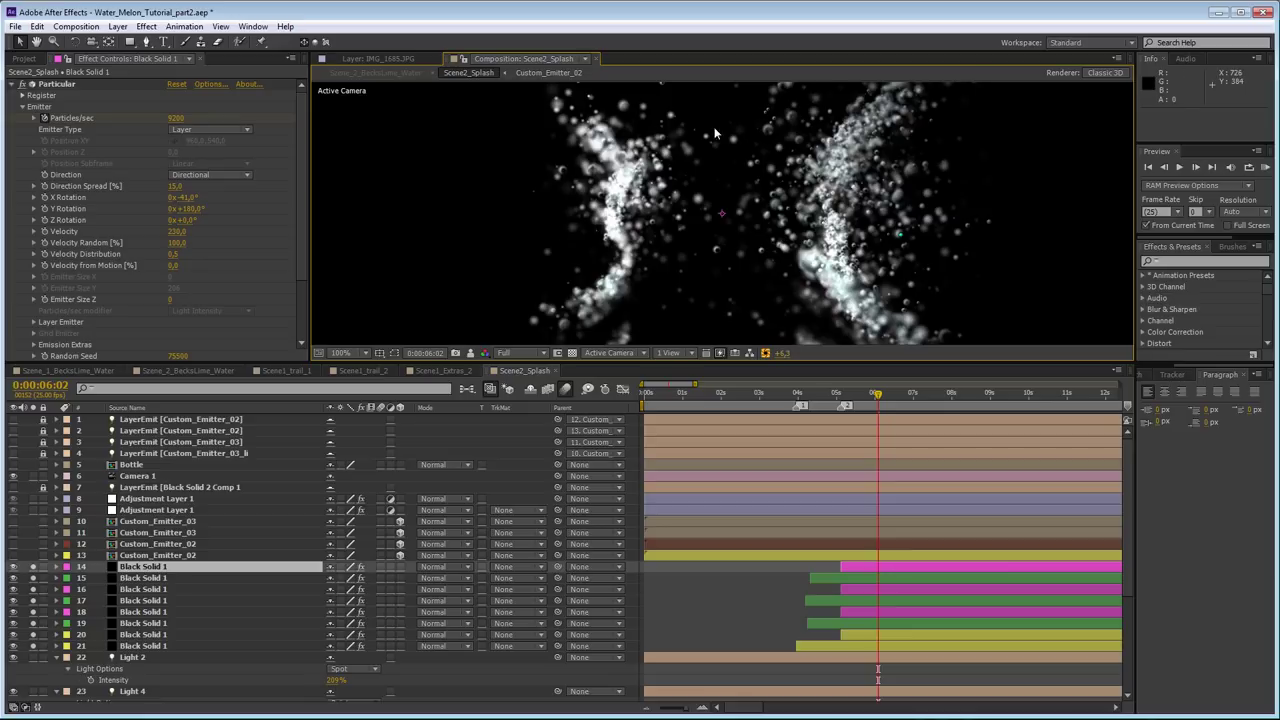
click(174, 644)
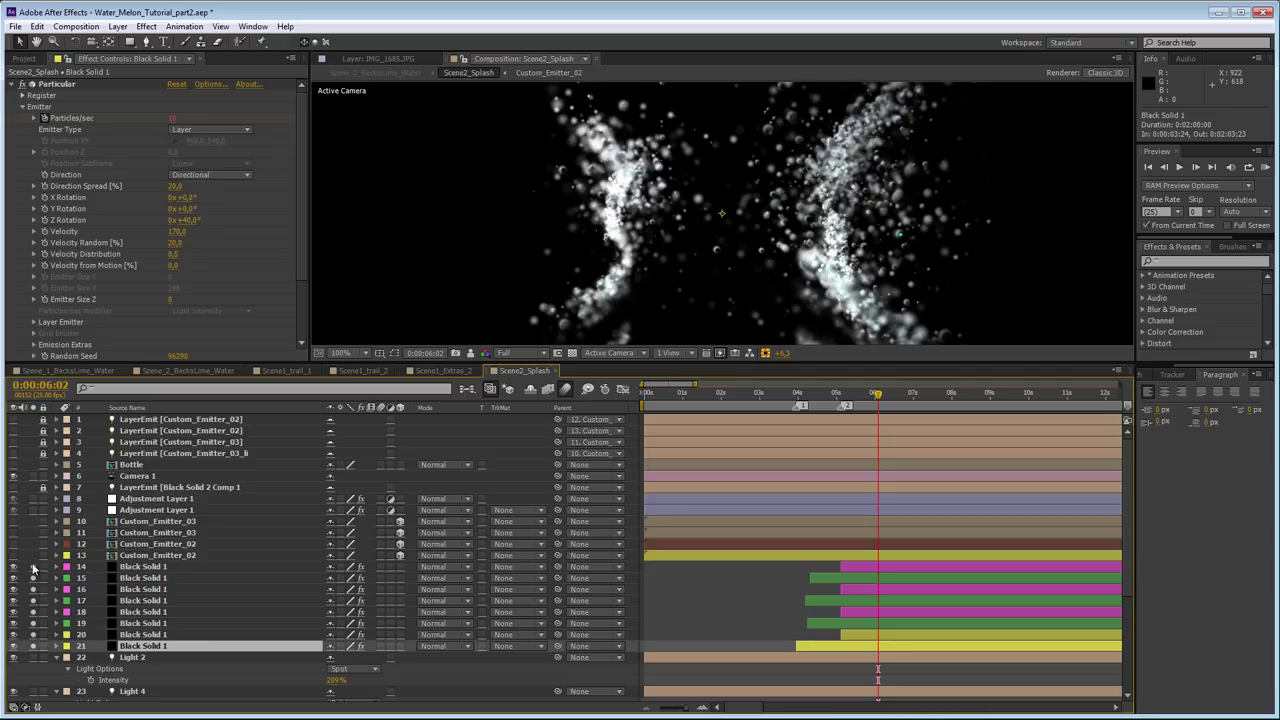
click(33, 634)
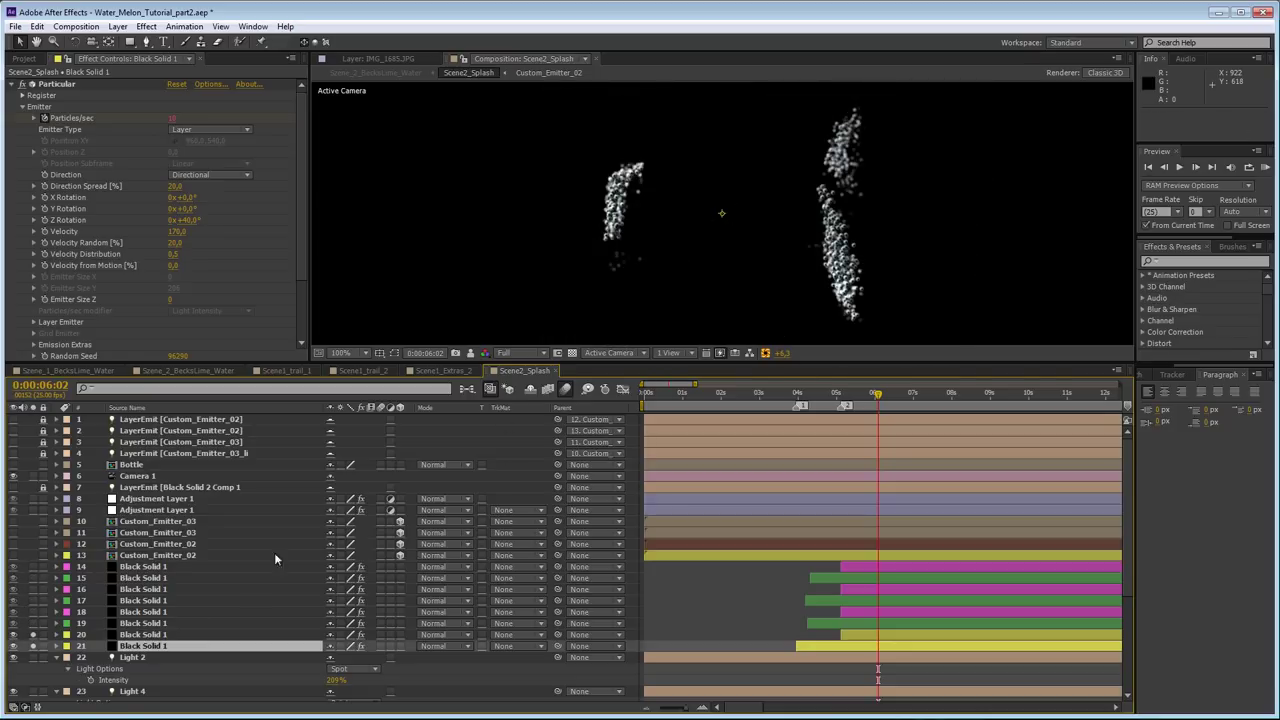
mouse_move(853, 389)
mouse_down()
mouse_move(1025, 394)
mouse_move(825, 396)
mouse_move(924, 377)
mouse_move(846, 388)
mouse_move(929, 391)
mouse_move(837, 390)
mouse_move(889, 387)
mouse_move(879, 390)
mouse_up()
- Add layers 19, 18 and 17 to the soloed view and preview the splash around 6–8 seconds
click(34, 625)
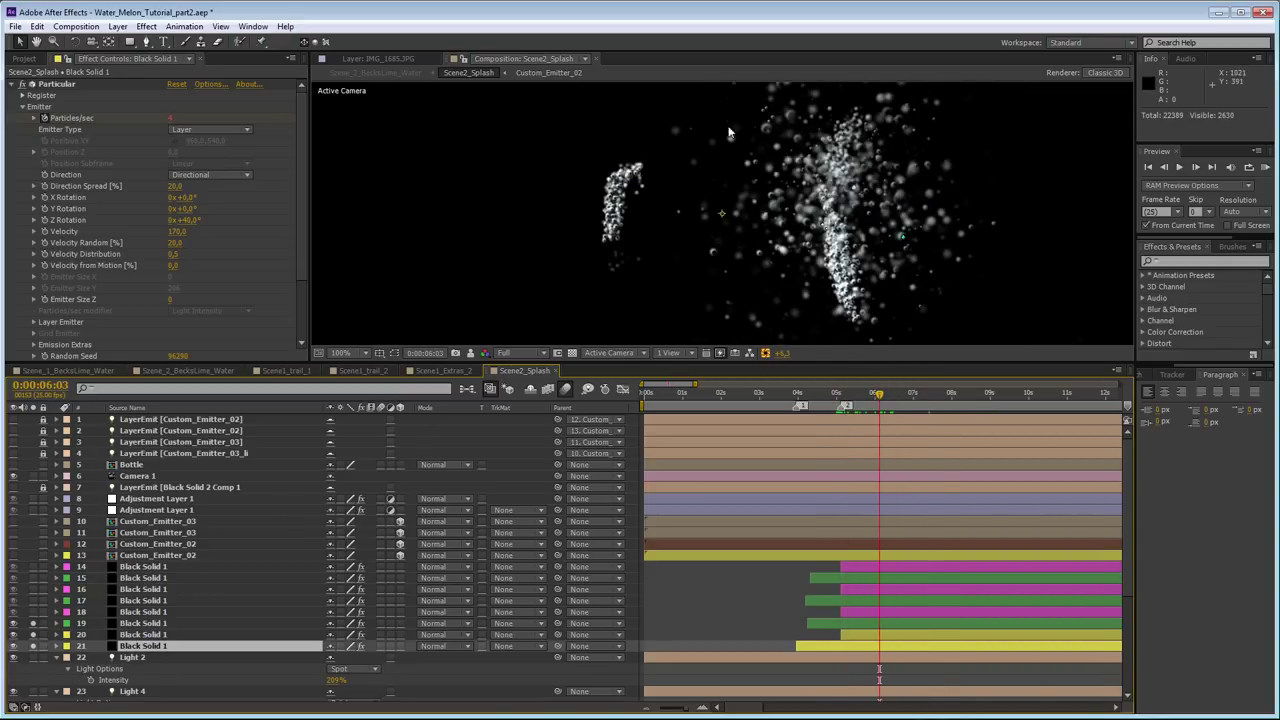
drag(888, 394, 981, 393)
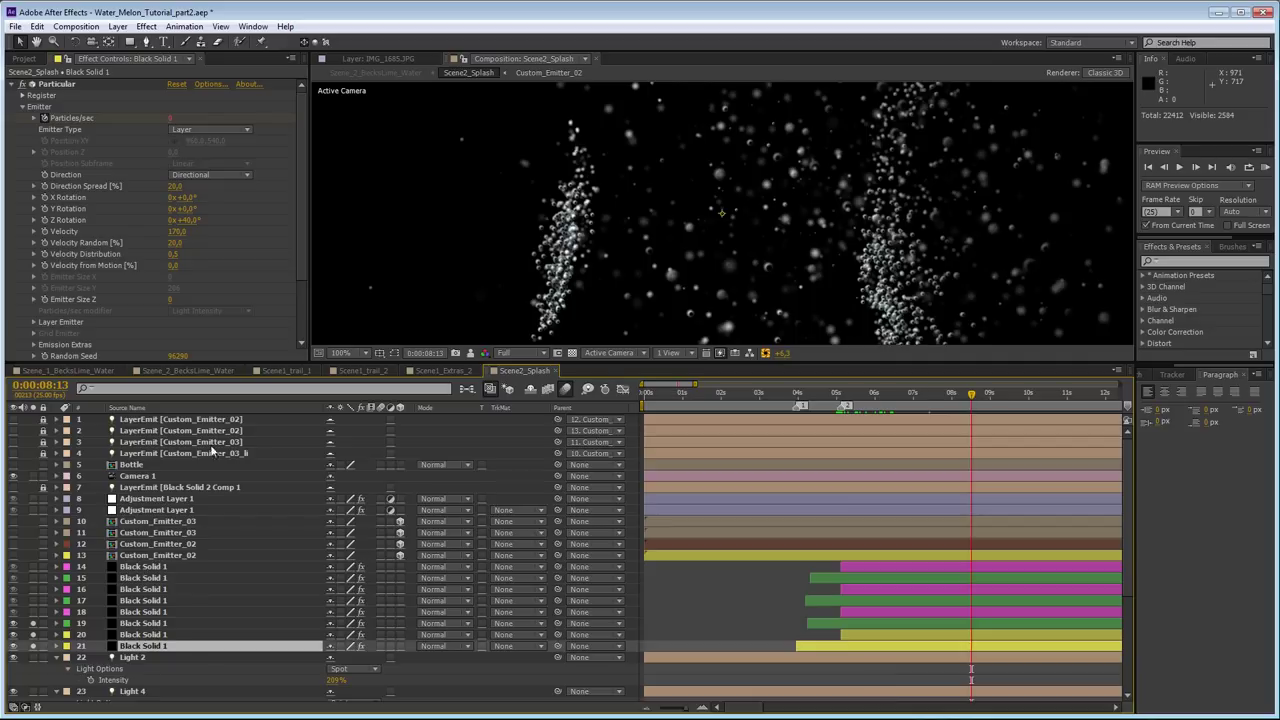
click(33, 613)
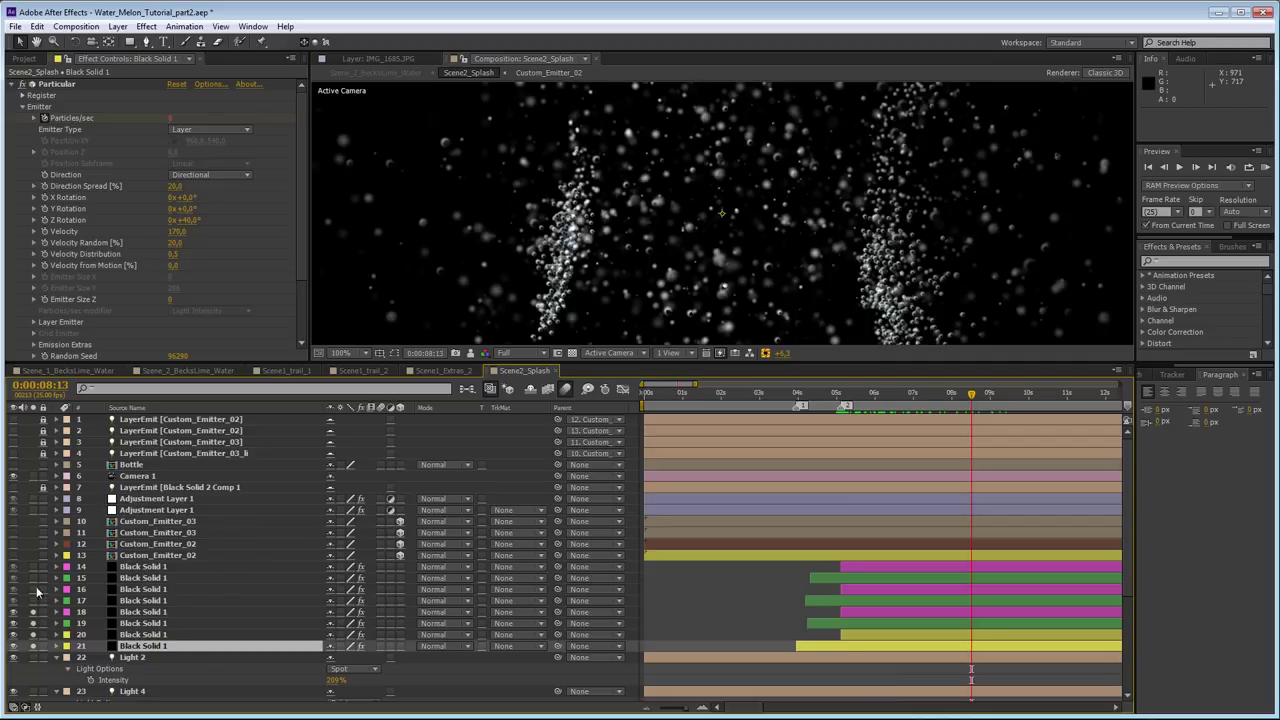
click(33, 601)
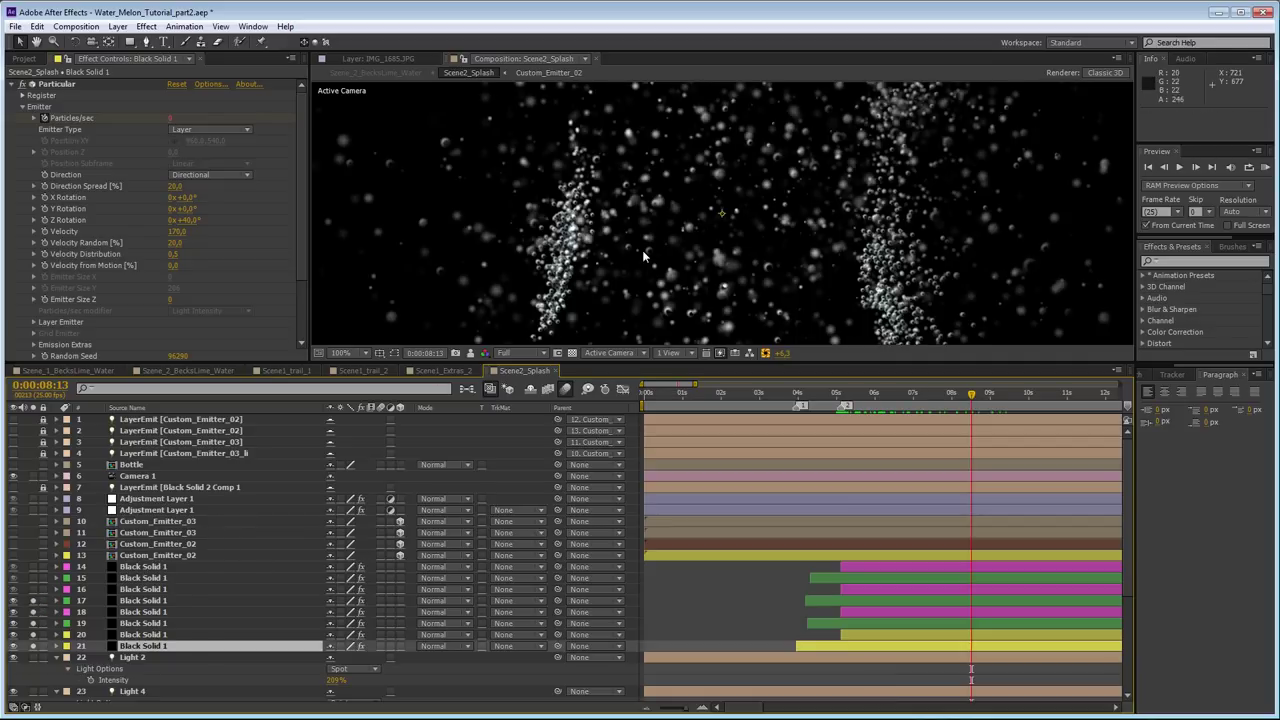
key(comma)
key(comma)
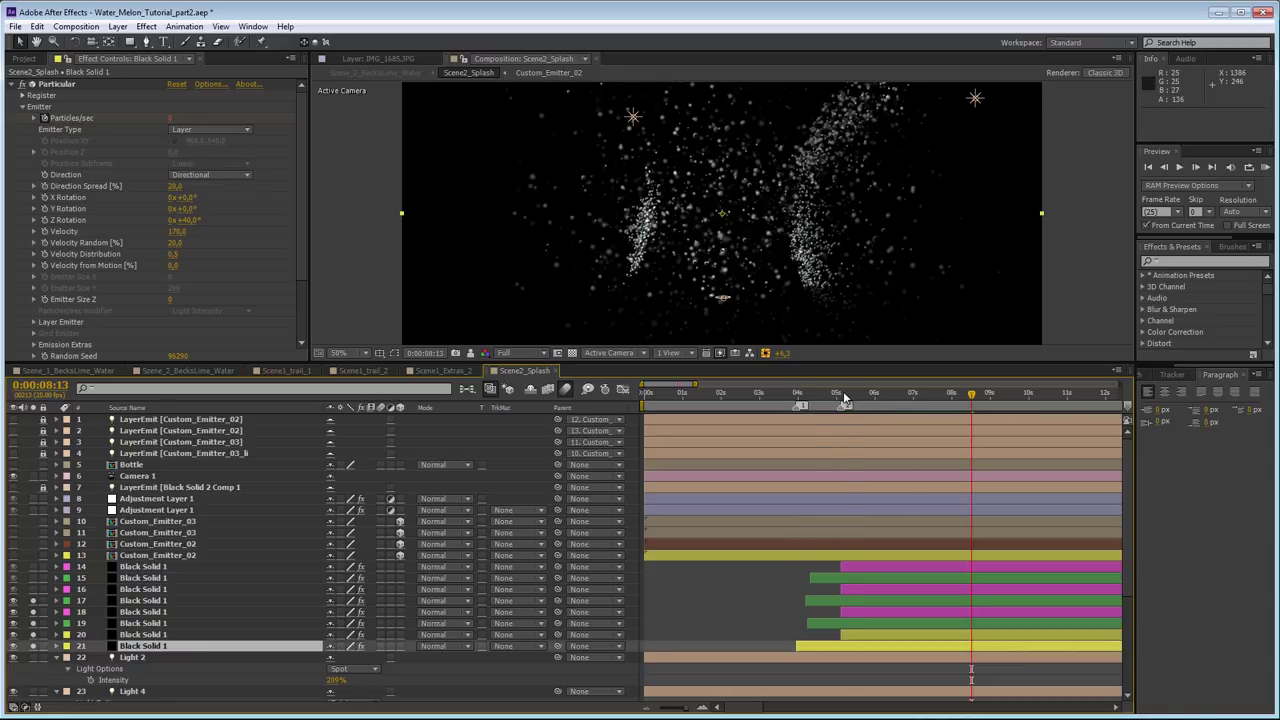
drag(843, 398, 880, 393)
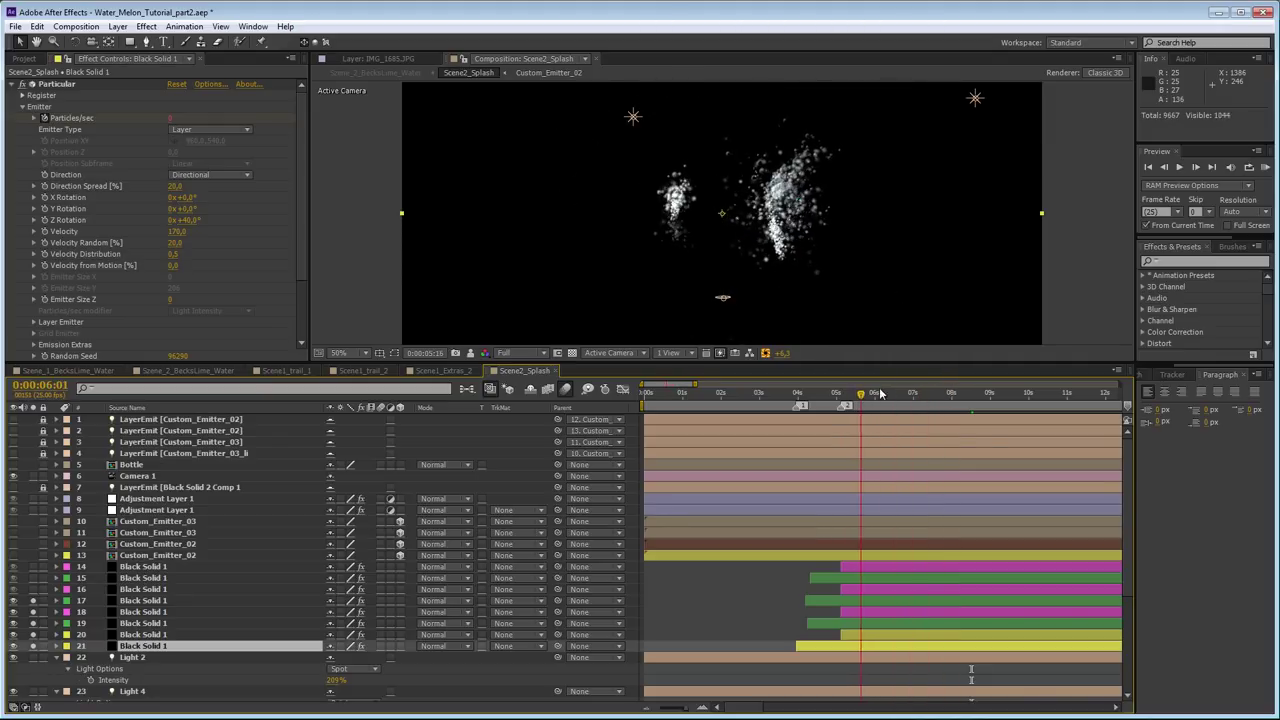
key(space)
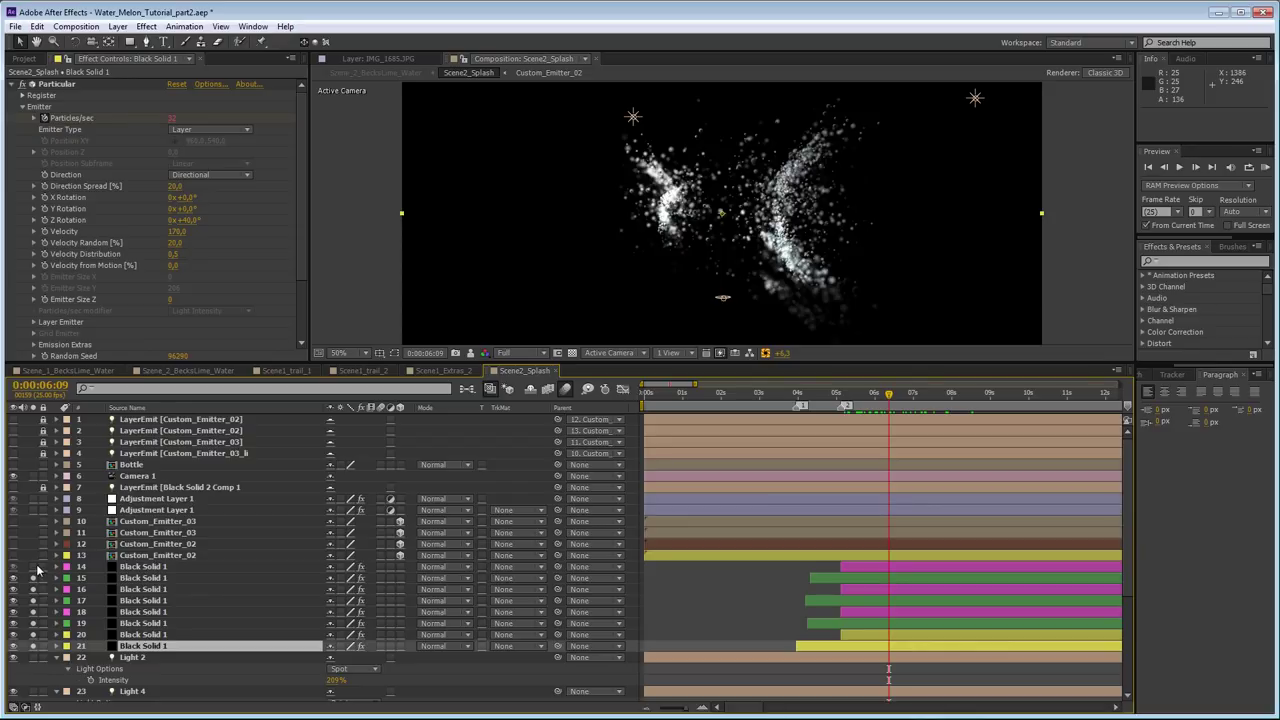
- Scrub the splash from 5 to 7 seconds, reset exposure to zero, zoom to 100%, and return to Scene_2_BecksLime_Water
click(840, 397)
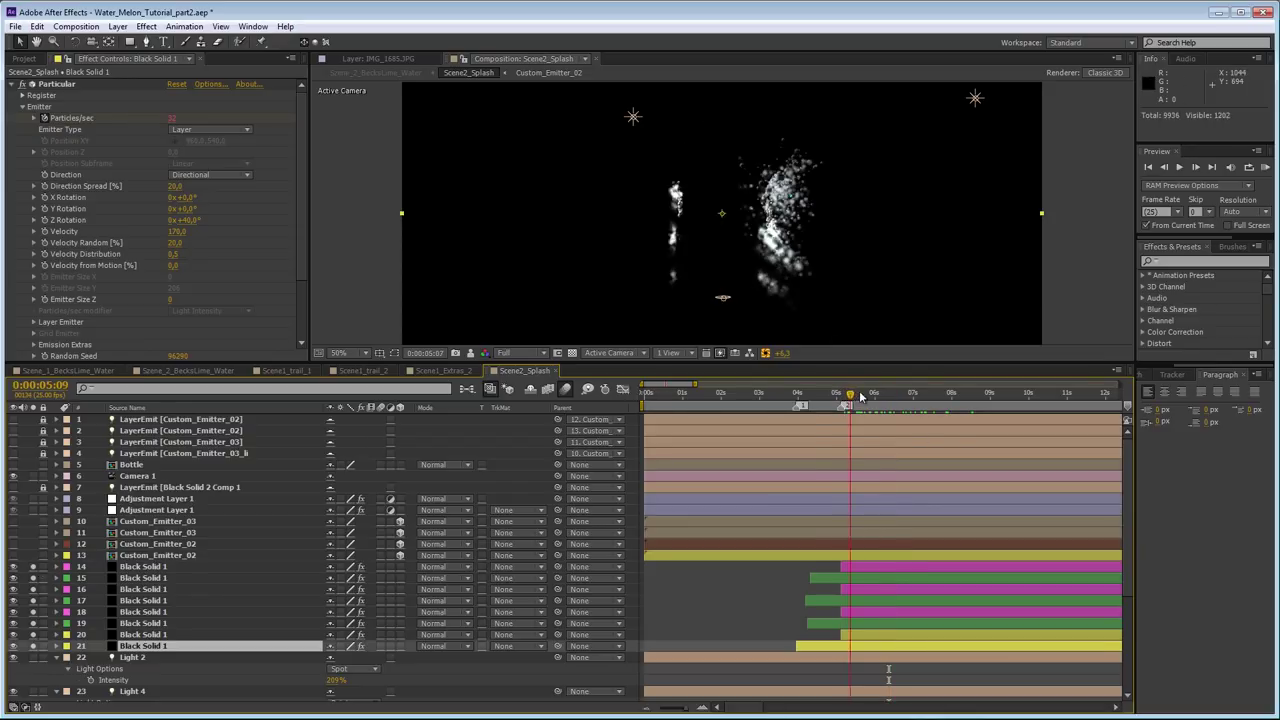
click(905, 397)
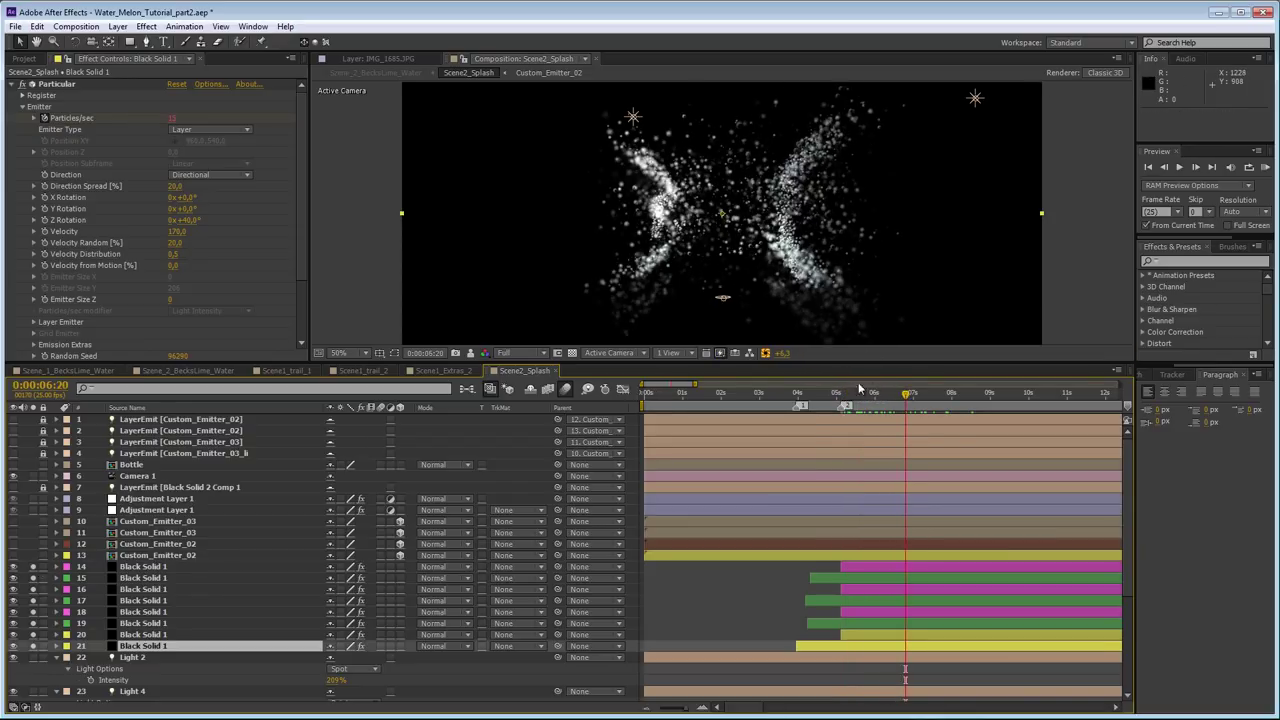
mouse_move(845, 400)
mouse_down()
mouse_move(908, 400)
mouse_move(866, 400)
mouse_up()
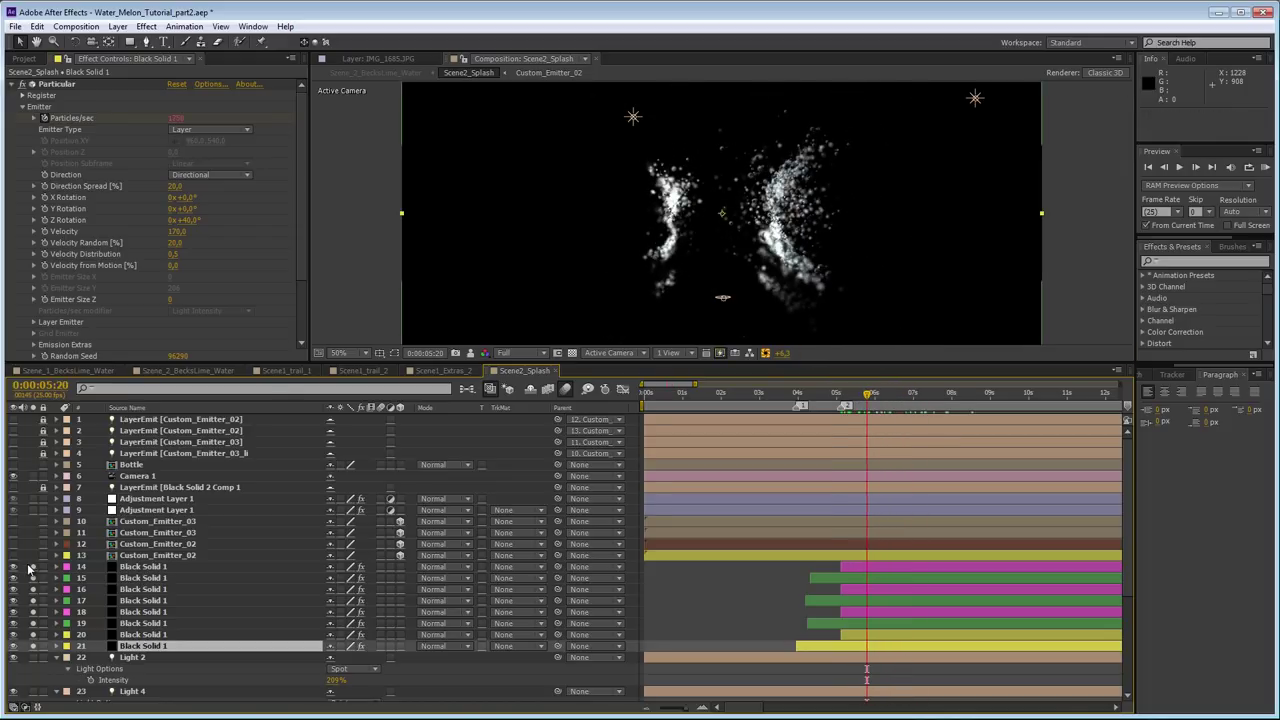
scroll(40, 712, down, 5)
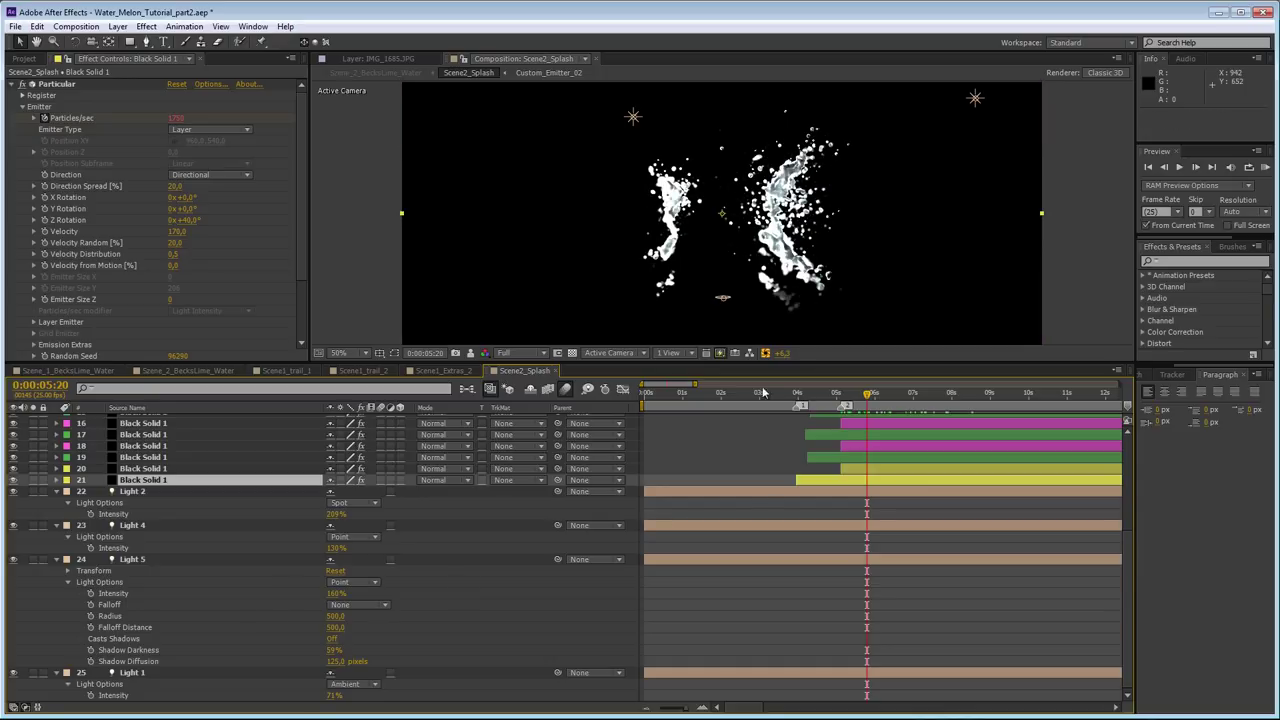
click(765, 352)
key(period)
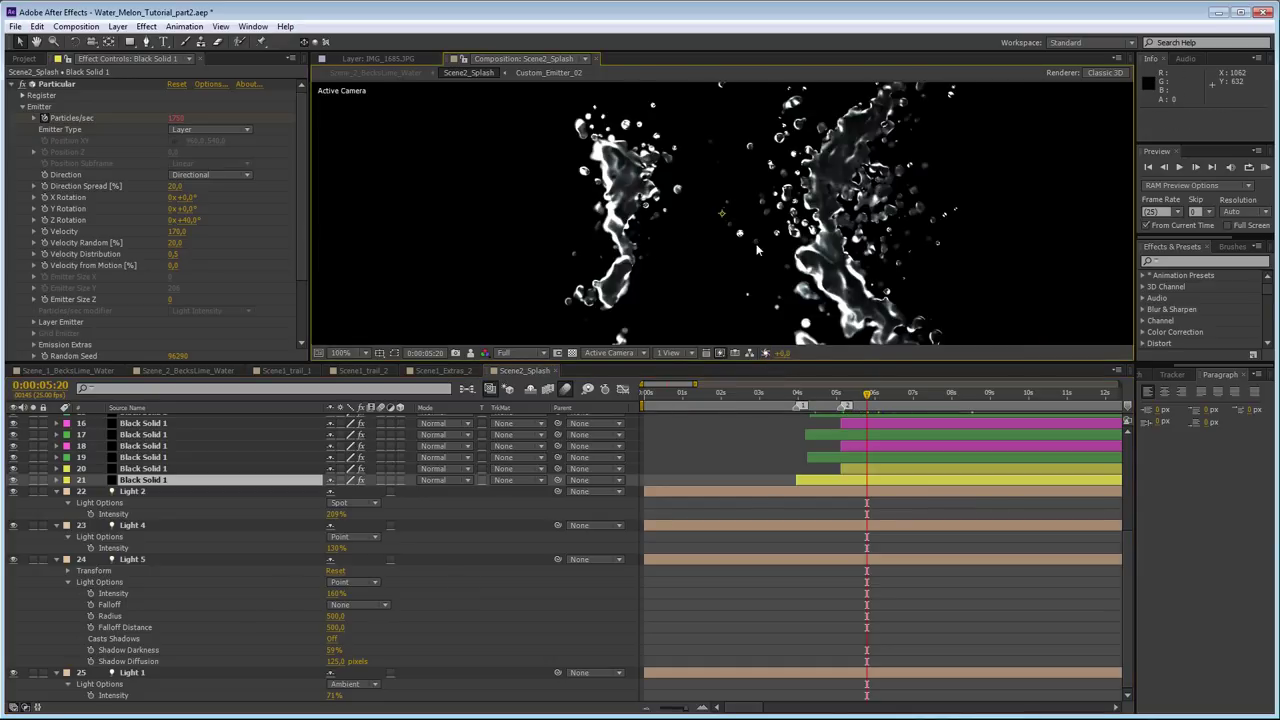
drag(843, 397, 912, 393)
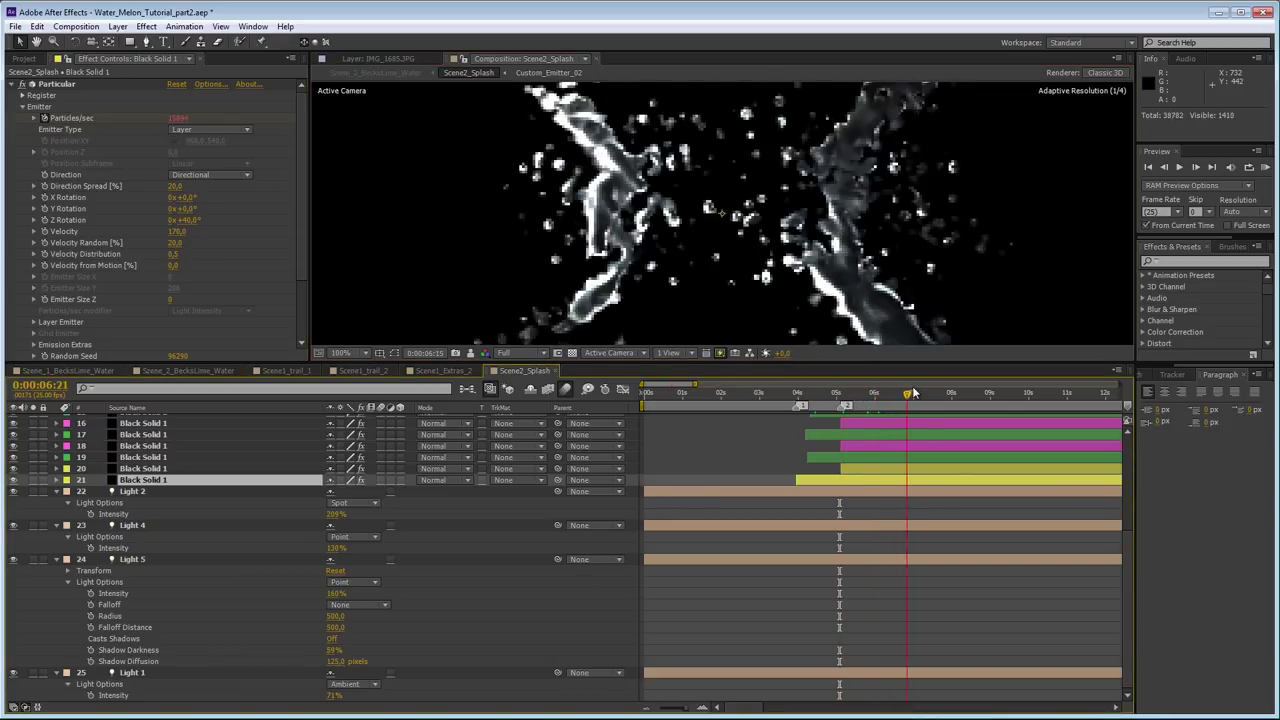
click(466, 389)
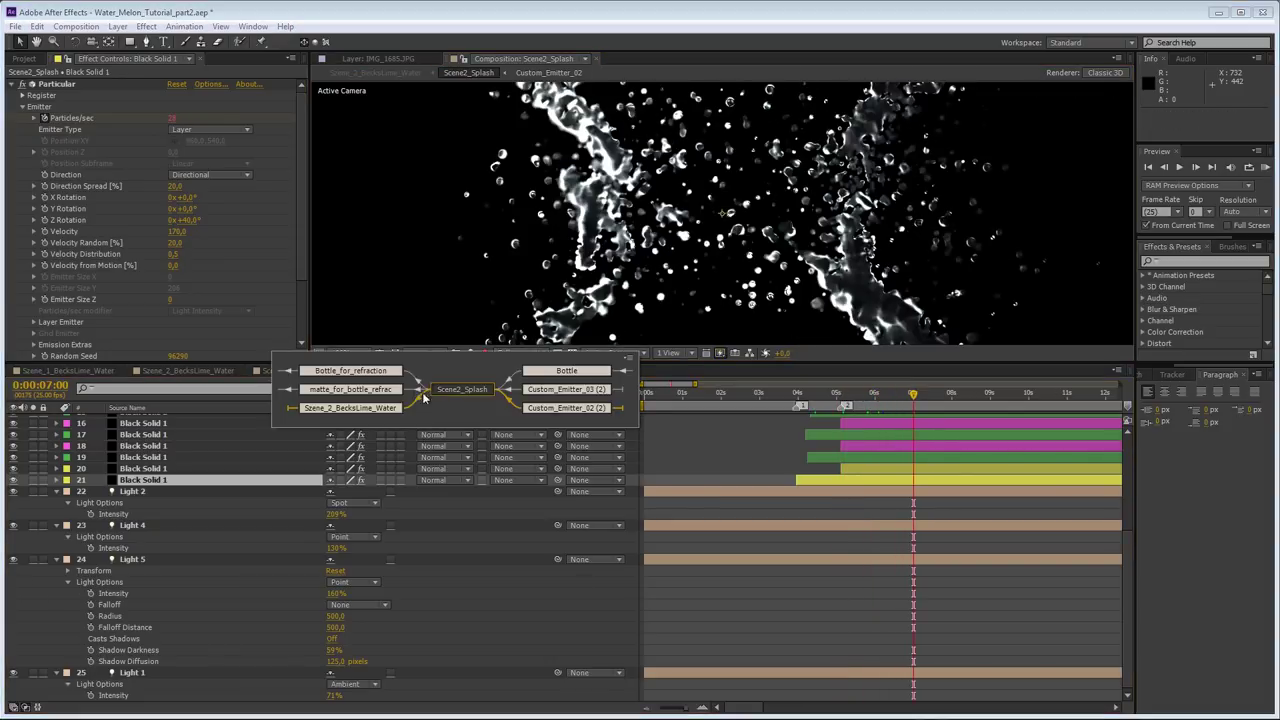
click(345, 408)
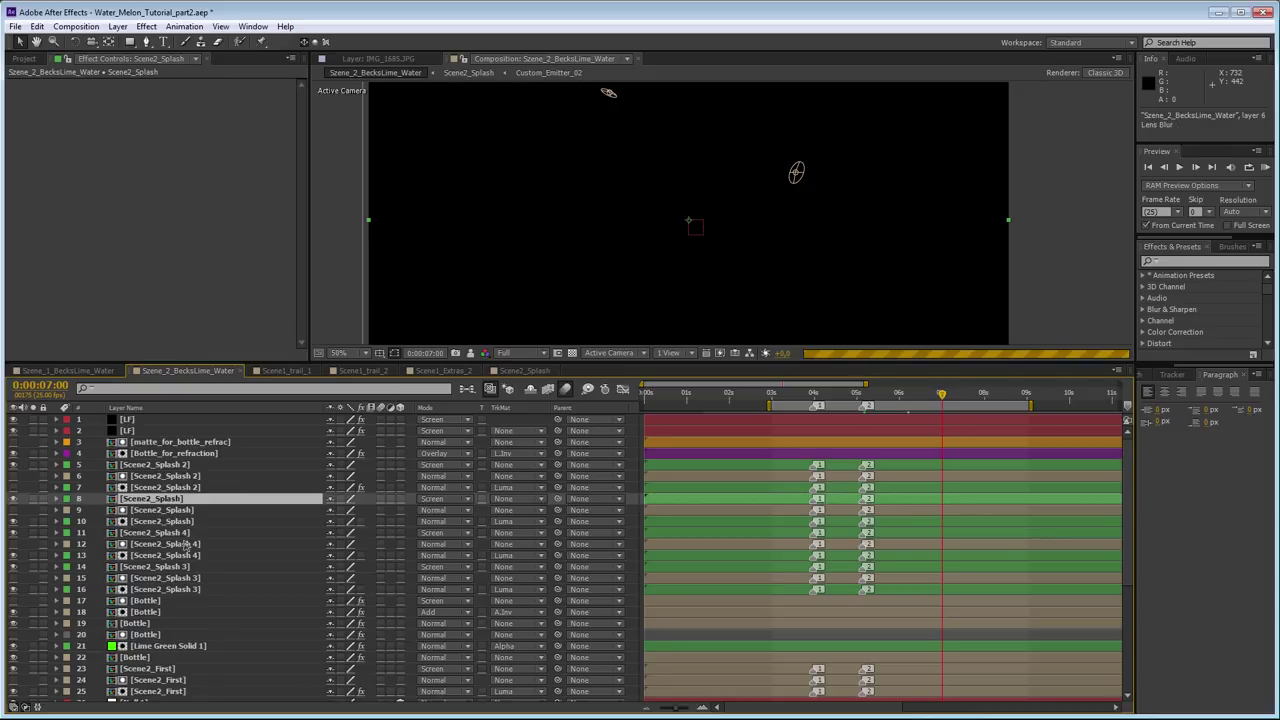
double_click(186, 476)
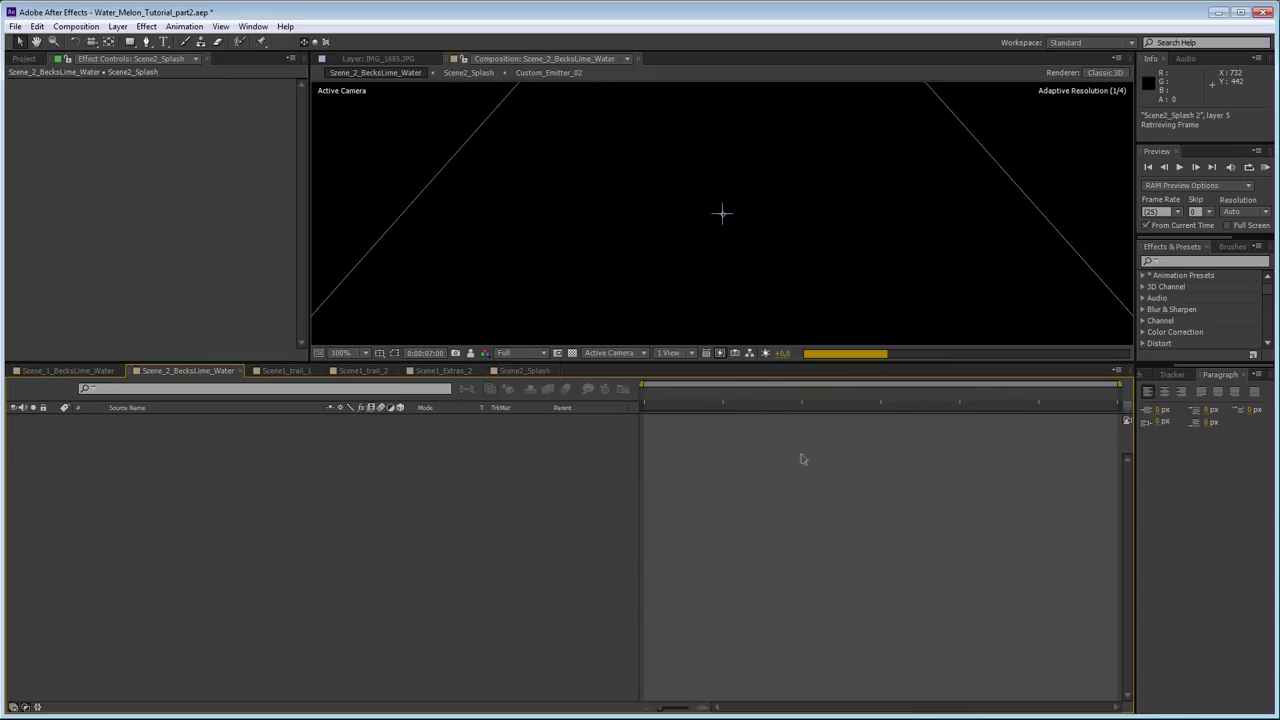
scroll(736, 243, down, 2)
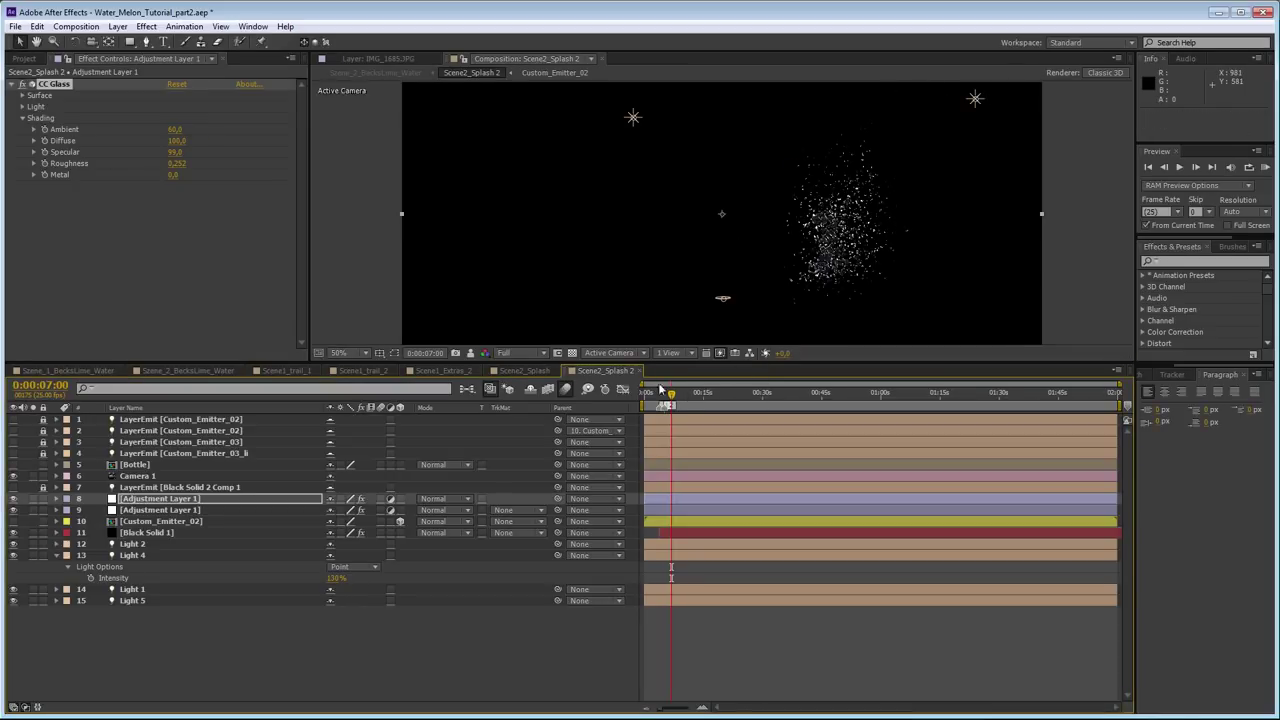
mouse_move(671, 395)
mouse_down()
mouse_move(697, 398)
mouse_move(658, 401)
mouse_move(680, 398)
mouse_up()
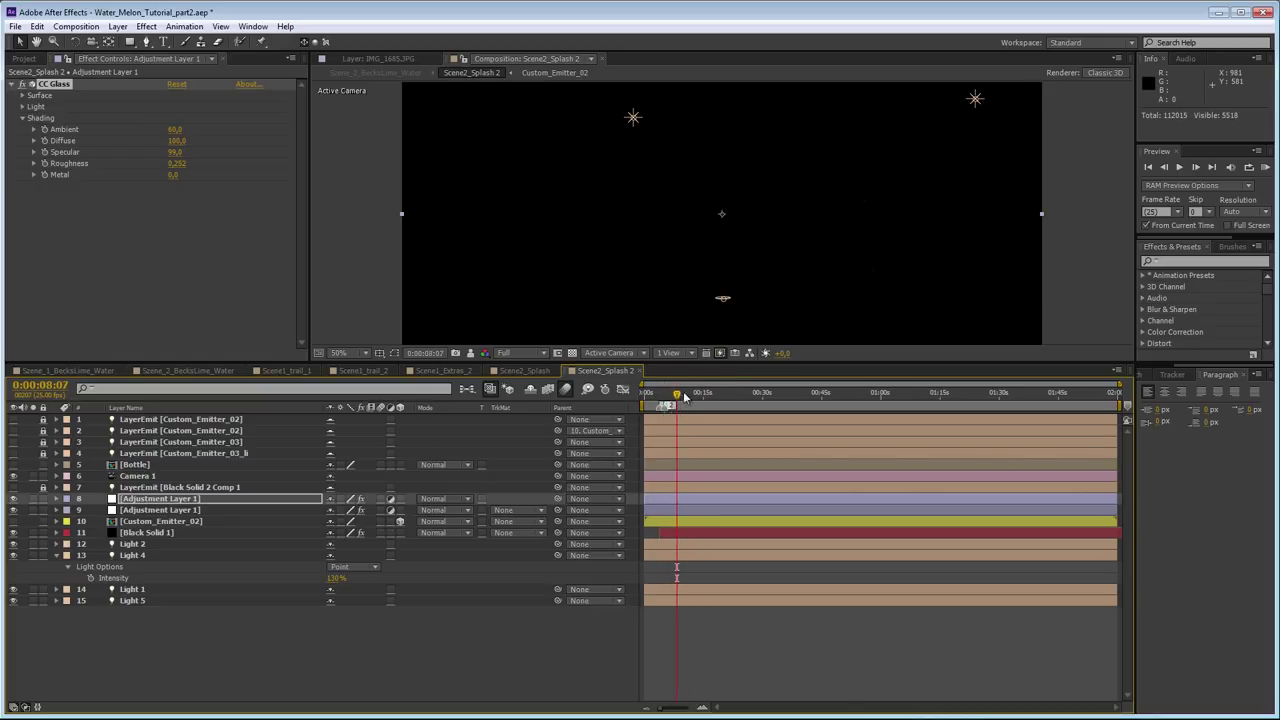
scroll(843, 161, up, 2)
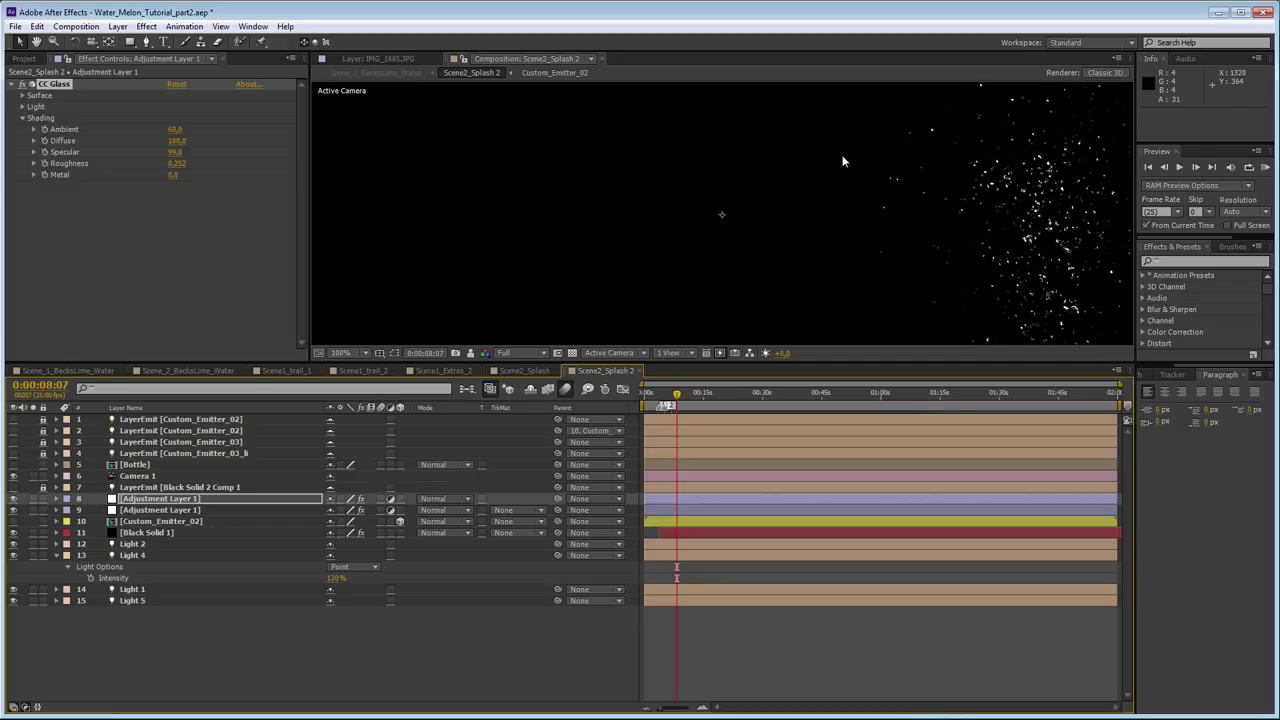
drag(672, 401, 663, 400)
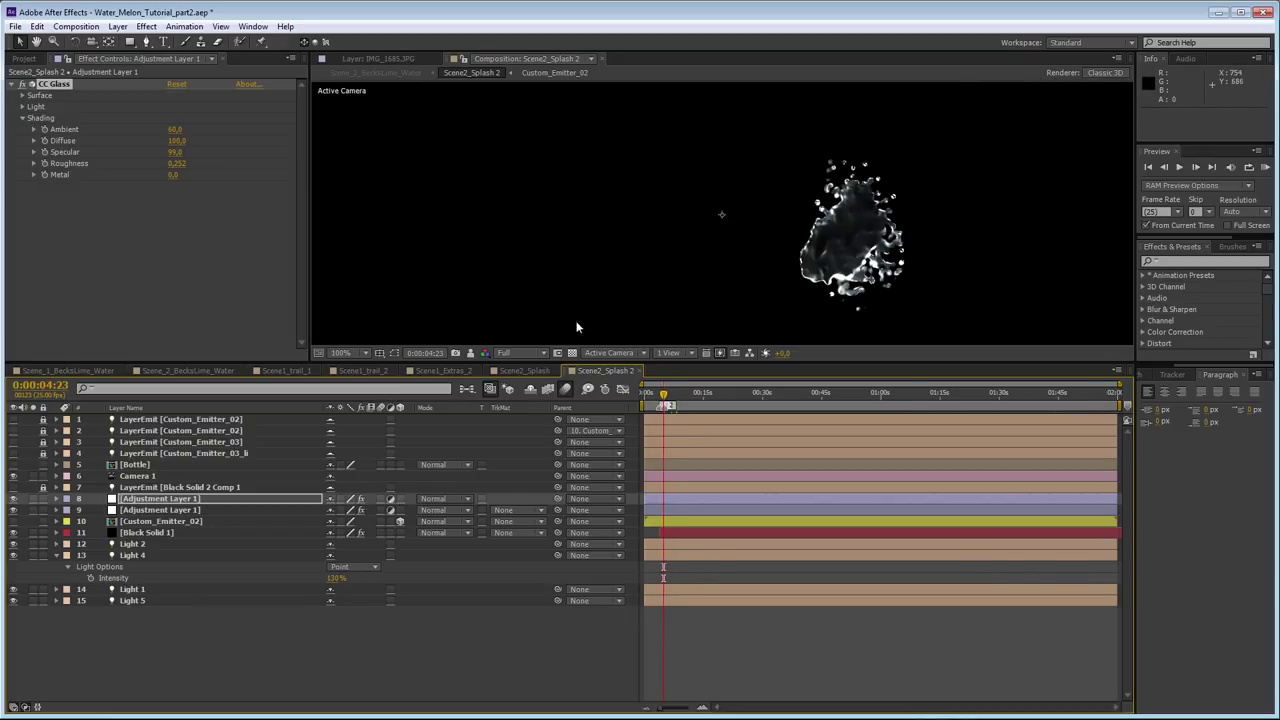
click(466, 390)
click(345, 408)
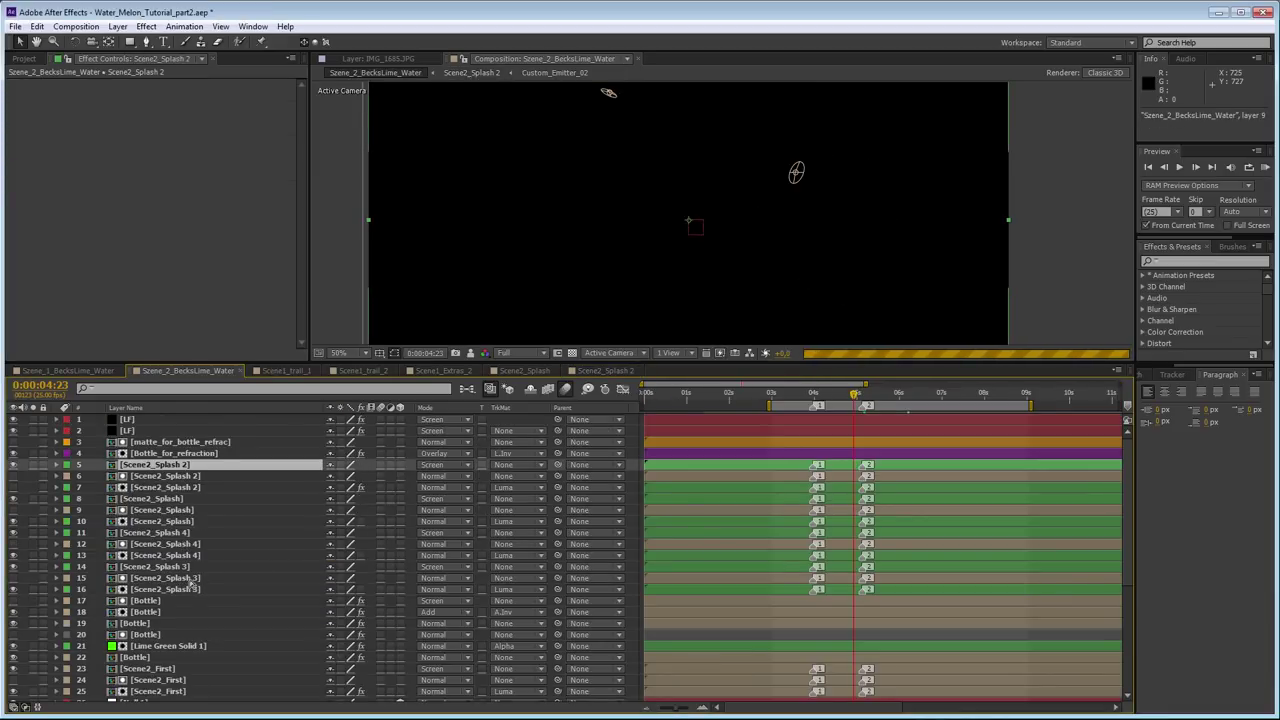
click(165, 578)
double_click(165, 578)
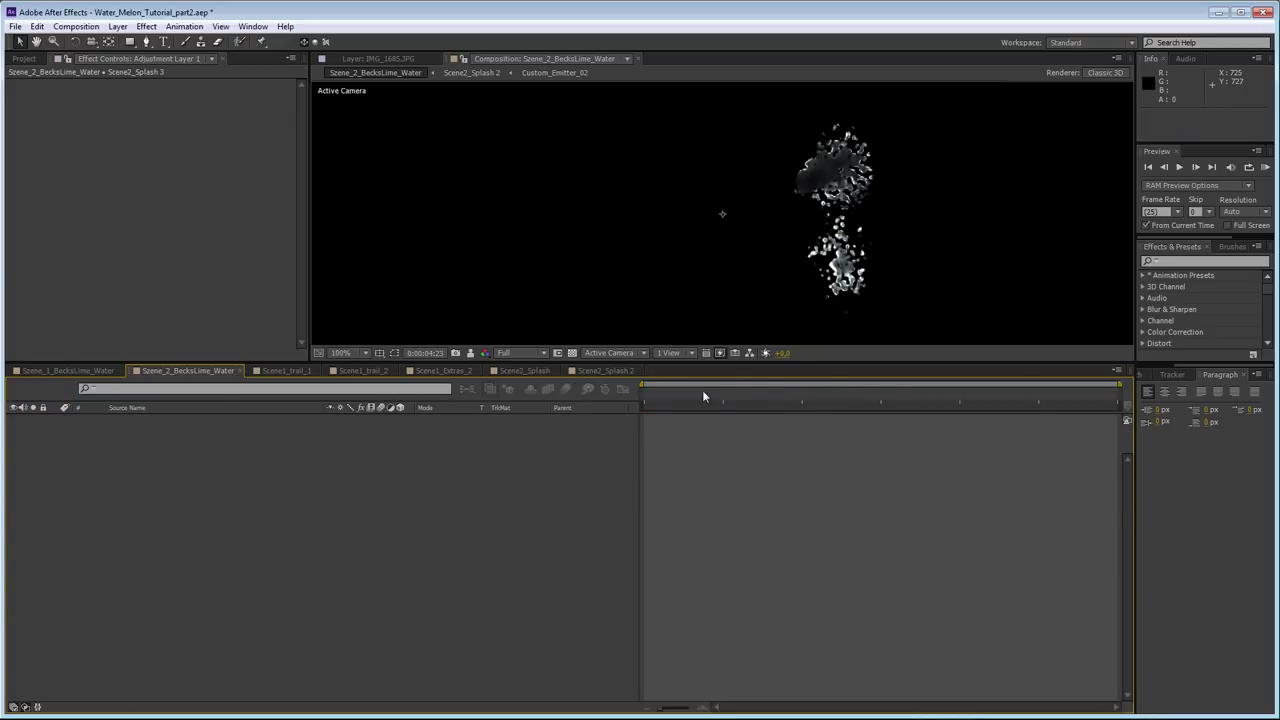
drag(683, 400, 707, 394)
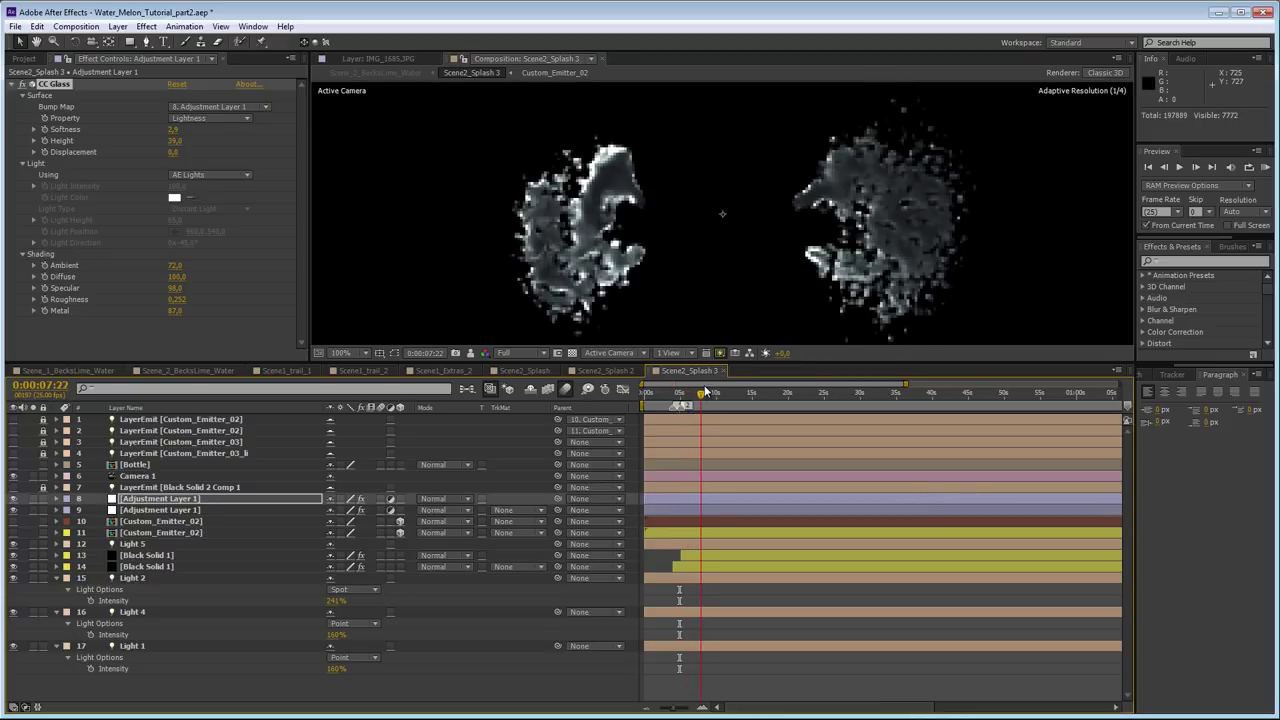
click(195, 522)
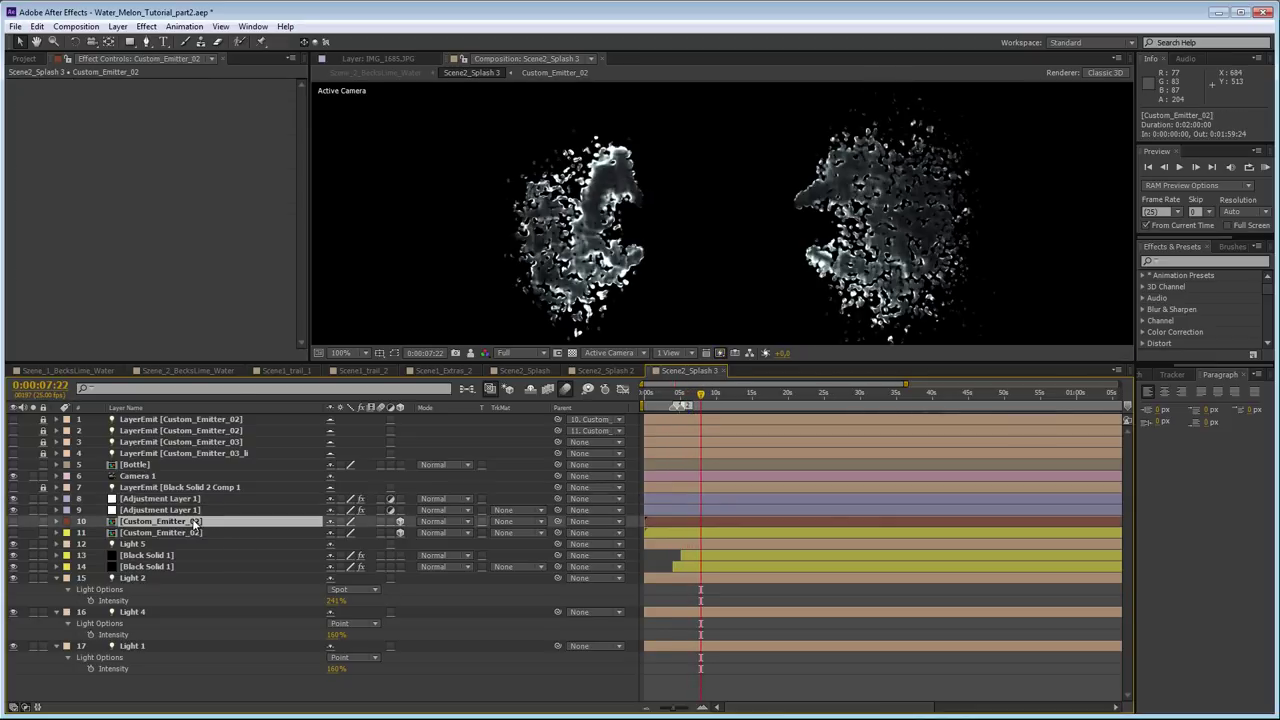
mouse_move(704, 396)
mouse_down()
mouse_move(722, 394)
mouse_move(703, 396)
mouse_up()
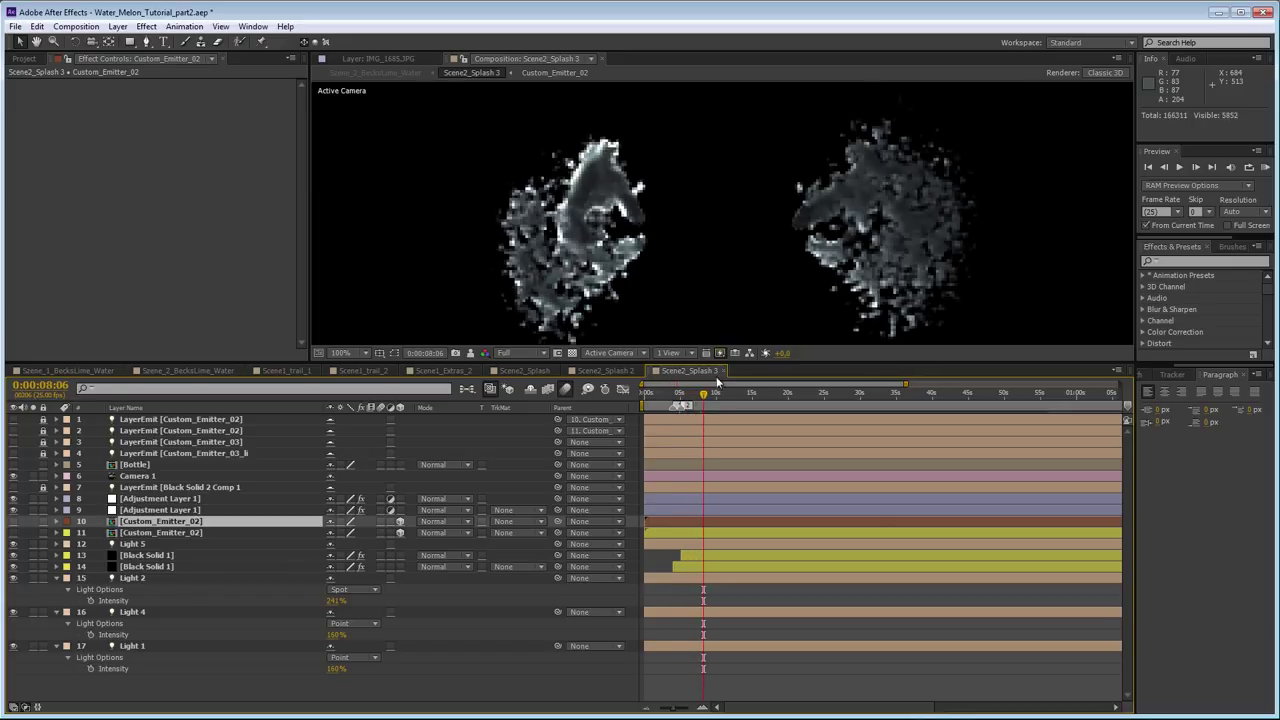
click(465, 389)
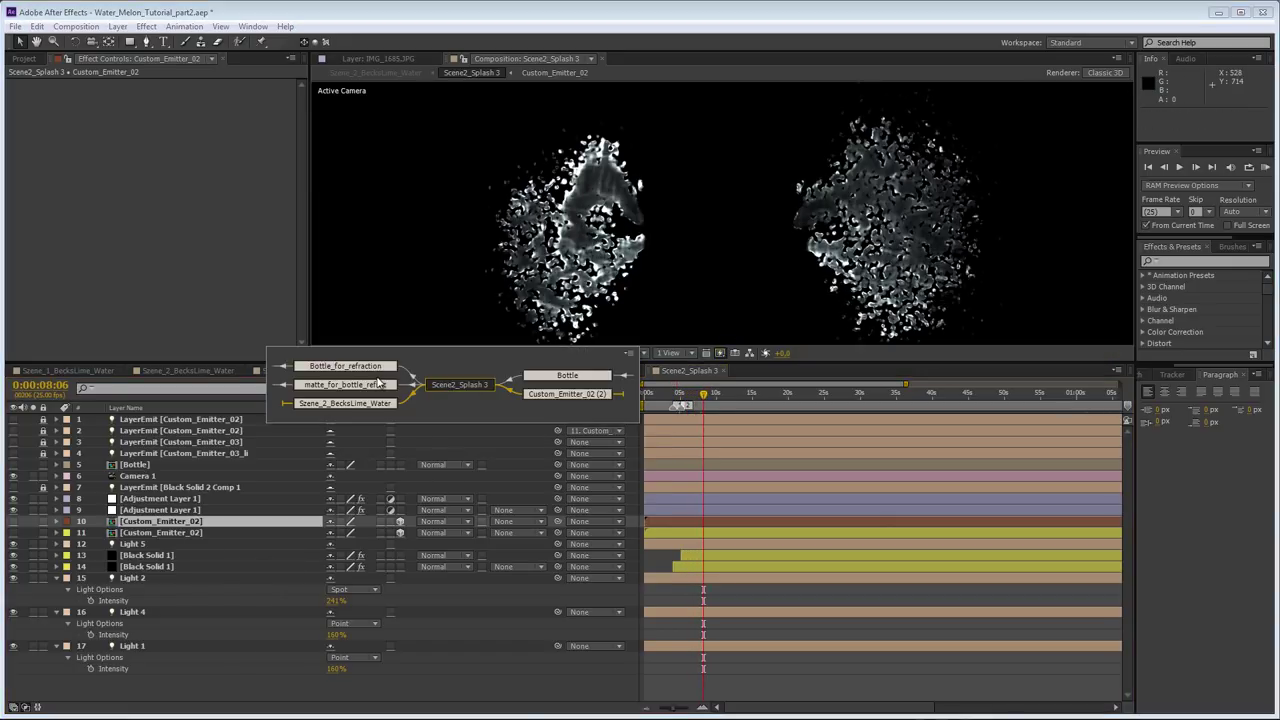
click(323, 404)
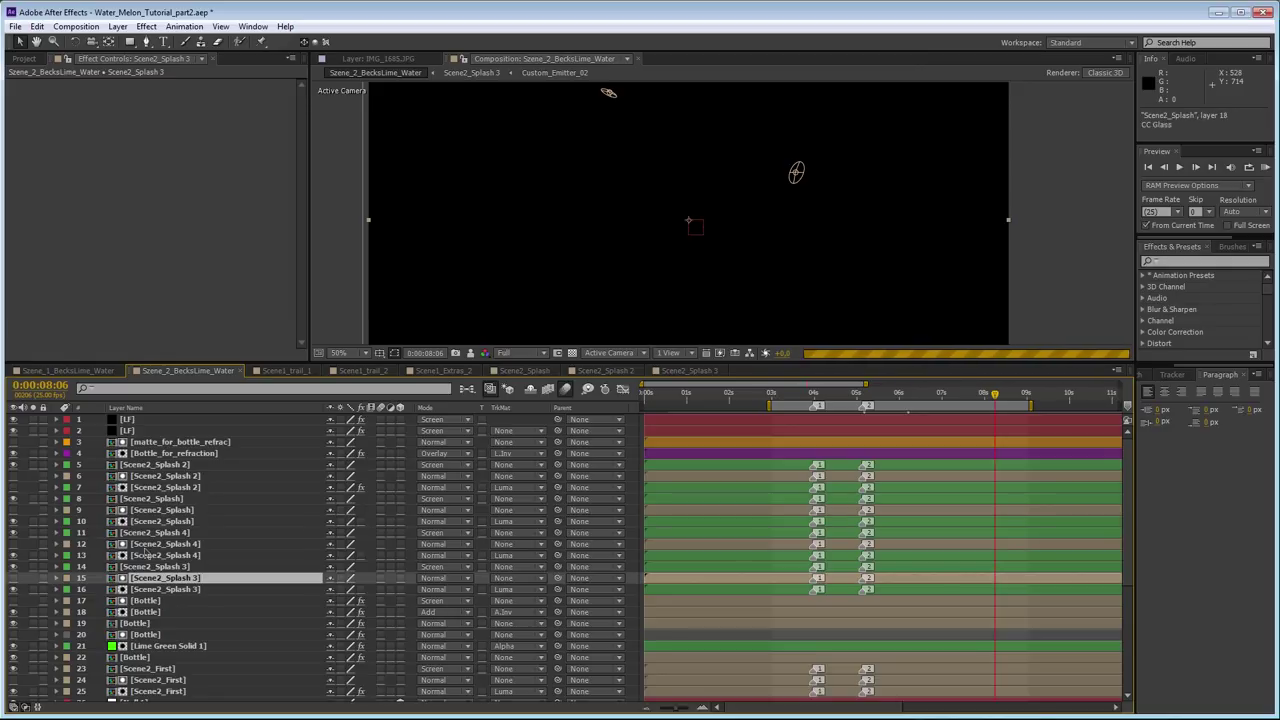
click(177, 543)
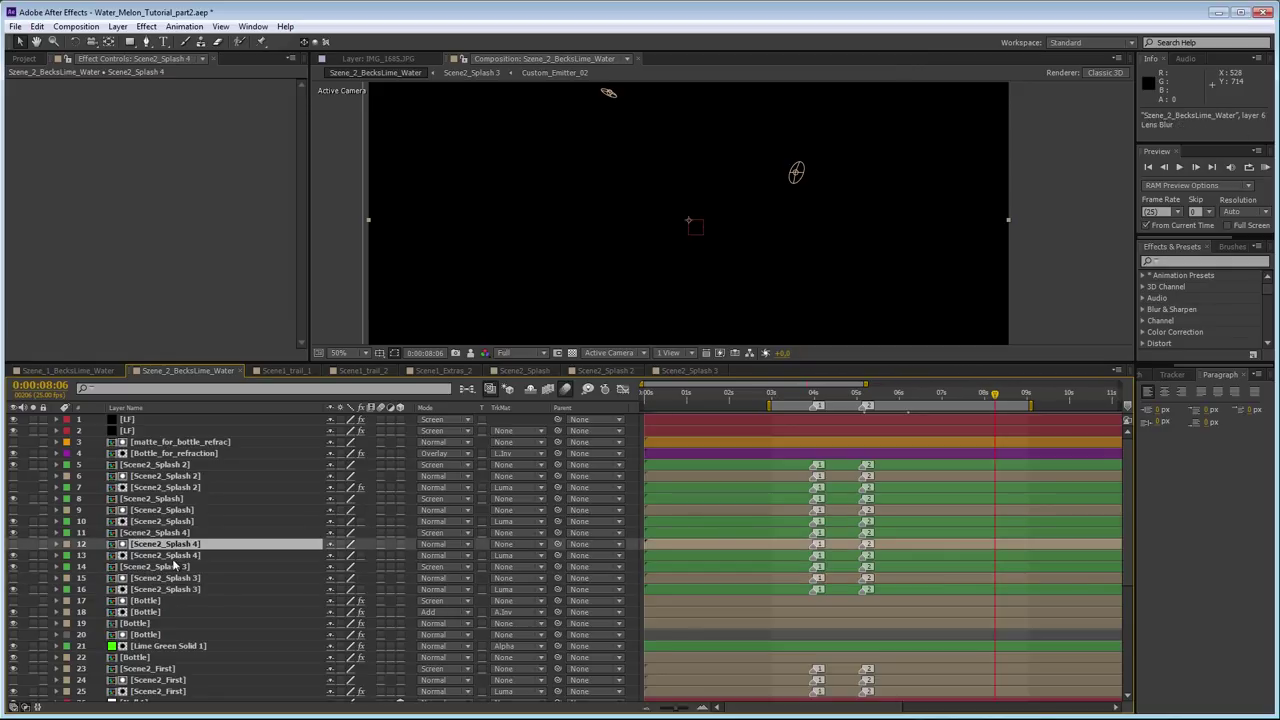
click(185, 555)
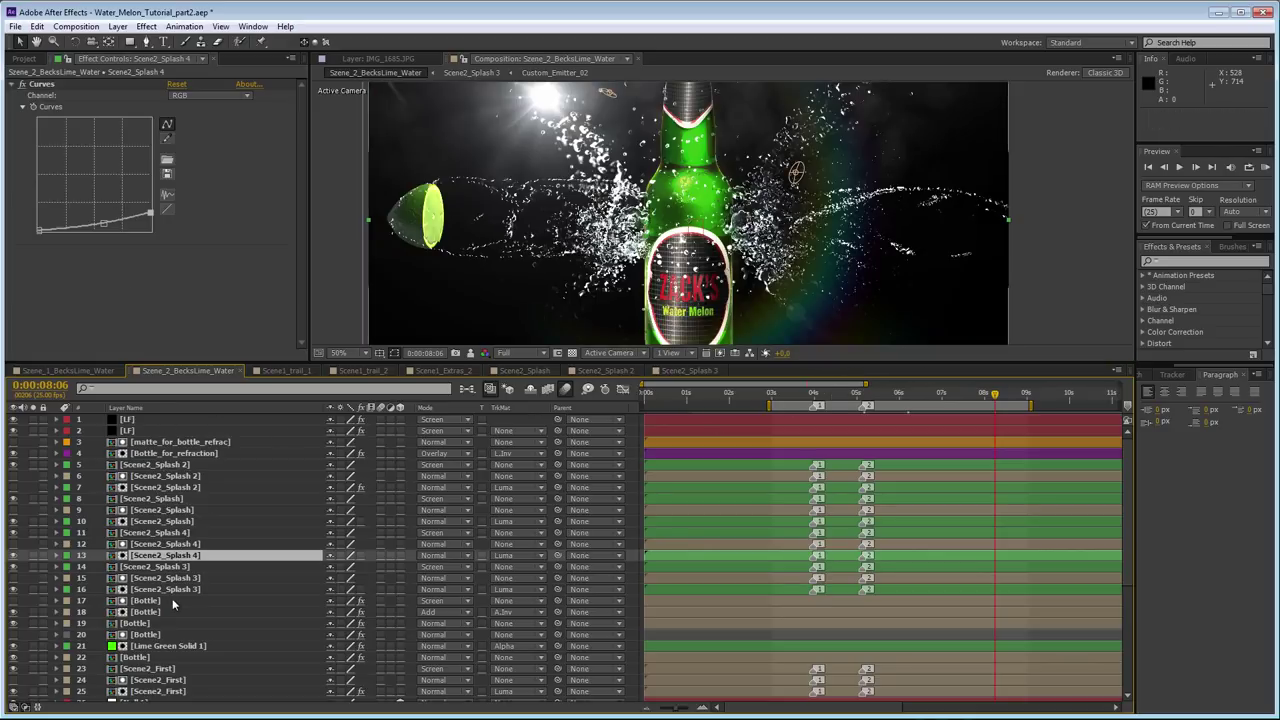
double_click(185, 545)
key(comma)
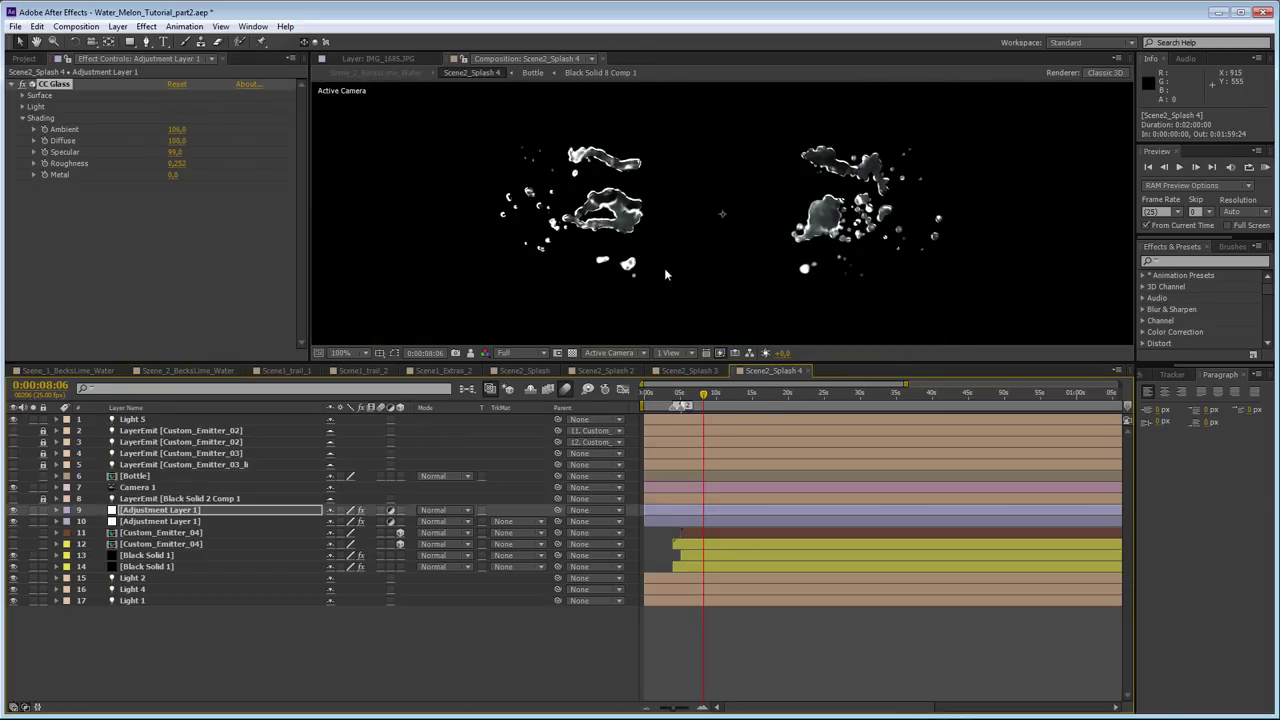
mouse_move(703, 394)
mouse_down()
mouse_move(680, 396)
mouse_move(737, 395)
mouse_move(694, 398)
mouse_up()
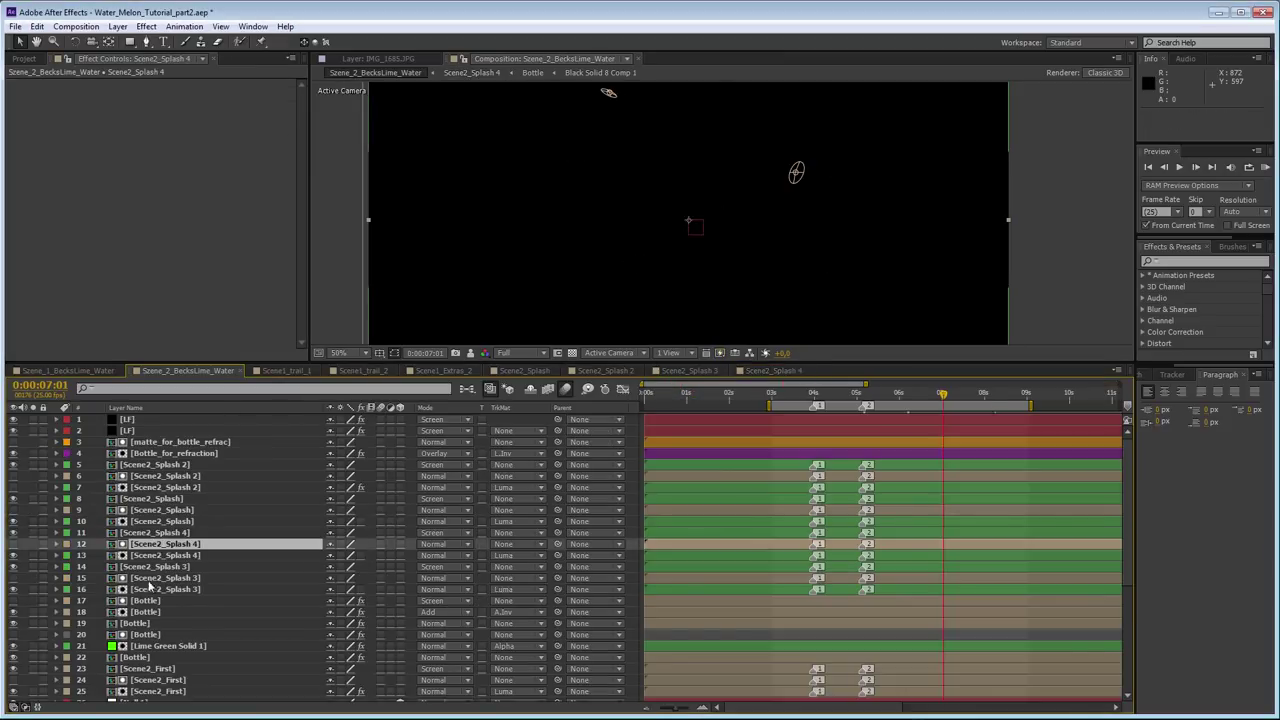
click(182, 680)
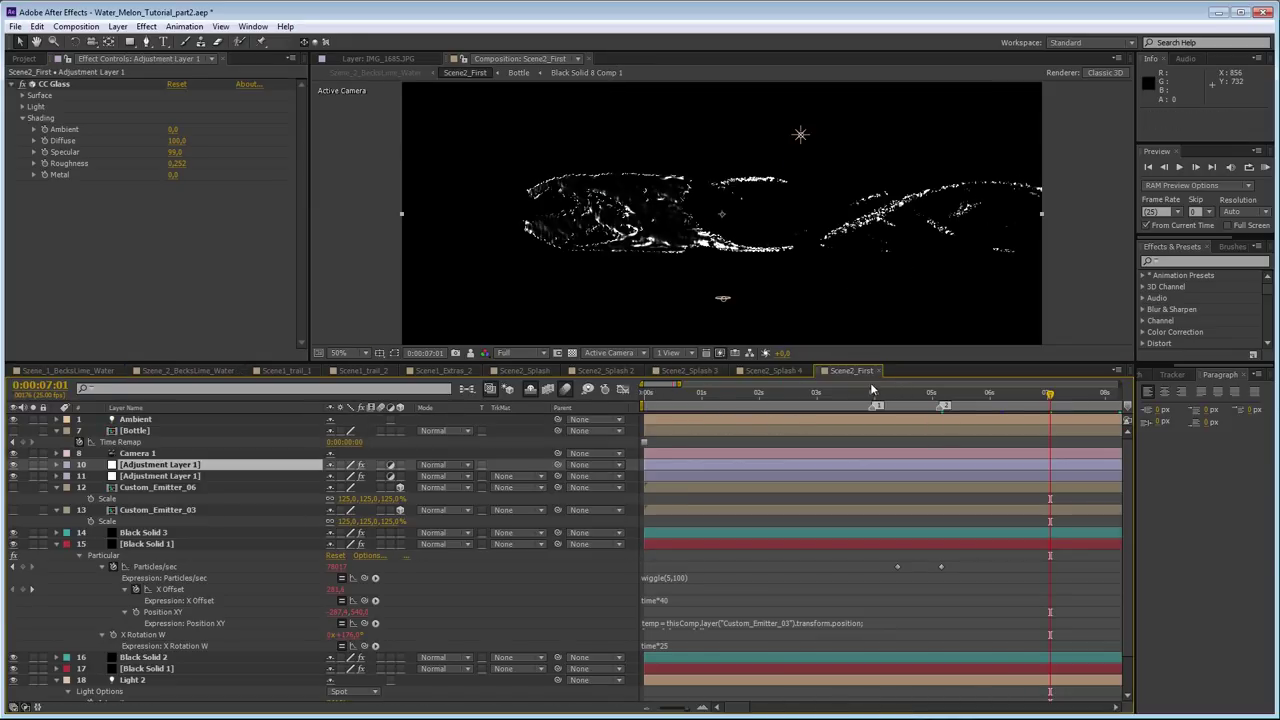
drag(871, 389, 1003, 399)
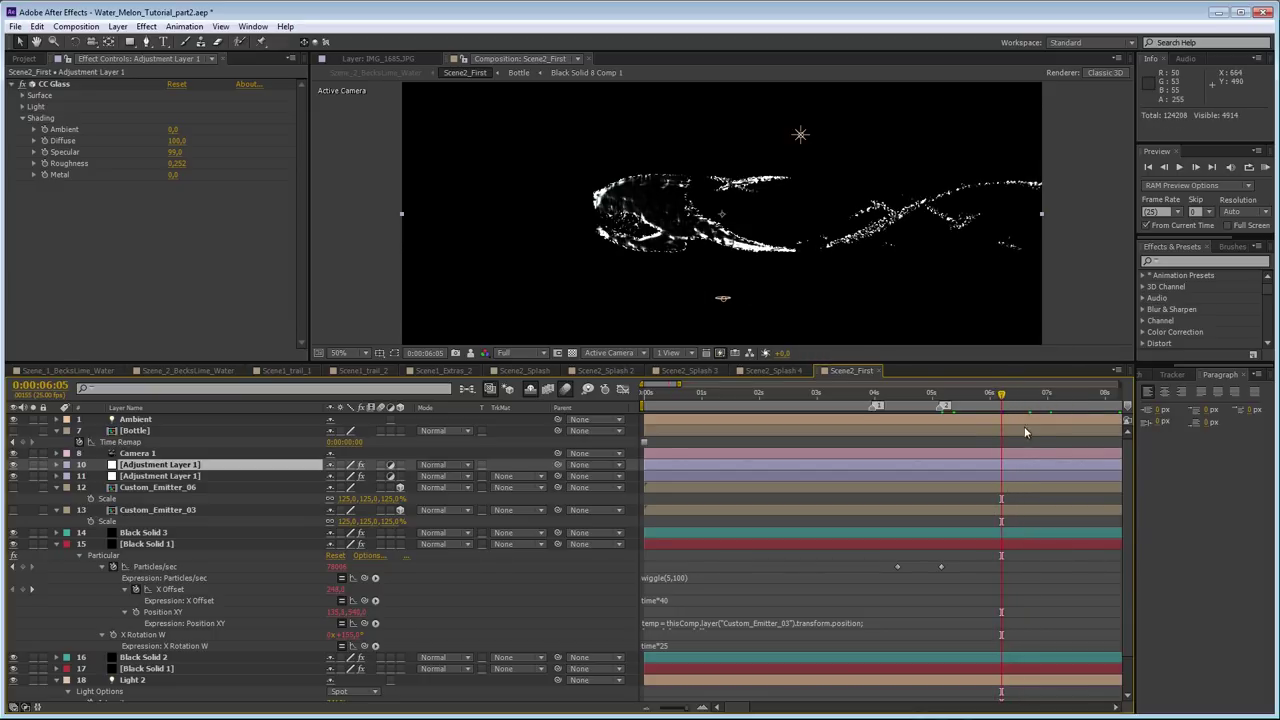
drag(1007, 391, 1057, 398)
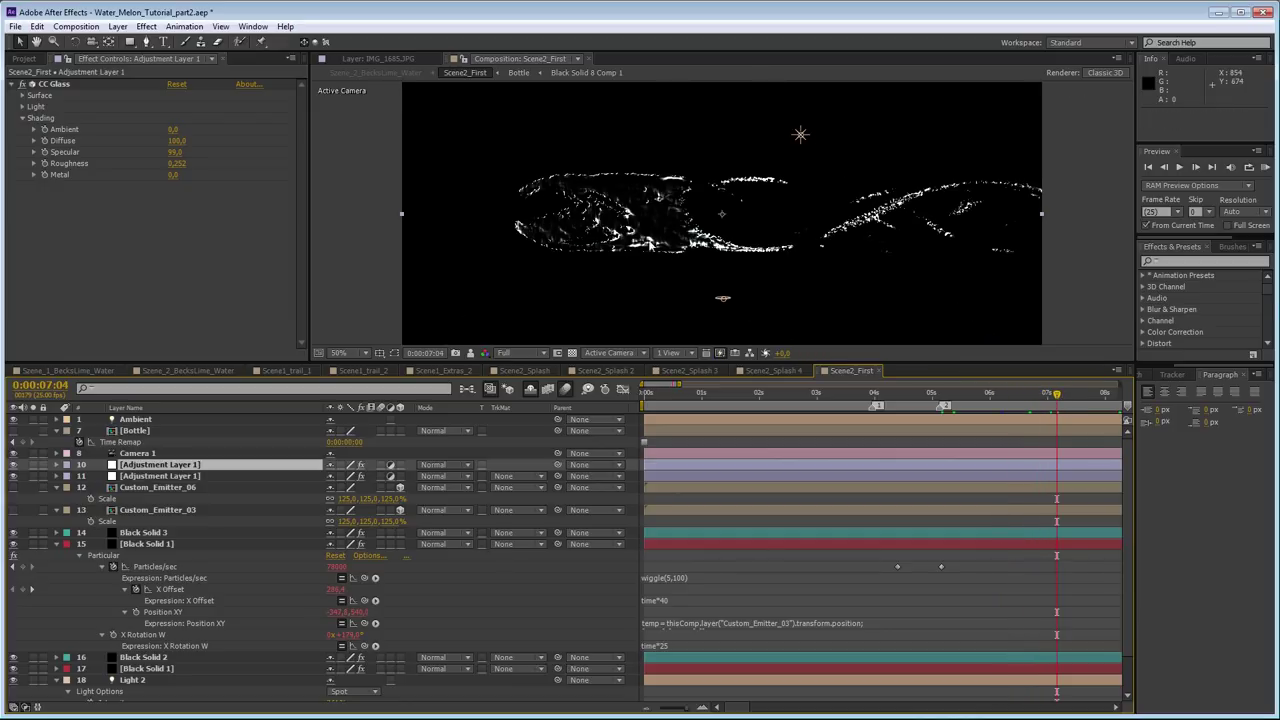
click(467, 388)
click(347, 397)
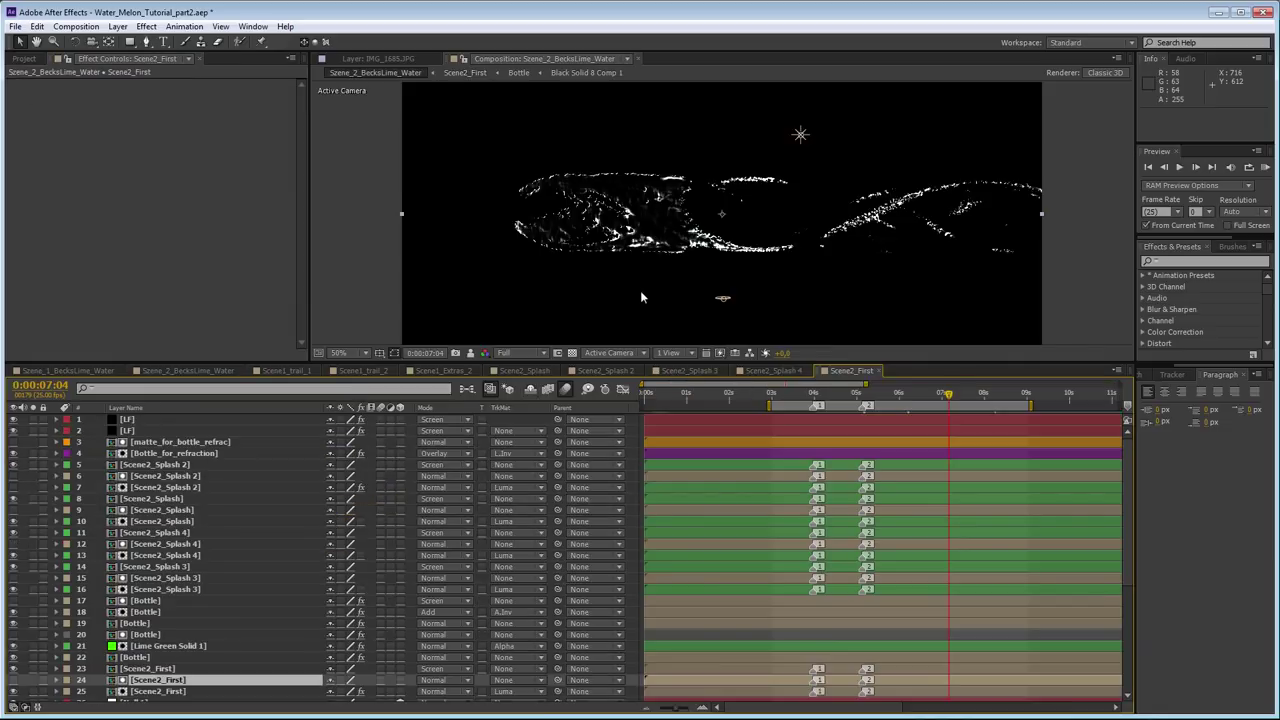
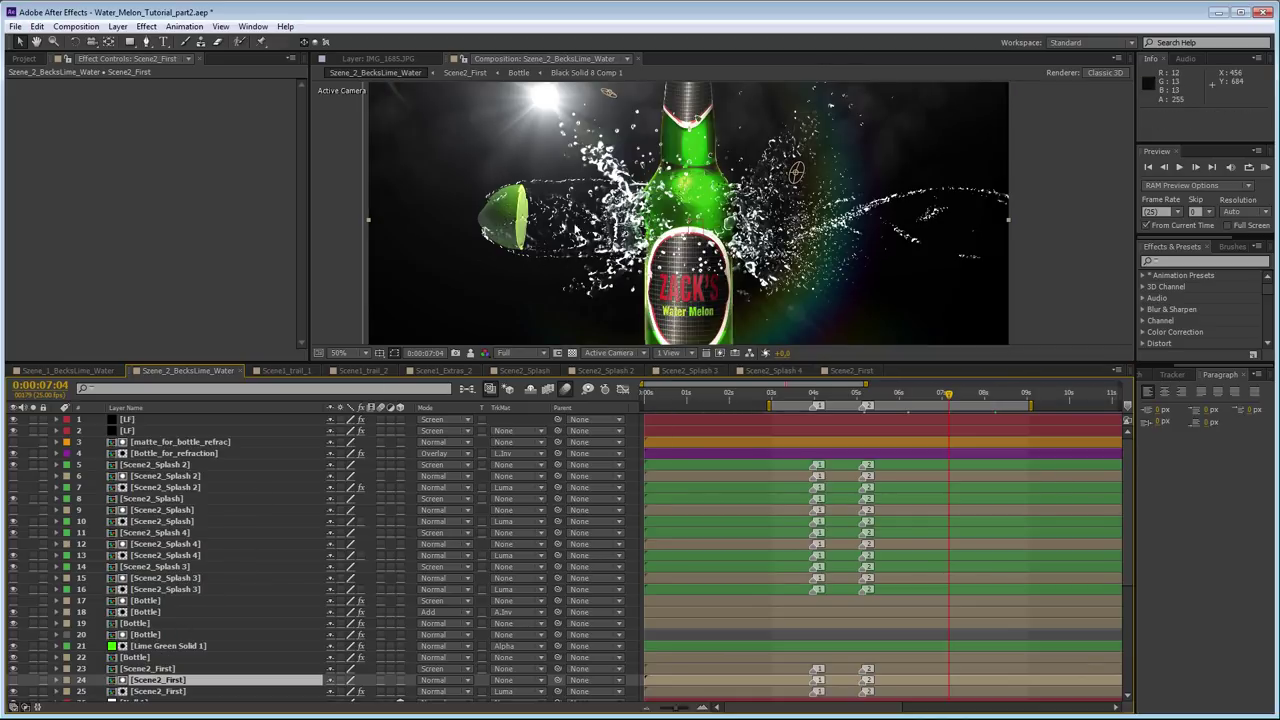
- Zoom and pan the composition view to inspect the lime slice and bottle label
key(slash)
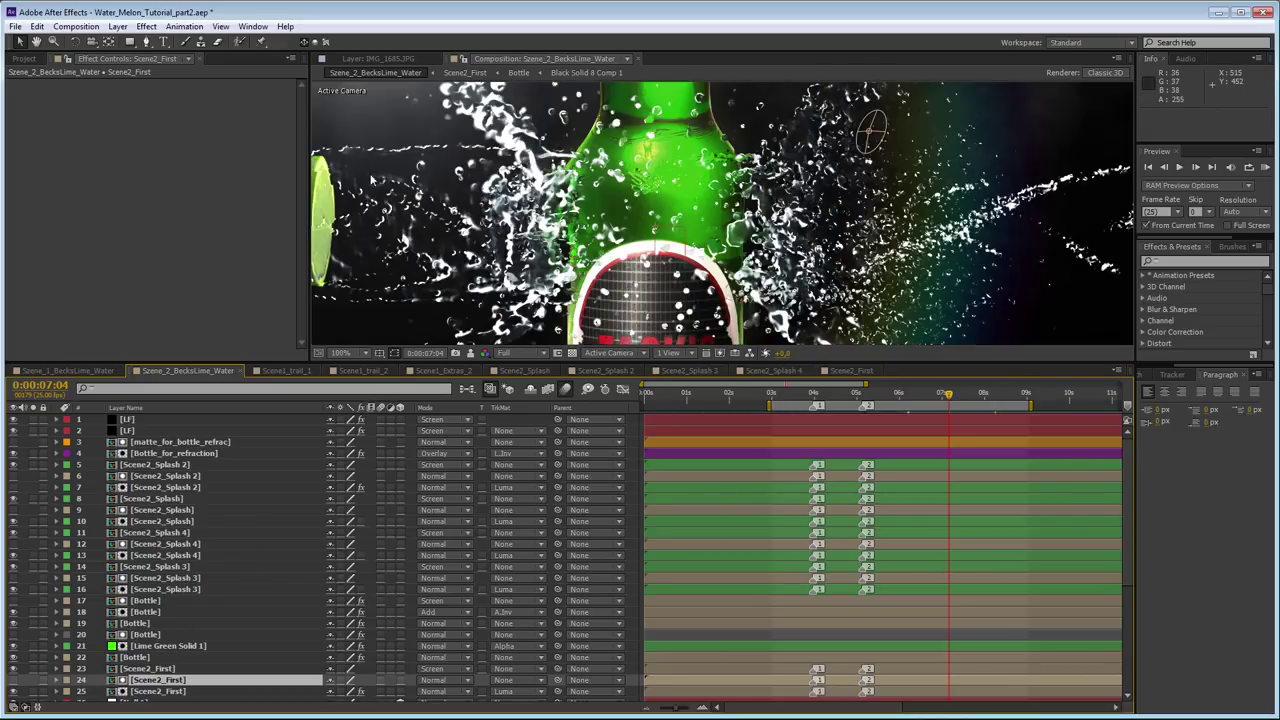
drag(458, 222, 534, 194)
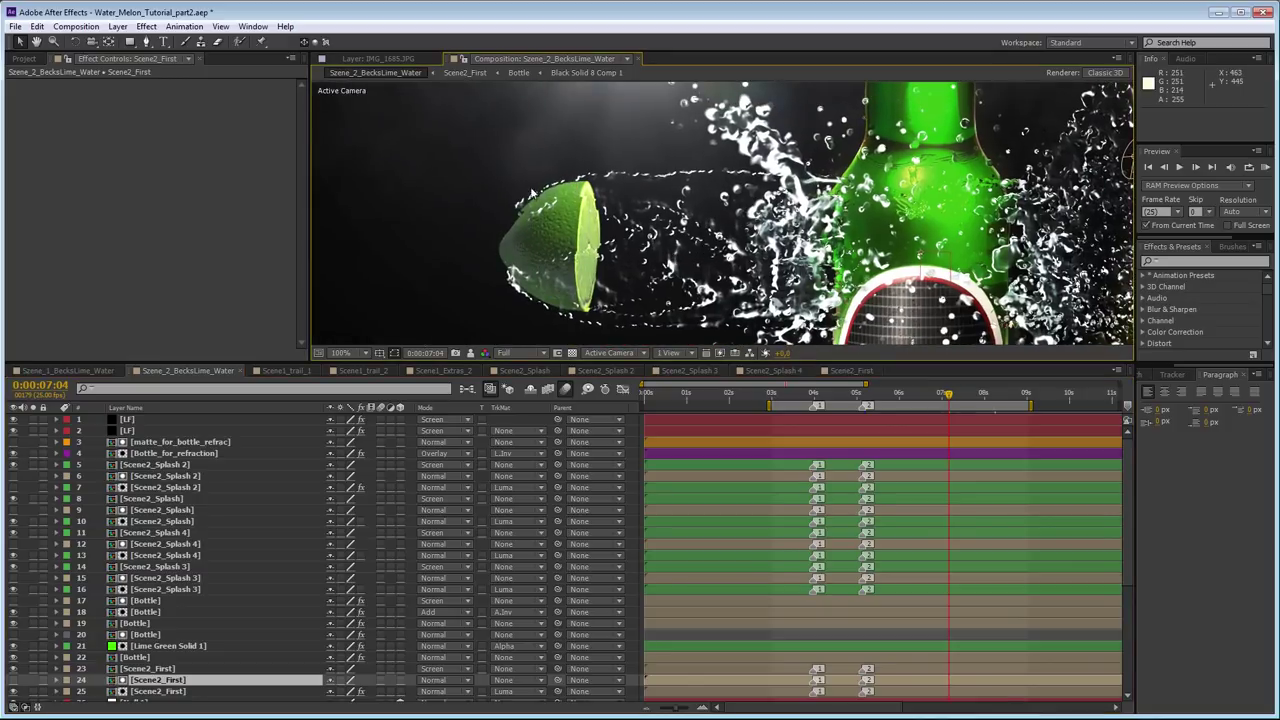
scroll(580, 172, down, 2)
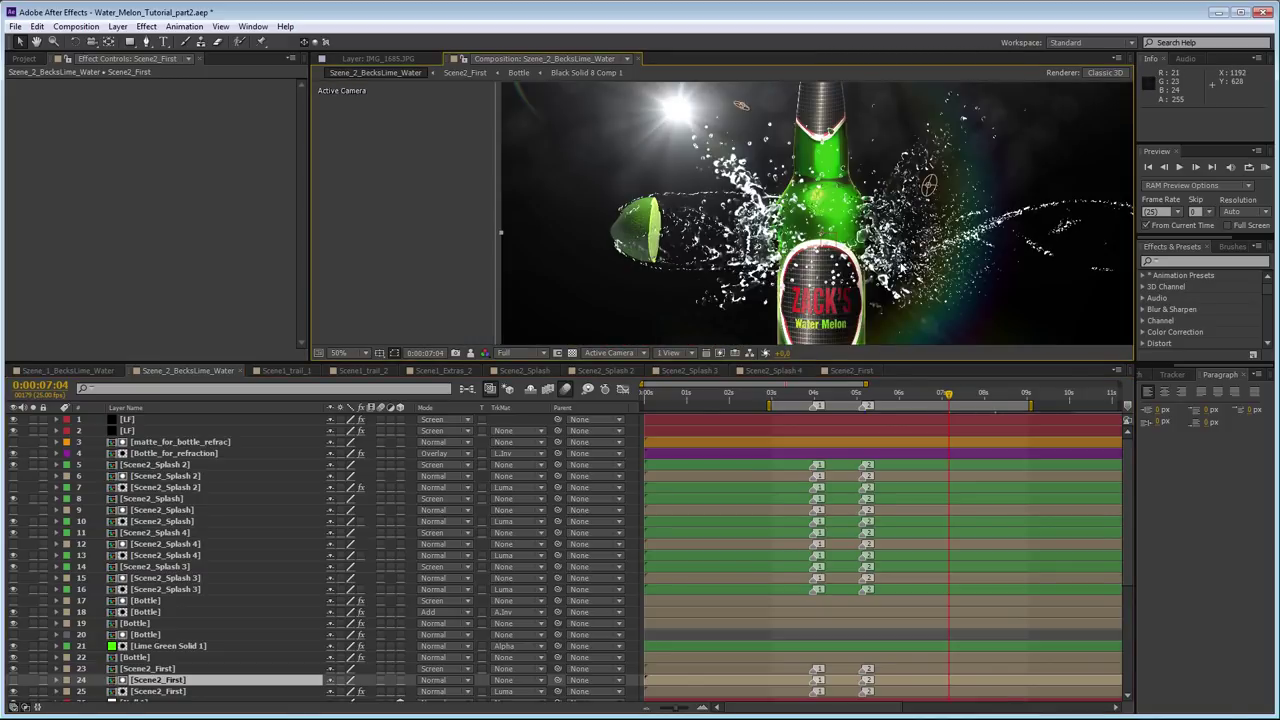
scroll(484, 167, down, 1)
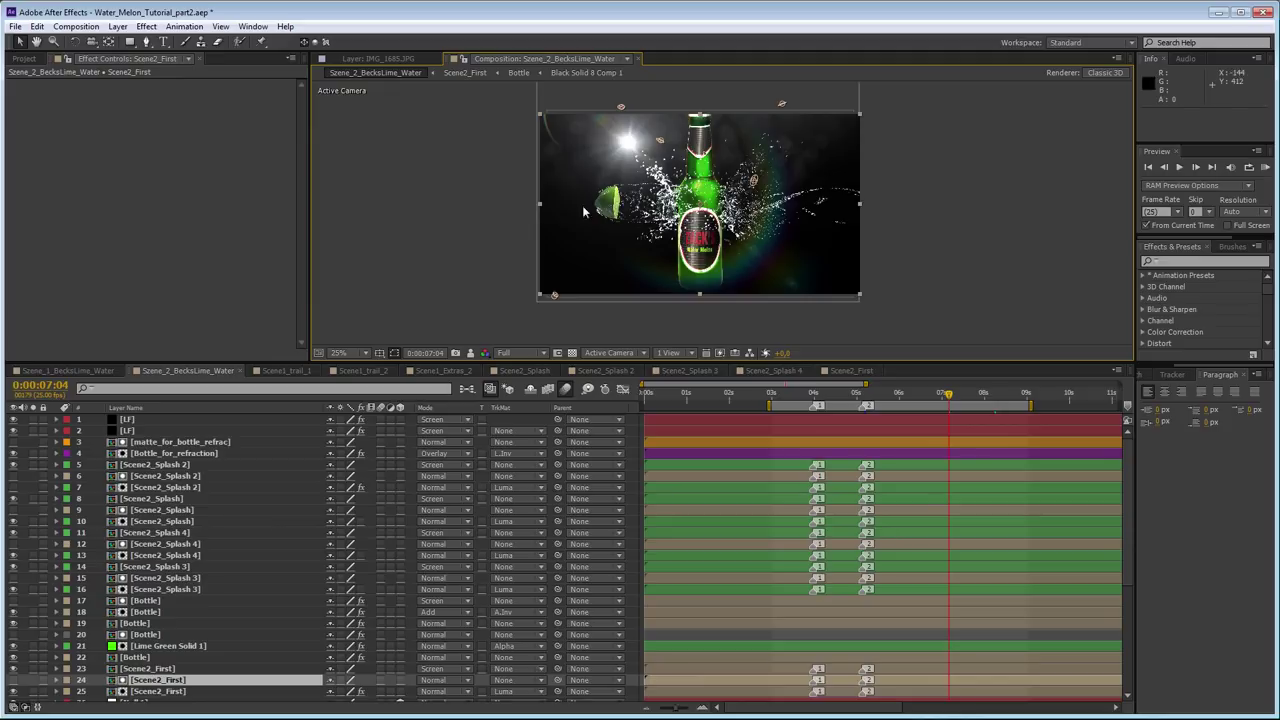
key(period)
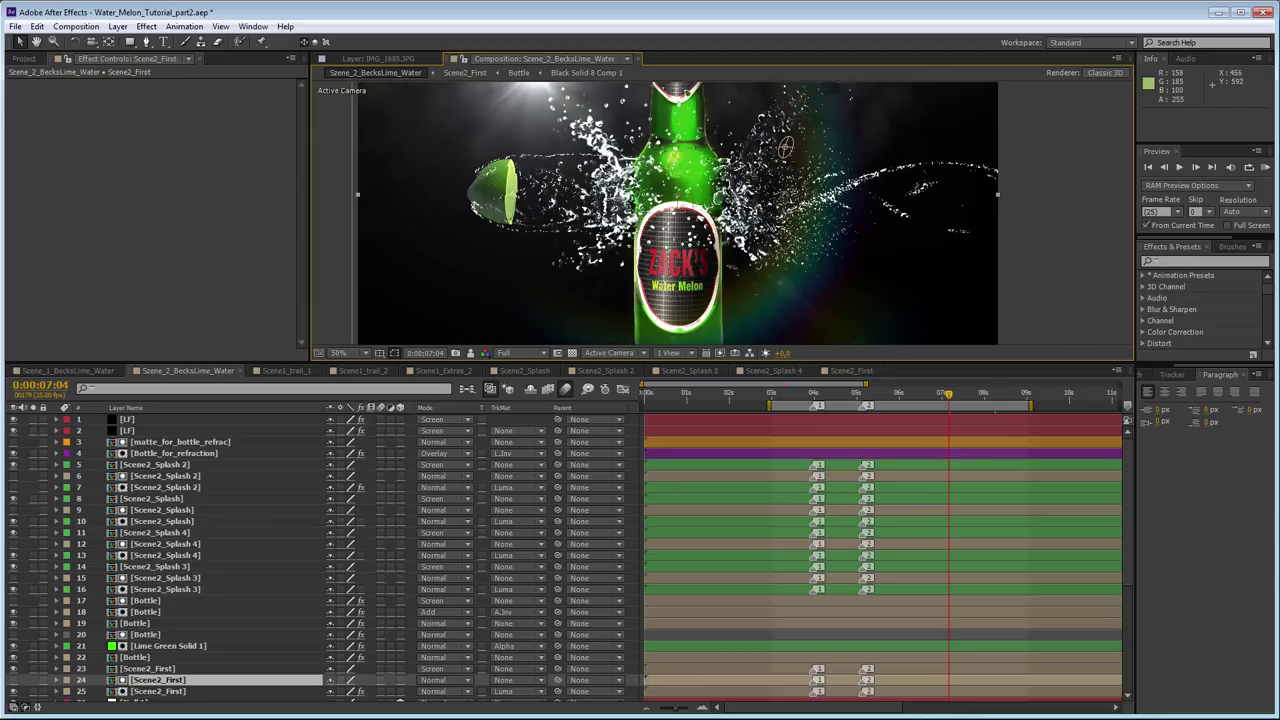
key(period)
key(comma)
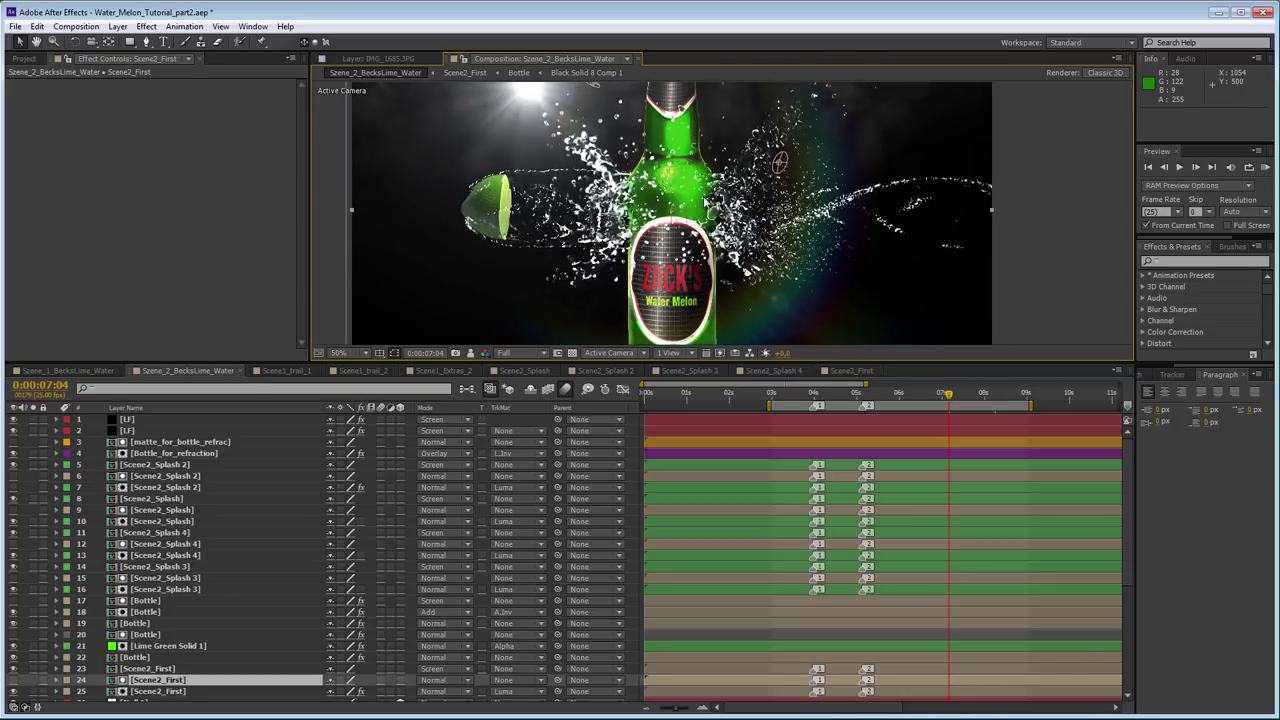
- Select layer 4 Bottle_for_refraction at 100% zoom and toggle its visibility to compare the splash
click(194, 454)
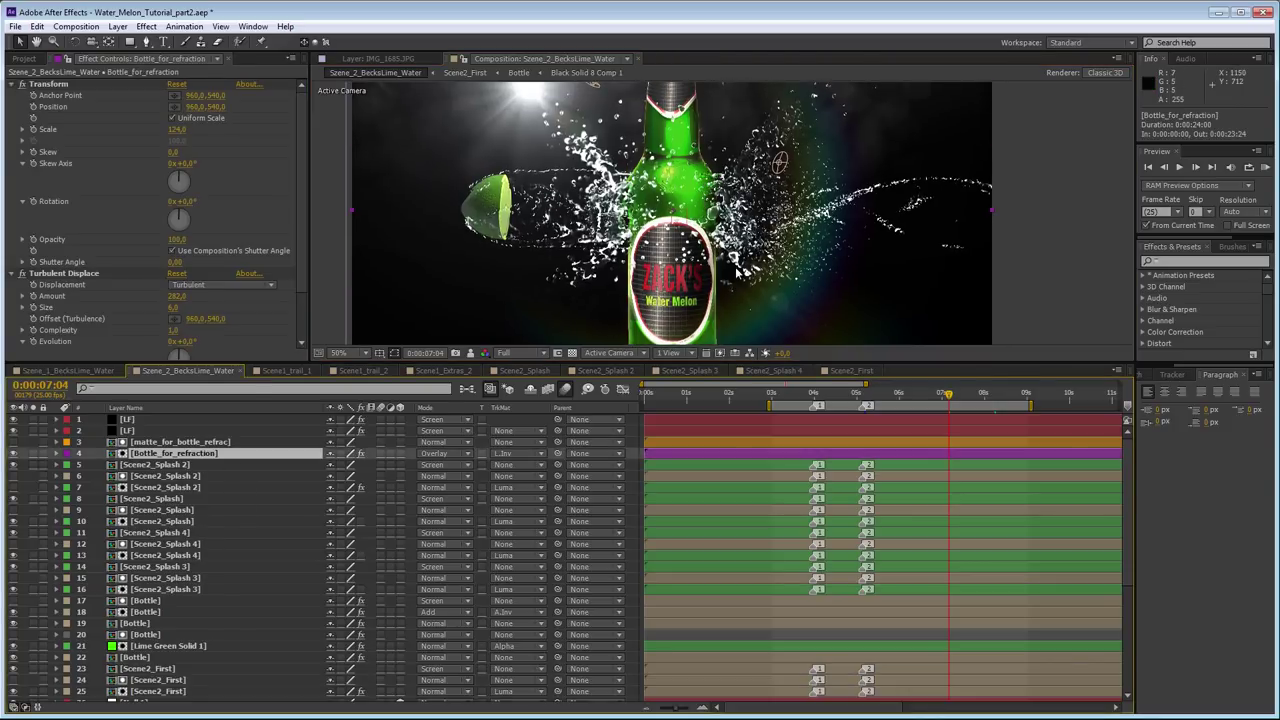
key(period)
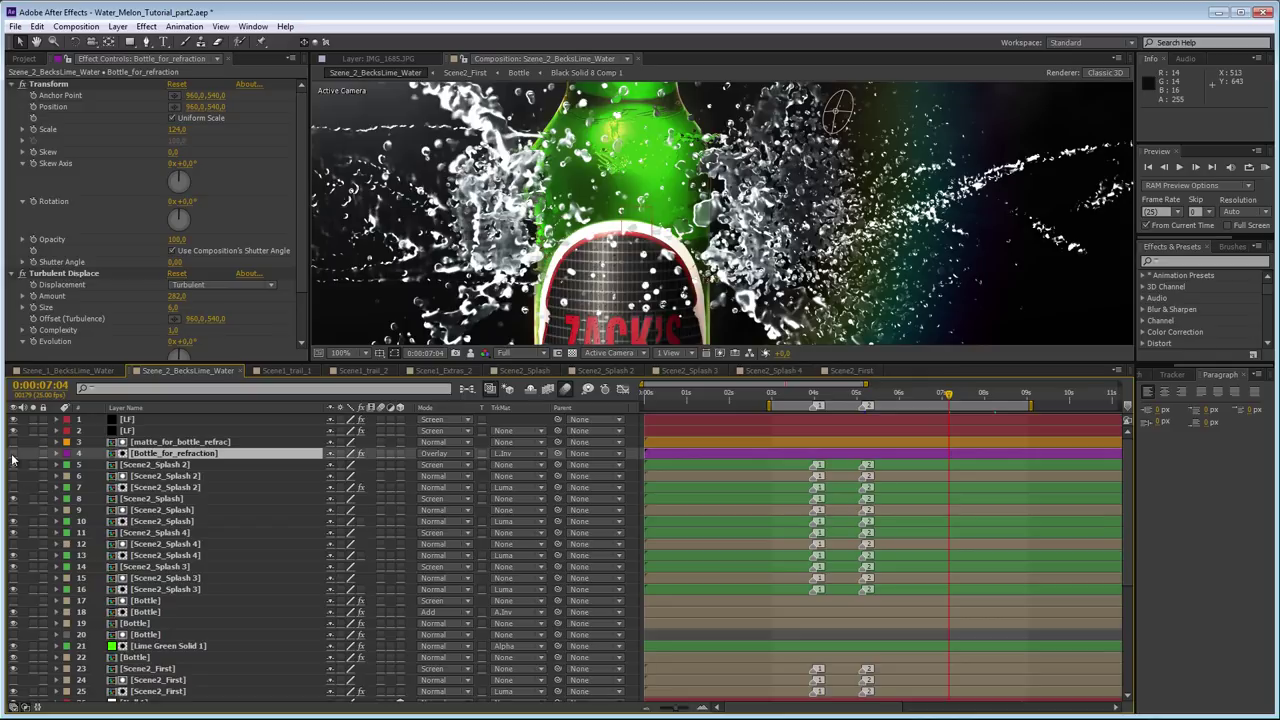
click(13, 456)
click(13, 456)
click(13, 455)
click(13, 455)
click(13, 456)
click(13, 456)
click(13, 456)
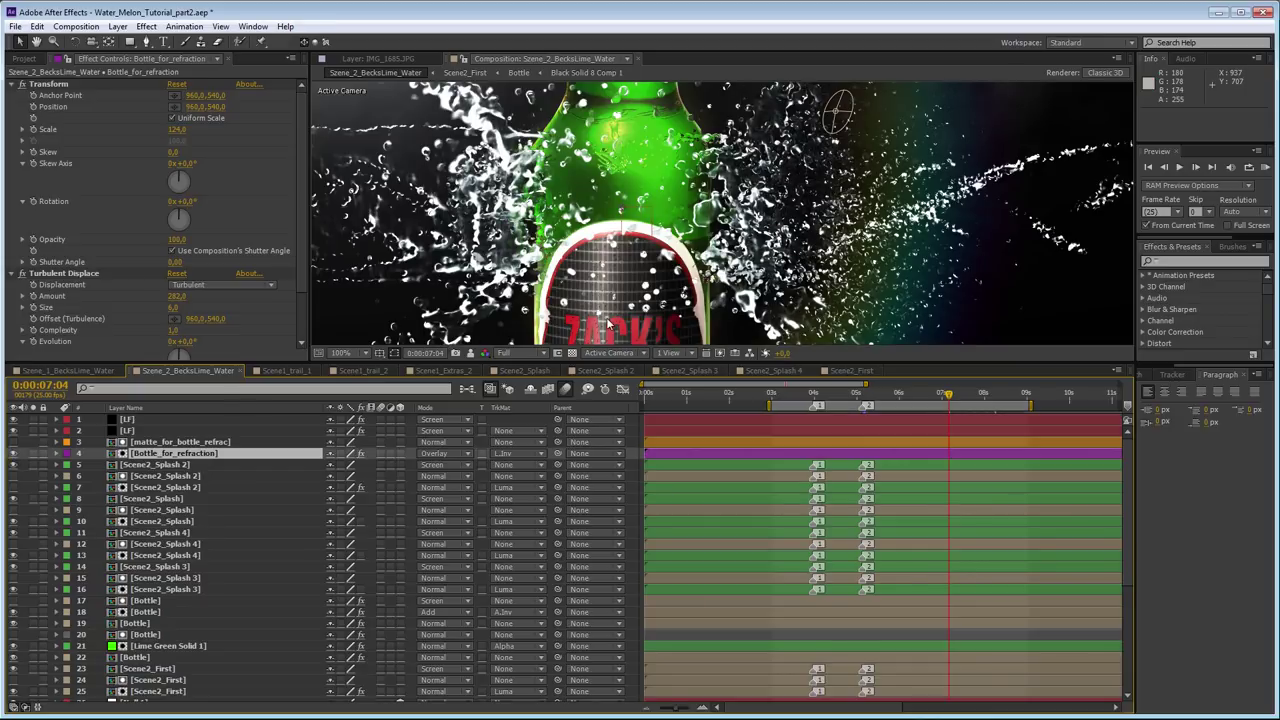
- Compare the refraction layer on and off once more, then open the matte_for_bottle_refrac precomp
scroll(612, 306, down, 2)
scroll(543, 272, up, 2)
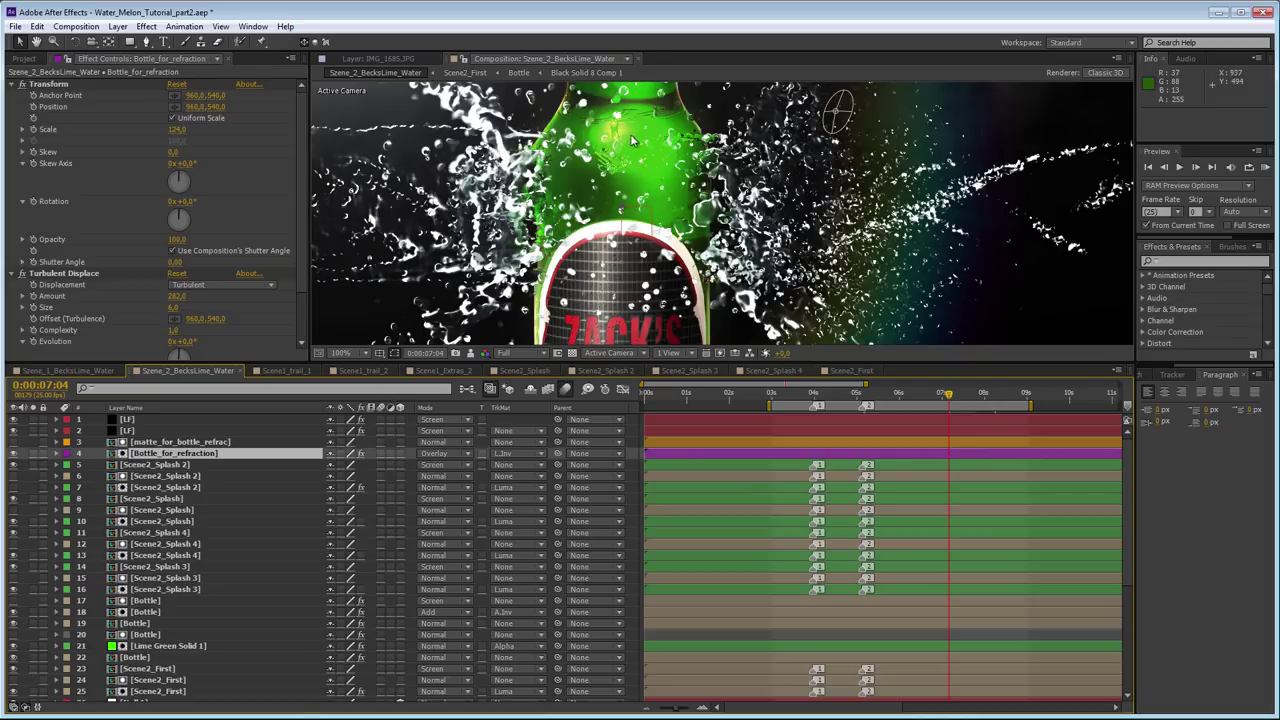
click(13, 455)
click(13, 455)
double_click(189, 442)
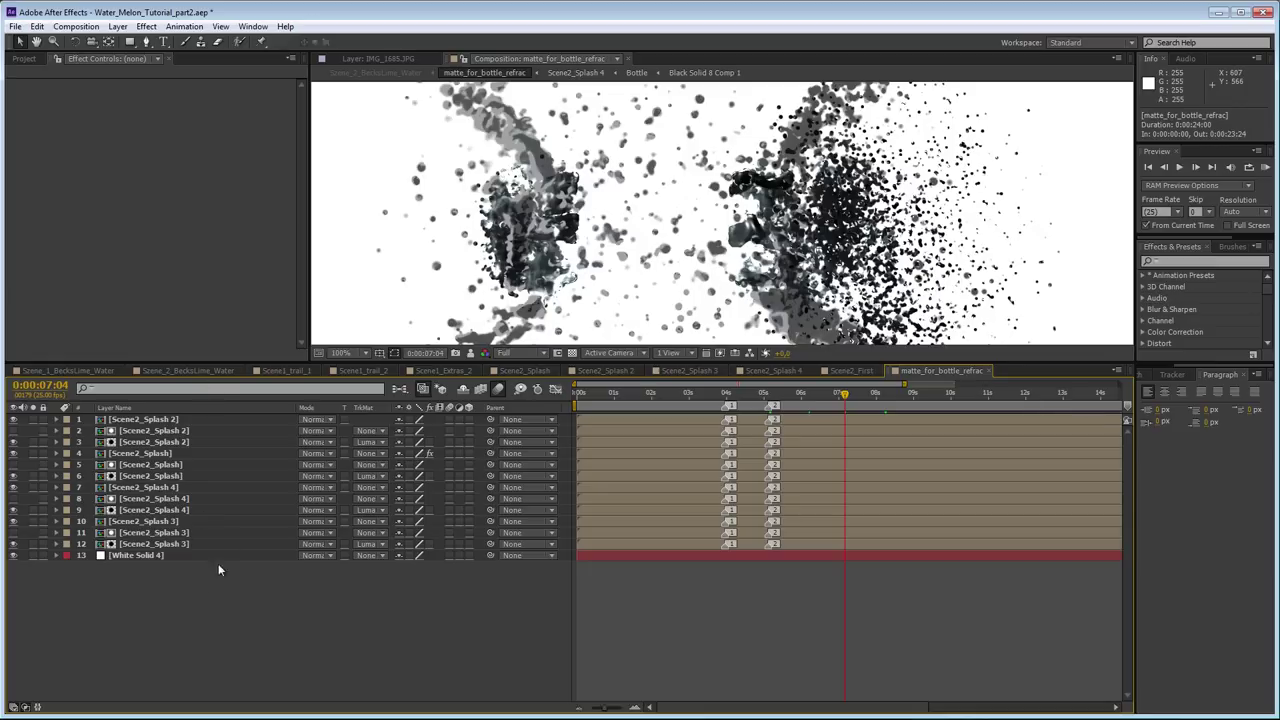
- Select all 13 matte layers, view the matte at 0:00:05:17, and return to Szene_2_BecksLime_Water
drag(203, 640, 147, 420)
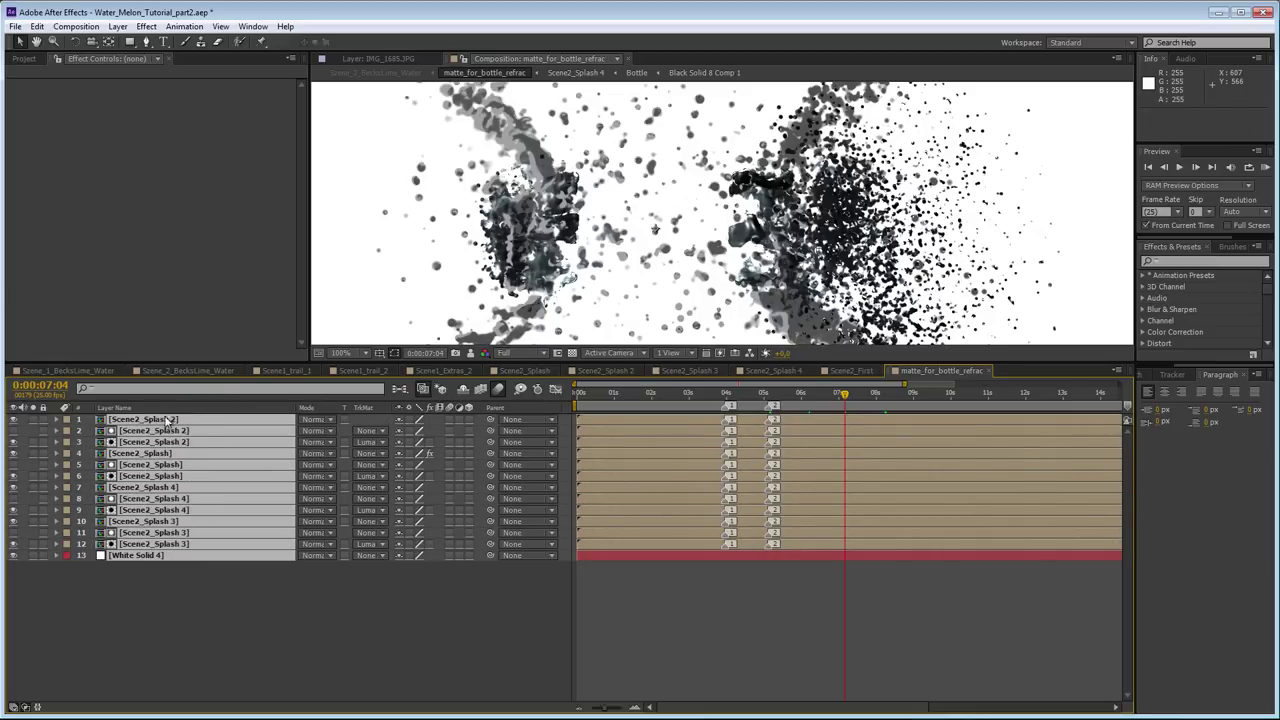
scroll(652, 320, down, 2)
drag(840, 396, 790, 396)
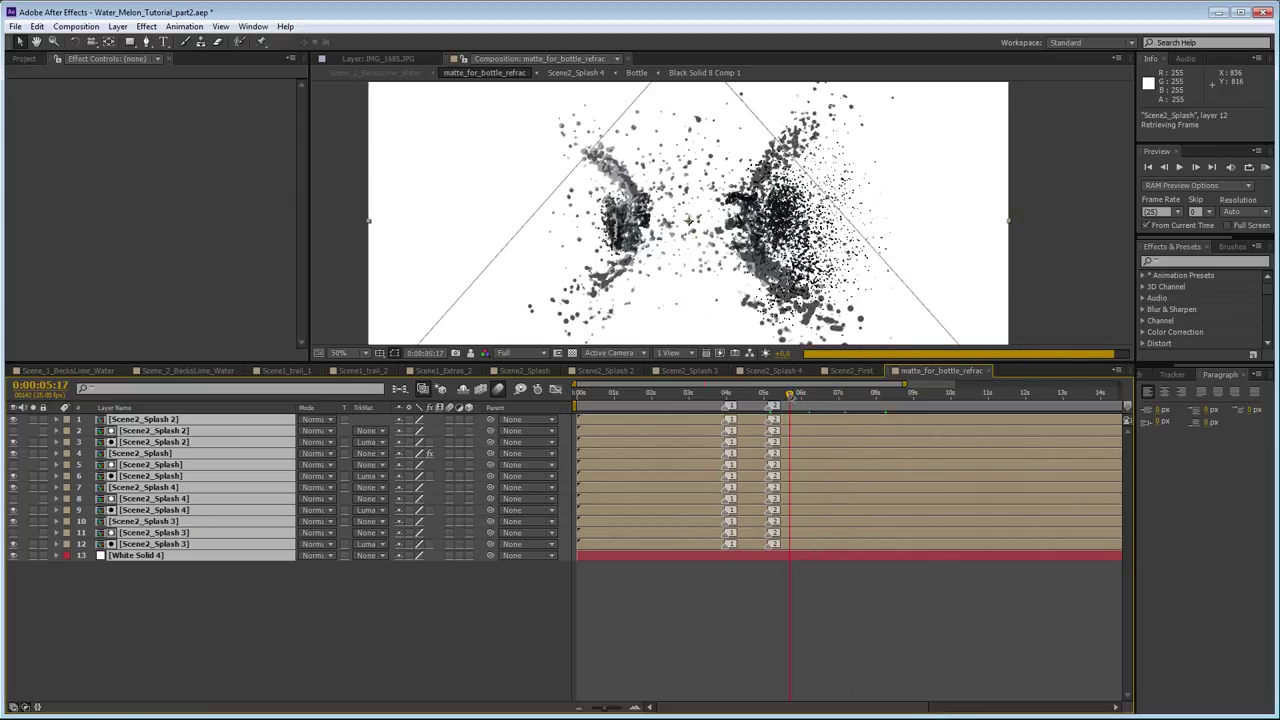
click(573, 353)
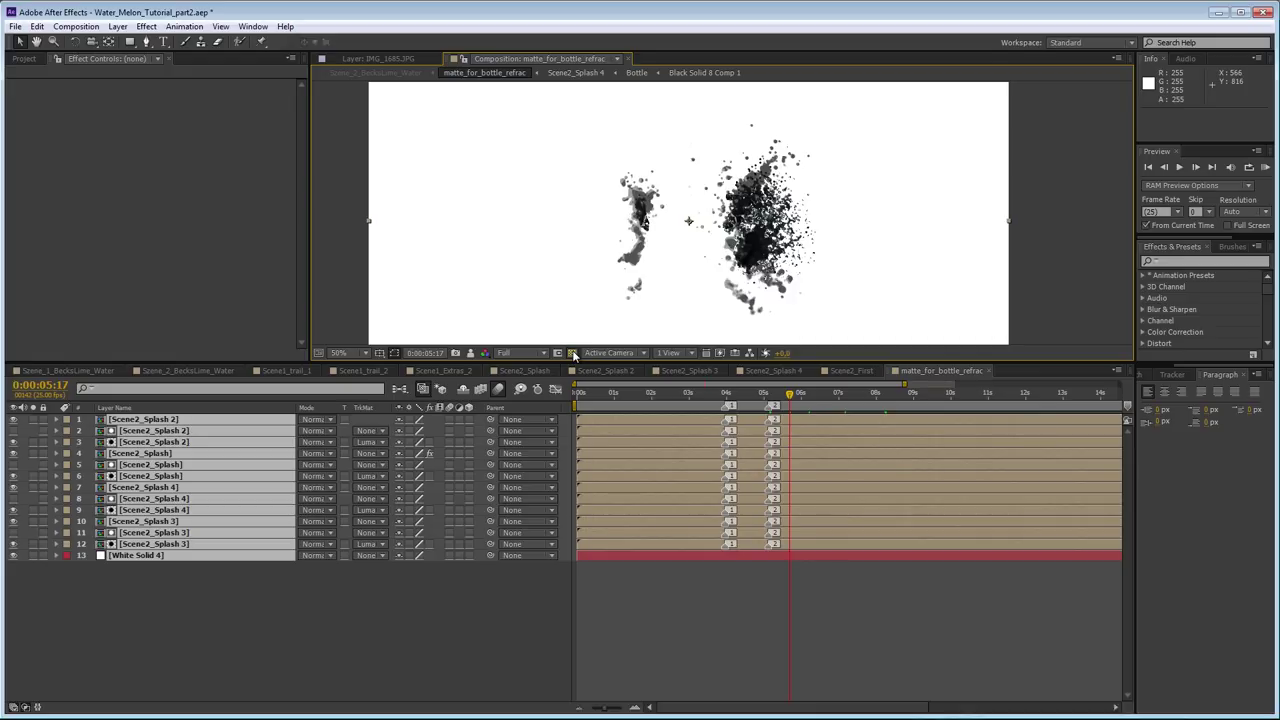
click(400, 389)
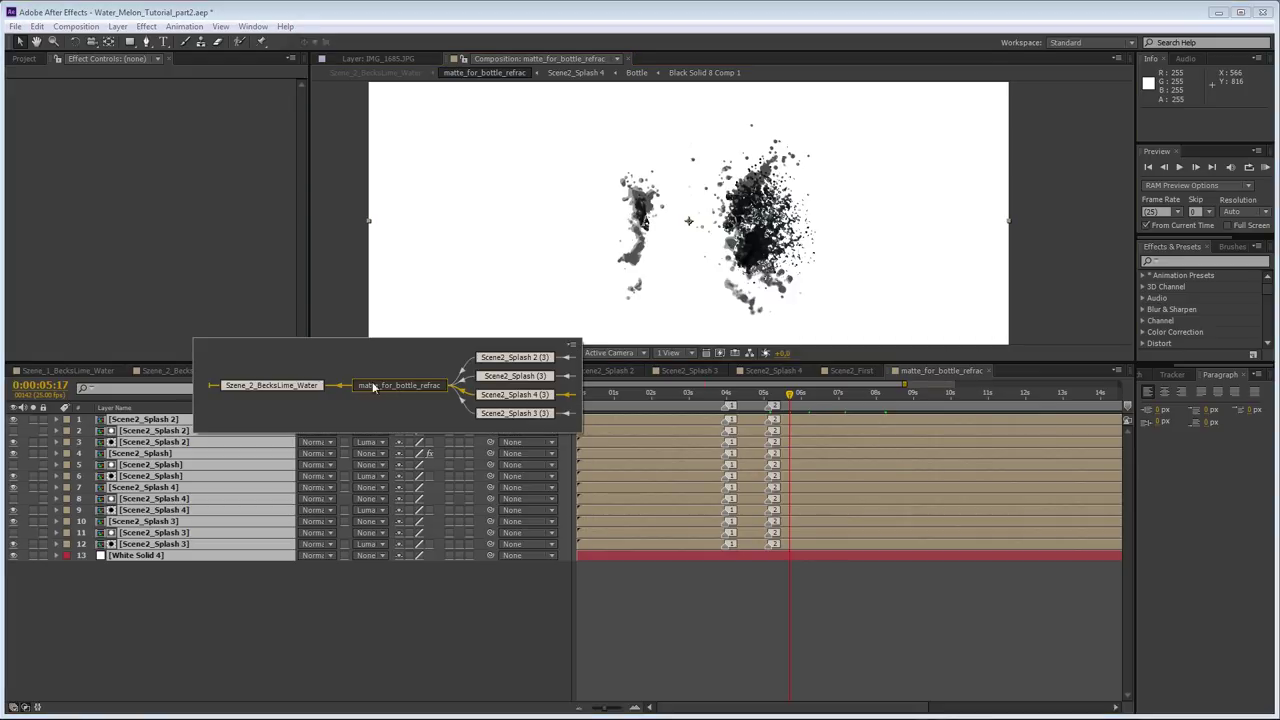
click(292, 388)
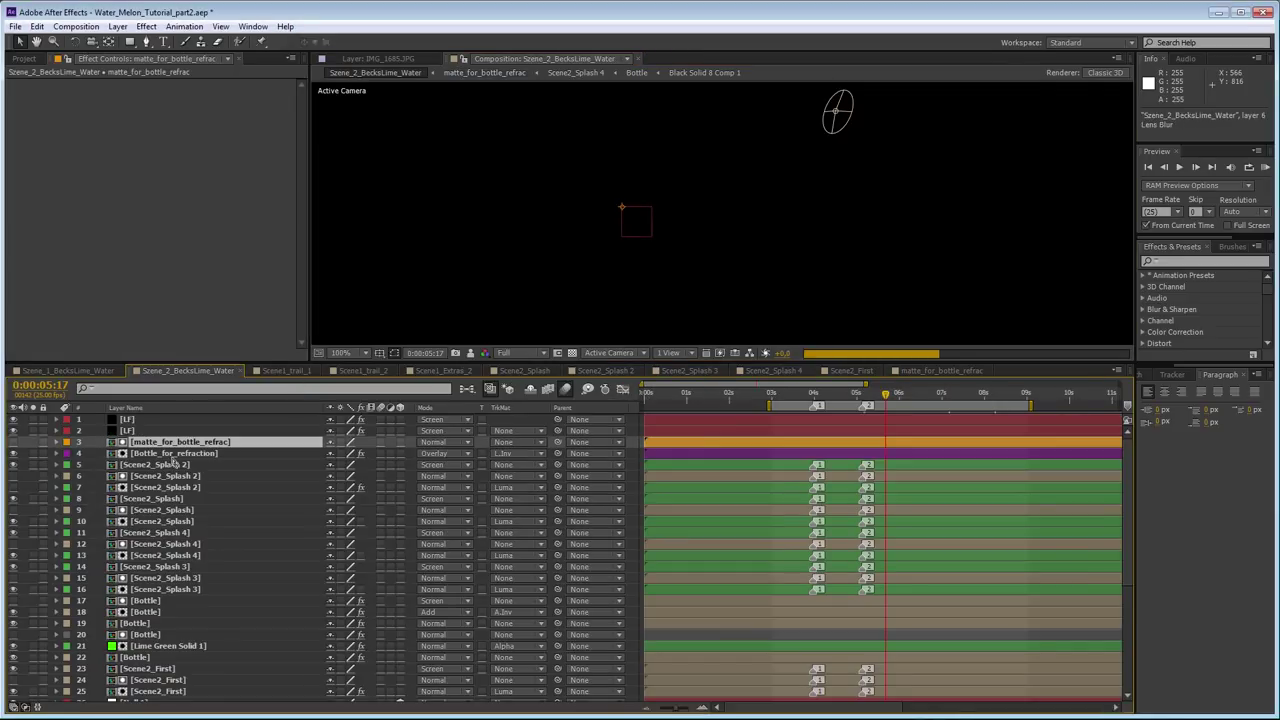
- Open layer 4, the Bottle_for_refraction precomp, from the timeline
click(175, 455)
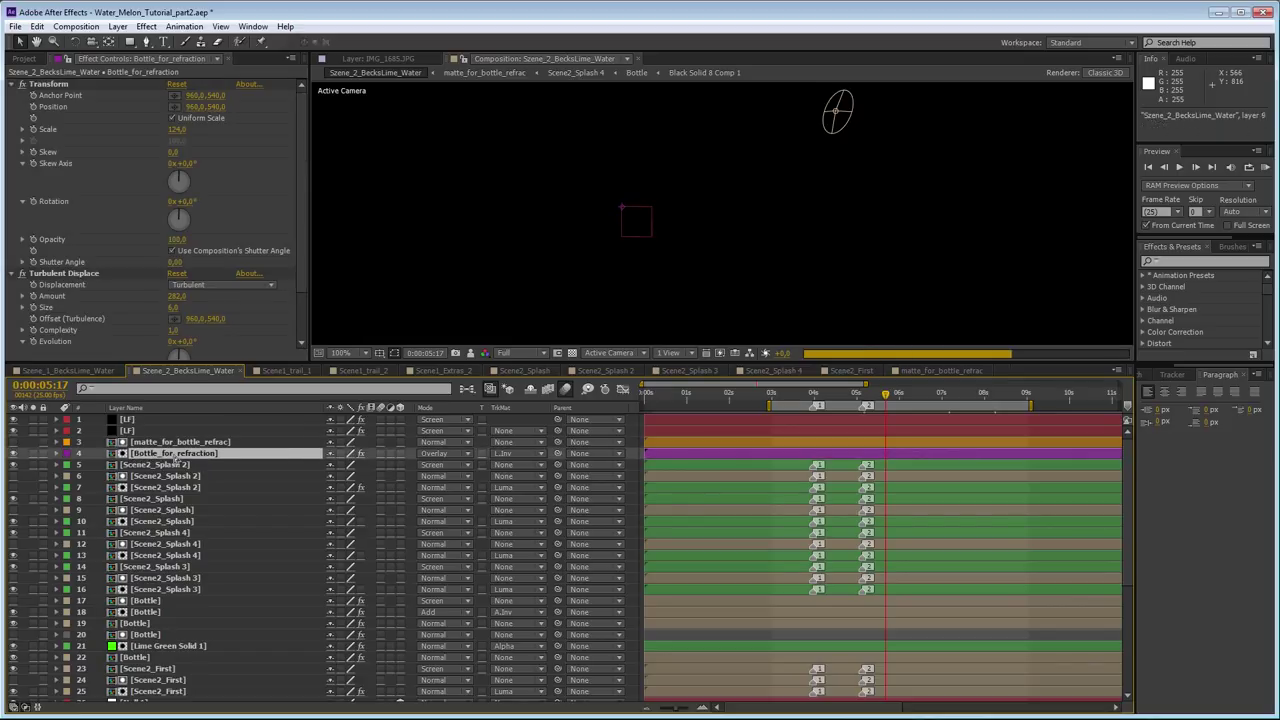
double_click(175, 455)
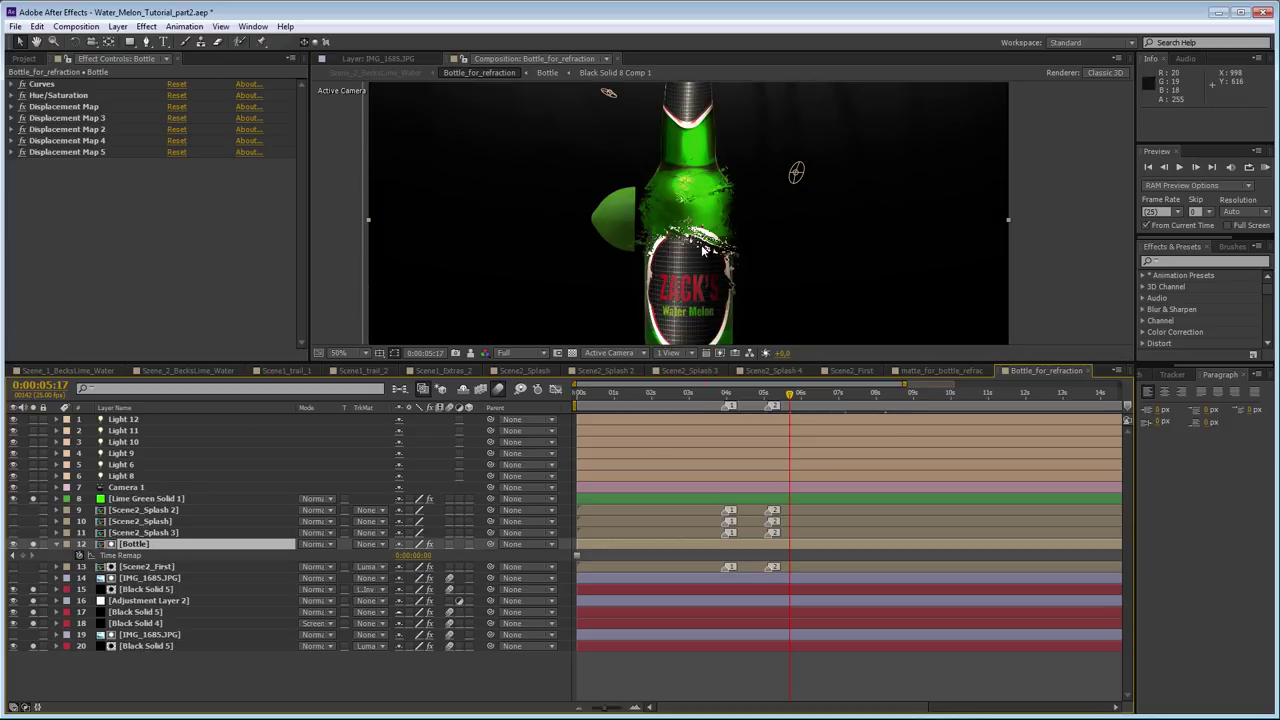
- Select the Displacement Map 5 effect in Effect Controls
scroll(703, 250, up, 2)
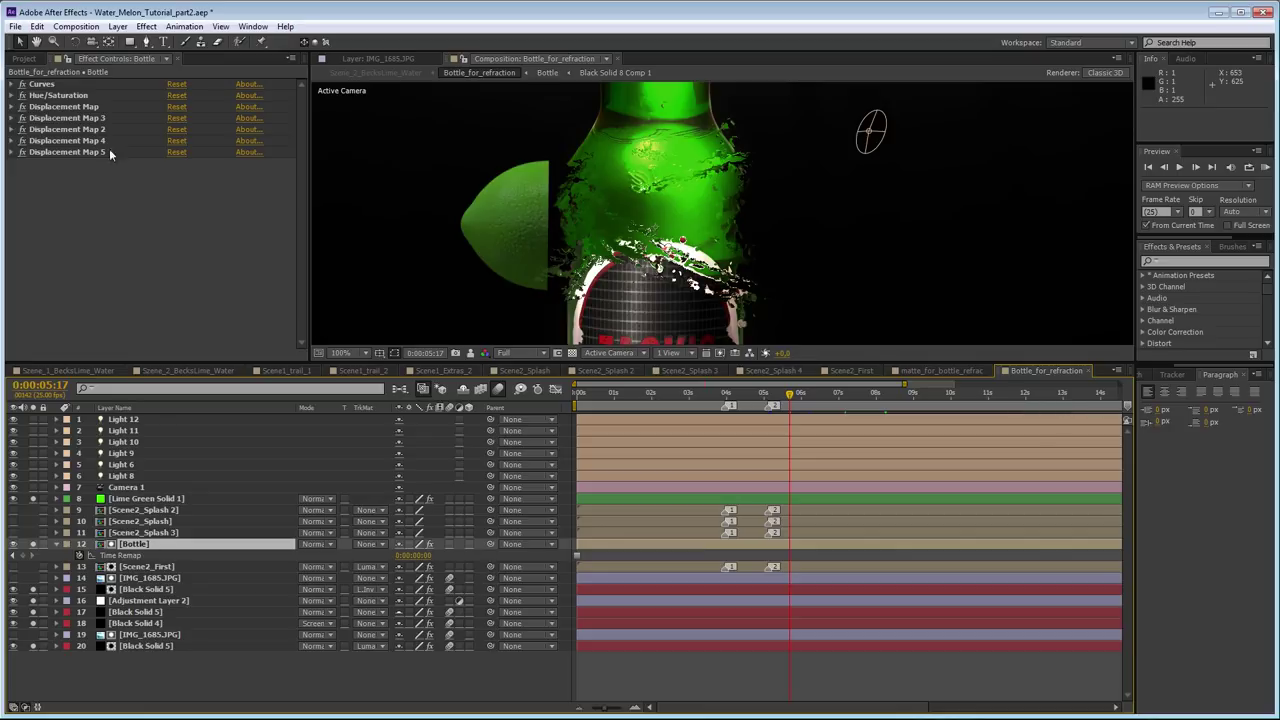
click(75, 151)
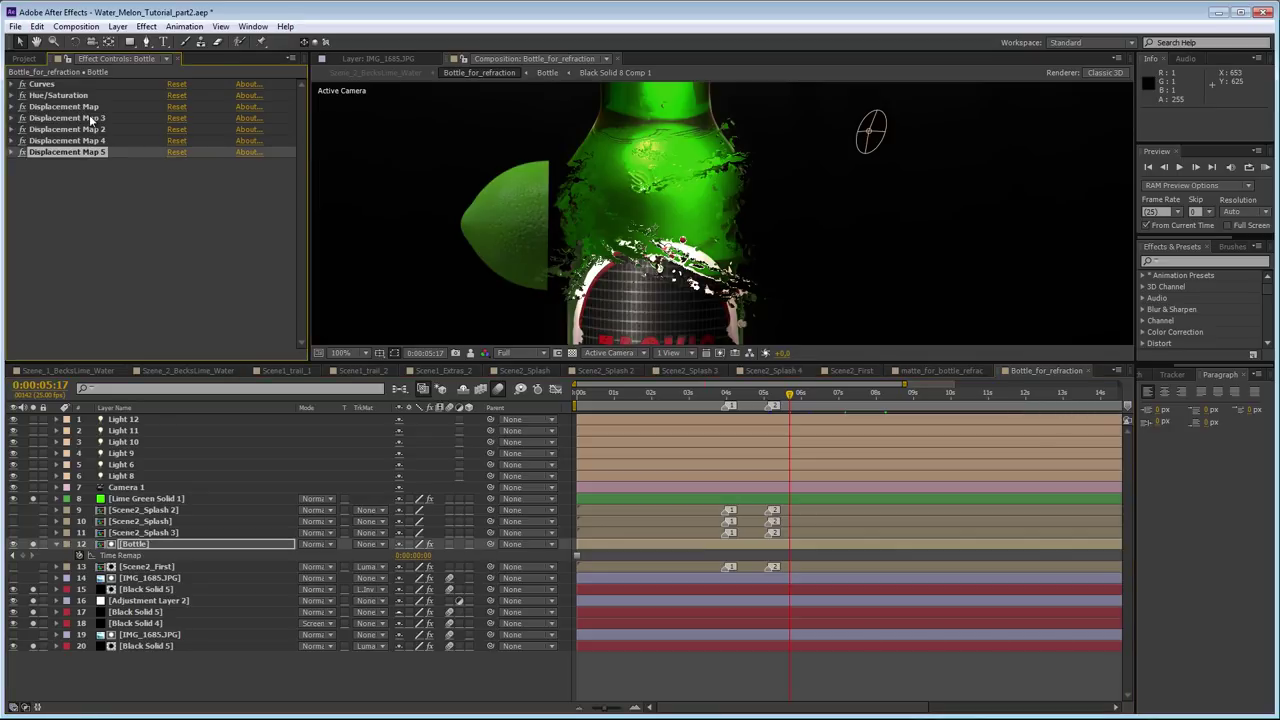
click(88, 110)
click(81, 150)
- Step through the layers down to Scene2_First and back up to Scene2_Splash 2
click(173, 513)
click(168, 521)
click(166, 532)
click(163, 567)
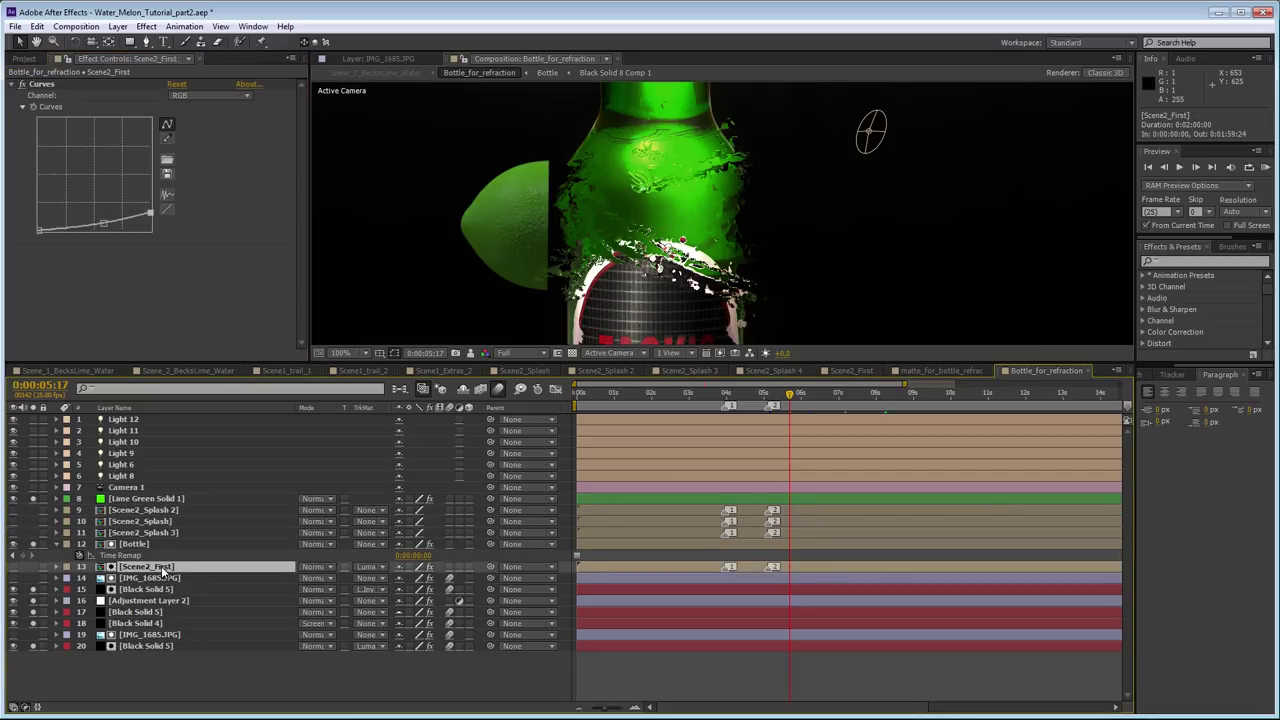
click(171, 534)
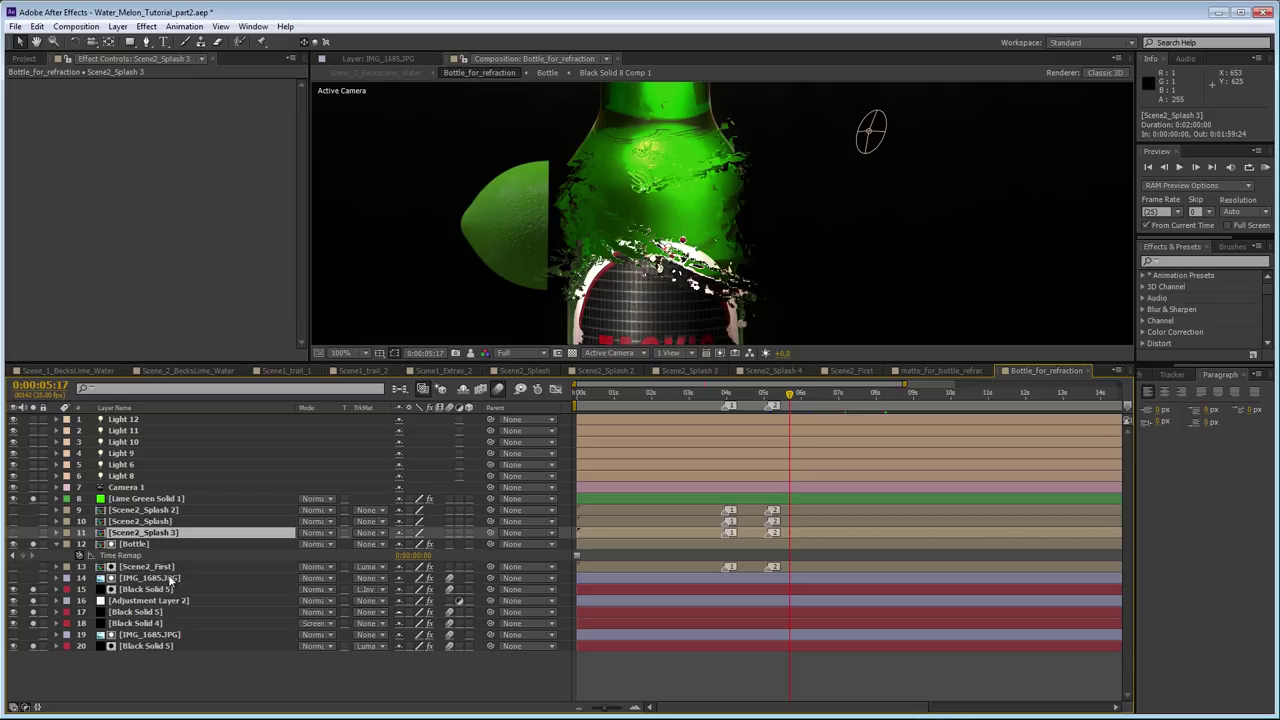
click(168, 567)
click(168, 534)
click(168, 522)
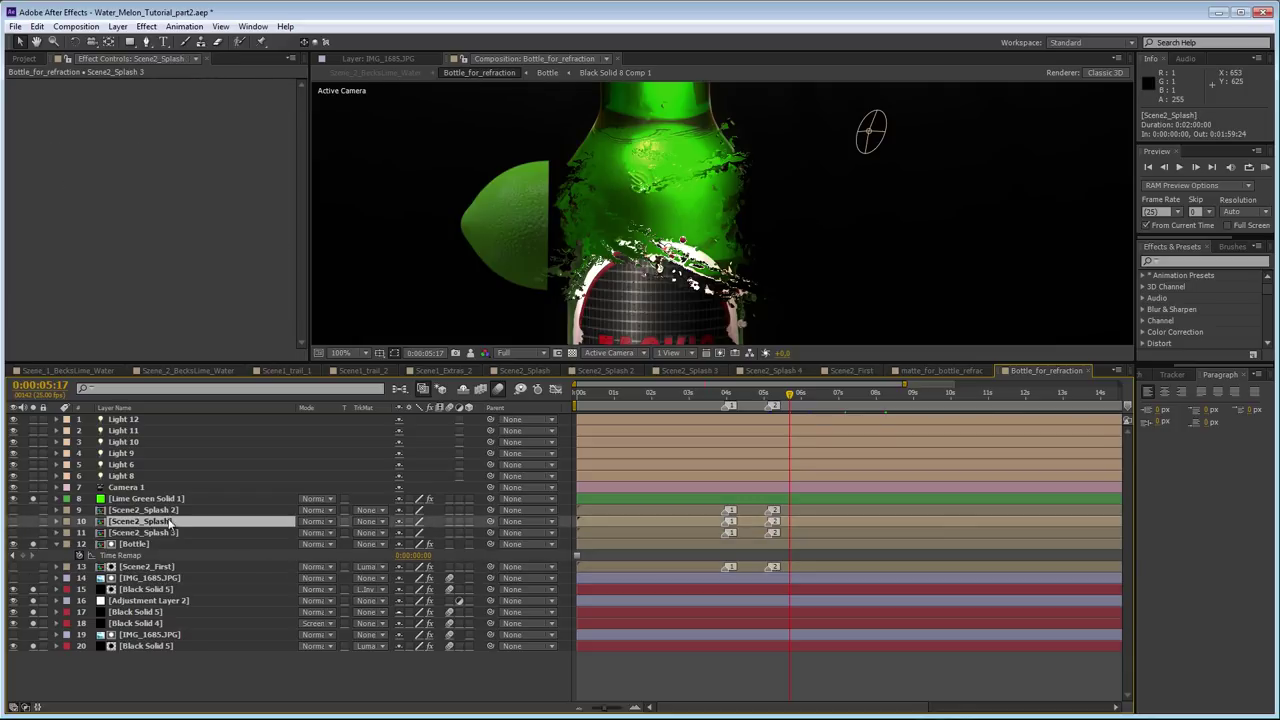
click(171, 511)
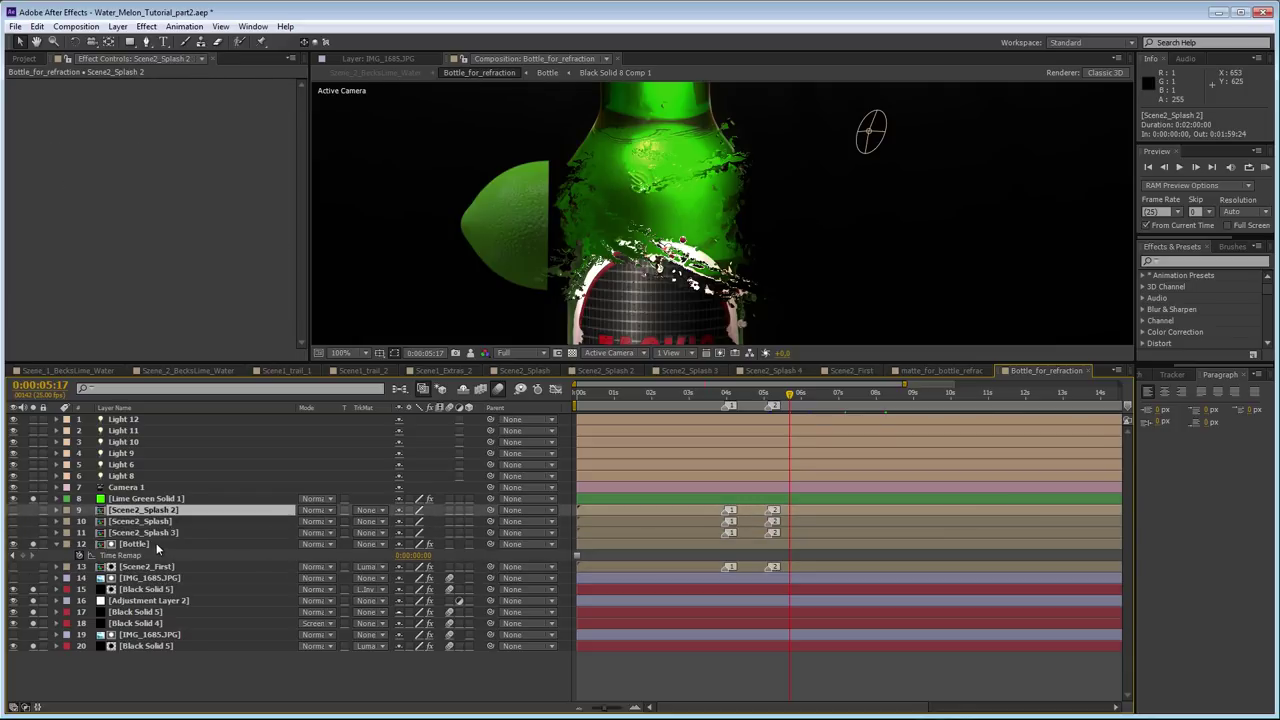
- Show the Bottle layer's Displacement Map 5 settings and move the time to 0:00:05:23
click(149, 543)
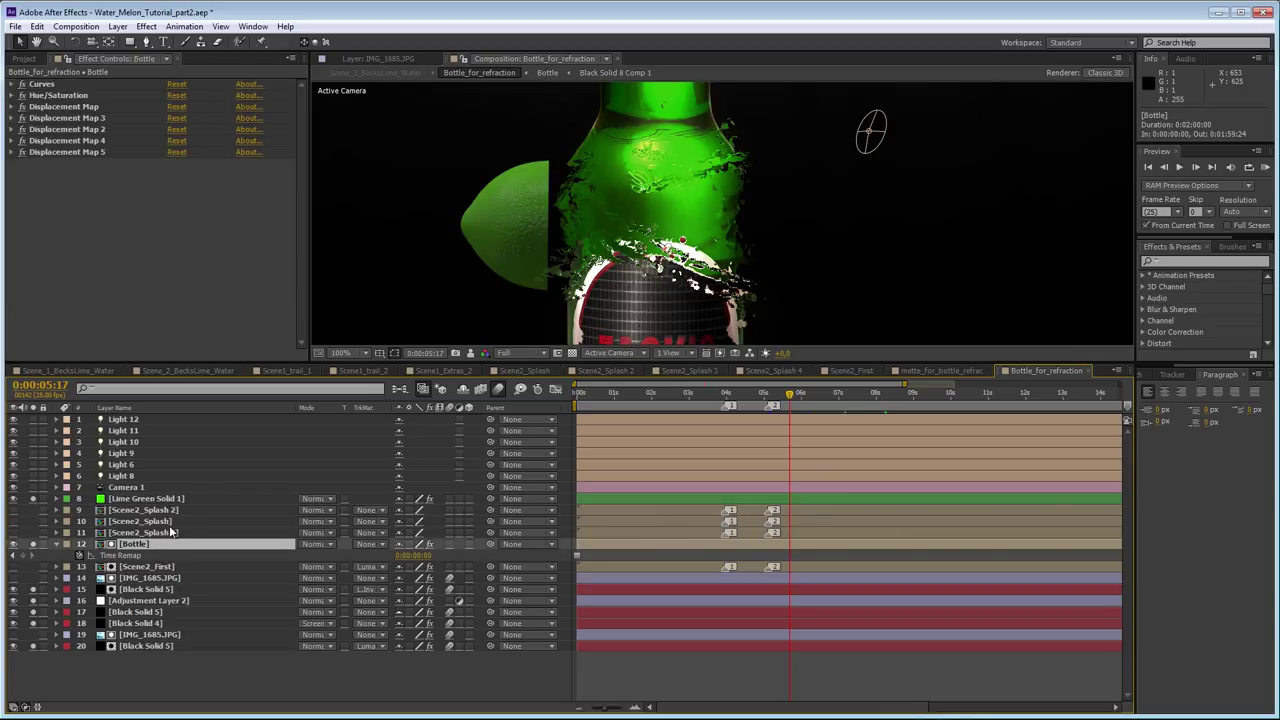
click(15, 152)
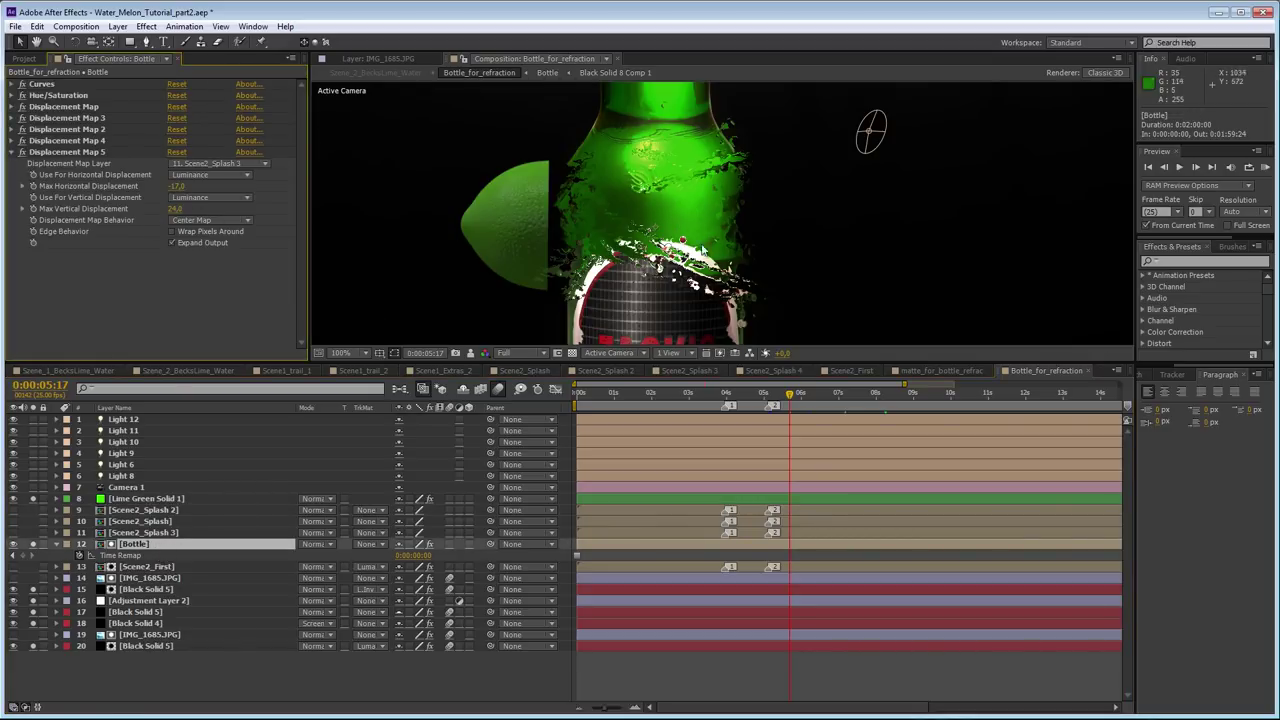
click(399, 389)
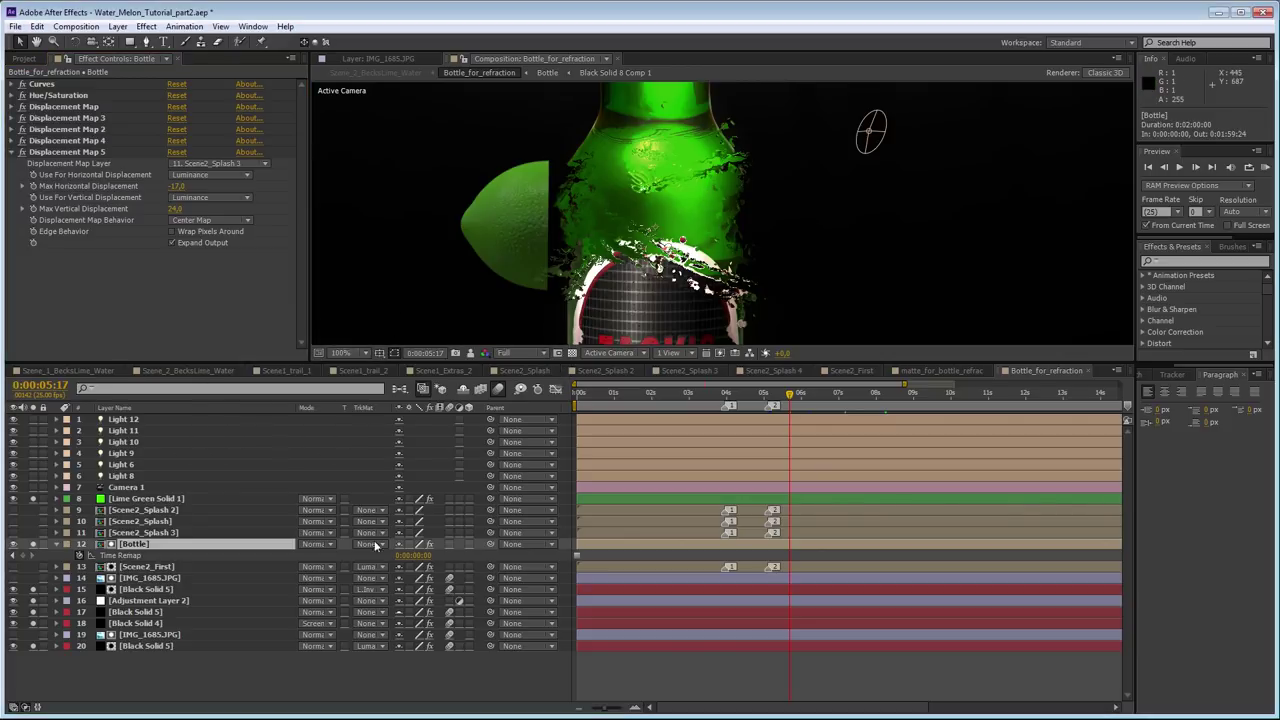
scroll(568, 247, down, 5)
scroll(568, 247, up, 3)
scroll(772, 294, down, 2)
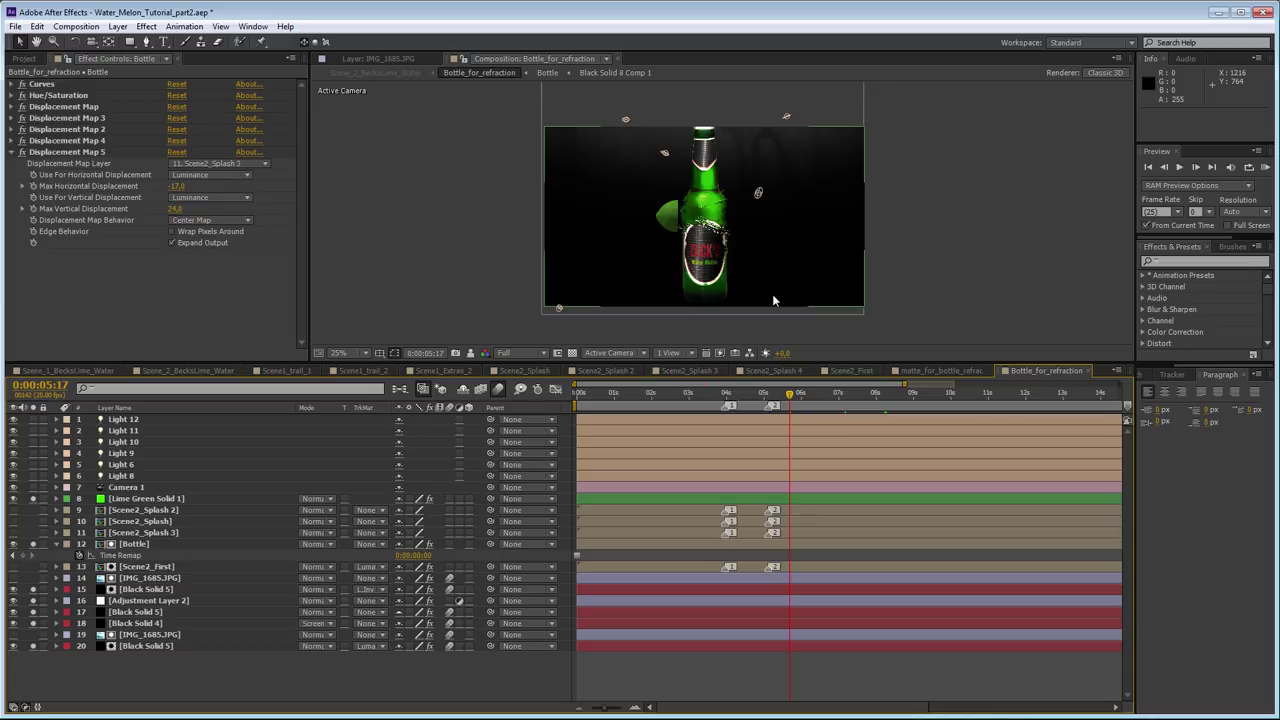
click(799, 395)
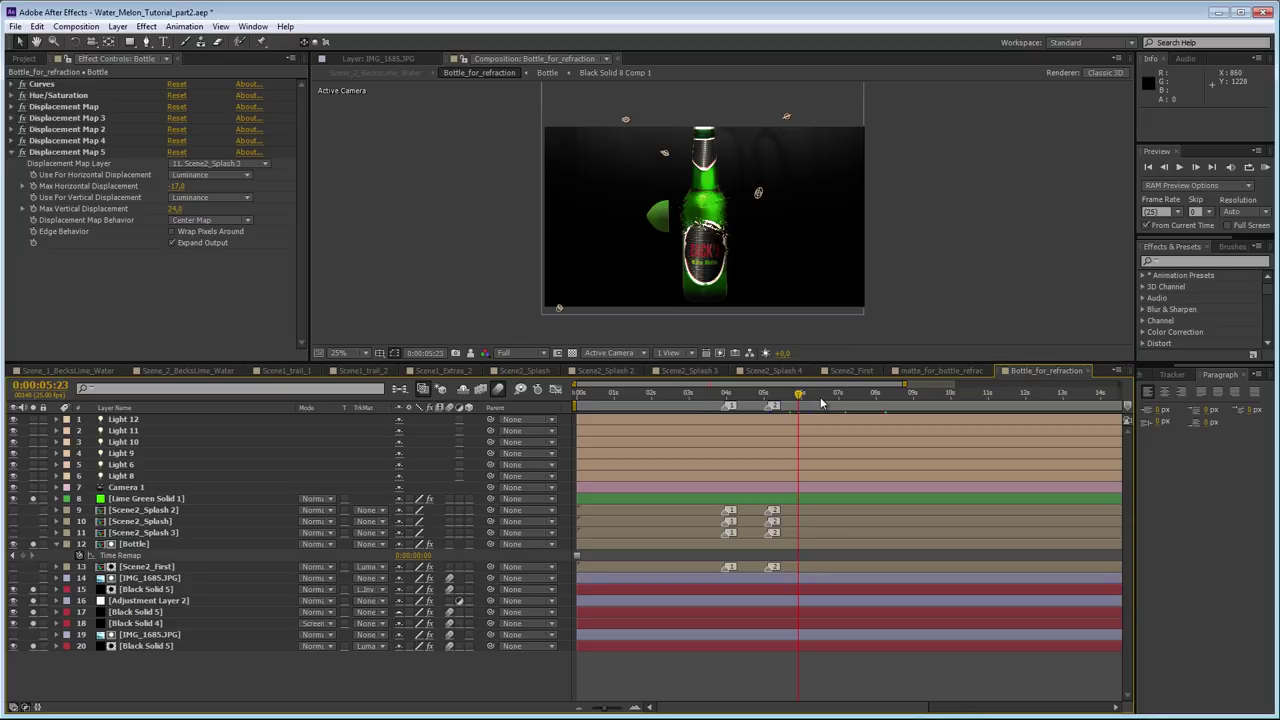
- Open Szene_2_BecksLime_Water and briefly solo the matte_for_bottle_refrac layer
click(396, 390)
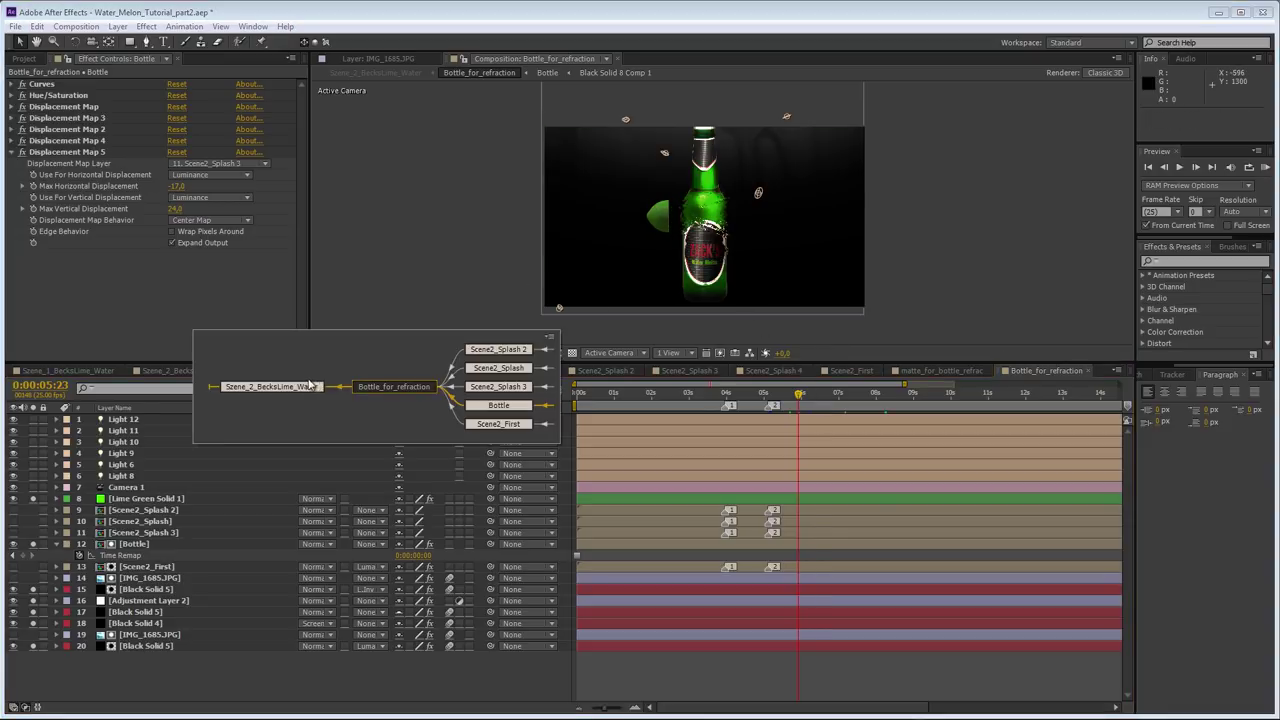
click(337, 369)
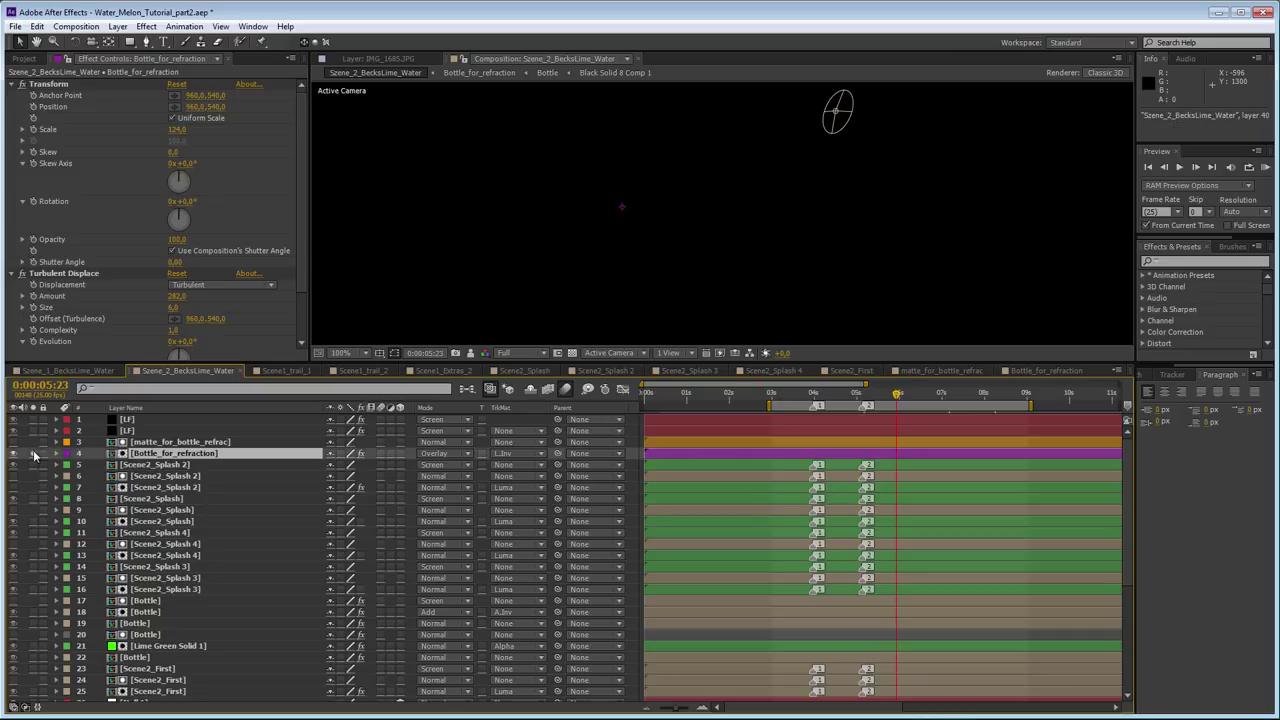
click(184, 456)
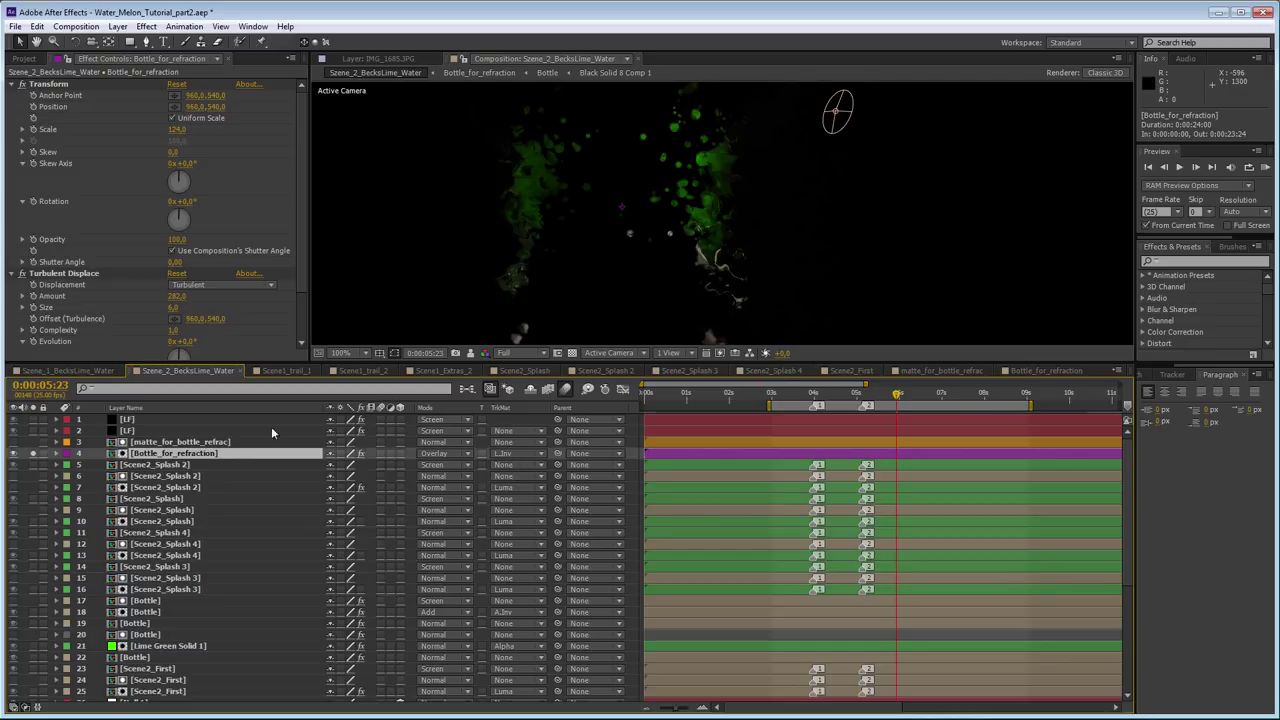
click(170, 442)
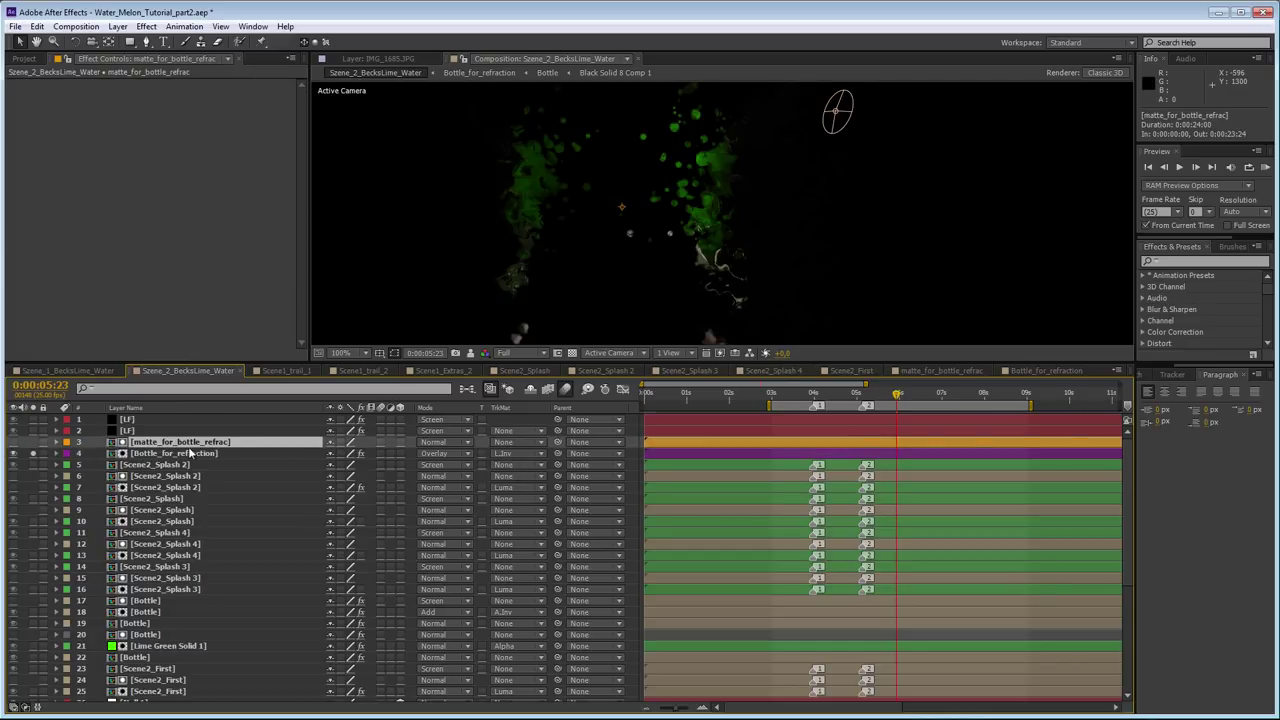
click(33, 442)
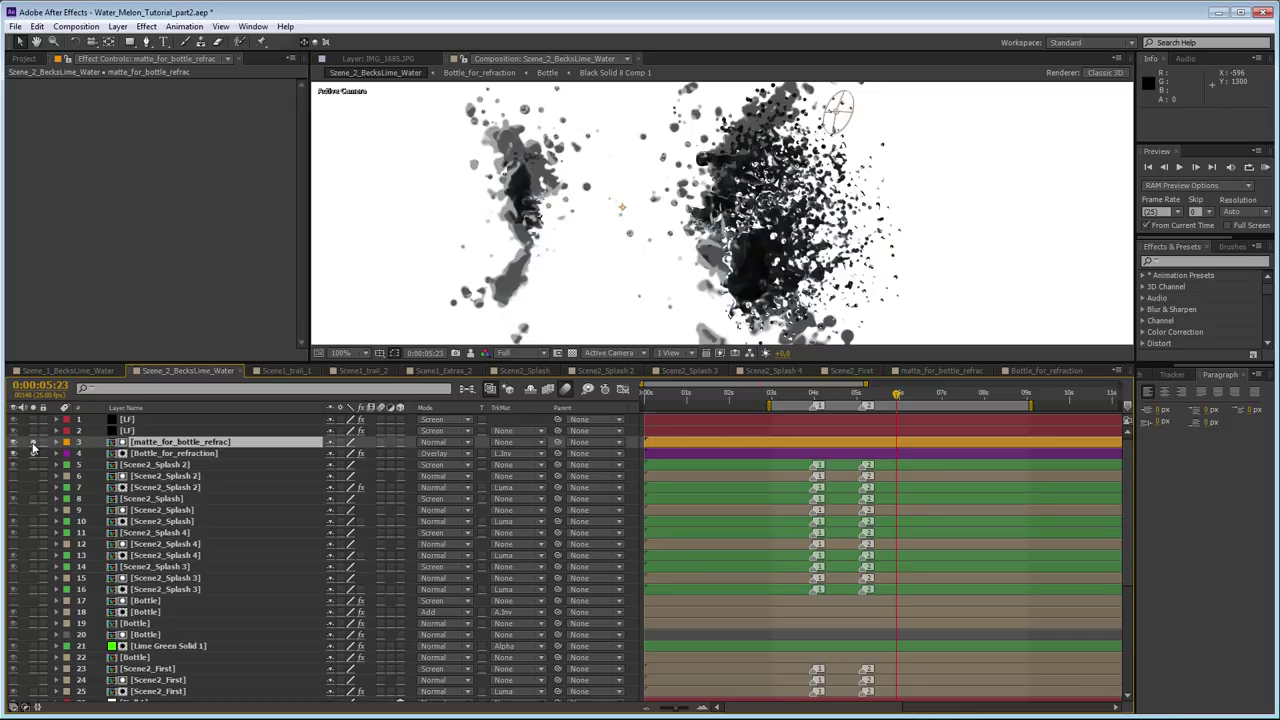
click(21, 444)
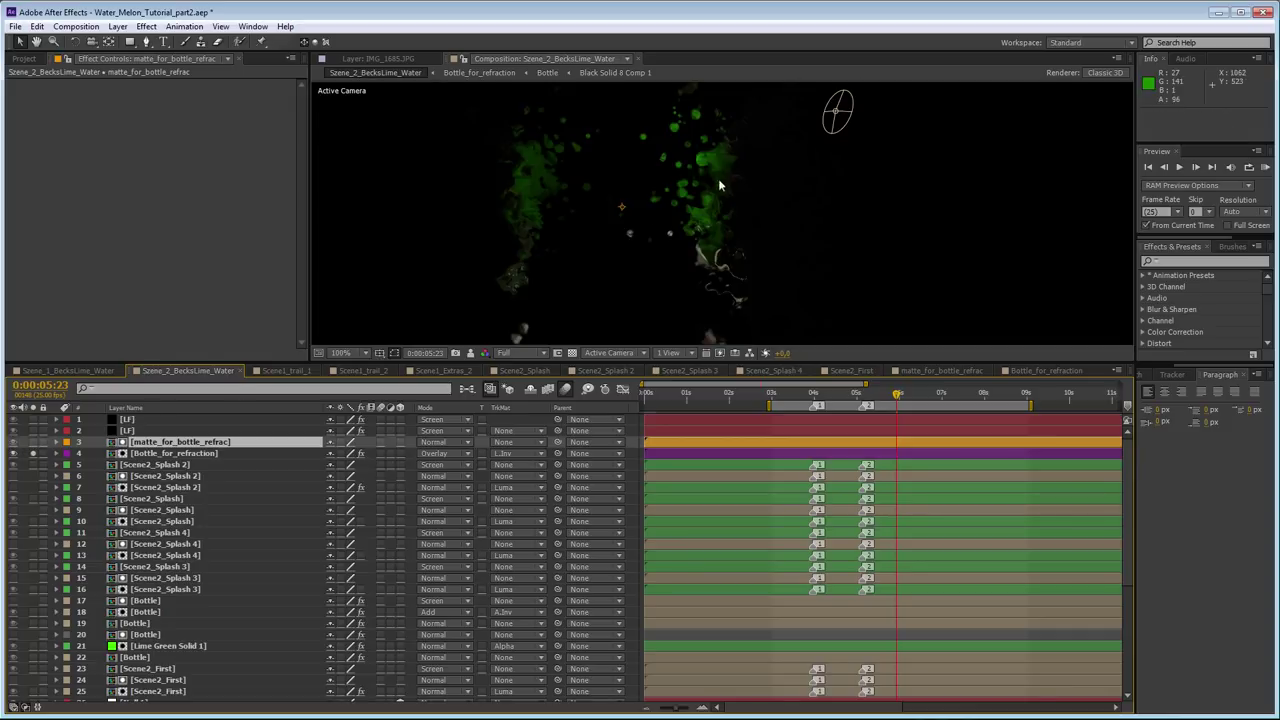
- Brighten the viewer exposure to inspect dark splash detail, then reset it and toggle the transparency grid
drag(783, 354, 832, 355)
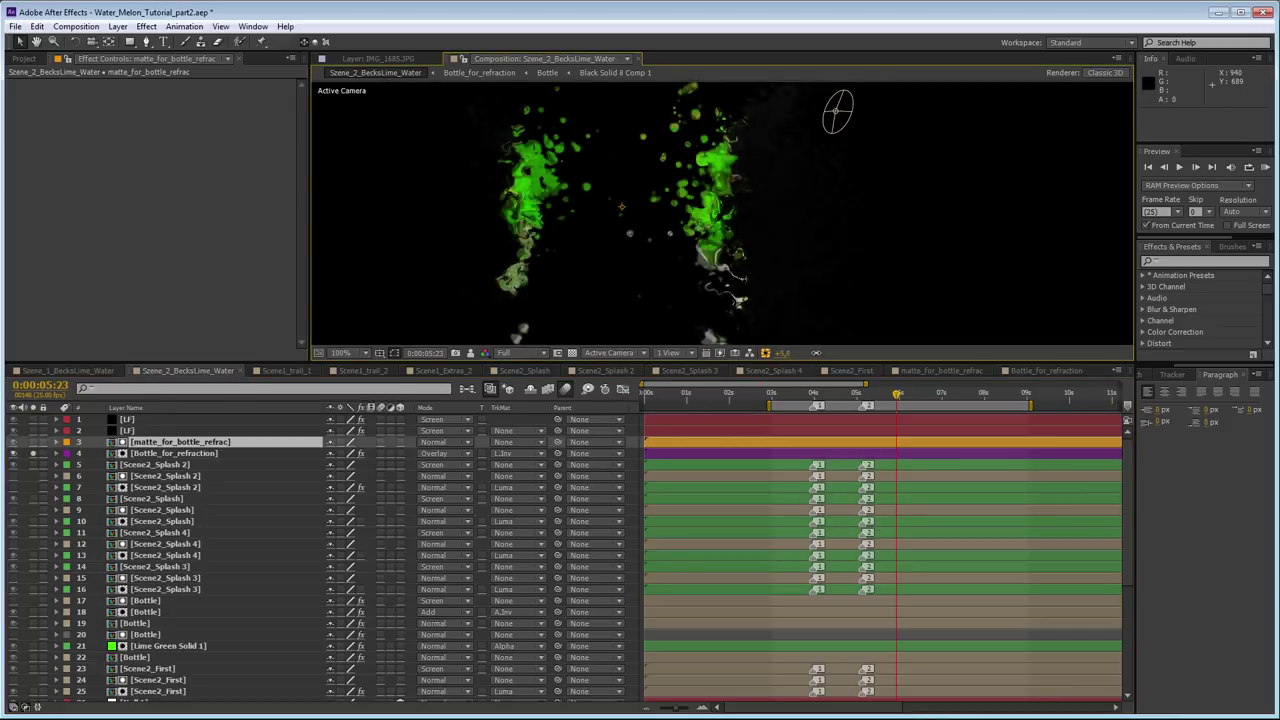
click(765, 353)
click(572, 354)
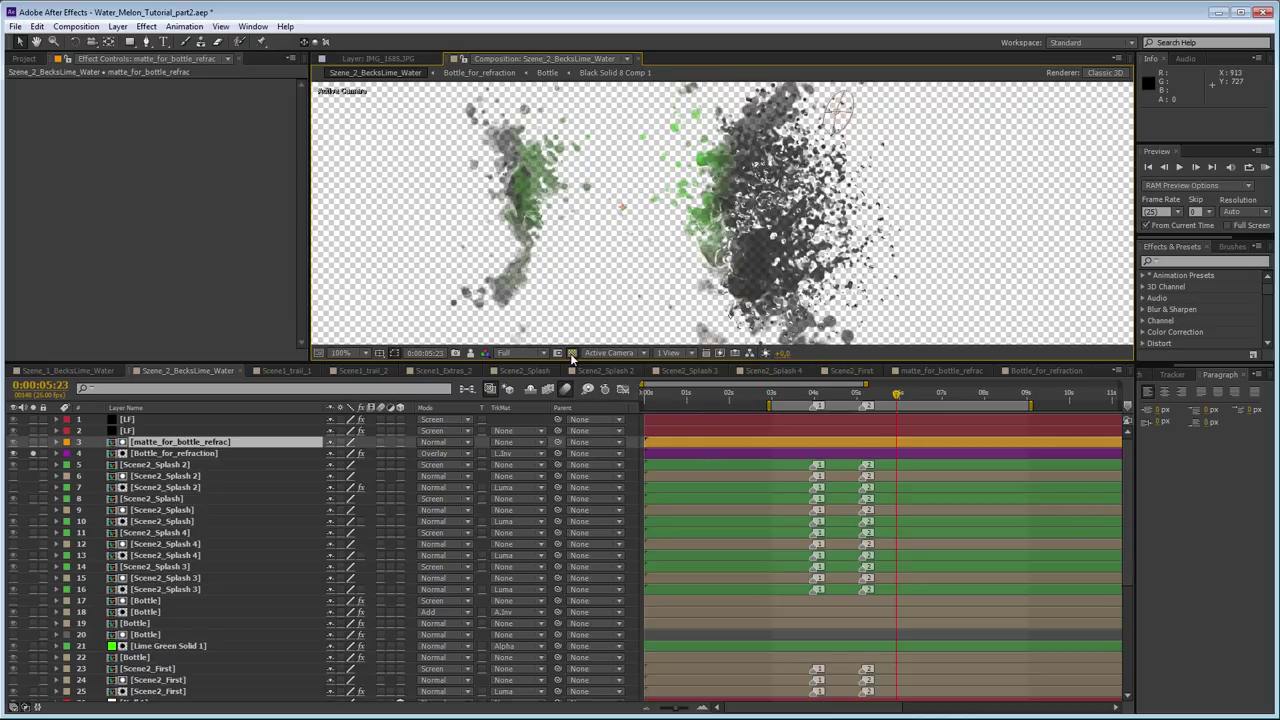
click(572, 354)
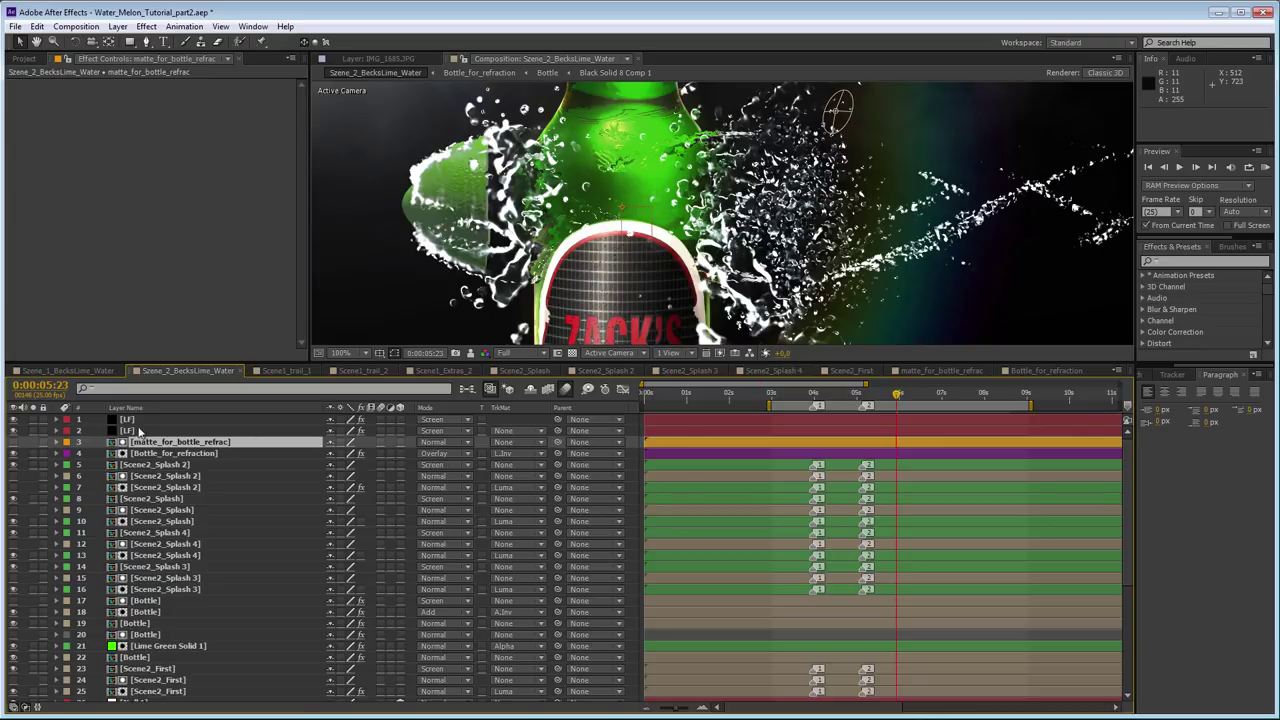
click(15, 457)
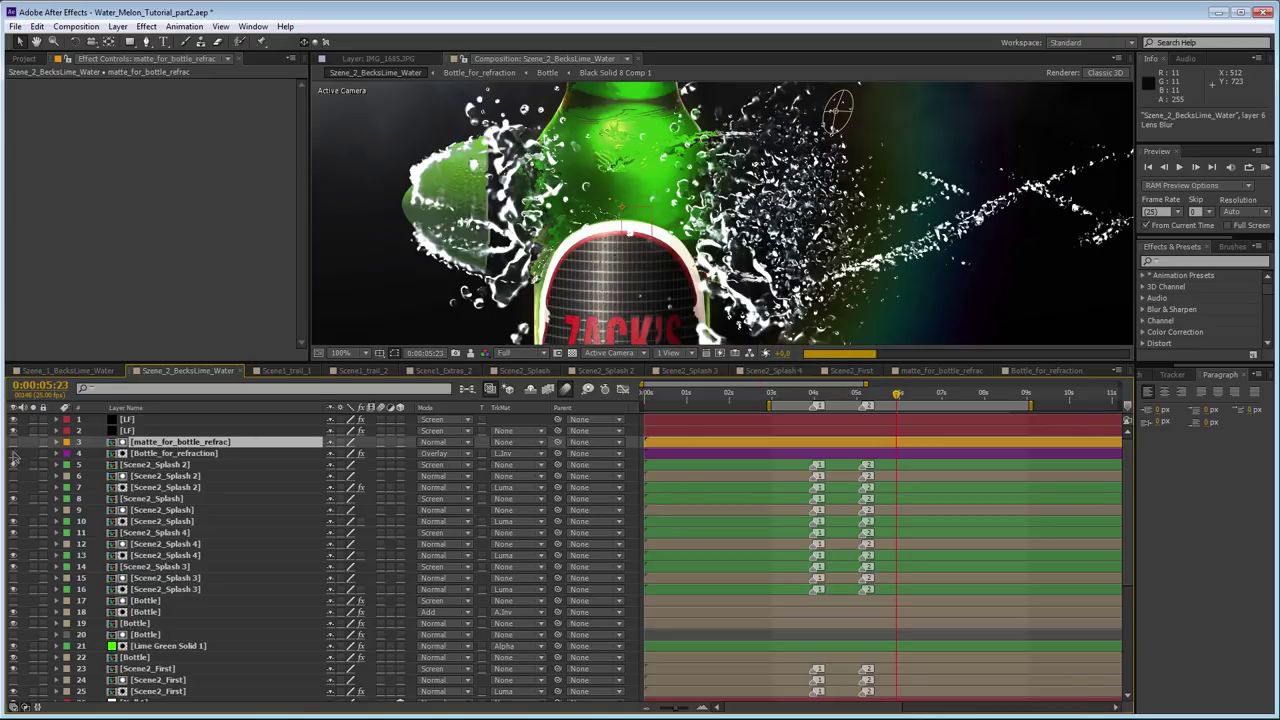
click(15, 457)
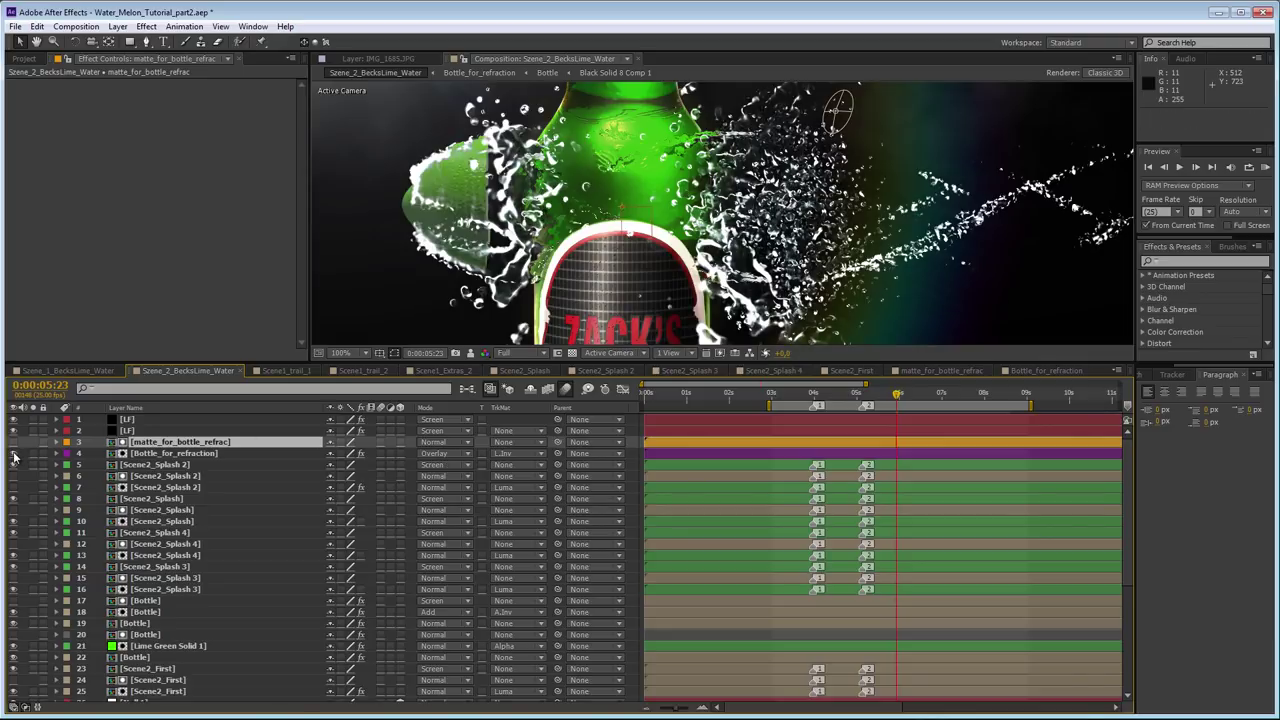
click(15, 457)
click(15, 457)
key(comma)
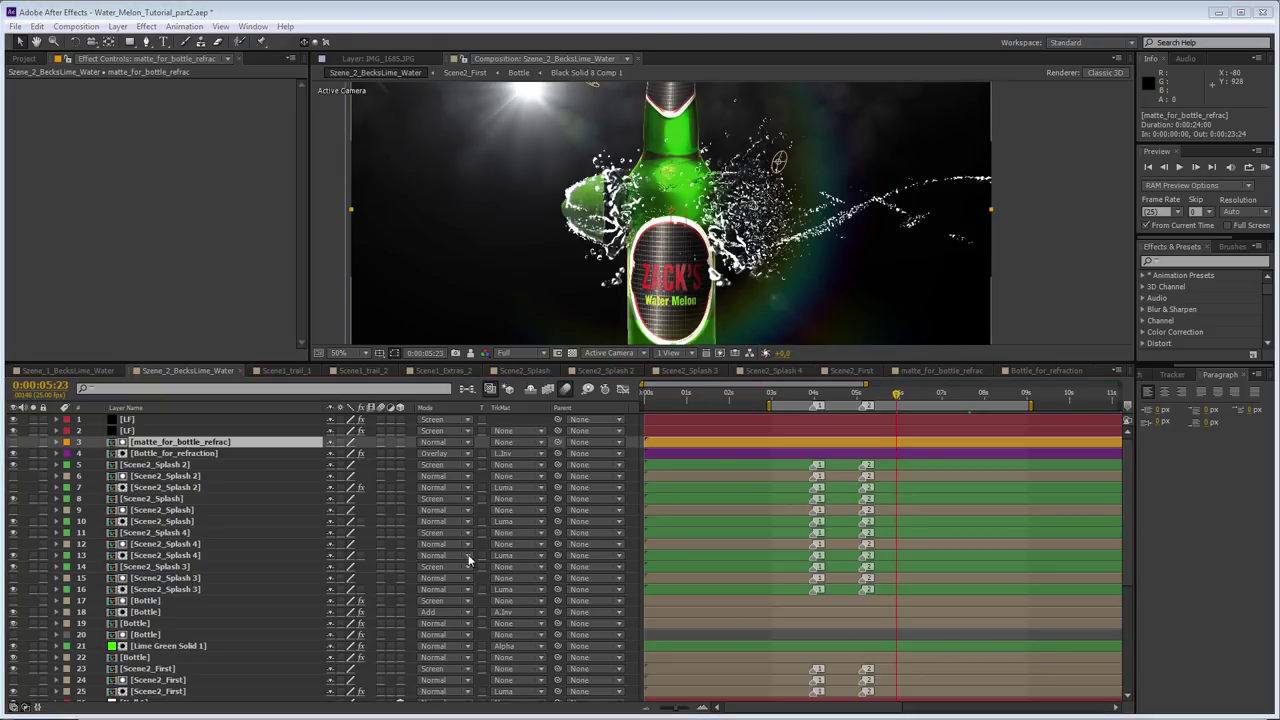
- In Scene2_First, raise the Ambient light's Intensity from 0% to 100% and select Adjustment Layer 1
double_click(160, 680)
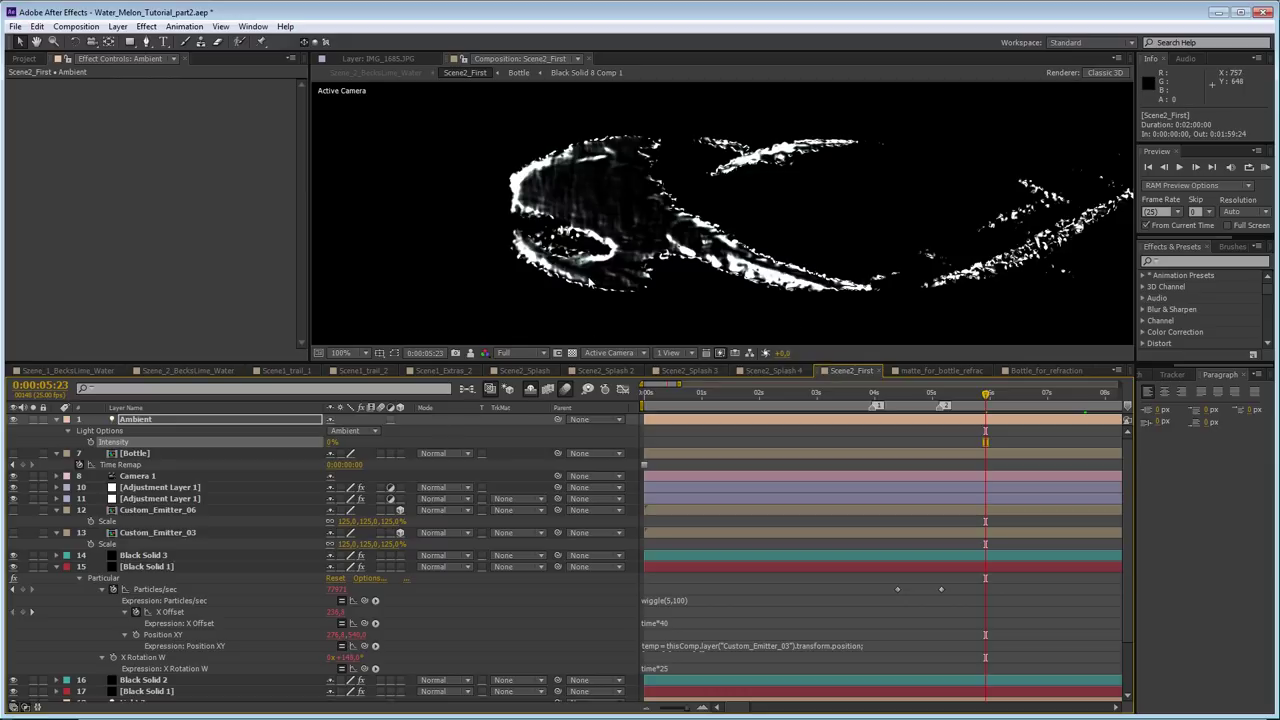
click(764, 430)
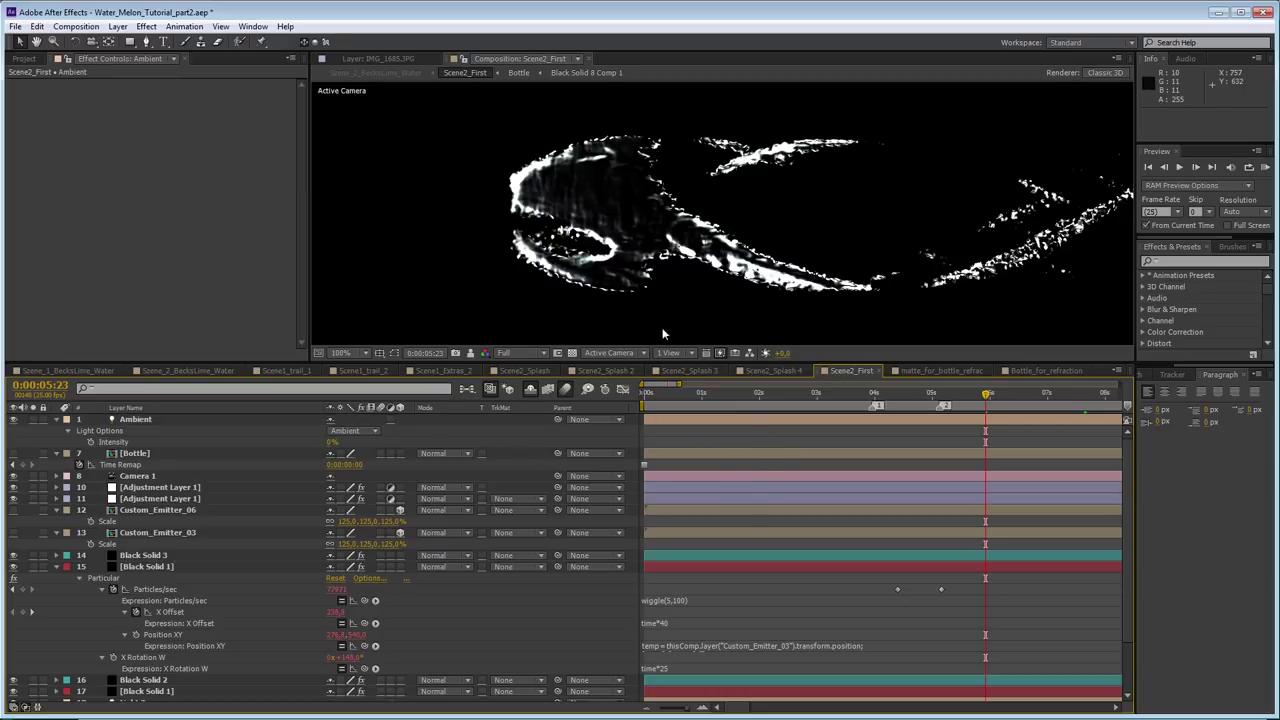
click(204, 419)
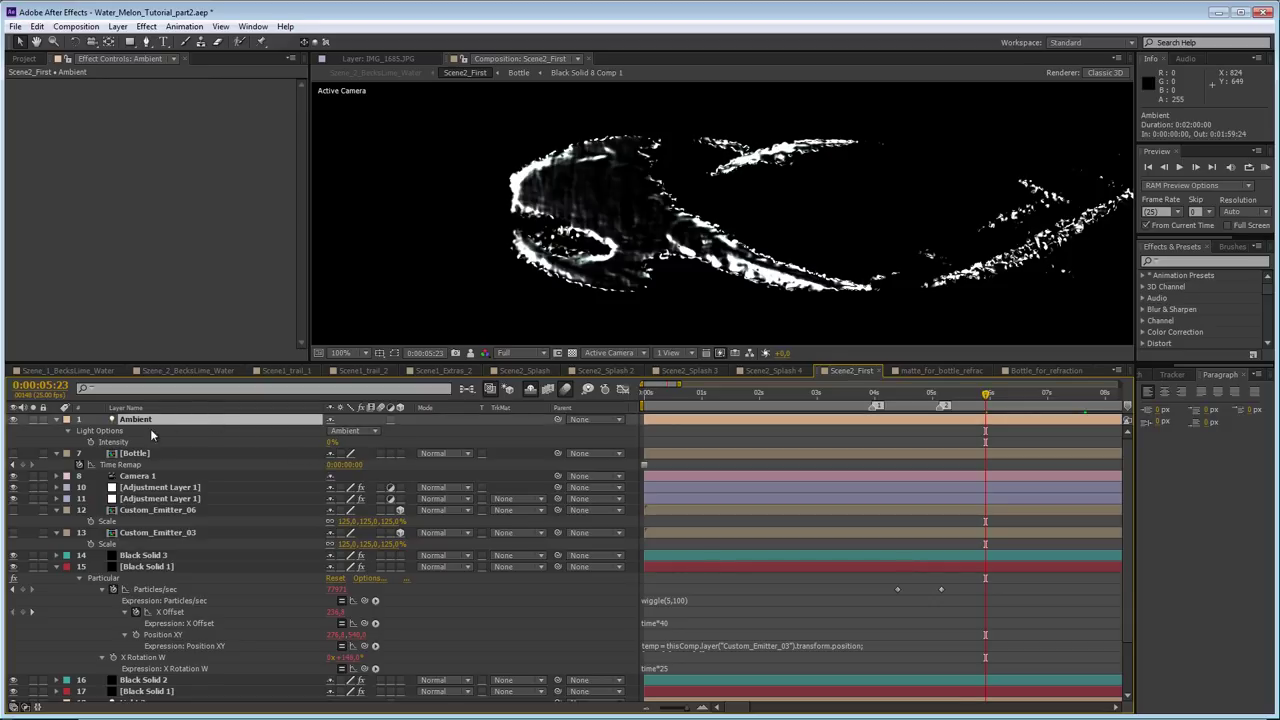
click(329, 443)
text(100)
key(Return)
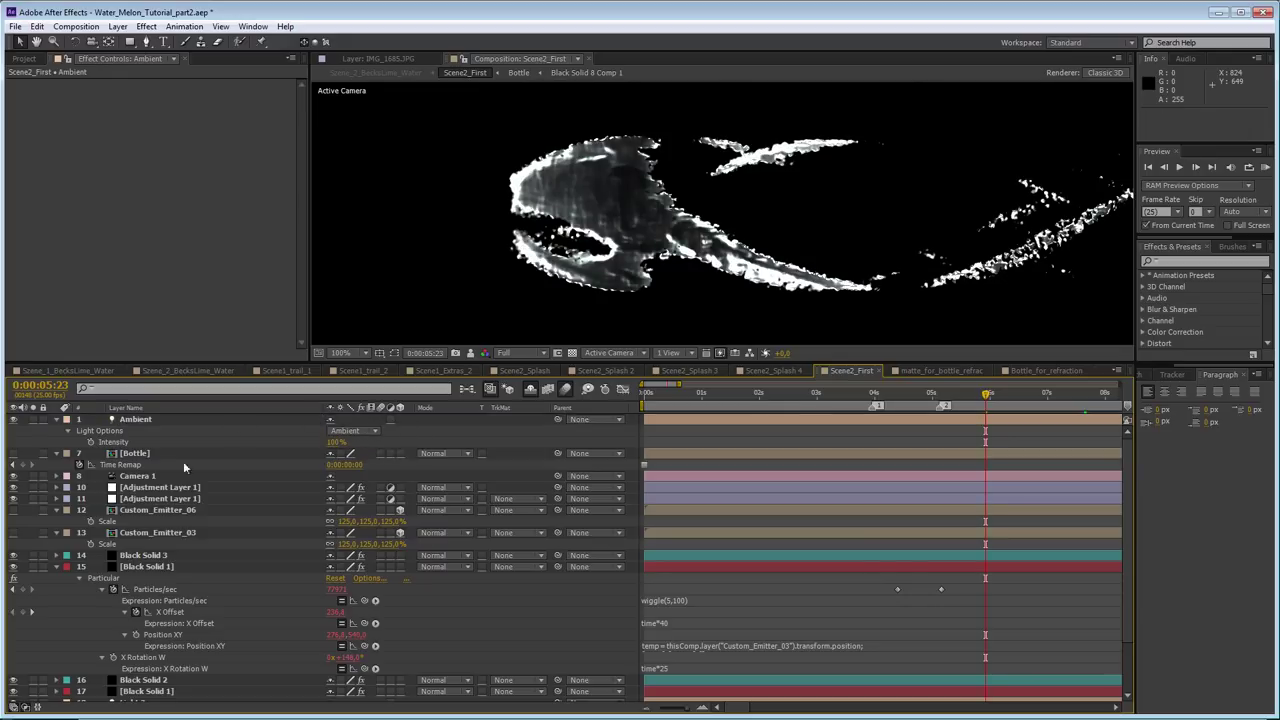
click(172, 488)
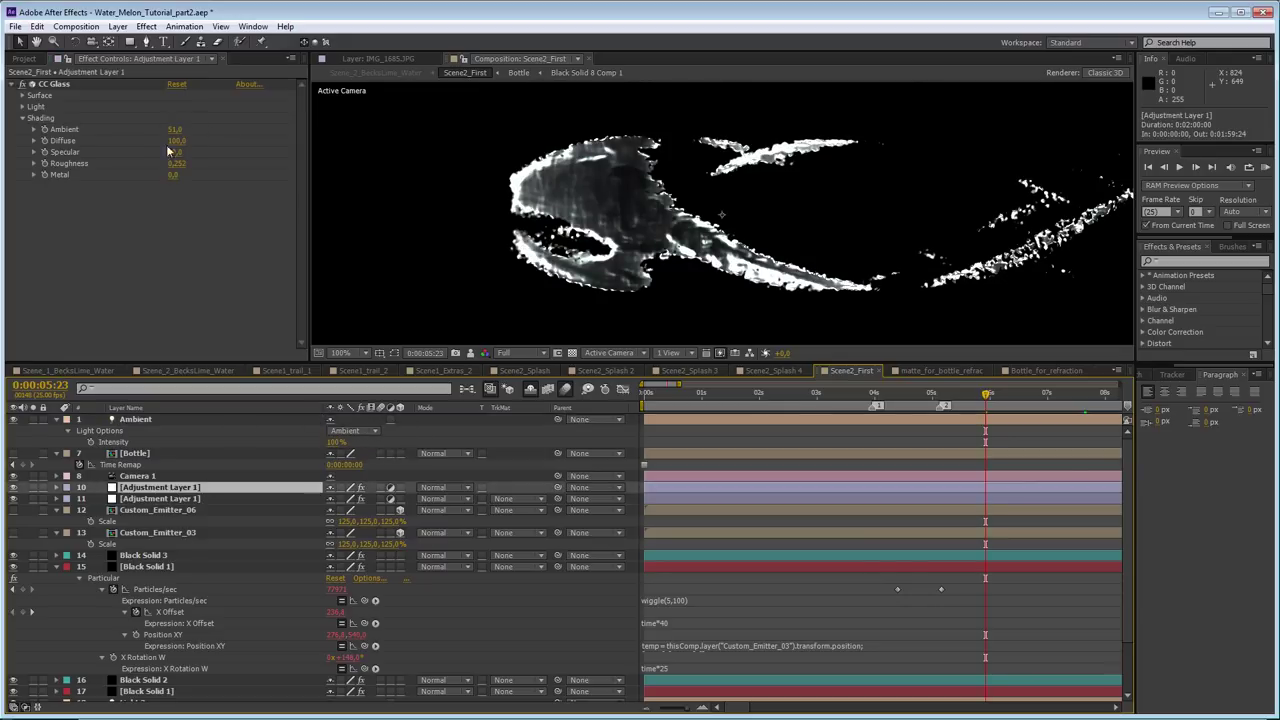
- Drag Adjustment Layer 1's CC Glass Ambient value down to darken the splash shading
click(56, 86)
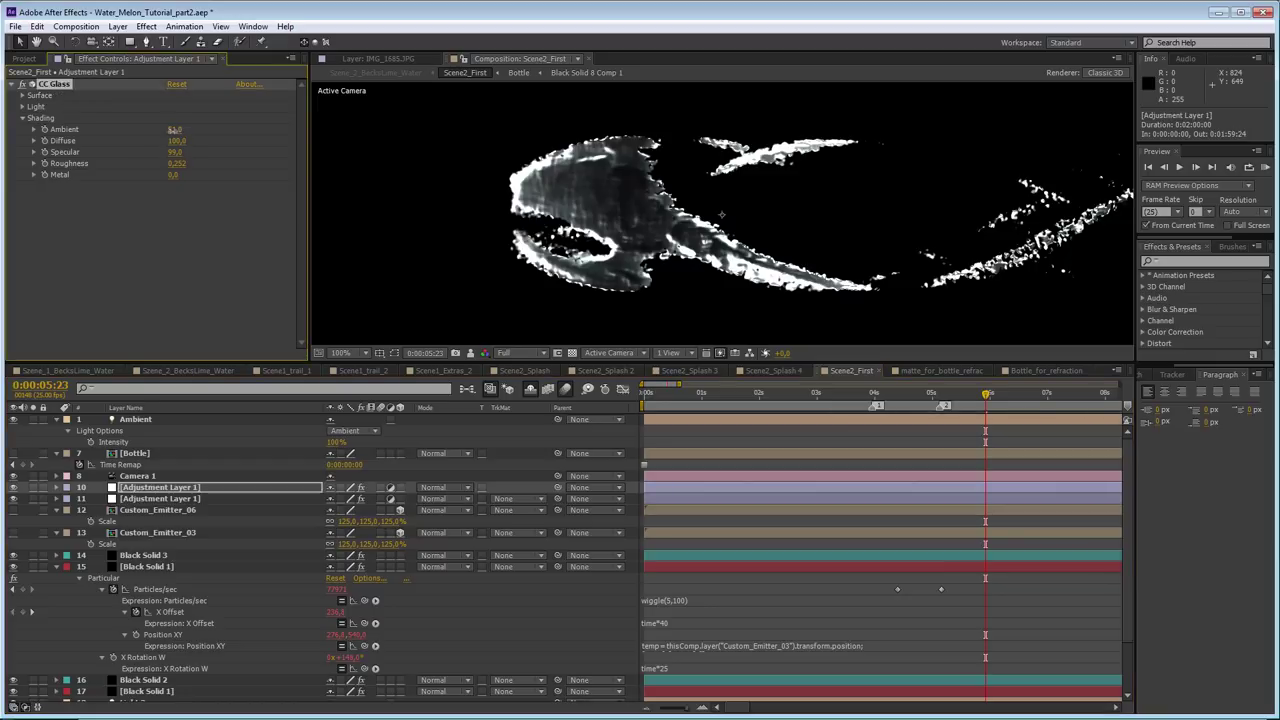
drag(174, 130, 138, 145)
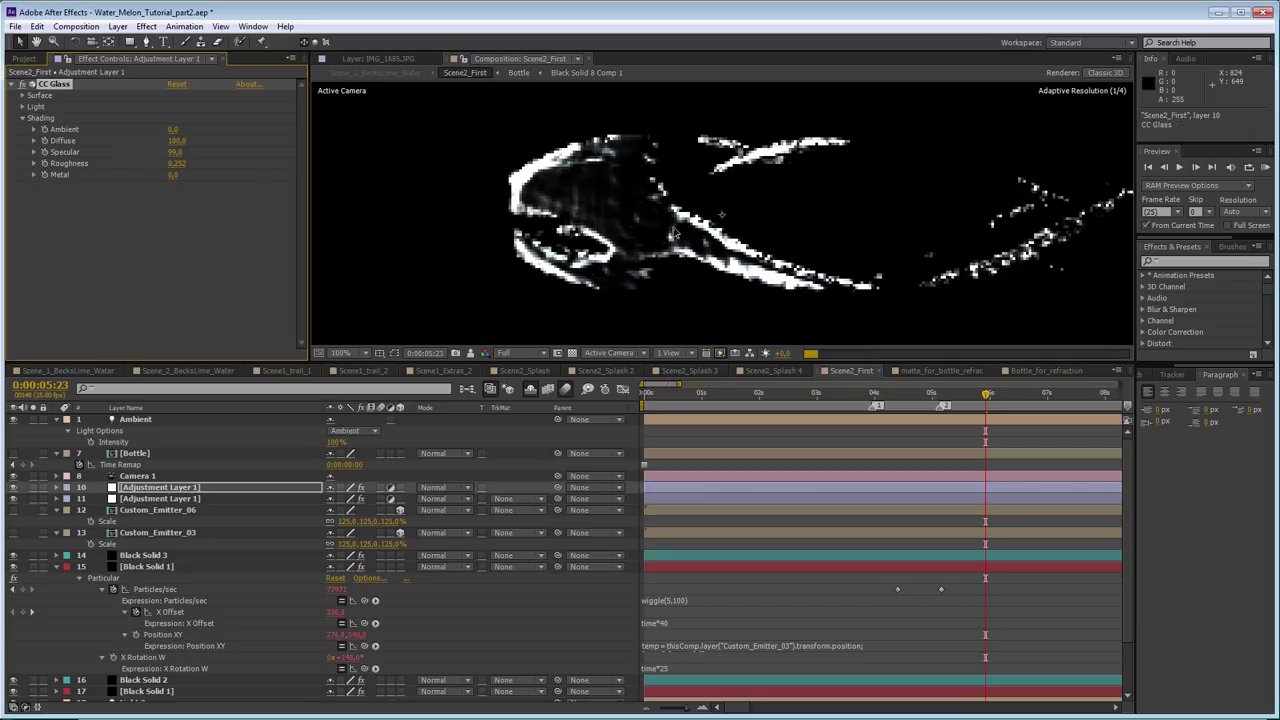
scroll(800, 134, down, 2)
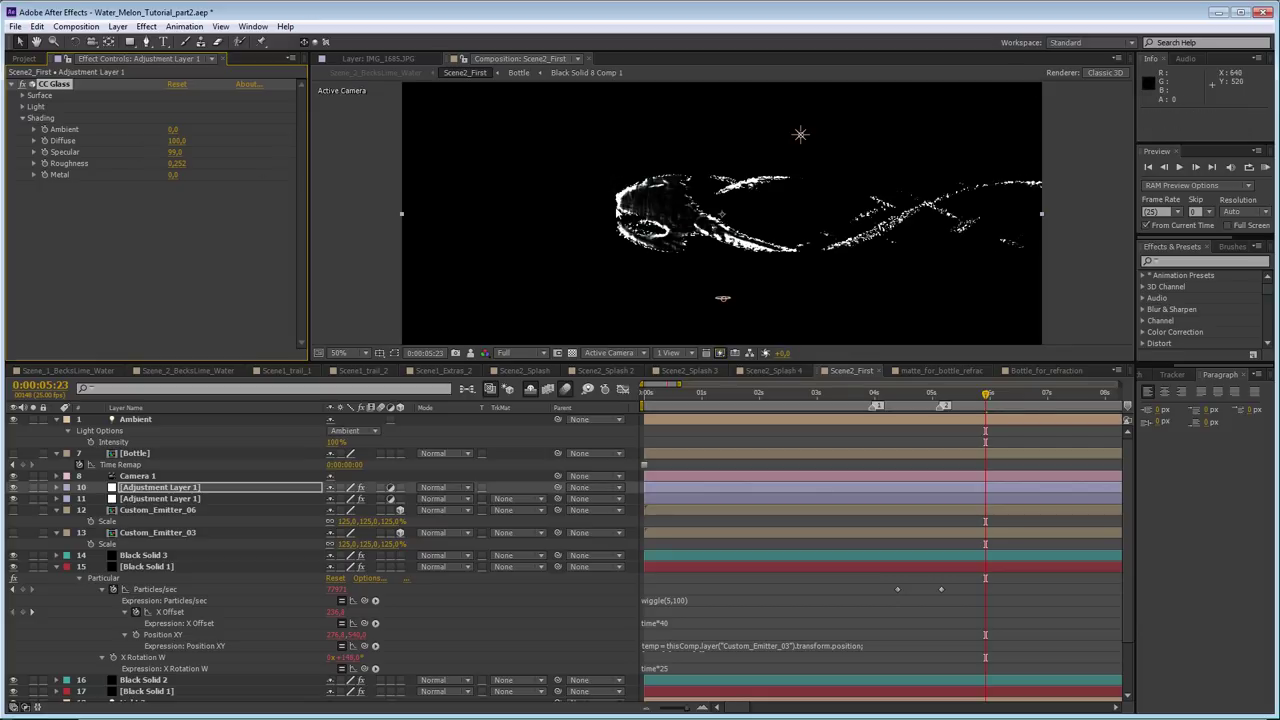
scroll(800, 134, up, 2)
- Raise CC Glass Ambient, settle it at 59.0, and switch back to the bottle composite
click(295, 424)
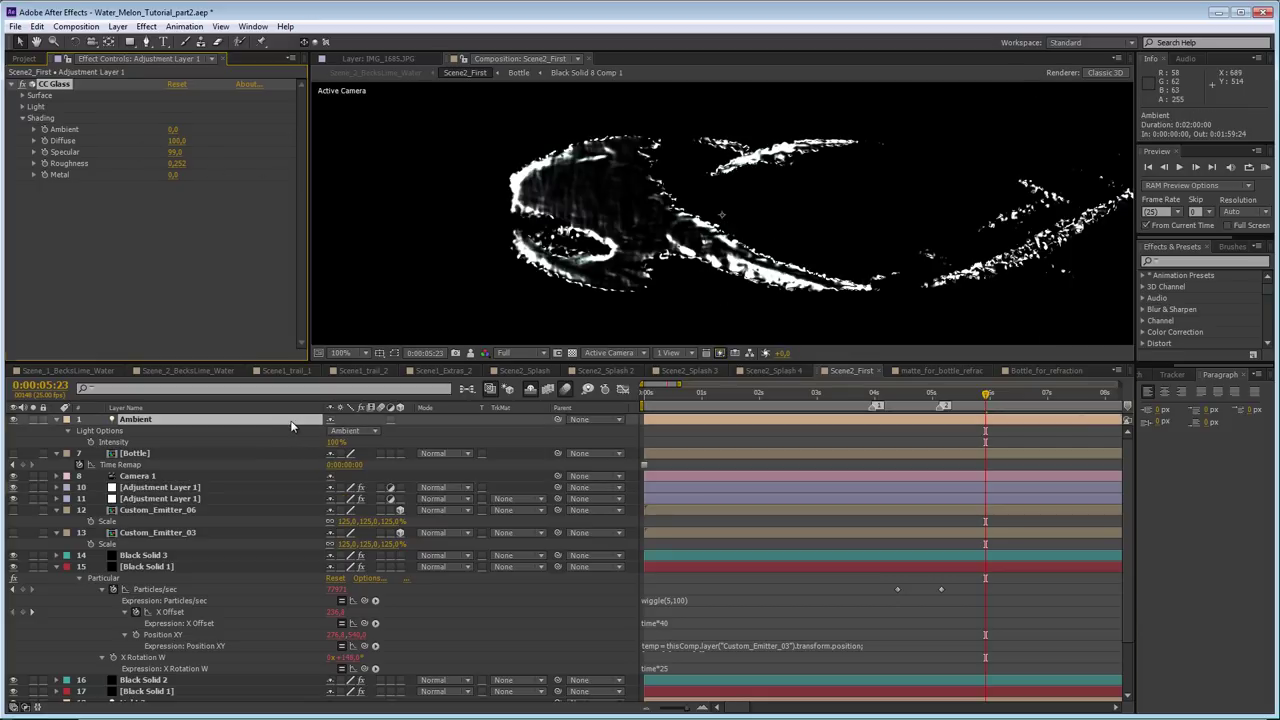
click(200, 491)
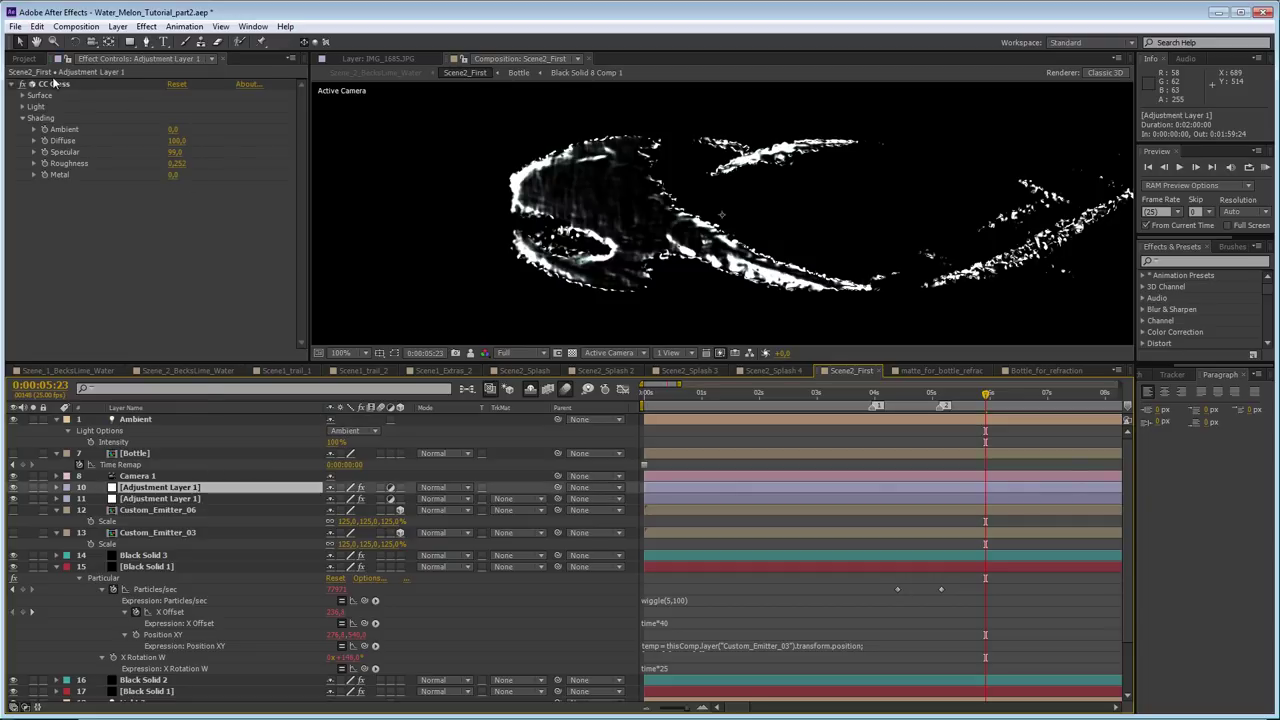
click(174, 141)
drag(172, 136, 305, 128)
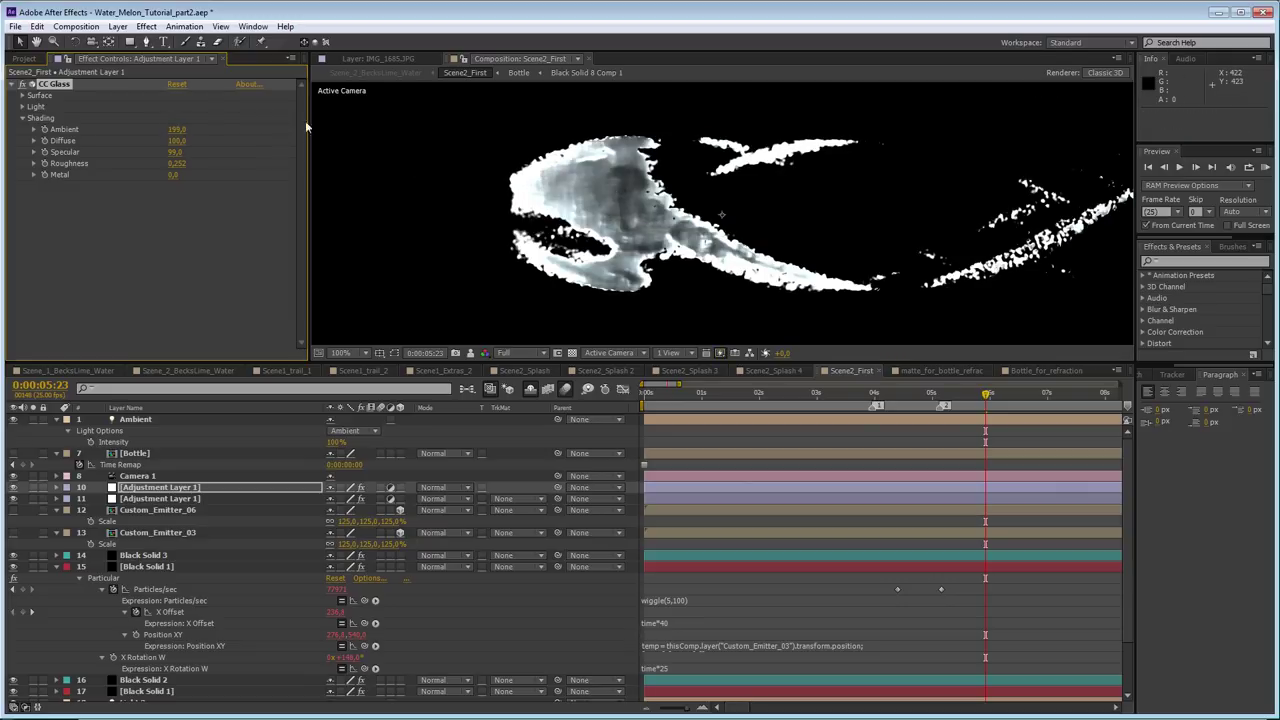
drag(176, 129, 160, 219)
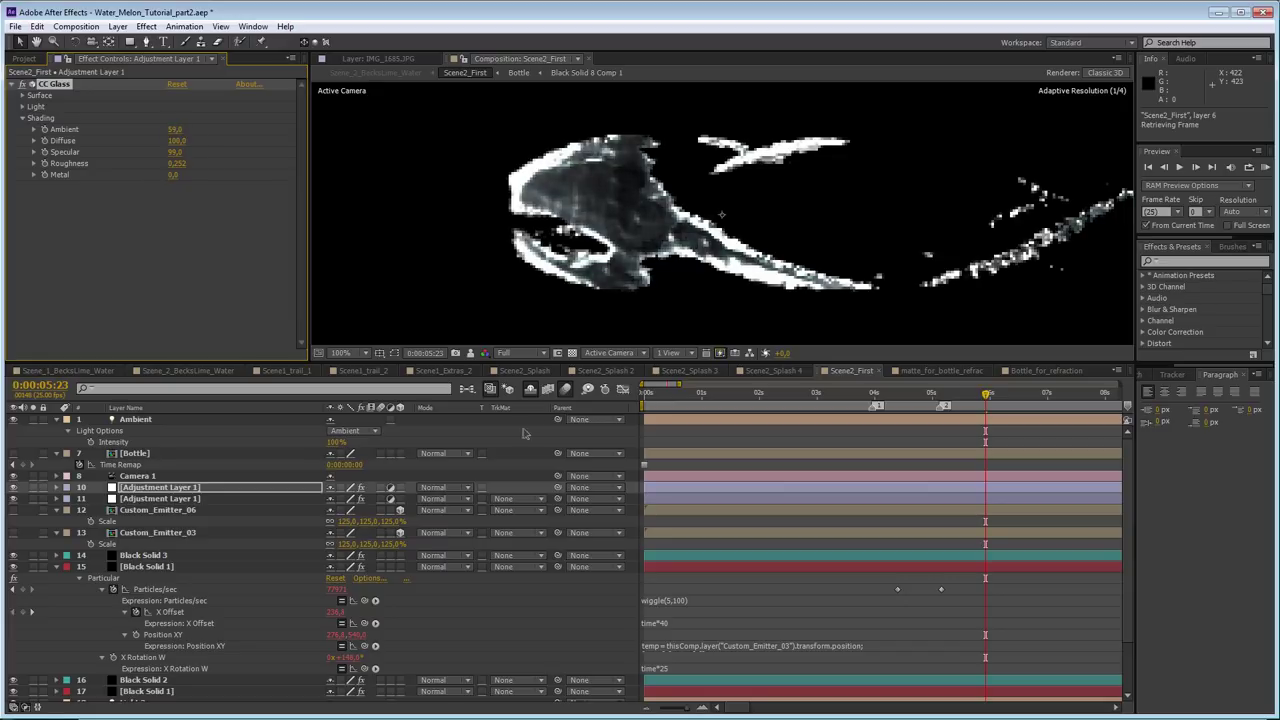
key(shift+Escape)
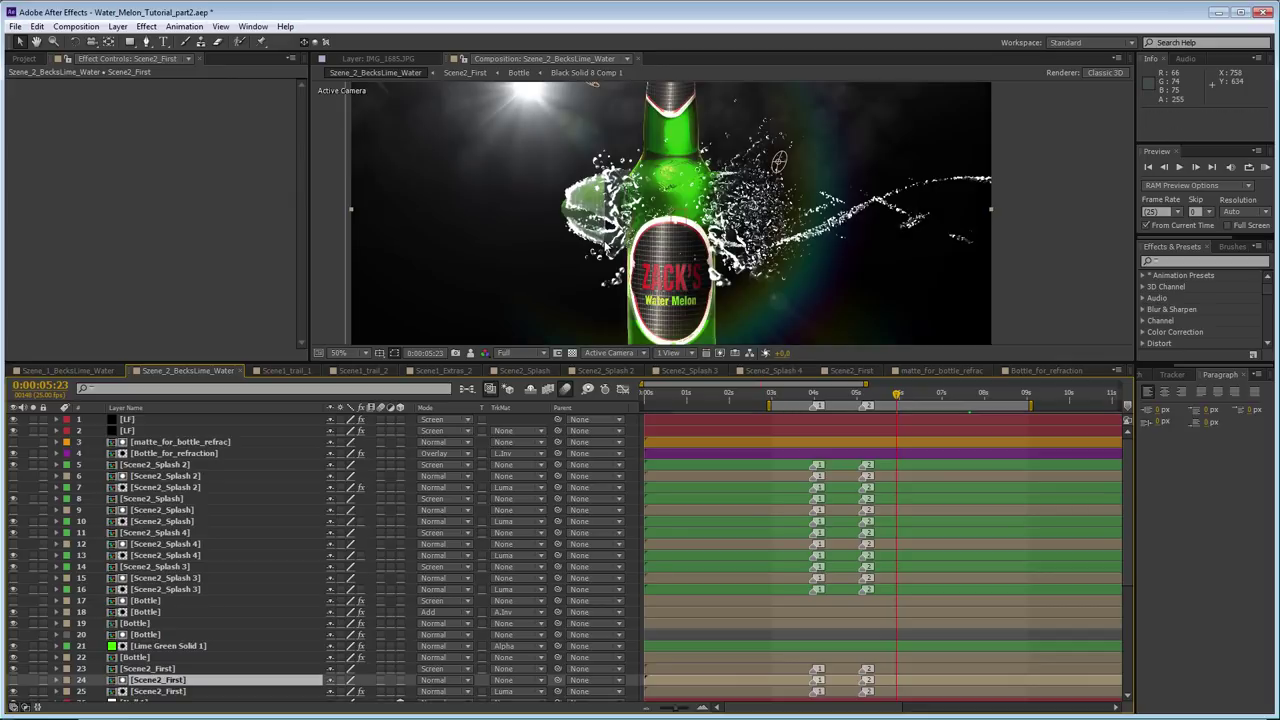
scroll(720, 210, up, 2)
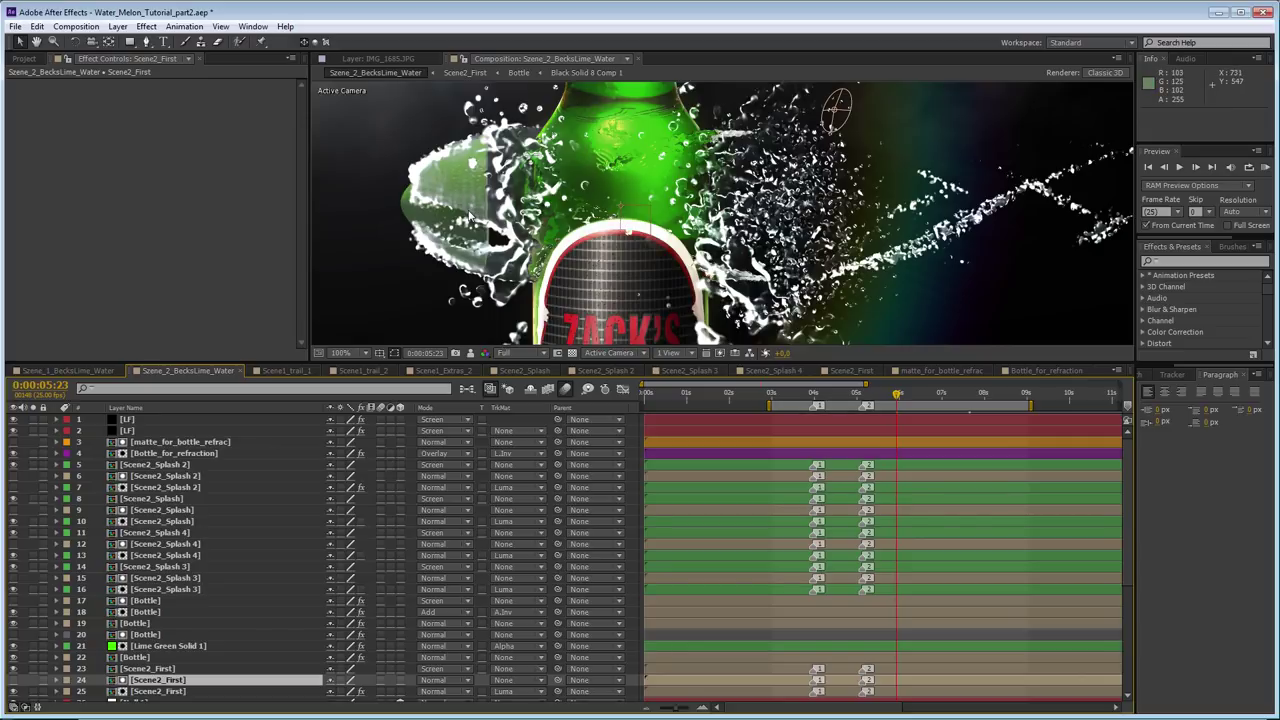
scroll(468, 212, down, 2)
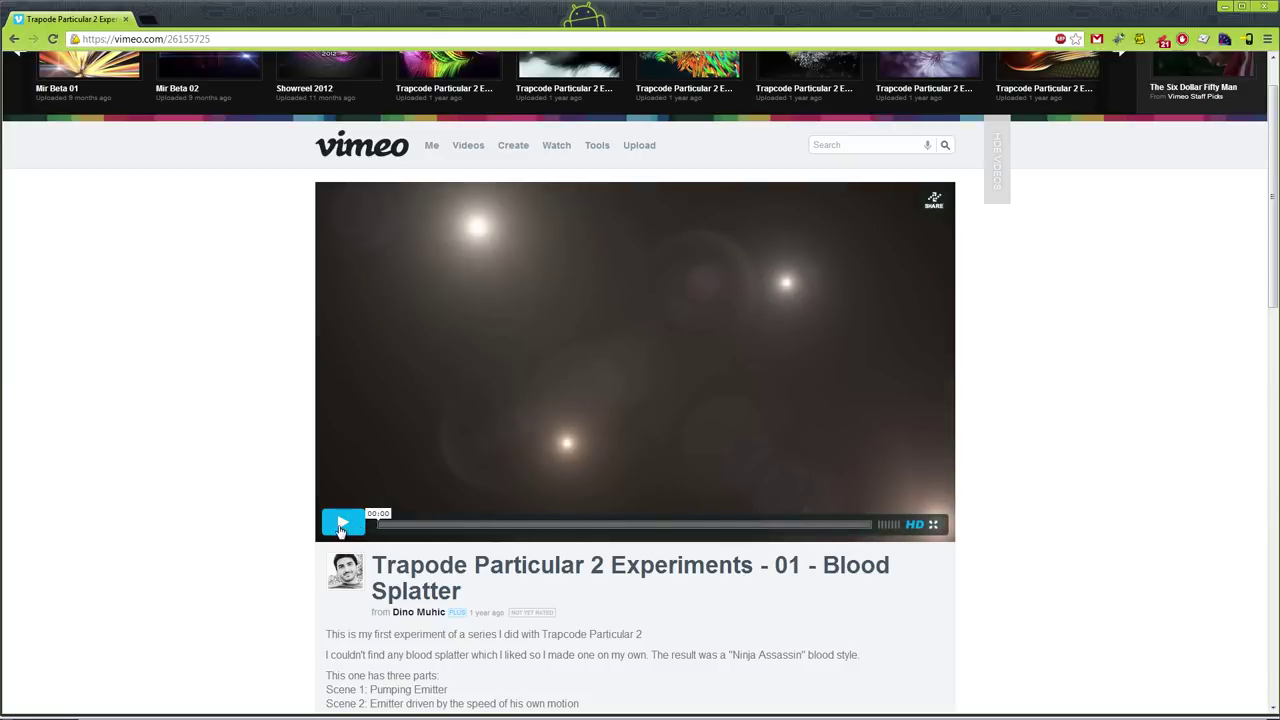
- Play the Blood Splatter Particular experiment video on Vimeo and watch it through
click(342, 524)
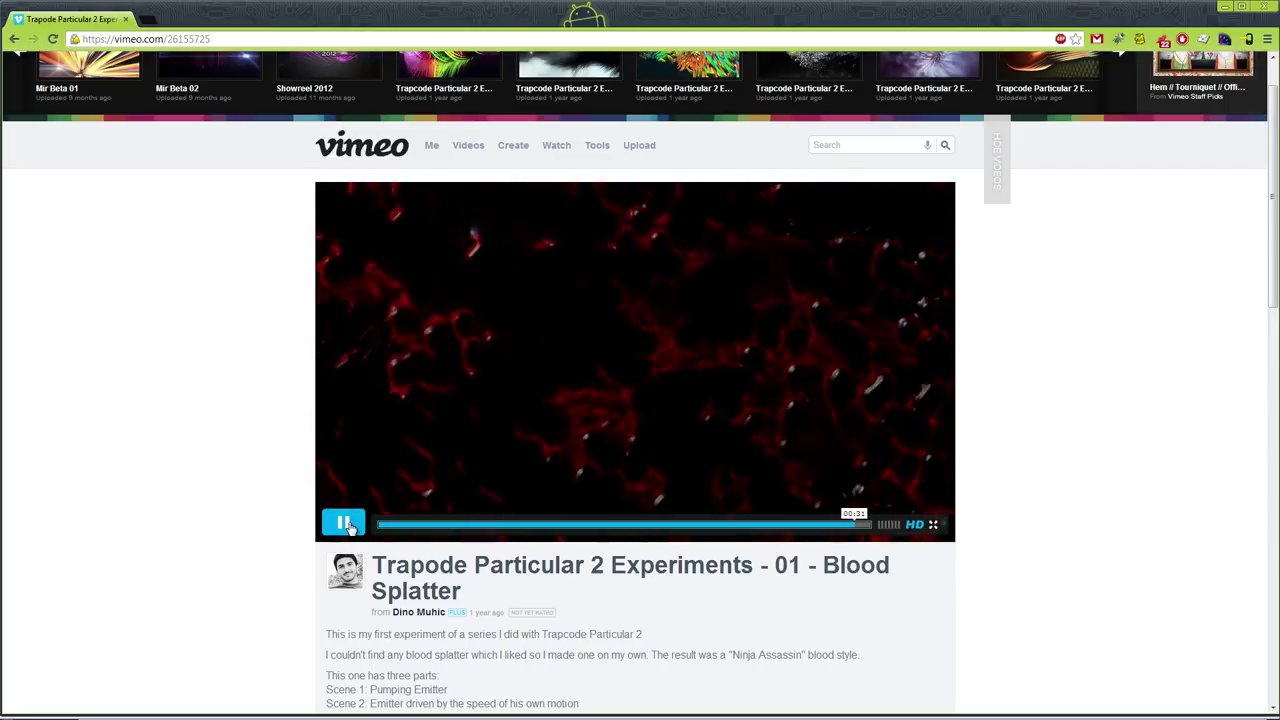
scroll(349, 527, up, 1)
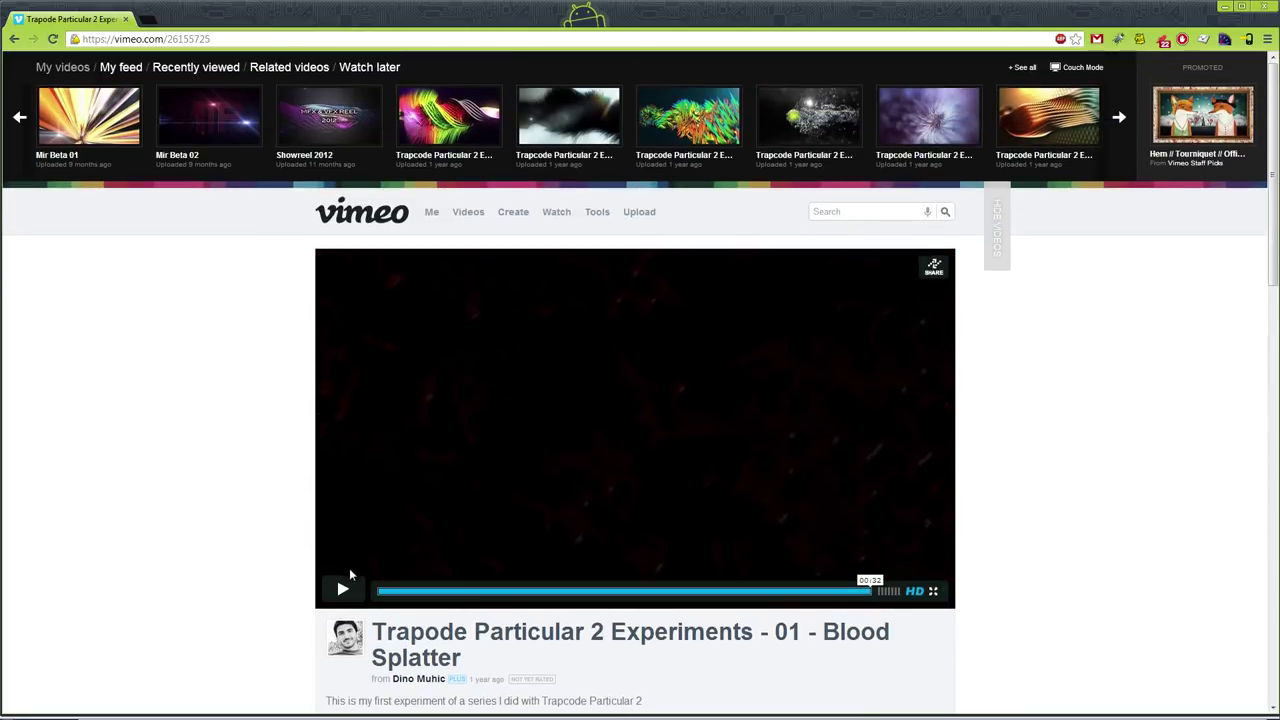
scroll(177, 463, down, 2)
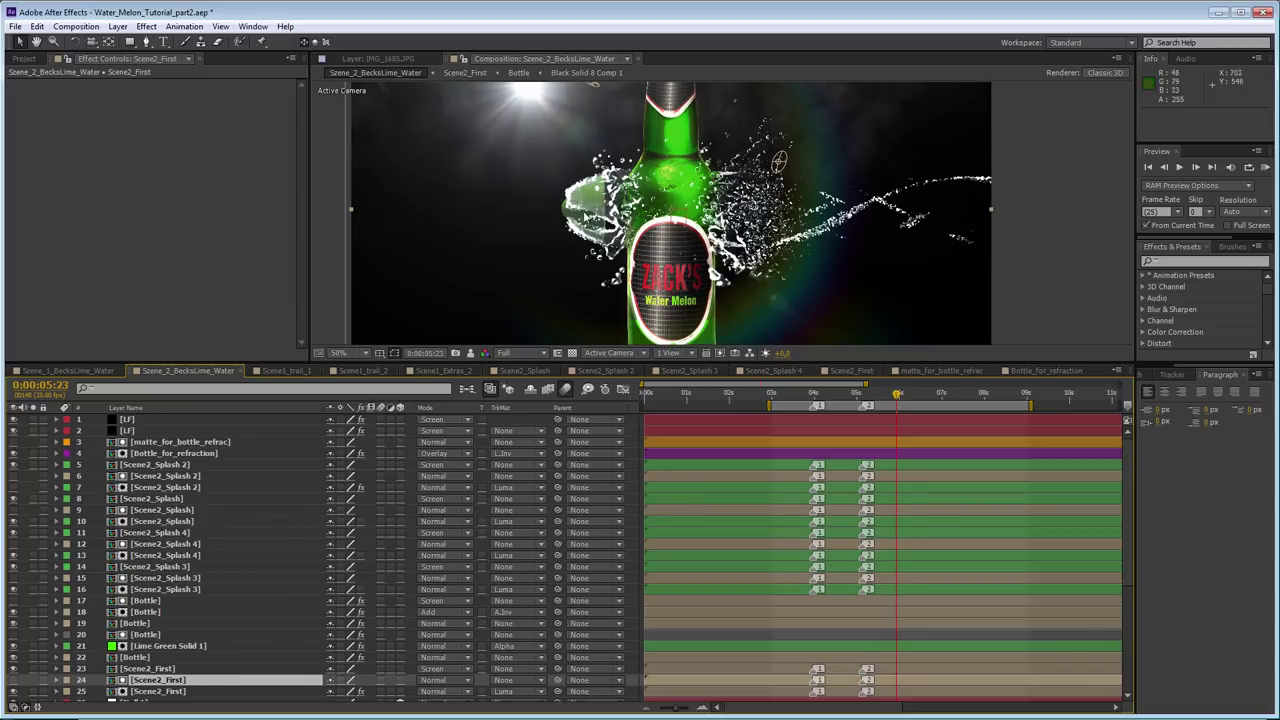
- Open Scene2_First and check Black Solid 1's Particular colour, keeping it white, then select the Ambient light
click(178, 682)
double_click(177, 681)
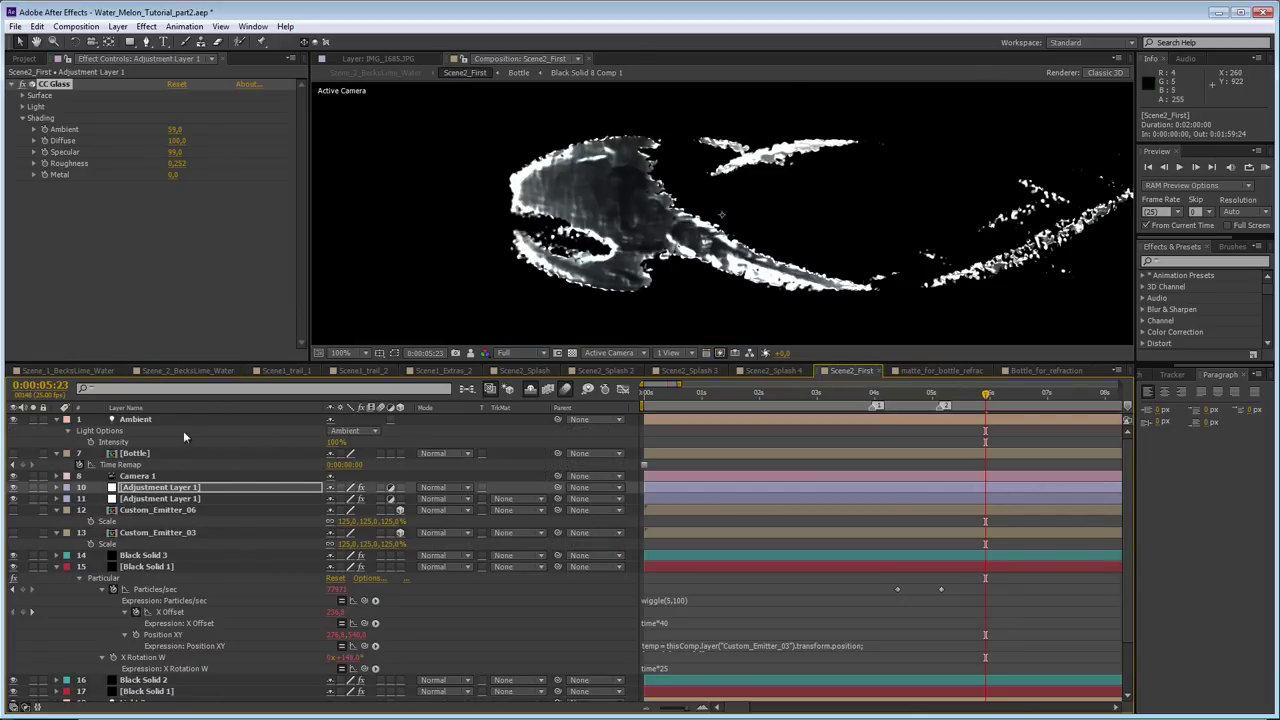
click(152, 565)
scroll(174, 268, down, 10)
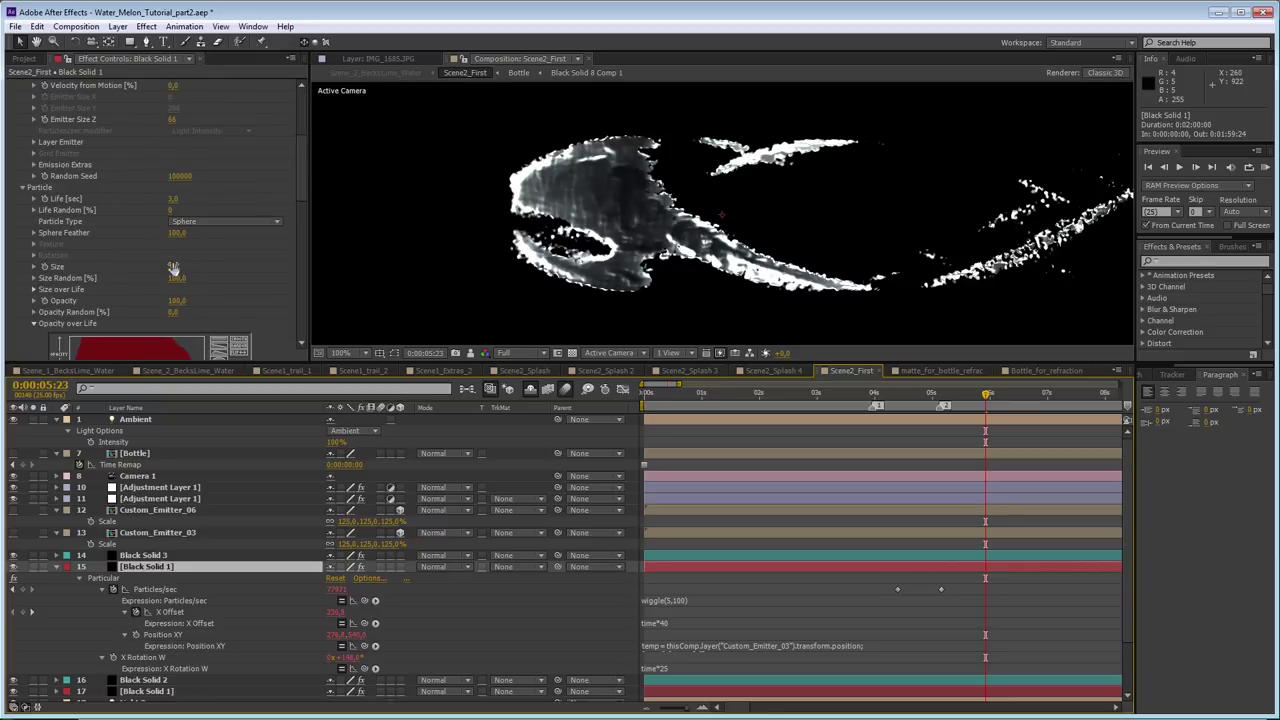
scroll(174, 268, down, 5)
click(178, 249)
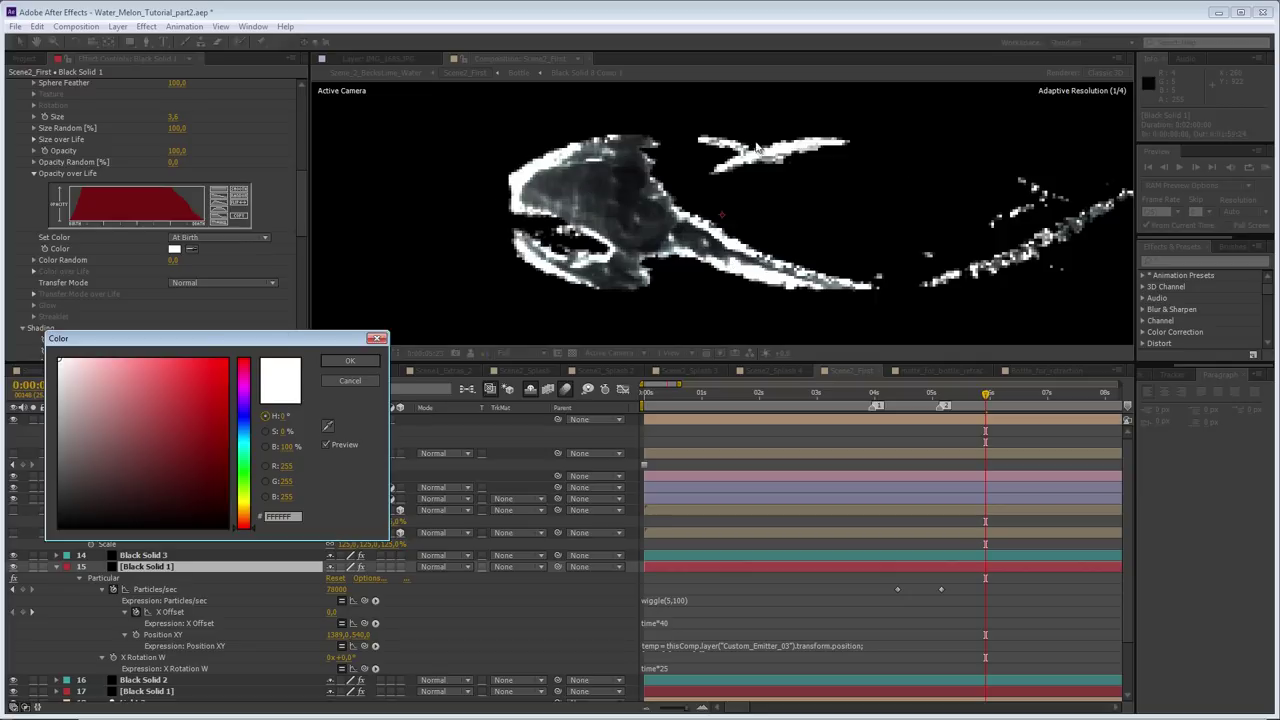
click(365, 362)
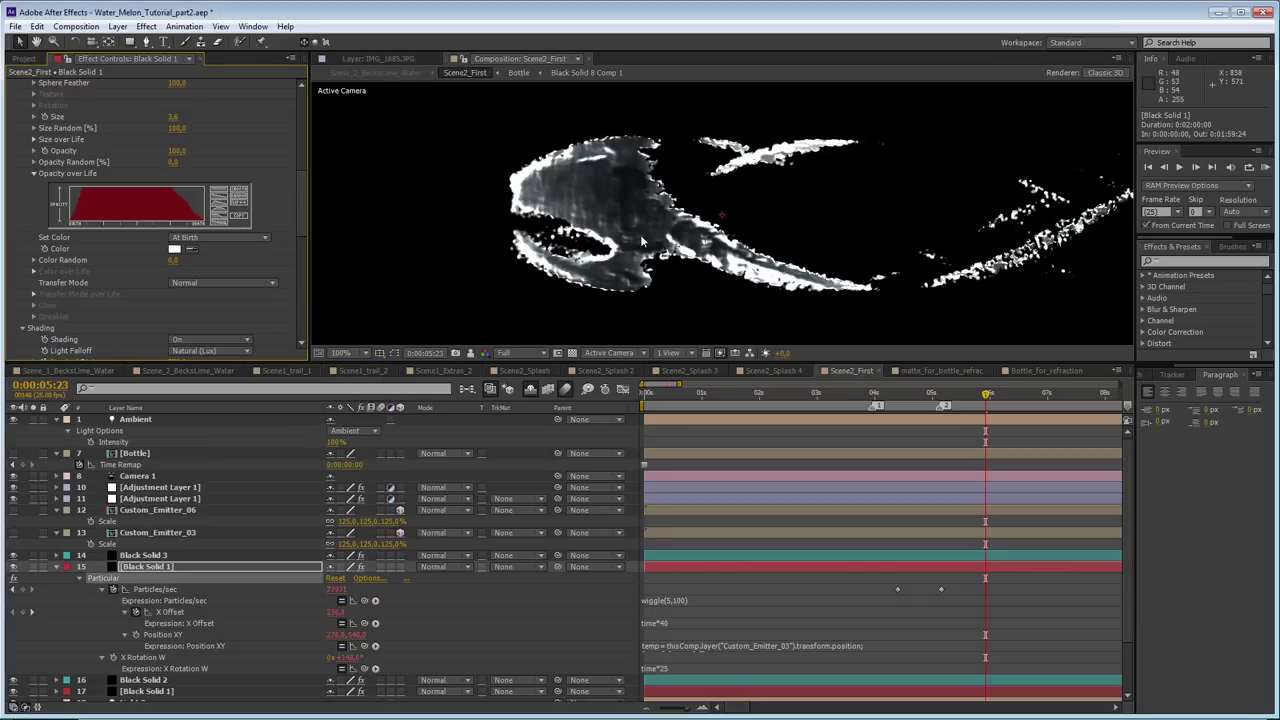
click(248, 419)
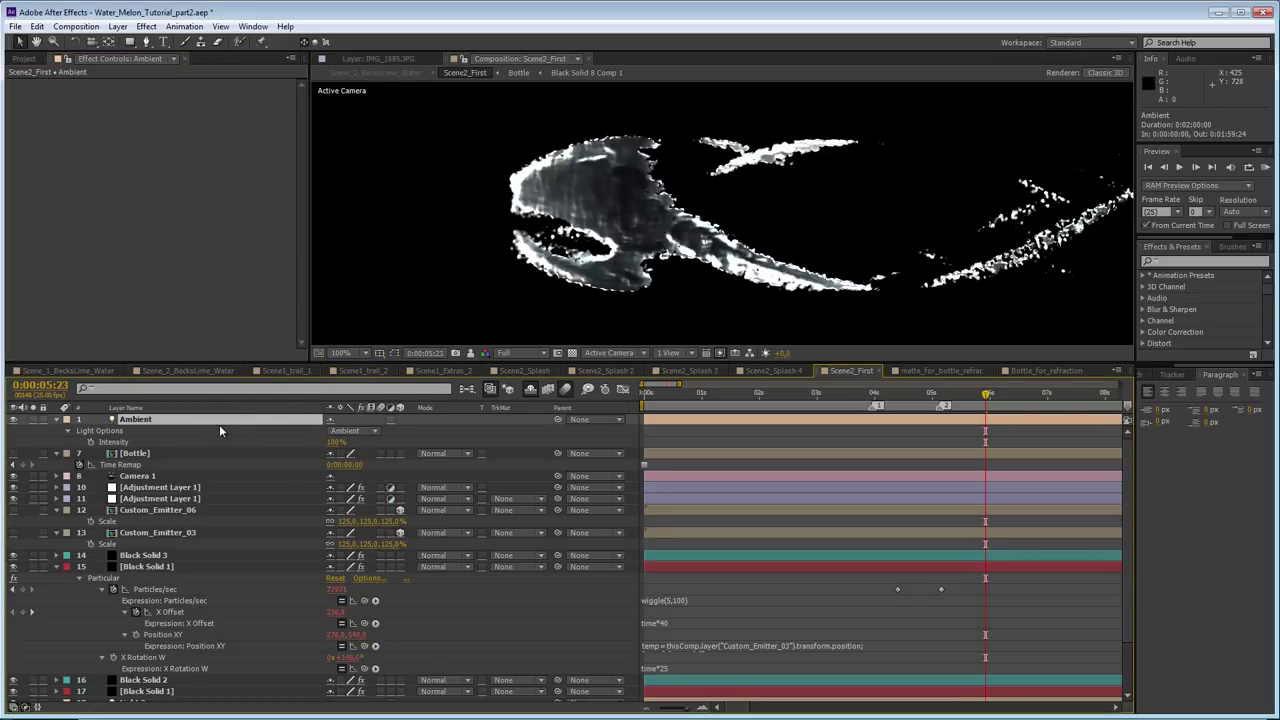
- View the Ambient light's settings without changes and jump back to Szene_2_BecksLime_Water
double_click(219, 424)
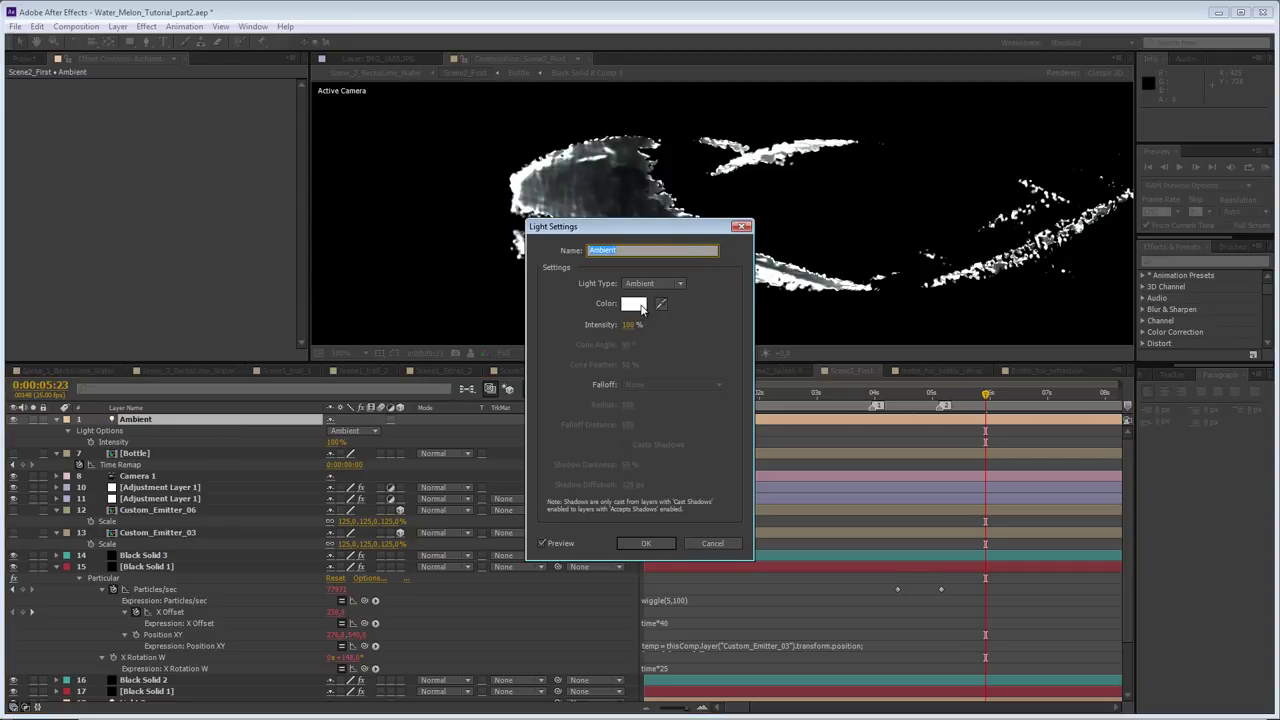
click(716, 545)
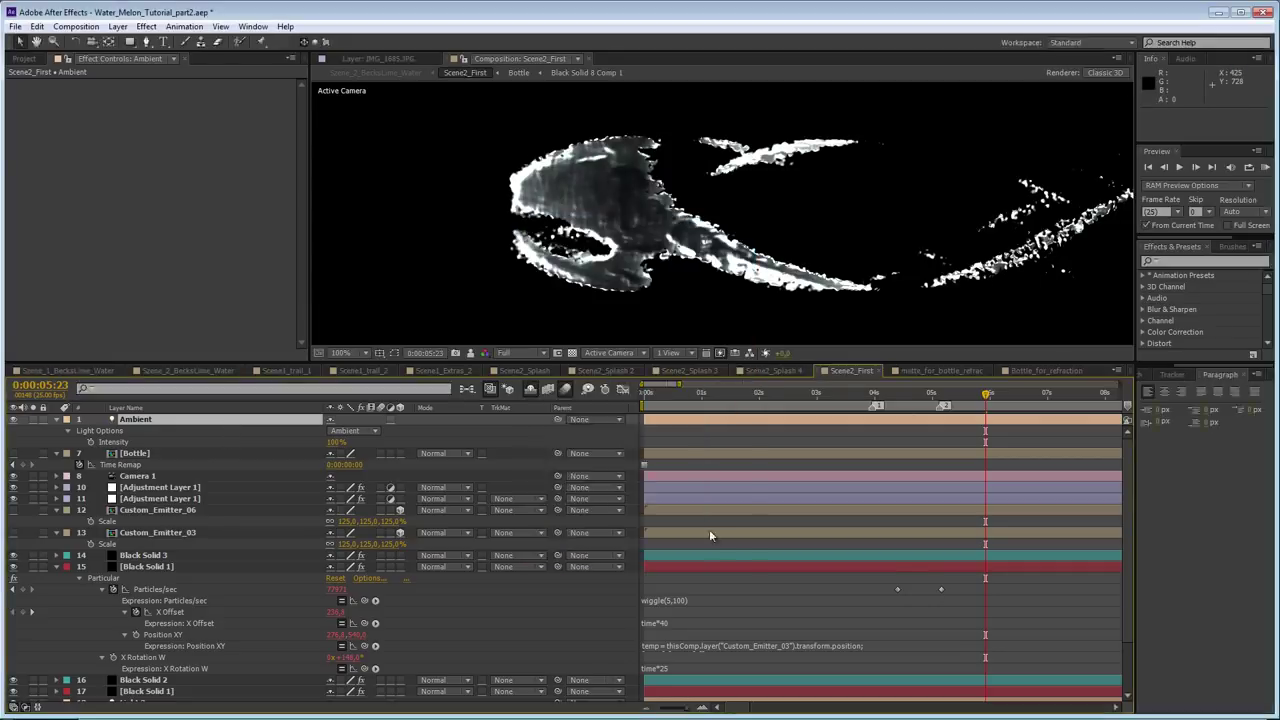
key(Tab)
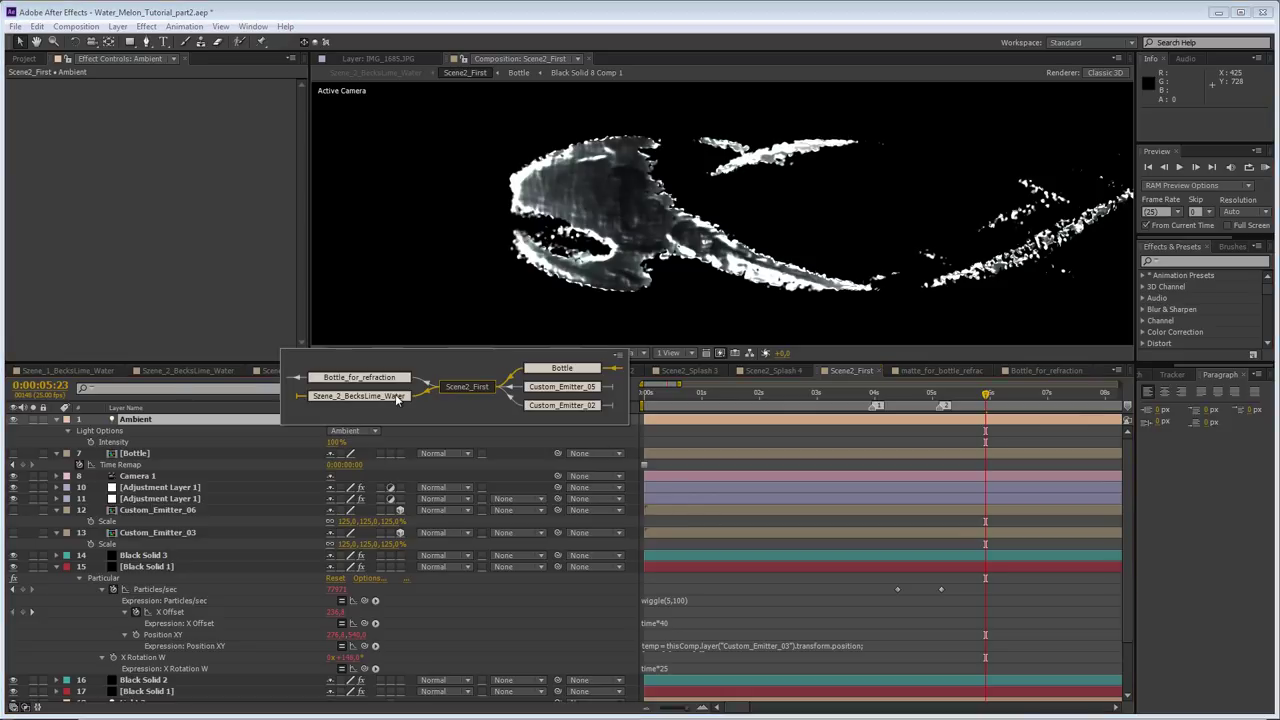
click(397, 398)
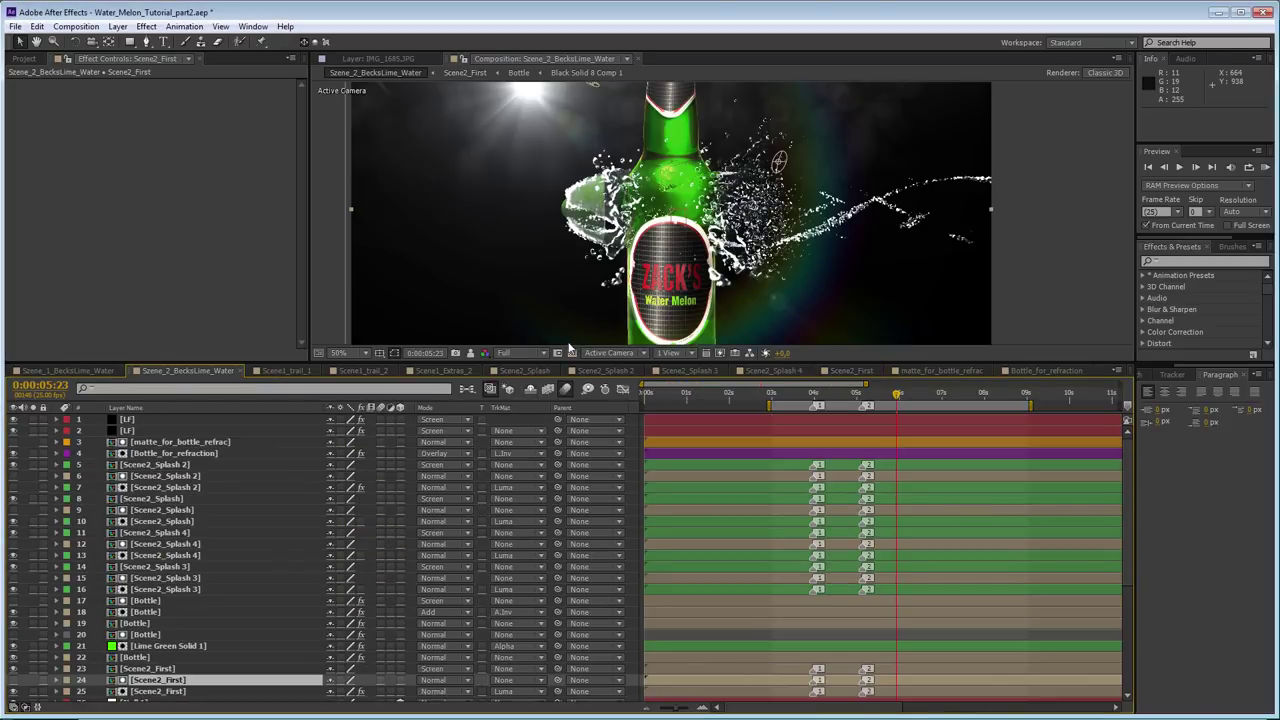